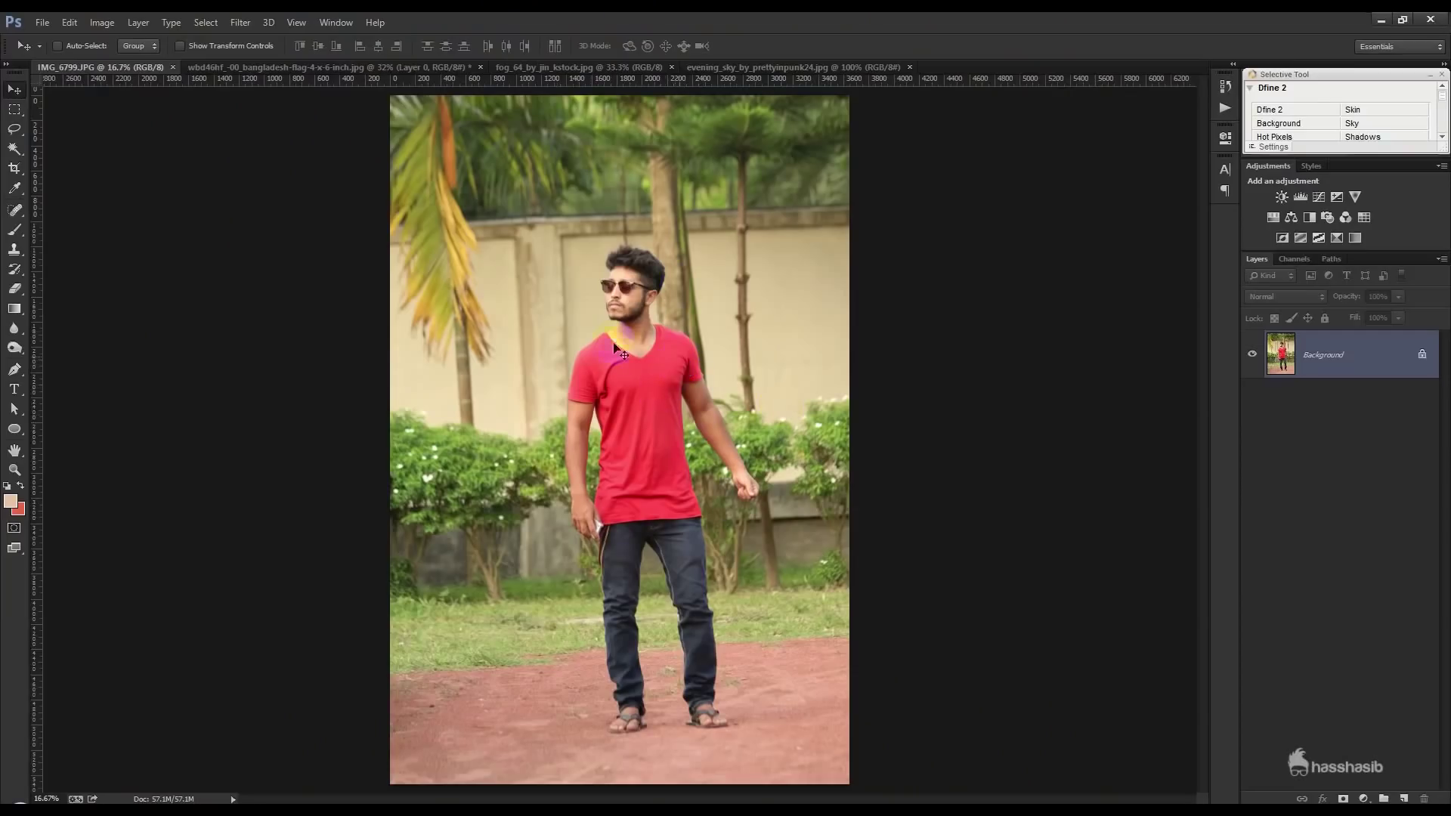
Create a new blank 3000×1800 pixel document
{"action": "left_click", "coordinate": [42, 22]}
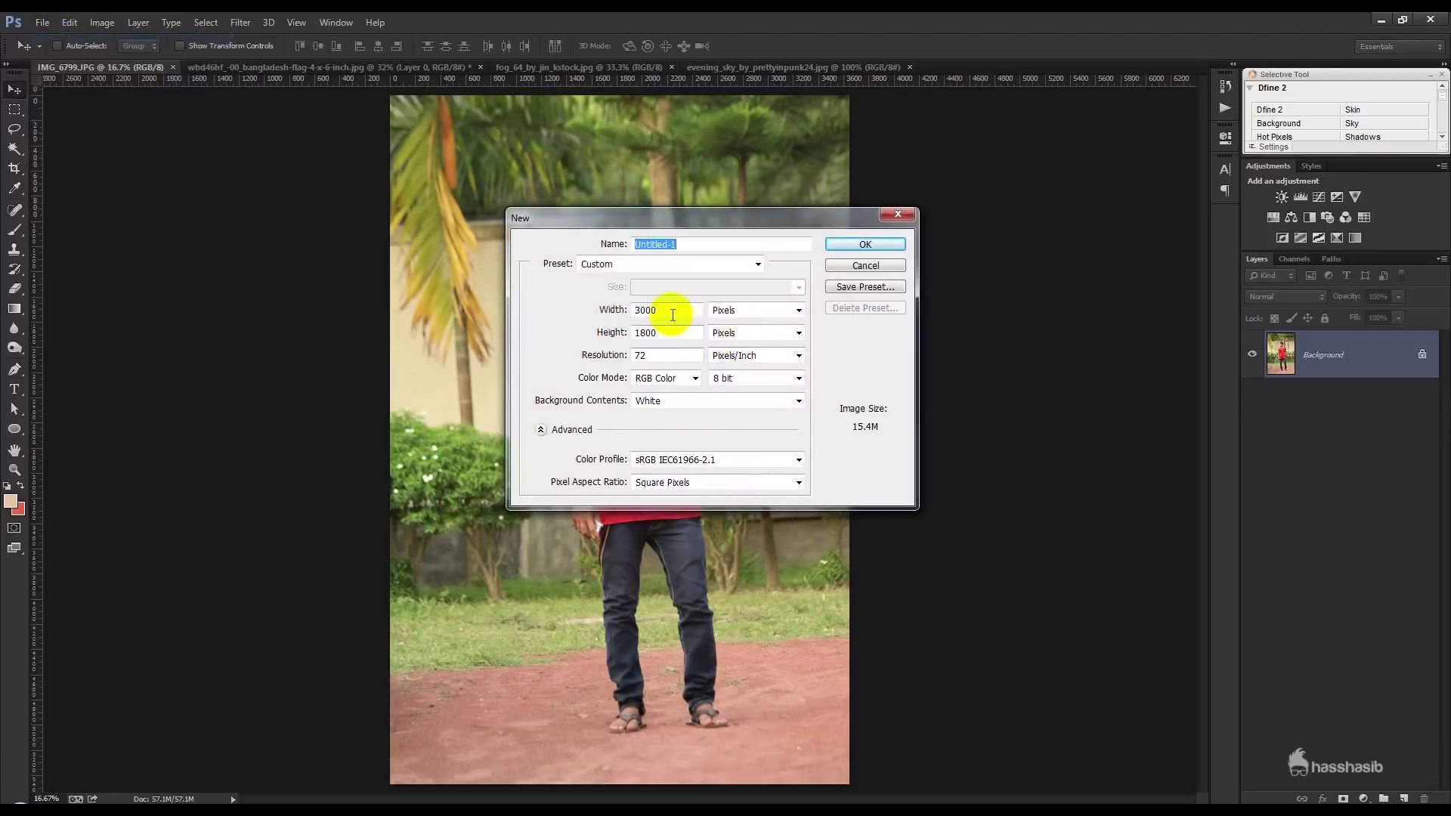
{"action": "left_click", "coordinate": [861, 244]}
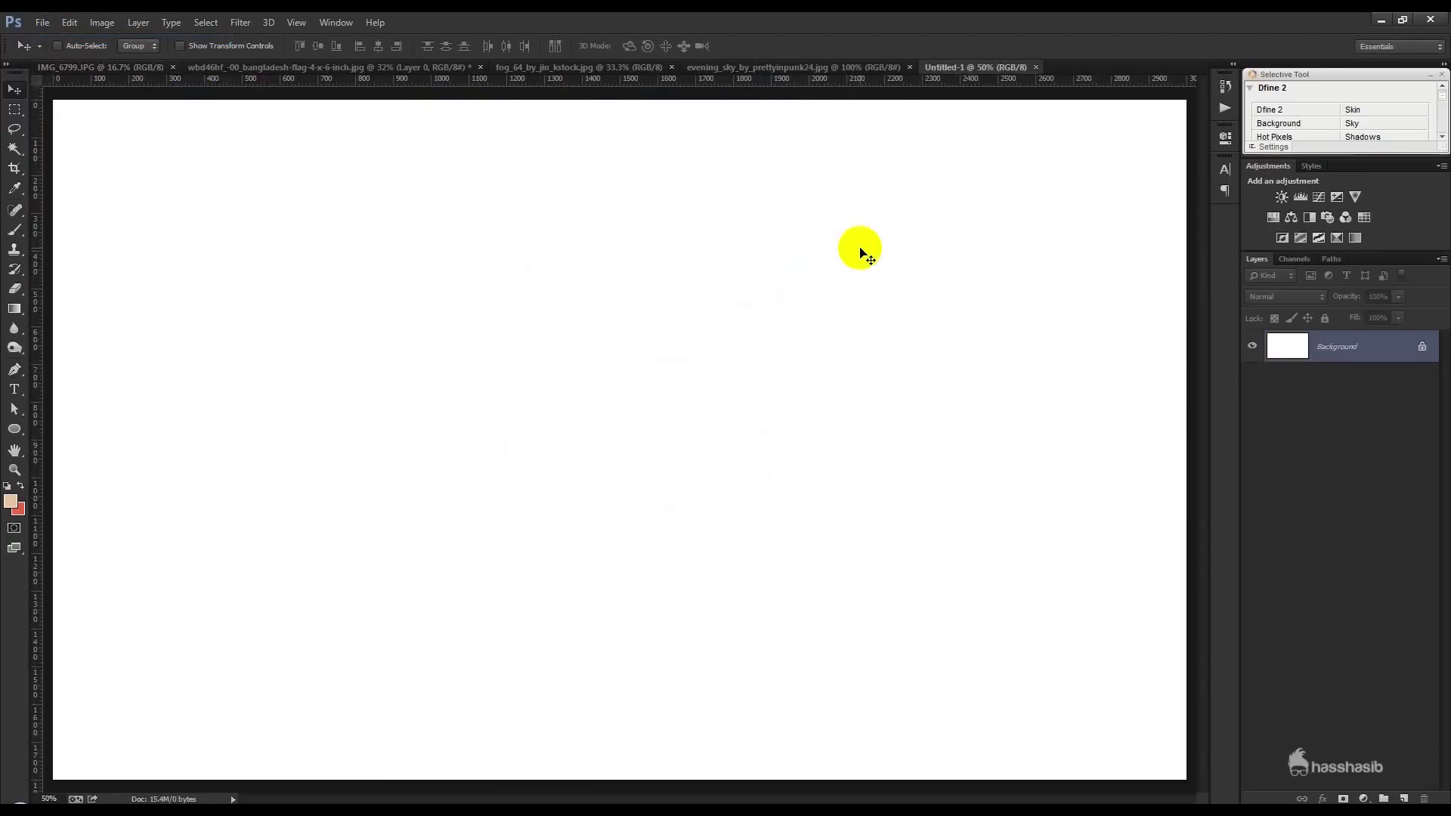
{"action": "scroll", "coordinate": [823, 327], "scroll_direction": "down", "scroll_amount": 2}
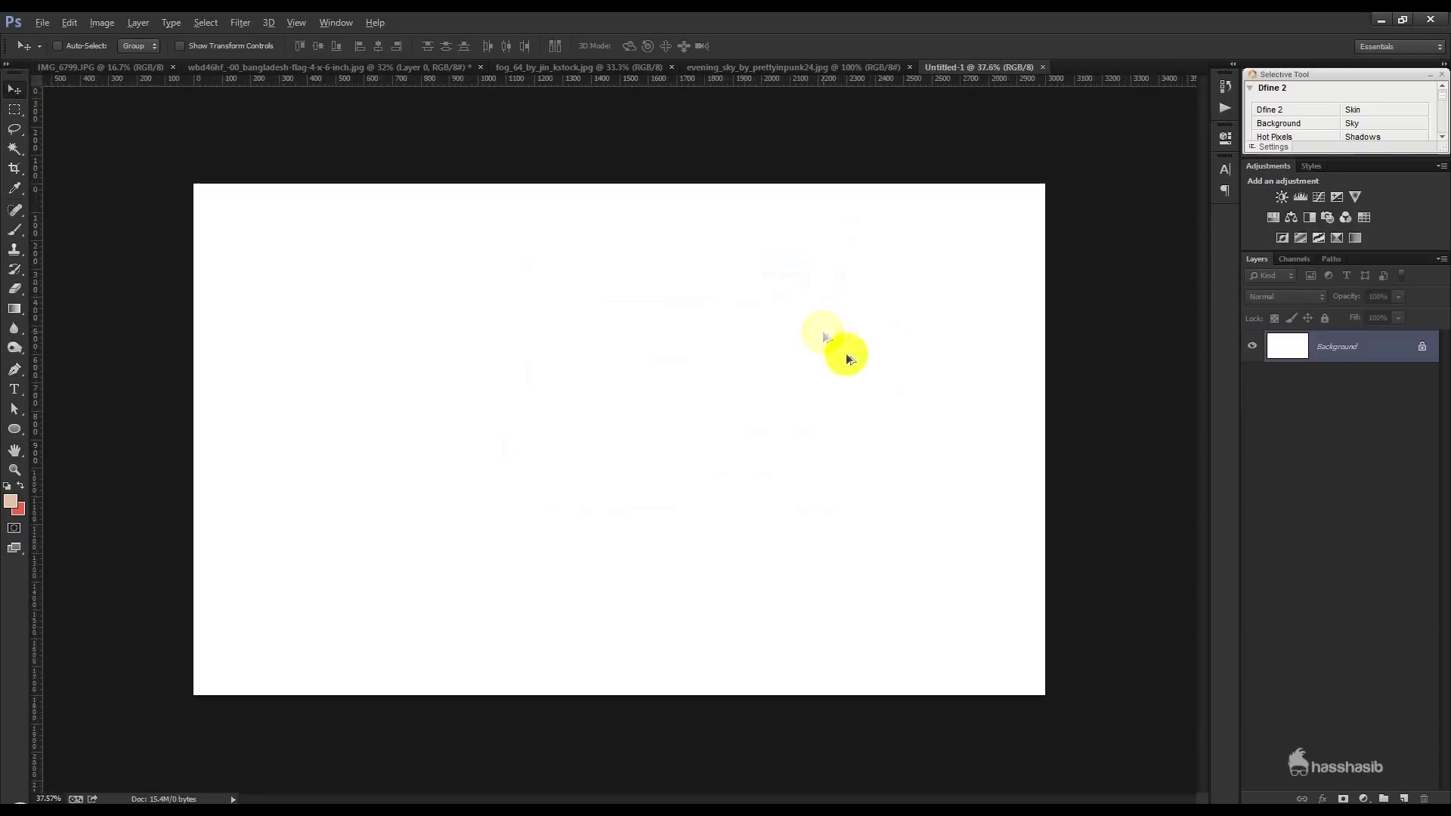
Add a Solid Color fill layer in medium grey (4f4f4f)
{"action": "left_click", "coordinate": [1361, 798]}
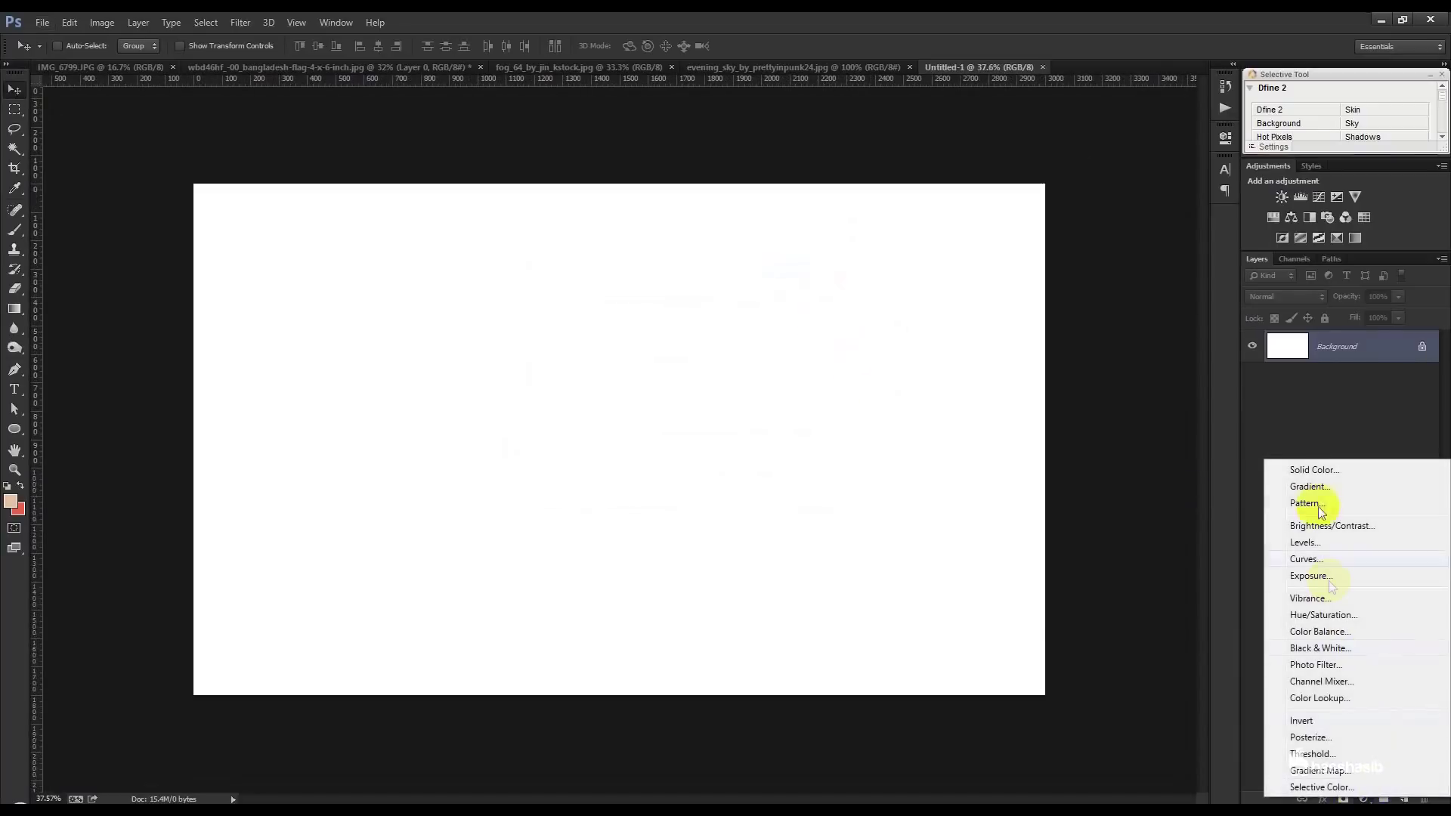
{"action": "left_click", "coordinate": [1316, 465]}
{"action": "type", "text": "2e2e2e"}
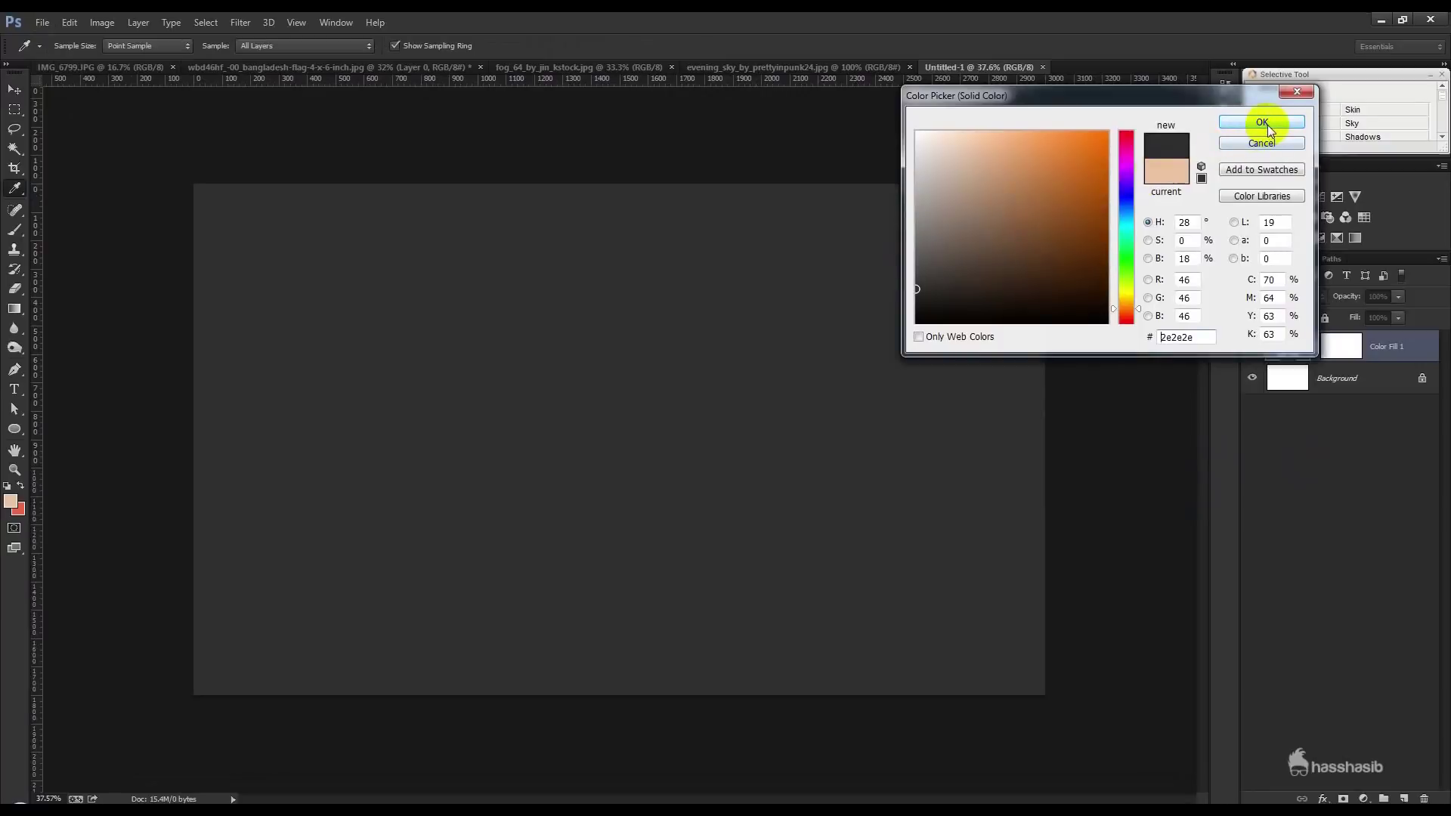
{"action": "mouse_move", "coordinate": [944, 276]}
{"action": "left_mouse_down"}
{"action": "mouse_move", "coordinate": [892, 258]}
{"action": "mouse_move", "coordinate": [889, 242]}
{"action": "left_mouse_up"}
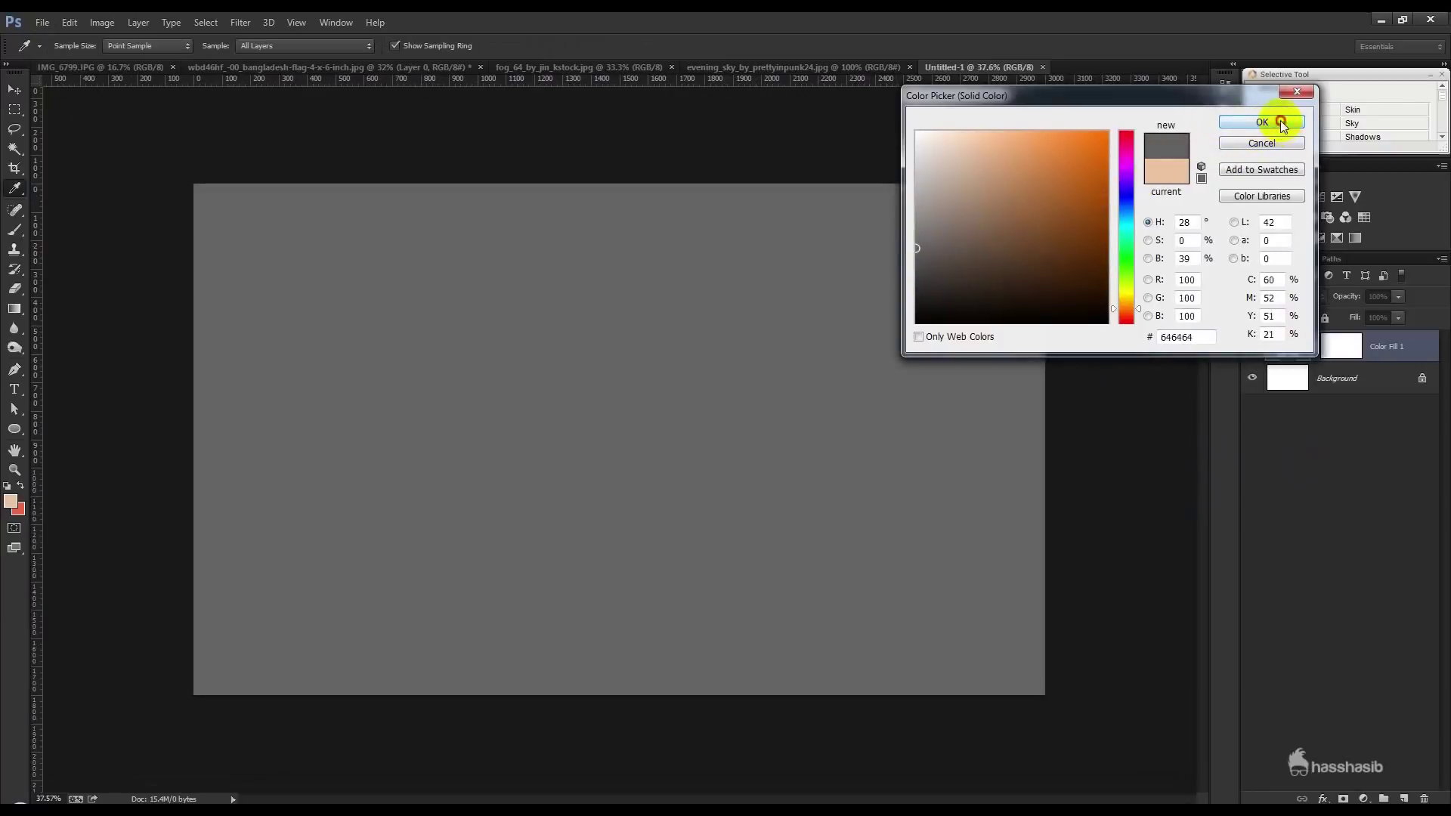
{"action": "left_click", "coordinate": [1281, 123]}
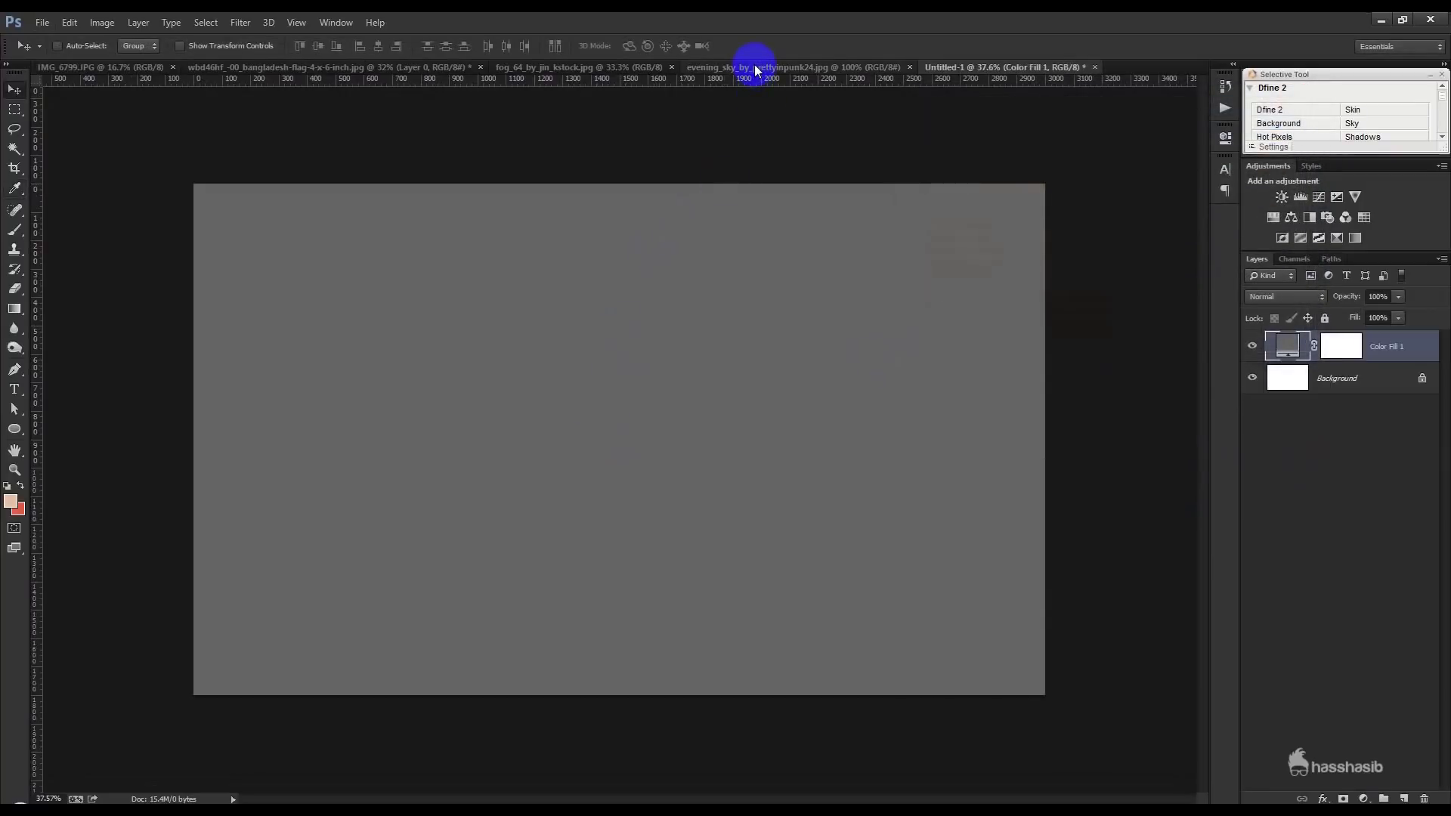
{"action": "left_click", "coordinate": [600, 66]}
Drop the fog_64 forest photo into Untitled-1 and free-transform it to cover the canvas
{"action": "mouse_move", "coordinate": [671, 360]}
{"action": "left_mouse_down"}
{"action": "mouse_move", "coordinate": [980, 65]}
{"action": "mouse_move", "coordinate": [848, 237]}
{"action": "left_mouse_up"}
{"action": "left_click_drag", "start_coordinate": [777, 292], "coordinate": [656, 366]}
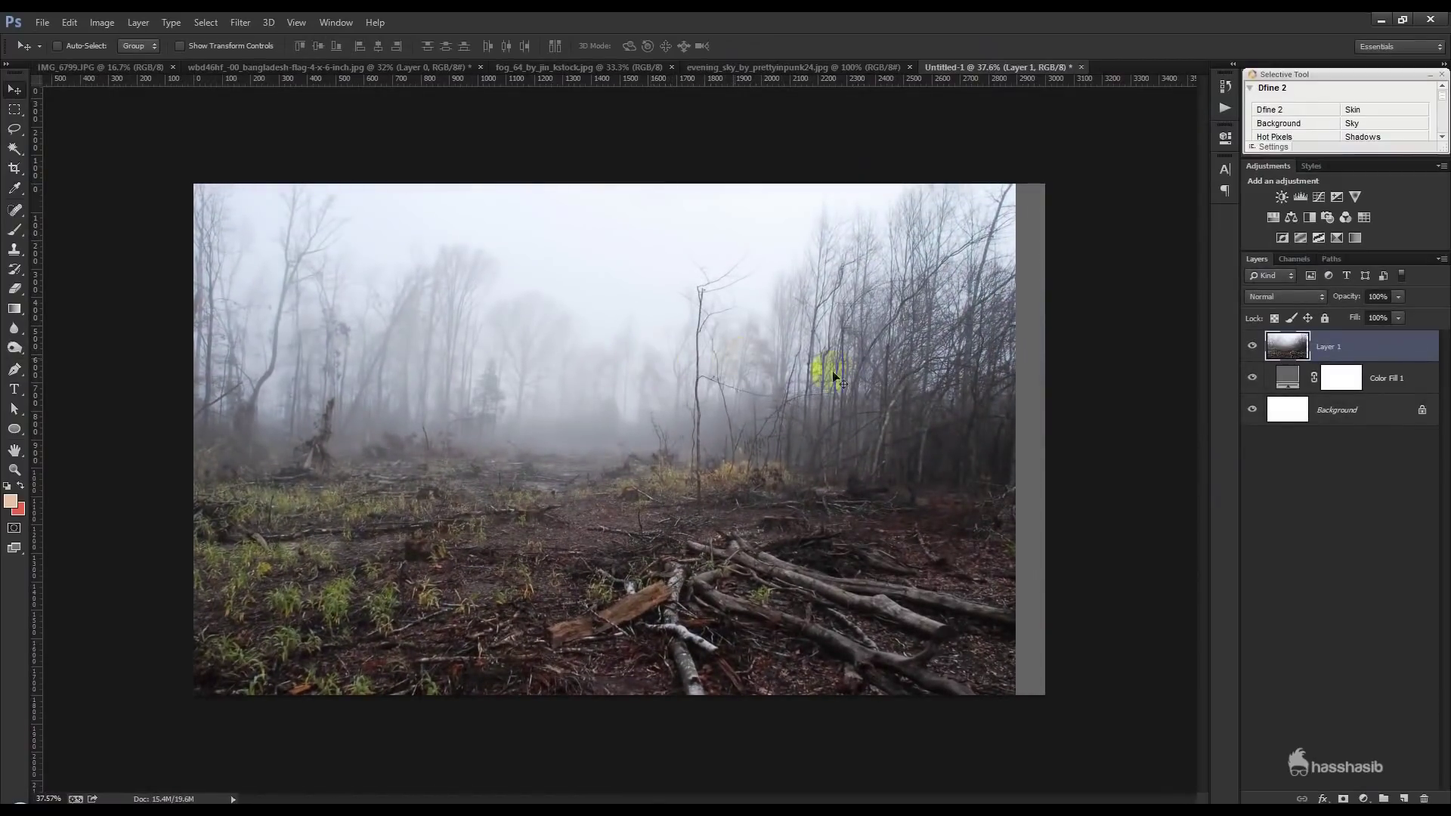
{"action": "key", "text": "ctrl+t"}
{"action": "left_click_drag", "start_coordinate": [1014, 436], "coordinate": [1044, 430]}
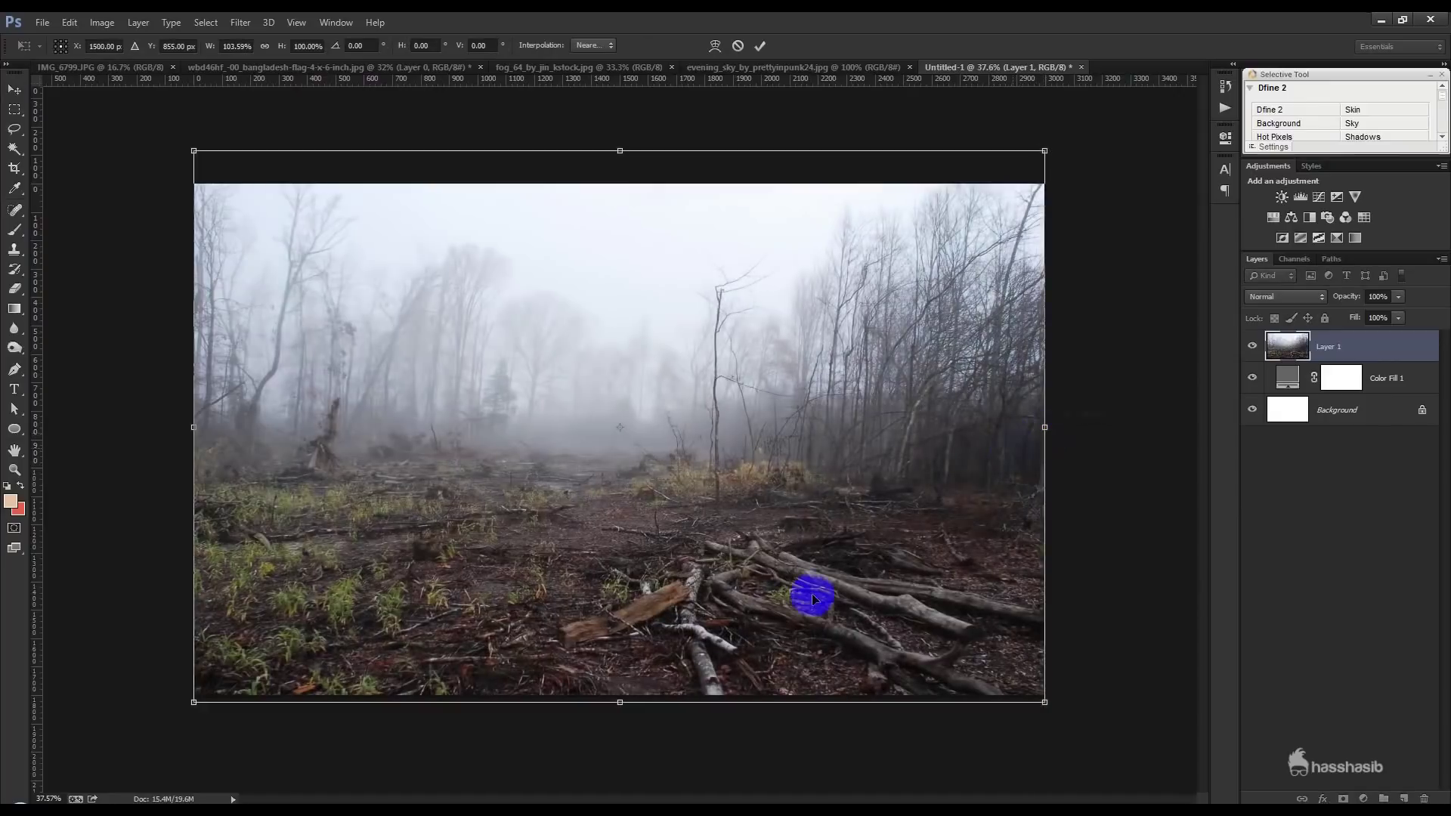
{"action": "left_click_drag", "start_coordinate": [621, 717], "coordinate": [622, 729]}
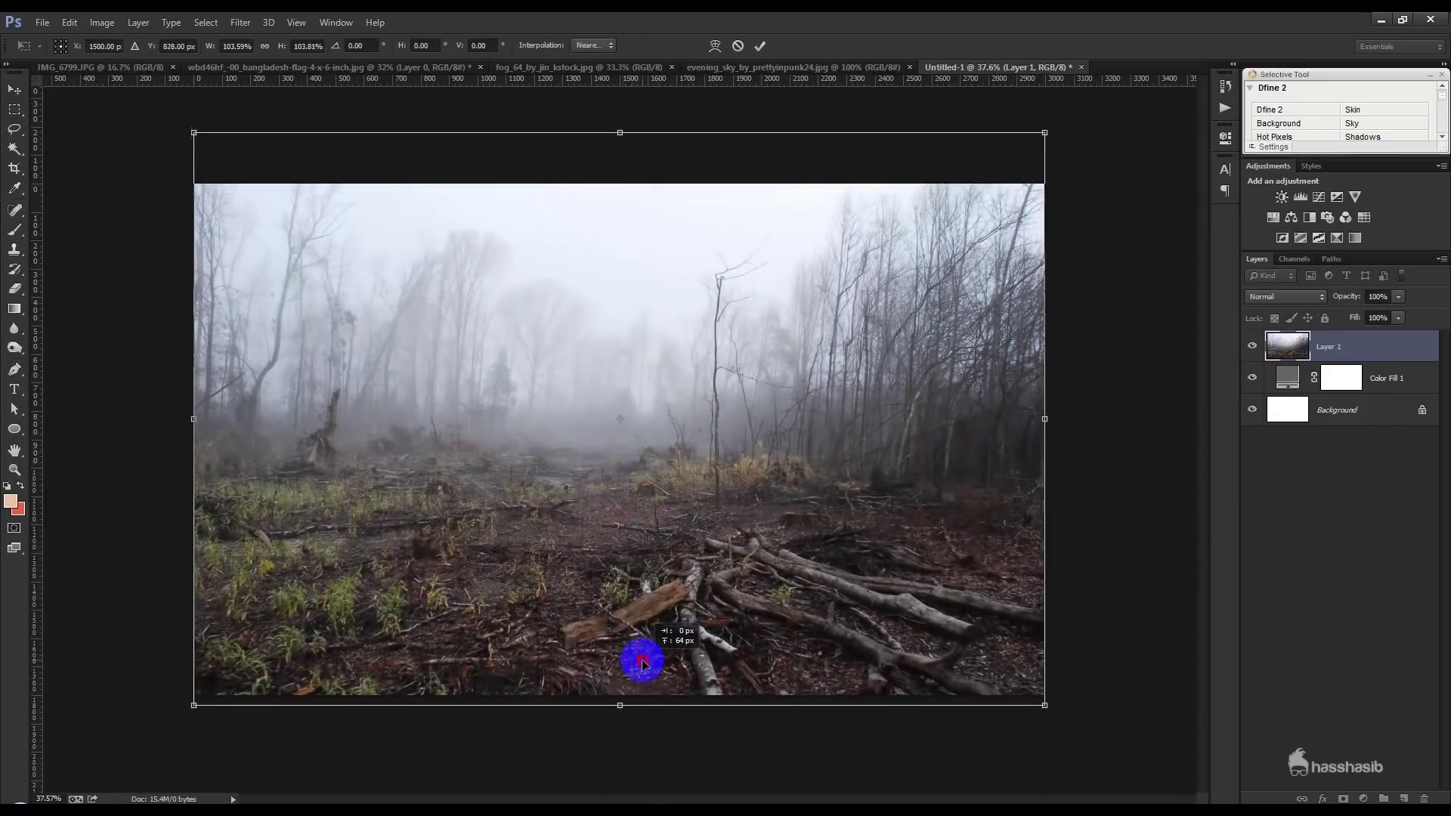
{"action": "left_click_drag", "start_coordinate": [622, 141], "coordinate": [617, 119]}
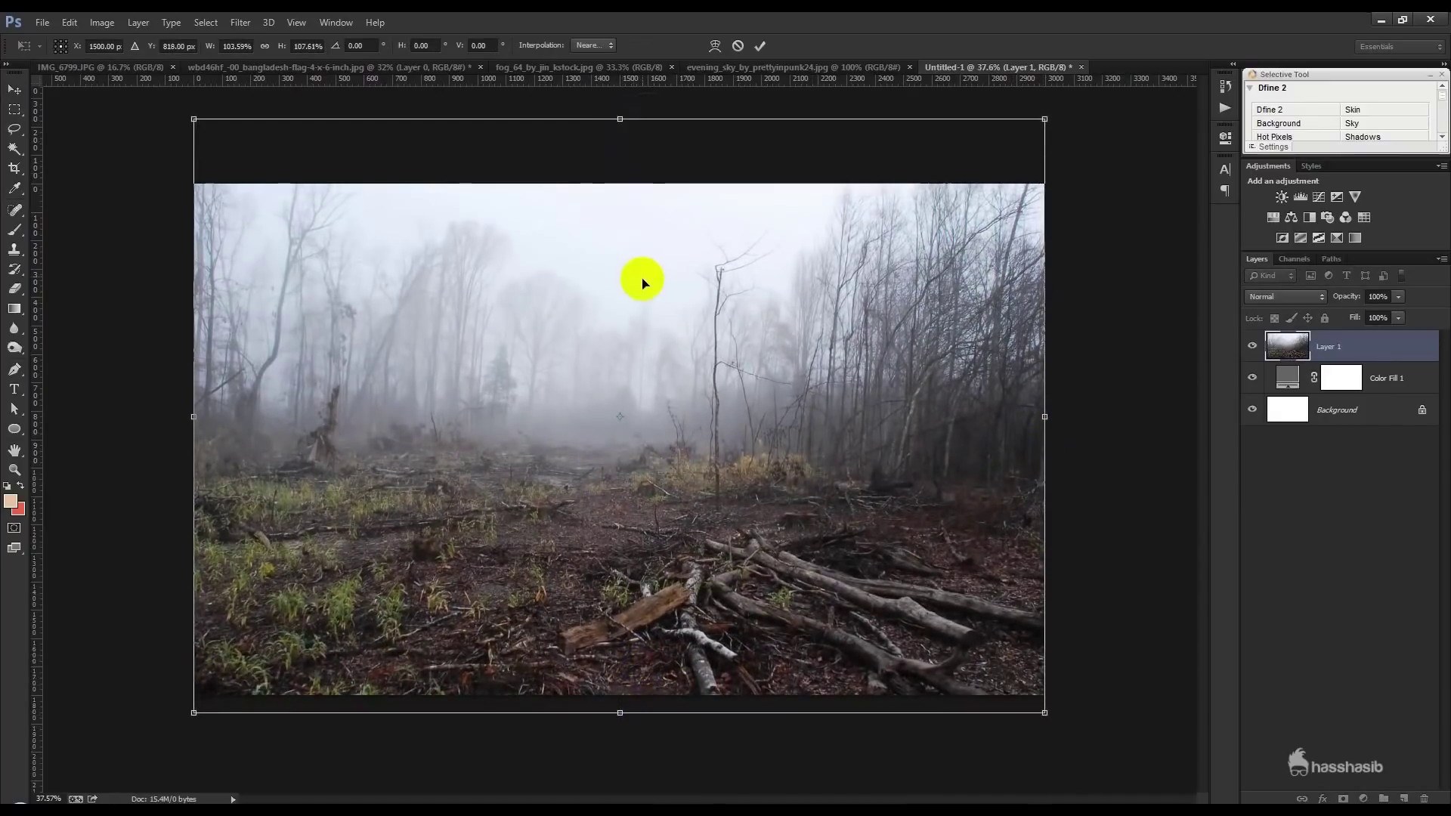
{"action": "left_click_drag", "start_coordinate": [642, 278], "coordinate": [642, 302]}
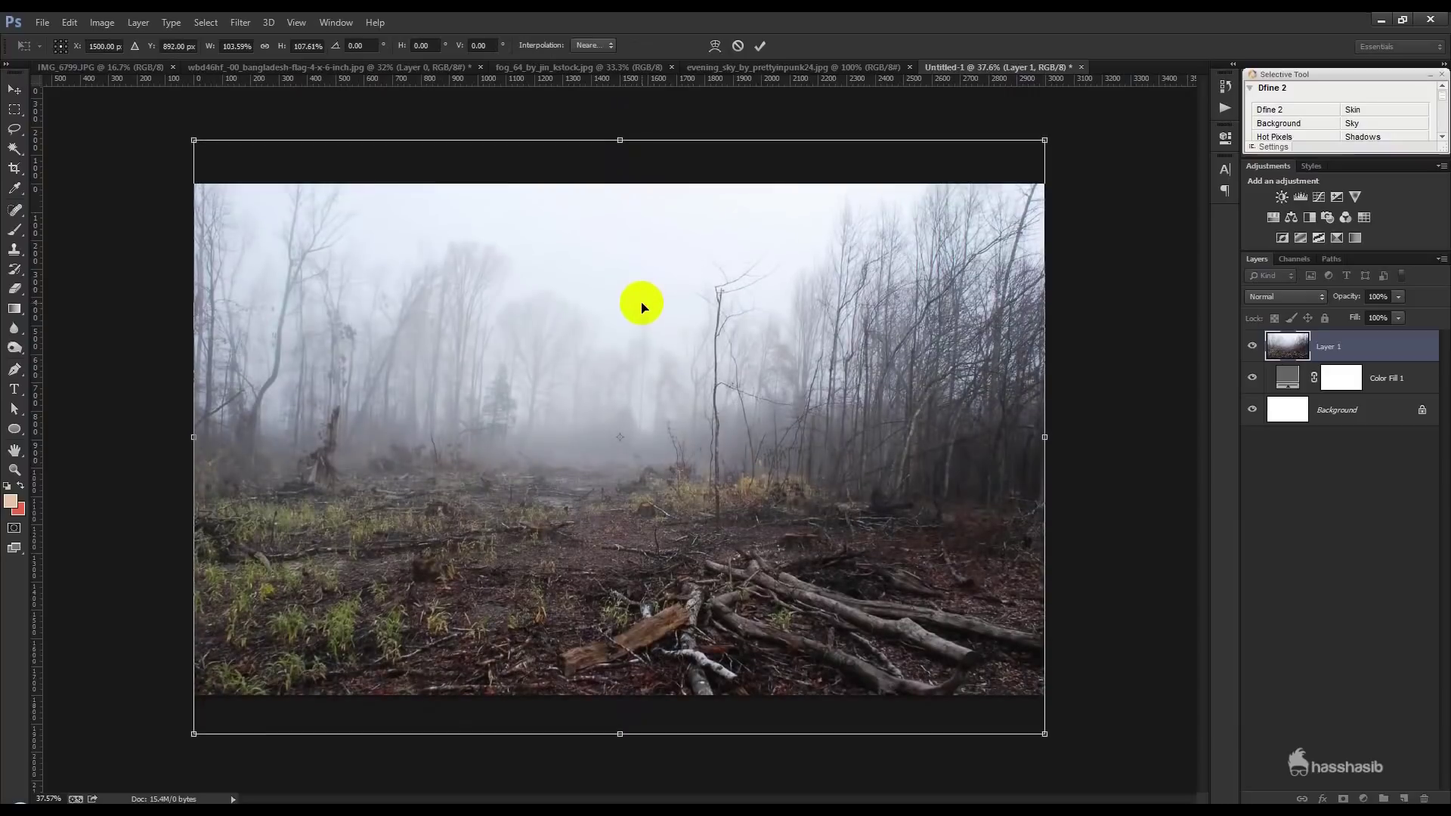
{"action": "key", "text": "Return"}
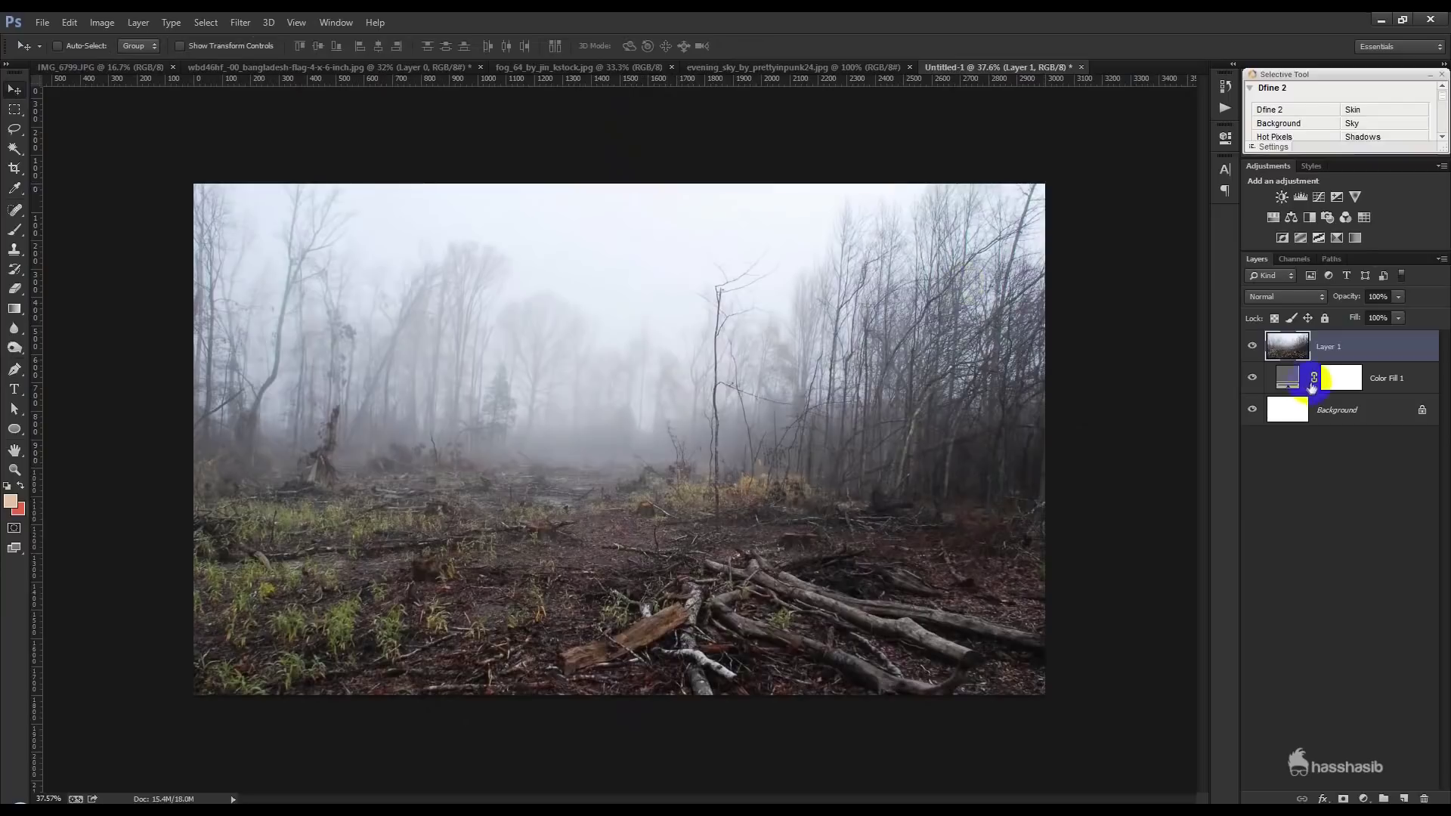
Duplicate Layer 1, hide the copy and make the original Layer 1 active
{"action": "left_click", "coordinate": [1297, 299]}
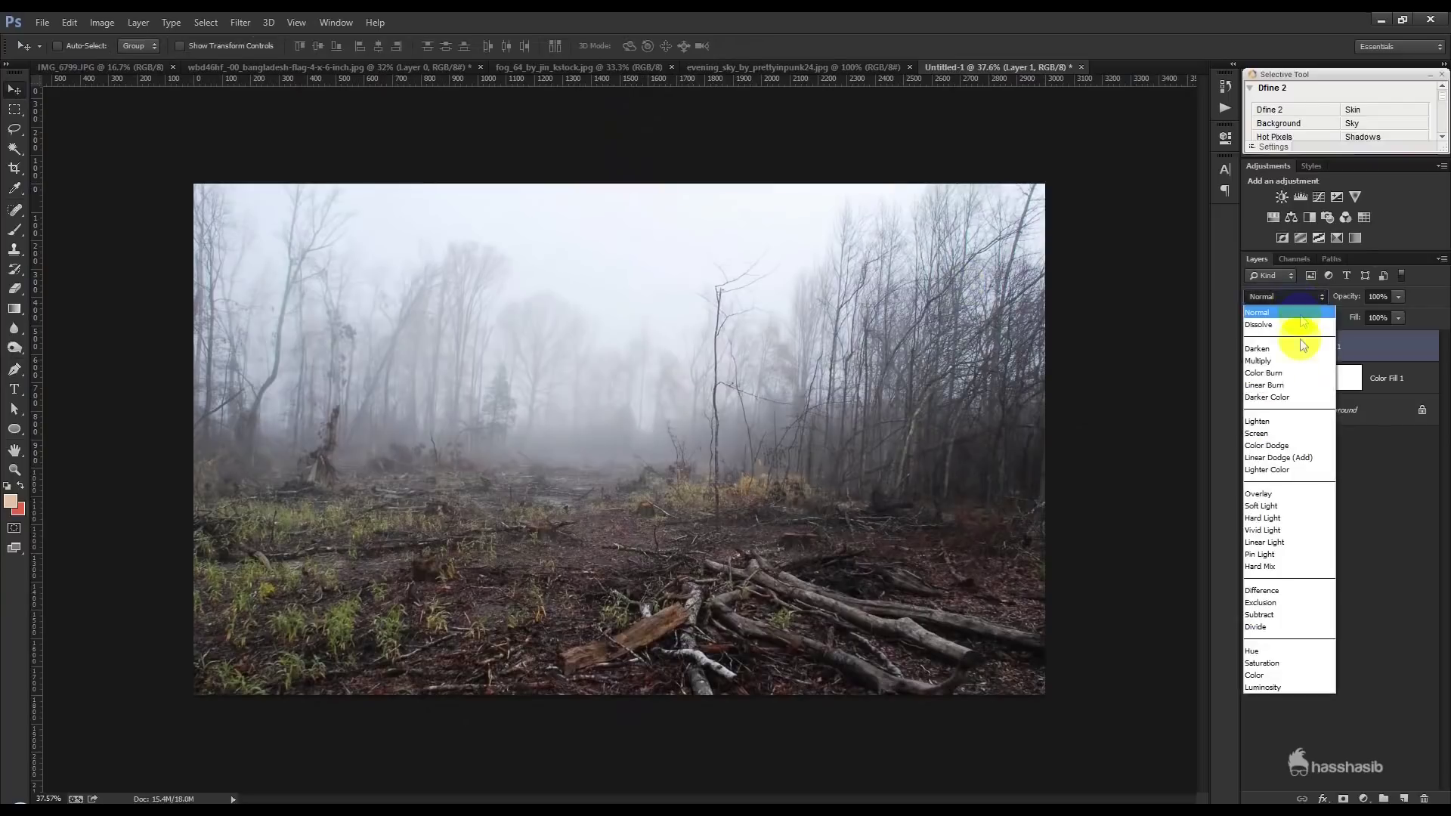
{"action": "left_click", "coordinate": [1111, 355]}
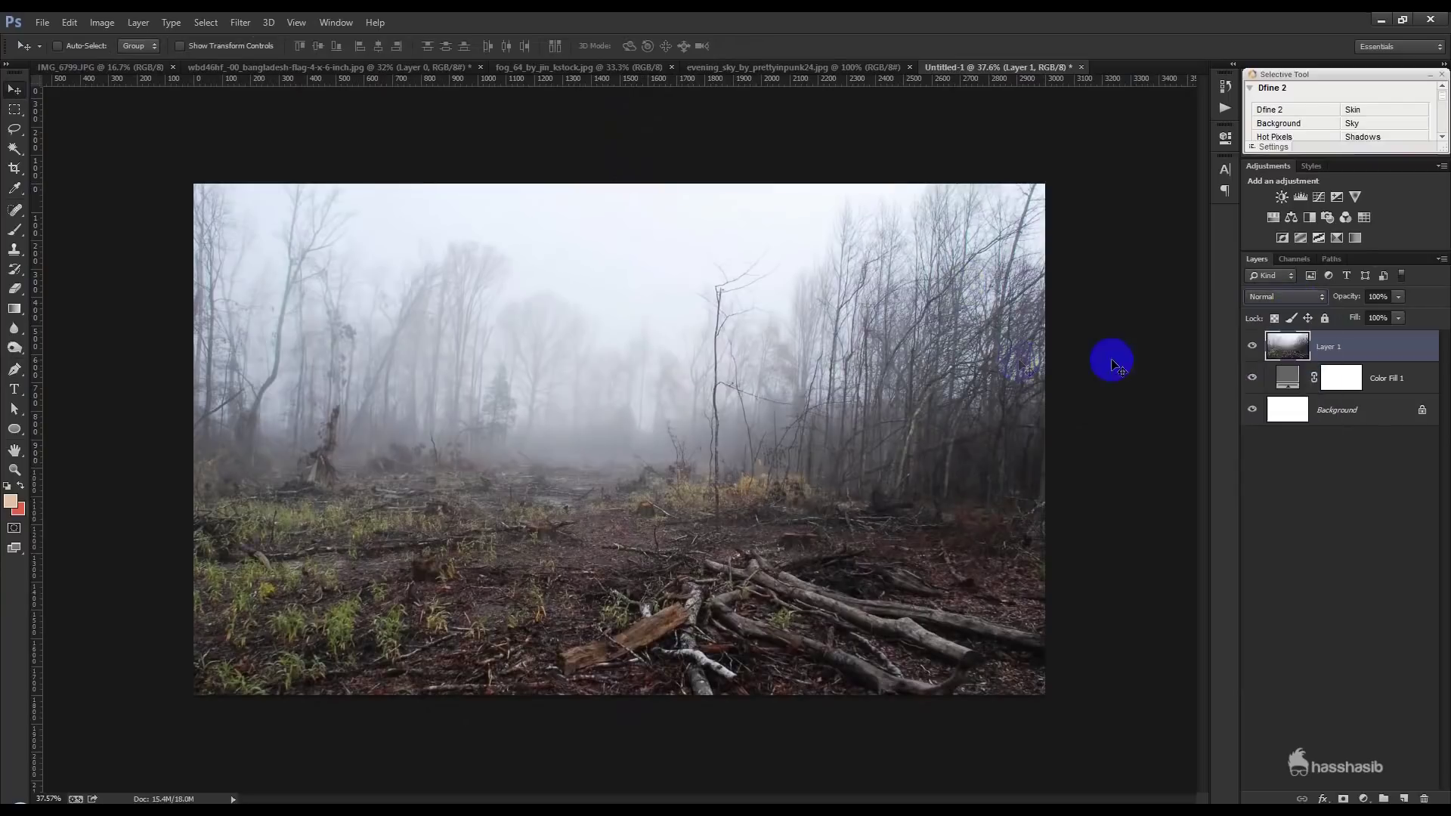
{"action": "right_click", "coordinate": [1305, 336]}
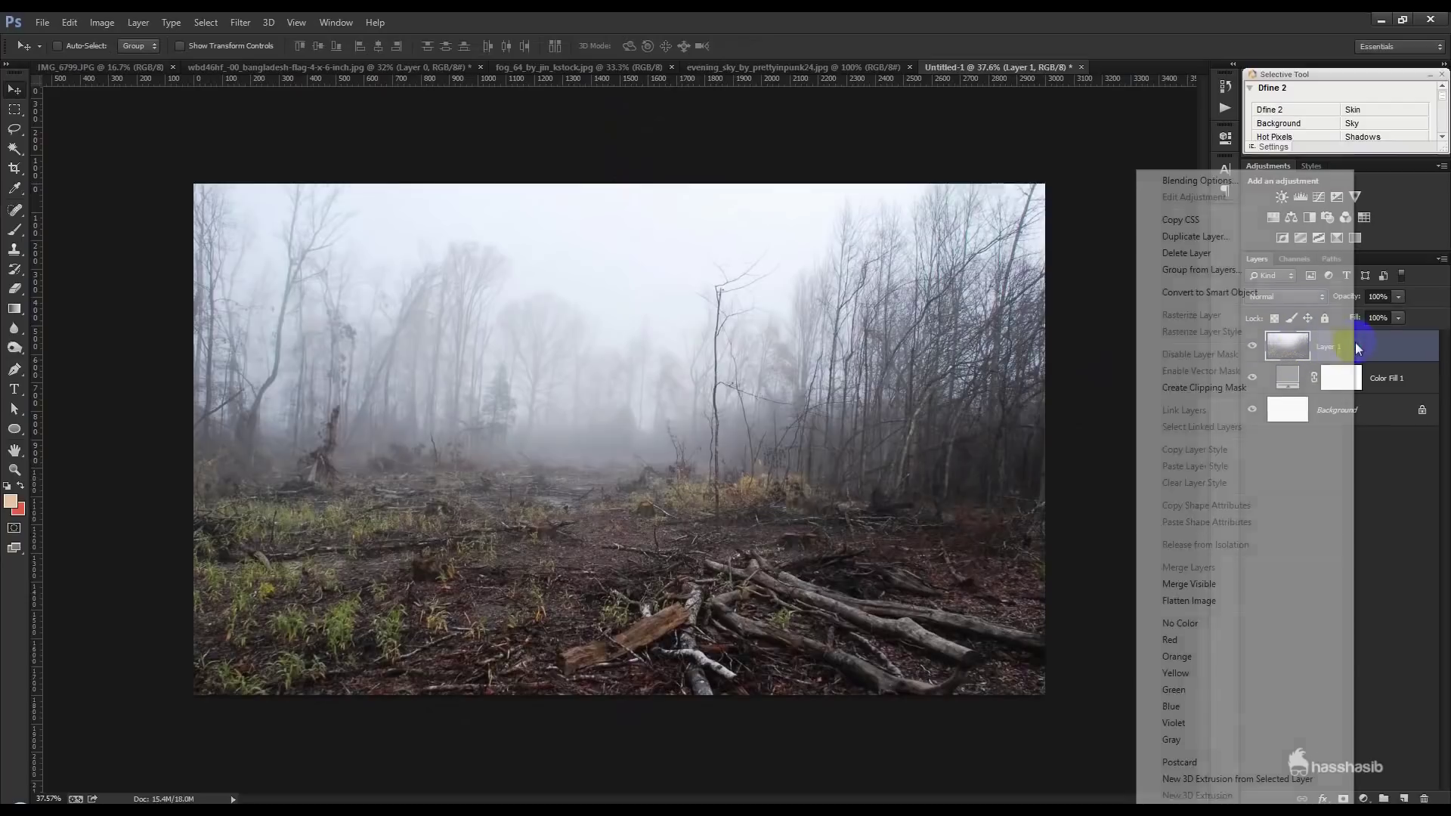
{"action": "left_click", "coordinate": [1182, 237]}
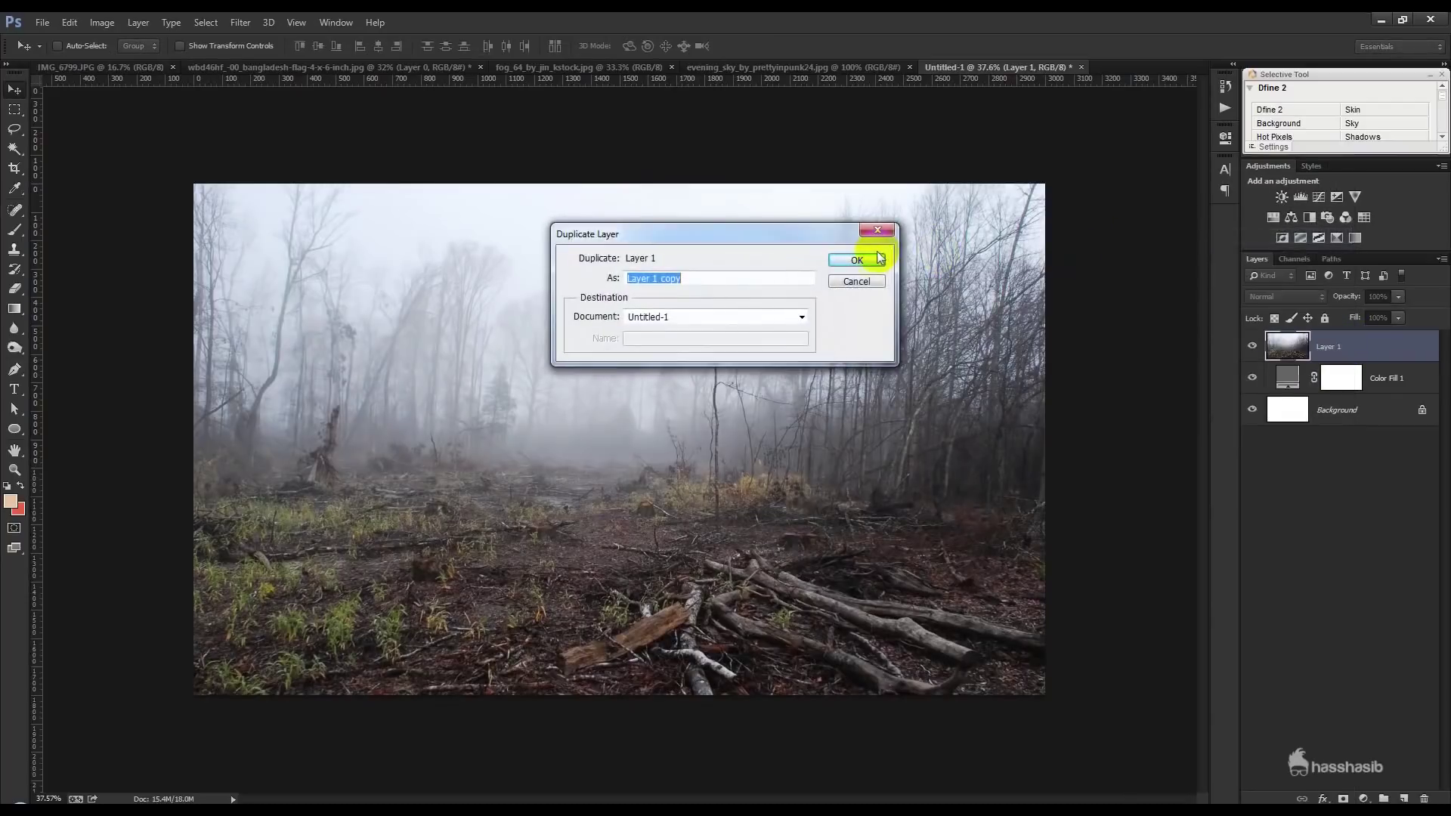
{"action": "left_click", "coordinate": [869, 254]}
{"action": "left_click", "coordinate": [1252, 346]}
{"action": "left_click", "coordinate": [1305, 385]}
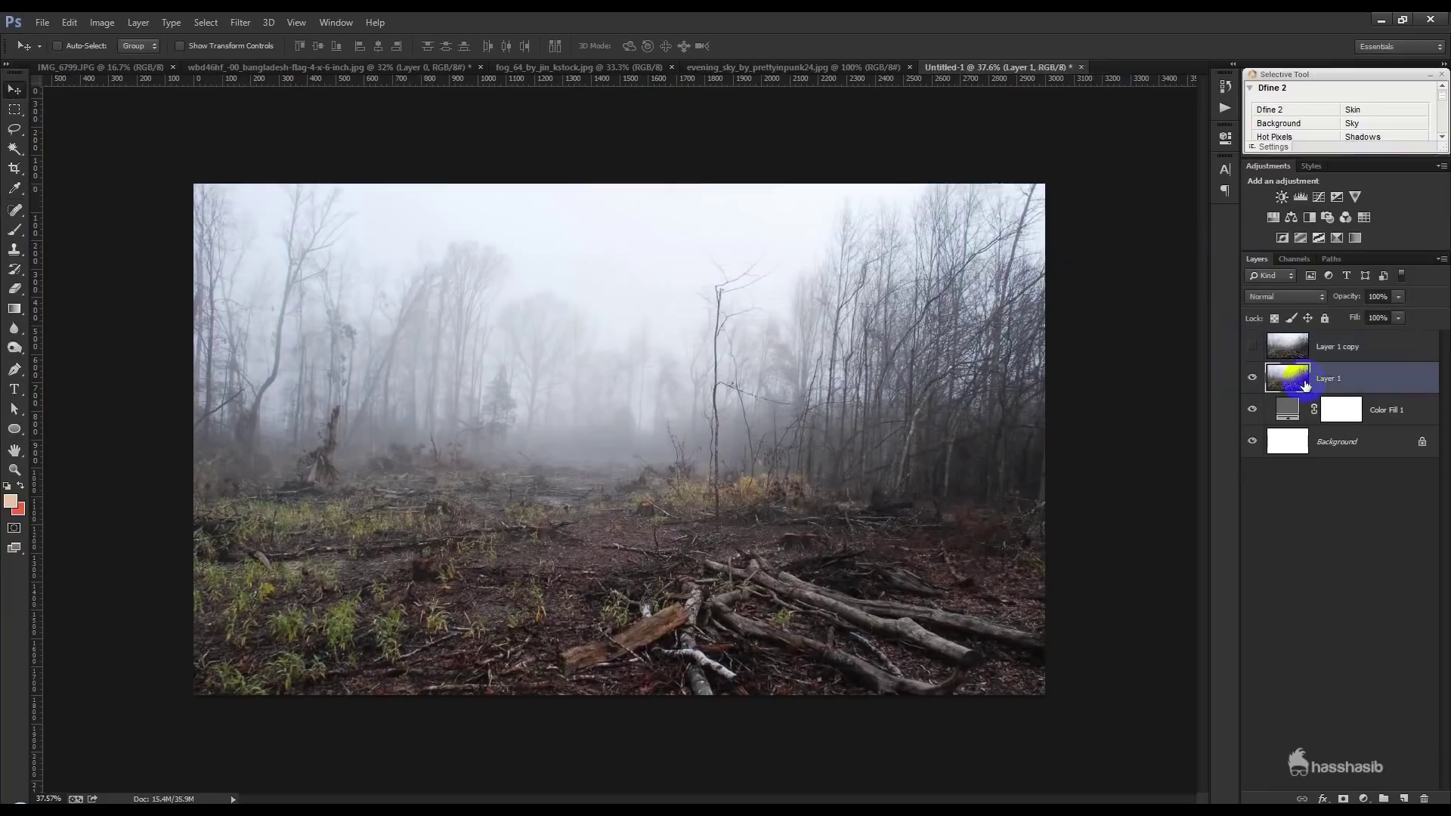
Mask Layer 1 with a gradient so its top fades into the grey fill, then show the copy
{"action": "left_click", "coordinate": [1343, 798]}
{"action": "left_click", "coordinate": [17, 306]}
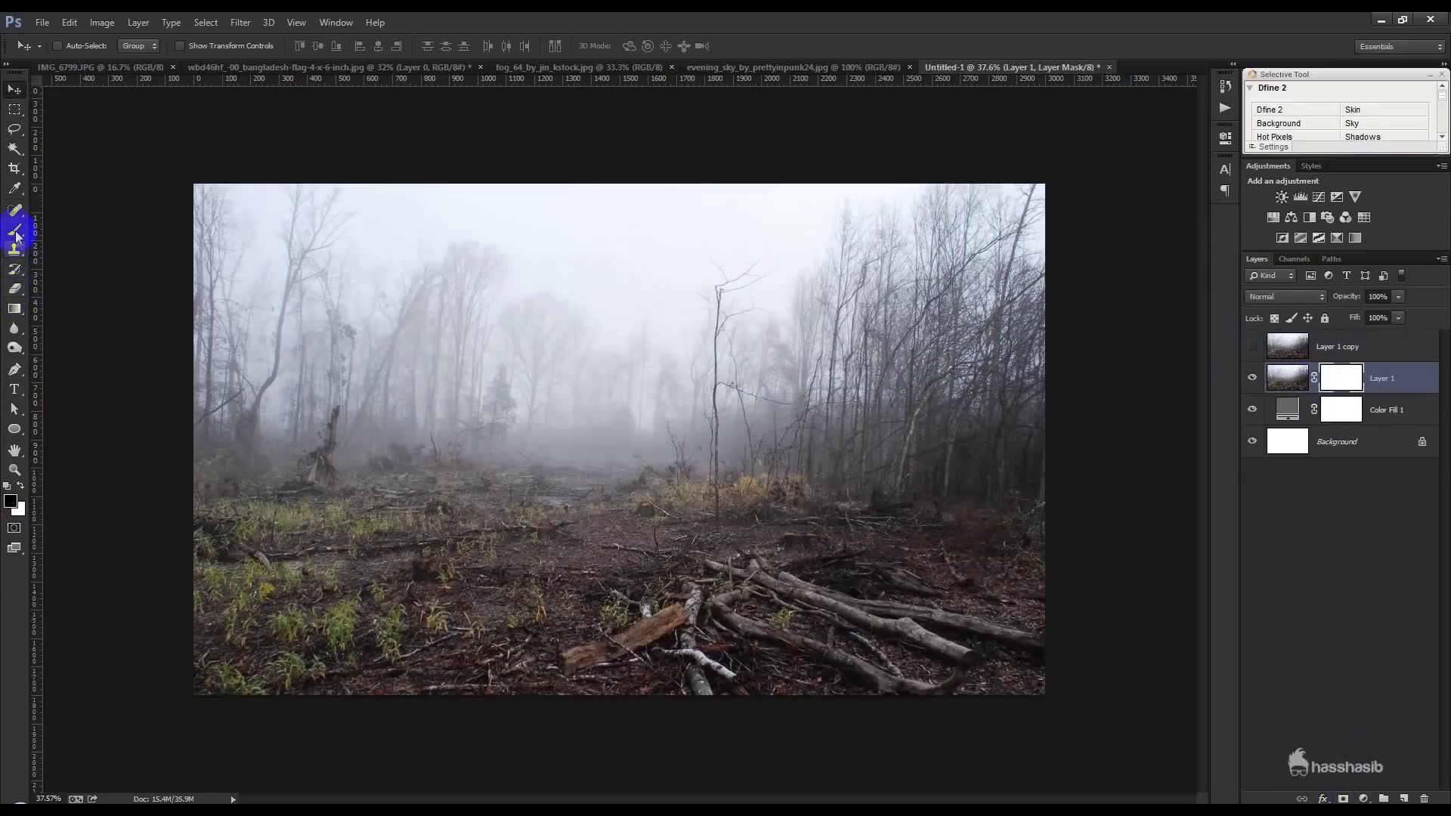
{"action": "left_click", "coordinate": [17, 236]}
{"action": "left_click", "coordinate": [18, 308]}
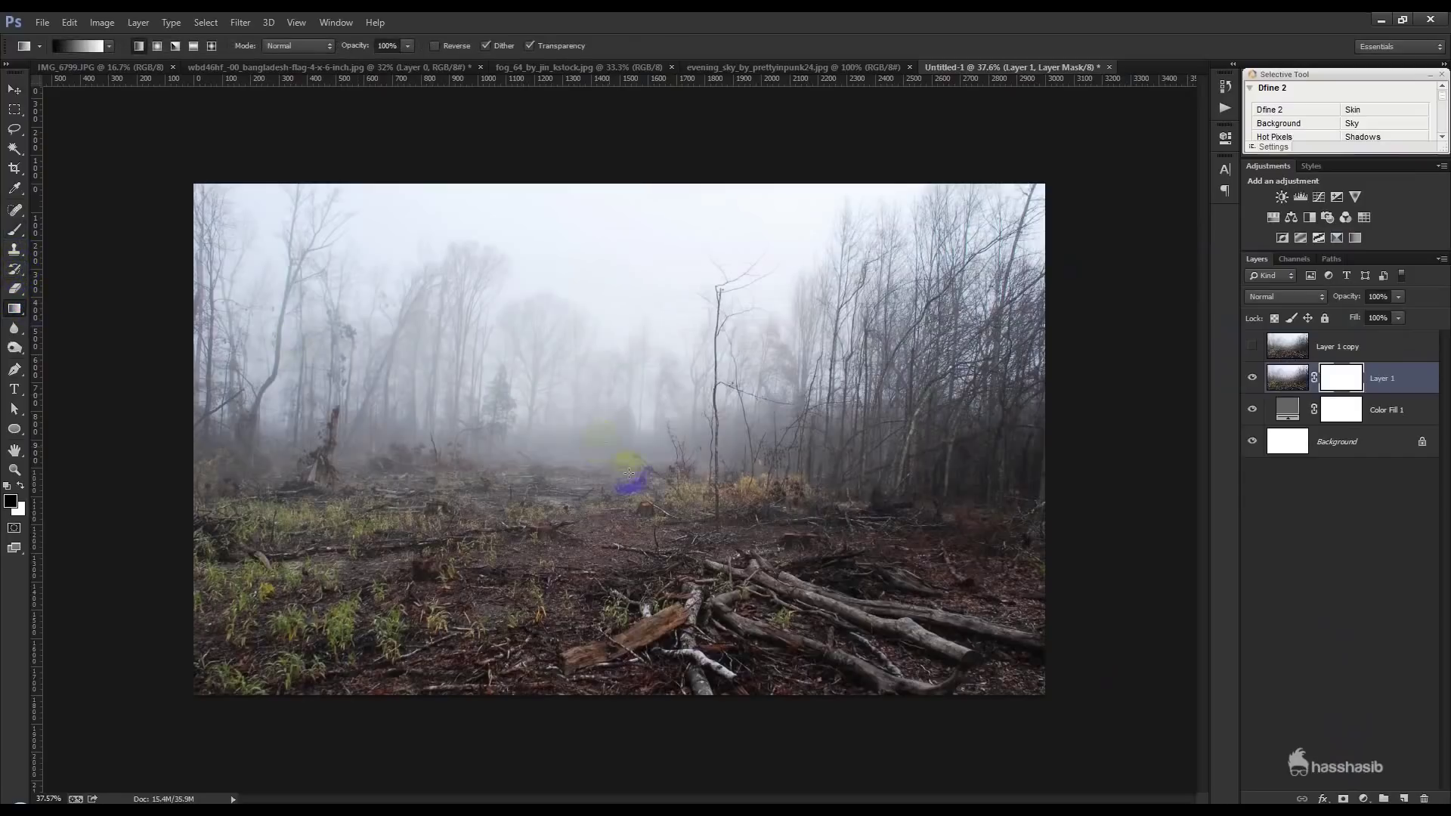
{"action": "left_click_drag", "start_coordinate": [605, 509], "coordinate": [599, 354]}
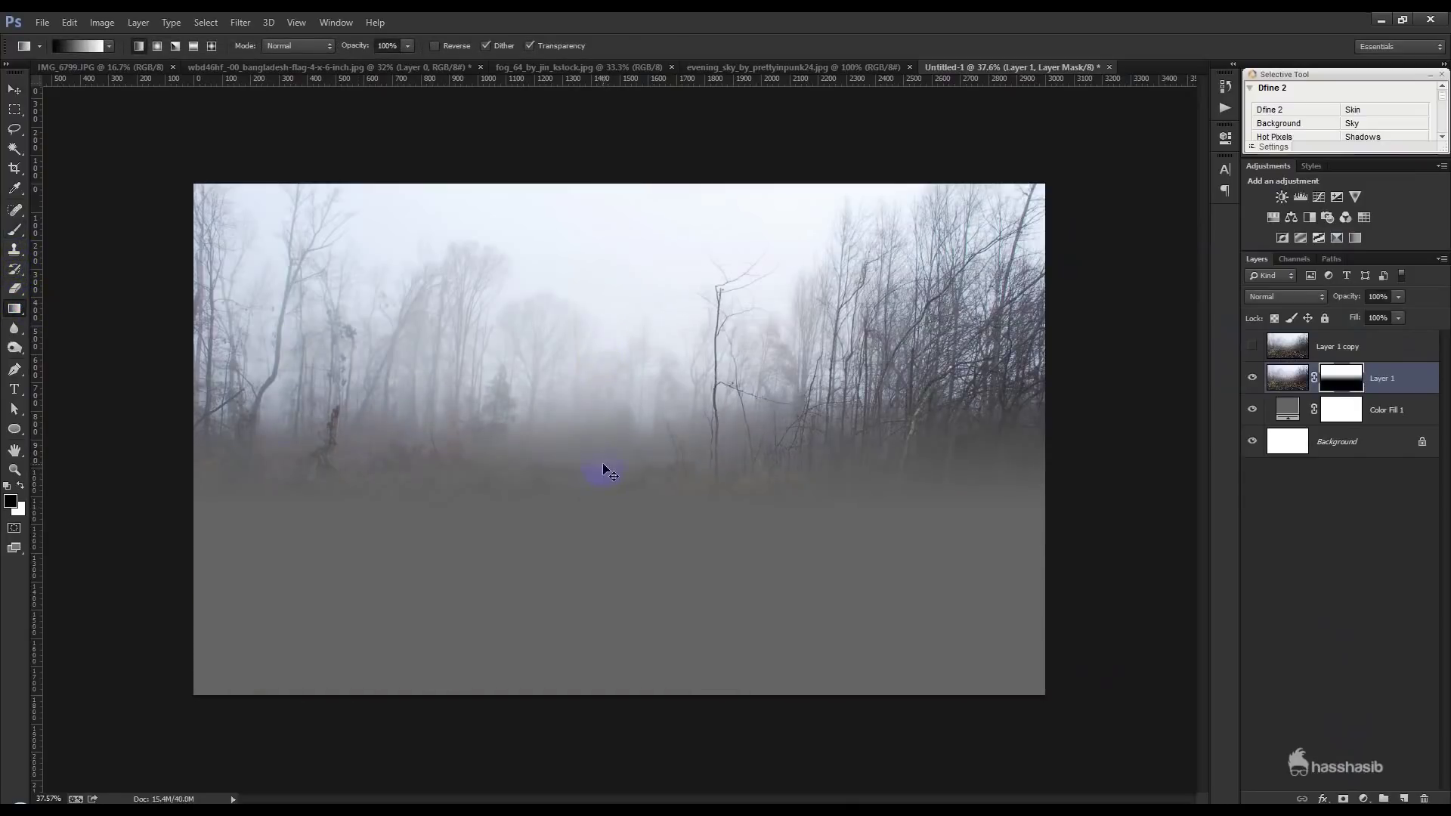
{"action": "key", "text": "ctrl+z"}
{"action": "left_click_drag", "start_coordinate": [599, 421], "coordinate": [604, 544]}
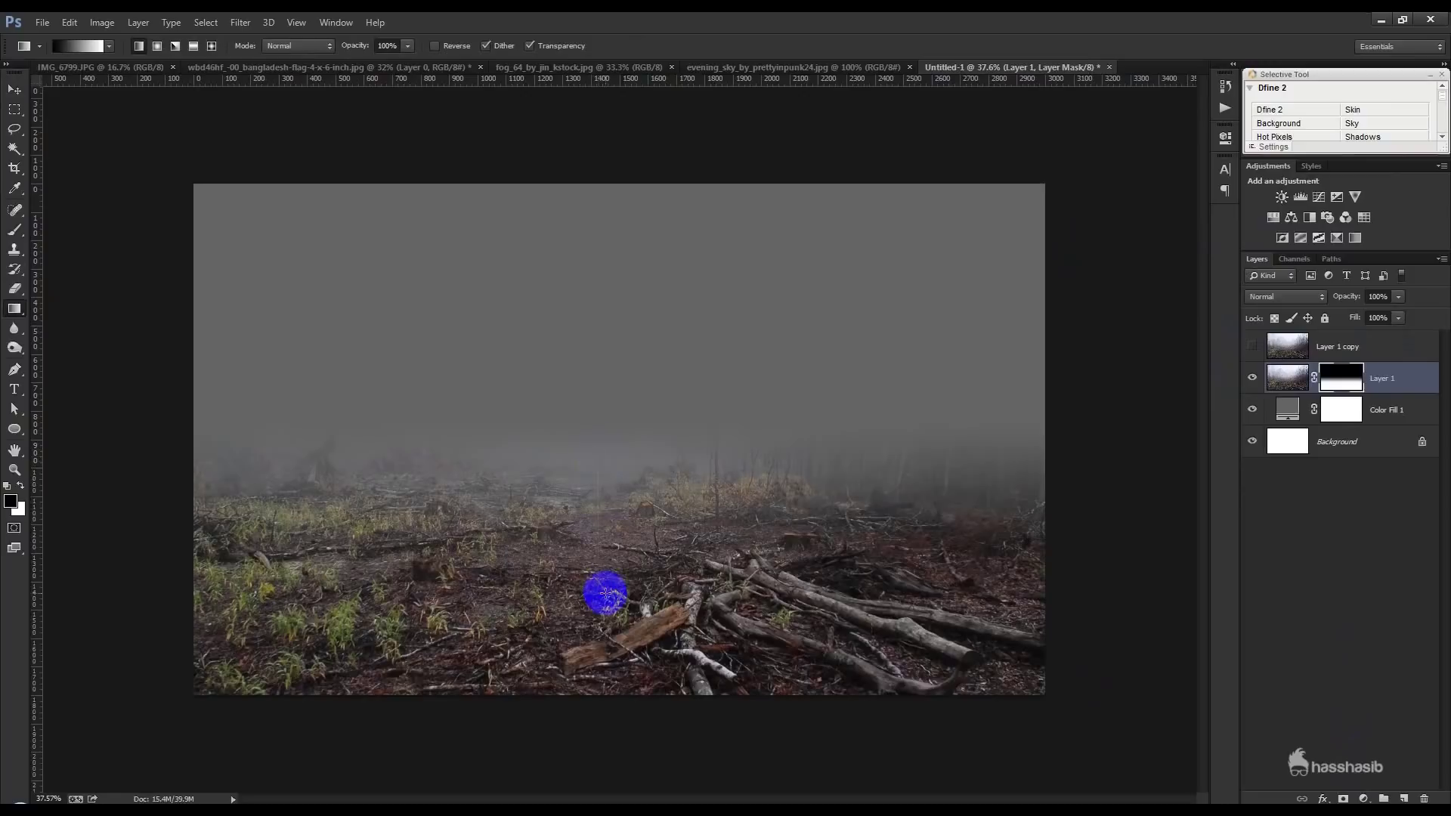
{"action": "left_click_drag", "start_coordinate": [605, 594], "coordinate": [610, 547]}
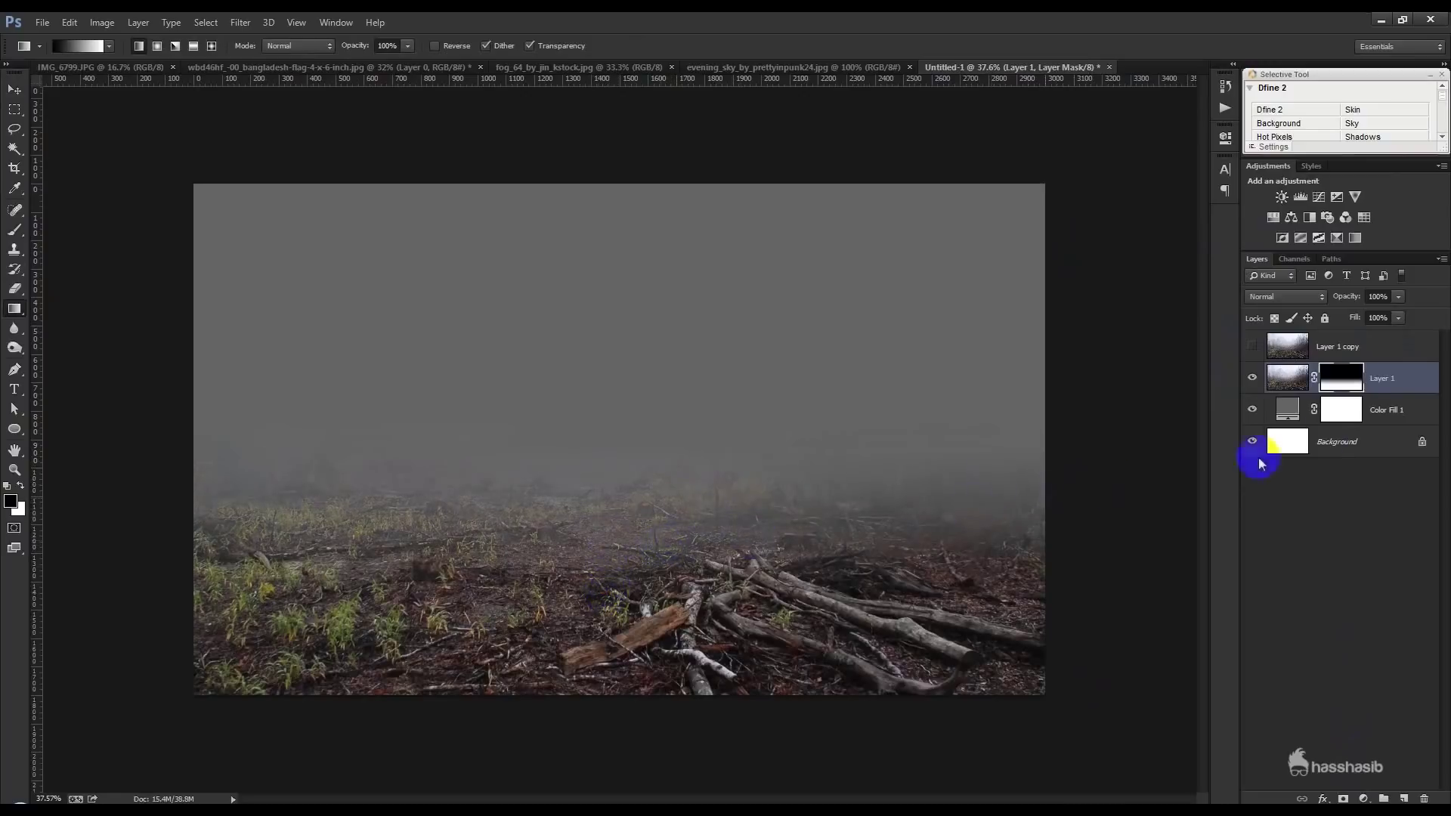
{"action": "left_click", "coordinate": [1288, 348]}
{"action": "left_click", "coordinate": [1252, 348]}
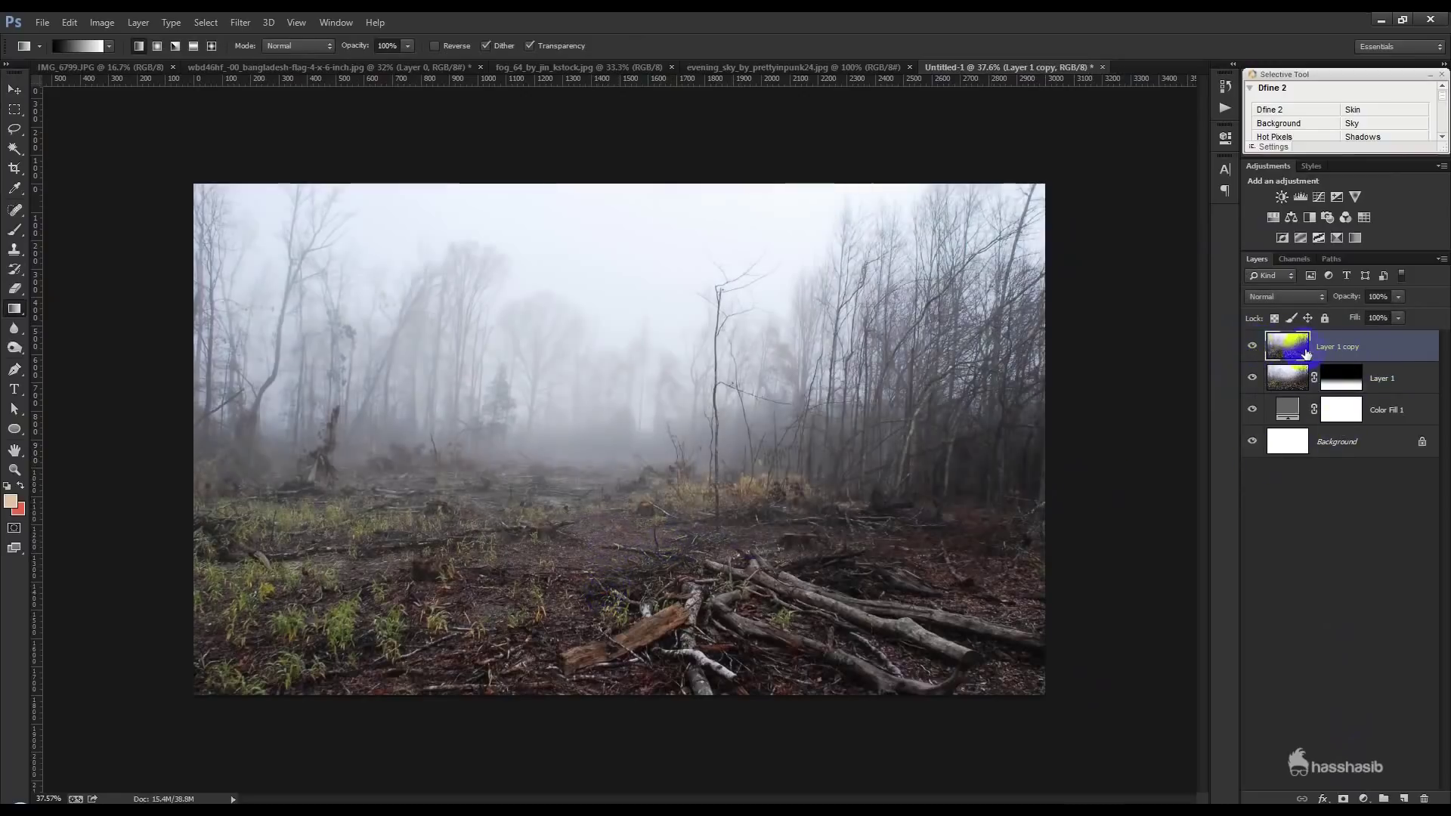
Move Layer 1 copy below Layer 1, blended in Multiply at 59% opacity
{"action": "left_click", "coordinate": [1286, 298]}
{"action": "left_click", "coordinate": [1270, 368]}
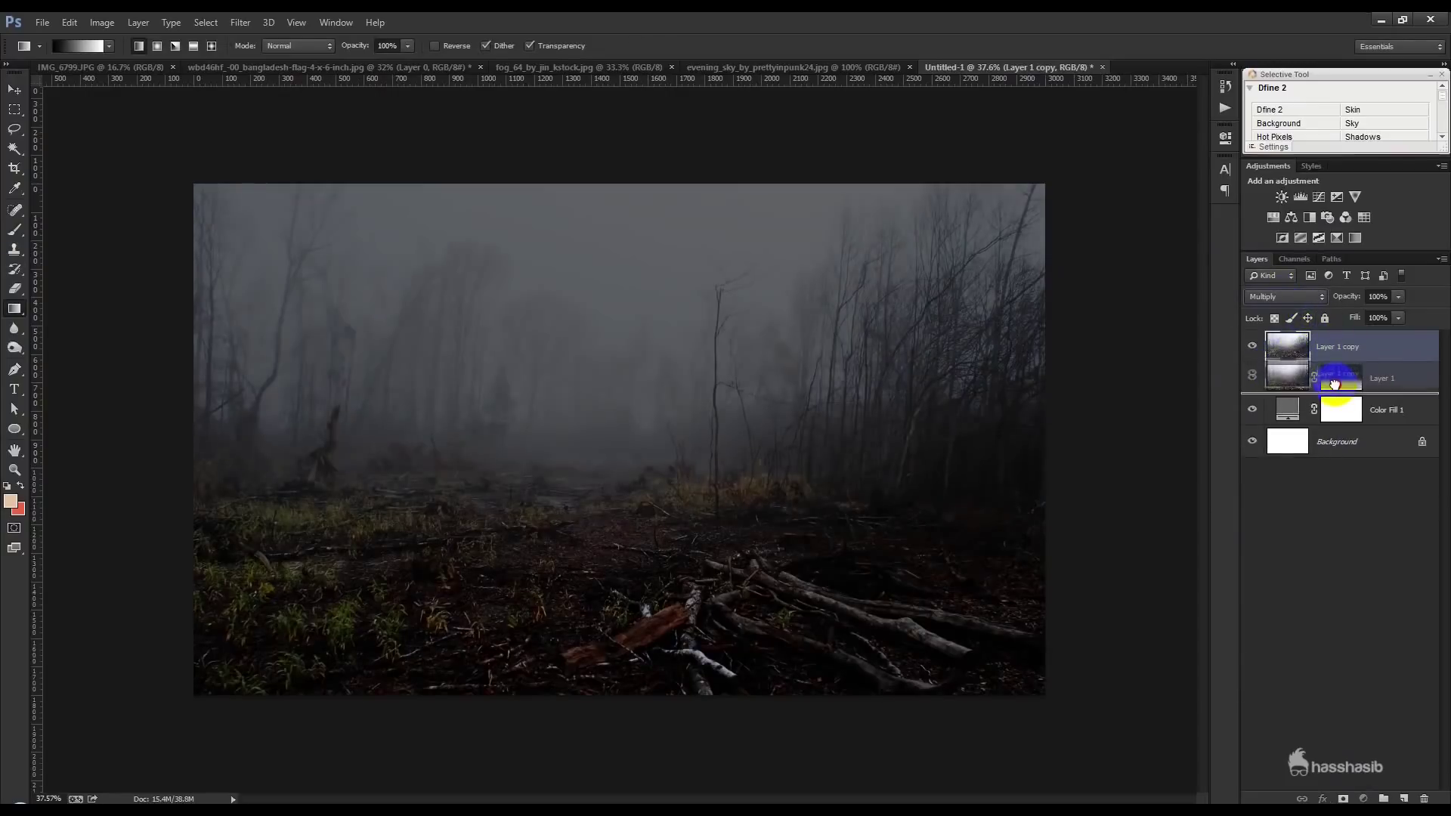
{"action": "left_click_drag", "start_coordinate": [1338, 347], "coordinate": [1337, 381]}
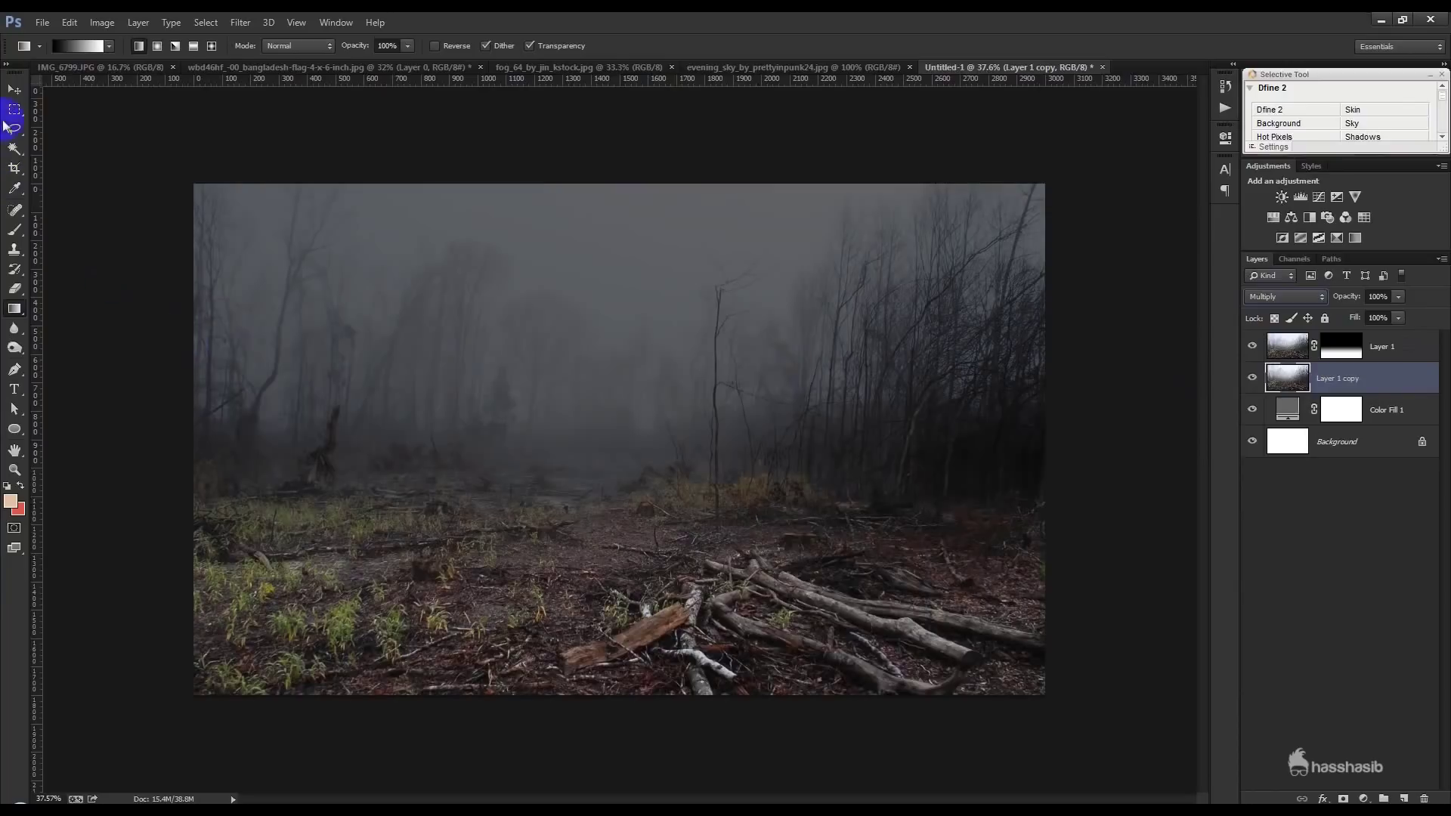
{"action": "left_click", "coordinate": [1286, 296]}
{"action": "left_click", "coordinate": [1284, 344]}
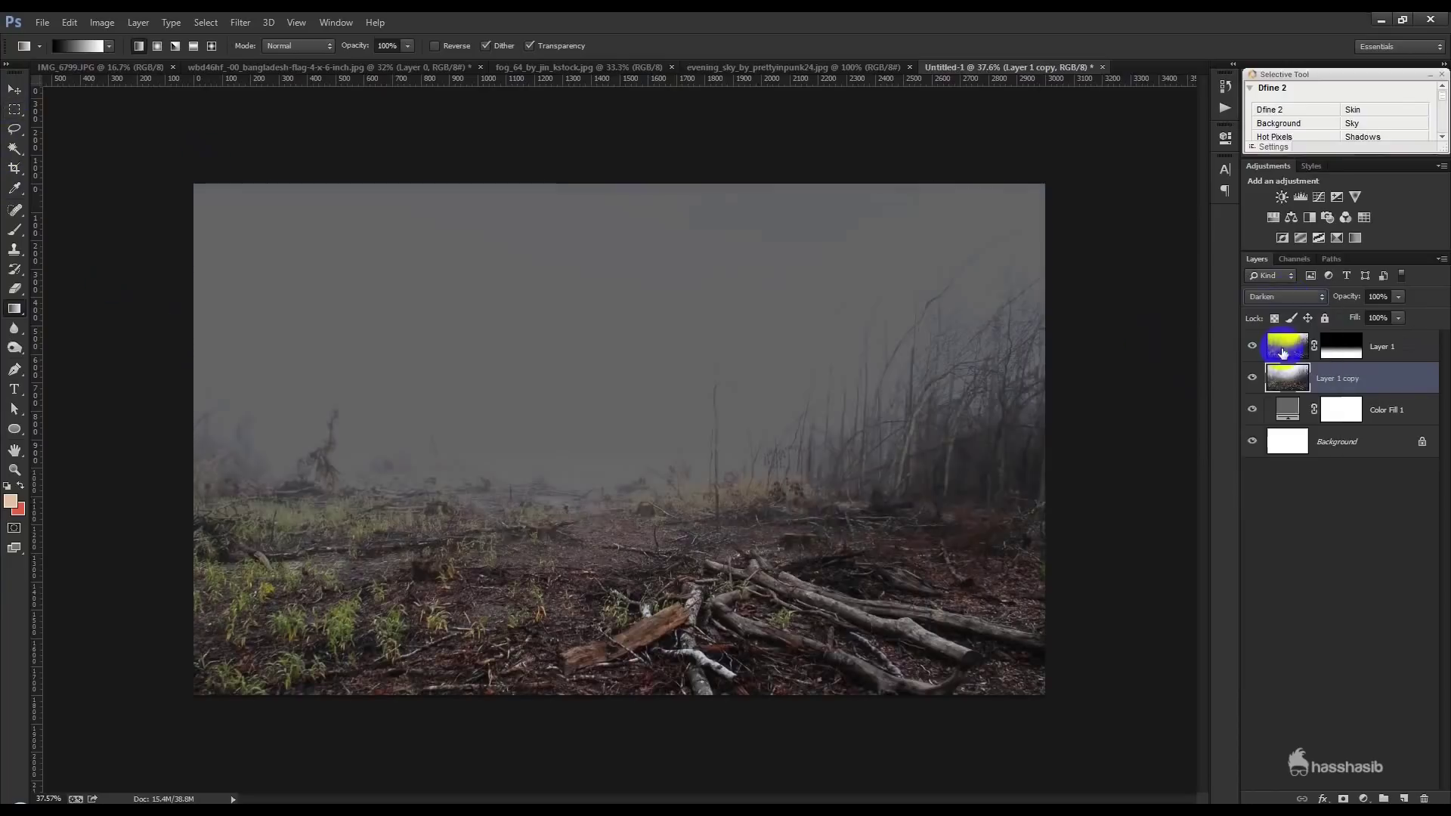
{"action": "key", "text": "Down"}
{"action": "key", "text": "Down"}
{"action": "key", "text": "Up"}
{"action": "left_click_drag", "start_coordinate": [1351, 303], "coordinate": [1320, 296]}
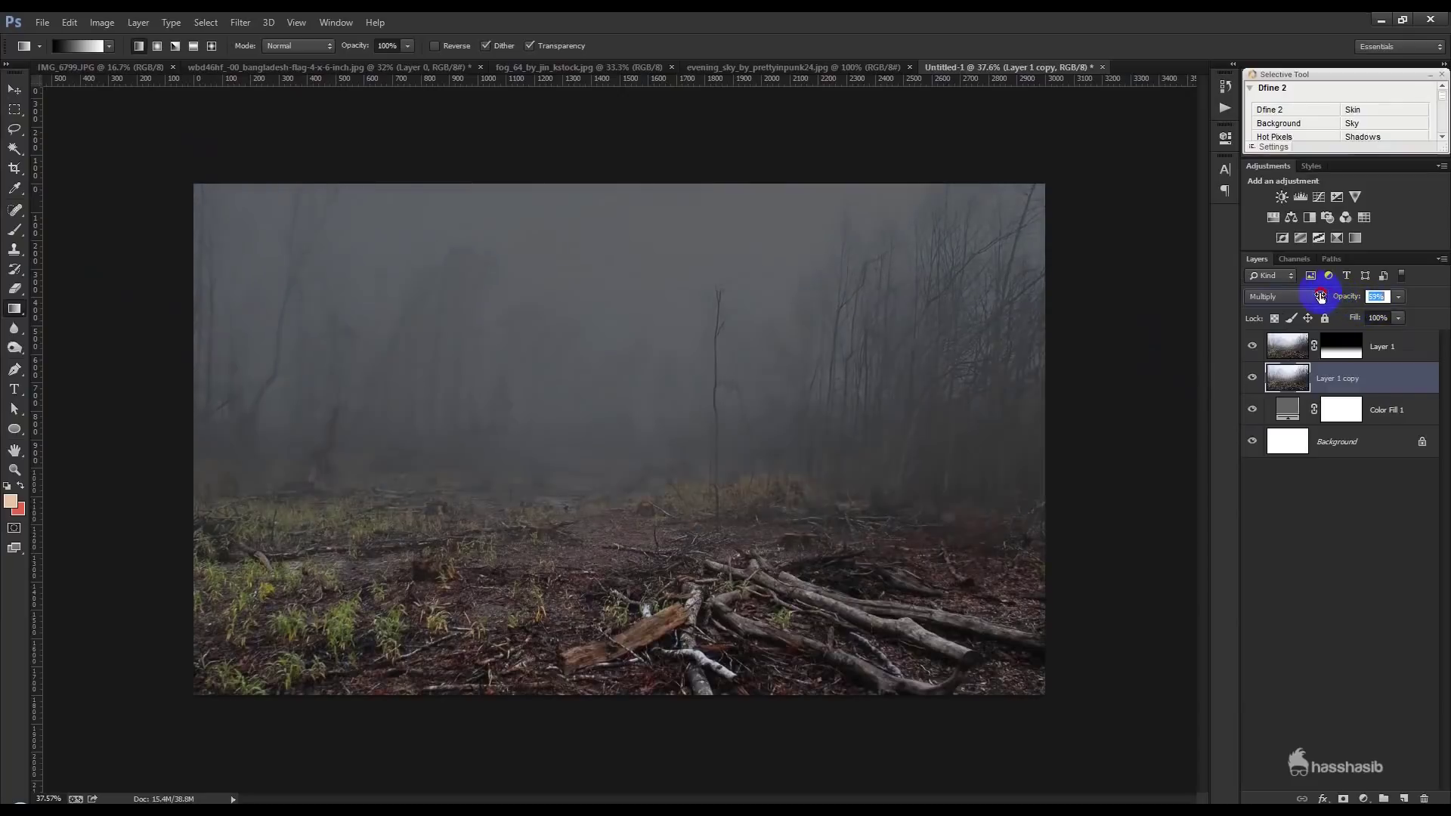
{"action": "left_click", "coordinate": [14, 90]}
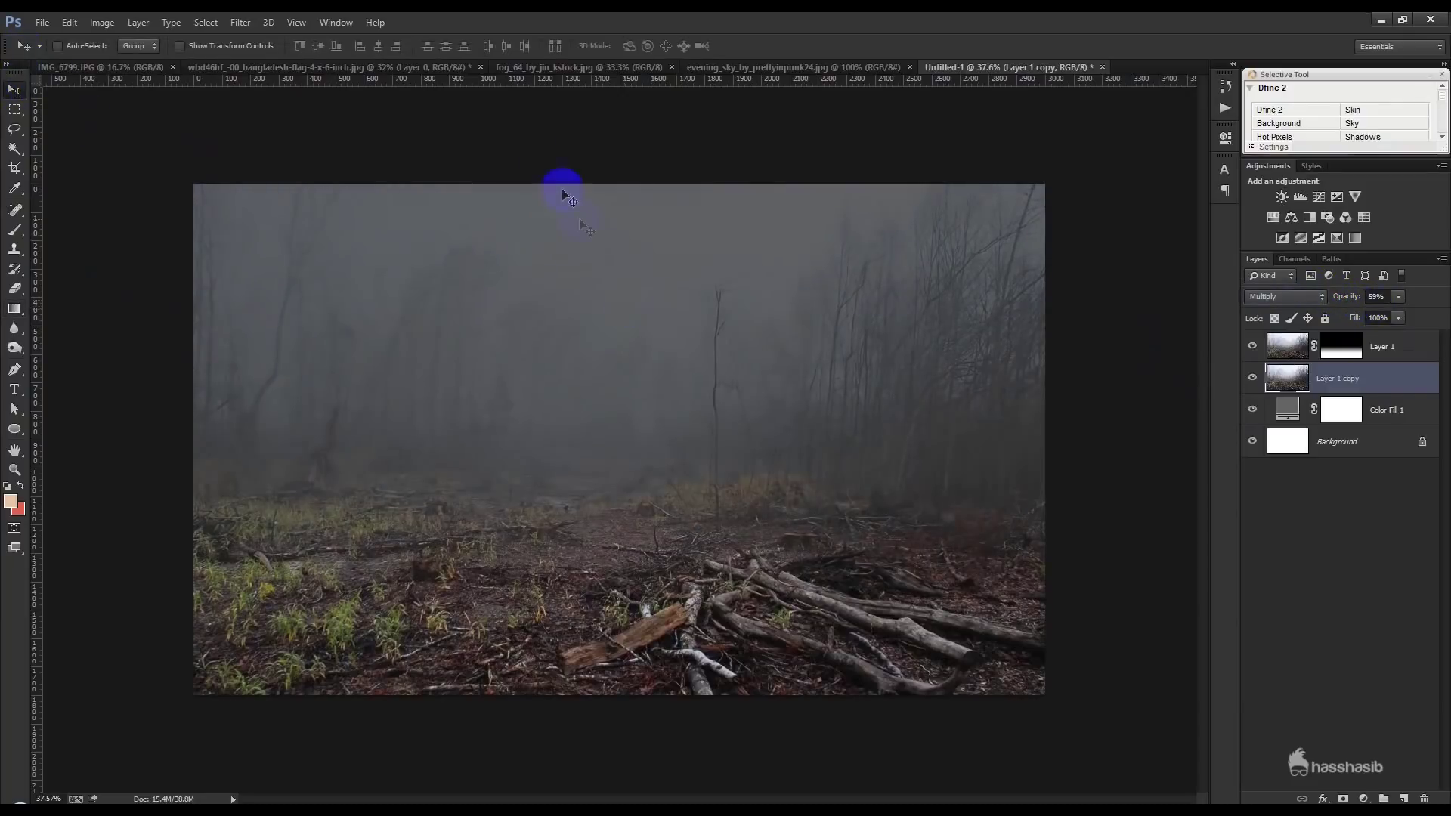
Bring the evening sky photo in as Layer 2 and scale it to cover the canvas
{"action": "left_click", "coordinate": [739, 67]}
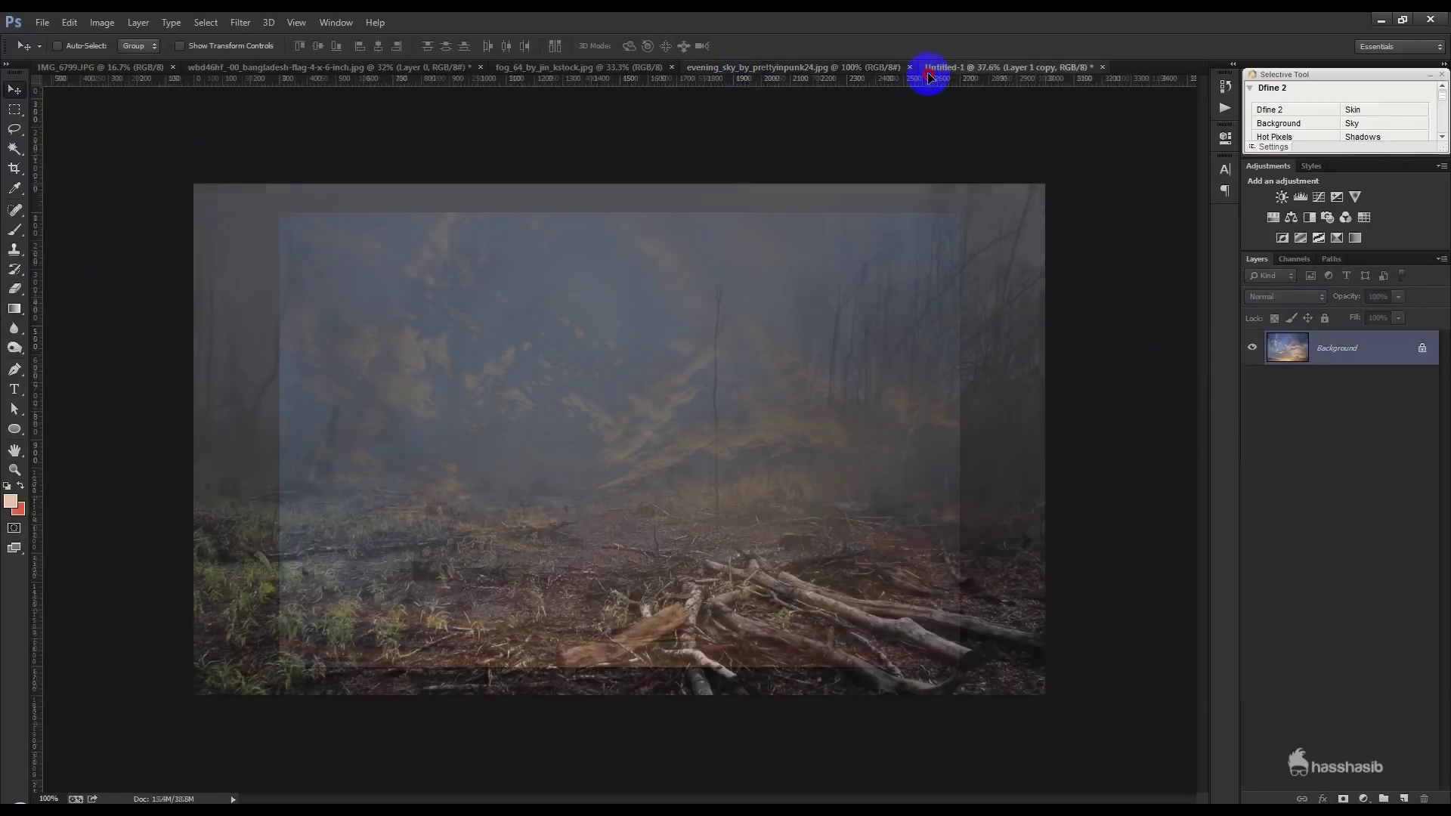
{"action": "left_click_drag", "start_coordinate": [929, 76], "coordinate": [782, 242]}
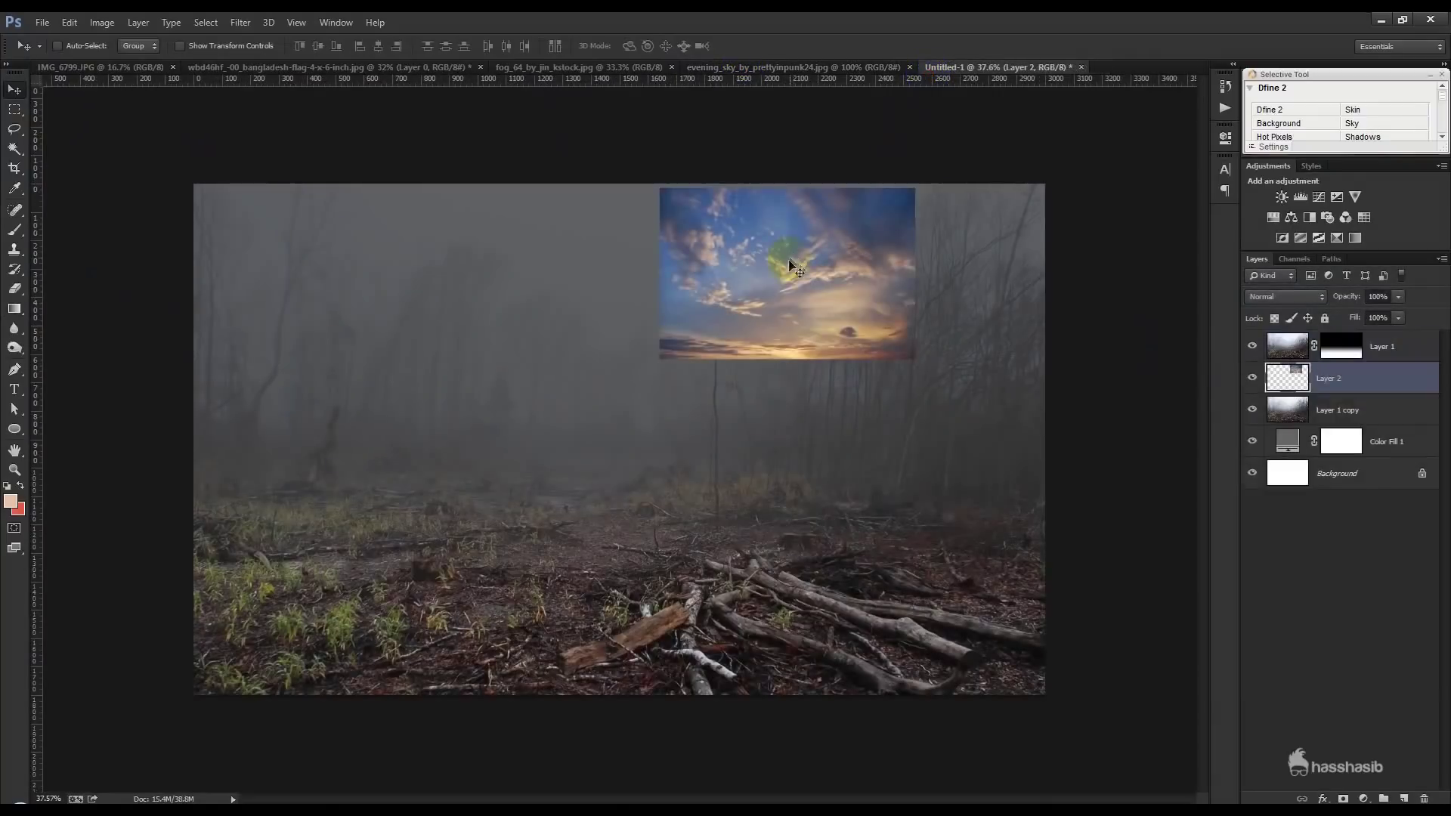
{"action": "left_click_drag", "start_coordinate": [1337, 408], "coordinate": [1338, 414]}
{"action": "left_click_drag", "start_coordinate": [907, 340], "coordinate": [447, 336]}
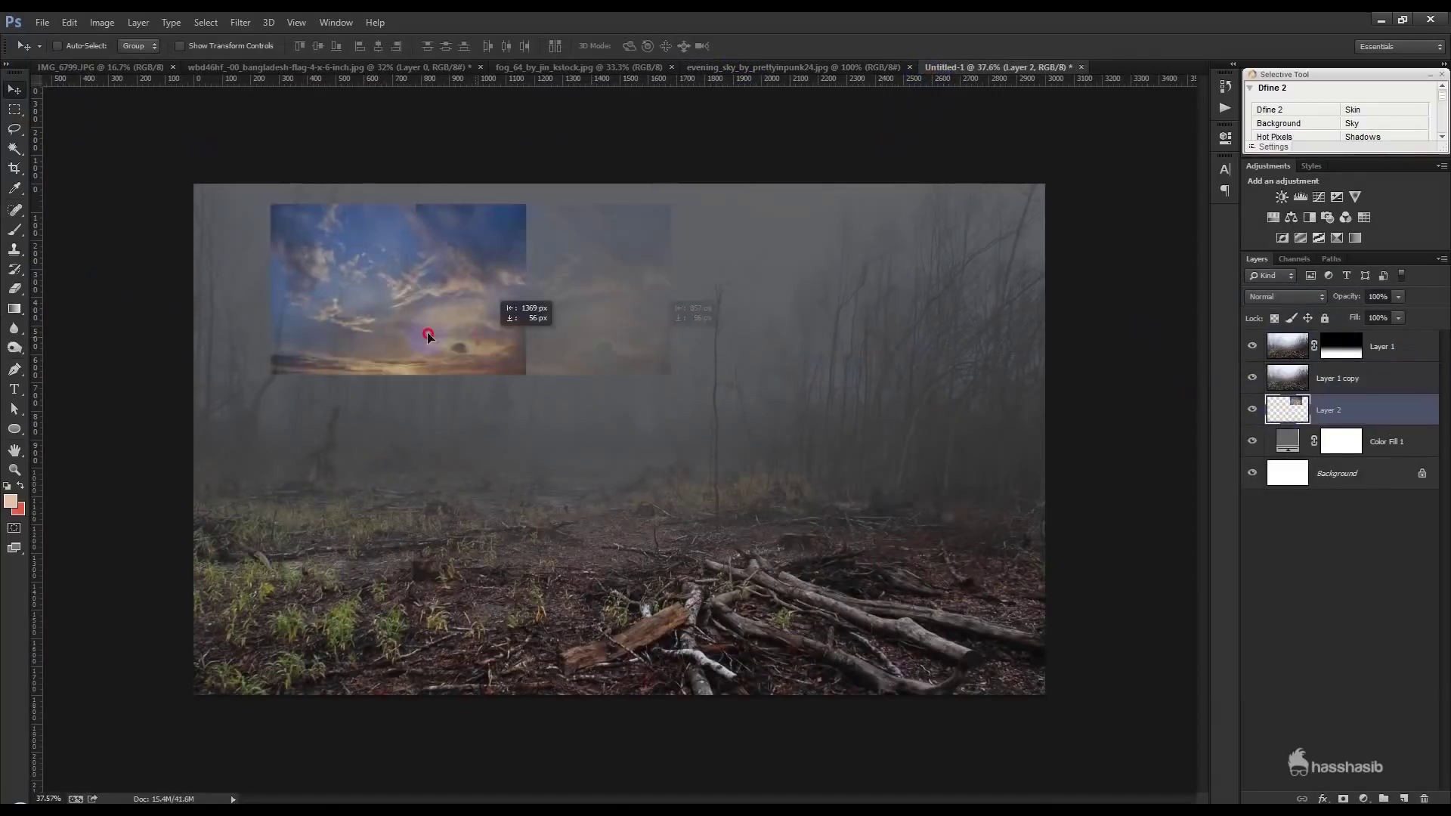
{"action": "key", "text": "ctrl+t"}
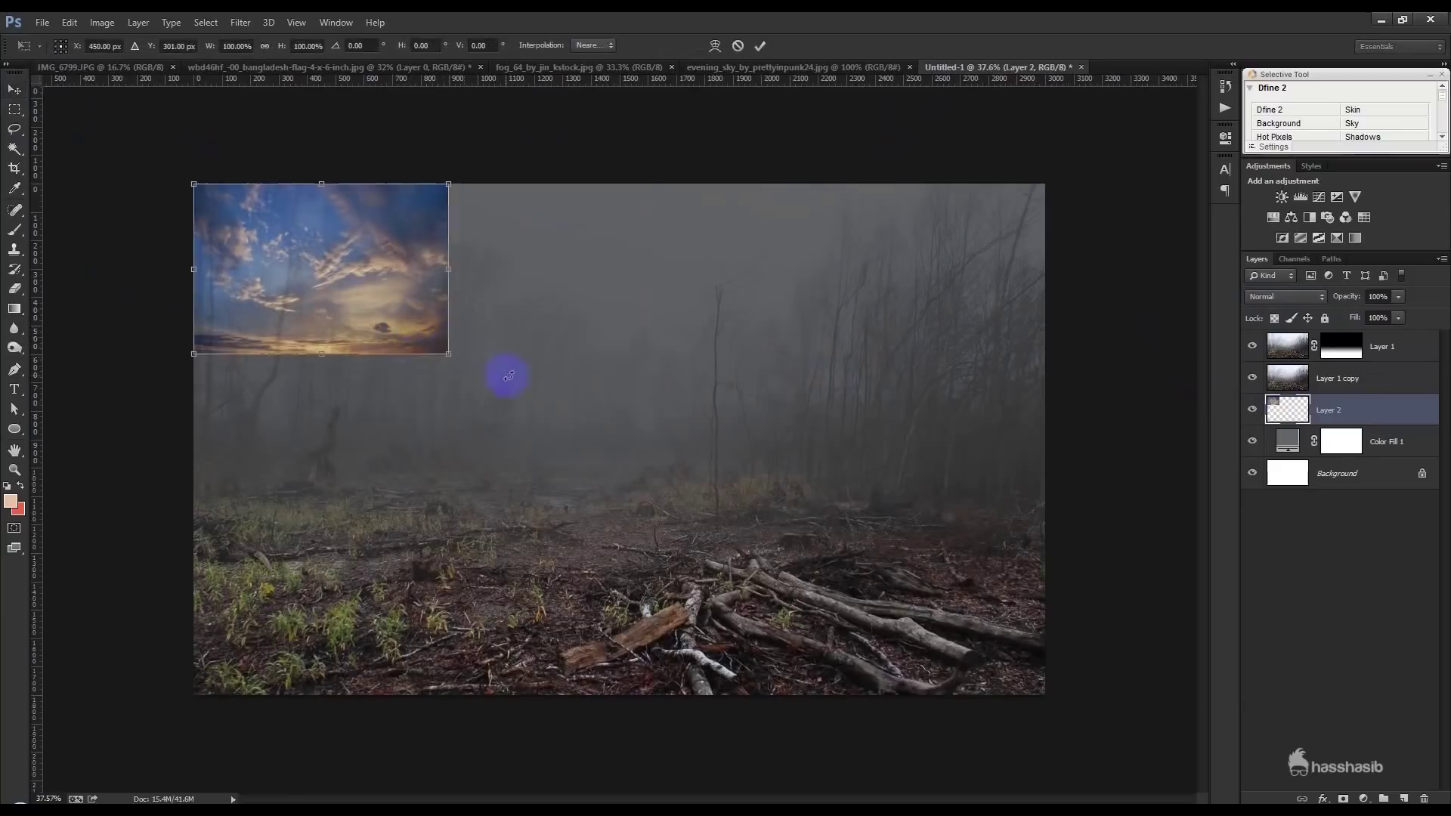
{"action": "left_click_drag", "start_coordinate": [451, 352], "coordinate": [1100, 678]}
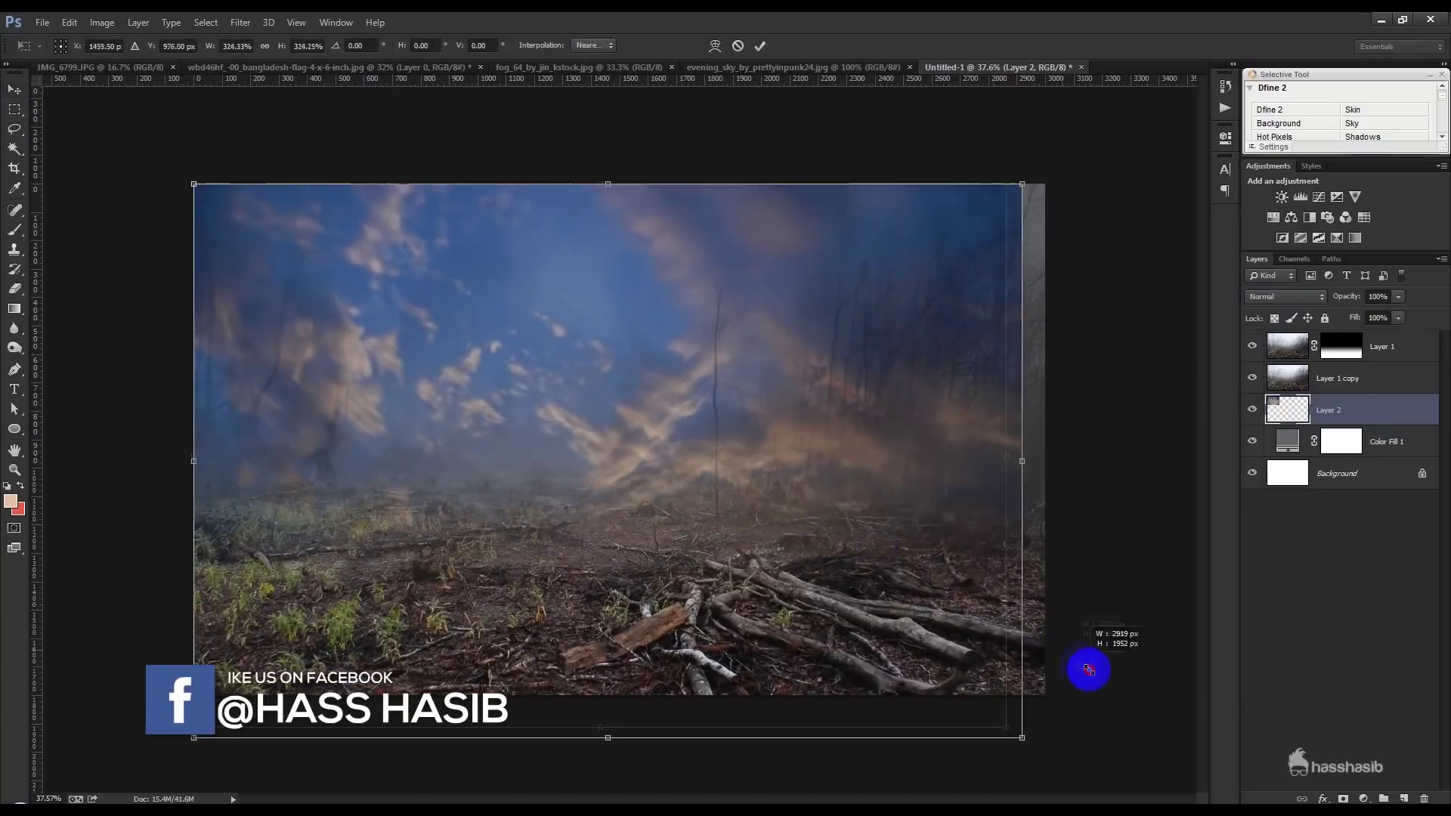
{"action": "mouse_move", "coordinate": [1100, 679]}
{"action": "left_mouse_down"}
{"action": "mouse_move", "coordinate": [1094, 689]}
{"action": "mouse_move", "coordinate": [1036, 518]}
{"action": "mouse_move", "coordinate": [1045, 531]}
{"action": "left_mouse_up"}
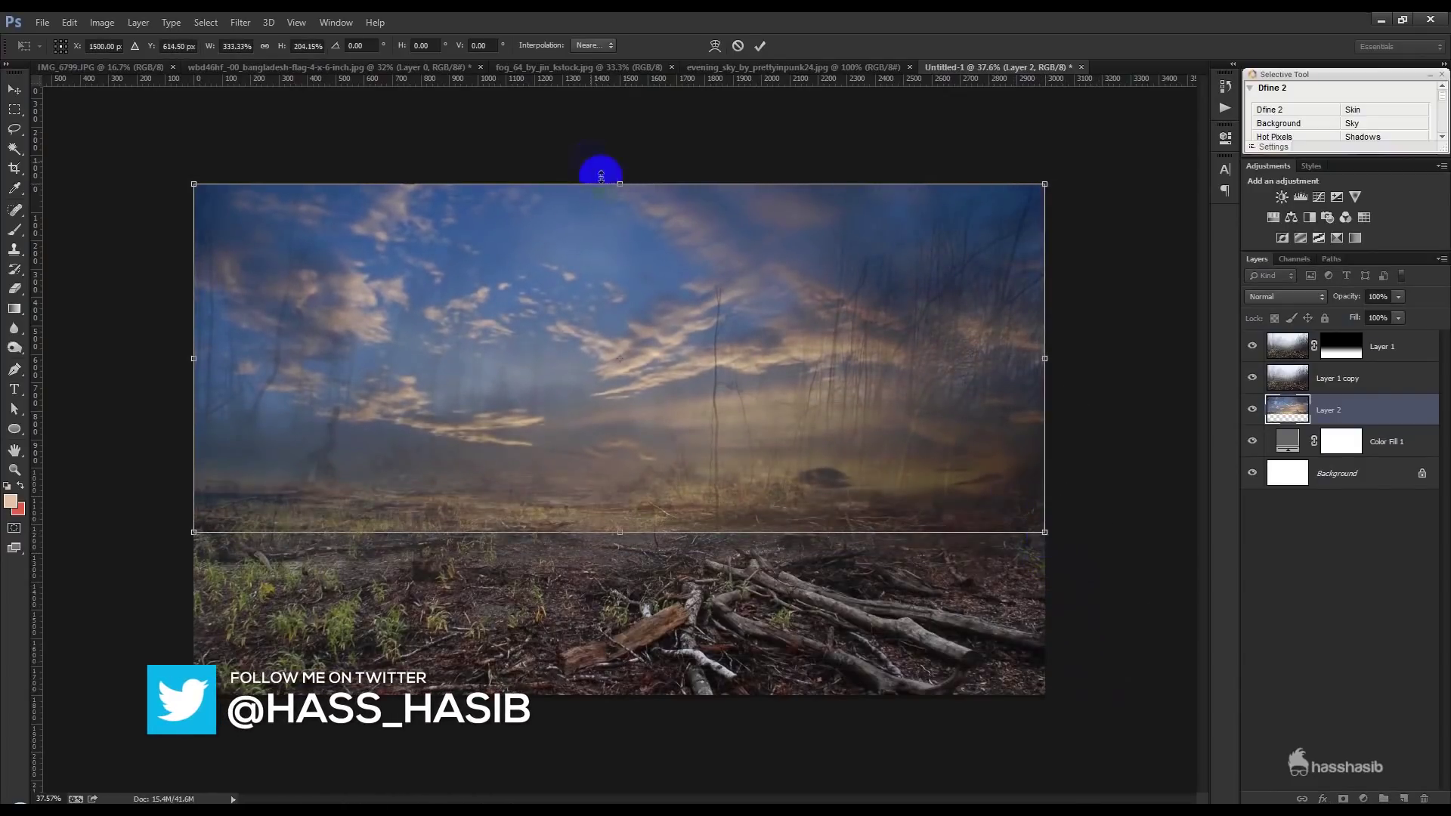
{"action": "mouse_move", "coordinate": [617, 167]}
{"action": "left_mouse_down"}
{"action": "mouse_move", "coordinate": [616, 136]}
{"action": "mouse_move", "coordinate": [641, 184]}
{"action": "left_mouse_up"}
{"action": "key", "text": "Return"}
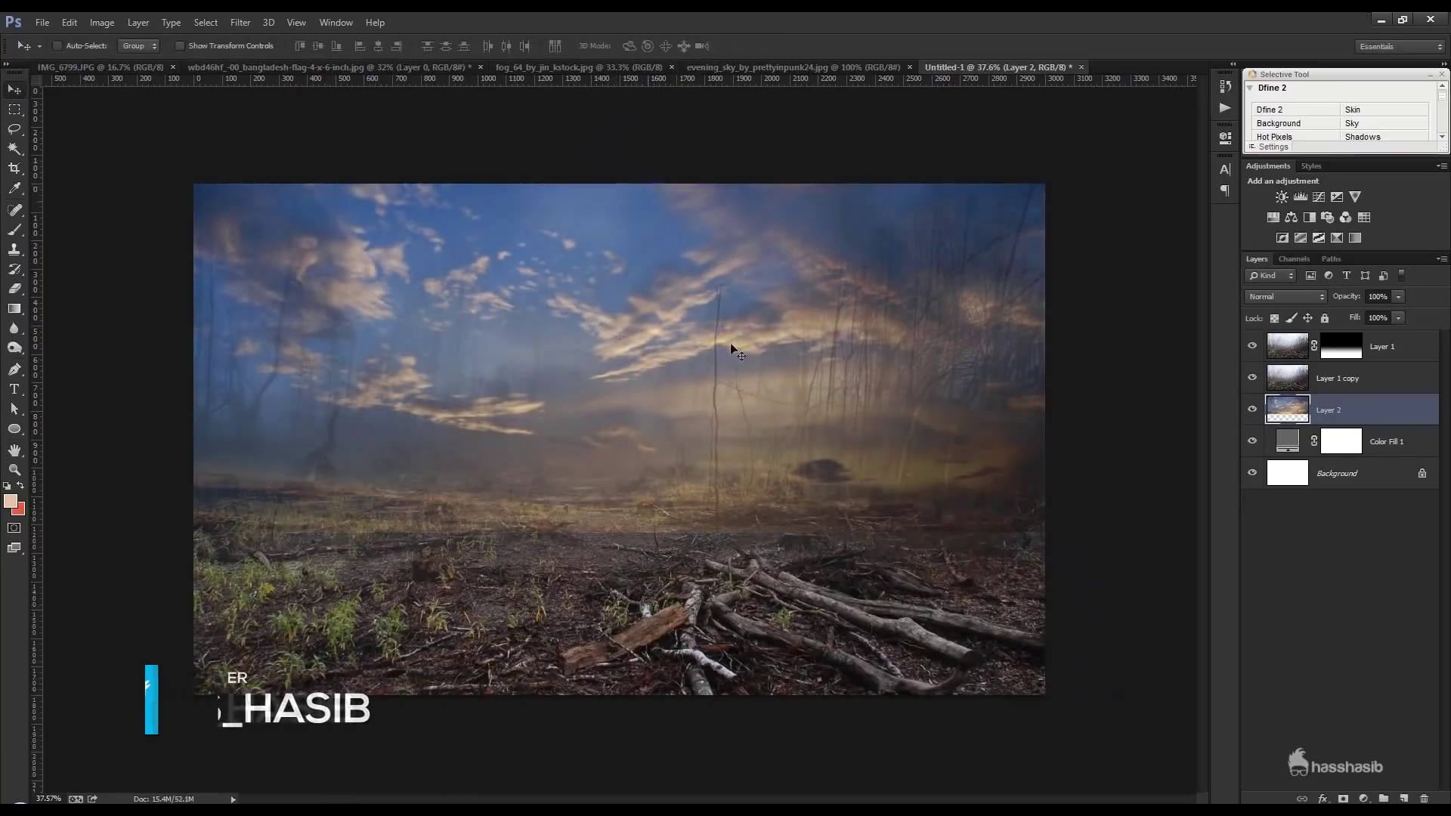
Gradient-mask the sky's lower part and move the sky layer up about 359 px
{"action": "left_click", "coordinate": [1342, 799]}
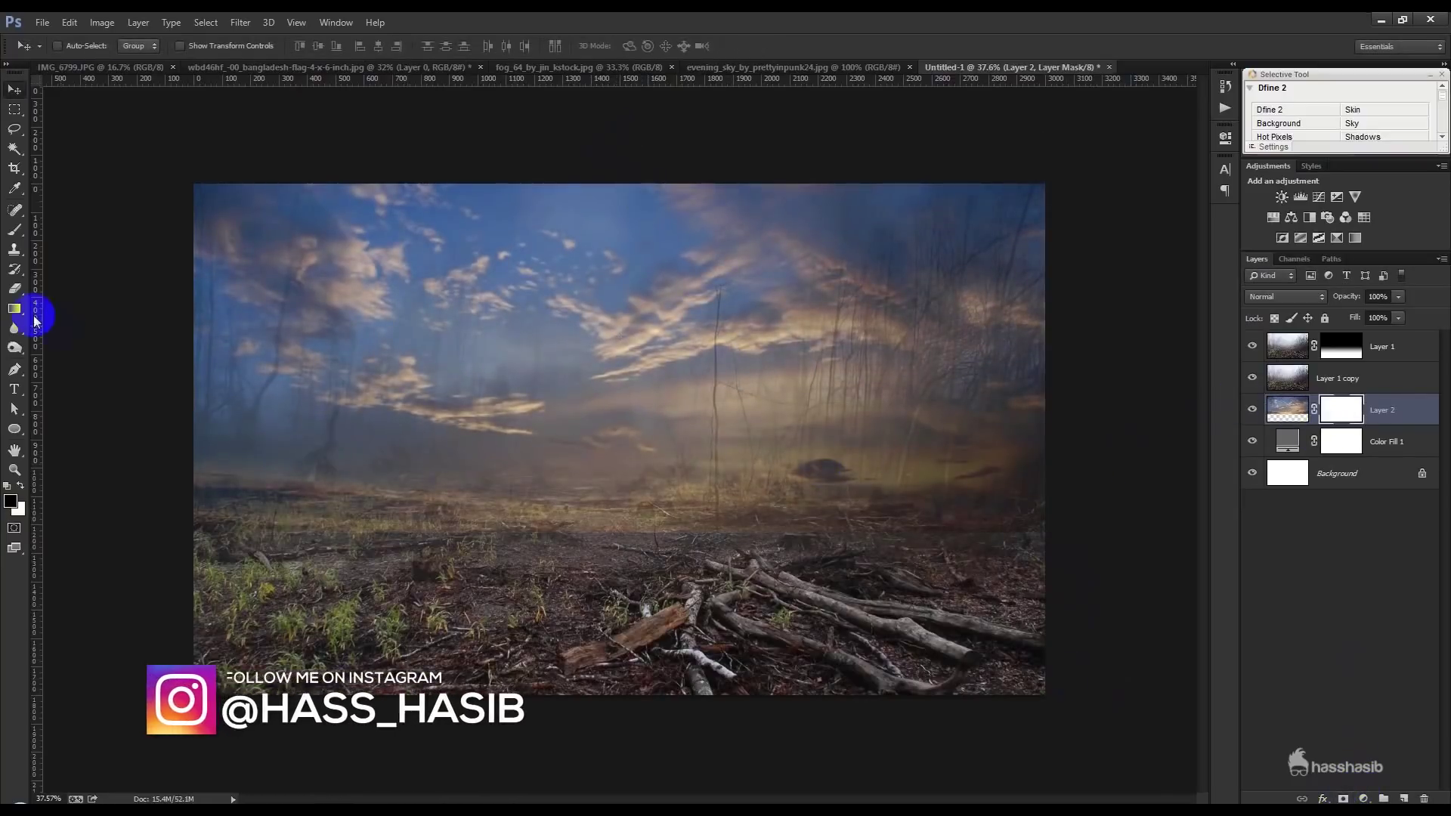
{"action": "left_click", "coordinate": [15, 308]}
{"action": "left_click_drag", "start_coordinate": [610, 539], "coordinate": [610, 431]}
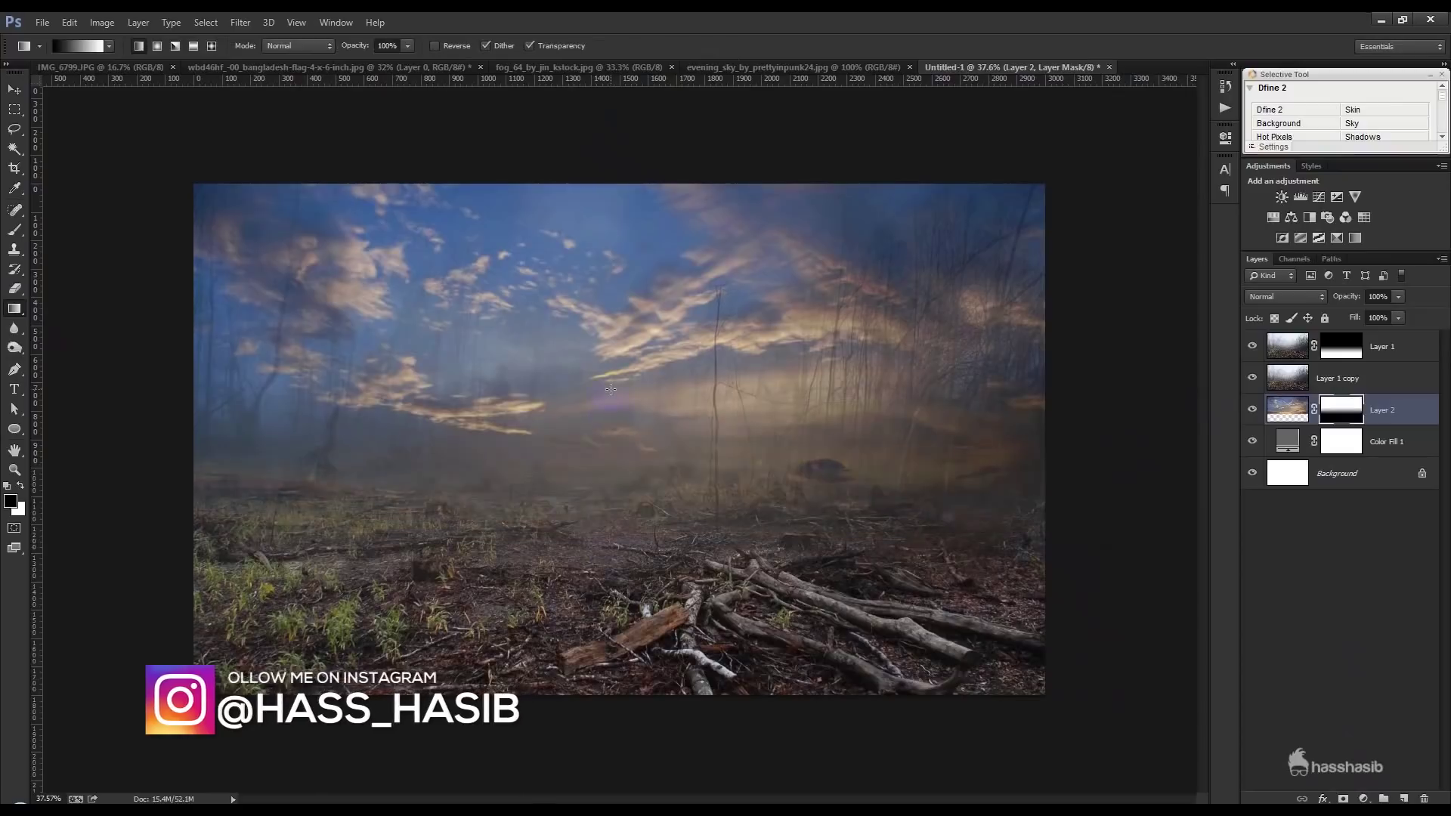
{"action": "left_click", "coordinate": [14, 90]}
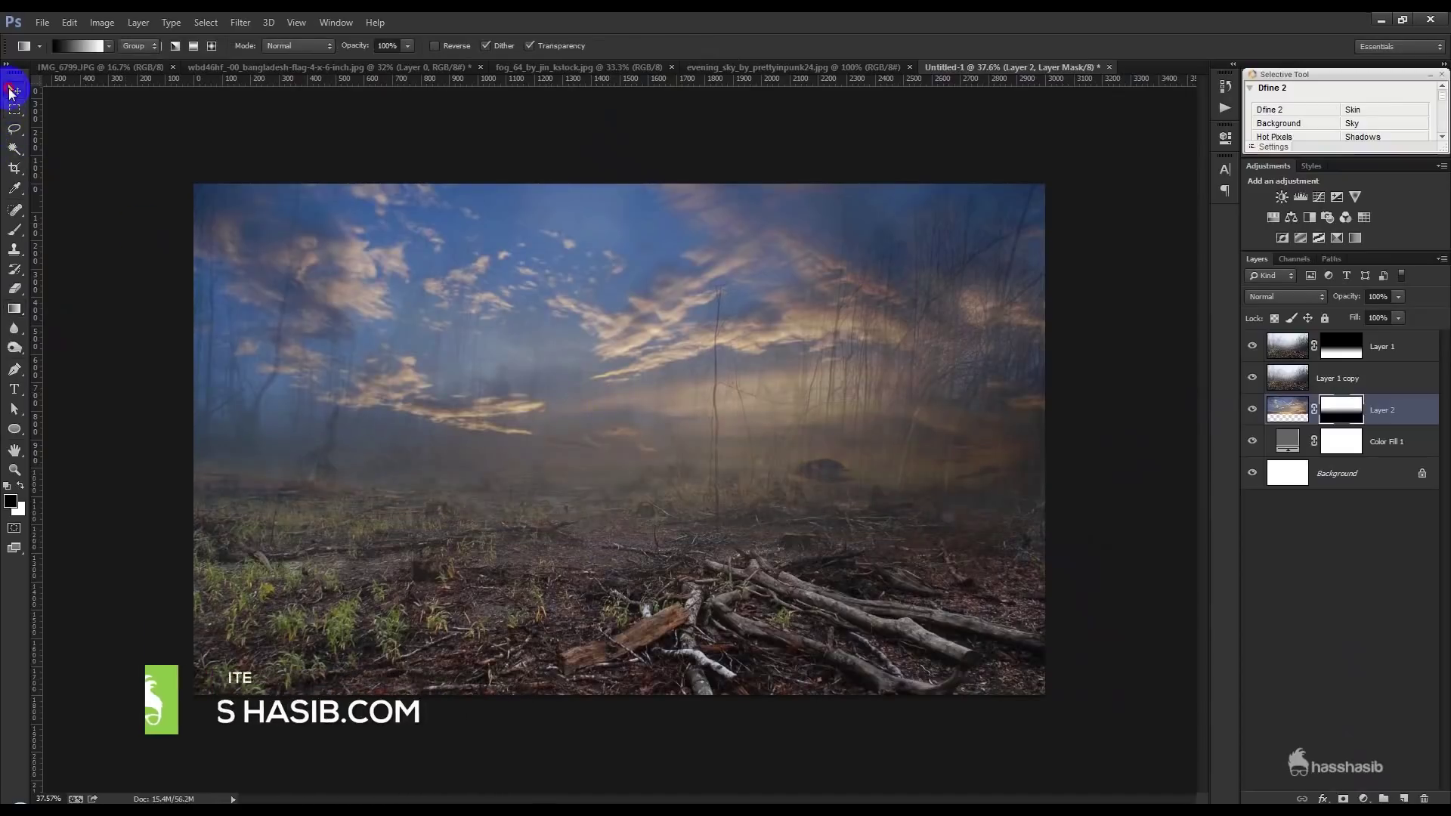
{"action": "left_click_drag", "start_coordinate": [776, 427], "coordinate": [771, 315]}
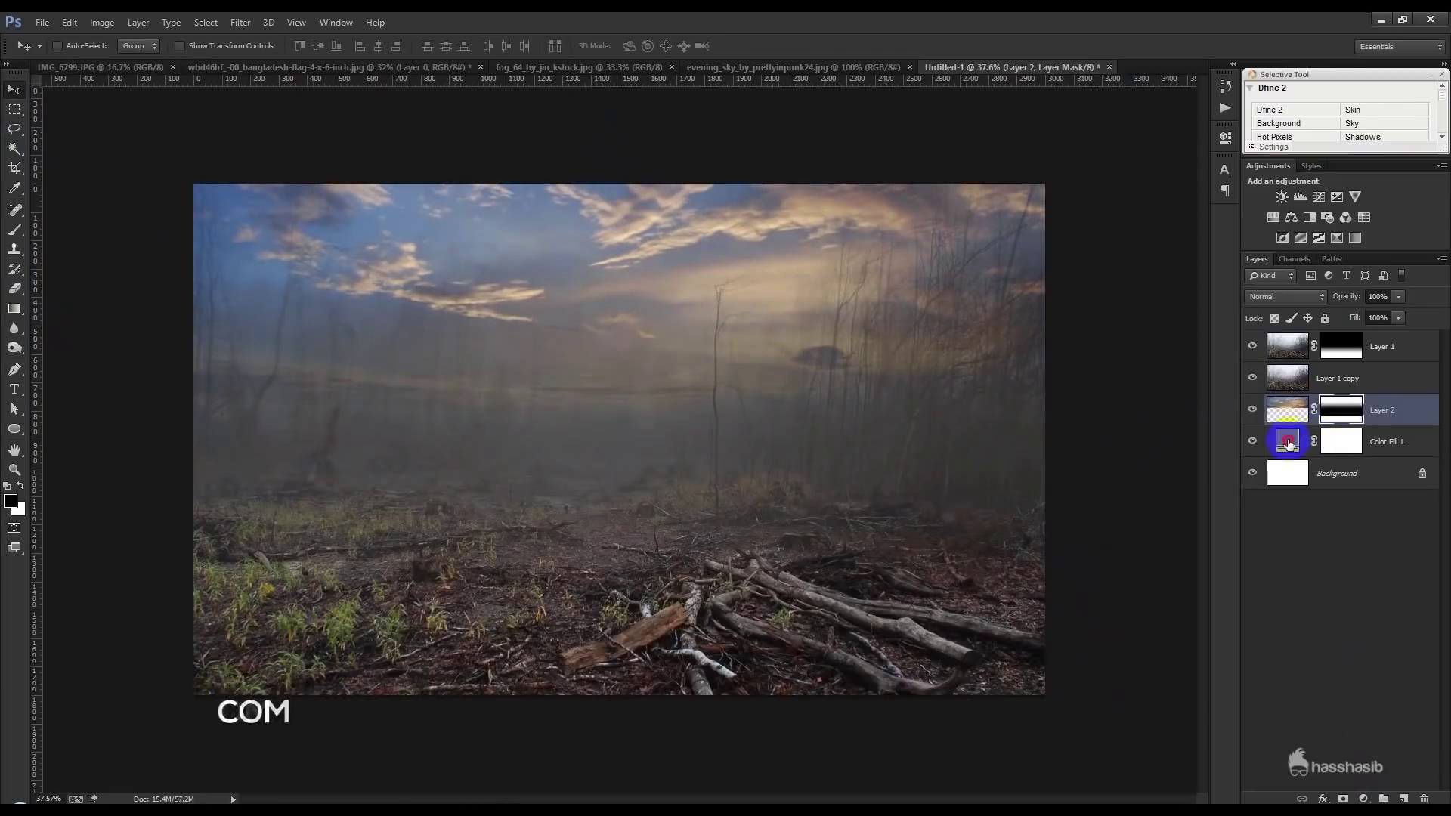
Open Color Fill 1's colour picker and try brown, olive and teal tints from the scene
{"action": "double_click", "coordinate": [1287, 441]}
{"action": "left_click", "coordinate": [780, 347]}
{"action": "mouse_move", "coordinate": [496, 253]}
{"action": "left_mouse_down"}
{"action": "mouse_move", "coordinate": [569, 203]}
{"action": "mouse_move", "coordinate": [550, 262]}
{"action": "mouse_move", "coordinate": [582, 316]}
{"action": "mouse_move", "coordinate": [568, 352]}
{"action": "left_mouse_up"}
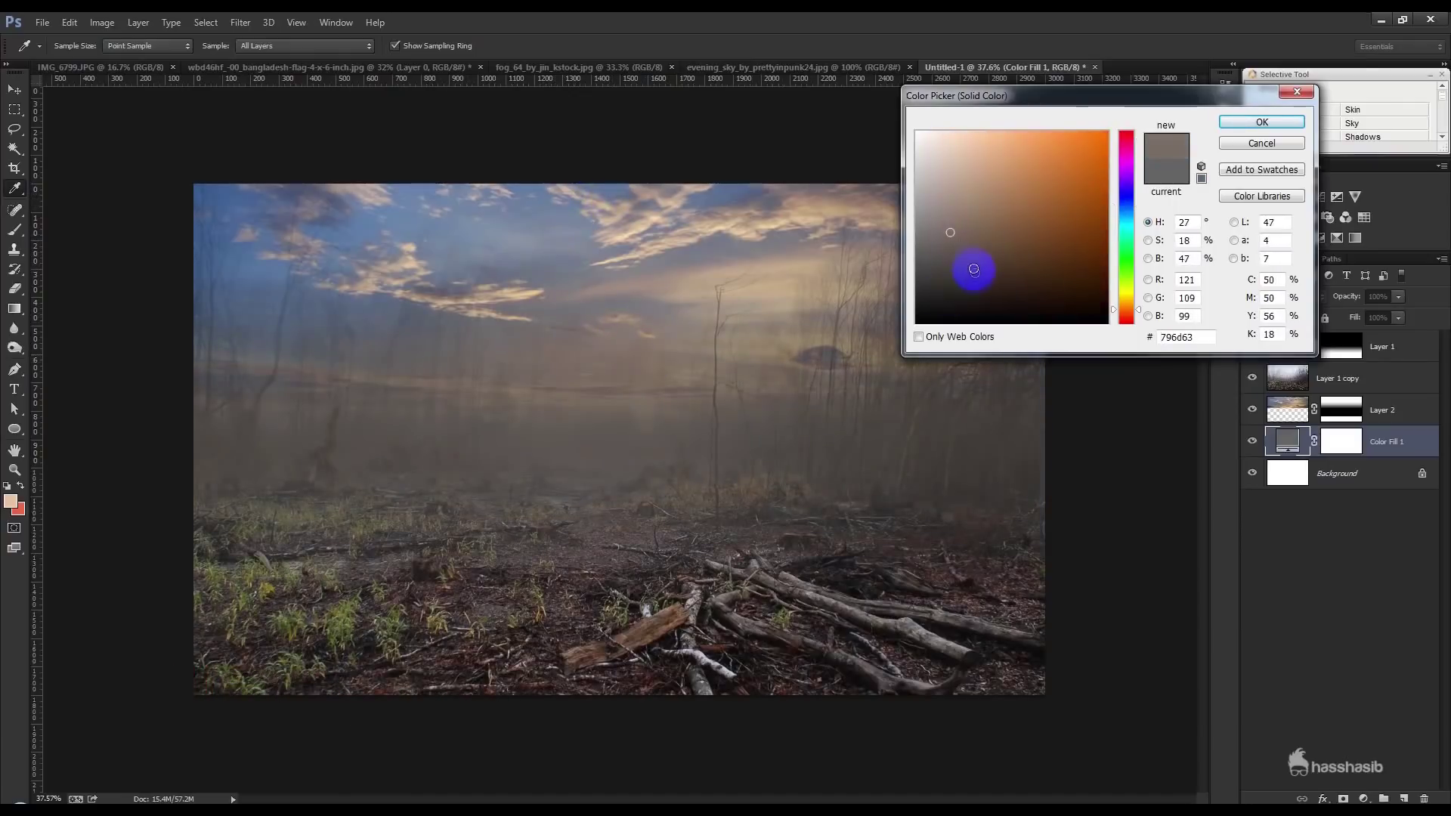
{"action": "left_click", "coordinate": [962, 197]}
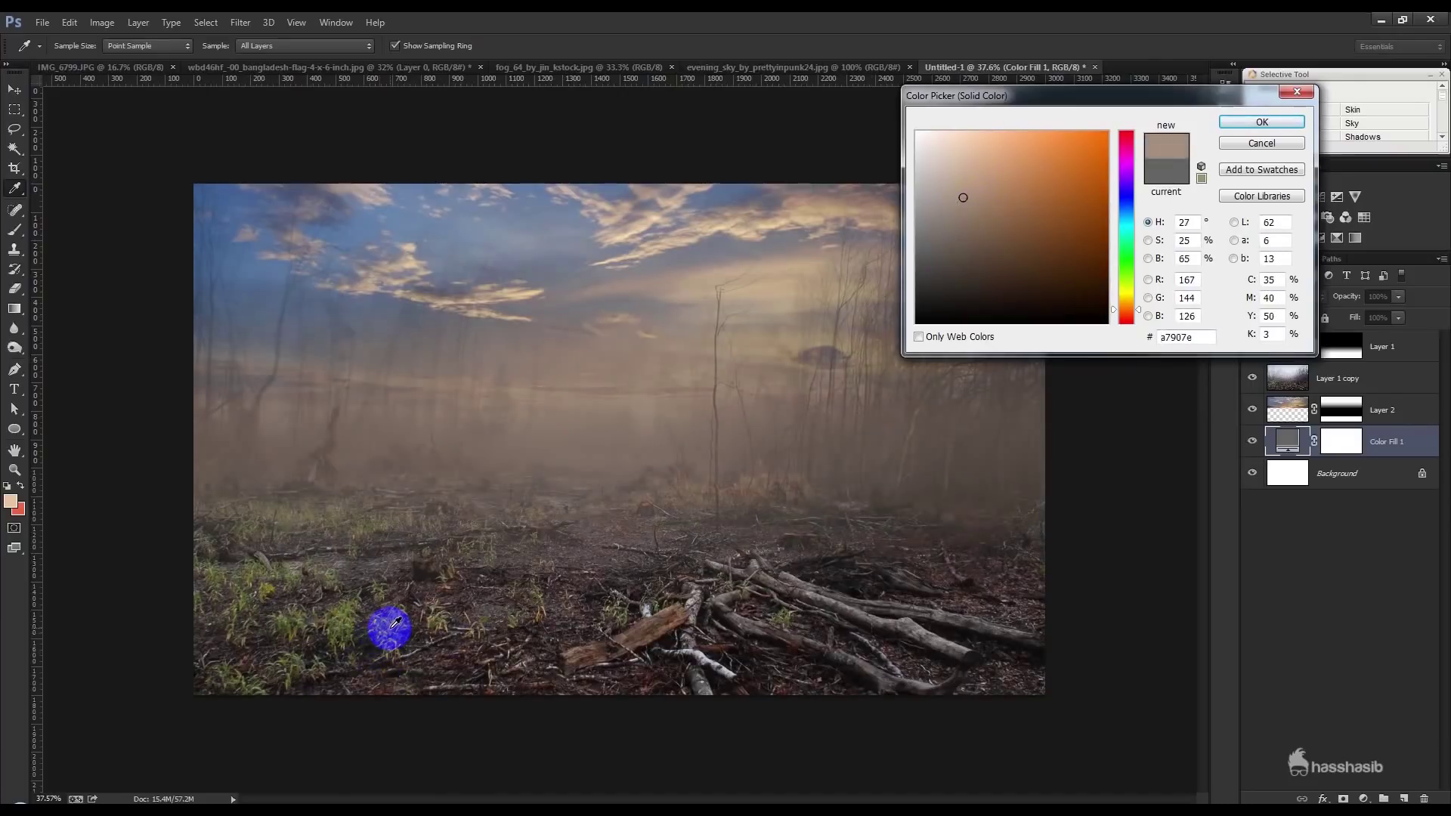
{"action": "left_click", "coordinate": [394, 624]}
{"action": "left_click_drag", "start_coordinate": [1126, 278], "coordinate": [1126, 233]}
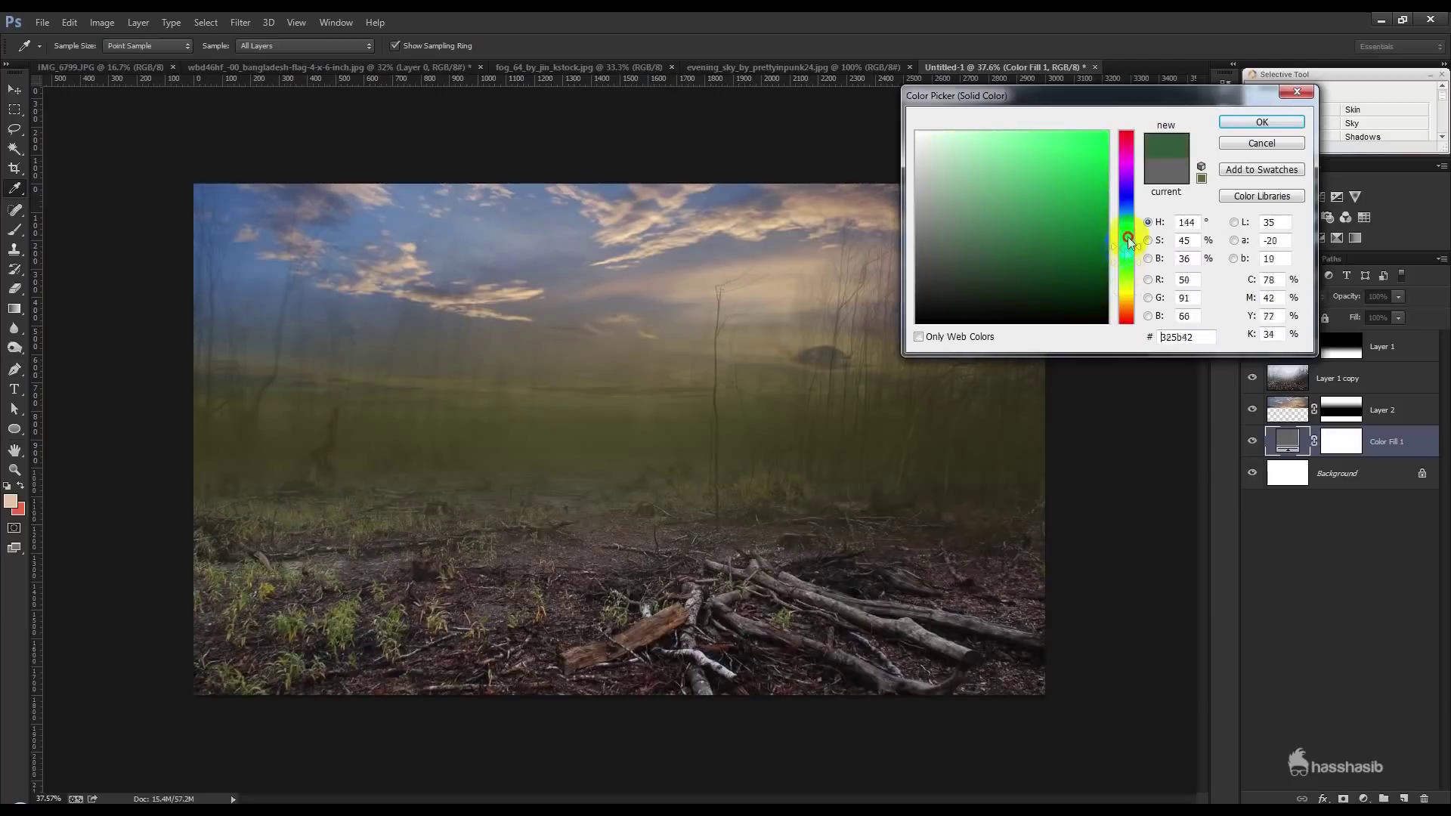
{"action": "left_click_drag", "start_coordinate": [934, 222], "coordinate": [952, 150]}
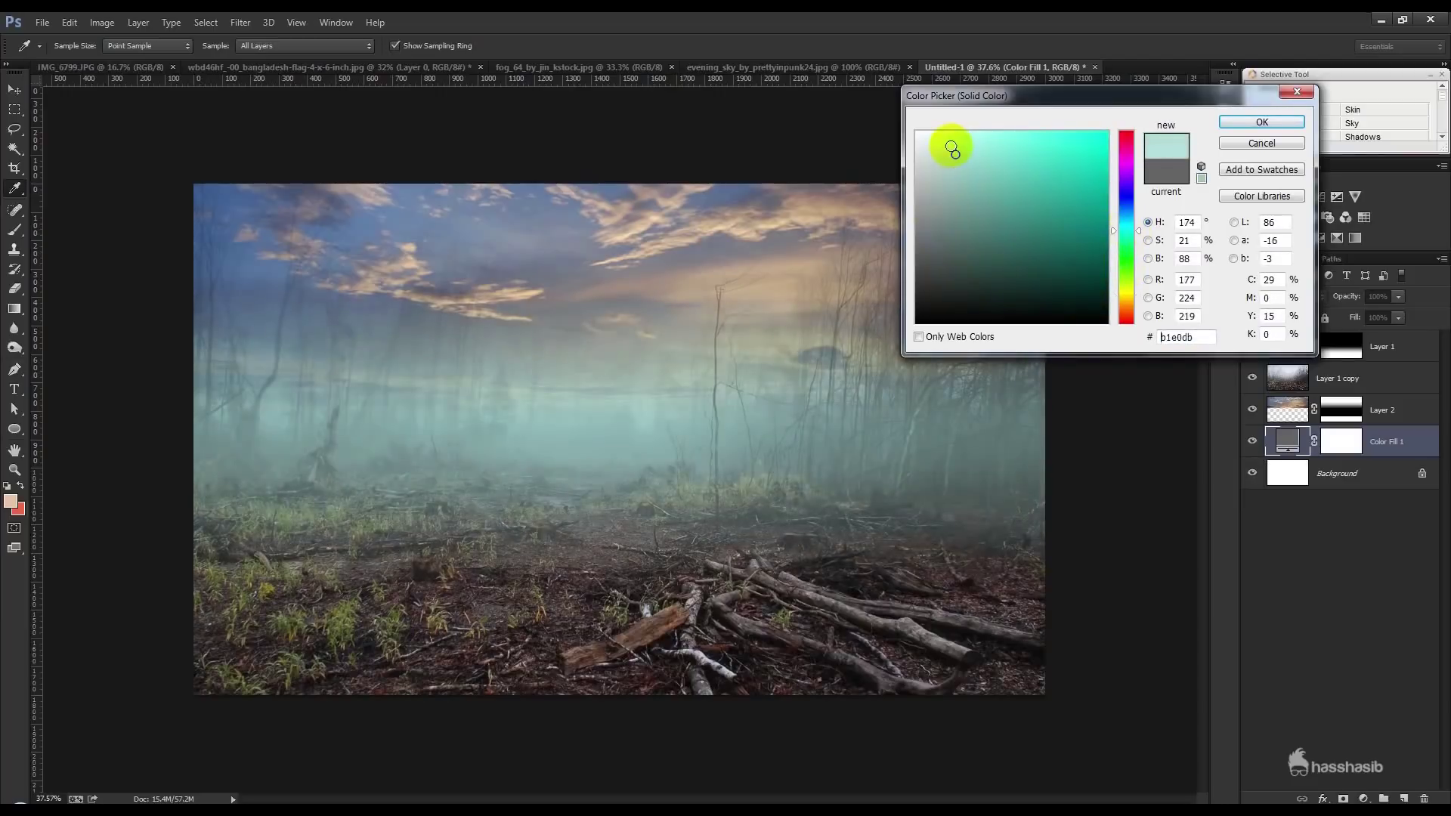
Sample sky and cloud tones and settle the fog fill on greyish brown #93837b
{"action": "left_click", "coordinate": [279, 260]}
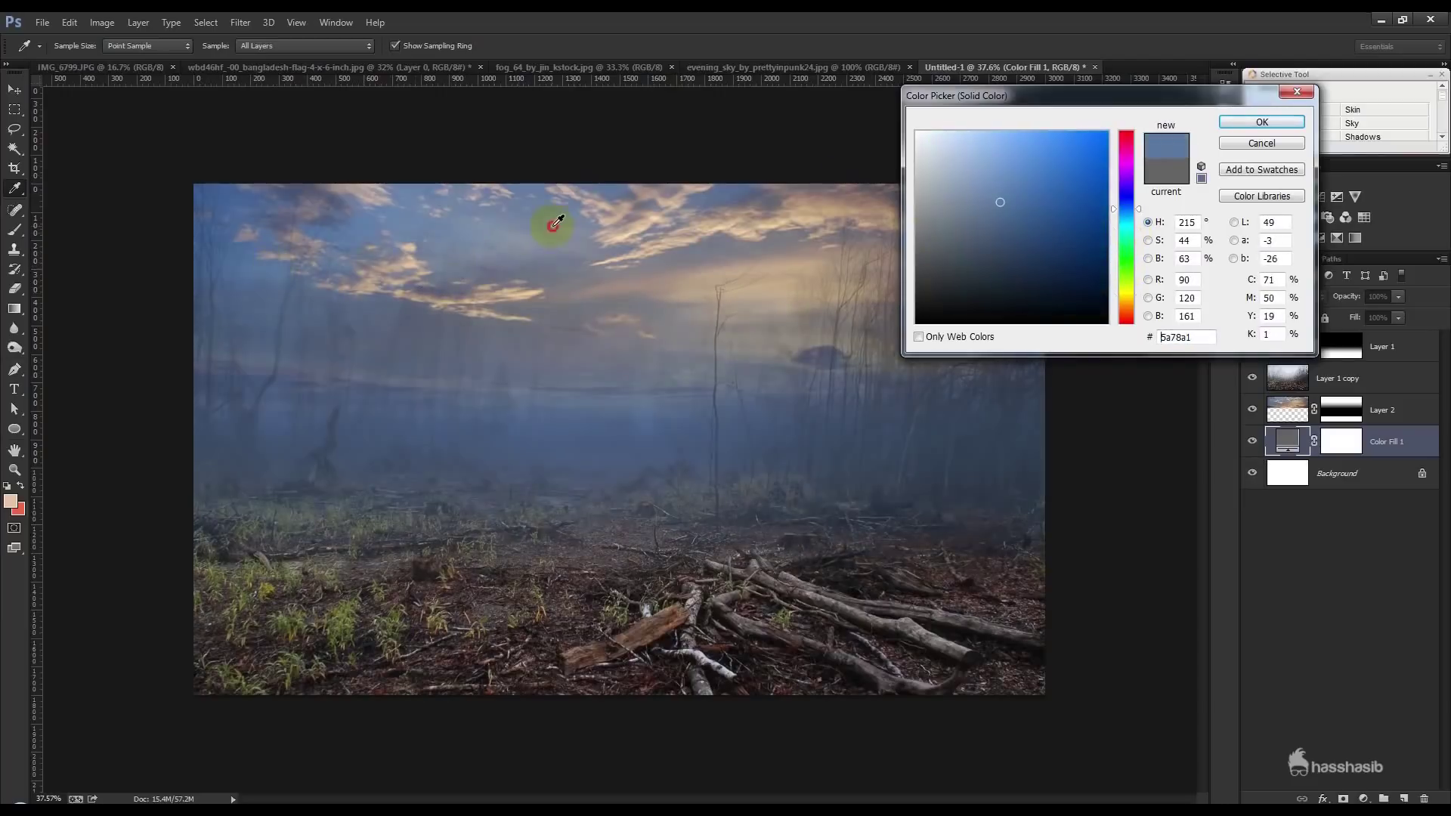
{"action": "left_click", "coordinate": [642, 316]}
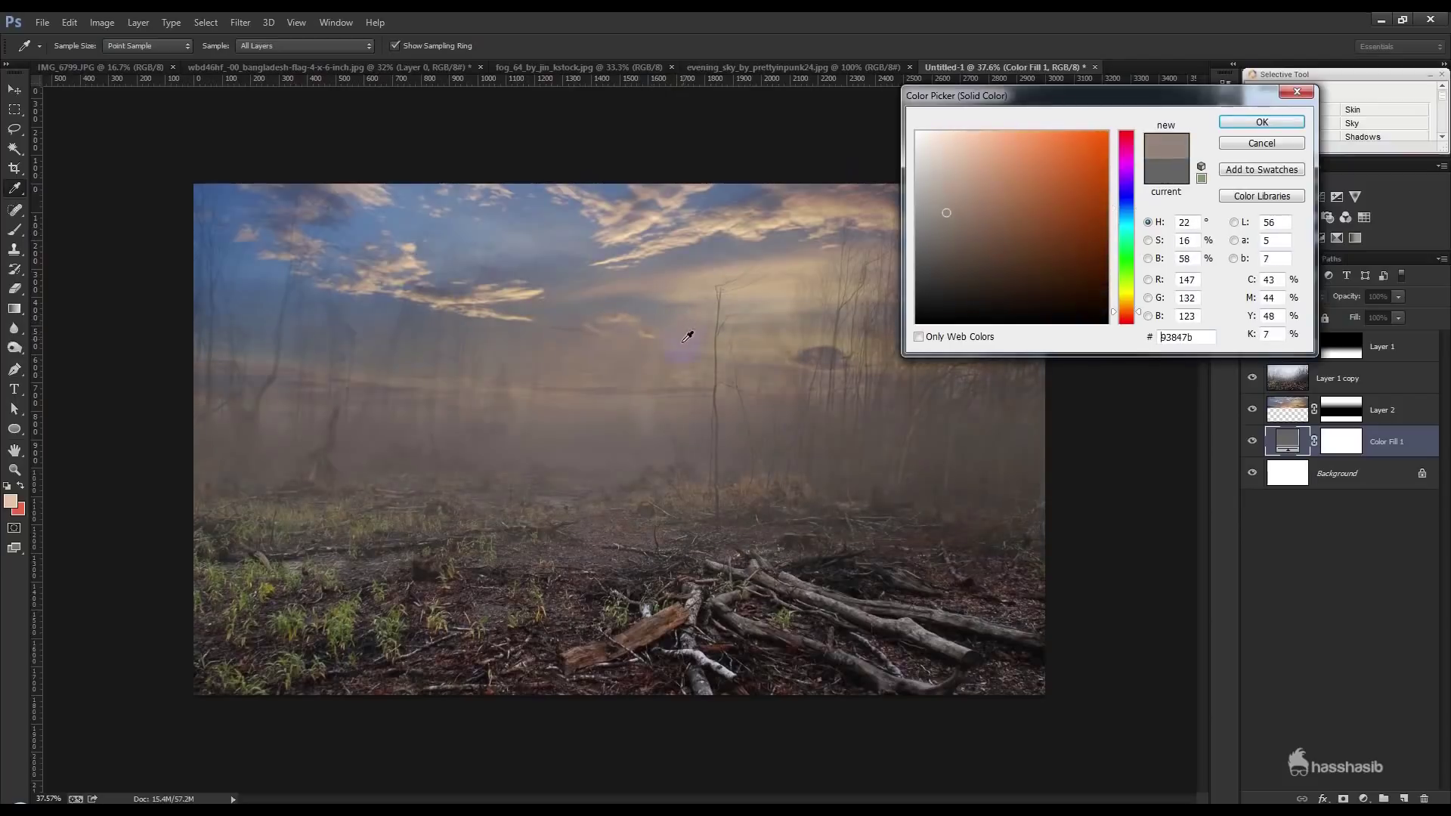
{"action": "left_click_drag", "start_coordinate": [686, 332], "coordinate": [775, 301]}
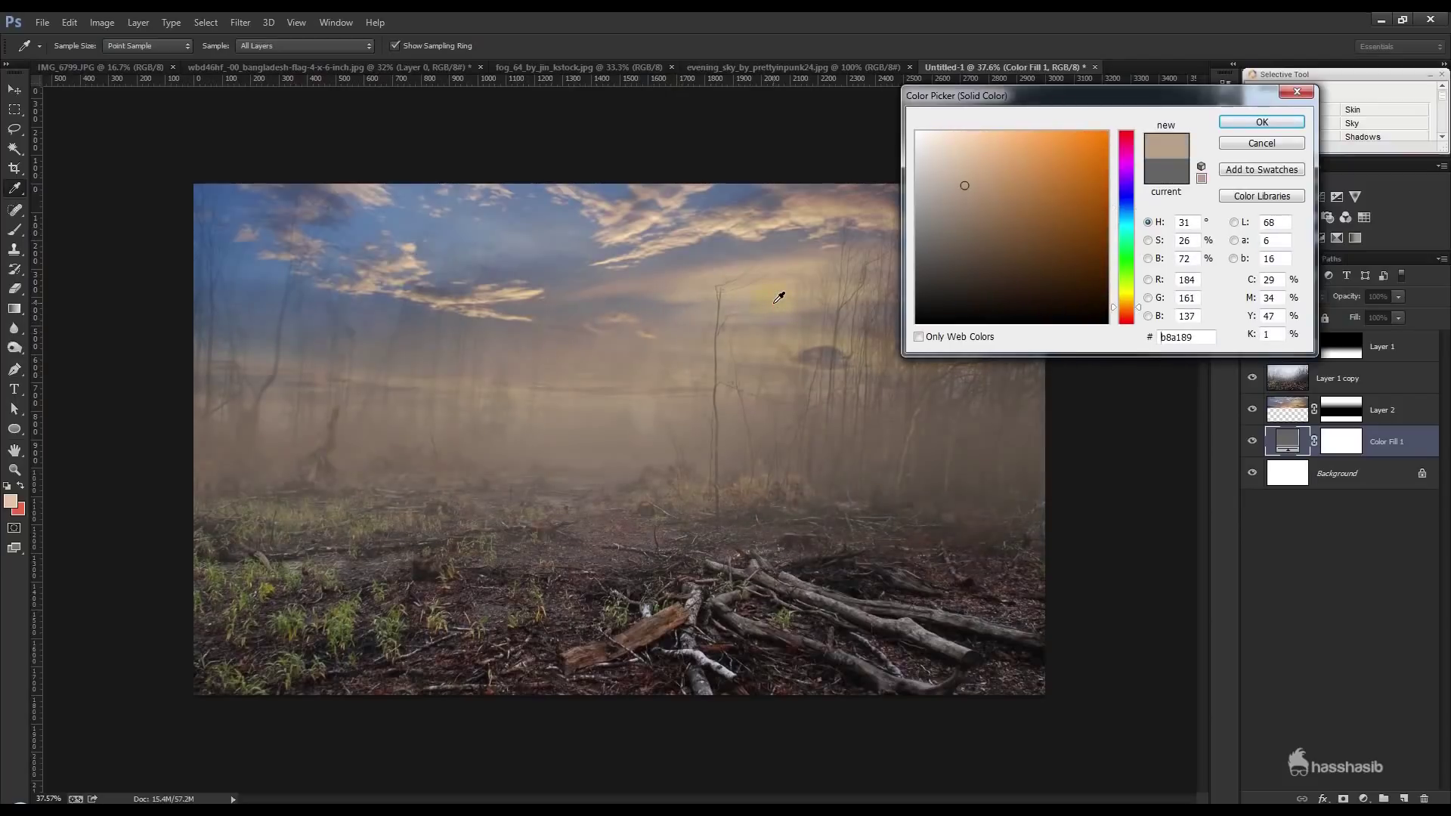
{"action": "left_click", "coordinate": [804, 218]}
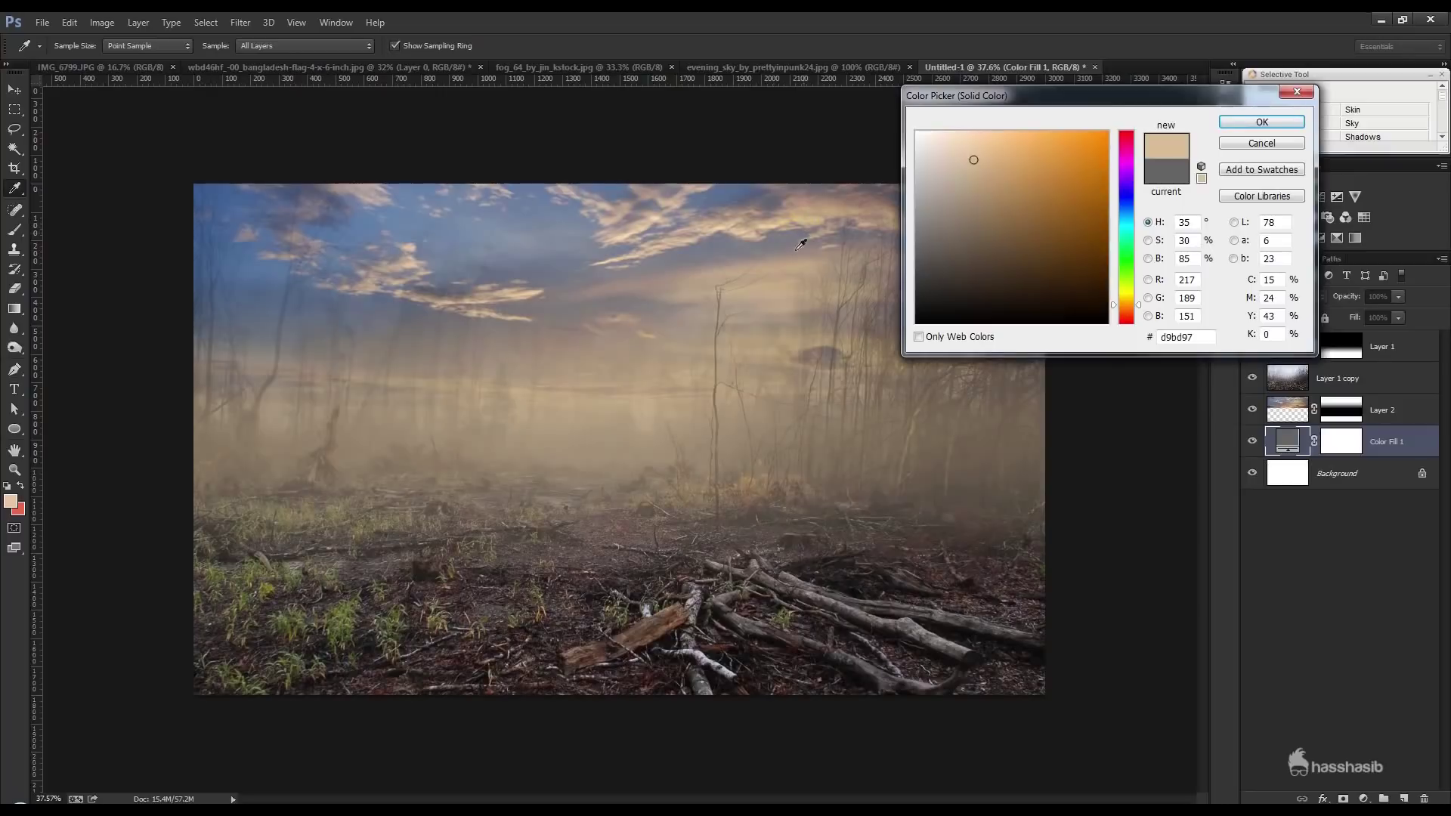
{"action": "left_click", "coordinate": [763, 296]}
{"action": "left_click_drag", "start_coordinate": [762, 296], "coordinate": [755, 346]}
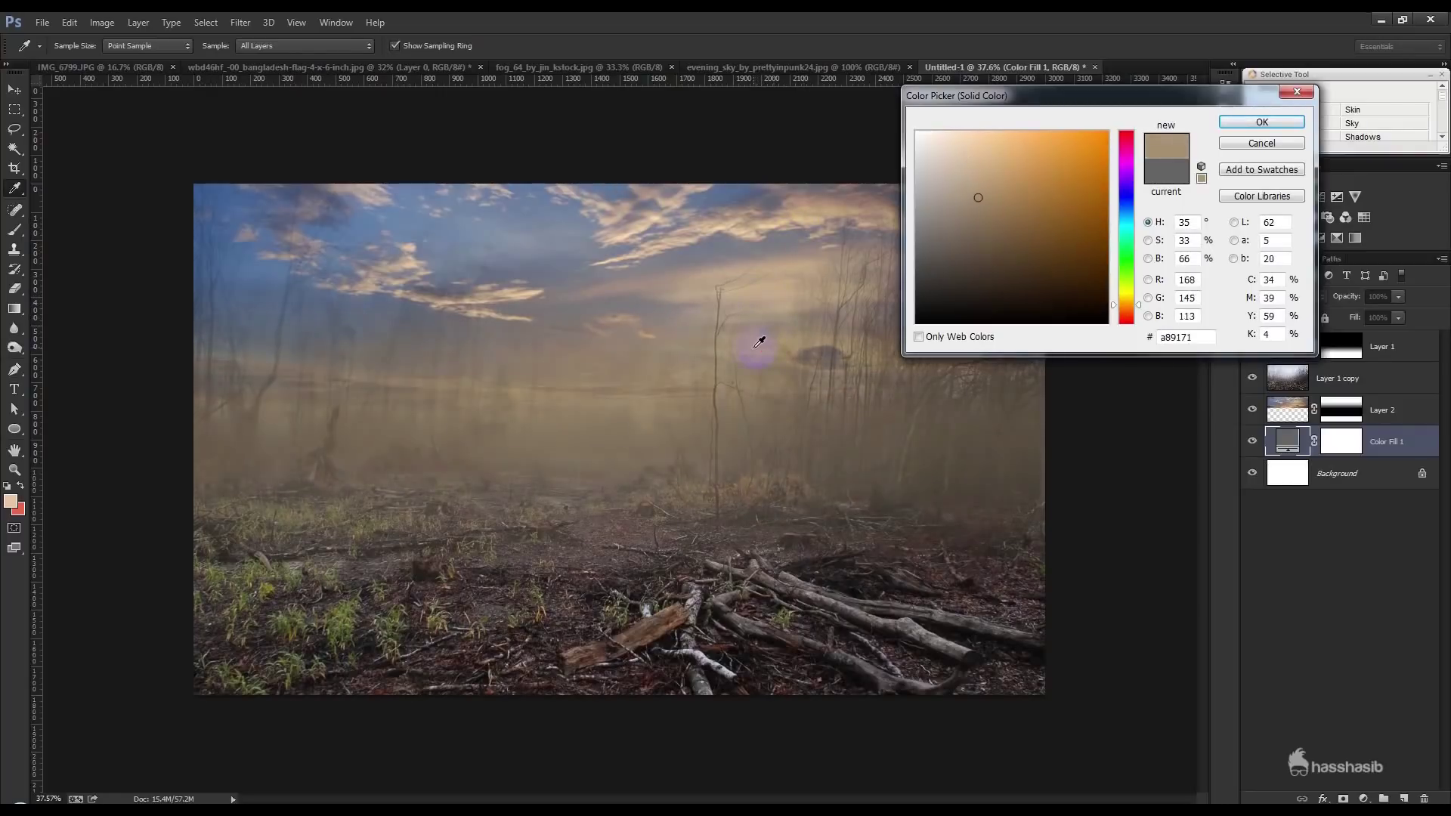
{"action": "left_click_drag", "start_coordinate": [662, 350], "coordinate": [680, 331]}
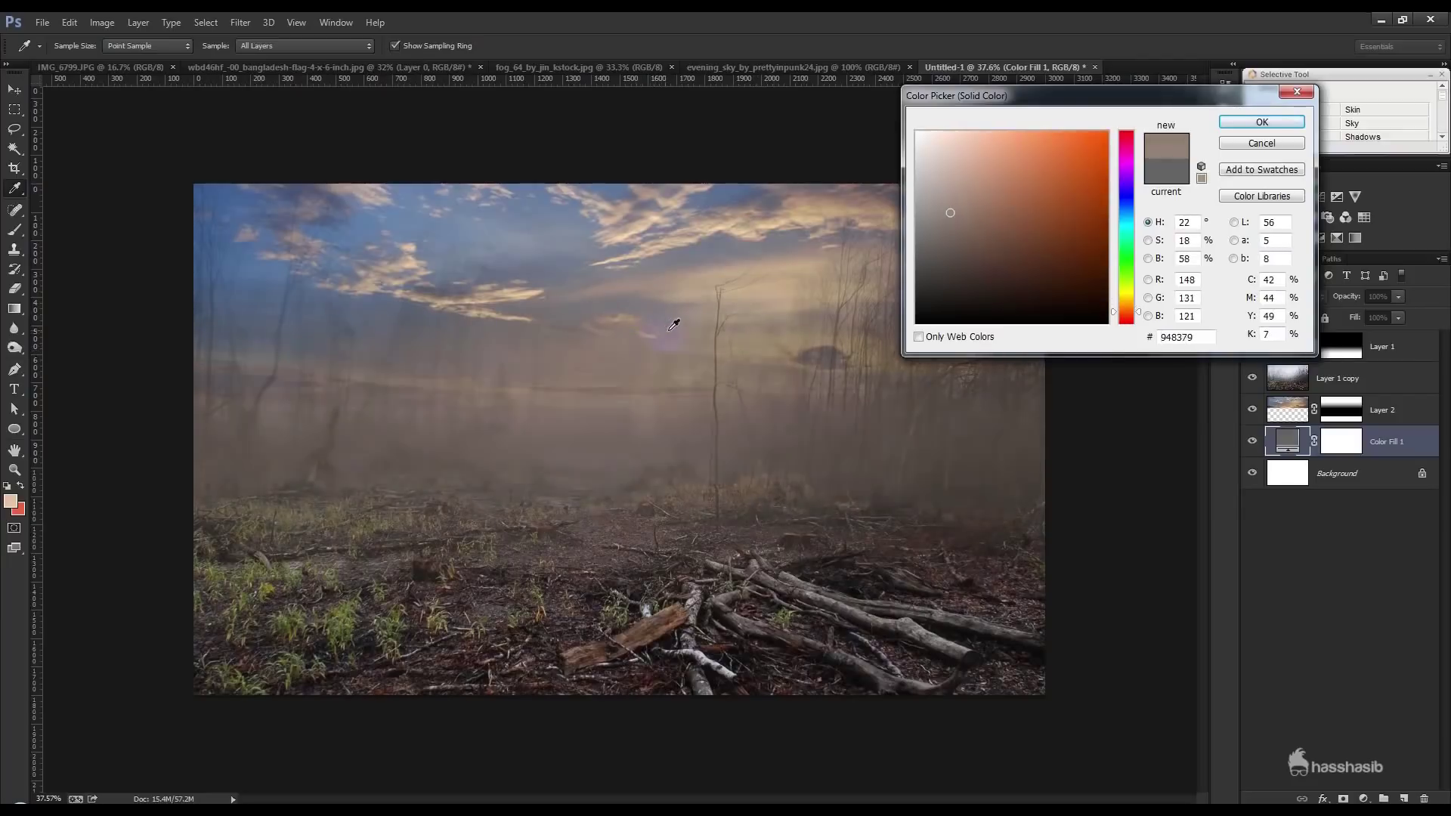
{"action": "key", "text": "Return"}
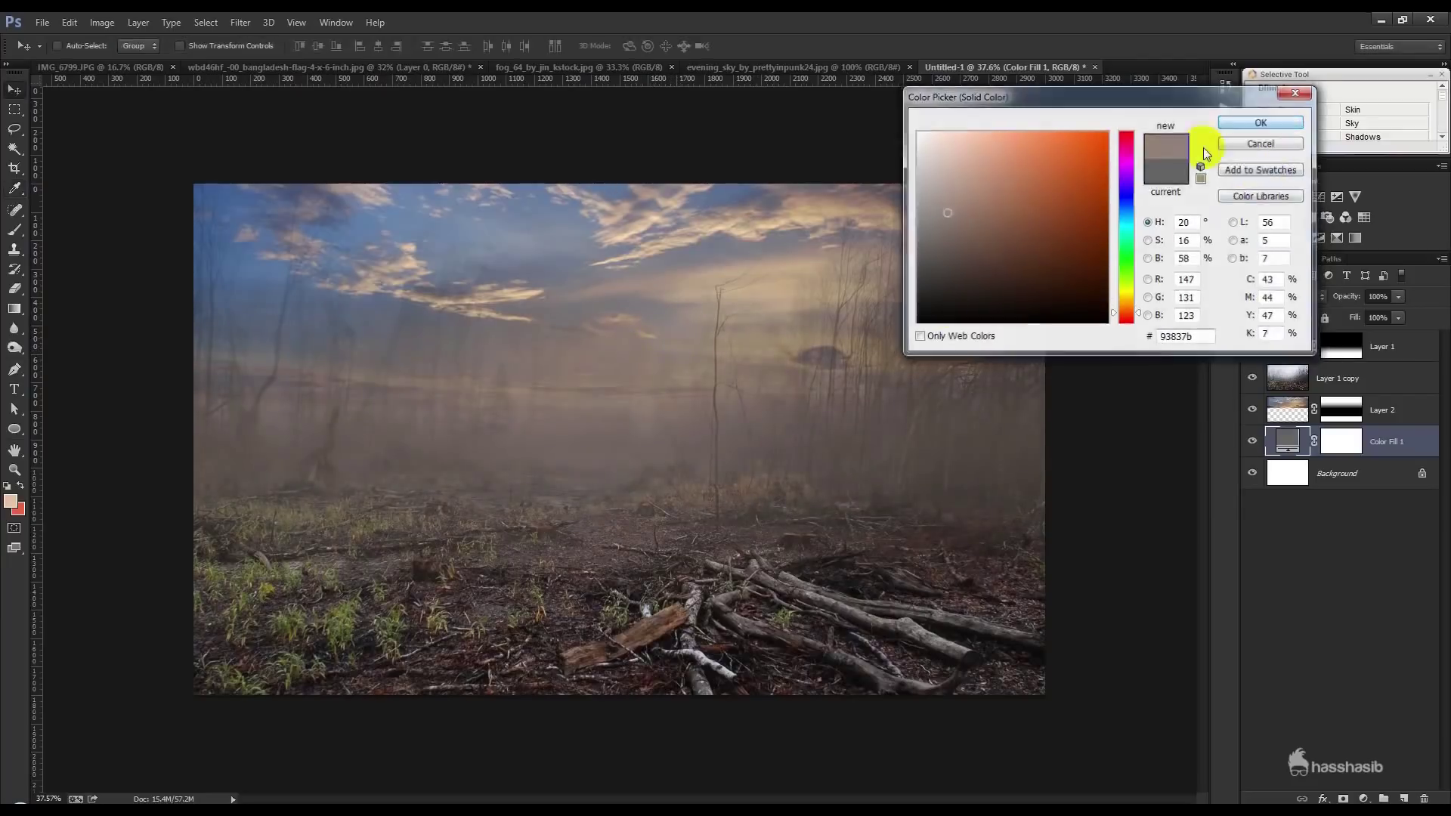
{"action": "left_click", "coordinate": [1350, 387]}
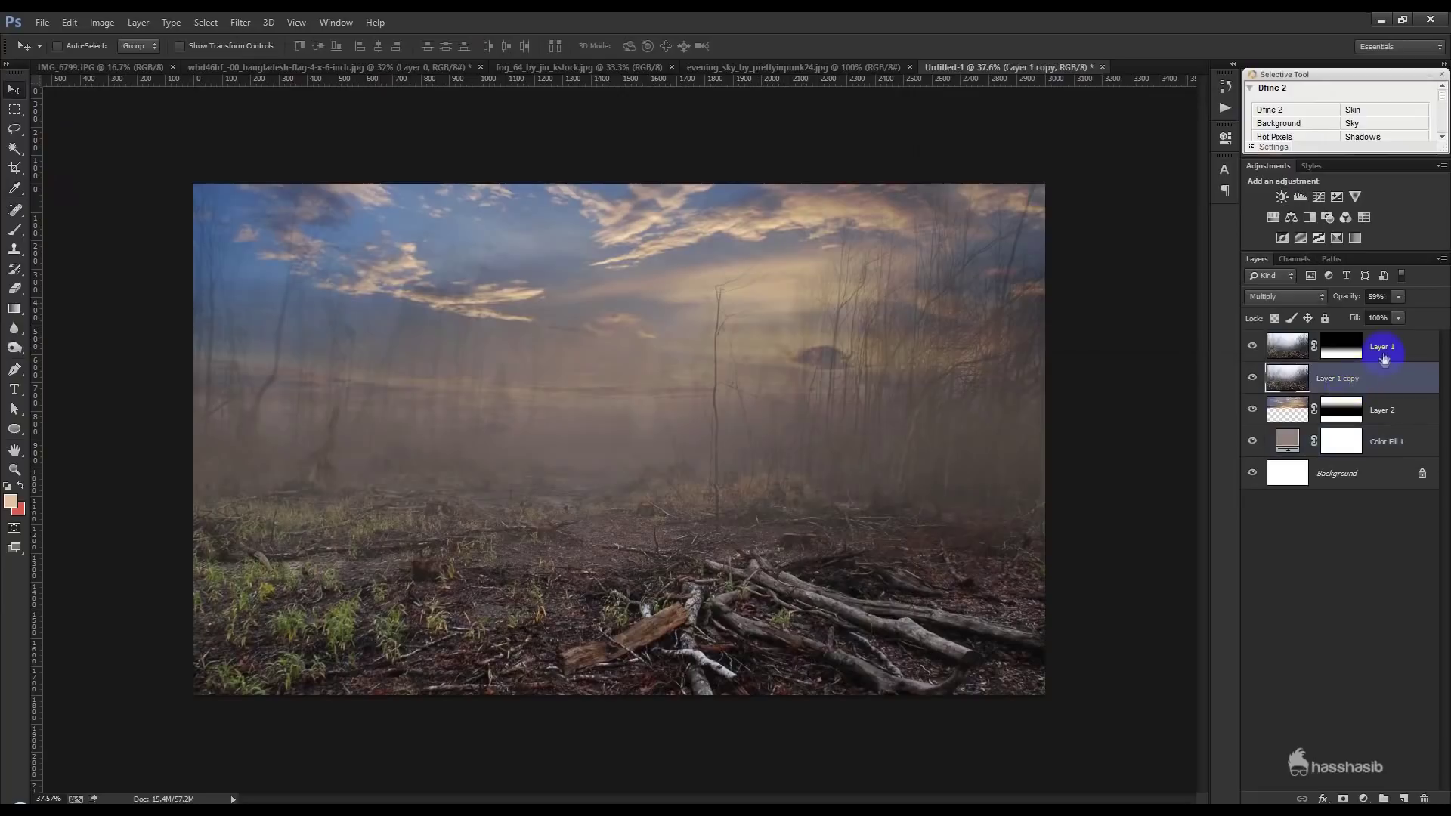
Apply a small-radius Gaussian Blur to Layer 1 copy
{"action": "left_click", "coordinate": [240, 23]}
{"action": "left_click", "coordinate": [470, 324]}
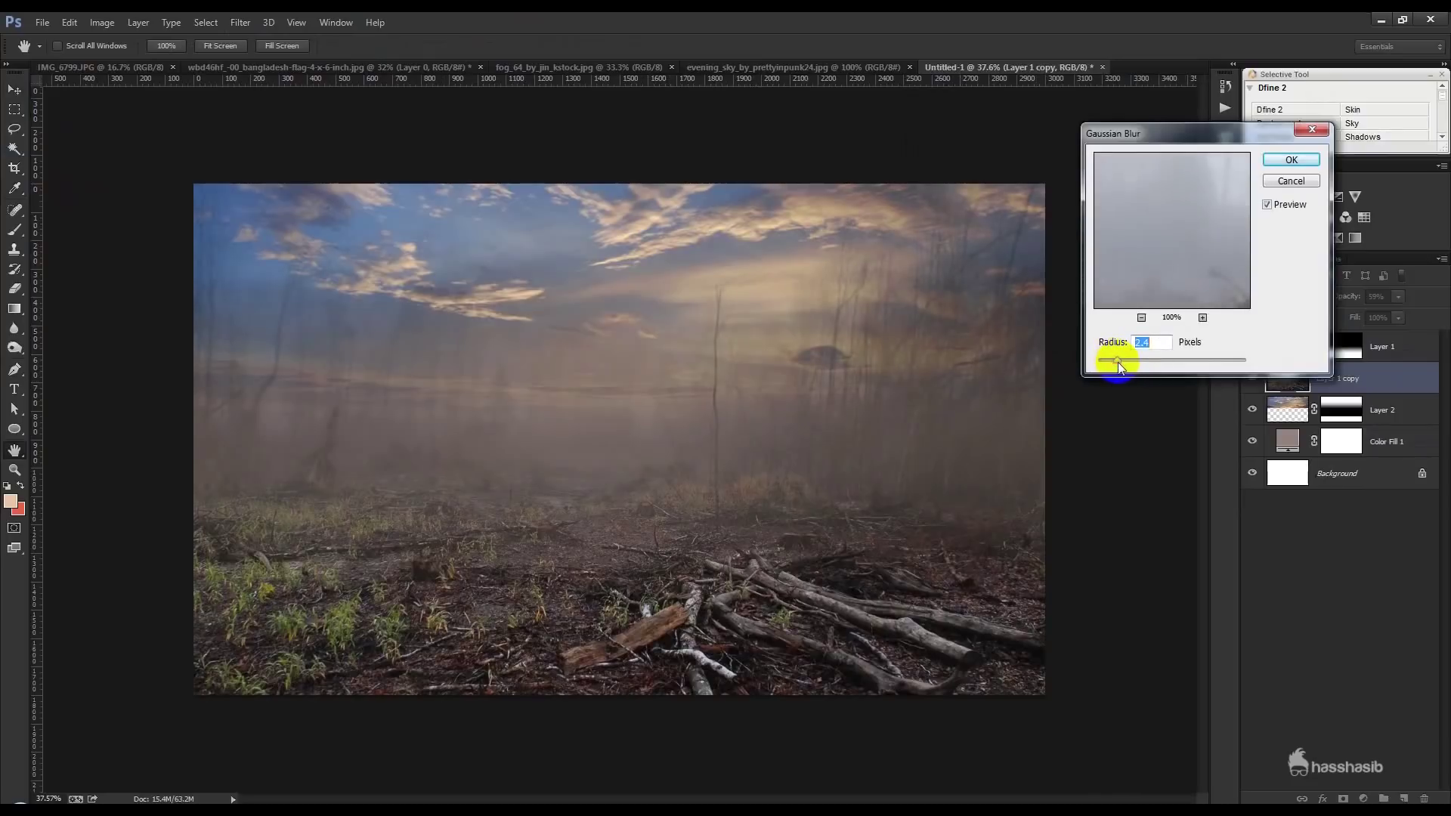
{"action": "left_click", "coordinate": [1289, 161]}
Select Layer 2, apply a menu command to it, then make Layer 1 active
{"action": "left_click", "coordinate": [1392, 412]}
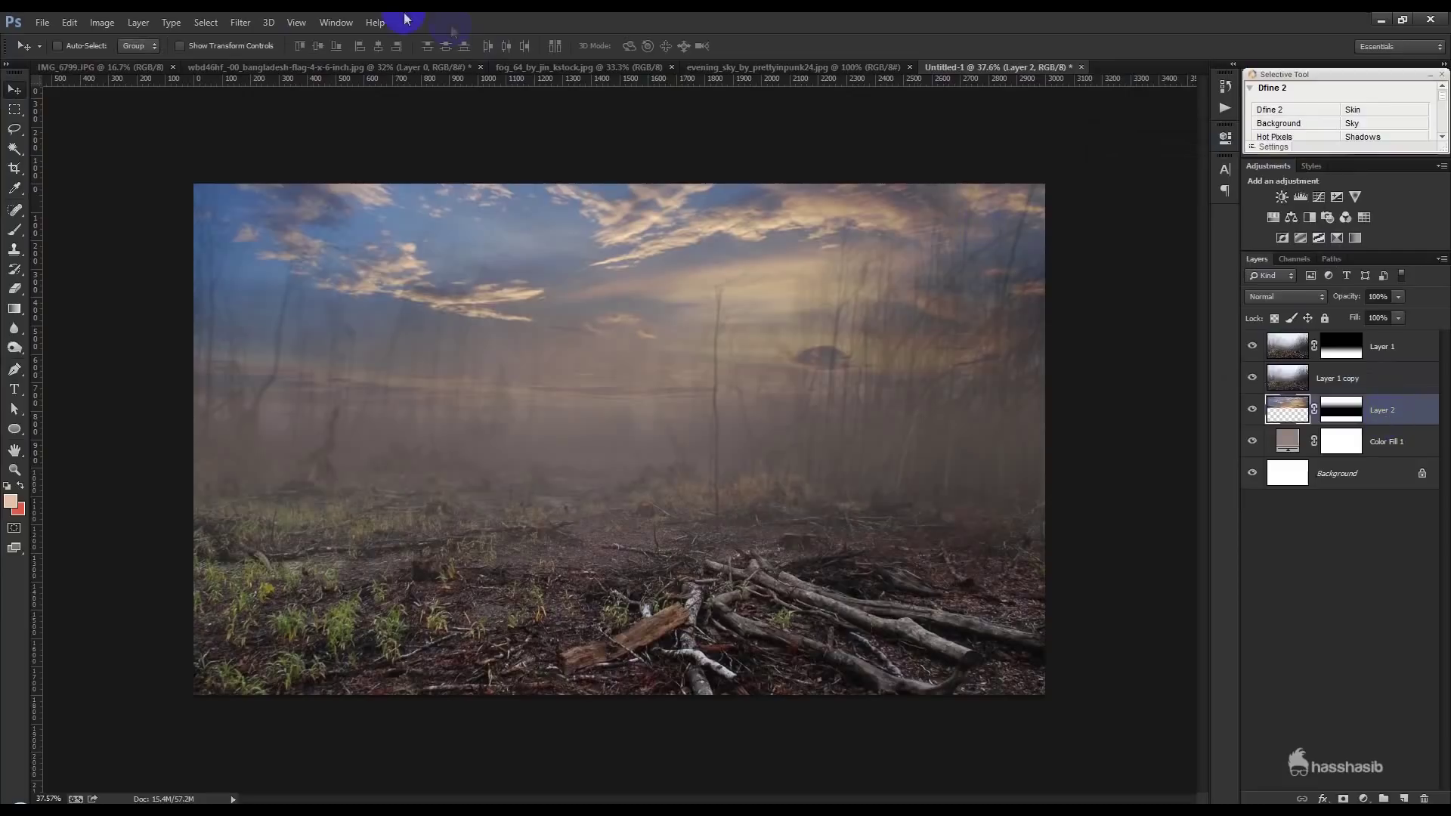
{"action": "left_click", "coordinate": [254, 21]}
{"action": "left_click", "coordinate": [648, 408]}
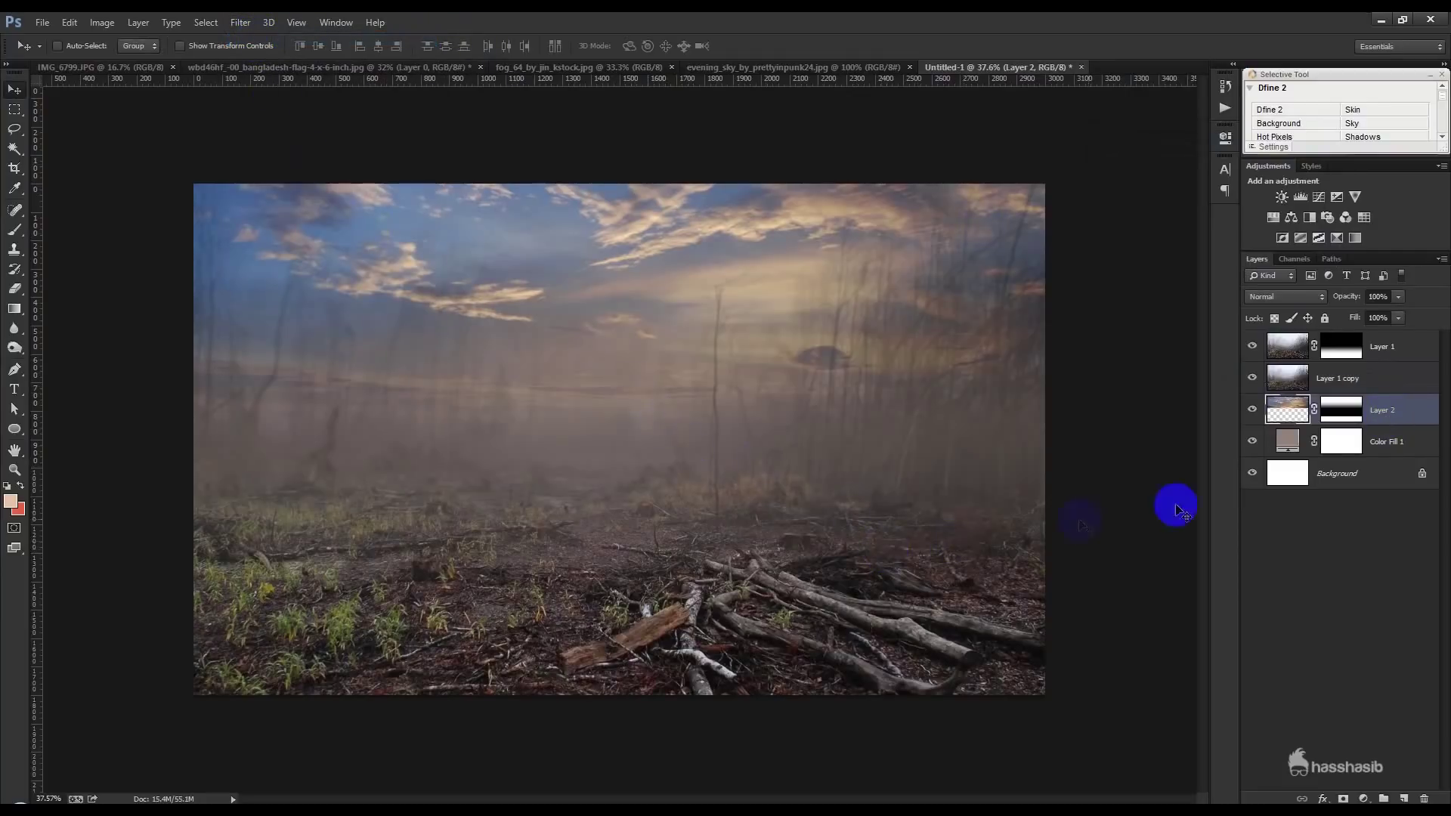
{"action": "left_click", "coordinate": [1396, 346]}
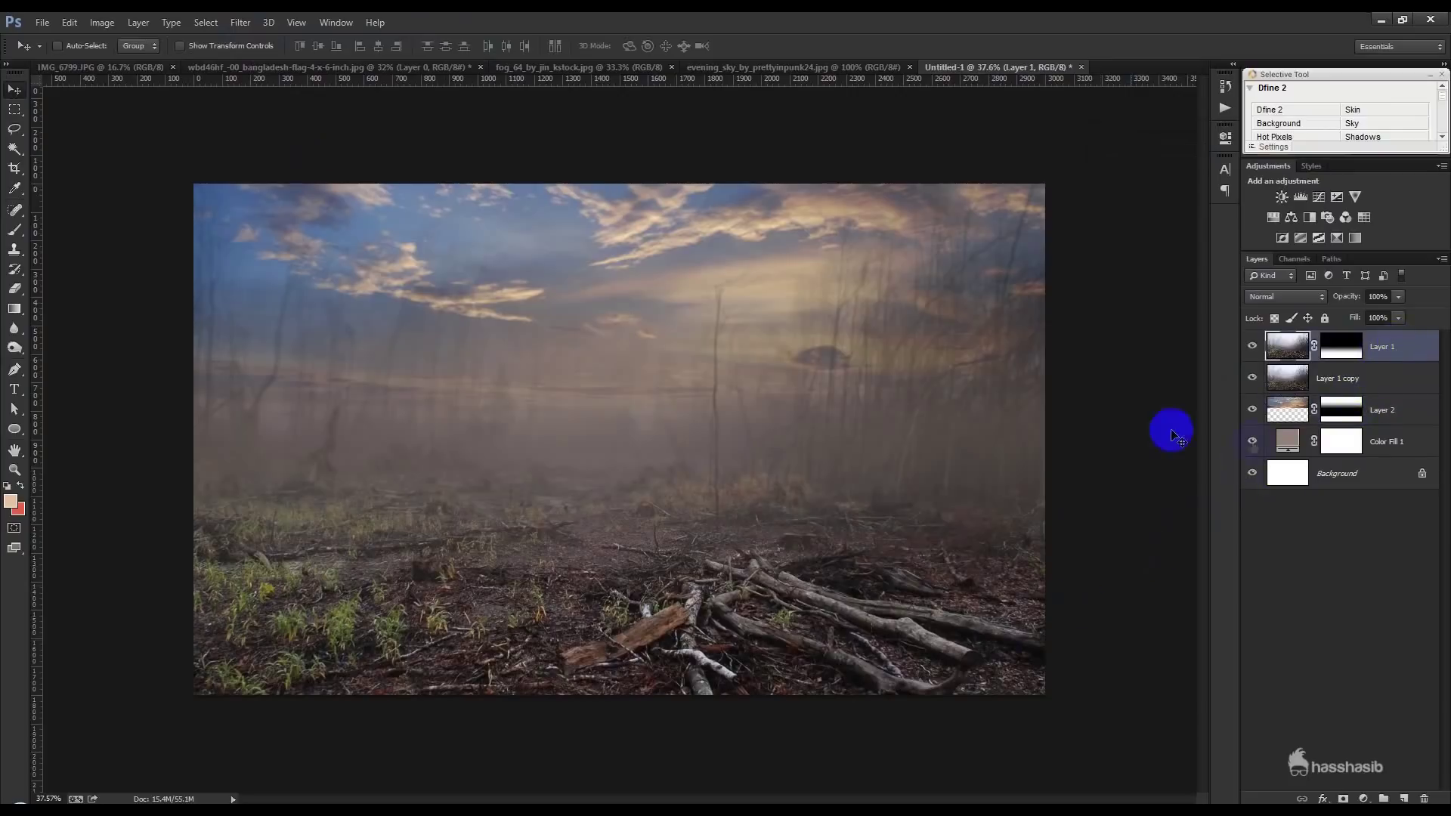
{"action": "left_click", "coordinate": [15, 129]}
Lasso the log pile onto Layer 3, flip it horizontally and shrink it to about 66%
{"action": "left_click_drag", "start_coordinate": [673, 548], "coordinate": [1086, 641]}
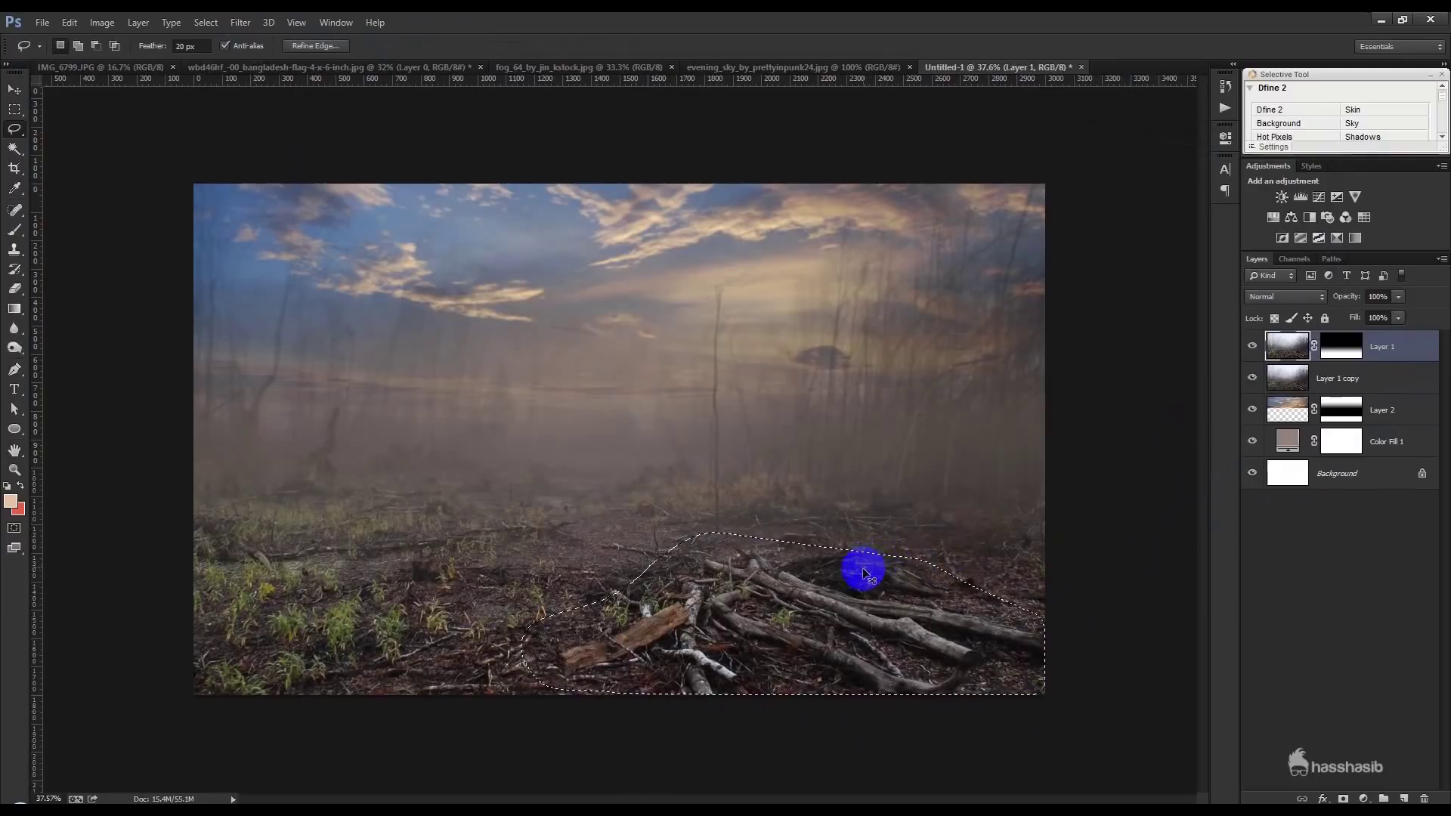
{"action": "key", "text": "ctrl+j"}
{"action": "key", "text": "ctrl+t"}
{"action": "right_click", "coordinate": [836, 634]}
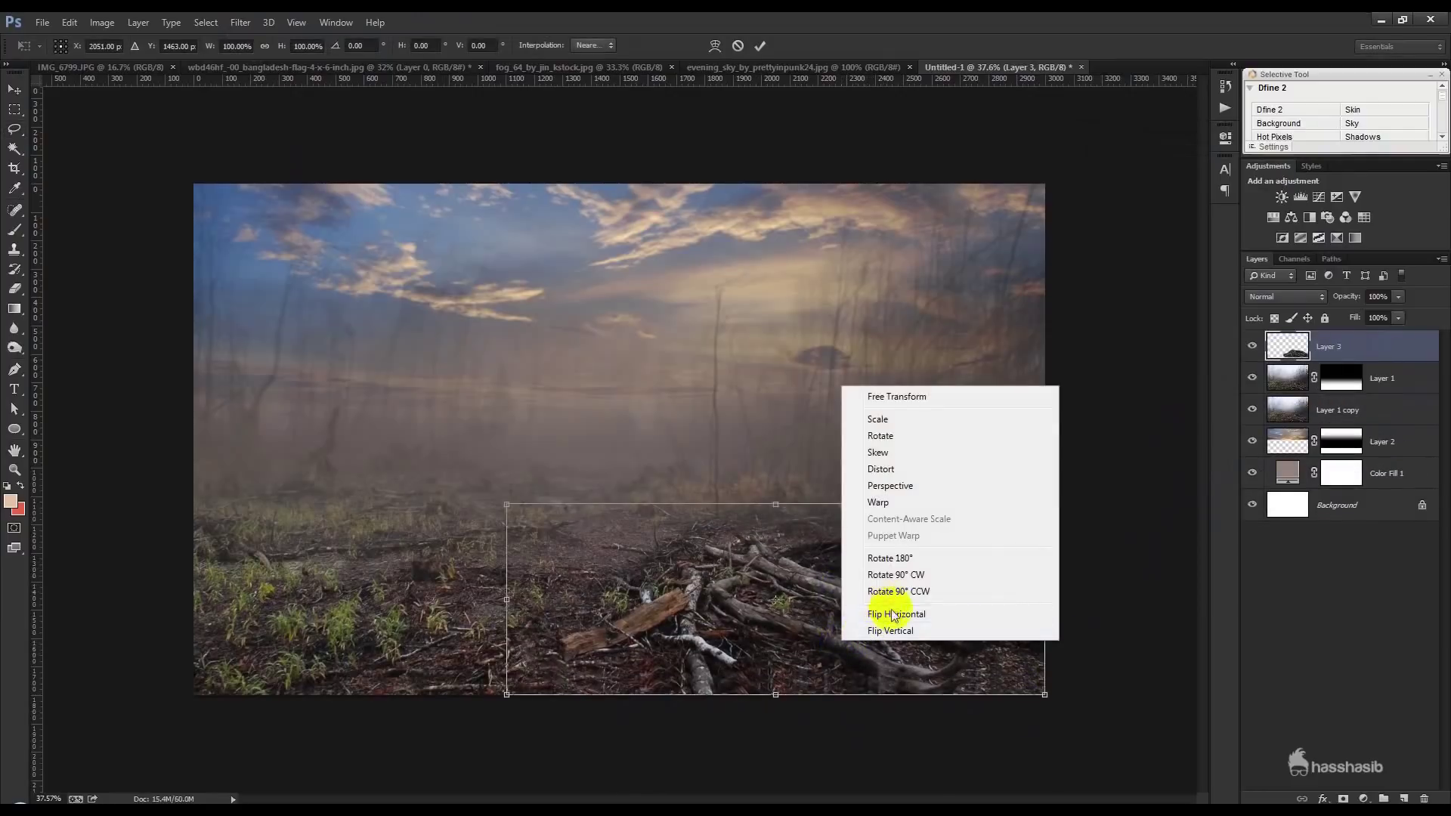
{"action": "left_click", "coordinate": [861, 614]}
{"action": "left_click_drag", "start_coordinate": [812, 626], "coordinate": [544, 699]}
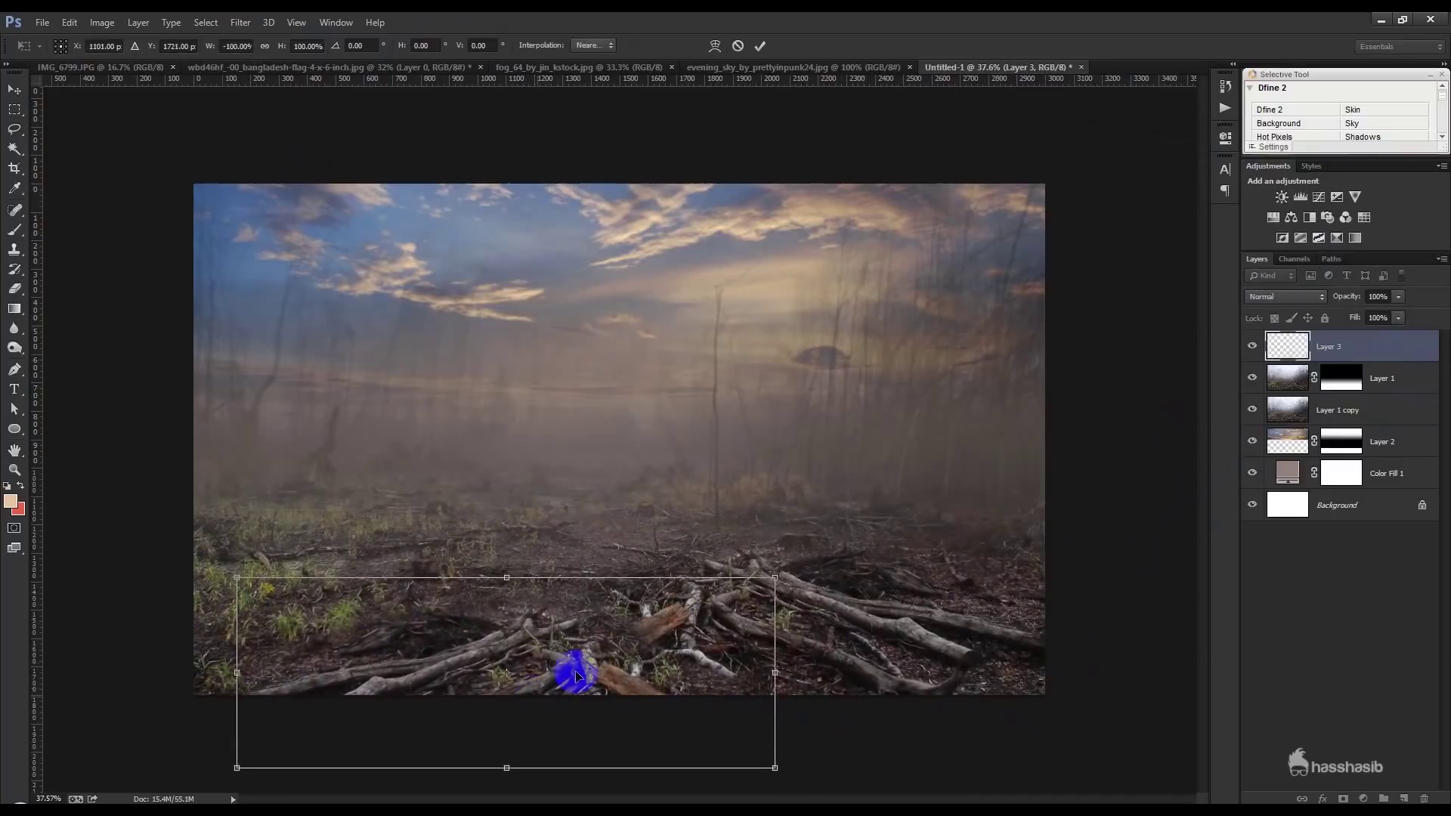
{"action": "left_click_drag", "start_coordinate": [752, 587], "coordinate": [686, 615]}
{"action": "left_click_drag", "start_coordinate": [643, 673], "coordinate": [693, 645]}
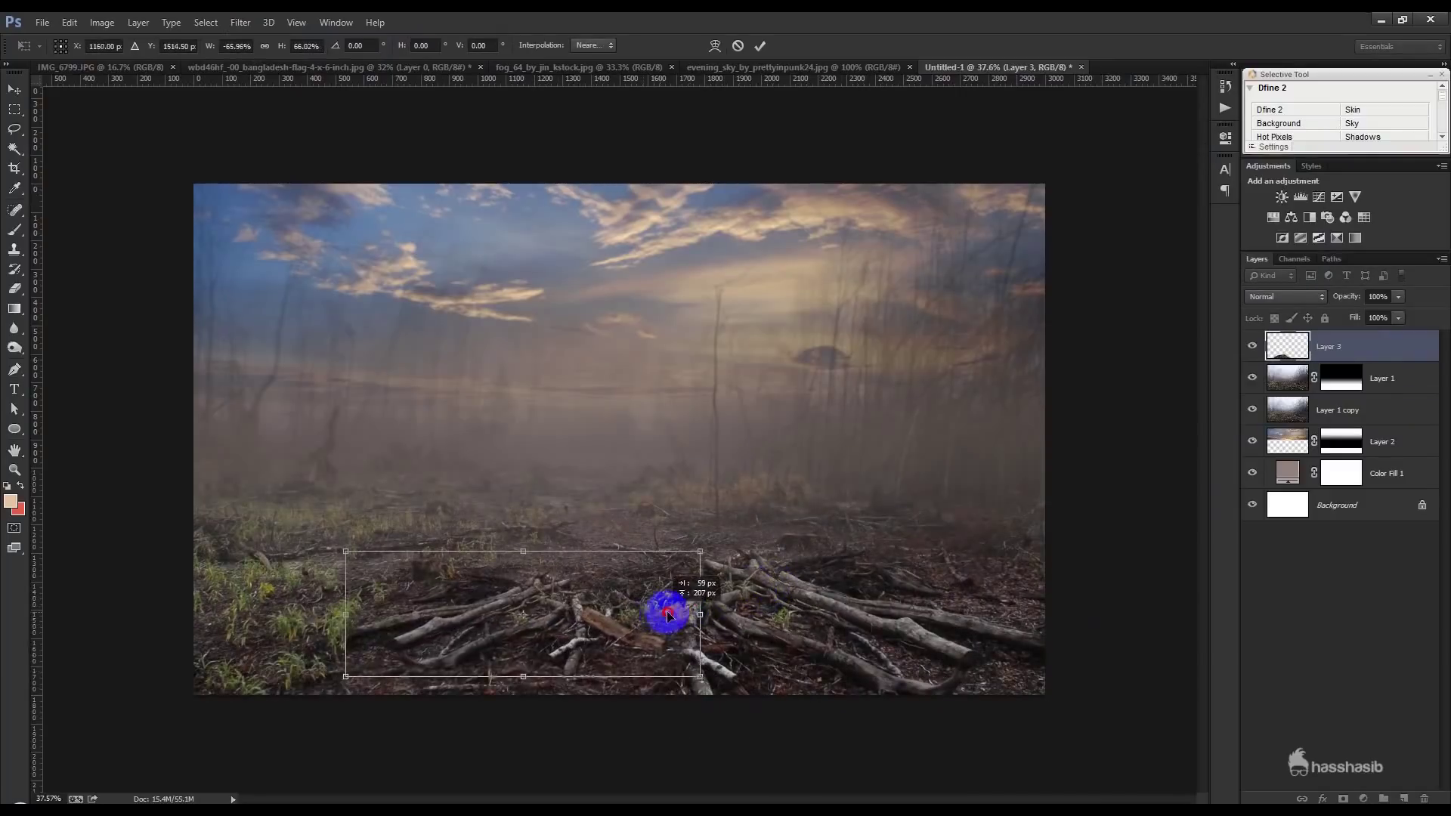
{"action": "key", "text": "Return"}
Erase part of the copied logs and nudge them toward the lower left
{"action": "key", "text": "l"}
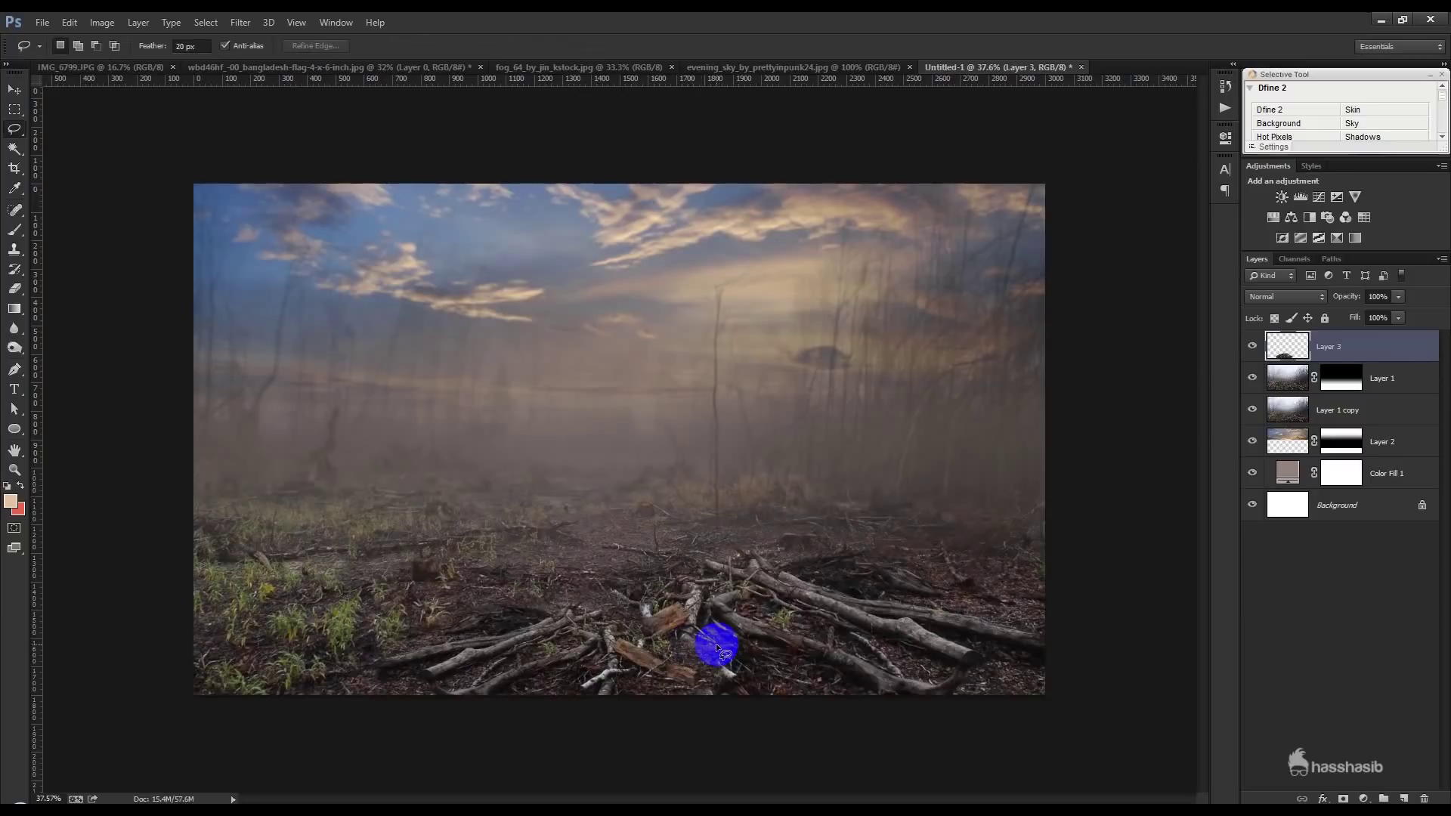
{"action": "scroll", "coordinate": [687, 680], "scroll_direction": "up", "scroll_amount": 3, "text": "alt"}
{"action": "scroll", "coordinate": [686, 693], "scroll_direction": "down", "scroll_amount": 3}
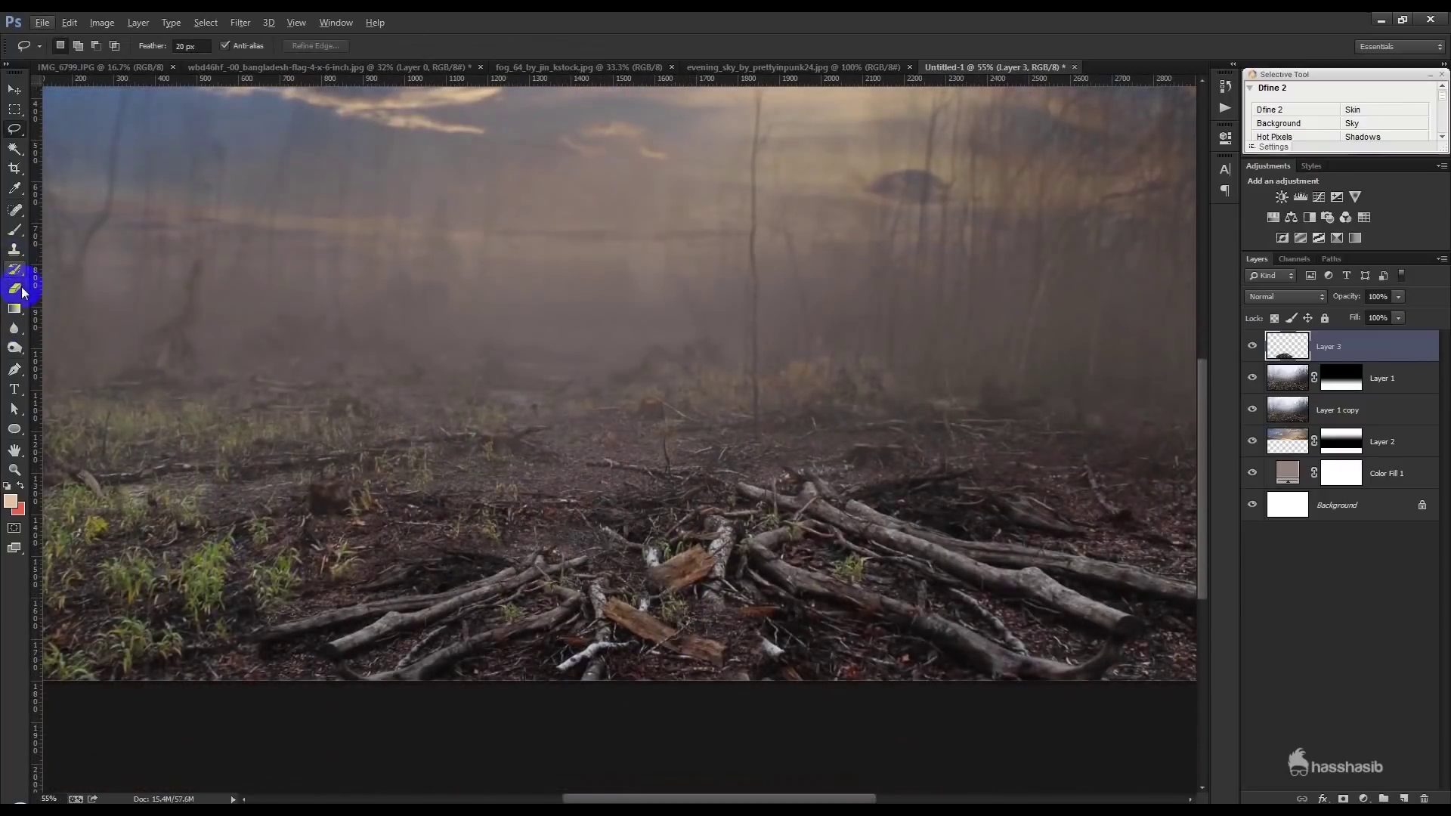
{"action": "left_click", "coordinate": [14, 288]}
{"action": "left_click_drag", "start_coordinate": [768, 635], "coordinate": [637, 614]}
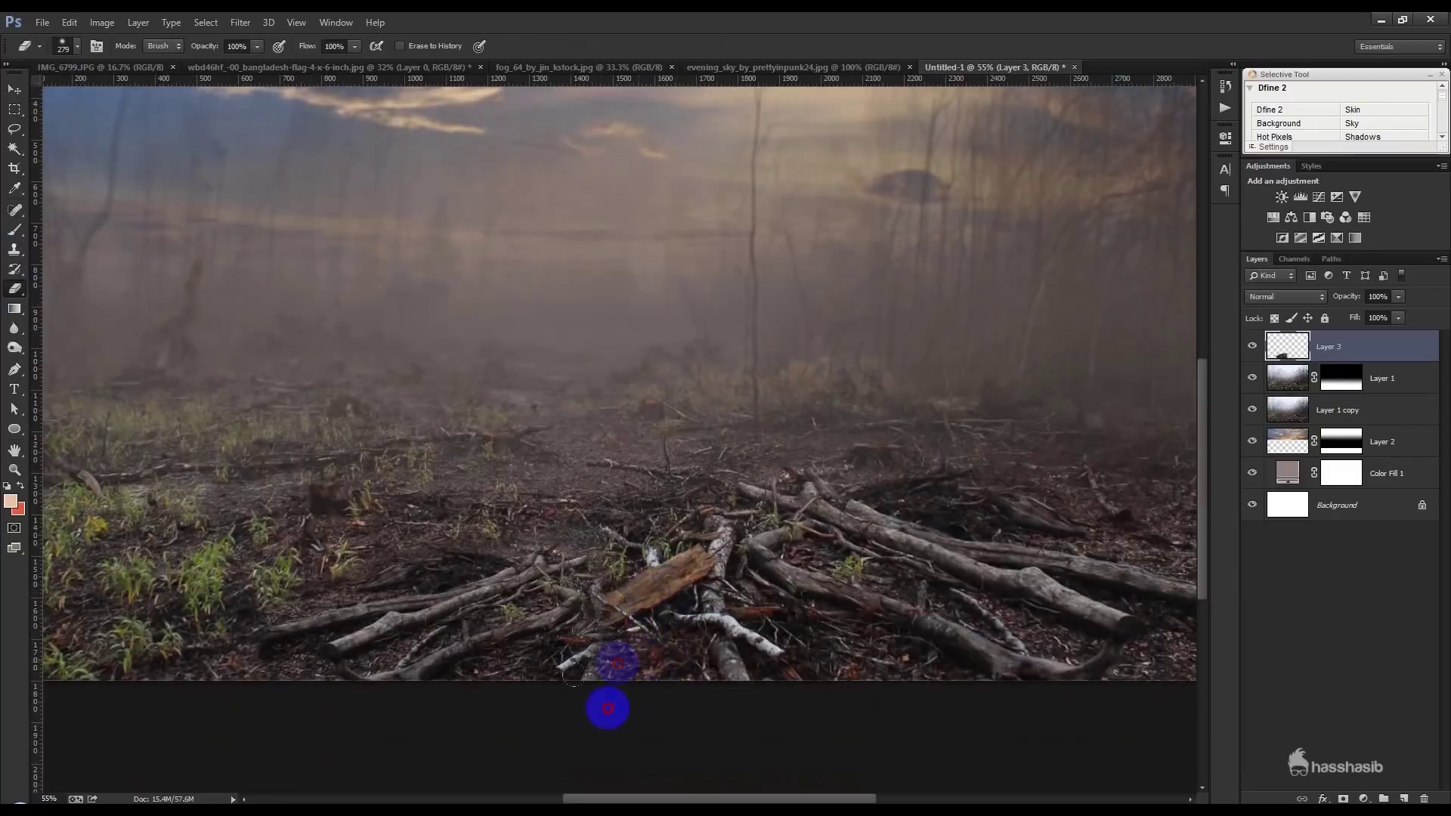
{"action": "left_click", "coordinate": [23, 514]}
{"action": "left_click", "coordinate": [14, 90]}
{"action": "left_click_drag", "start_coordinate": [469, 495], "coordinate": [507, 505]}
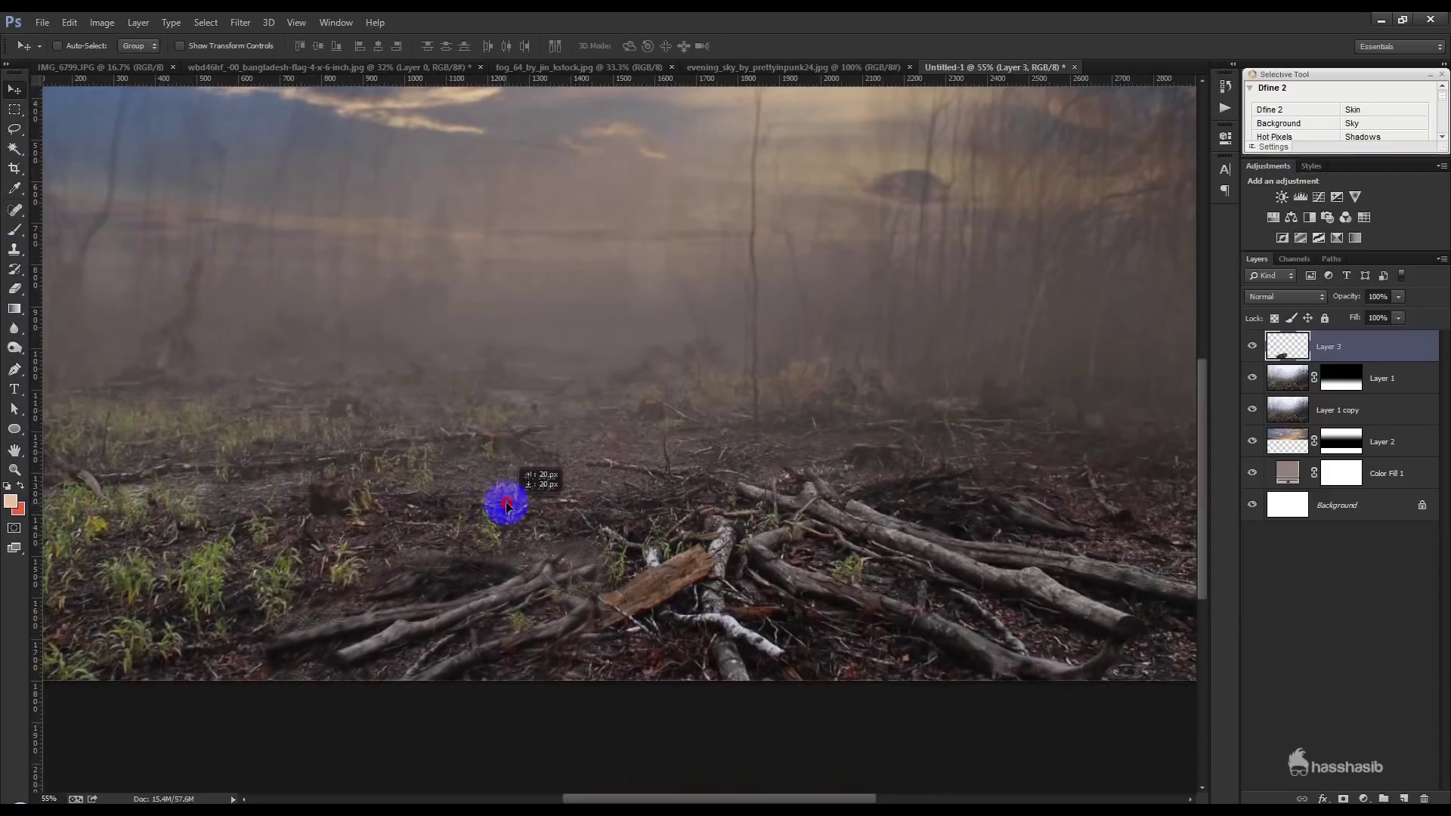
{"action": "left_click_drag", "start_coordinate": [506, 505], "coordinate": [502, 495]}
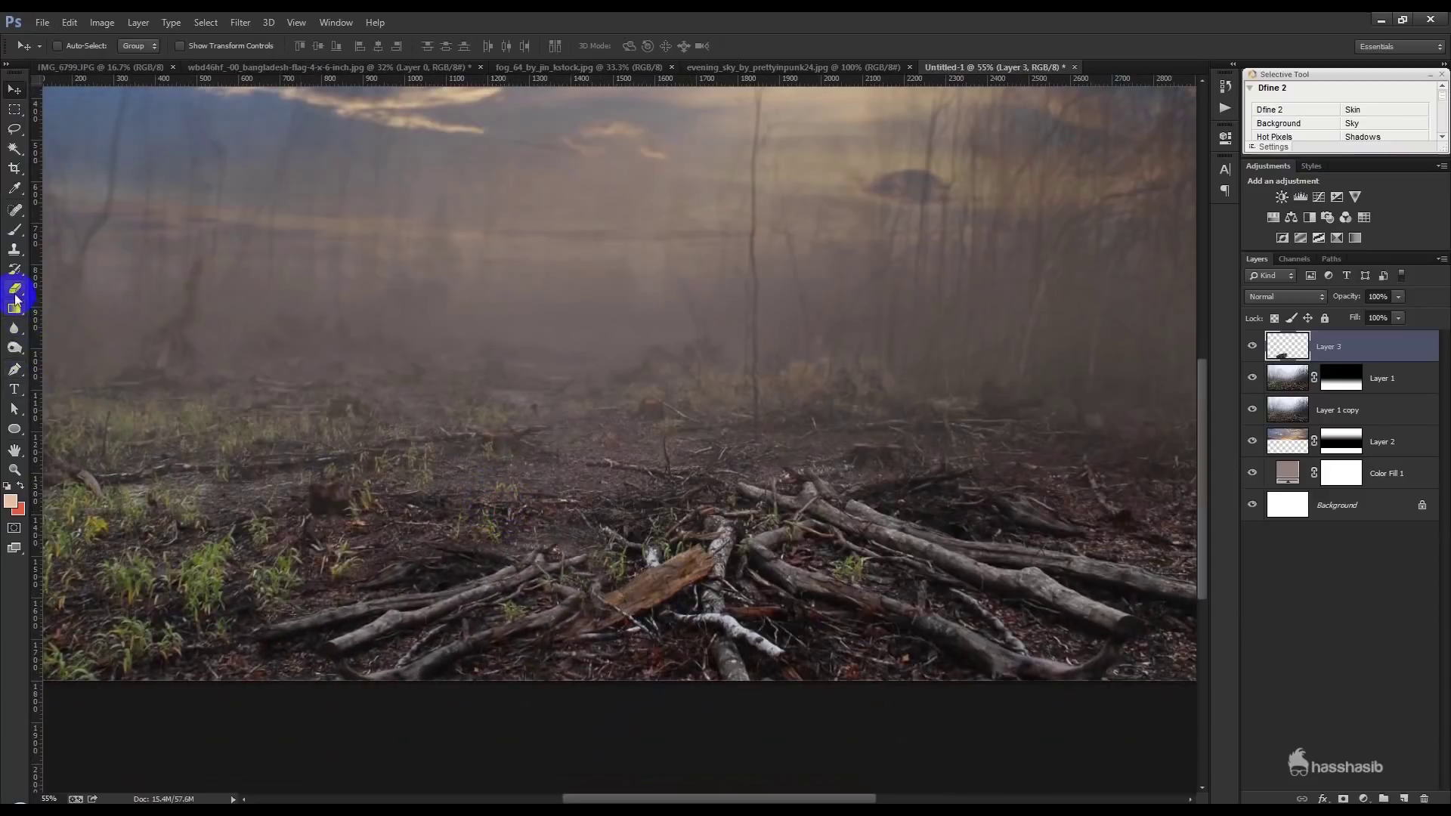
{"action": "left_click", "coordinate": [14, 290]}
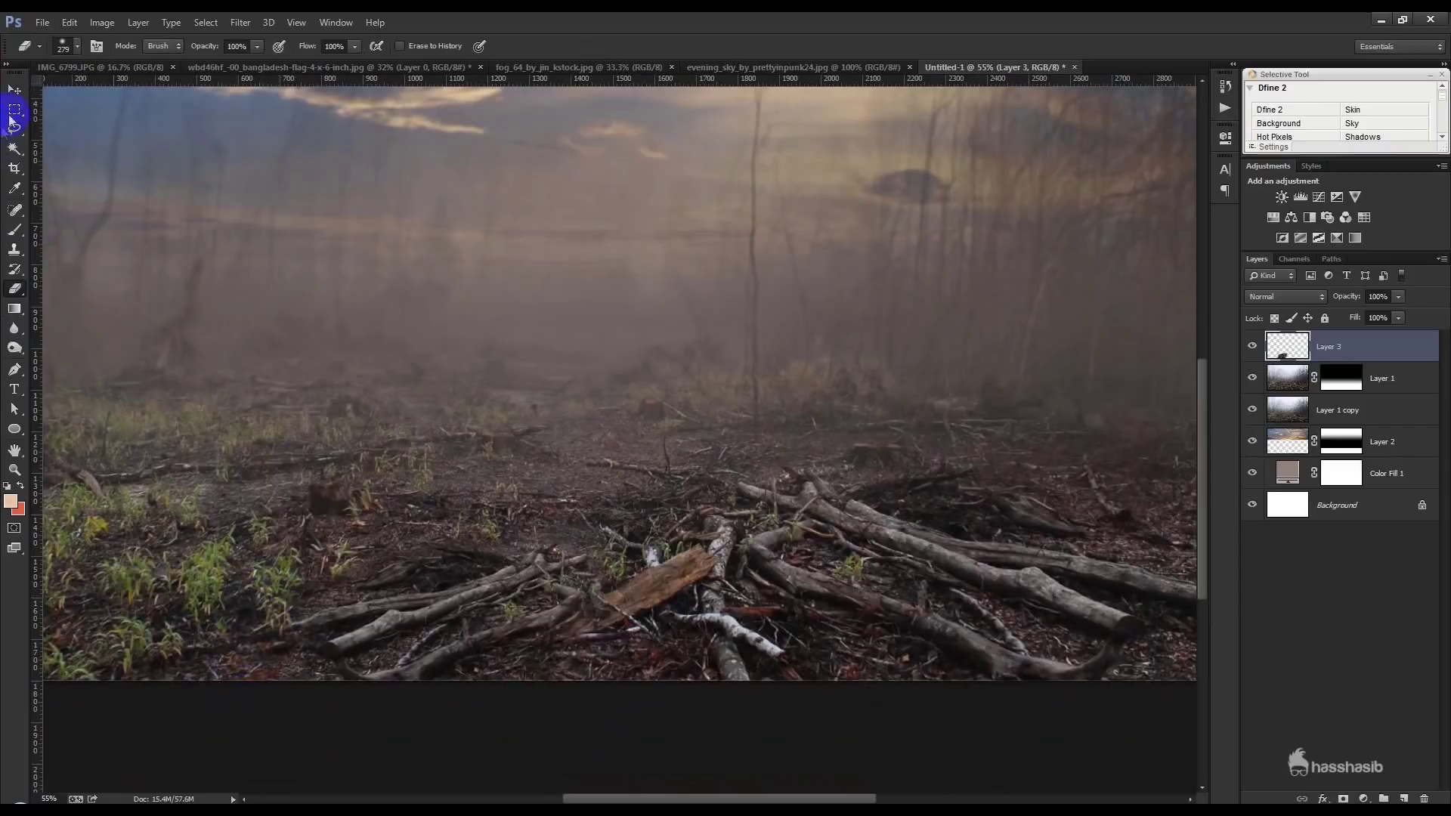
{"action": "left_click", "coordinate": [14, 91]}
{"action": "scroll", "coordinate": [702, 508], "scroll_direction": "down", "scroll_amount": 3}
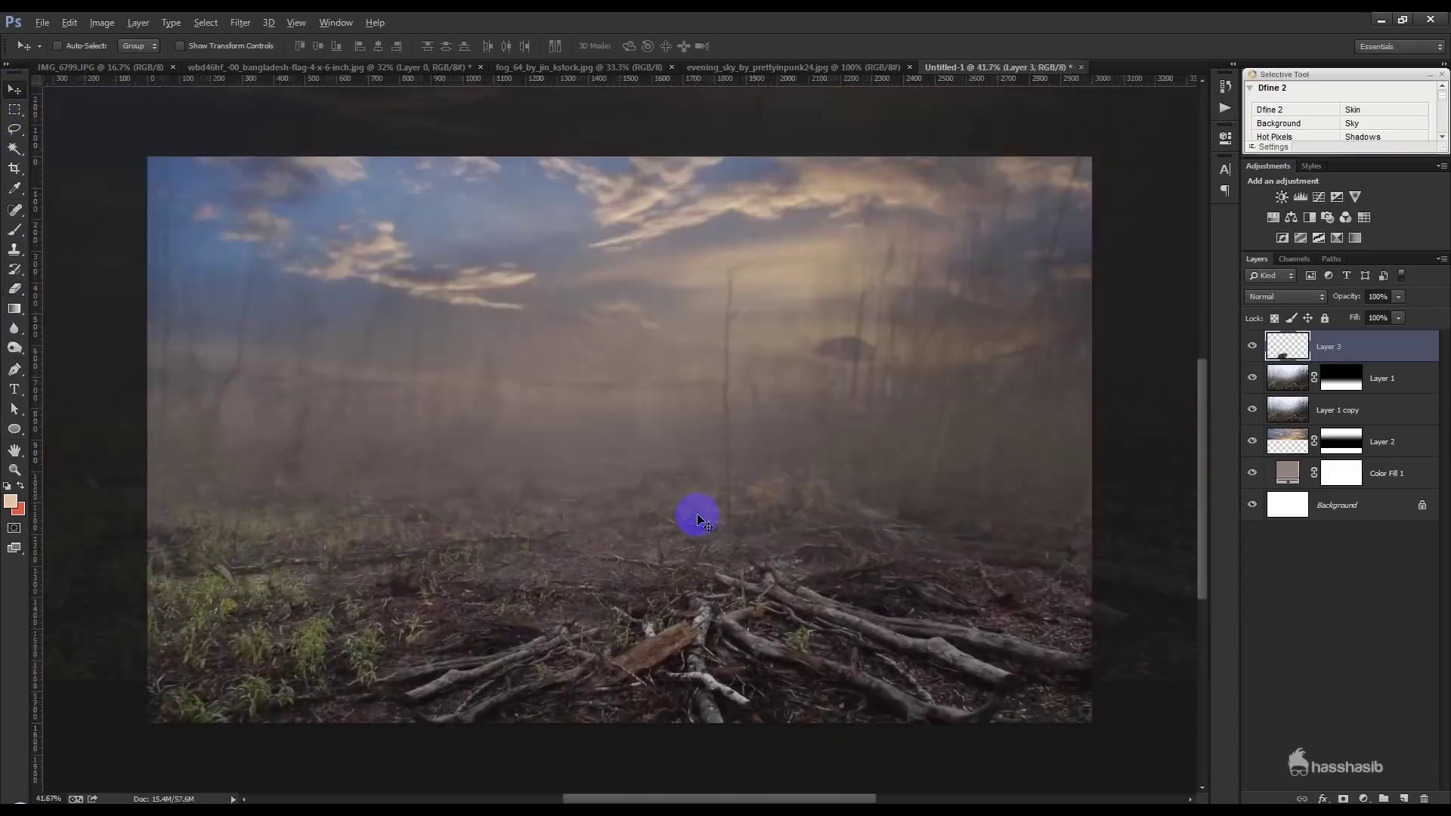
Close the fog_64 and evening_sky source images, returning to the red-shirt photo
{"action": "left_click", "coordinate": [147, 67]}
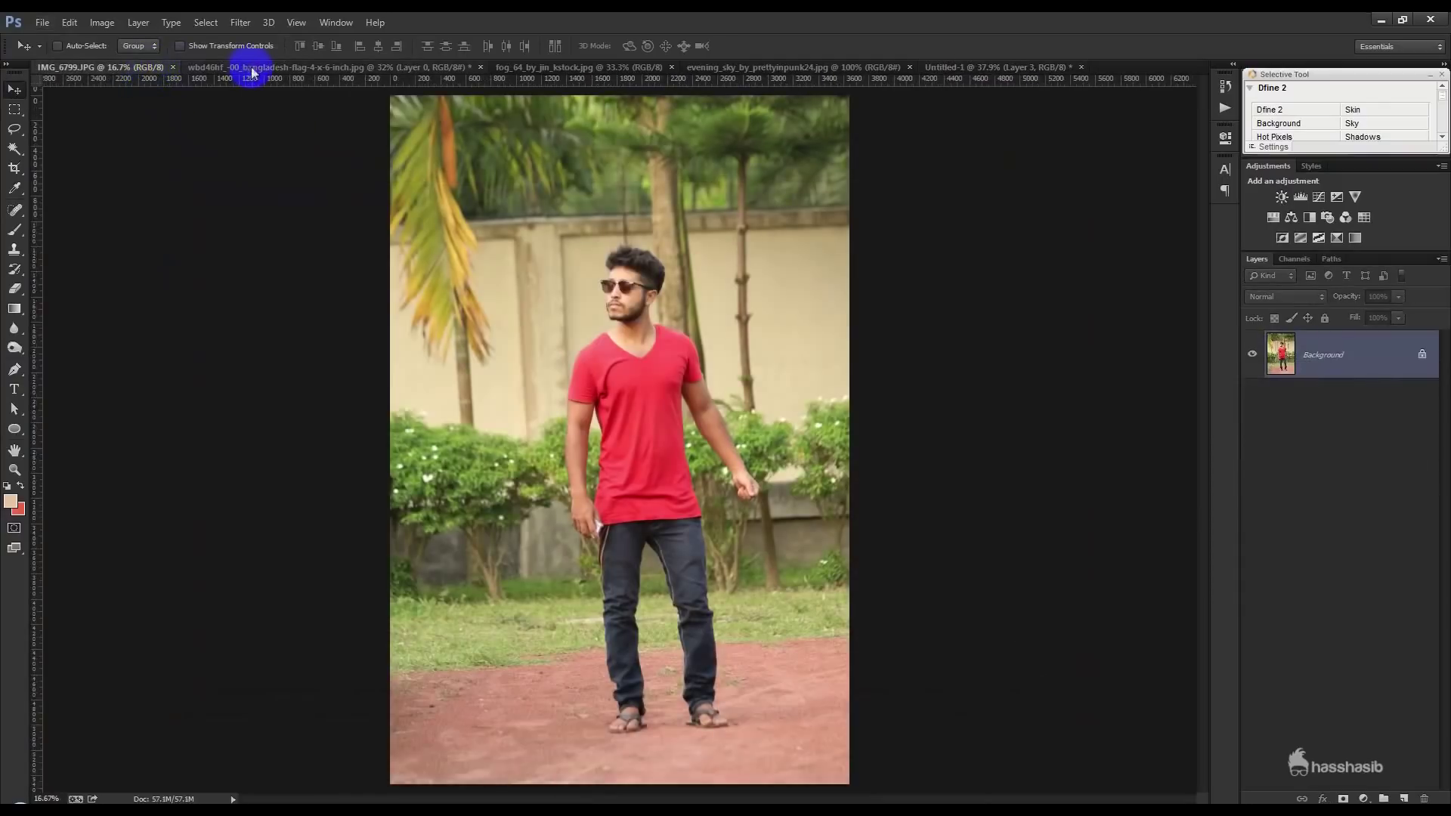
{"action": "left_click", "coordinate": [253, 69]}
{"action": "left_click", "coordinate": [94, 70]}
{"action": "left_click", "coordinate": [669, 70]}
{"action": "left_click", "coordinate": [665, 67]}
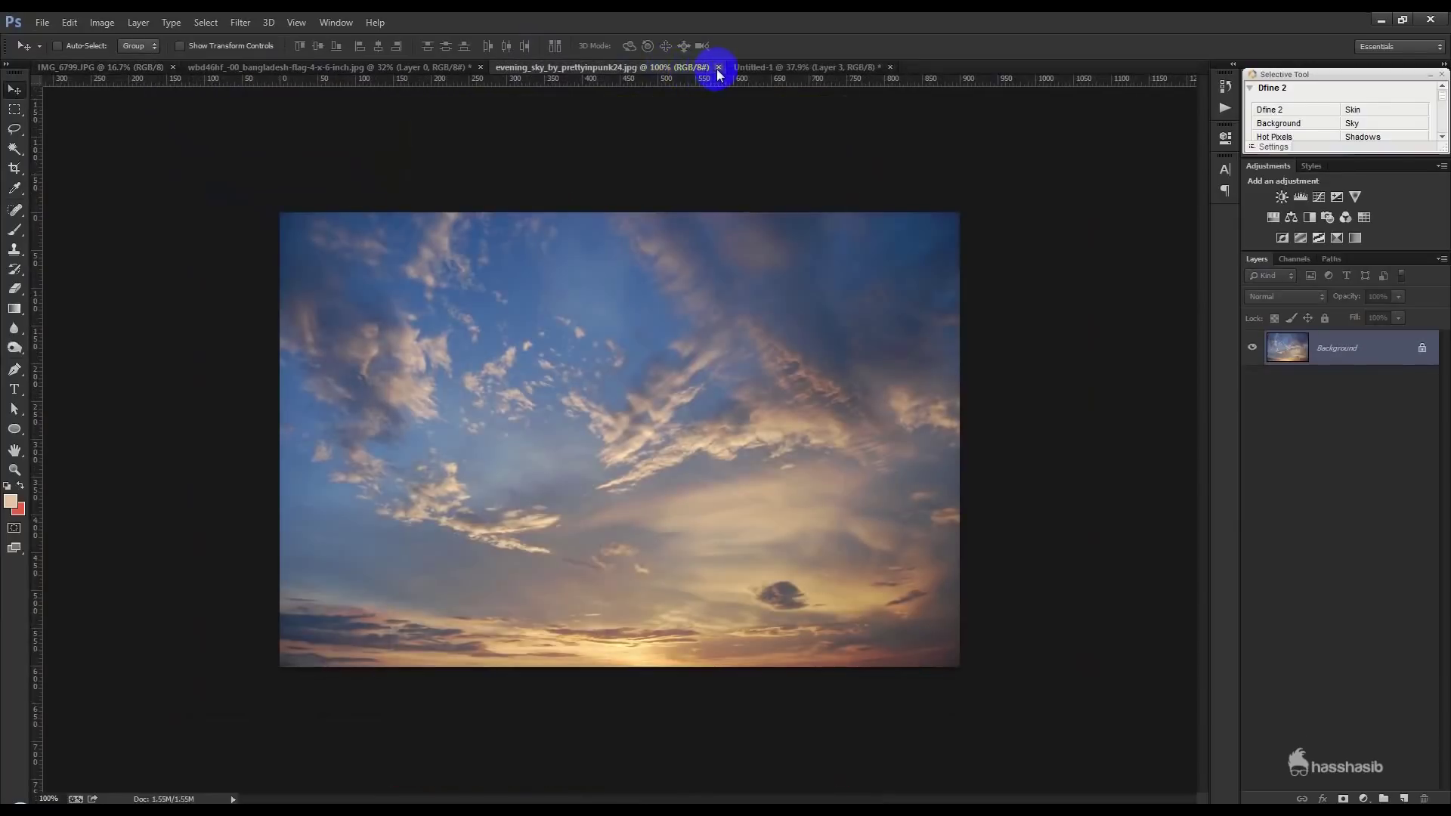
{"action": "left_click", "coordinate": [718, 67]}
{"action": "left_click", "coordinate": [151, 71]}
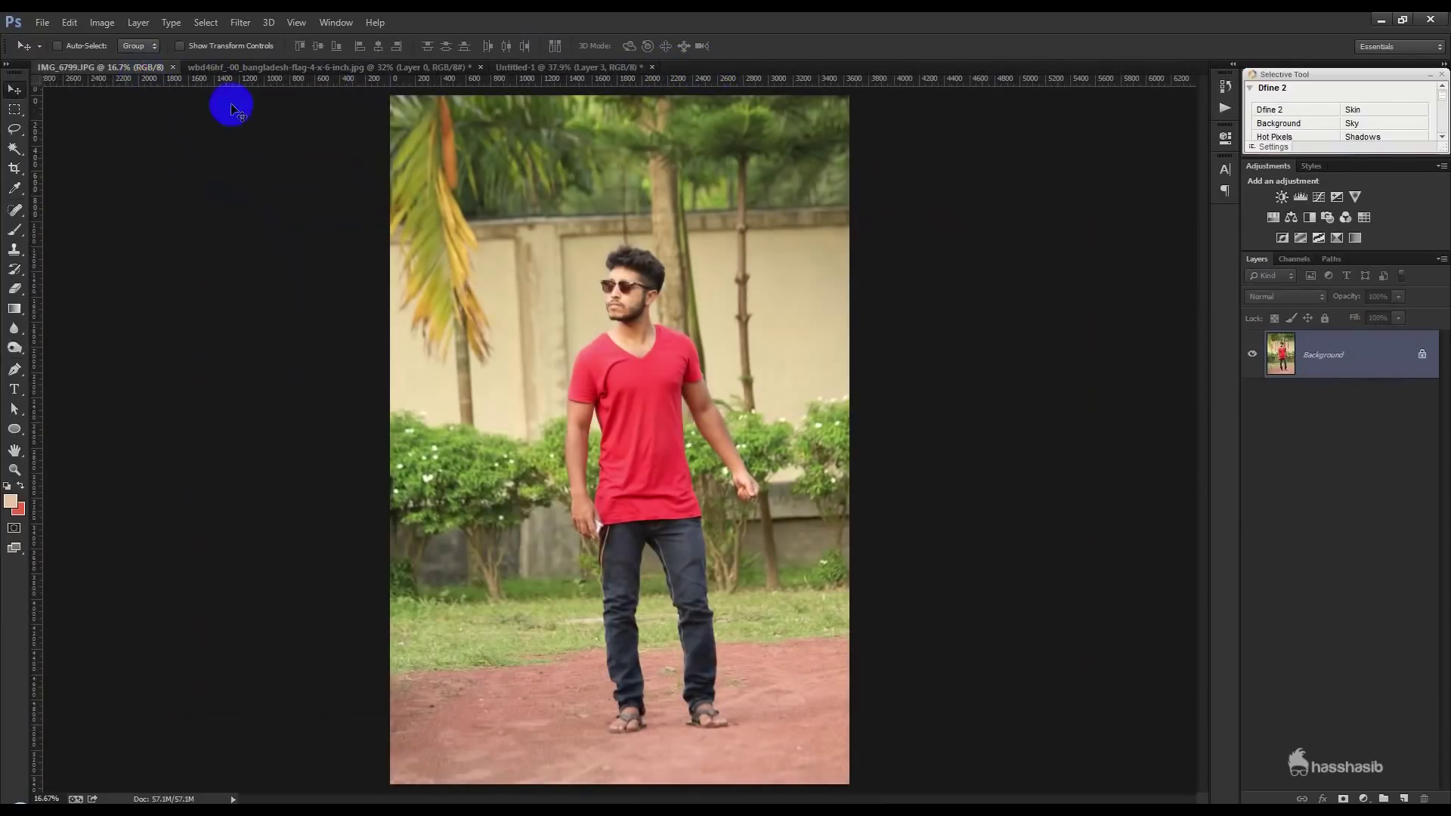
Apply Auto Color to the red-shirt photo and show the History panel
{"action": "left_click", "coordinate": [109, 24]}
{"action": "left_click", "coordinate": [138, 113]}
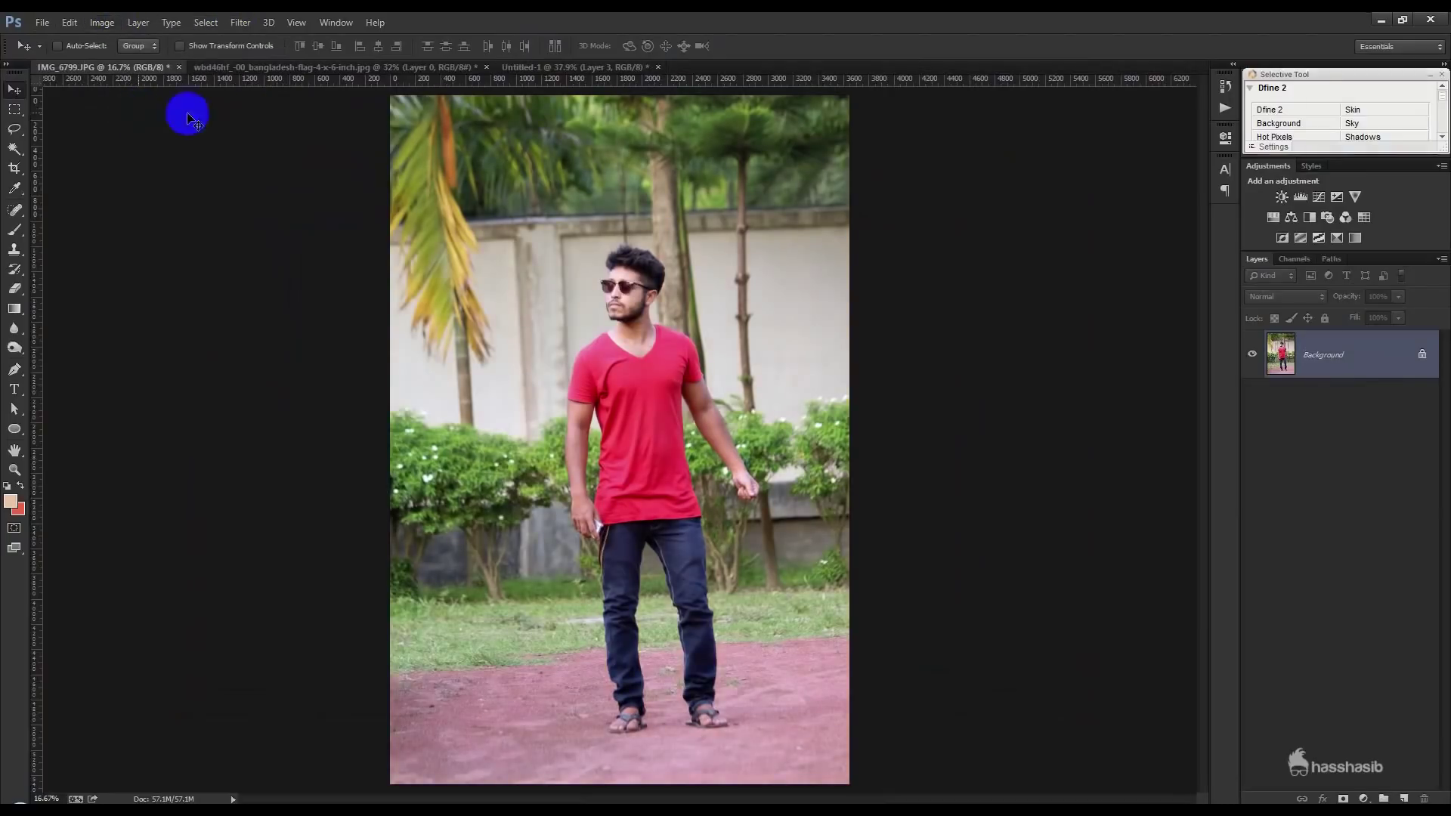
{"action": "left_click", "coordinate": [574, 67]}
{"action": "left_click", "coordinate": [143, 68]}
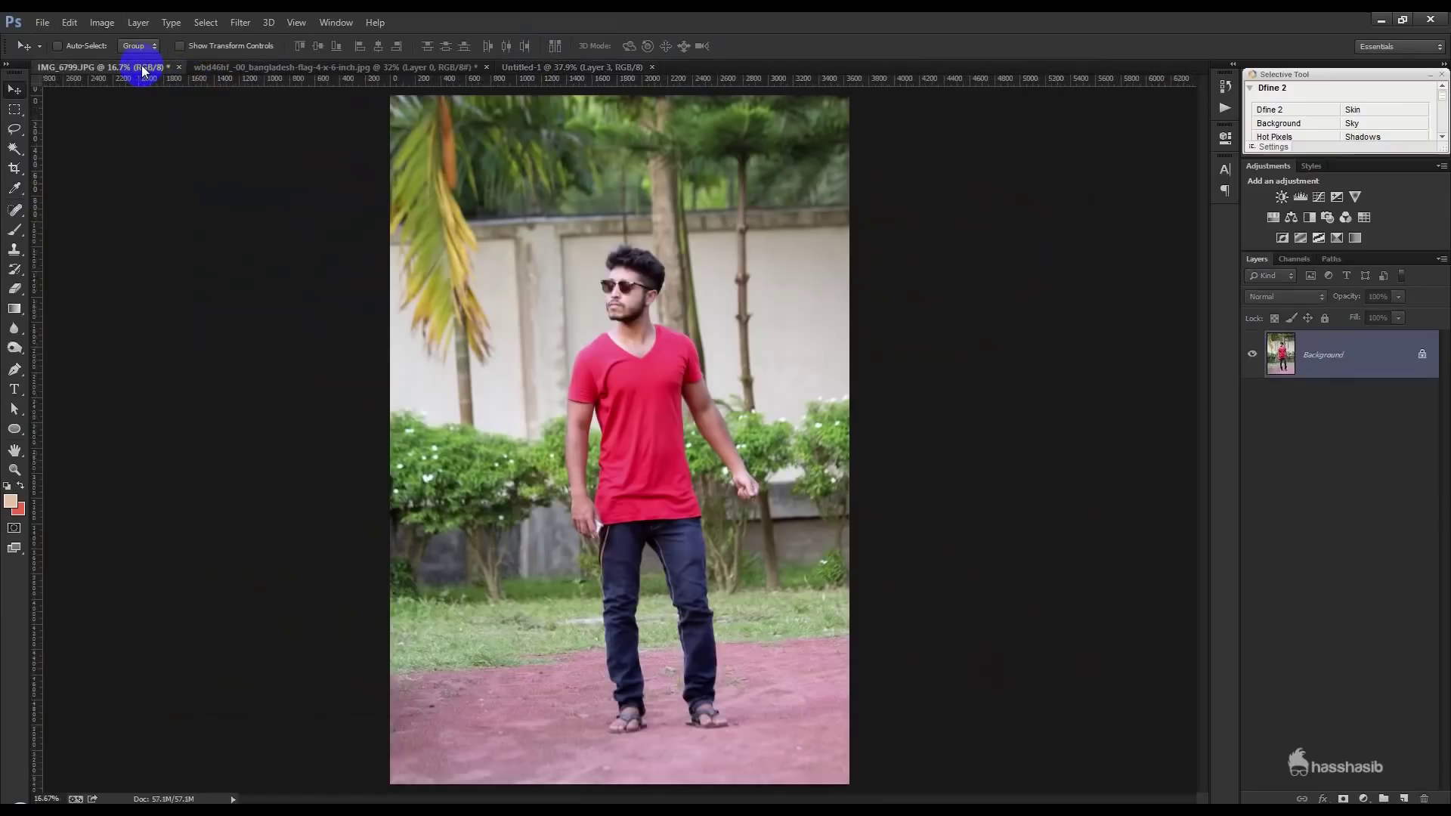
{"action": "left_click", "coordinate": [1226, 86]}
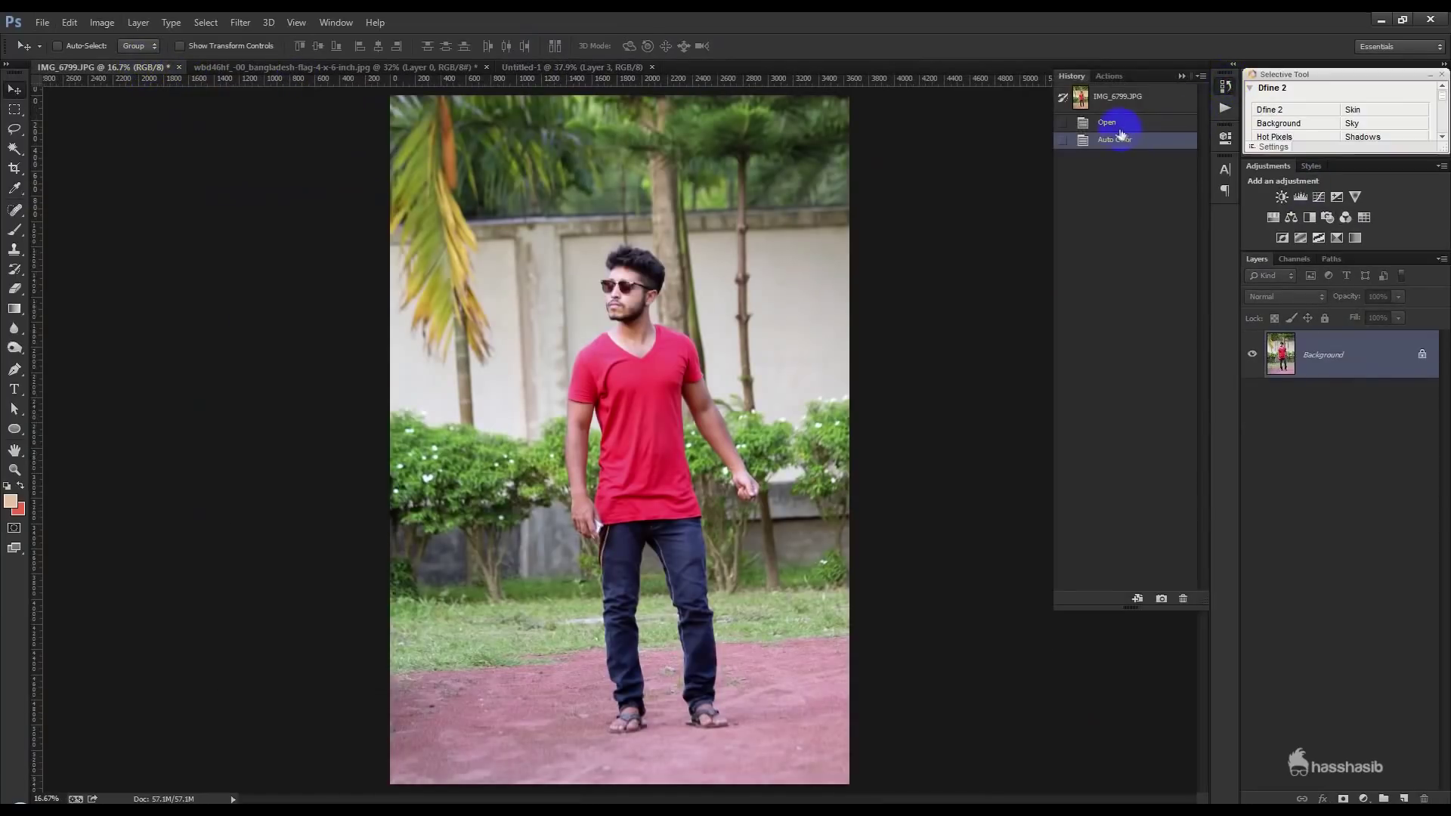
Apply a Camera Raw Filter with Highlights -52 and Shadows +47 to the red-shirt photo
{"action": "left_click", "coordinate": [1117, 125]}
{"action": "left_click", "coordinate": [1121, 139]}
{"action": "left_click", "coordinate": [241, 22]}
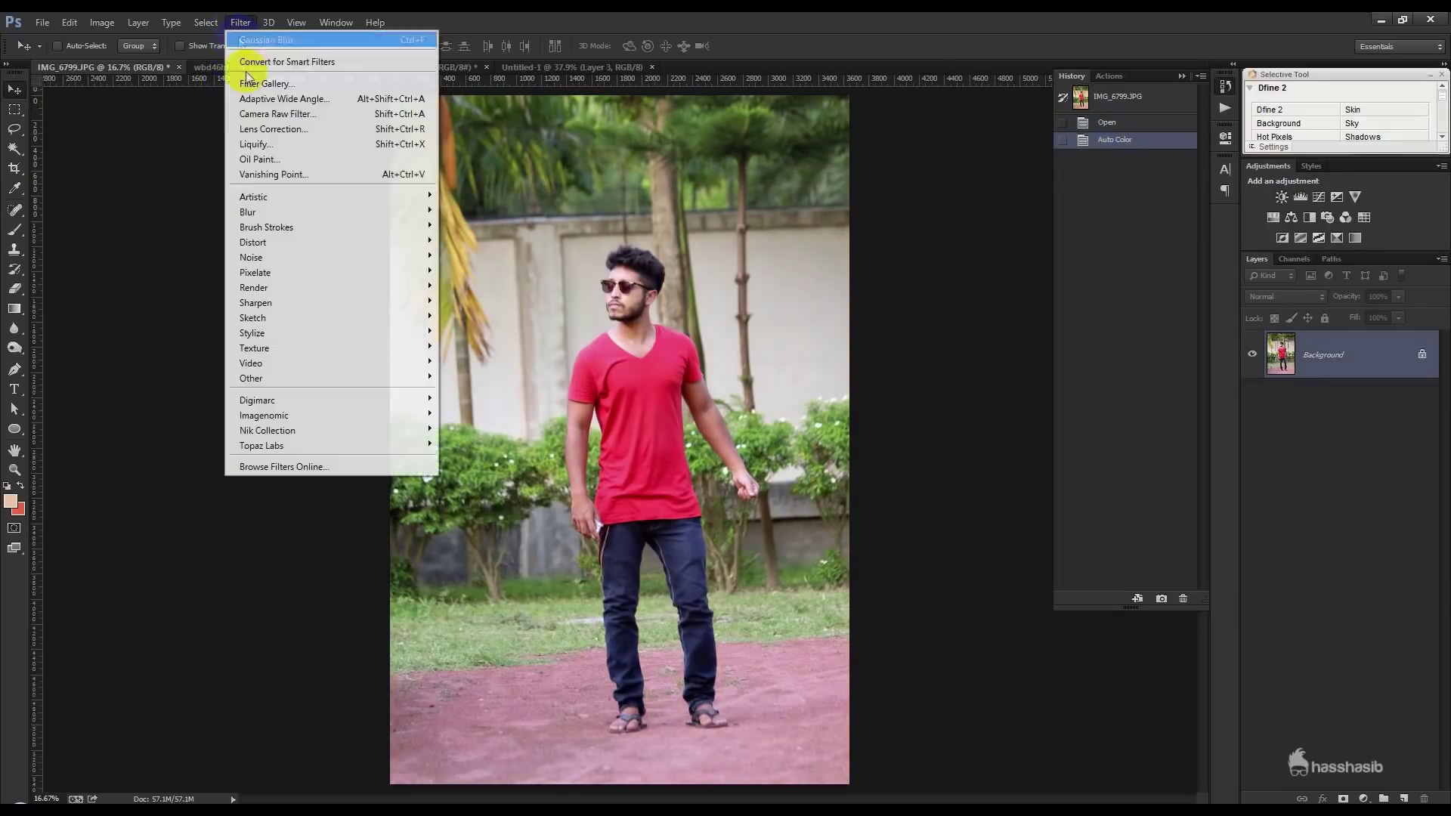
{"action": "left_click", "coordinate": [277, 114]}
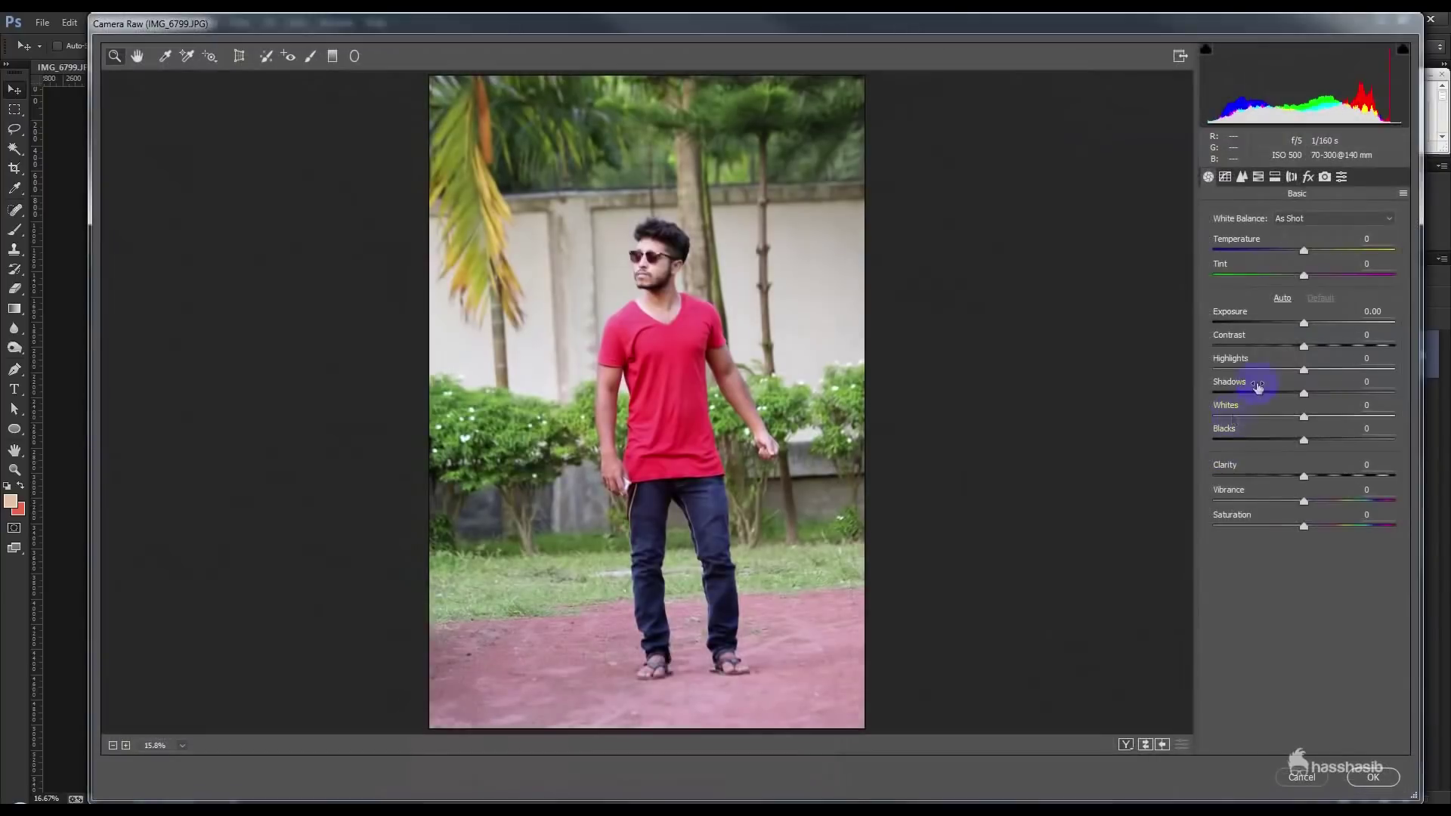
{"action": "mouse_move", "coordinate": [1209, 372]}
{"action": "left_mouse_down"}
{"action": "mouse_move", "coordinate": [1172, 368]}
{"action": "mouse_move", "coordinate": [1248, 372]}
{"action": "left_mouse_up"}
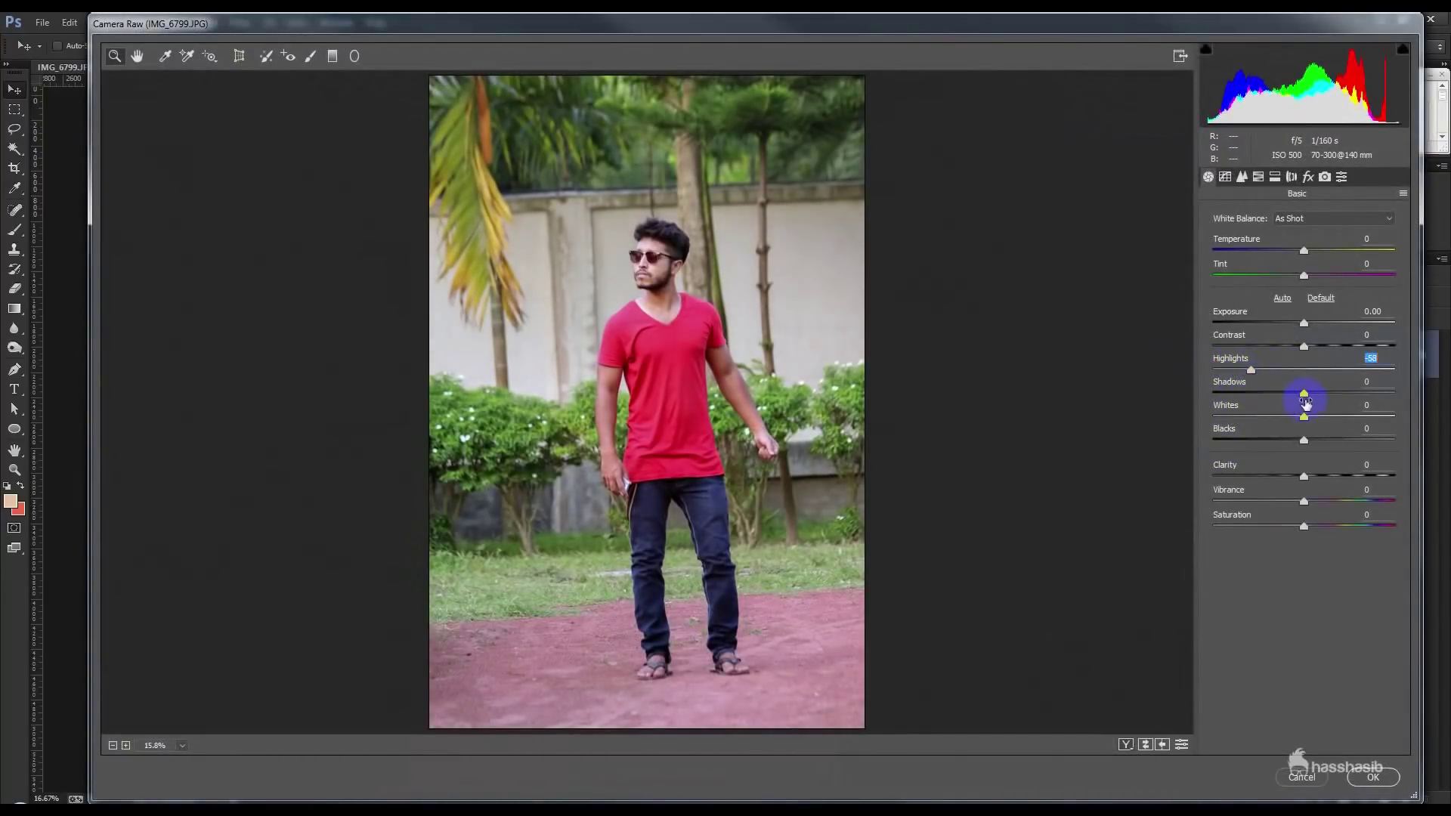
{"action": "left_click_drag", "start_coordinate": [1318, 396], "coordinate": [1357, 396]}
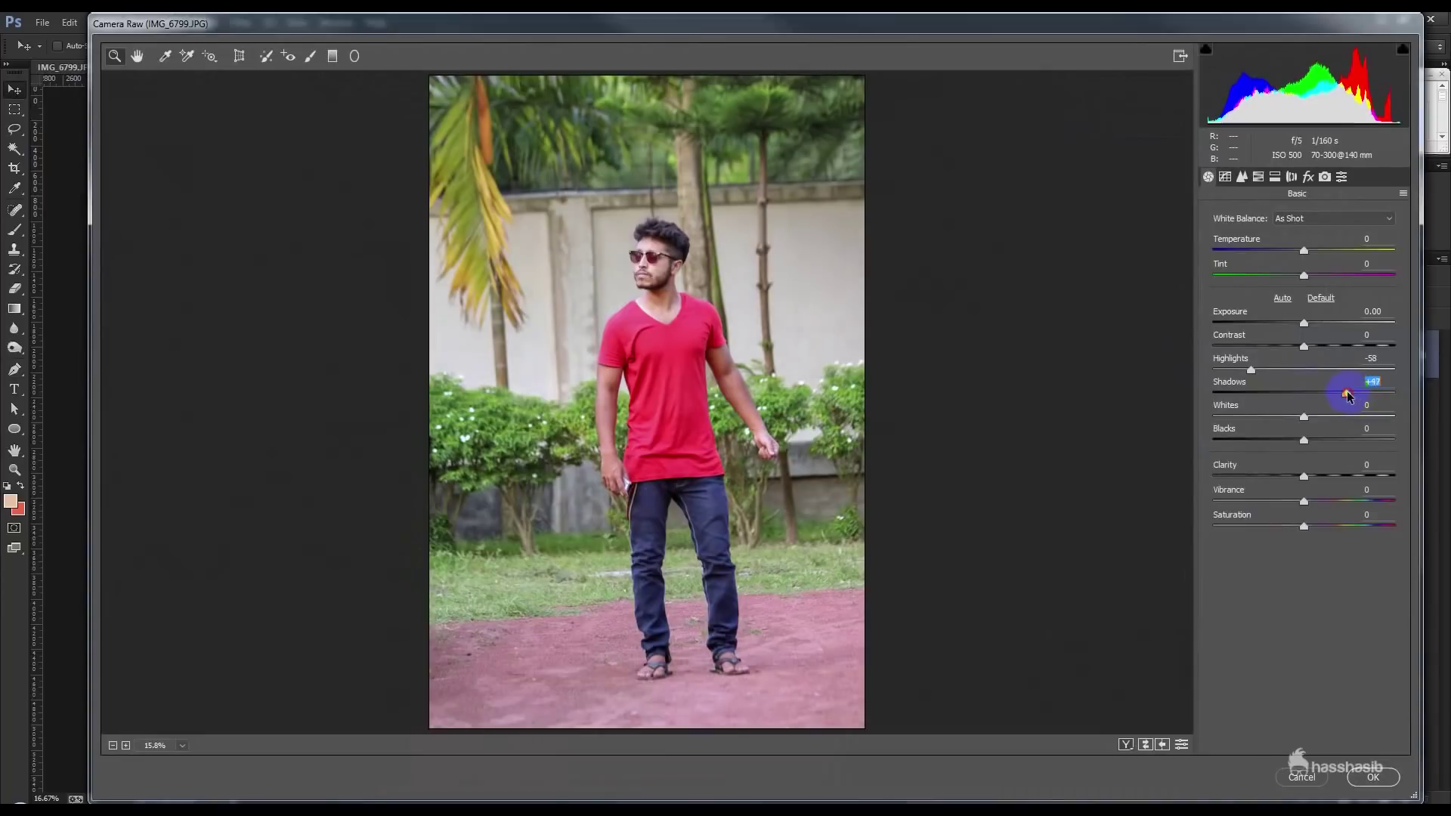
{"action": "left_click_drag", "start_coordinate": [1260, 374], "coordinate": [1261, 372]}
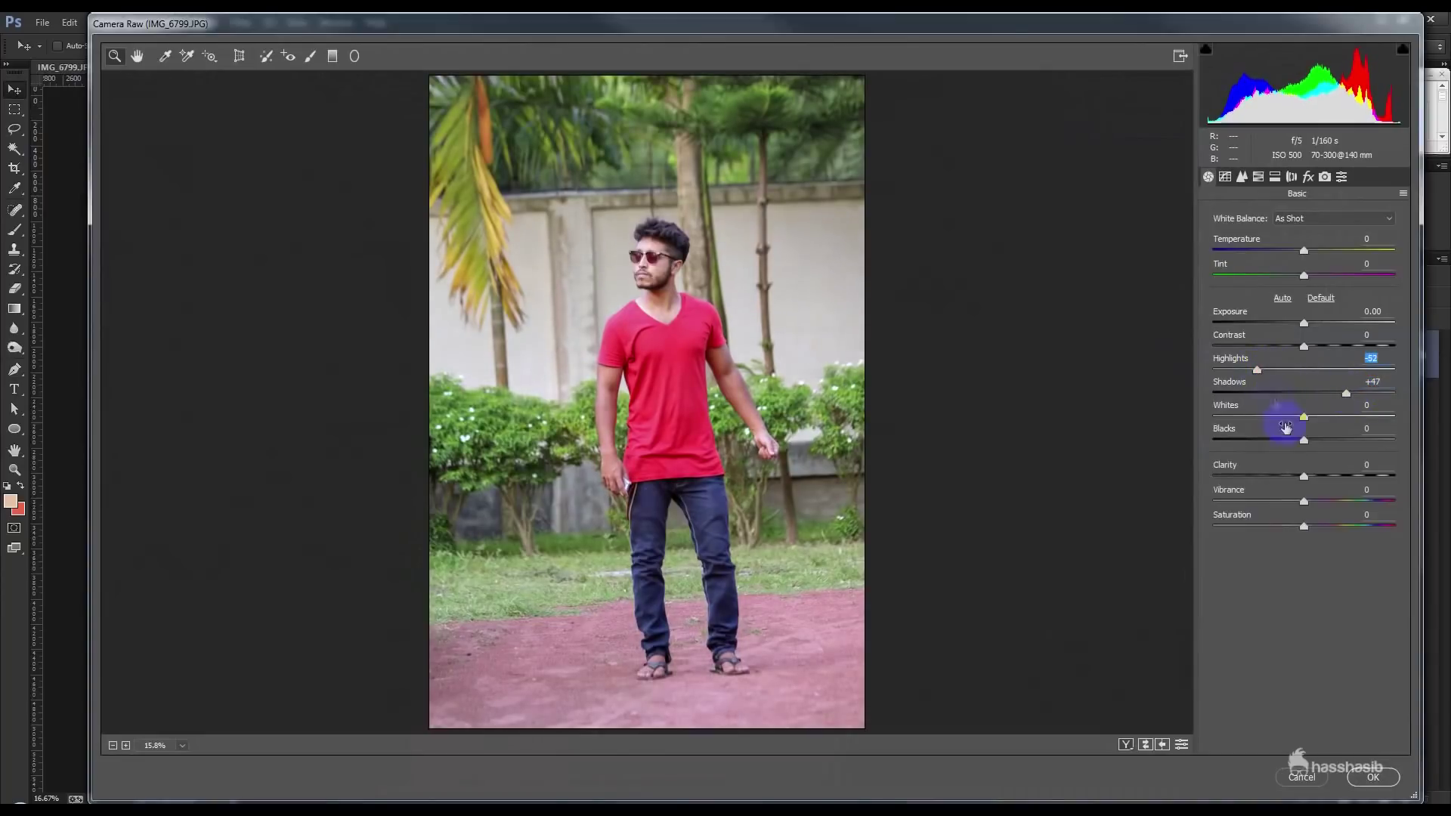
{"action": "left_click", "coordinate": [1240, 179]}
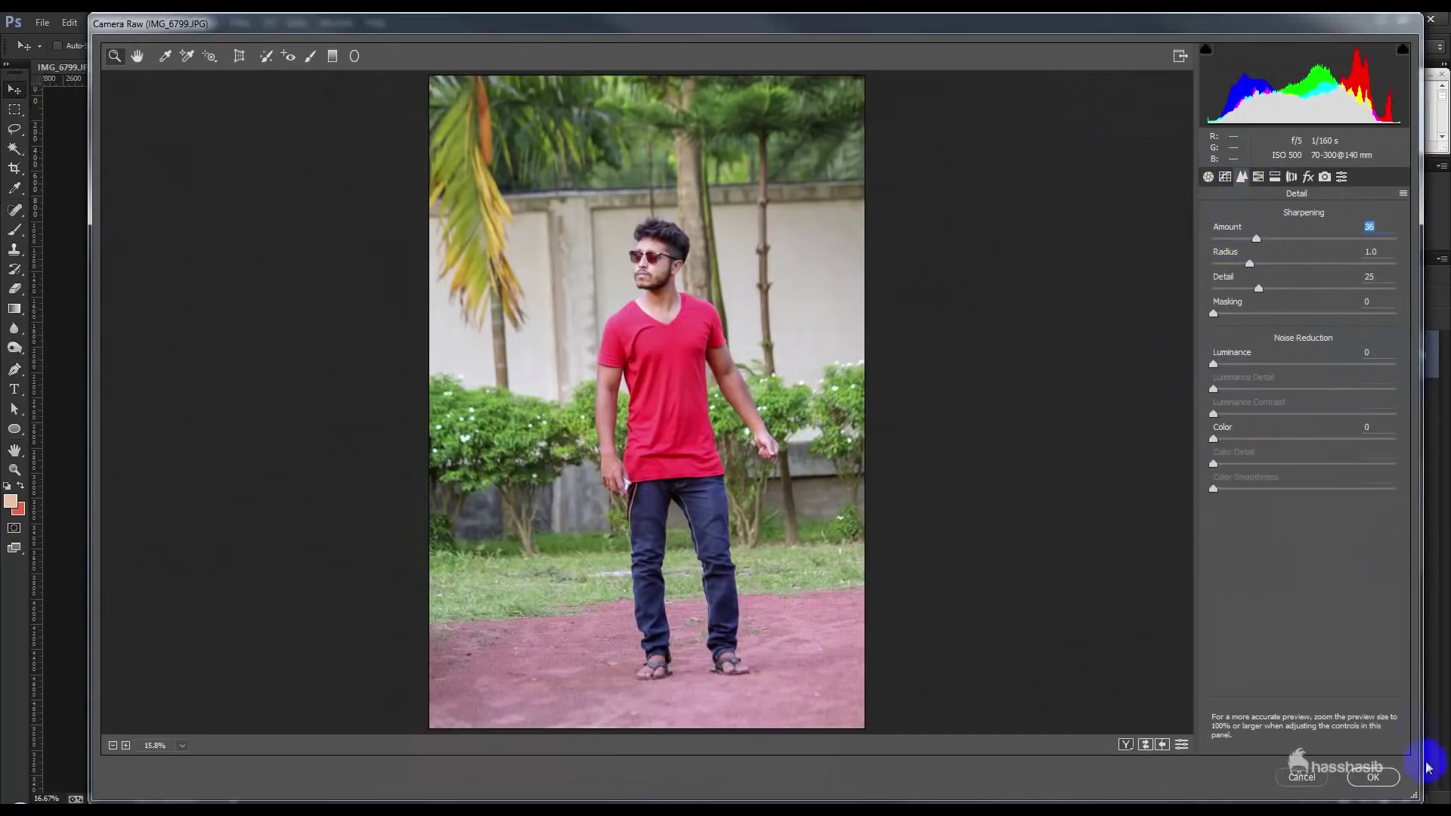
{"action": "left_click", "coordinate": [1394, 781]}
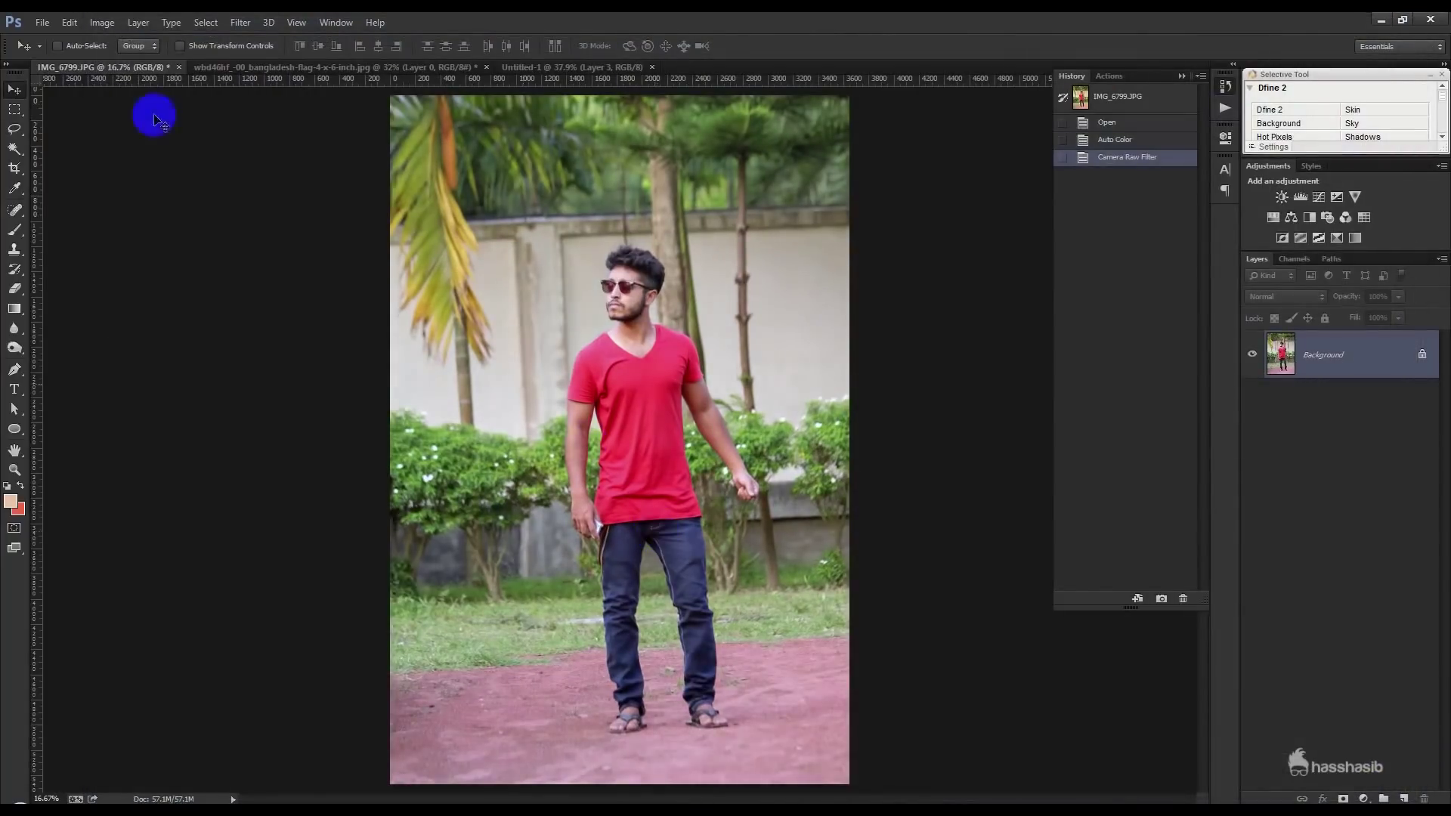
Preview Shadows/Highlights and cancel it, collapse the History panel, and select the Pen tool
{"action": "left_click", "coordinate": [103, 21]}
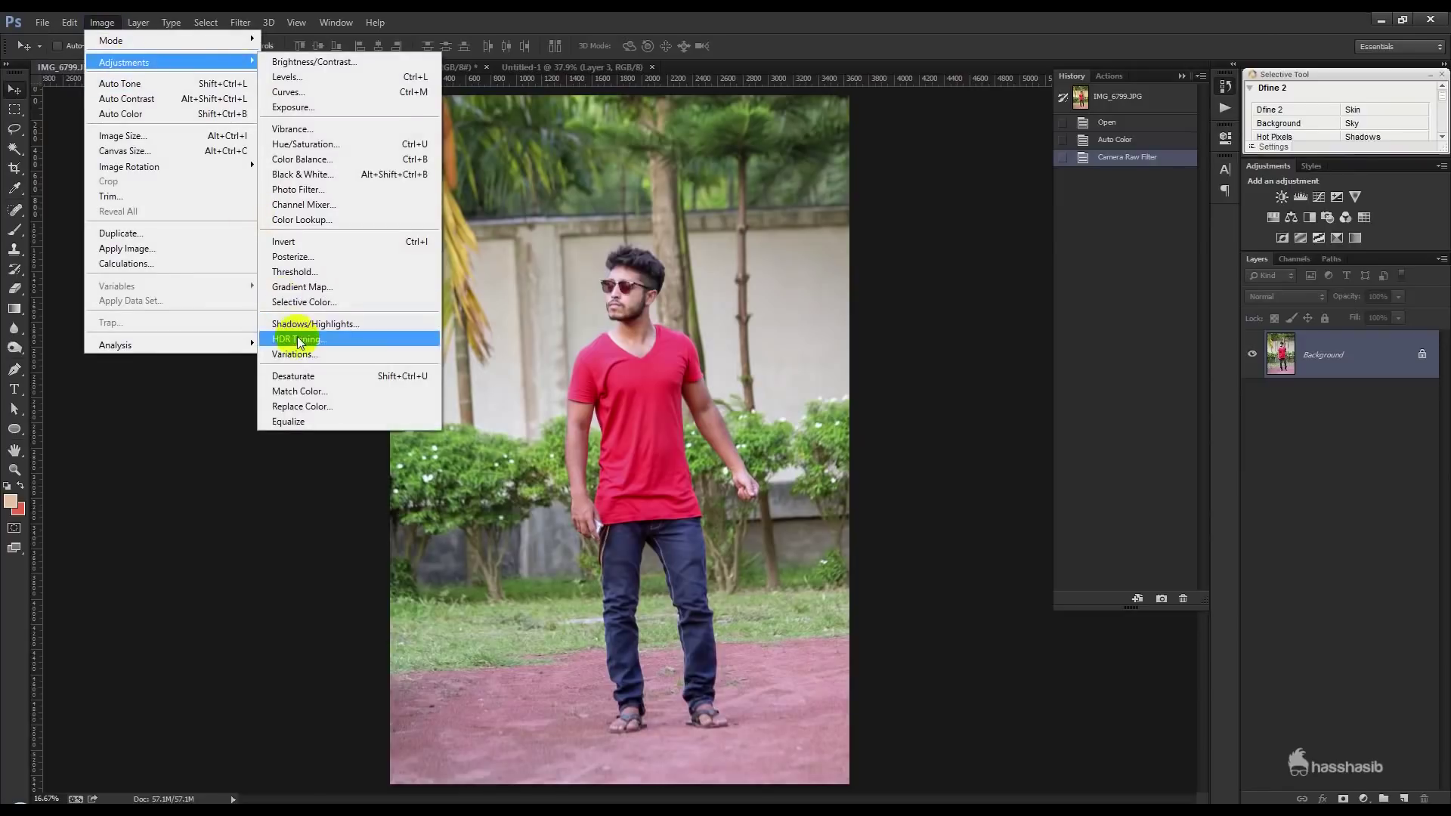
{"action": "left_click", "coordinate": [306, 323]}
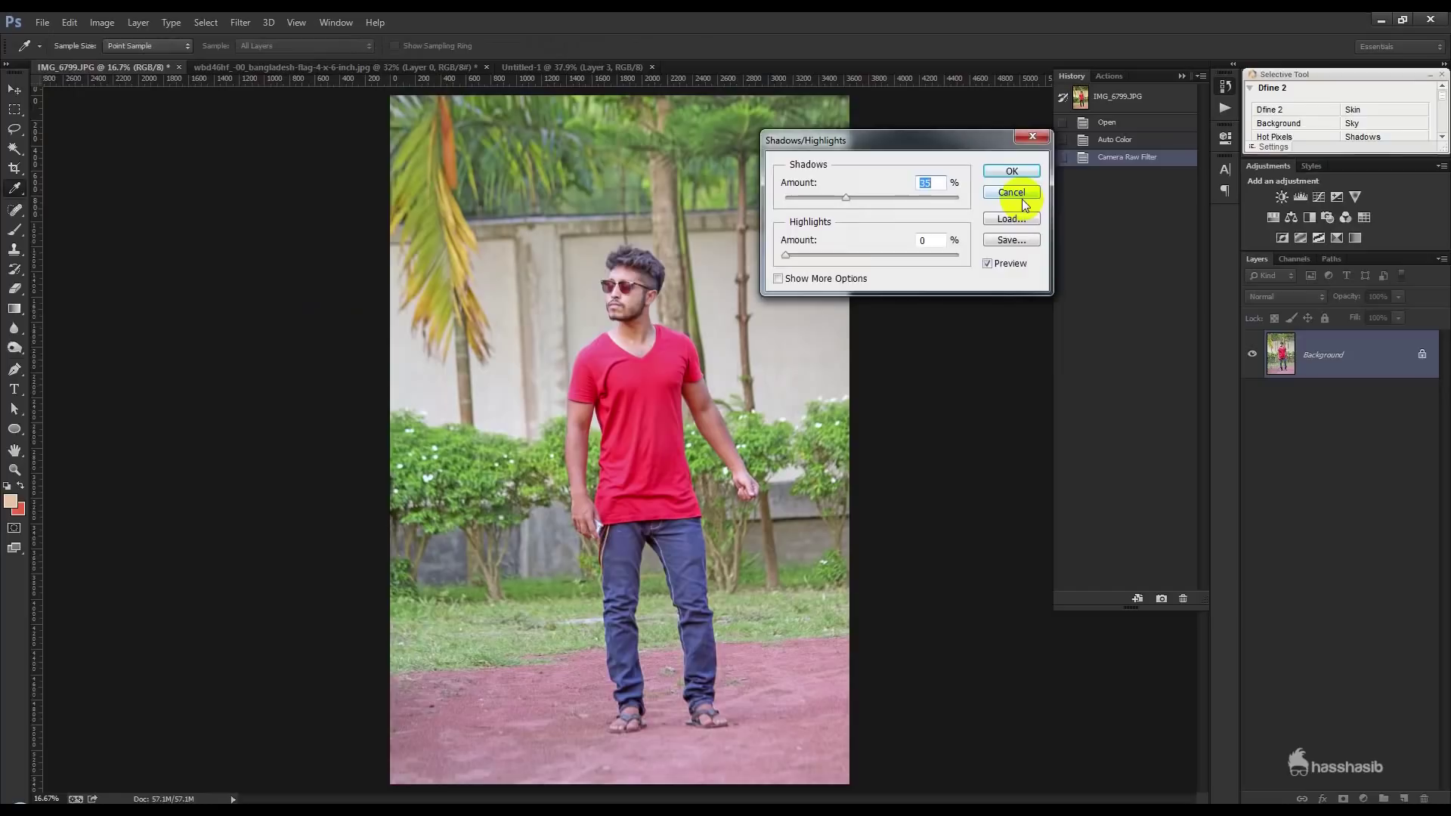
{"action": "left_click", "coordinate": [1022, 198]}
{"action": "left_click", "coordinate": [1181, 75]}
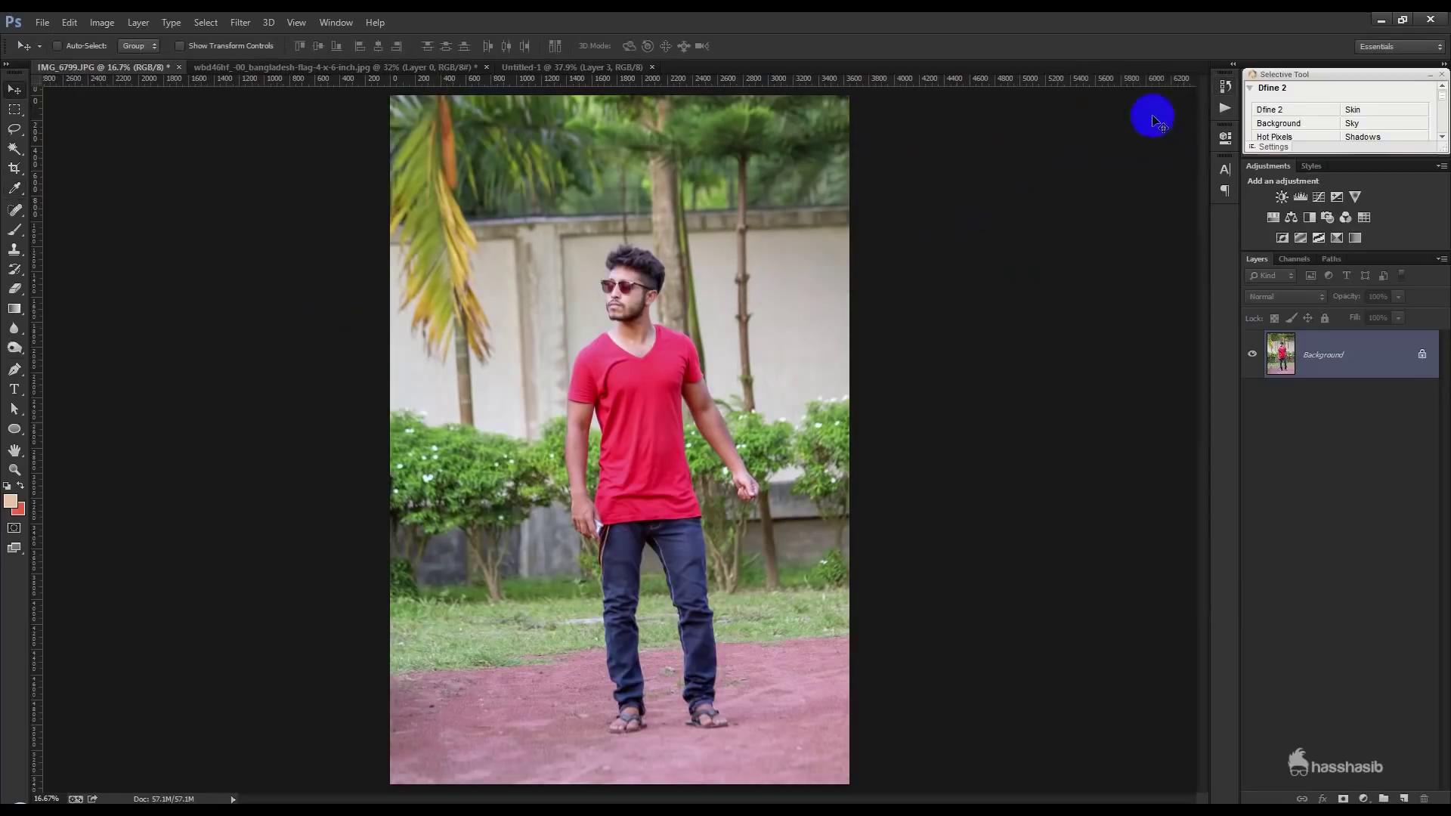
{"action": "left_click", "coordinate": [14, 369]}
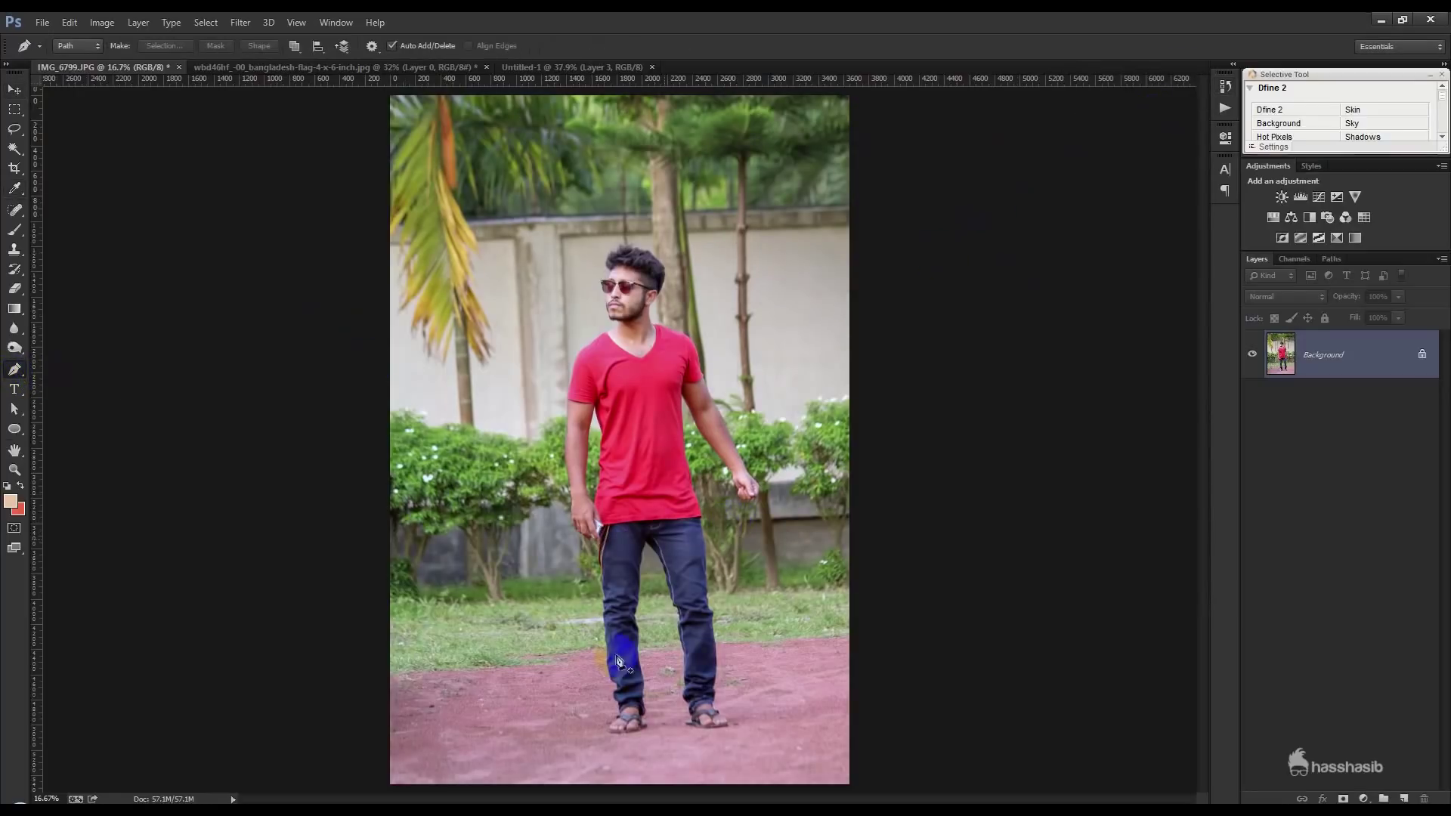
Zoom in and trace a closed Pen path around the man's whole figure, hair to sandals
{"action": "scroll", "coordinate": [647, 752], "scroll_direction": "up", "scroll_amount": 2}
{"action": "scroll", "coordinate": [642, 748], "scroll_direction": "up", "scroll_amount": 3}
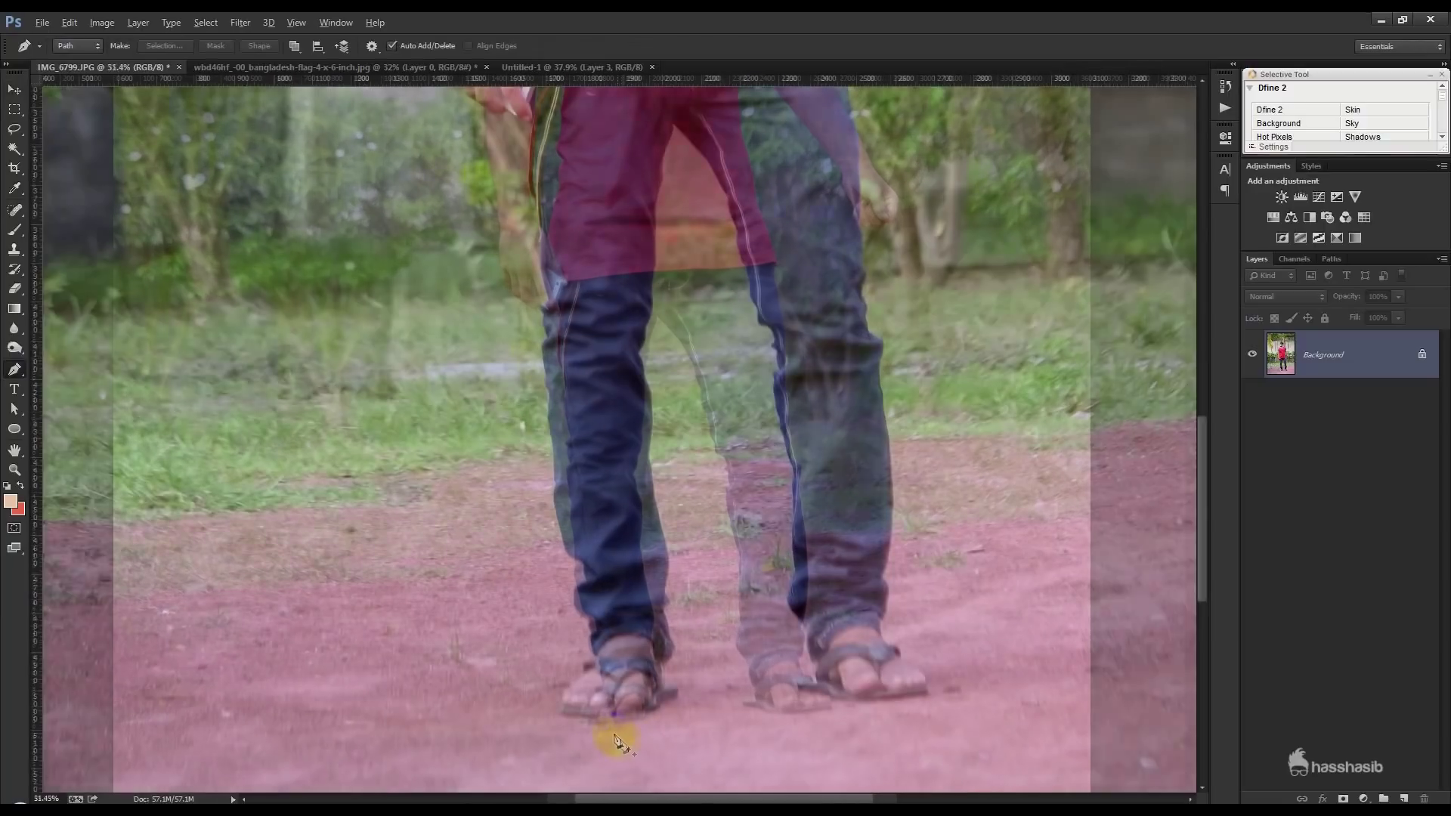
{"action": "scroll", "coordinate": [604, 737], "scroll_direction": "up", "scroll_amount": 3}
{"action": "scroll", "coordinate": [574, 726], "scroll_direction": "up", "scroll_amount": 2}
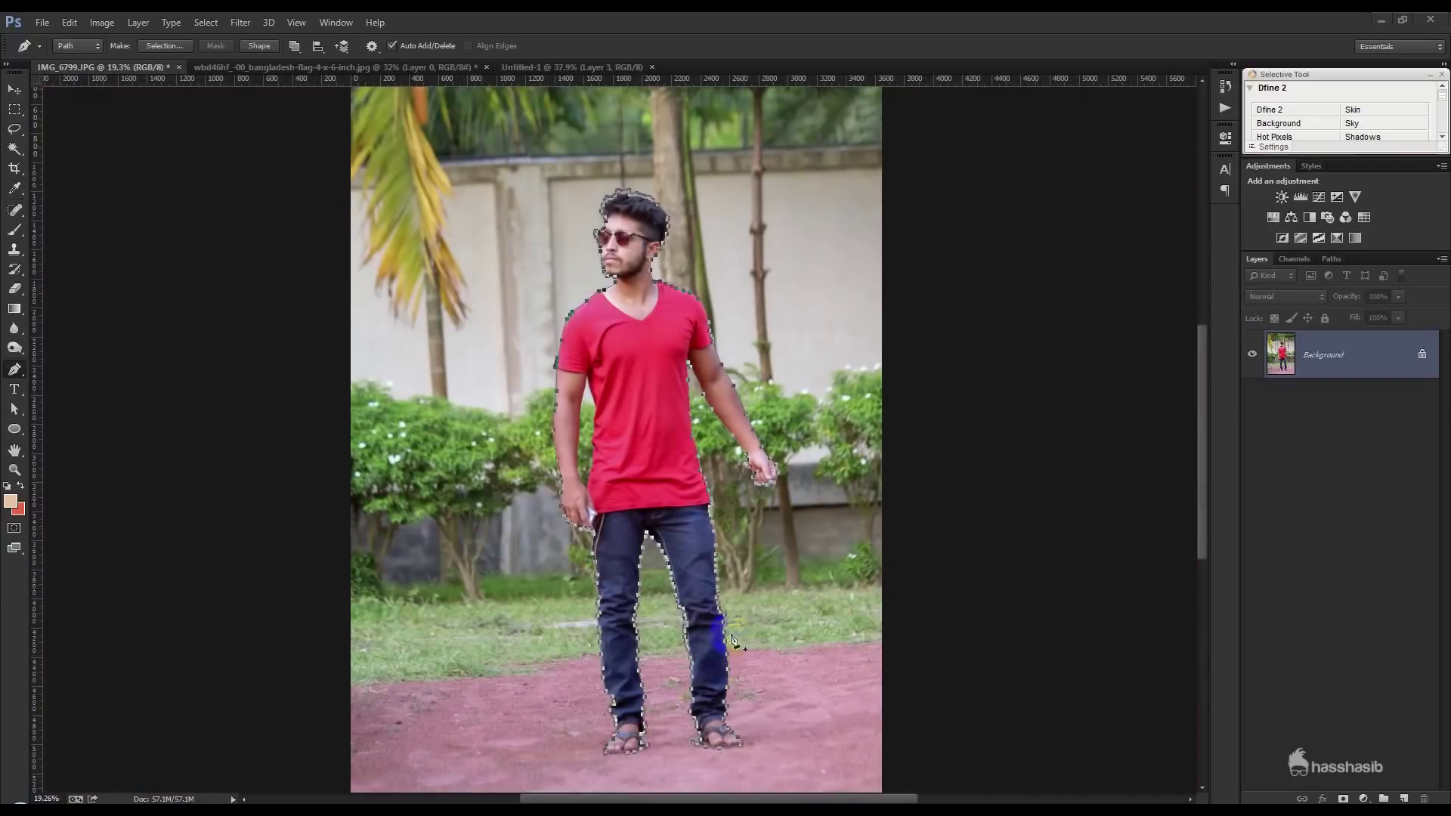
{"action": "right_click", "coordinate": [737, 631]}
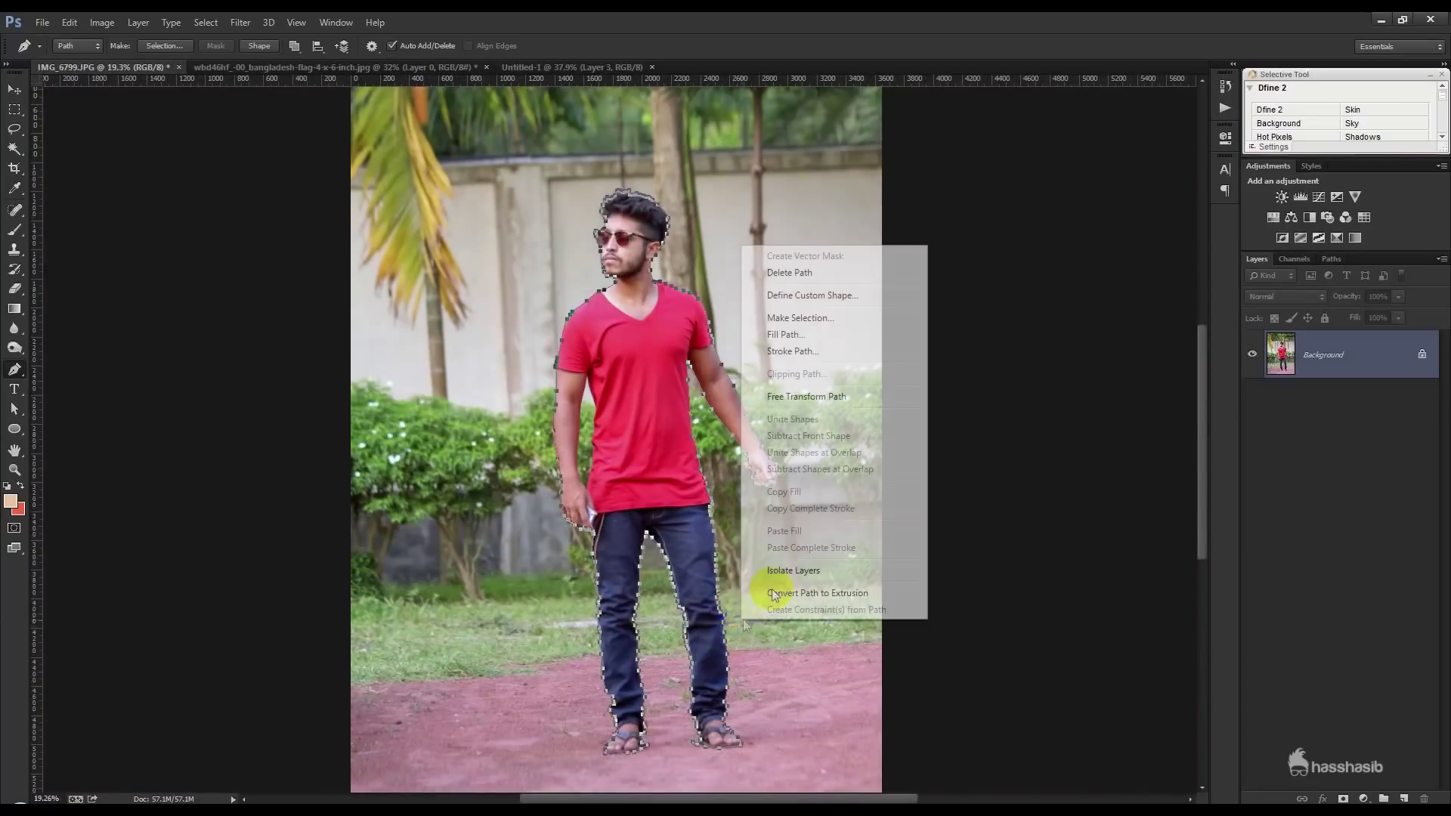
Convert the path into a selection and add a layer mask isolating the man on Layer 0
{"action": "left_click", "coordinate": [785, 314]}
{"action": "left_click", "coordinate": [790, 252]}
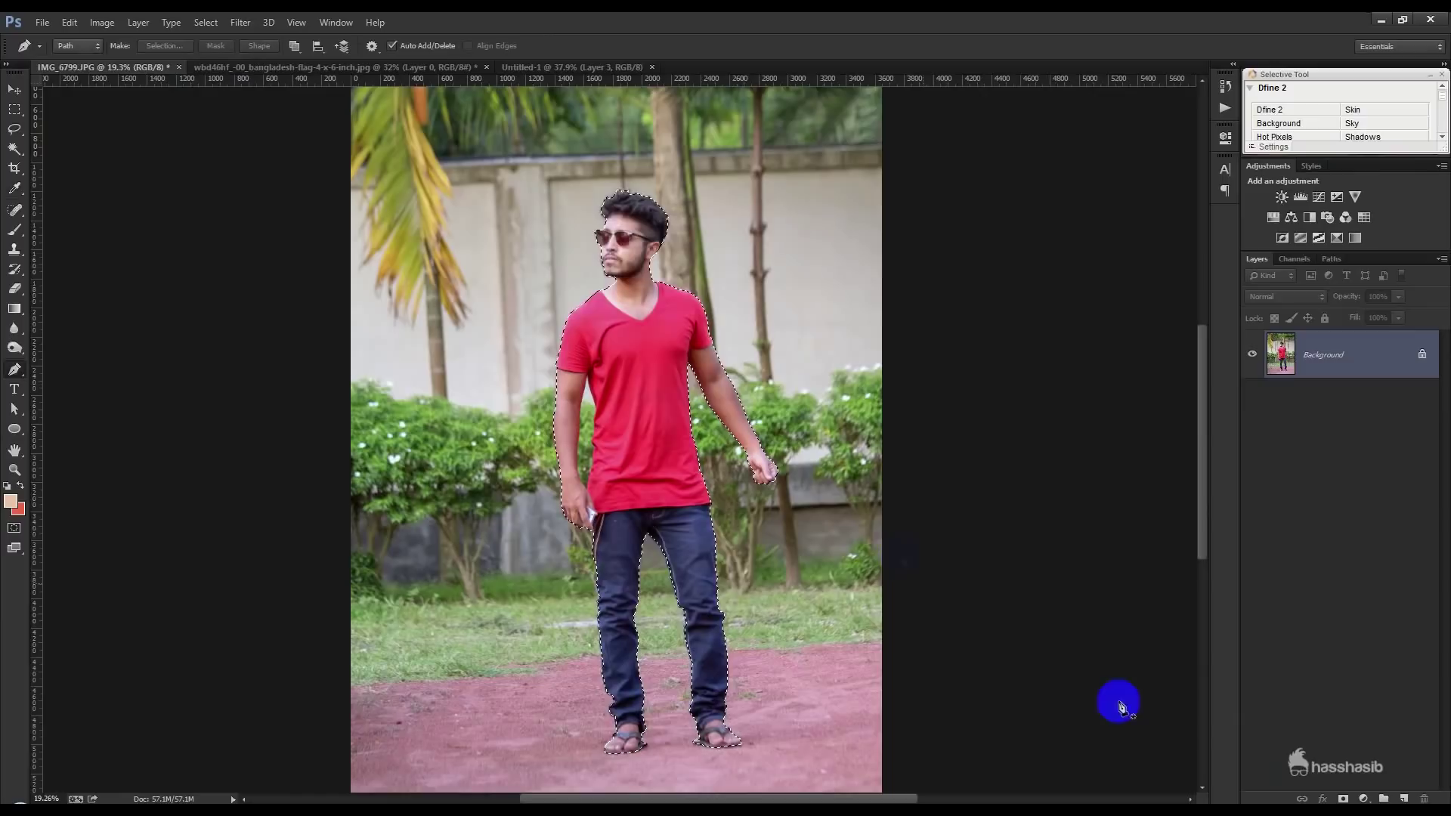
{"action": "left_click", "coordinate": [1344, 798]}
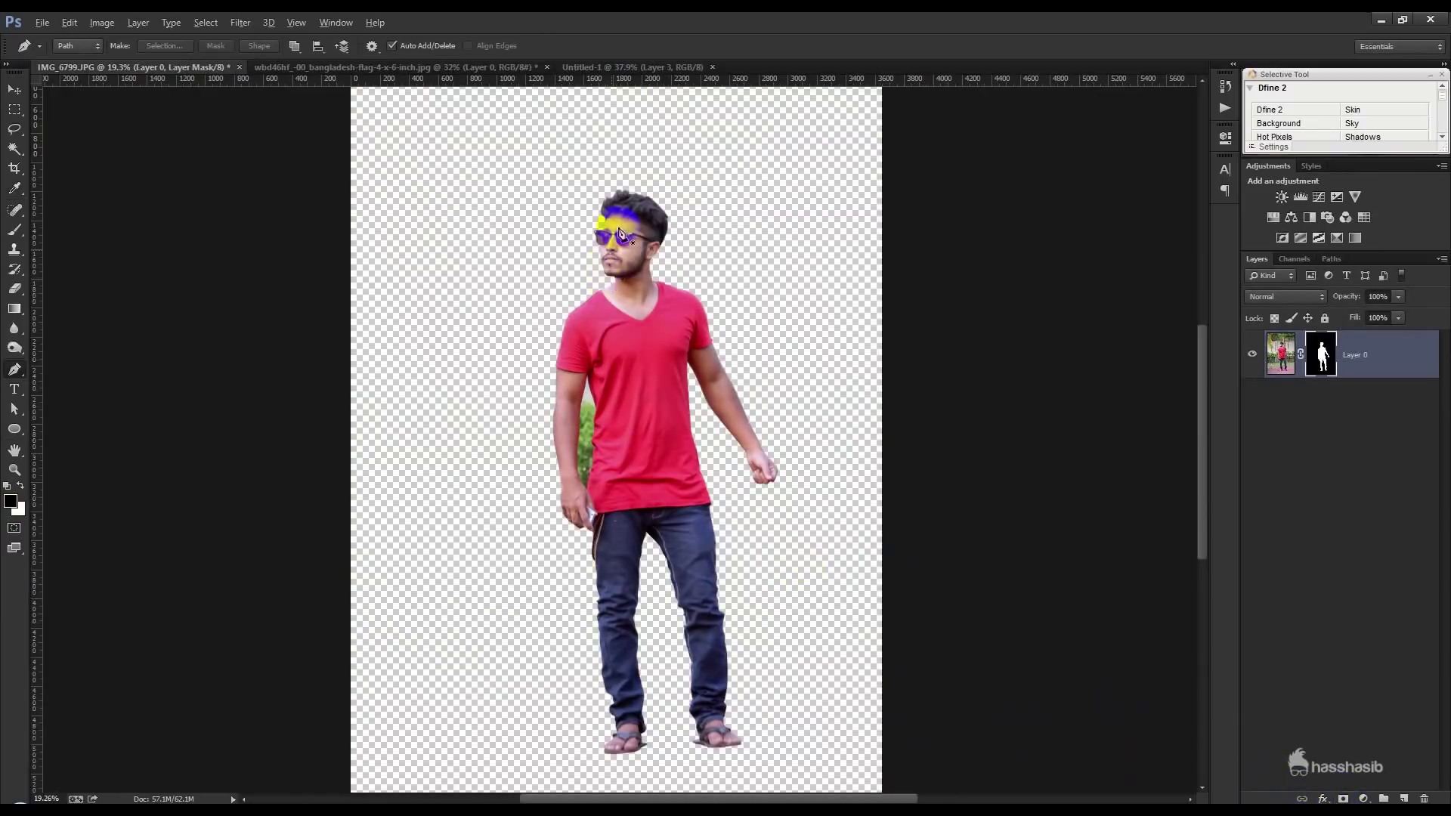
{"action": "scroll", "coordinate": [619, 226], "scroll_direction": "up", "scroll_amount": 2}
{"action": "scroll", "coordinate": [623, 189], "scroll_direction": "up", "scroll_amount": 3}
{"action": "right_click", "coordinate": [1320, 361]}
Refine Mask by painting Refine Radius over the hair and chin edges, then apply it
{"action": "left_click", "coordinate": [1323, 486]}
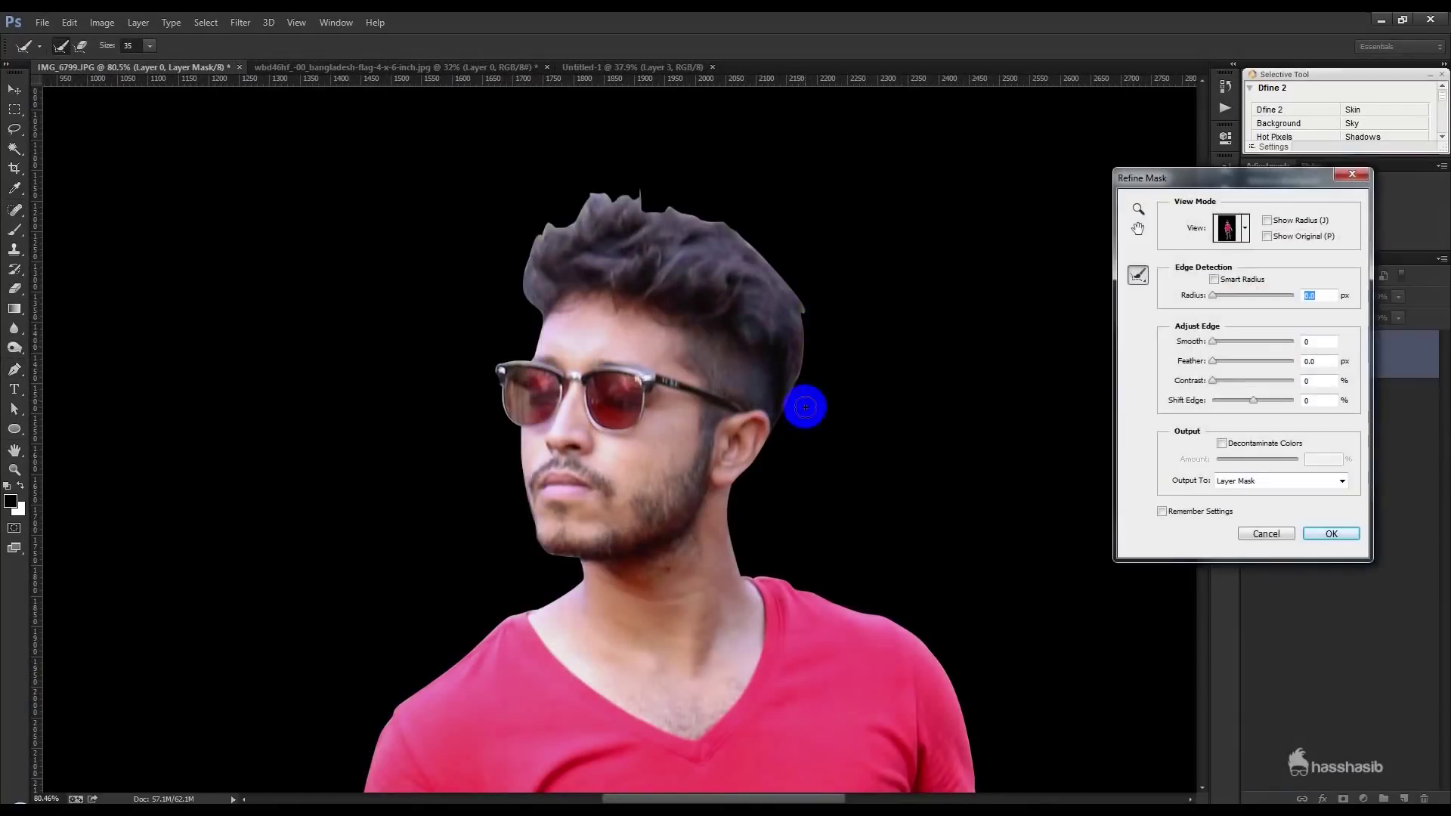
{"action": "mouse_move", "coordinate": [782, 424]}
{"action": "left_mouse_down"}
{"action": "mouse_move", "coordinate": [806, 304]}
{"action": "mouse_move", "coordinate": [718, 214]}
{"action": "mouse_move", "coordinate": [630, 186]}
{"action": "mouse_move", "coordinate": [577, 201]}
{"action": "mouse_move", "coordinate": [596, 178]}
{"action": "mouse_move", "coordinate": [621, 200]}
{"action": "mouse_move", "coordinate": [534, 227]}
{"action": "mouse_move", "coordinate": [519, 284]}
{"action": "mouse_move", "coordinate": [541, 333]}
{"action": "left_mouse_up"}
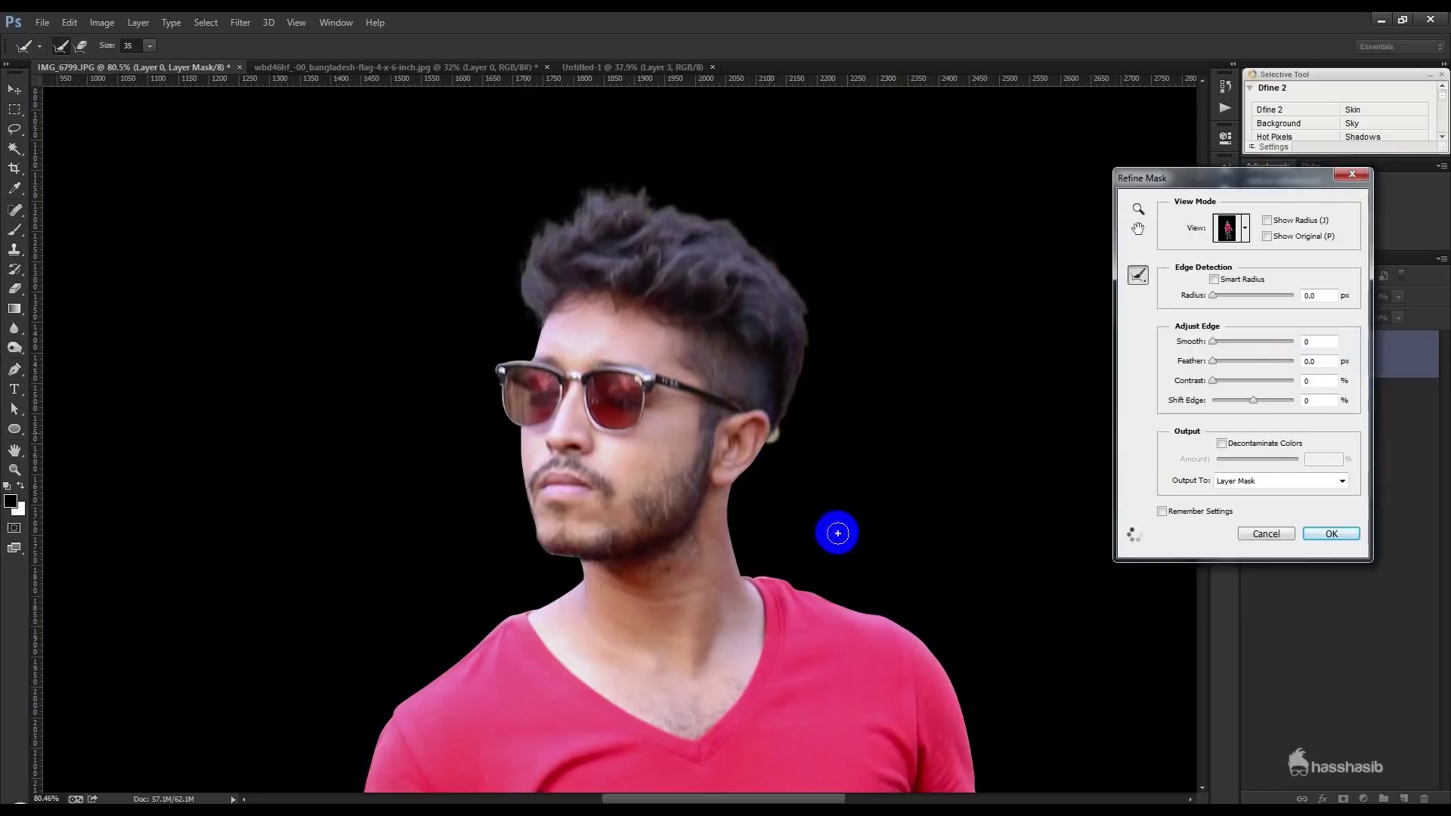
{"action": "left_click", "coordinate": [547, 560]}
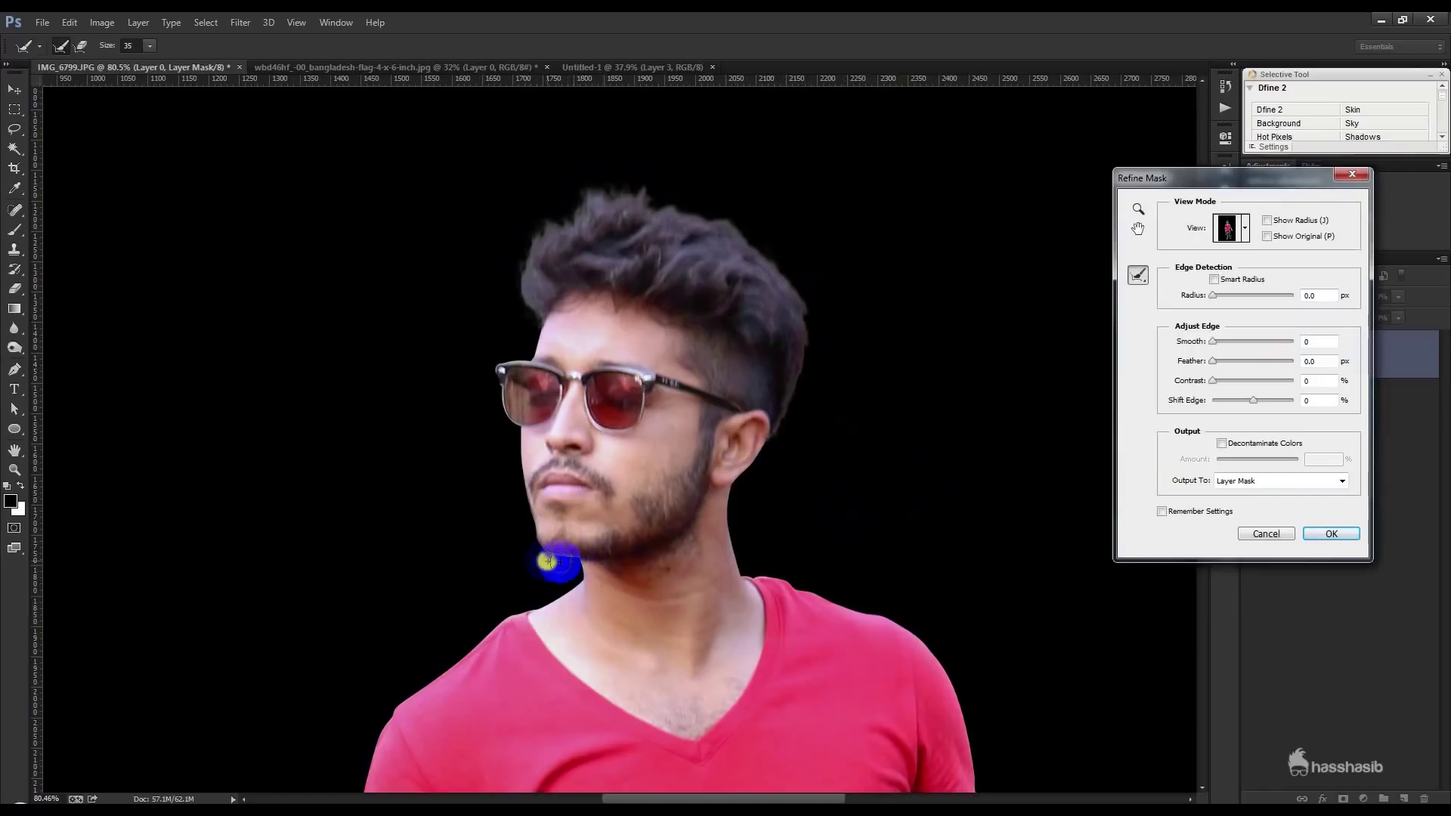
{"action": "mouse_move", "coordinate": [574, 564]}
{"action": "left_mouse_down"}
{"action": "mouse_move", "coordinate": [526, 544]}
{"action": "mouse_move", "coordinate": [506, 428]}
{"action": "left_mouse_up"}
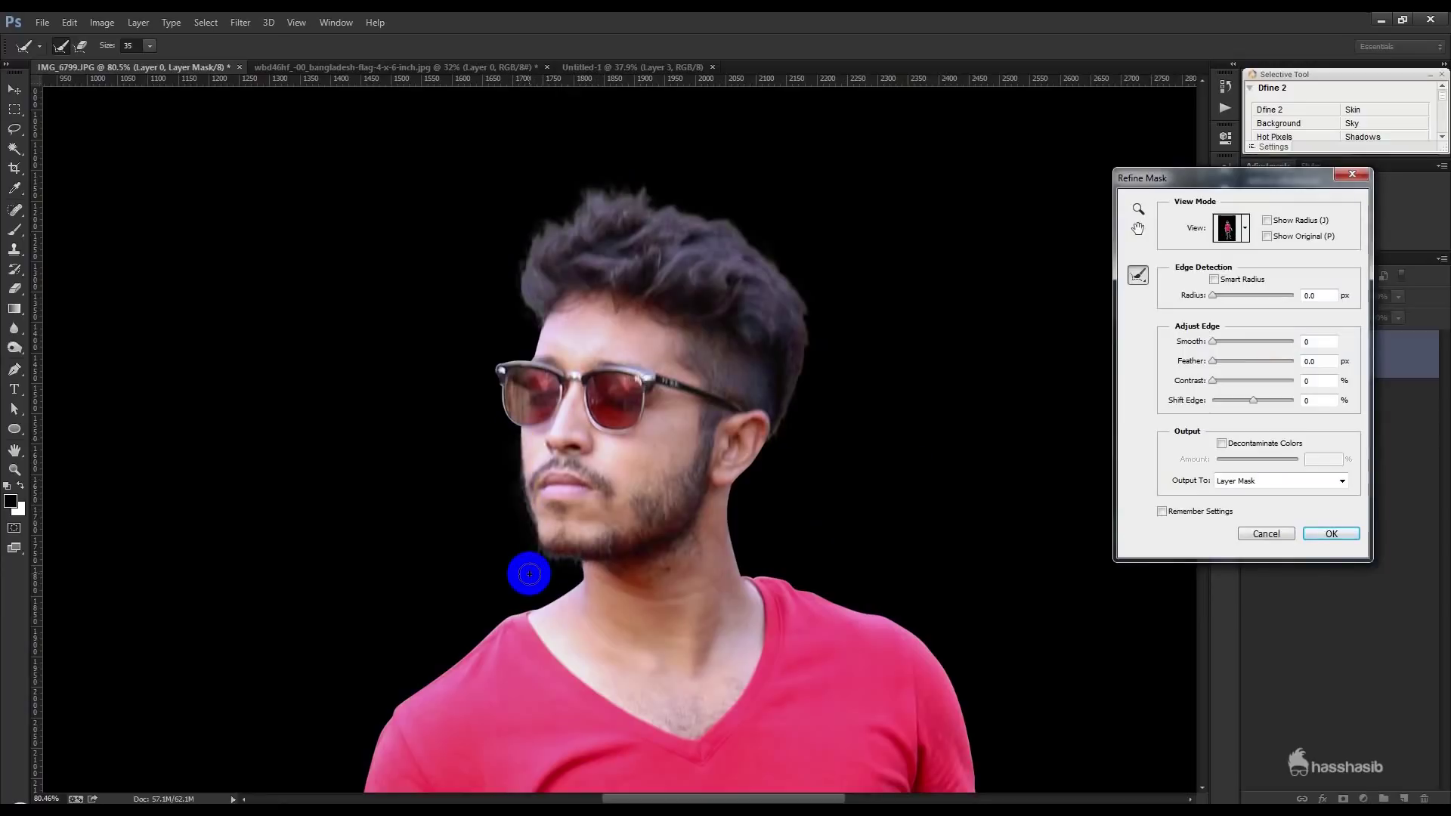
{"action": "left_click", "coordinate": [1330, 532]}
Drag the cut-out man into the landscape document and convert Layer 4 to a smart object
{"action": "key", "text": "p"}
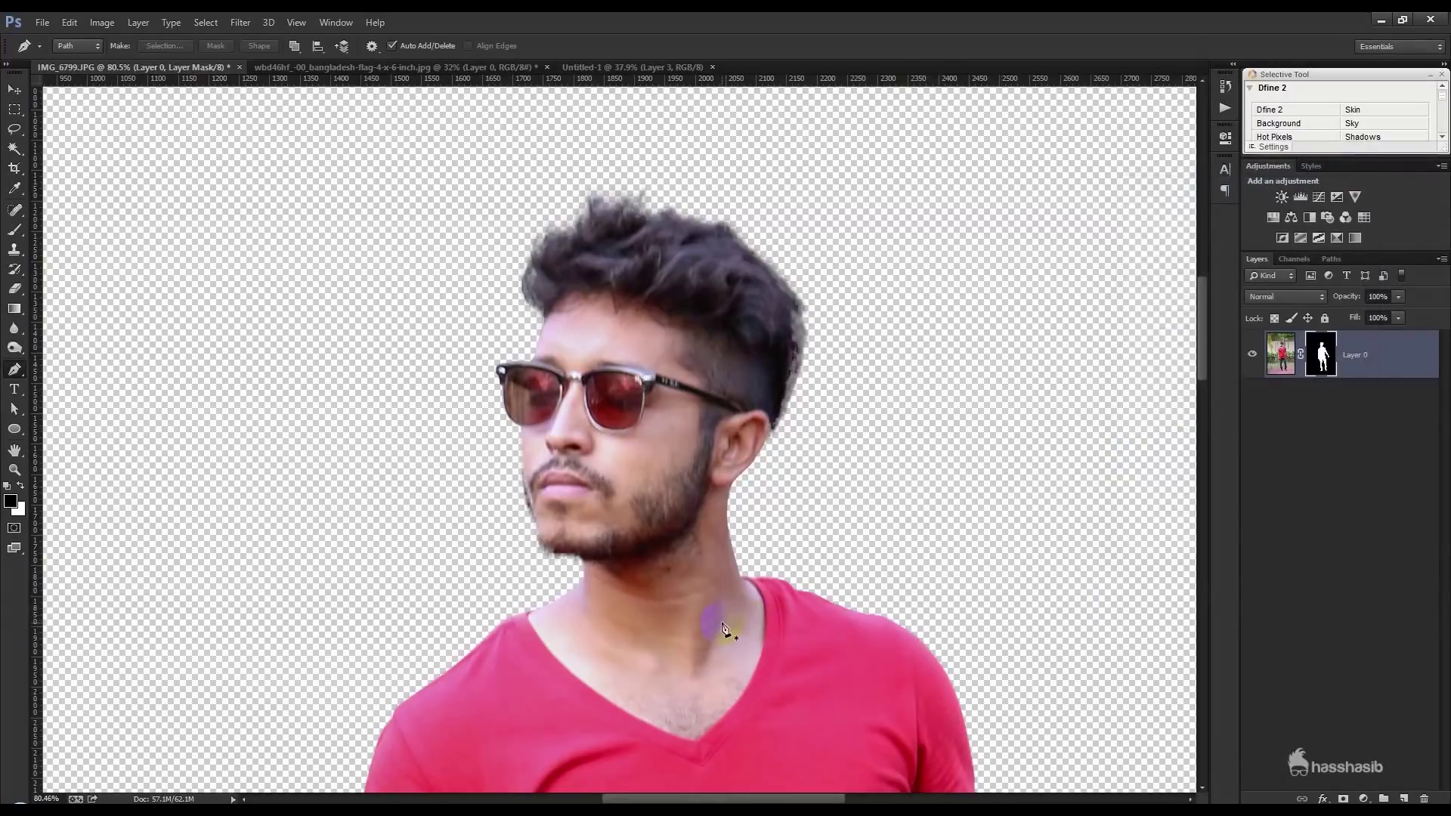
{"action": "scroll", "coordinate": [722, 627], "scroll_direction": "down", "scroll_amount": 5}
{"action": "scroll", "coordinate": [597, 491], "scroll_direction": "up", "scroll_amount": 3}
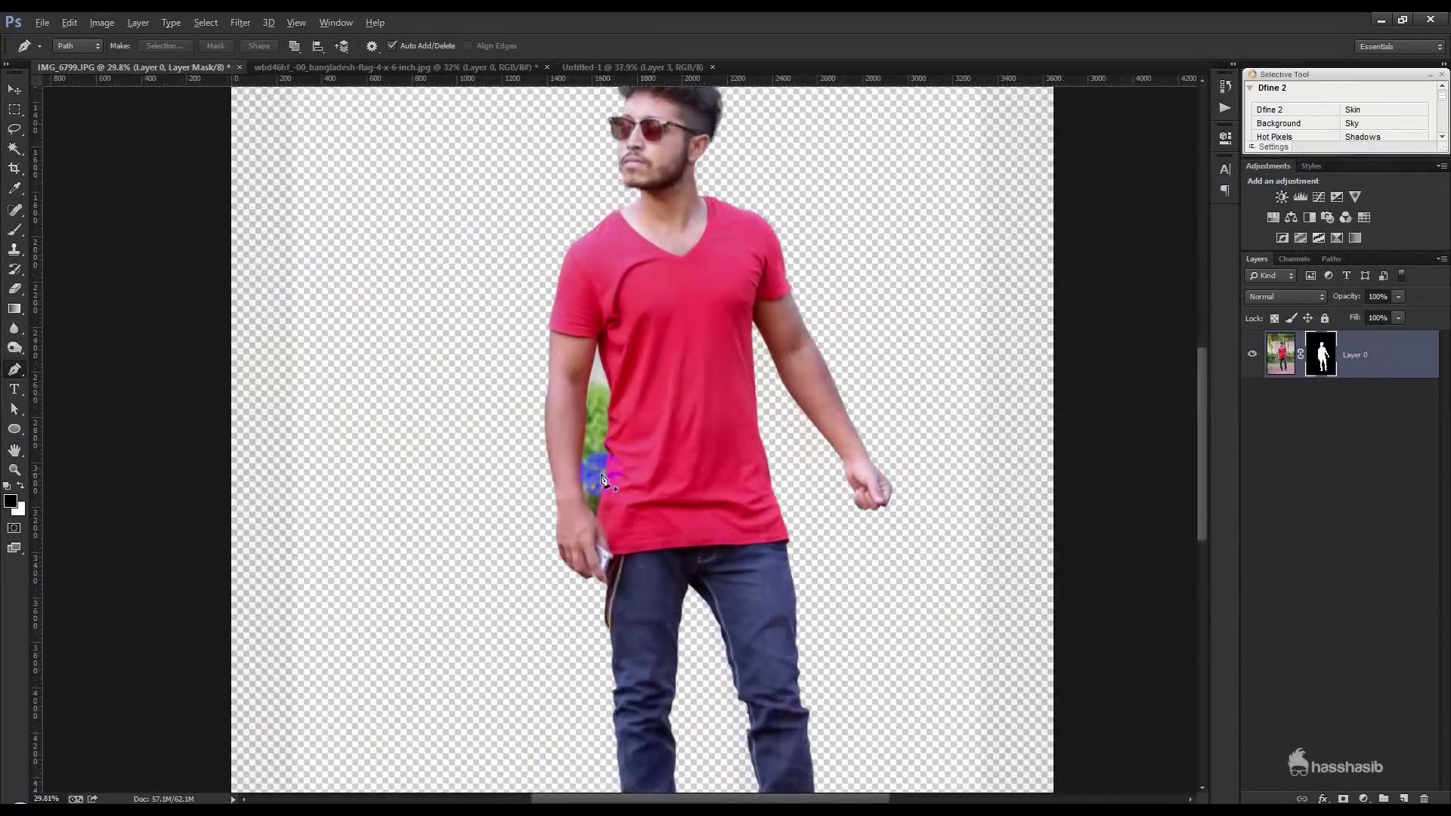
{"action": "scroll", "coordinate": [604, 480], "scroll_direction": "up", "scroll_amount": 3}
{"action": "scroll", "coordinate": [602, 499], "scroll_direction": "up", "scroll_amount": 2}
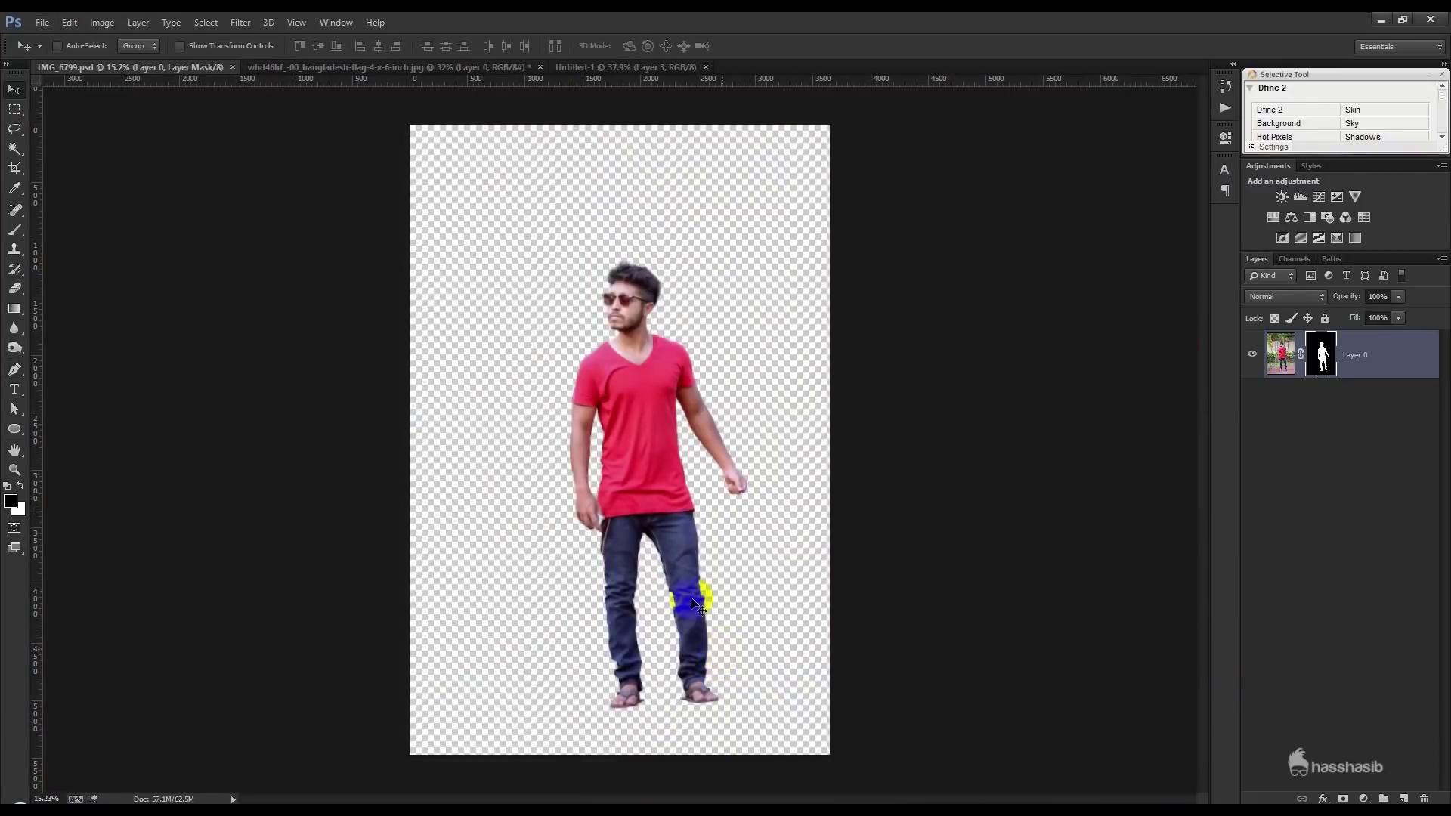
{"action": "mouse_move", "coordinate": [648, 456]}
{"action": "left_mouse_down"}
{"action": "mouse_move", "coordinate": [578, 69]}
{"action": "mouse_move", "coordinate": [659, 347]}
{"action": "left_mouse_up"}
{"action": "right_click", "coordinate": [1365, 359]}
{"action": "left_click", "coordinate": [1234, 292]}
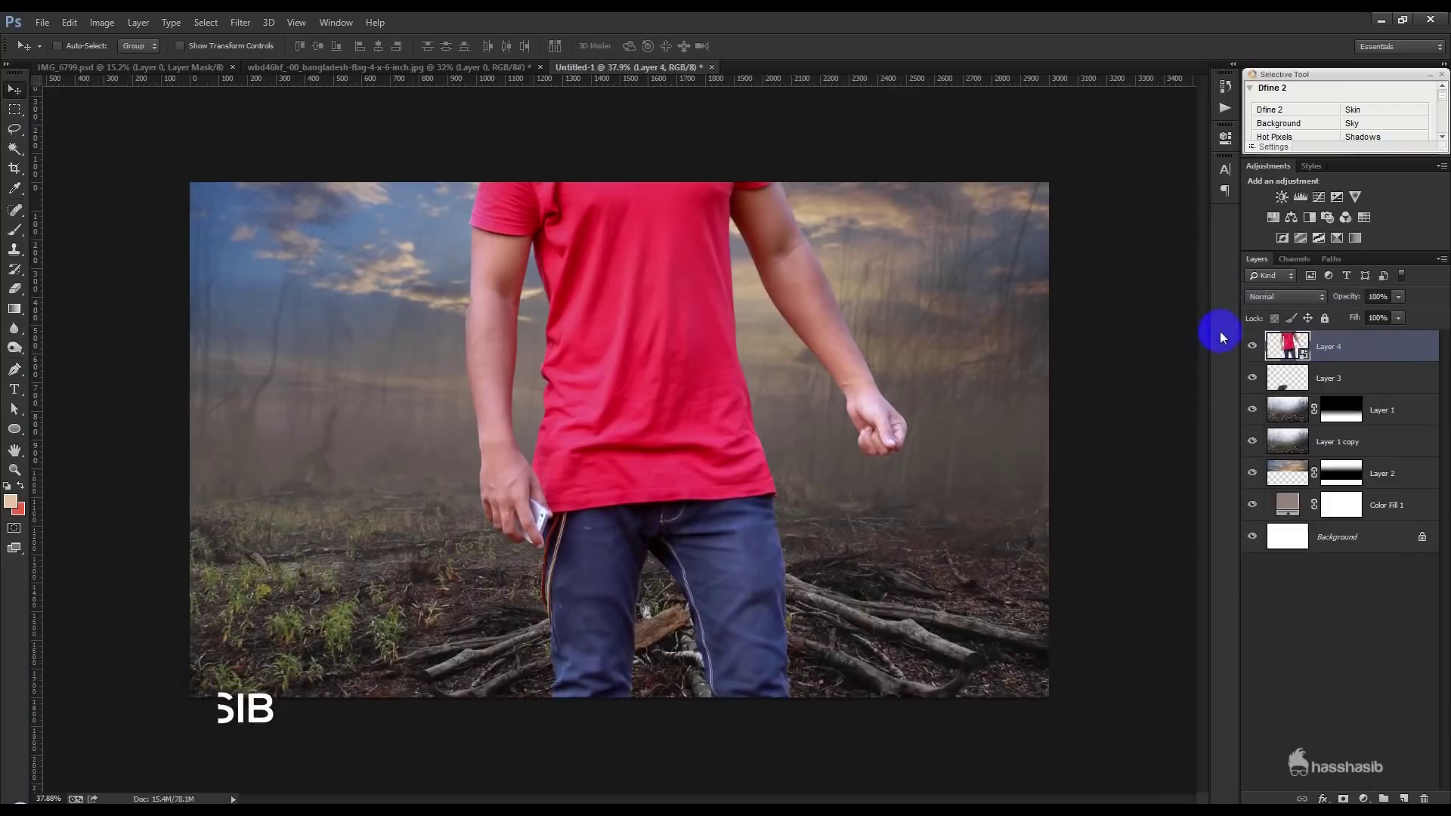
Free-transform the figure to about 35% and position him standing on the central logs
{"action": "key", "text": "ctrl+t"}
{"action": "left_click_drag", "start_coordinate": [215, 46], "coordinate": [176, 75]}
{"action": "left_click_drag", "start_coordinate": [605, 402], "coordinate": [555, 394]}
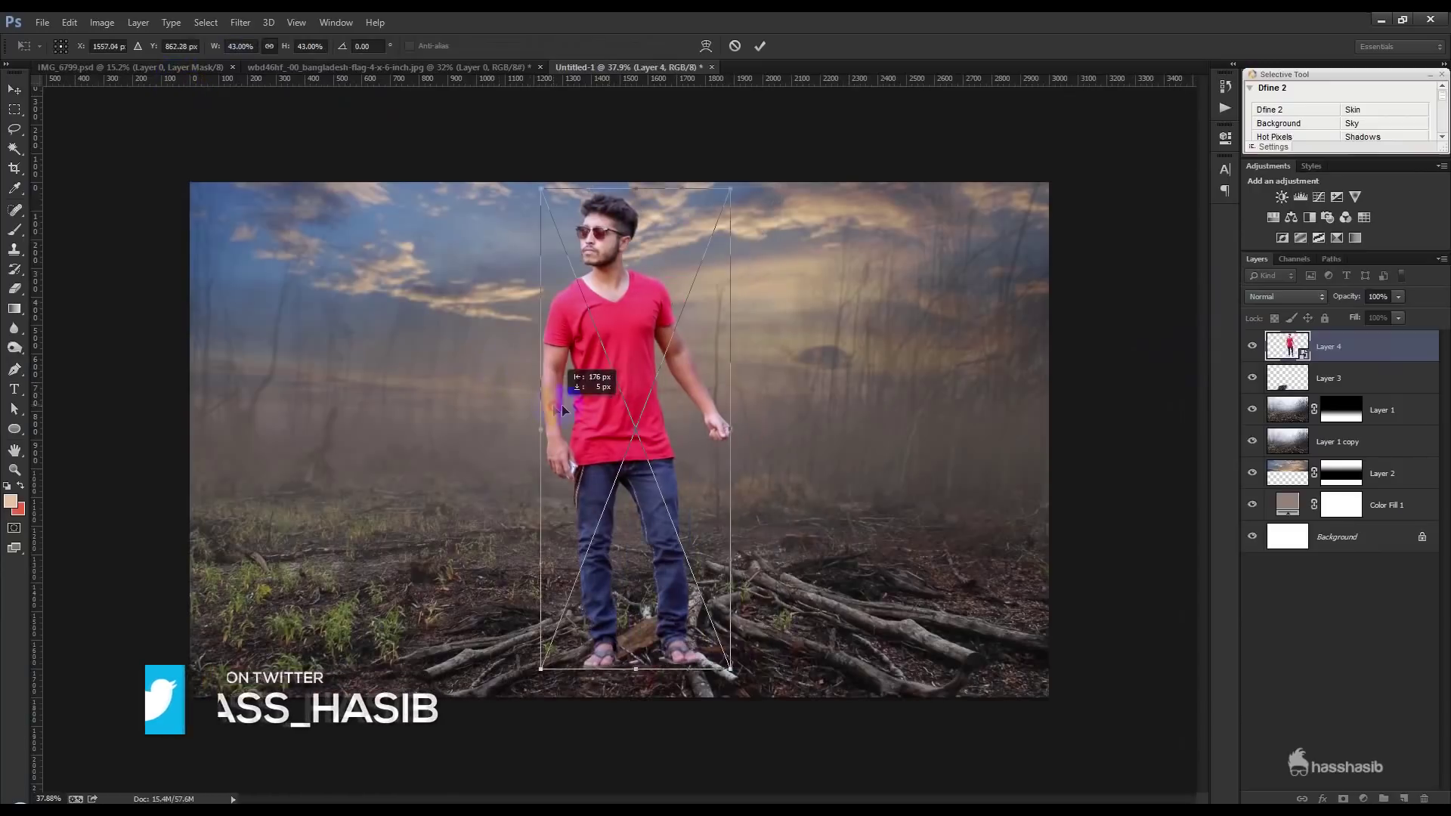
{"action": "mouse_move", "coordinate": [730, 189]}
{"action": "left_mouse_down"}
{"action": "mouse_move", "coordinate": [702, 269]}
{"action": "mouse_move", "coordinate": [714, 257]}
{"action": "left_mouse_up"}
{"action": "left_click_drag", "start_coordinate": [650, 349], "coordinate": [646, 368]}
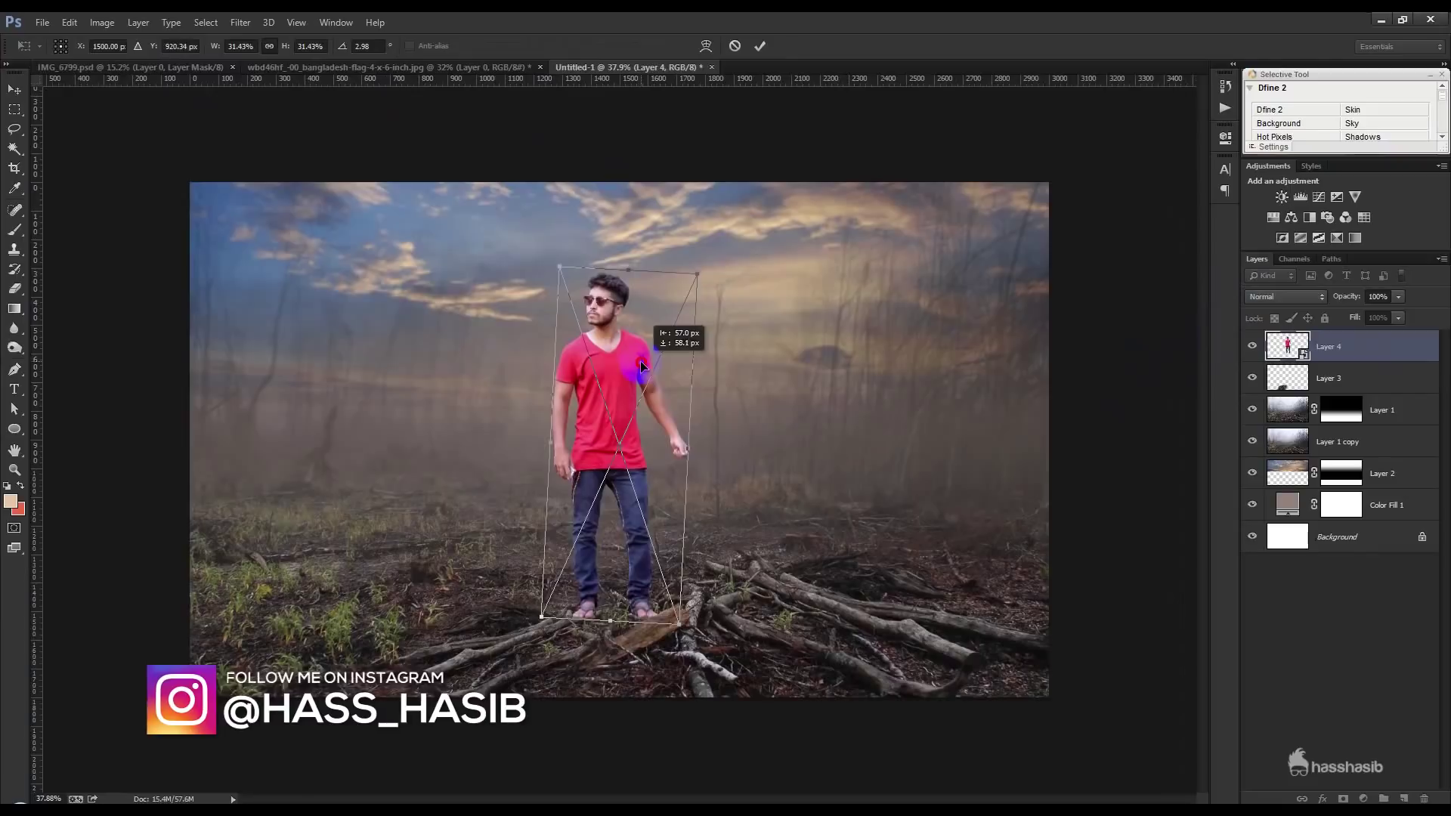
{"action": "left_click_drag", "start_coordinate": [709, 276], "coordinate": [725, 243]}
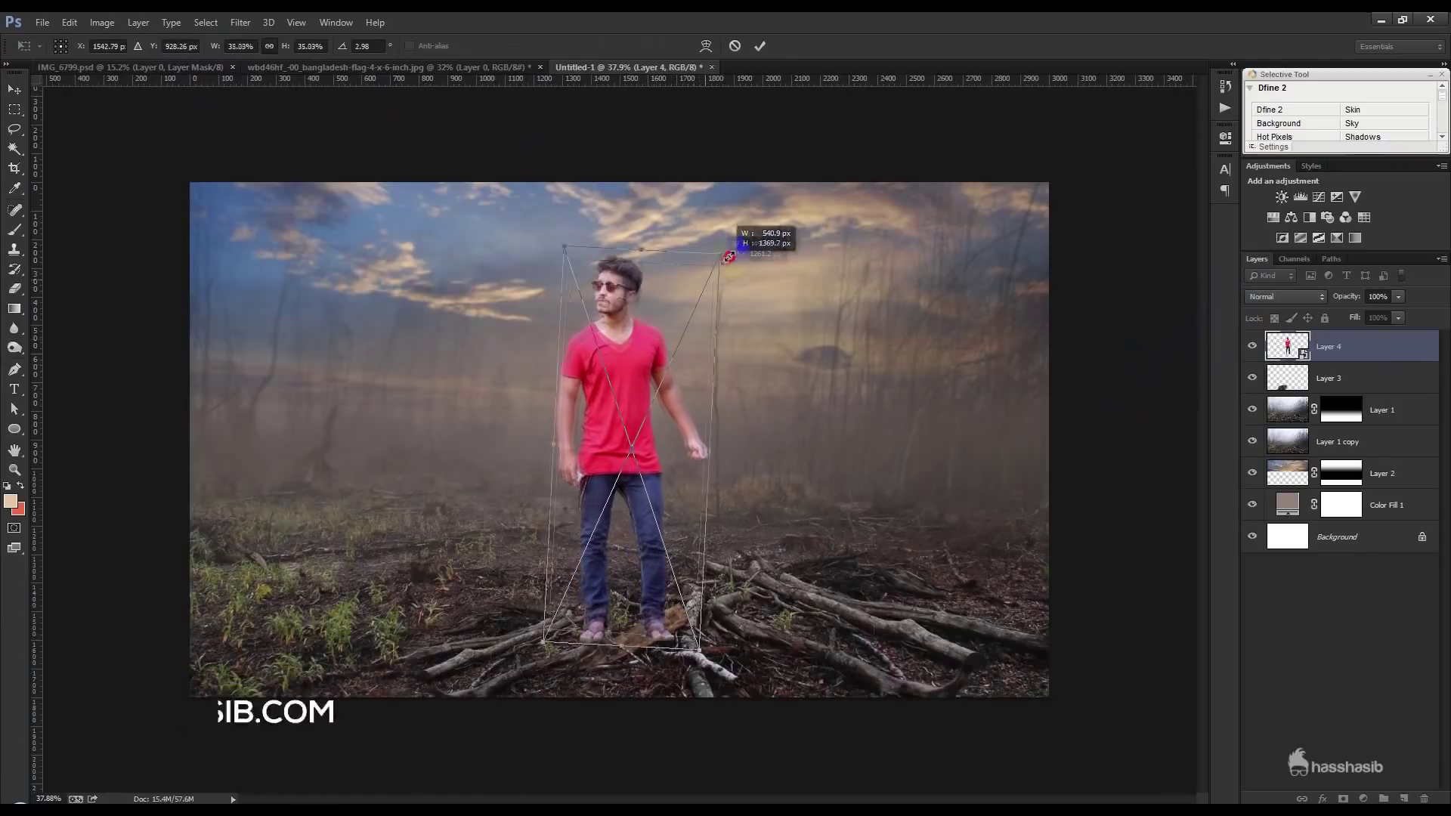
{"action": "left_click_drag", "start_coordinate": [665, 344], "coordinate": [668, 329]}
{"action": "key", "text": "Return"}
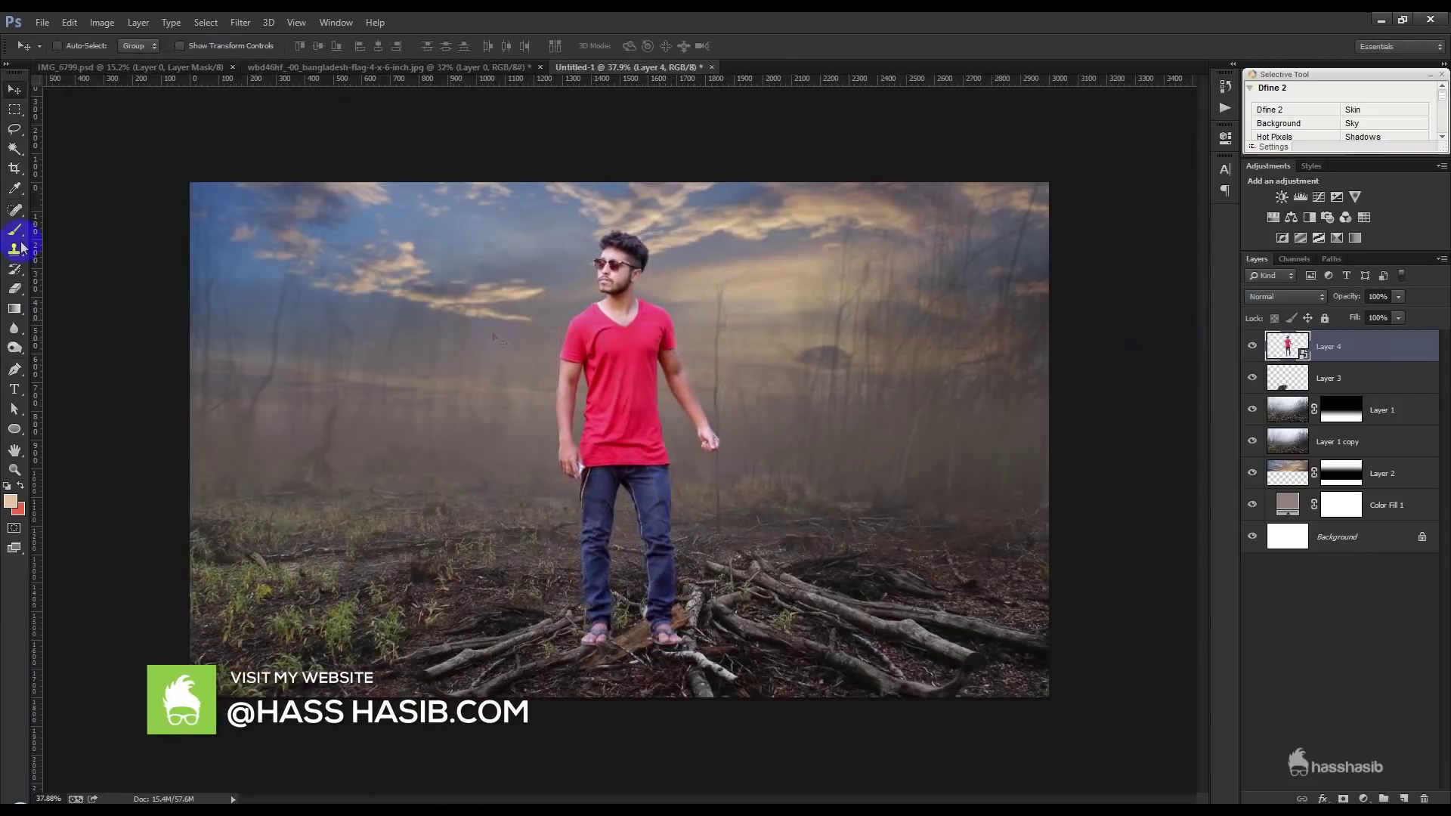
Crop the composite: pull the left edge in, extend top and bottom, widen the right side
{"action": "left_click", "coordinate": [17, 170]}
{"action": "left_click_drag", "start_coordinate": [191, 438], "coordinate": [270, 442]}
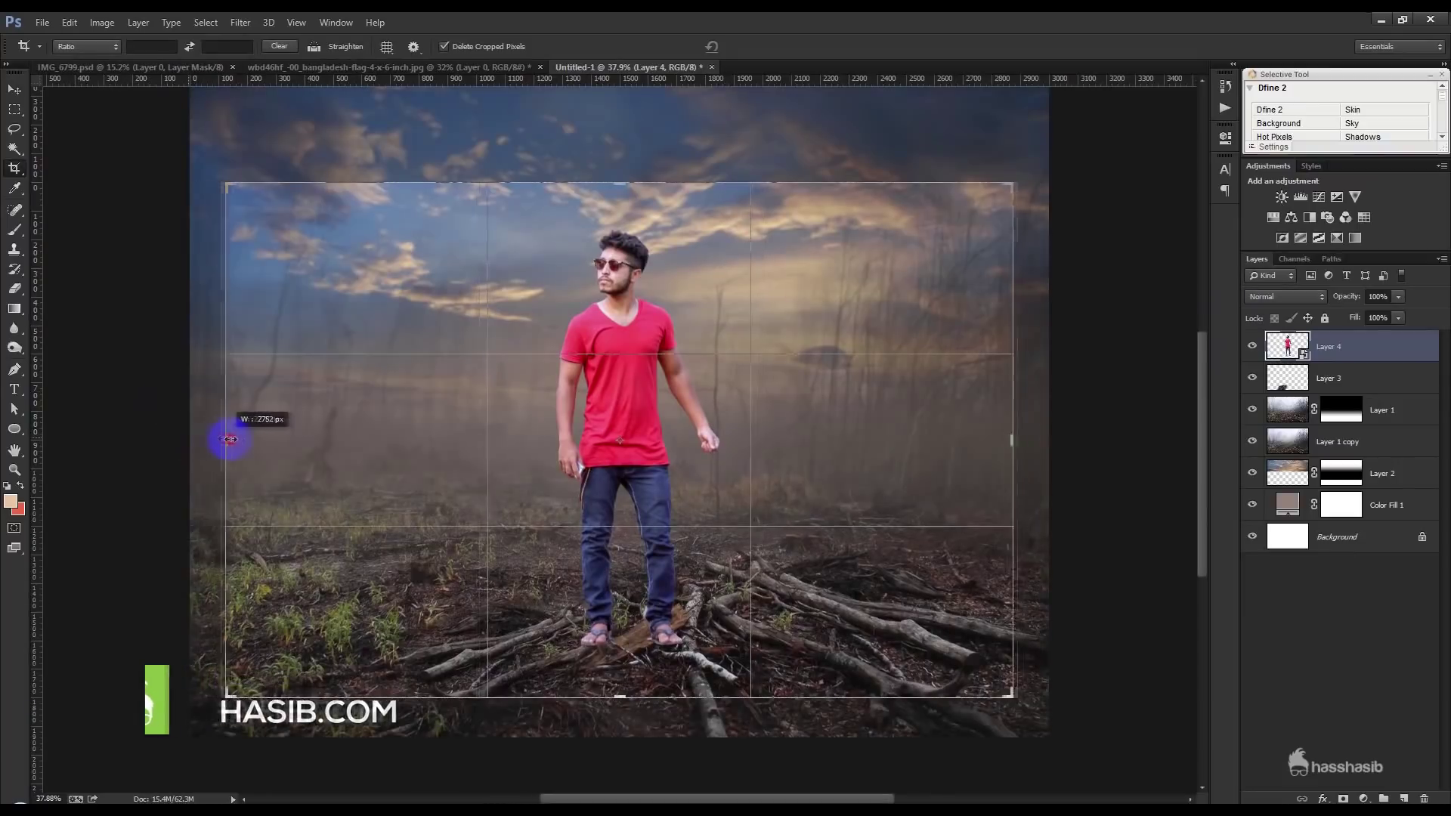
{"action": "left_click_drag", "start_coordinate": [620, 185], "coordinate": [622, 145]}
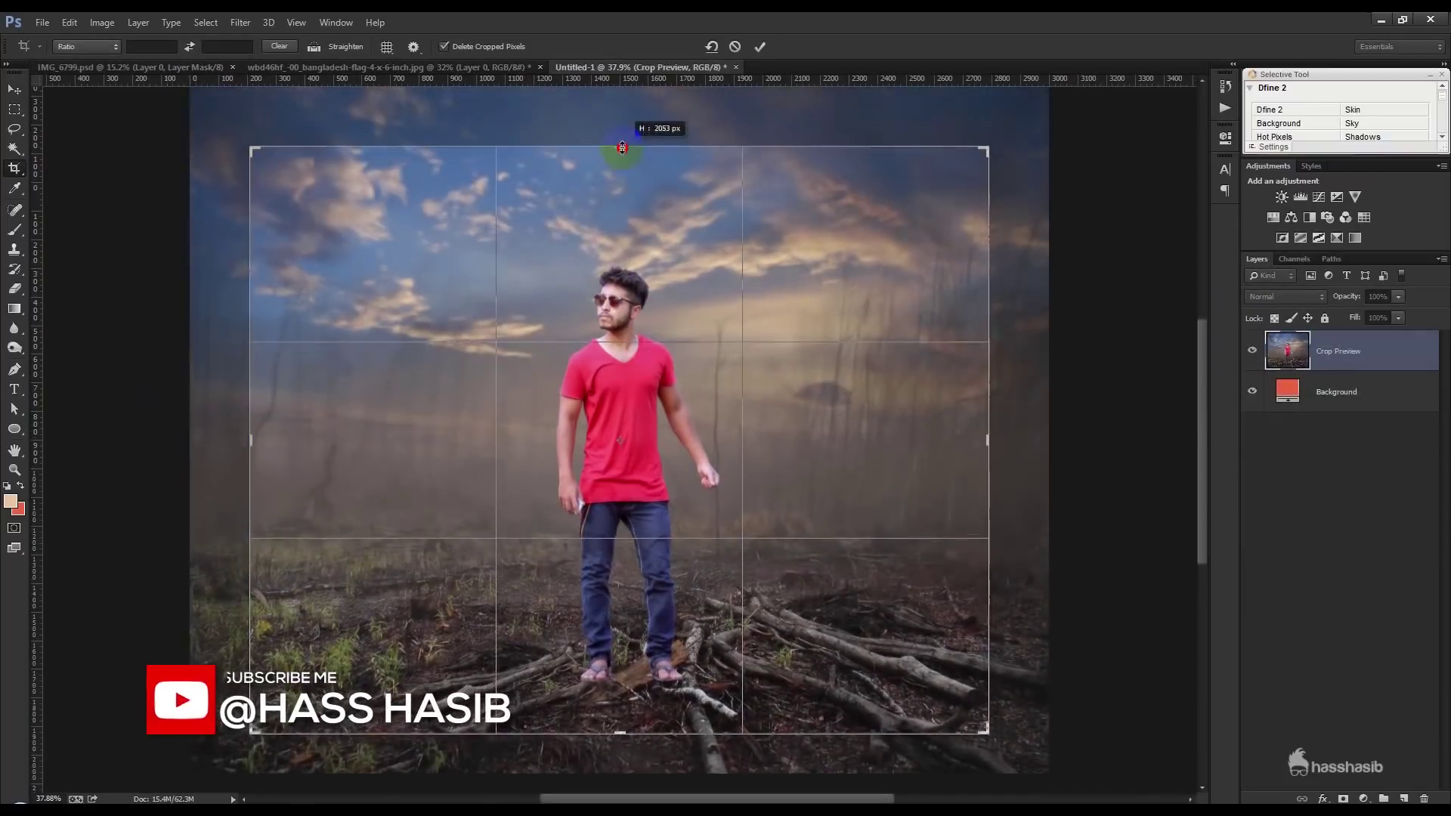
{"action": "left_click_drag", "start_coordinate": [646, 734], "coordinate": [631, 753]}
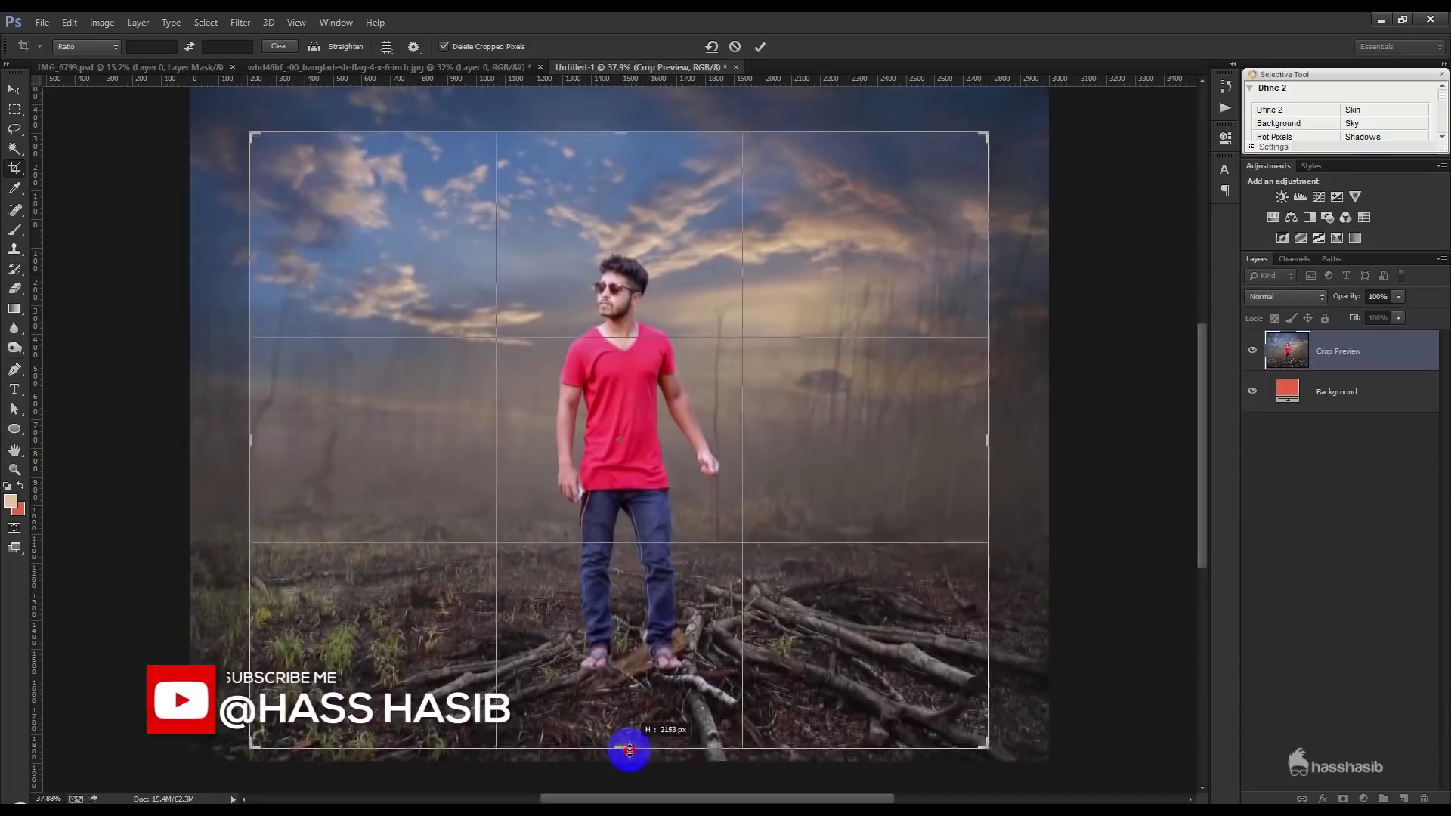
{"action": "left_click_drag", "start_coordinate": [1000, 443], "coordinate": [1028, 443]}
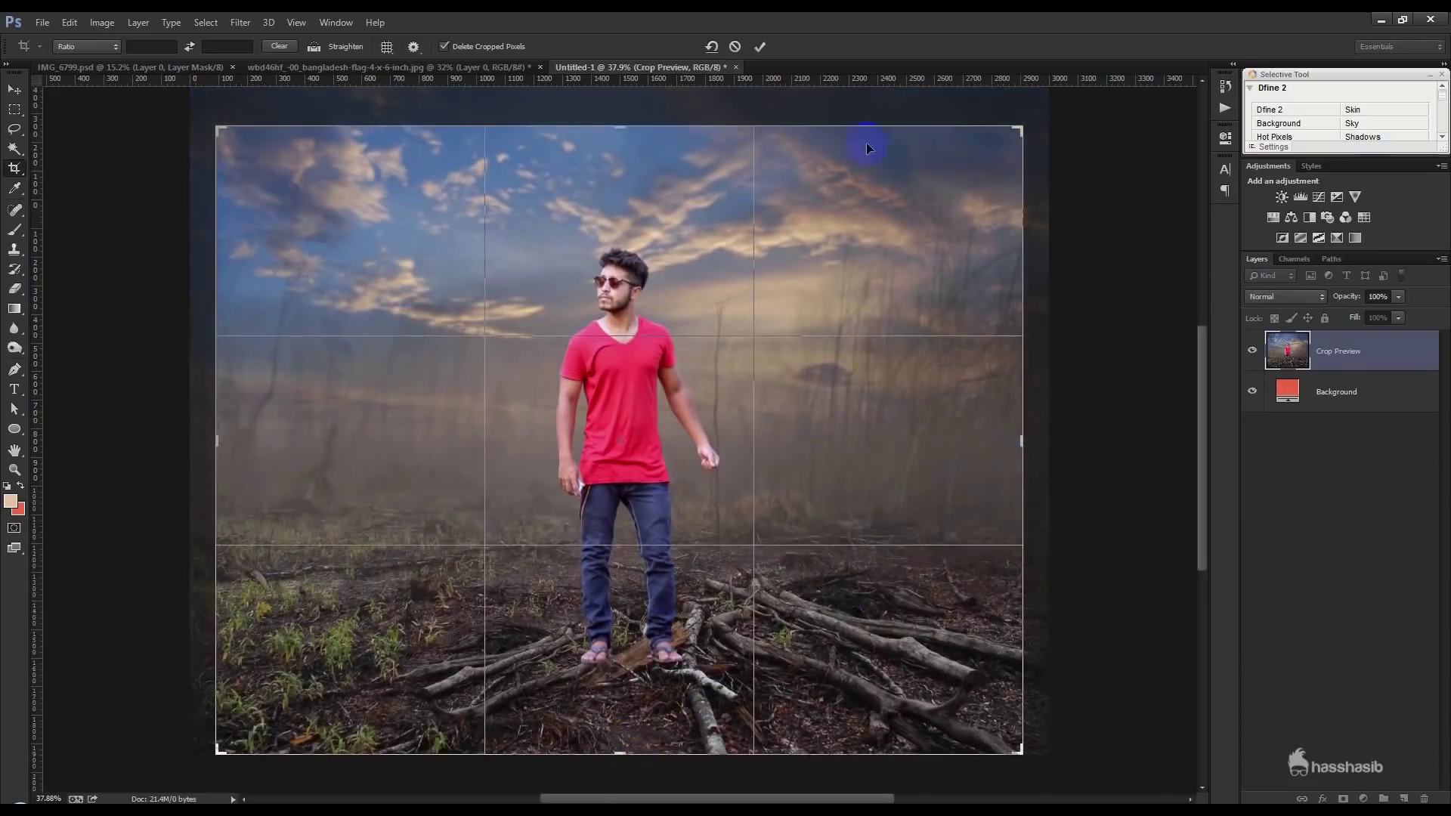
{"action": "left_click", "coordinate": [760, 47]}
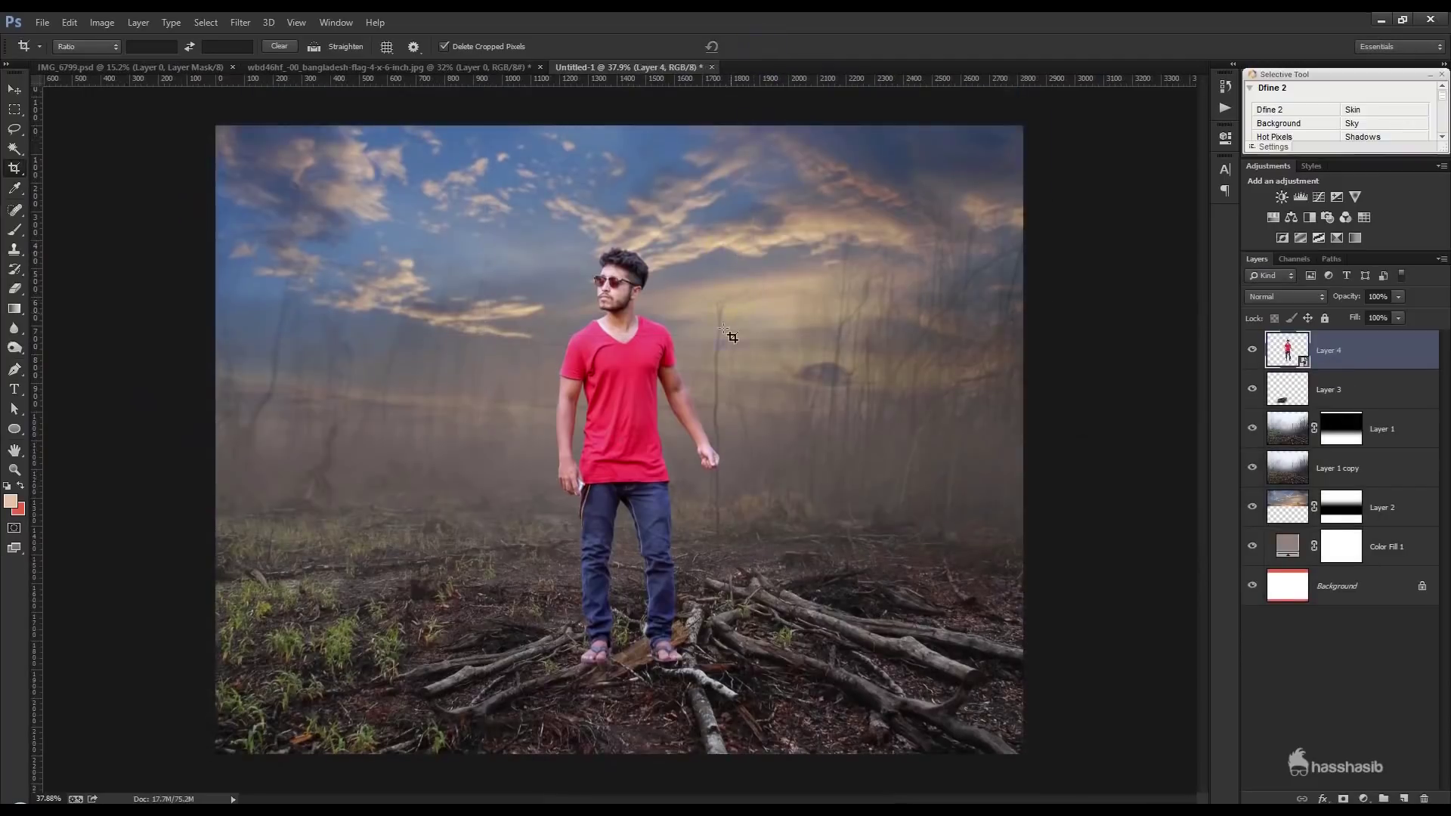
Add a layer mask to Layer 4 and lower its opacity to see the log beneath
{"action": "left_click", "coordinate": [15, 94]}
{"action": "scroll", "coordinate": [590, 426], "scroll_direction": "up", "scroll_amount": 2}
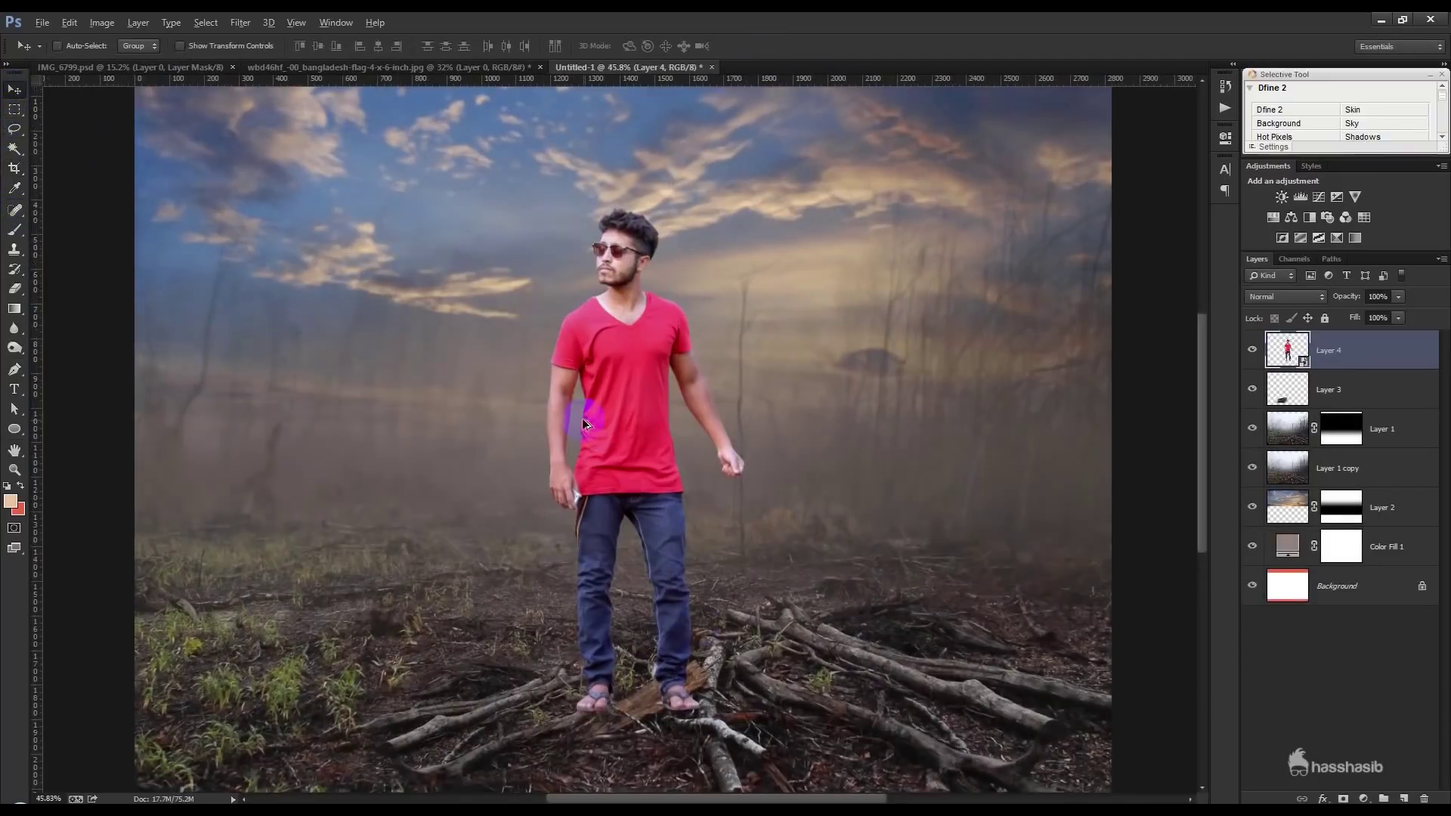
{"action": "scroll", "coordinate": [632, 706], "scroll_direction": "up", "scroll_amount": 3}
{"action": "scroll", "coordinate": [625, 718], "scroll_direction": "up", "scroll_amount": 2}
{"action": "scroll", "coordinate": [658, 695], "scroll_direction": "up", "scroll_amount": 2}
{"action": "scroll", "coordinate": [689, 518], "scroll_direction": "up", "scroll_amount": 1}
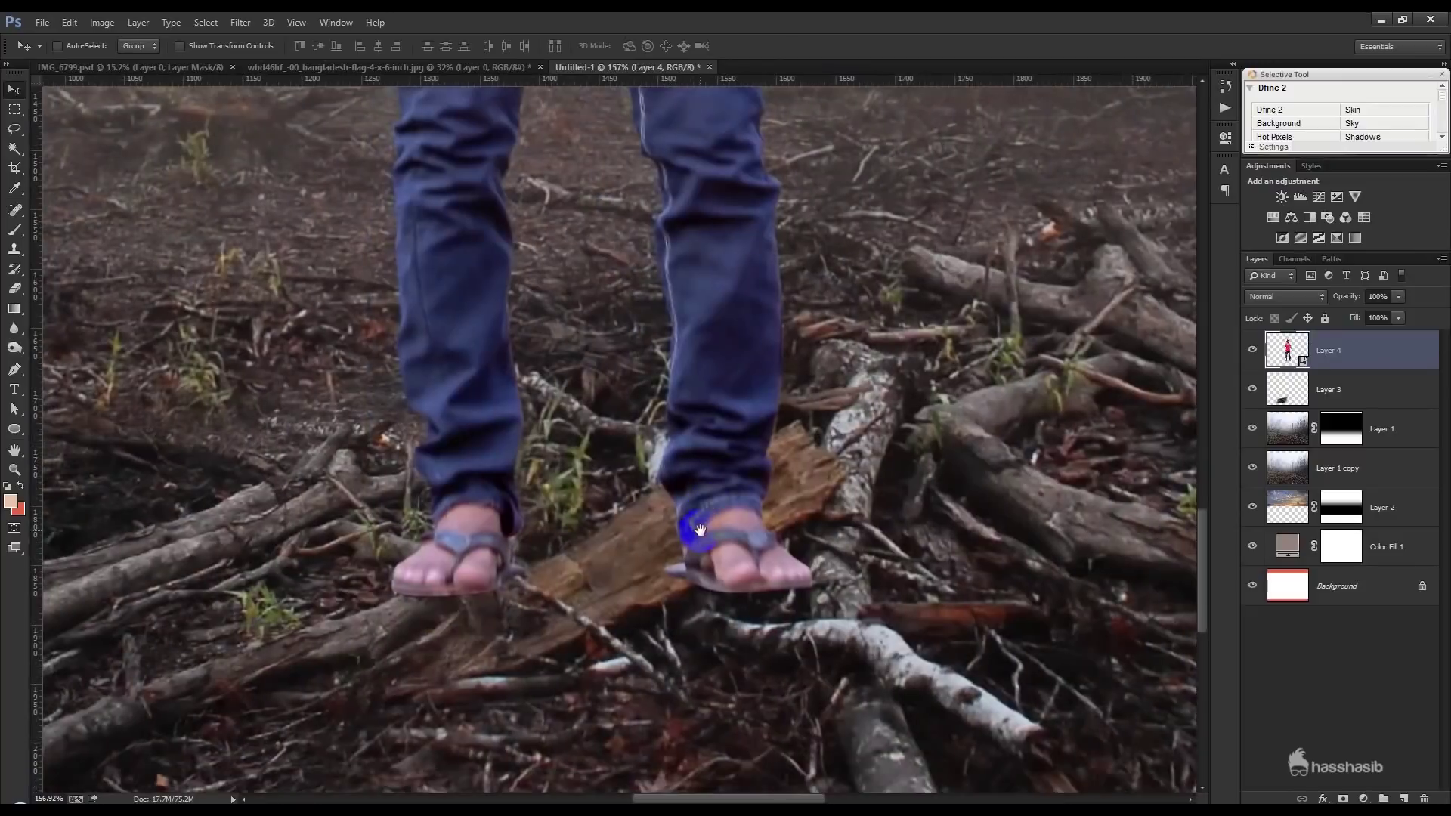
{"action": "scroll", "coordinate": [592, 557], "scroll_direction": "up", "scroll_amount": 1}
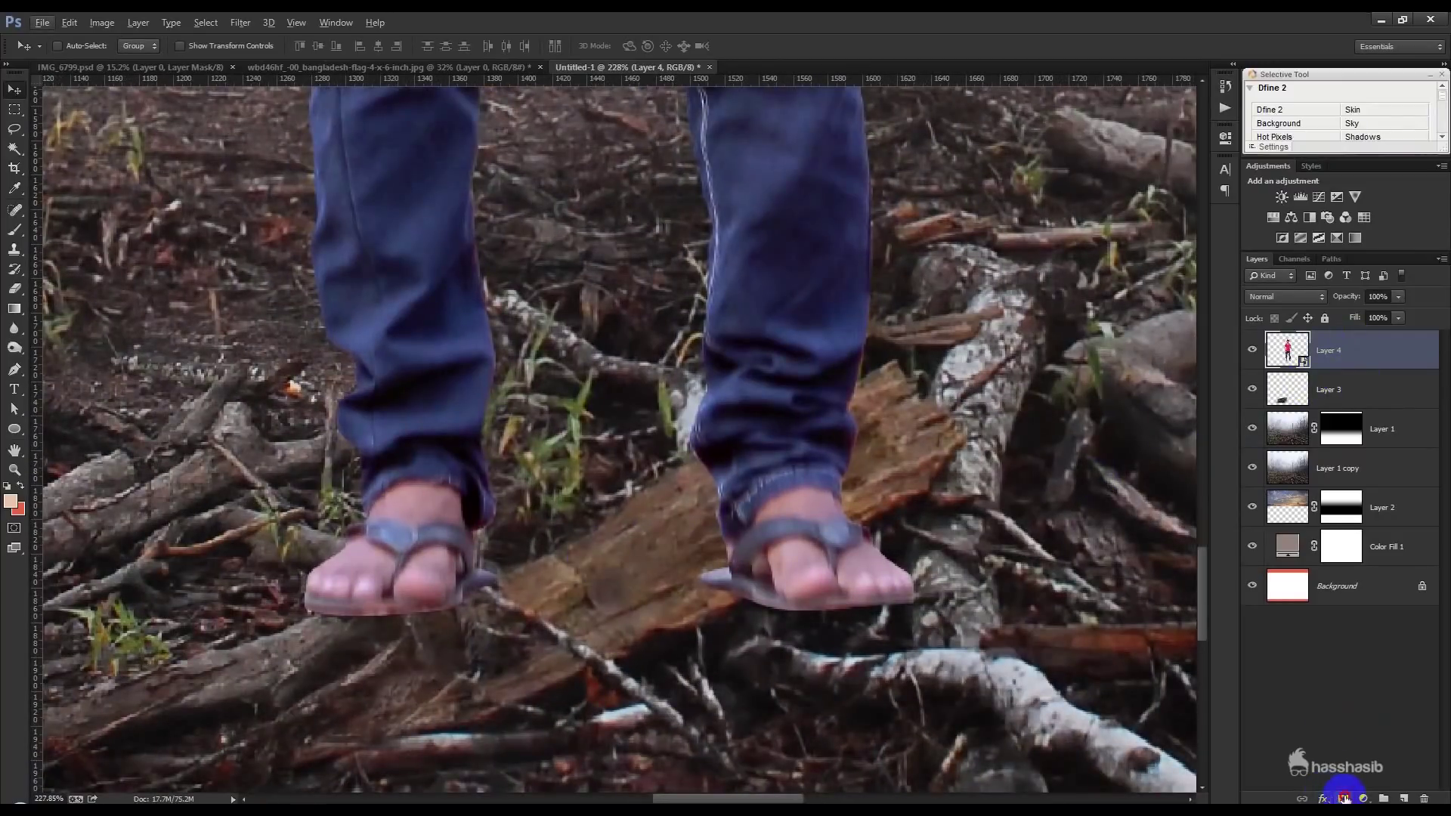
{"action": "left_click", "coordinate": [1344, 798]}
{"action": "left_click_drag", "start_coordinate": [1330, 300], "coordinate": [1192, 402]}
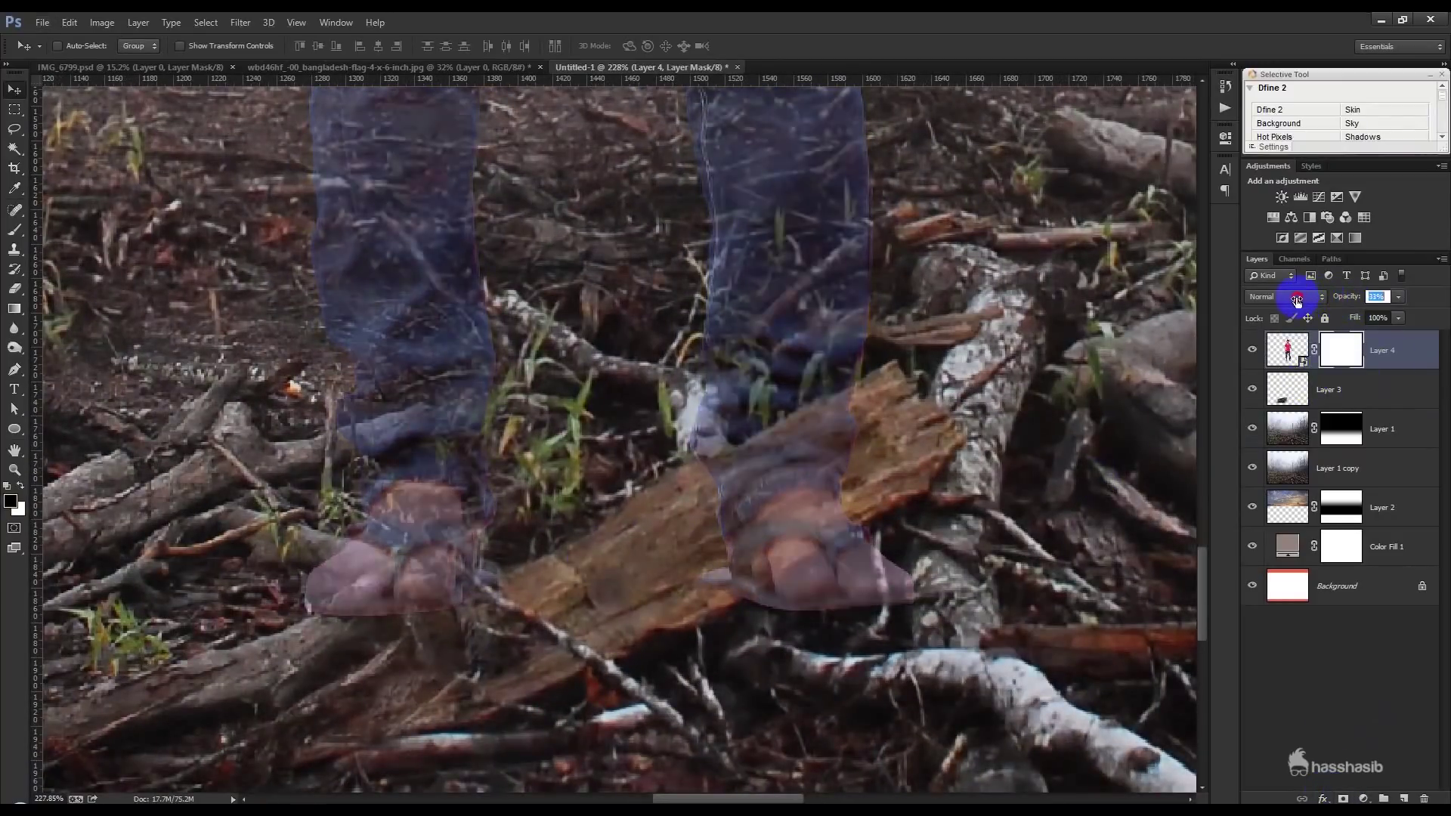
Set up a hard round brush at 29 px for painting on the mask
{"action": "left_click", "coordinate": [16, 230]}
{"action": "right_click", "coordinate": [324, 514]}
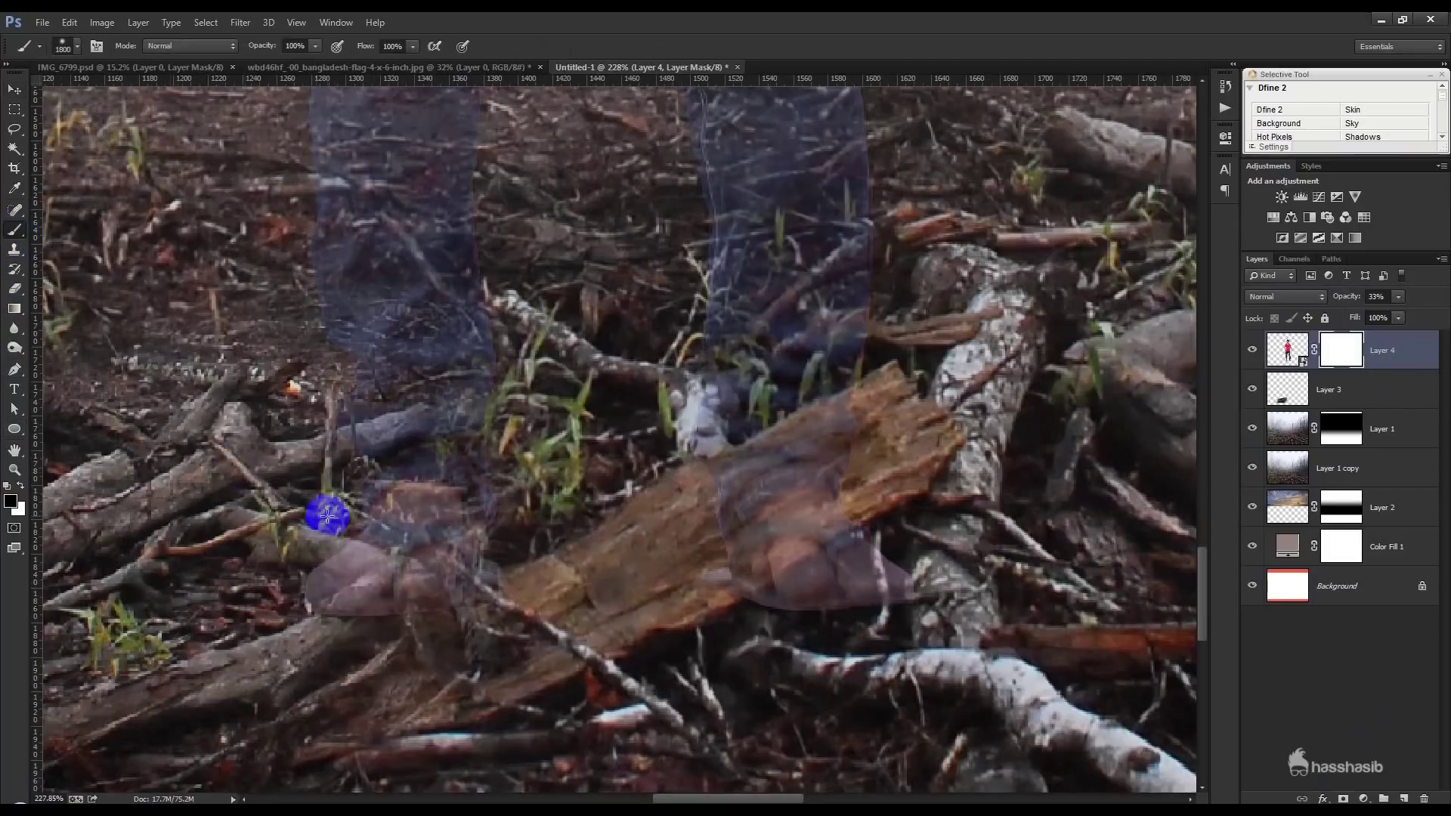
{"action": "left_click", "coordinate": [476, 559]}
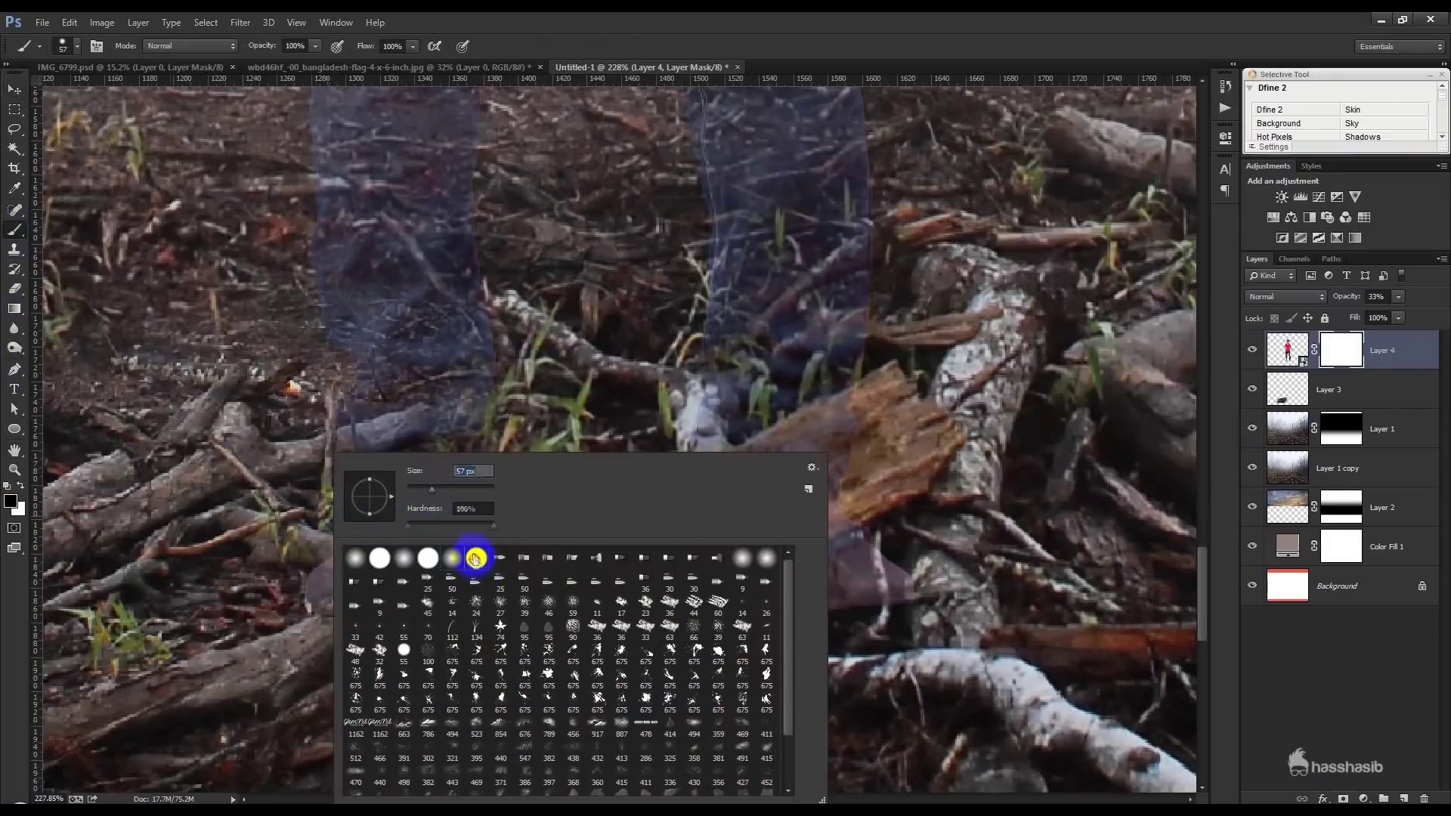
{"action": "left_click_drag", "start_coordinate": [431, 490], "coordinate": [420, 492]}
{"action": "left_click", "coordinate": [211, 469]}
Paint black along the log edge to hide both feet, checking with opacity changes
{"action": "left_click_drag", "start_coordinate": [301, 584], "coordinate": [301, 555]}
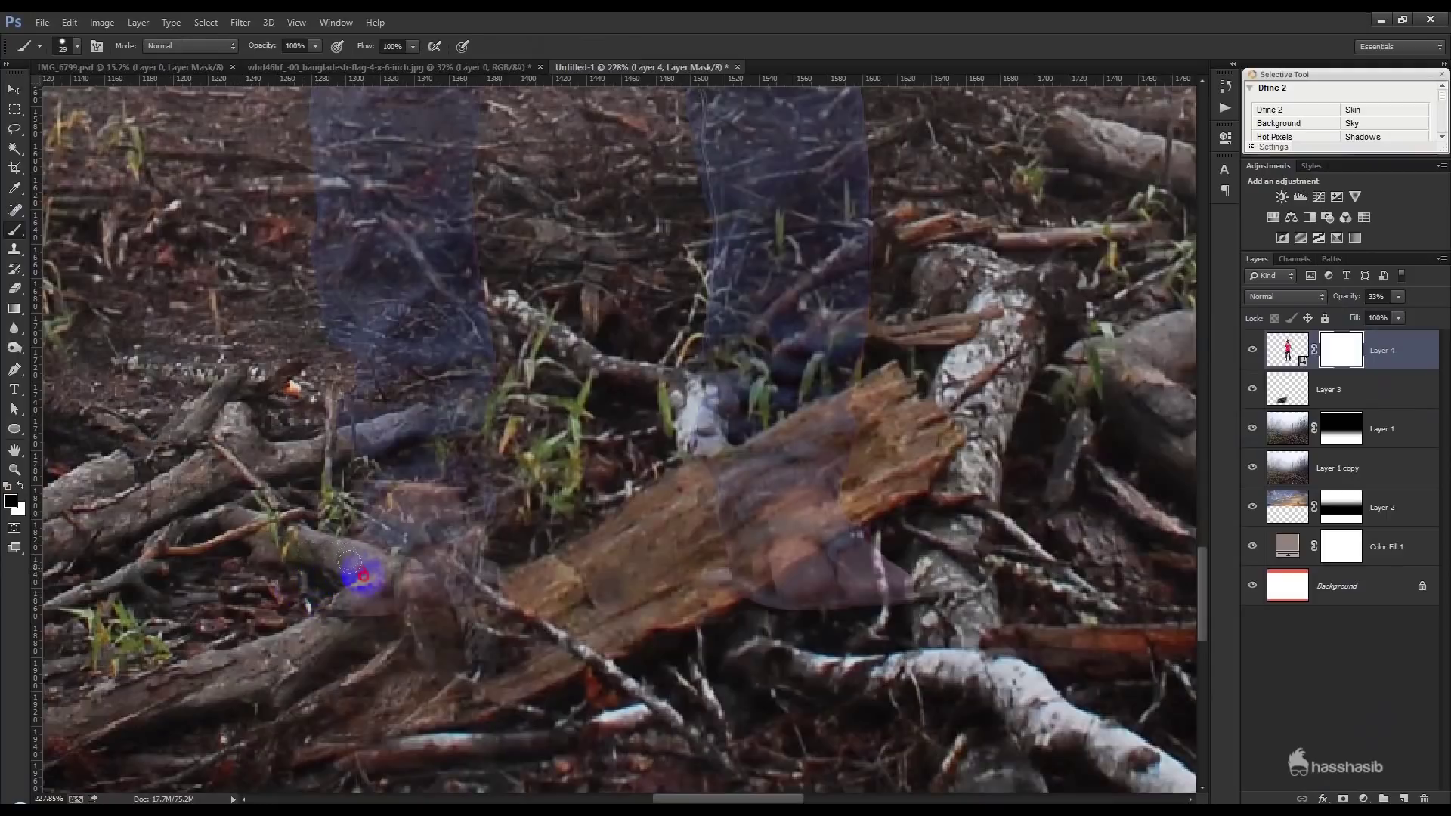
{"action": "mouse_move", "coordinate": [411, 595]}
{"action": "left_mouse_down"}
{"action": "mouse_move", "coordinate": [415, 615]}
{"action": "mouse_move", "coordinate": [386, 615]}
{"action": "mouse_move", "coordinate": [421, 615]}
{"action": "left_mouse_up"}
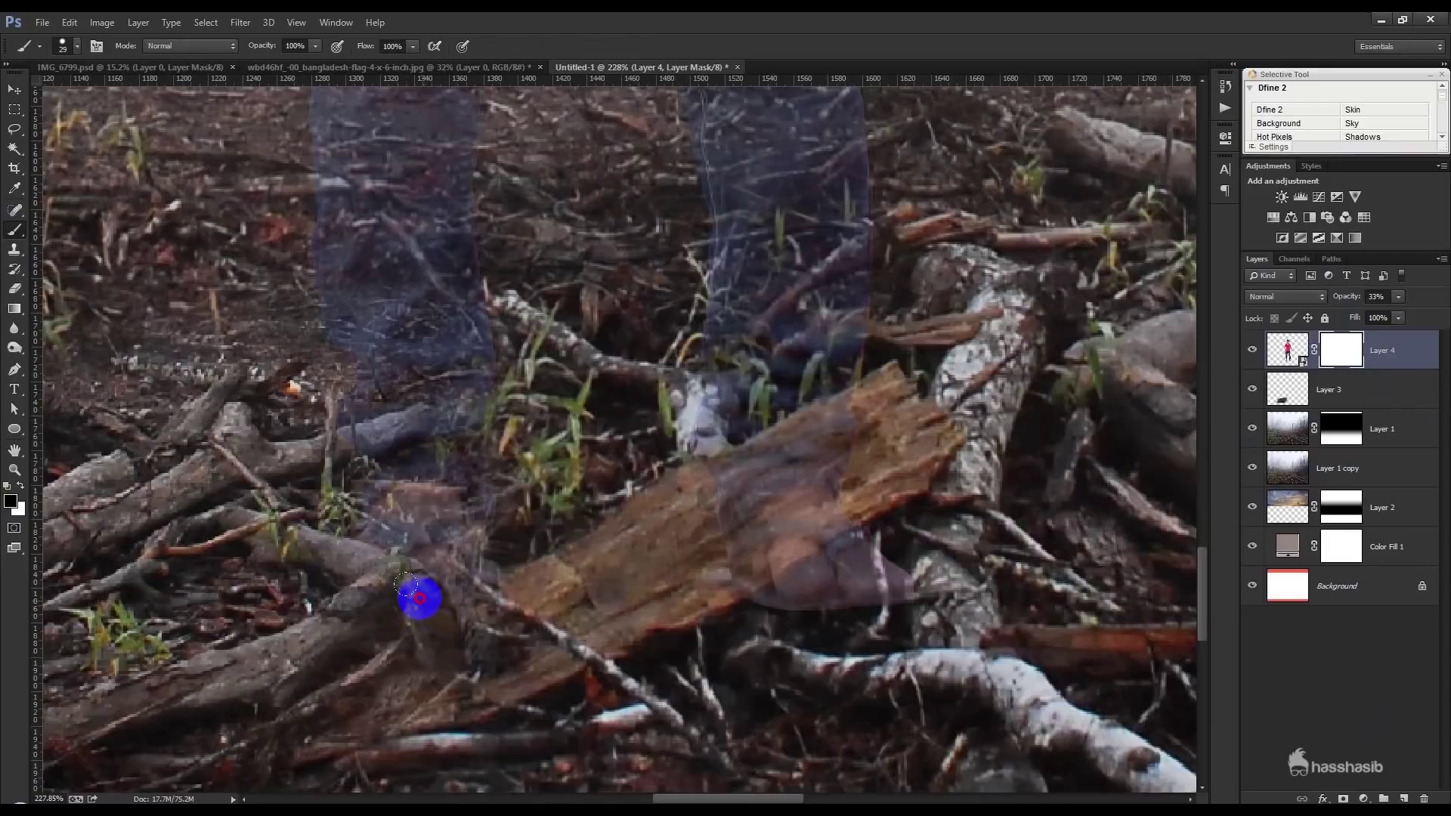
{"action": "mouse_move", "coordinate": [400, 587]}
{"action": "left_mouse_down"}
{"action": "mouse_move", "coordinate": [454, 612]}
{"action": "mouse_move", "coordinate": [463, 648]}
{"action": "mouse_move", "coordinate": [1111, 584]}
{"action": "left_mouse_up"}
{"action": "left_click_drag", "start_coordinate": [1376, 299], "coordinate": [1407, 306]}
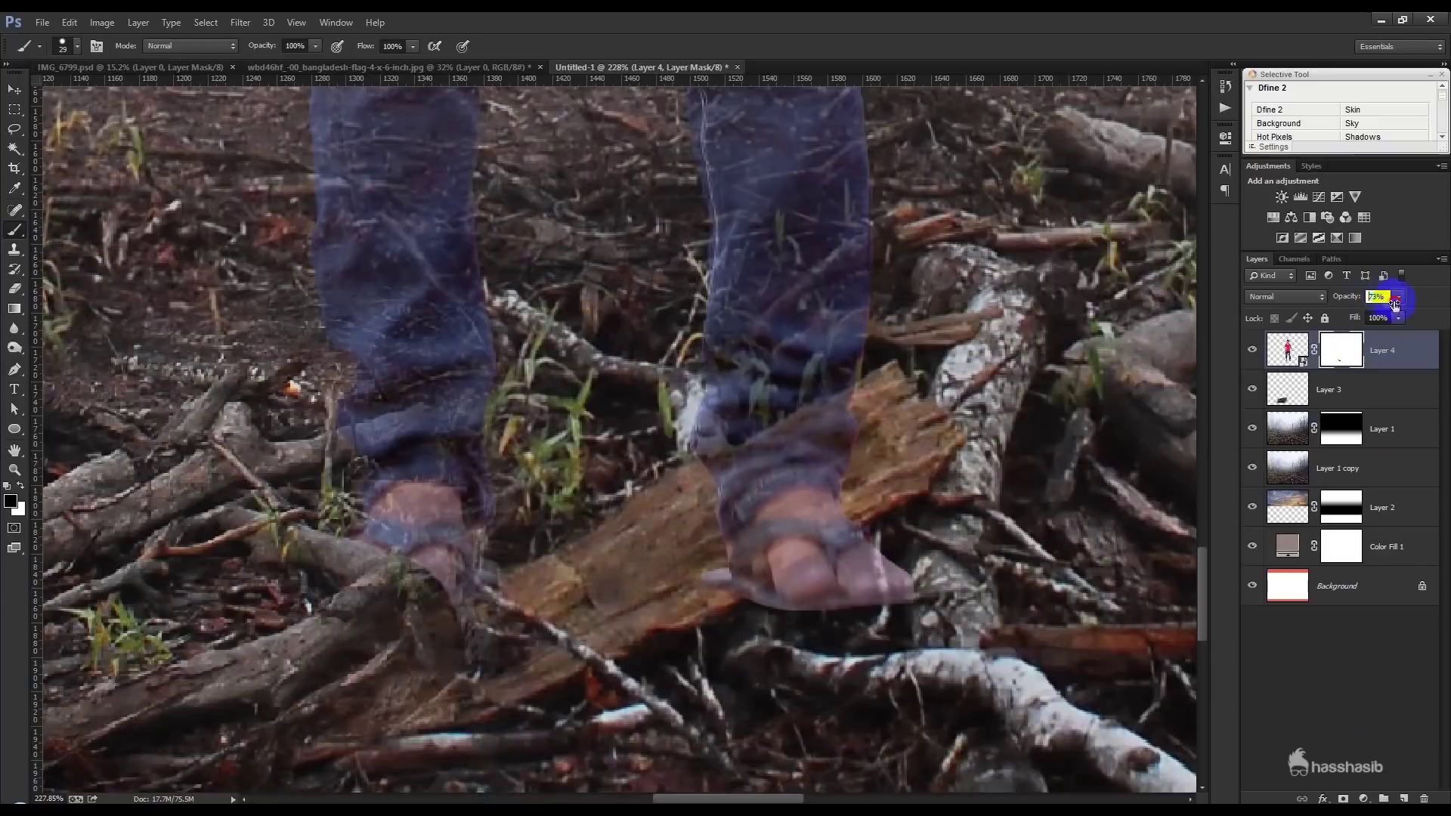
{"action": "left_click_drag", "start_coordinate": [502, 631], "coordinate": [451, 605]}
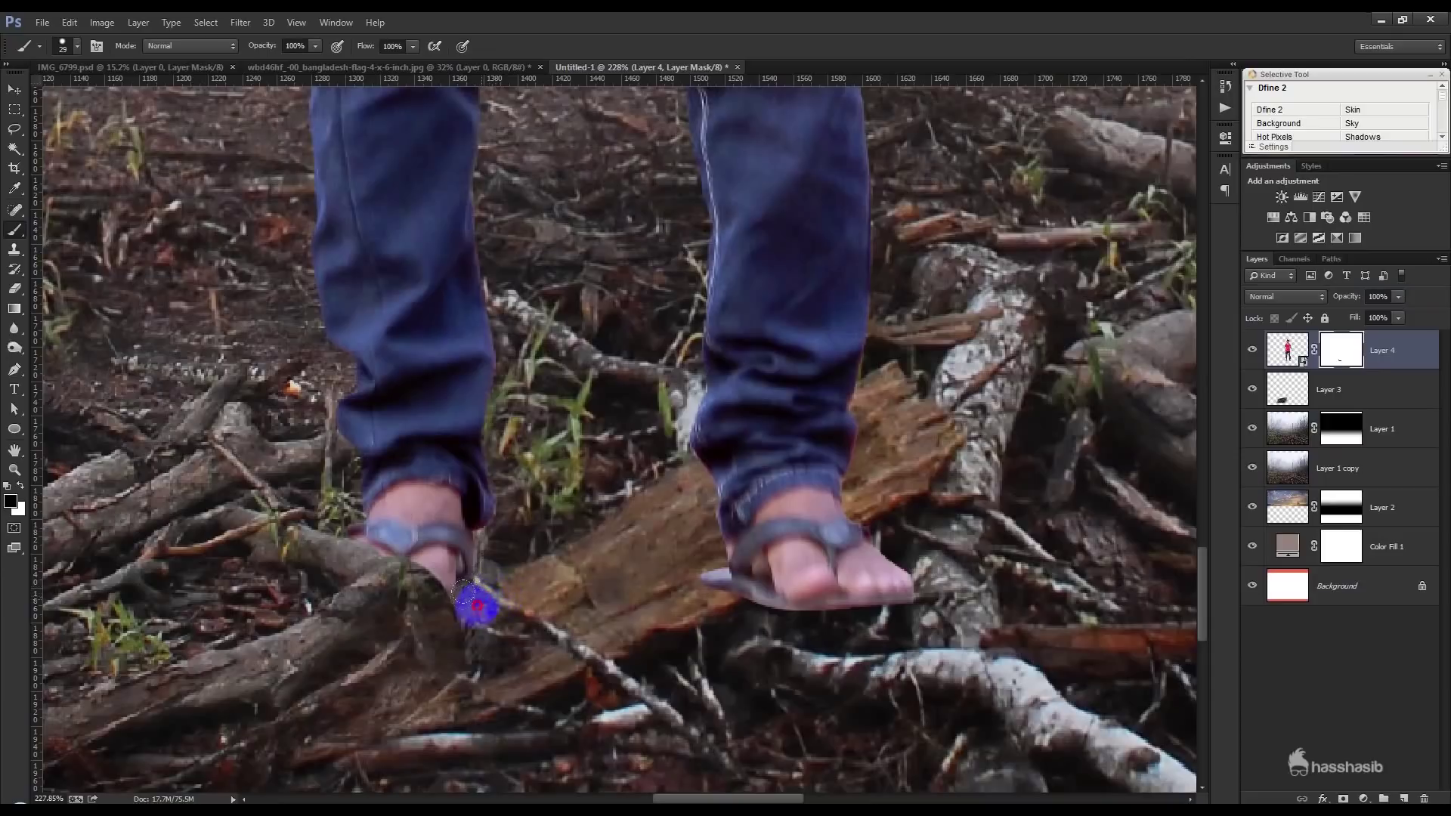
{"action": "left_click_drag", "start_coordinate": [461, 605], "coordinate": [444, 632]}
{"action": "left_click_drag", "start_coordinate": [541, 604], "coordinate": [588, 603]}
{"action": "left_click_drag", "start_coordinate": [1326, 299], "coordinate": [1296, 296]}
{"action": "mouse_move", "coordinate": [698, 473]}
{"action": "left_mouse_down"}
{"action": "mouse_move", "coordinate": [856, 413]}
{"action": "mouse_move", "coordinate": [697, 531]}
{"action": "mouse_move", "coordinate": [788, 528]}
{"action": "mouse_move", "coordinate": [837, 487]}
{"action": "mouse_move", "coordinate": [755, 606]}
{"action": "mouse_move", "coordinate": [858, 544]}
{"action": "mouse_move", "coordinate": [869, 606]}
{"action": "mouse_move", "coordinate": [904, 610]}
{"action": "left_mouse_up"}
{"action": "left_click_drag", "start_coordinate": [786, 502], "coordinate": [747, 489]}
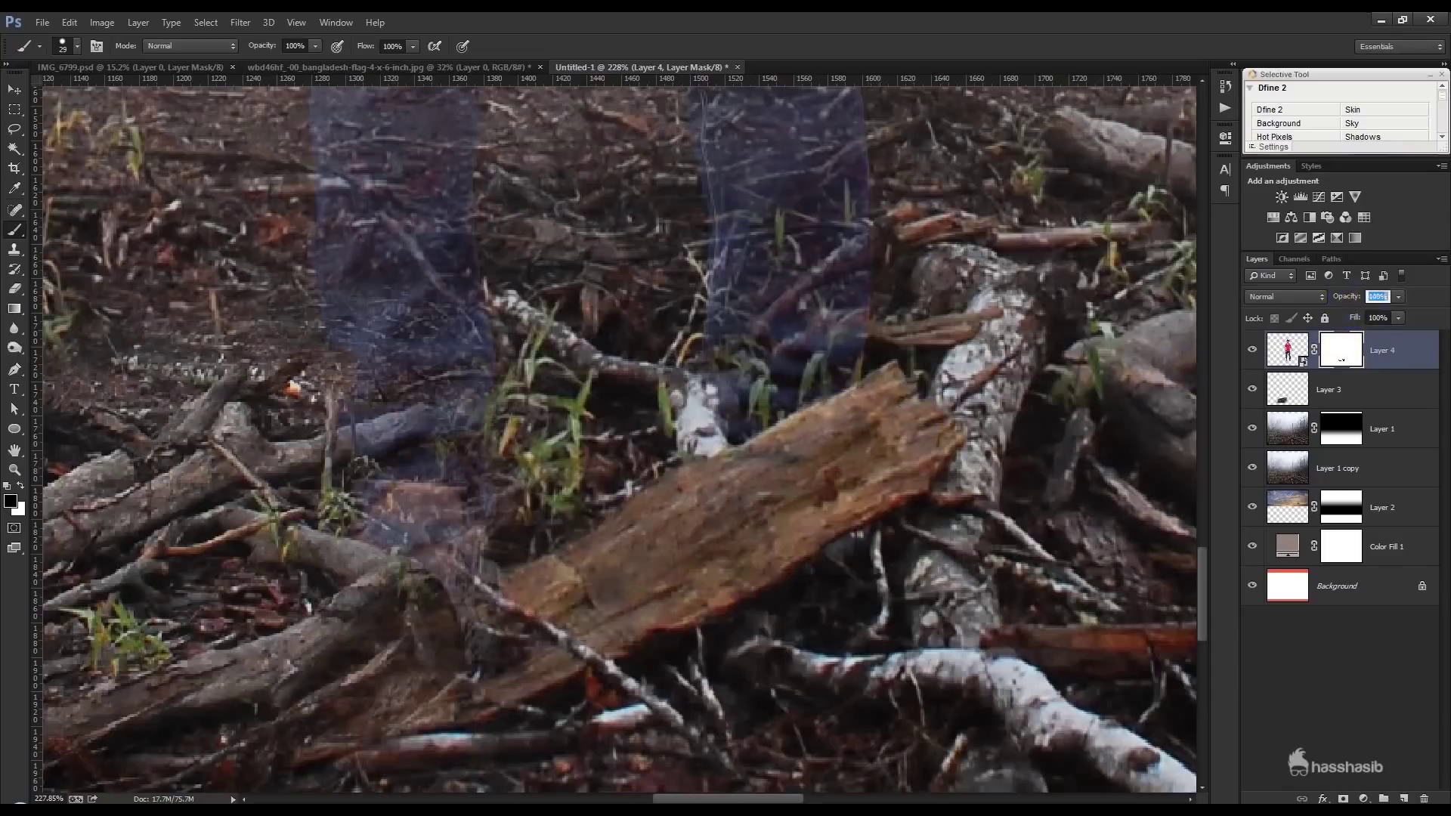
{"action": "scroll", "coordinate": [971, 587], "scroll_direction": "down", "scroll_amount": 2}
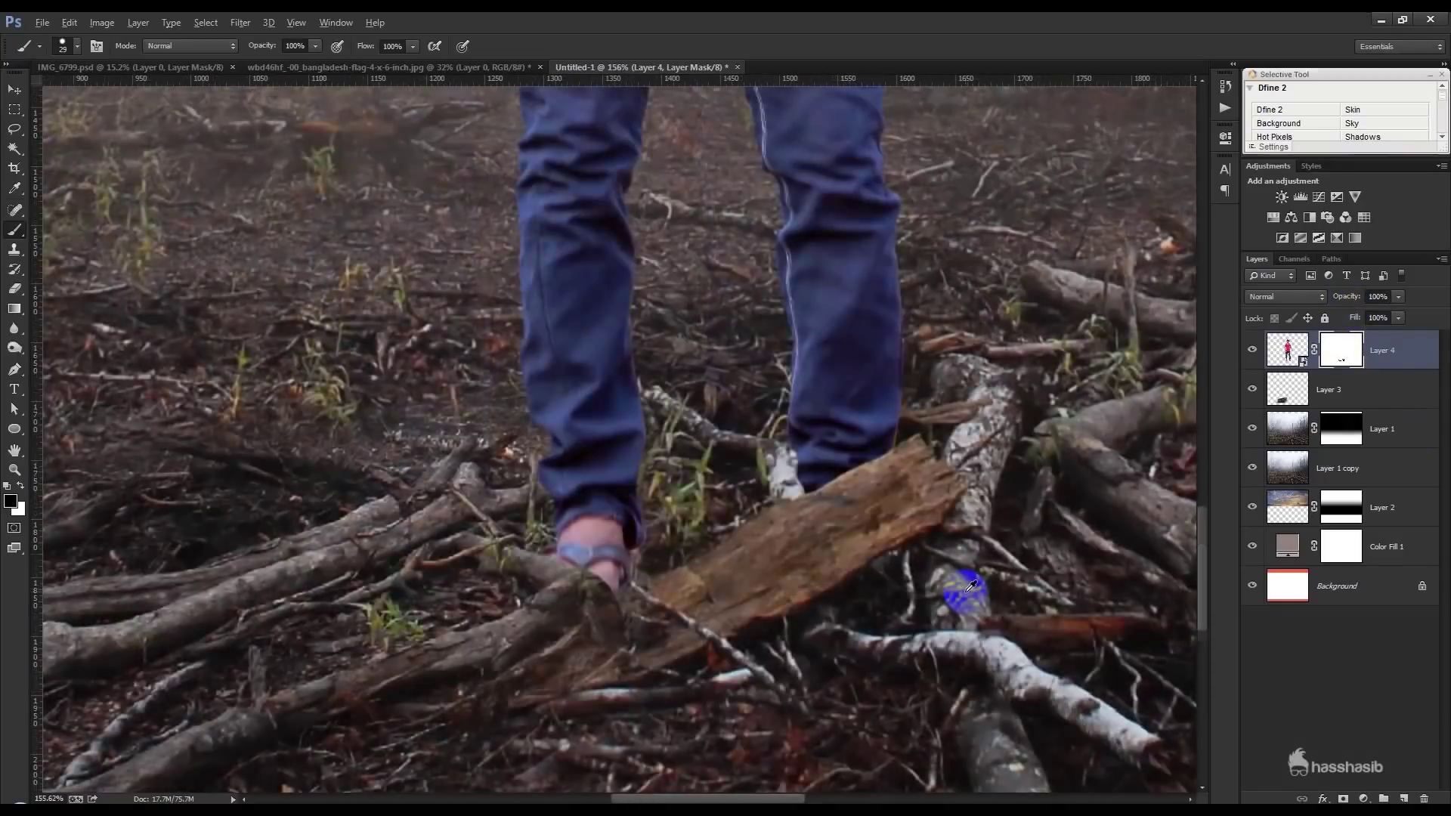
Recrop the composite slightly from the top-right crop handle and commit it
{"action": "scroll", "coordinate": [971, 587], "scroll_direction": "down", "scroll_amount": 3}
{"action": "scroll", "coordinate": [968, 593], "scroll_direction": "down", "scroll_amount": 2}
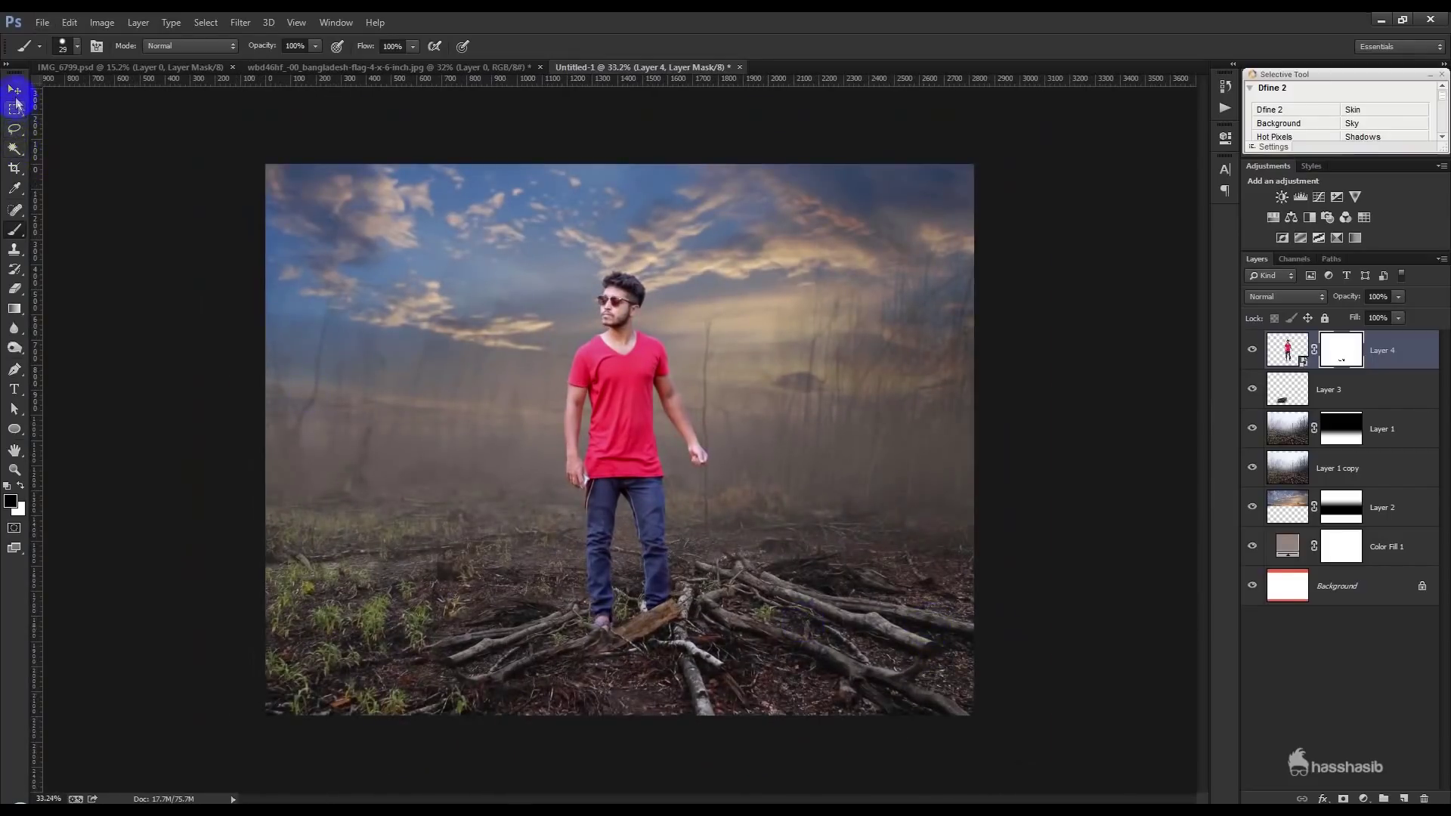
{"action": "left_click", "coordinate": [15, 91]}
{"action": "scroll", "coordinate": [597, 391], "scroll_direction": "up", "scroll_amount": 1}
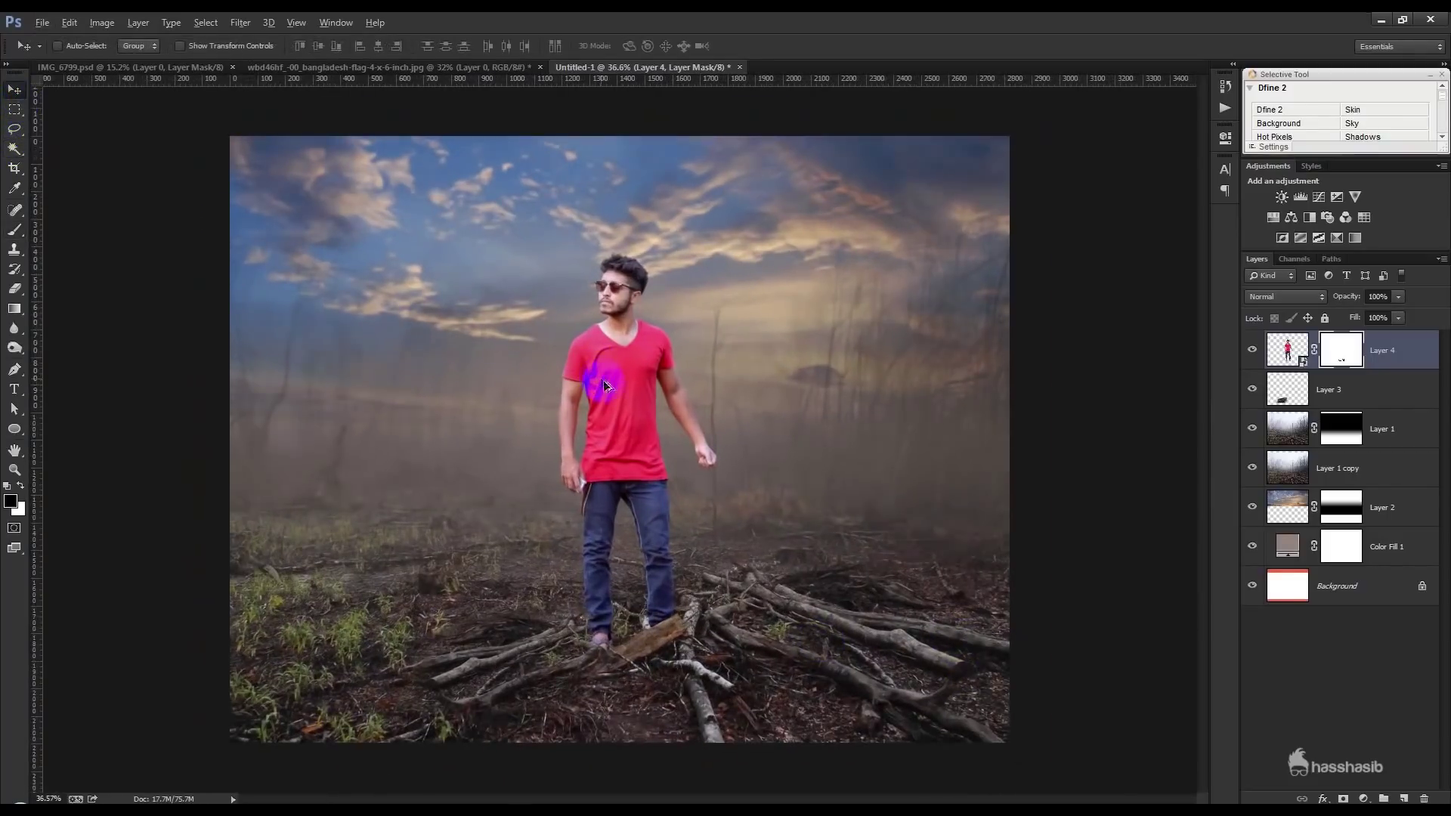
{"action": "left_click", "coordinate": [23, 176]}
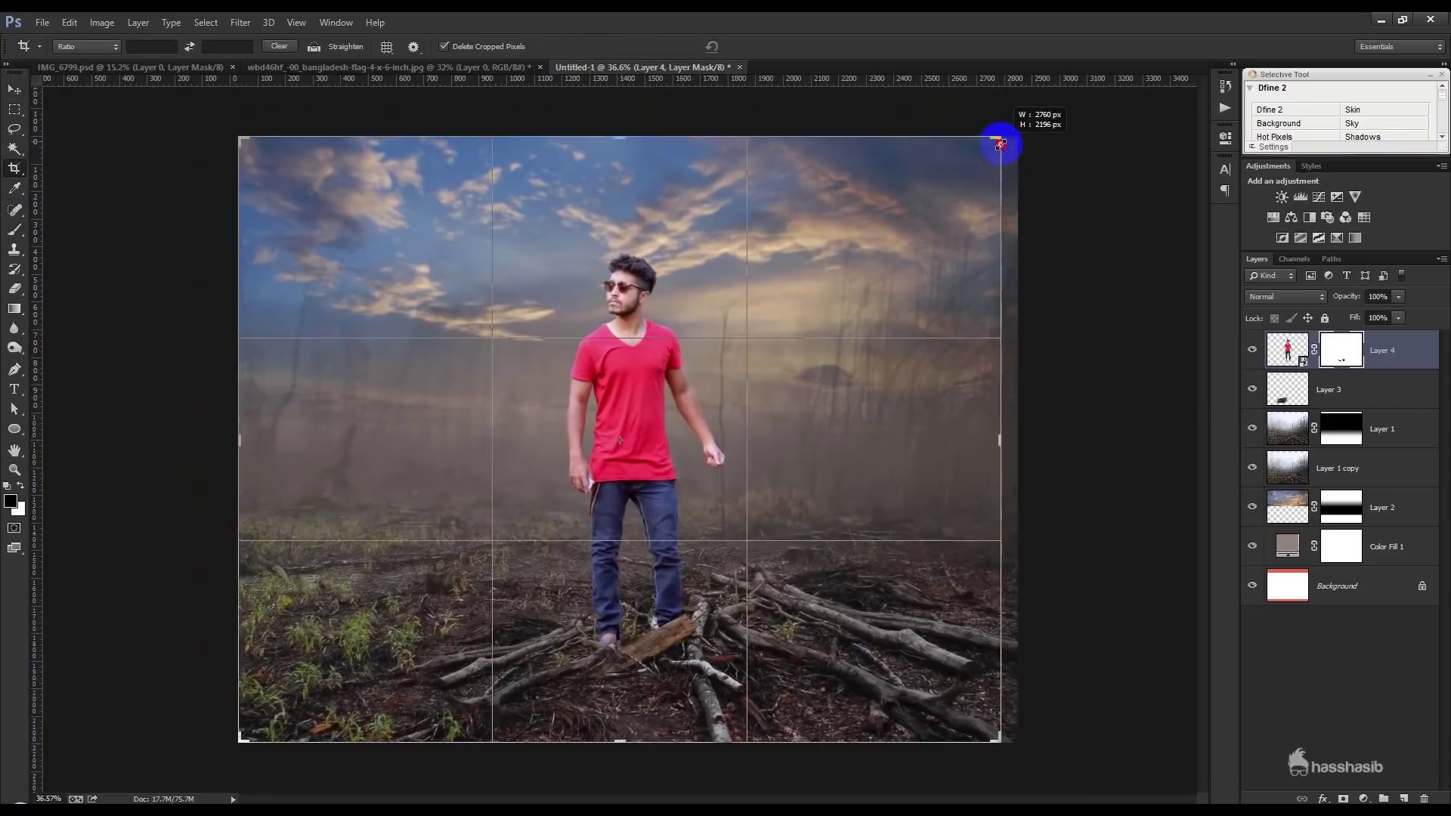
{"action": "left_click_drag", "start_coordinate": [1003, 142], "coordinate": [999, 144]}
{"action": "left_click", "coordinate": [761, 49]}
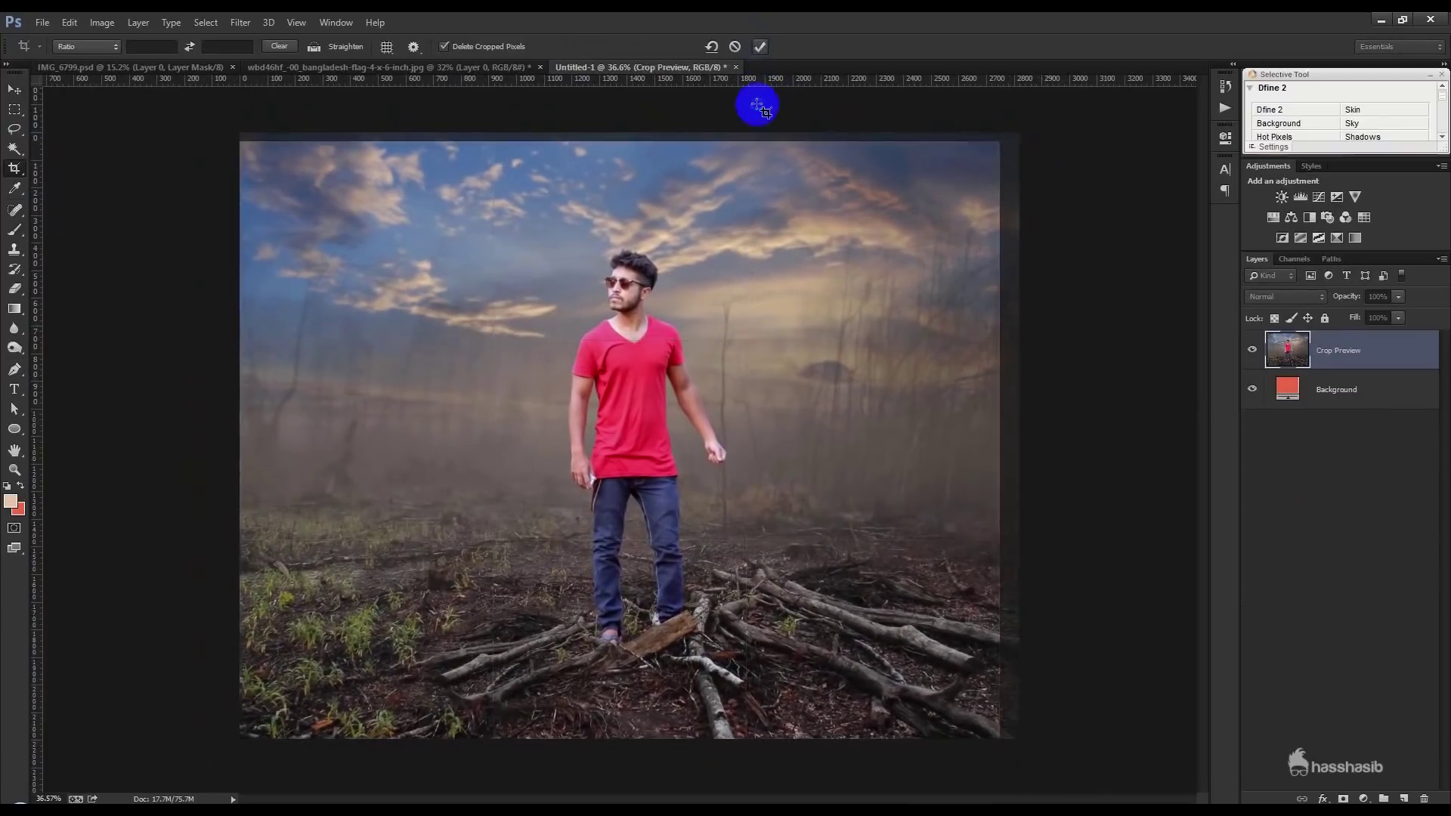
{"action": "left_click", "coordinate": [14, 91]}
{"action": "scroll", "coordinate": [665, 372], "scroll_direction": "up", "scroll_amount": 1}
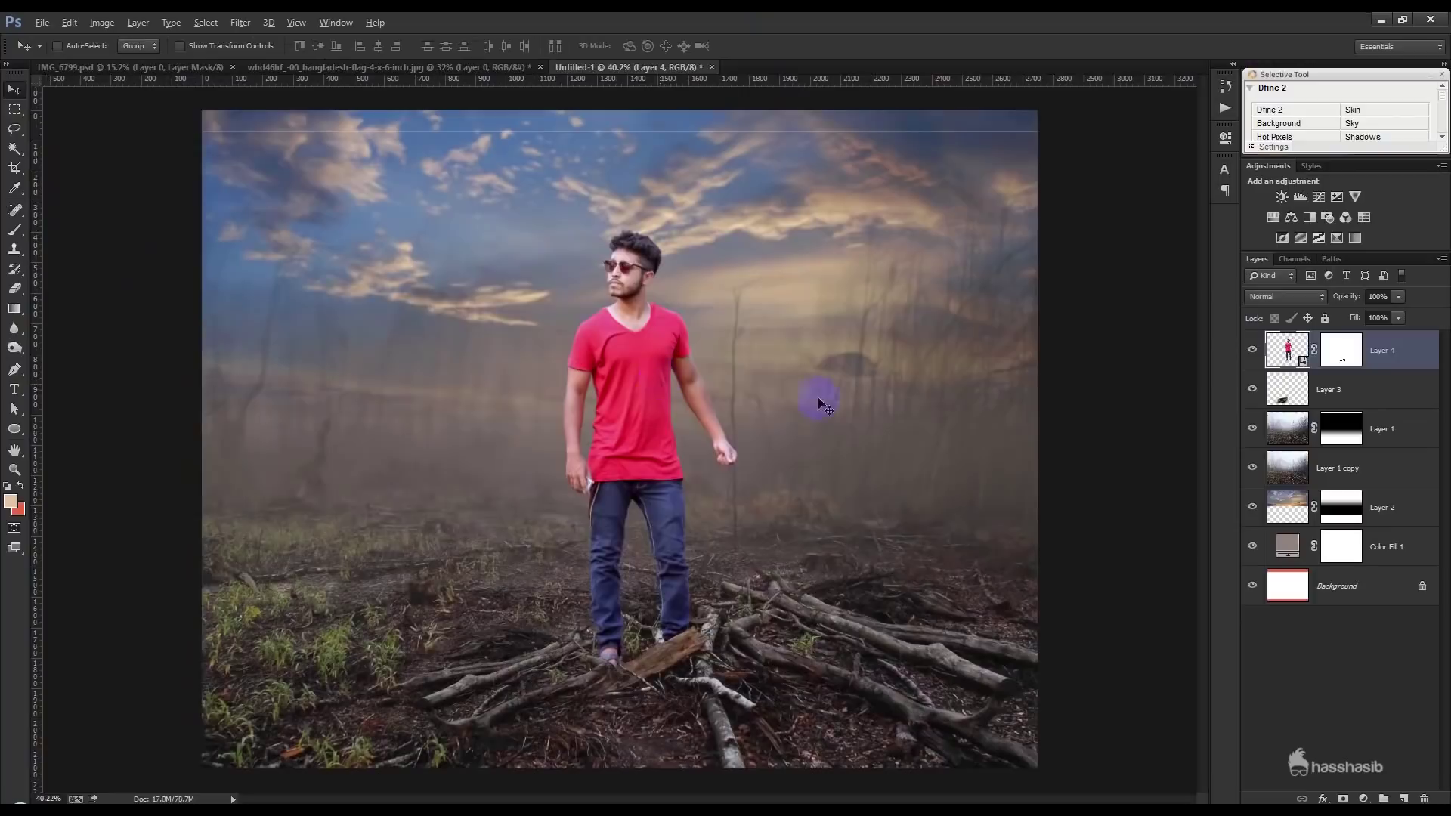
Toggle Layer 1 to compare, target its mask, and paint on it with default black/white
{"action": "left_click", "coordinate": [1252, 350]}
{"action": "left_click", "coordinate": [1252, 429]}
{"action": "left_click", "coordinate": [1252, 428]}
{"action": "left_click", "coordinate": [1340, 429]}
{"action": "key", "text": "d"}
{"action": "left_click", "coordinate": [25, 236]}
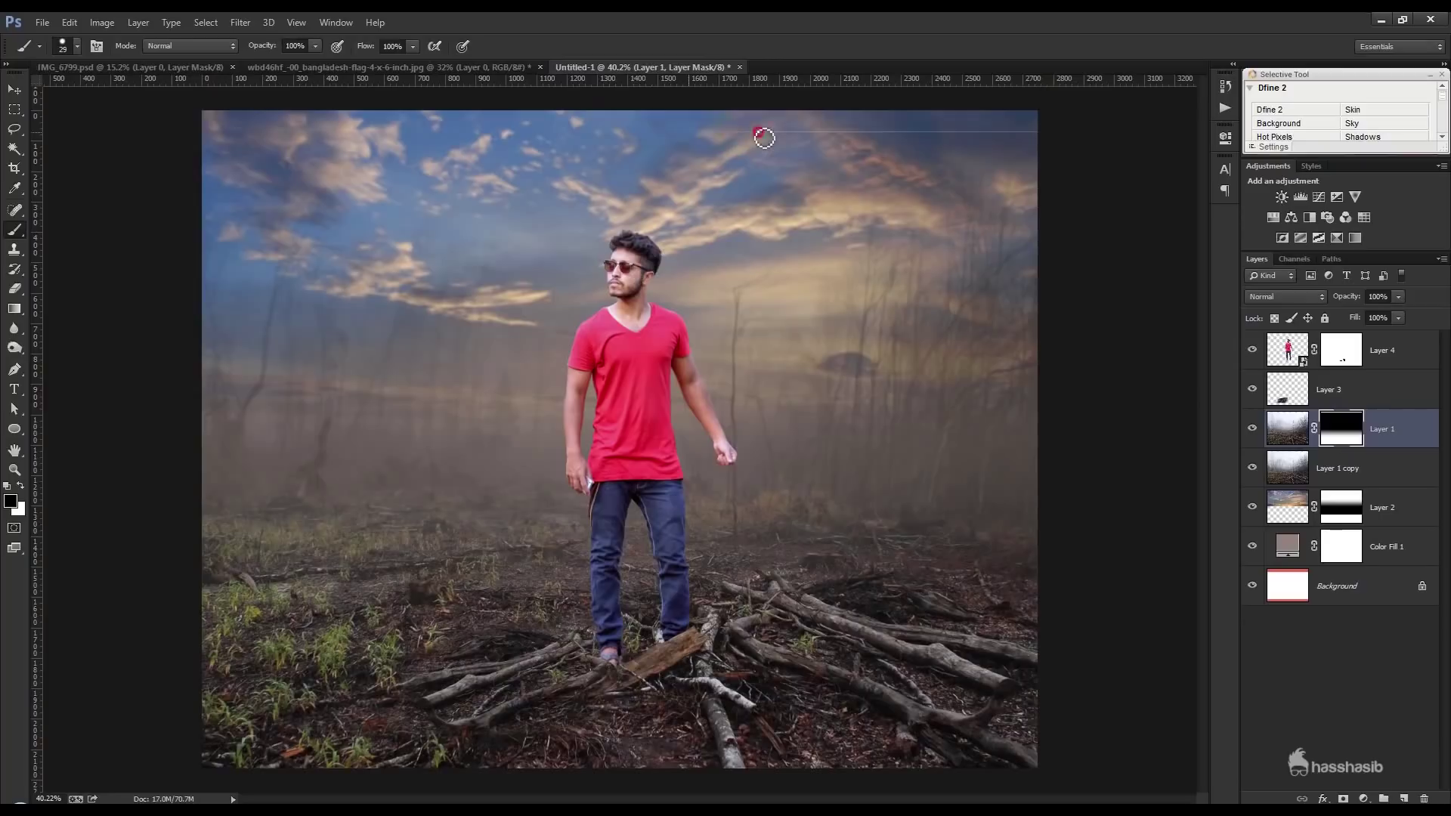
{"action": "left_click", "coordinate": [14, 89]}
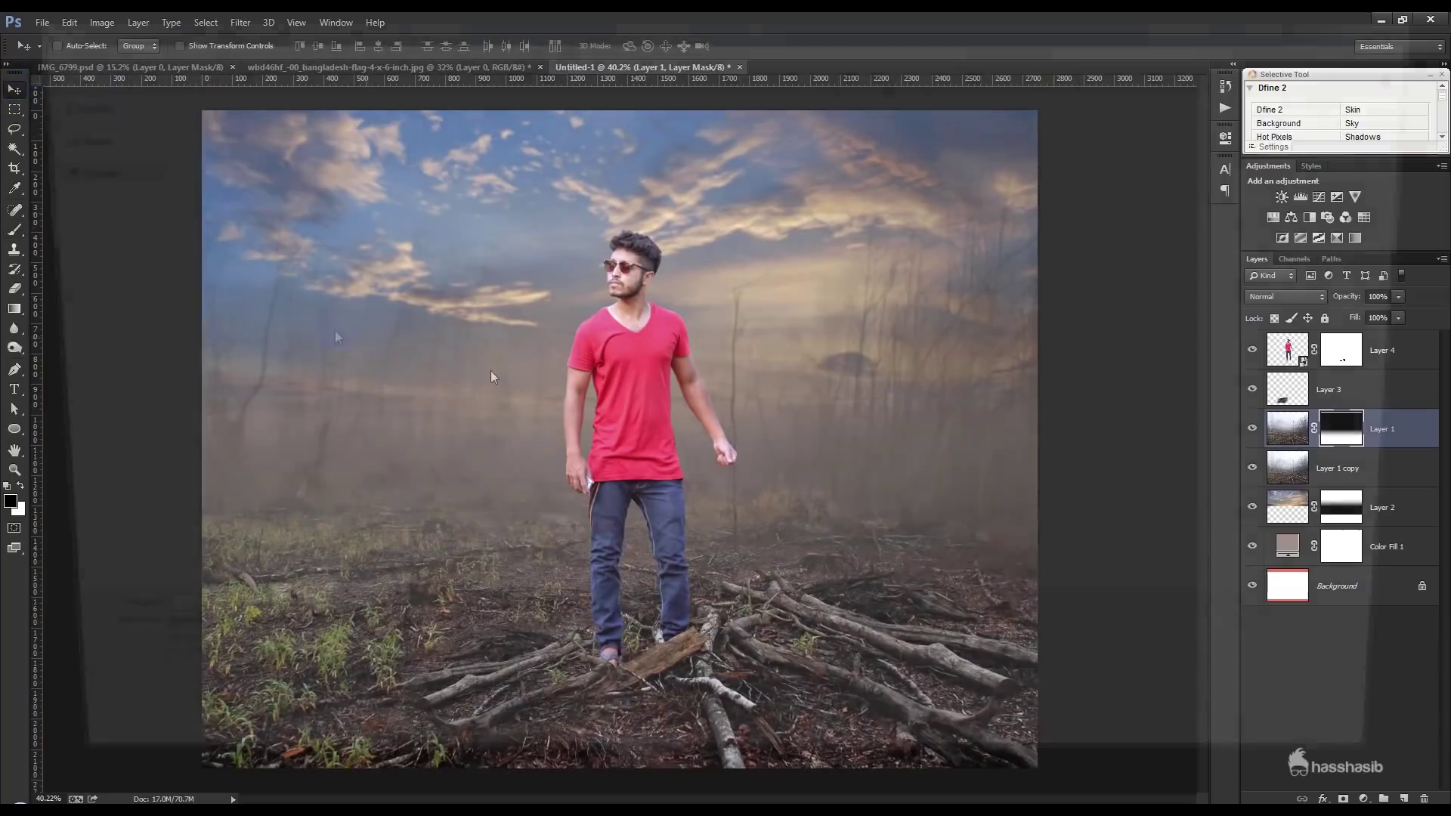
Save the composite as Untitled-1.psd and return to the IMG_6799.psd document
{"action": "key", "text": "ctrl+s"}
{"action": "left_click", "coordinate": [1322, 782]}
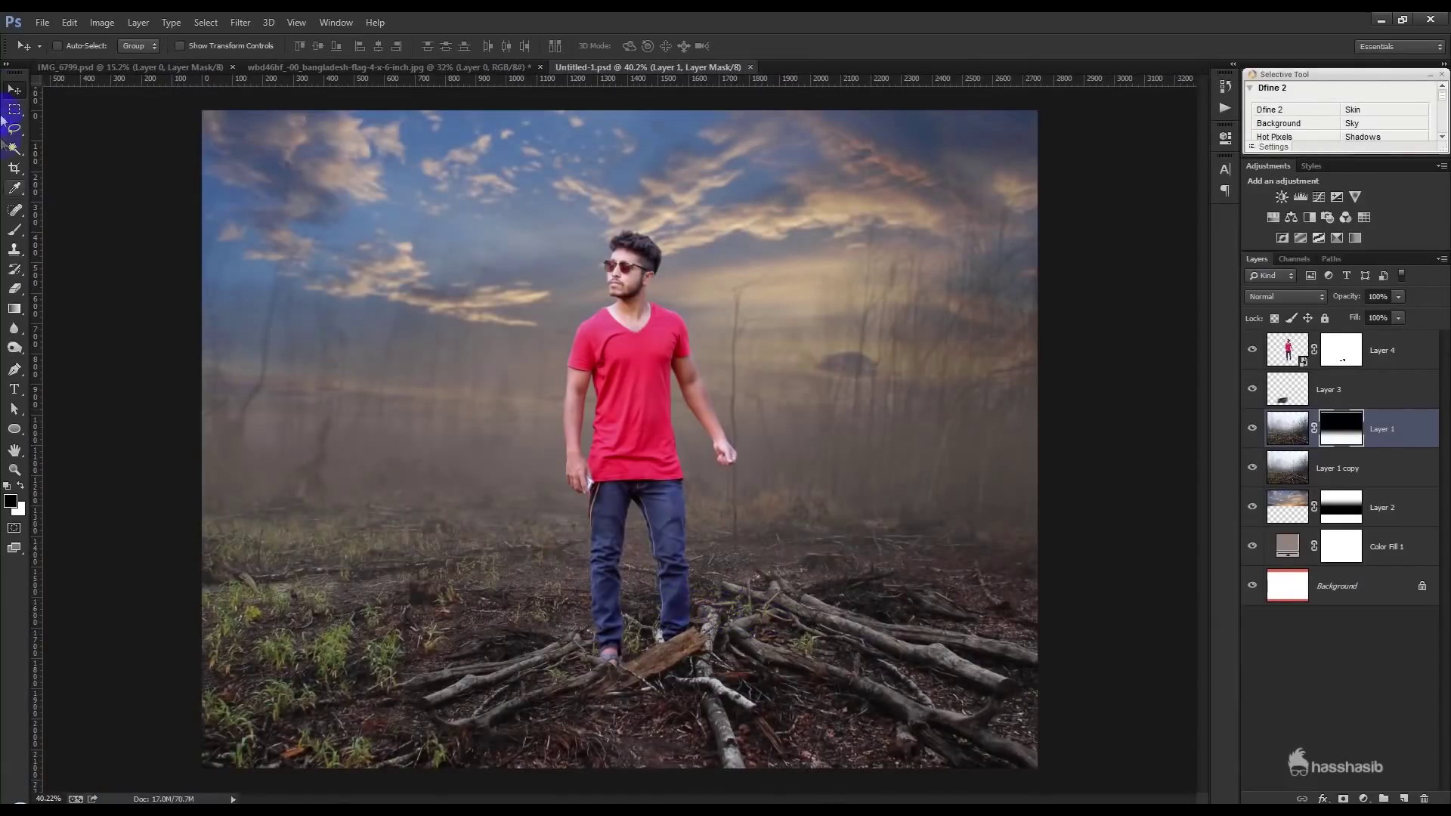
{"action": "left_click", "coordinate": [97, 67]}
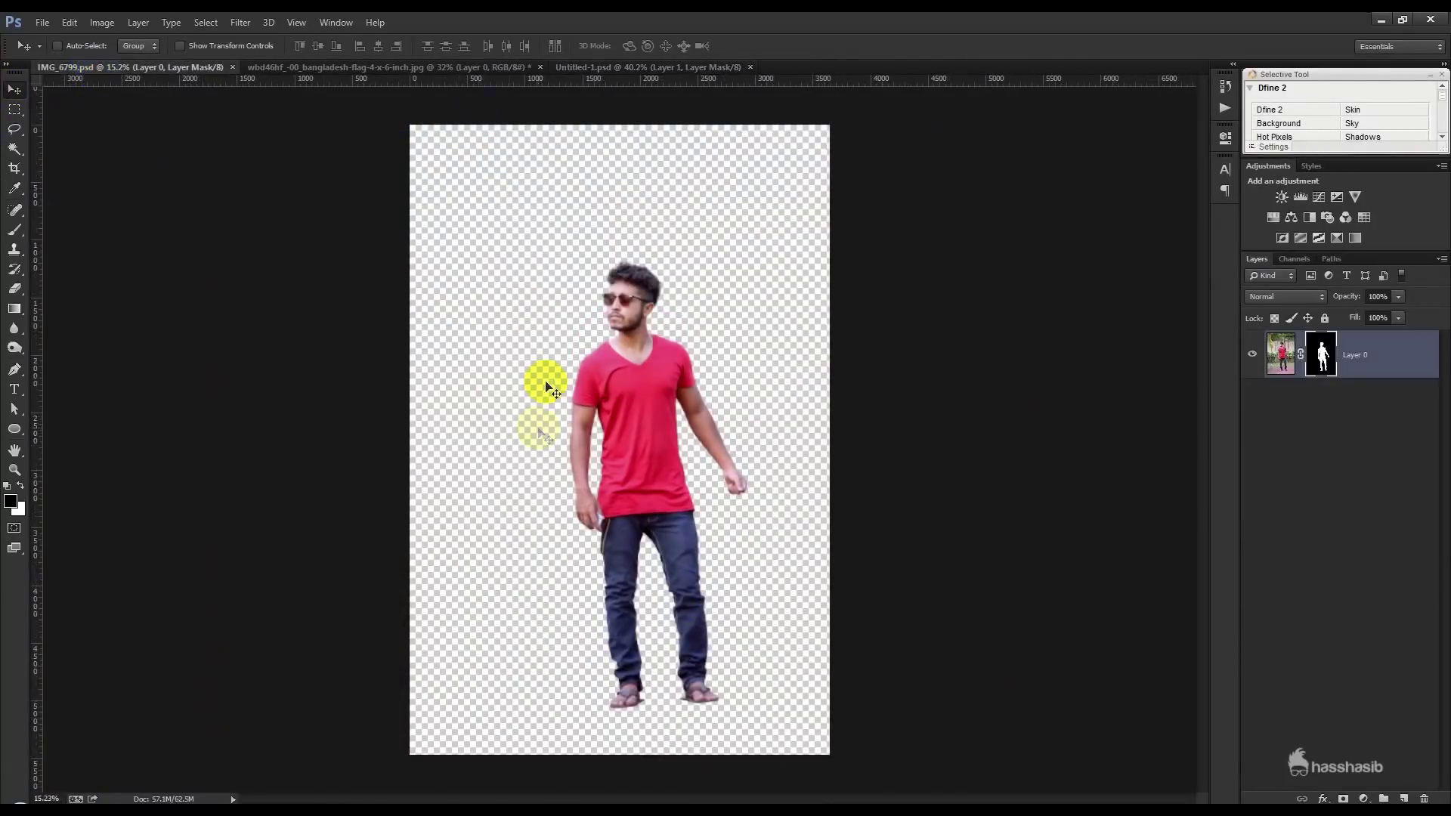
Bring the Bangladesh flag into the composite as Layer 5 at the top of the stack
{"action": "left_click", "coordinate": [232, 67]}
{"action": "left_click", "coordinate": [266, 68]}
{"action": "mouse_move", "coordinate": [551, 276]}
{"action": "left_mouse_down"}
{"action": "mouse_move", "coordinate": [539, 66]}
{"action": "mouse_move", "coordinate": [769, 419]}
{"action": "left_mouse_up"}
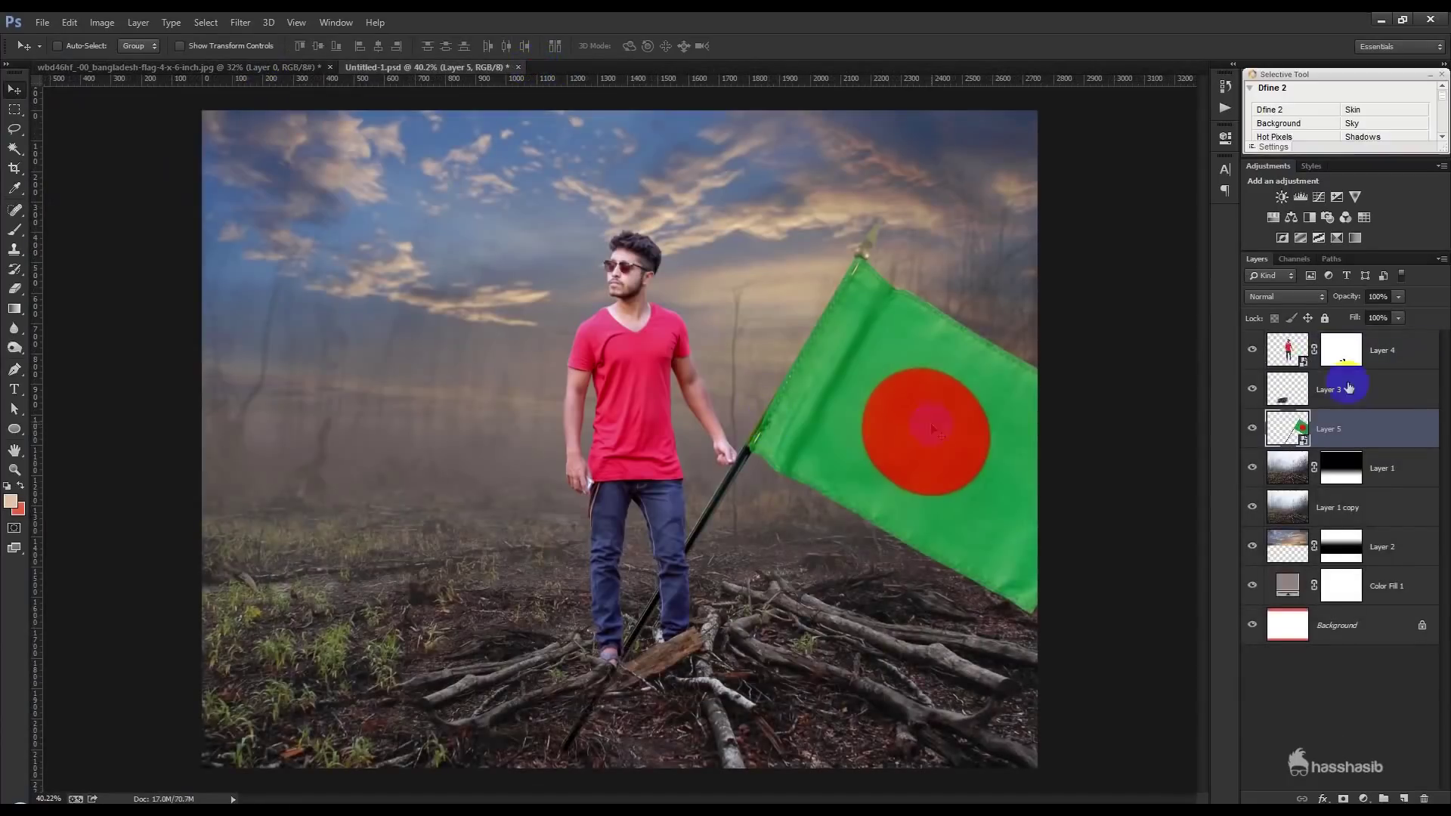
{"action": "mouse_move", "coordinate": [1372, 438]}
{"action": "left_mouse_down"}
{"action": "mouse_move", "coordinate": [1392, 354]}
{"action": "mouse_move", "coordinate": [1404, 363]}
{"action": "left_mouse_up"}
Scale the flag down and rotate it upright near the man's hand
{"action": "key", "text": "ctrl+t"}
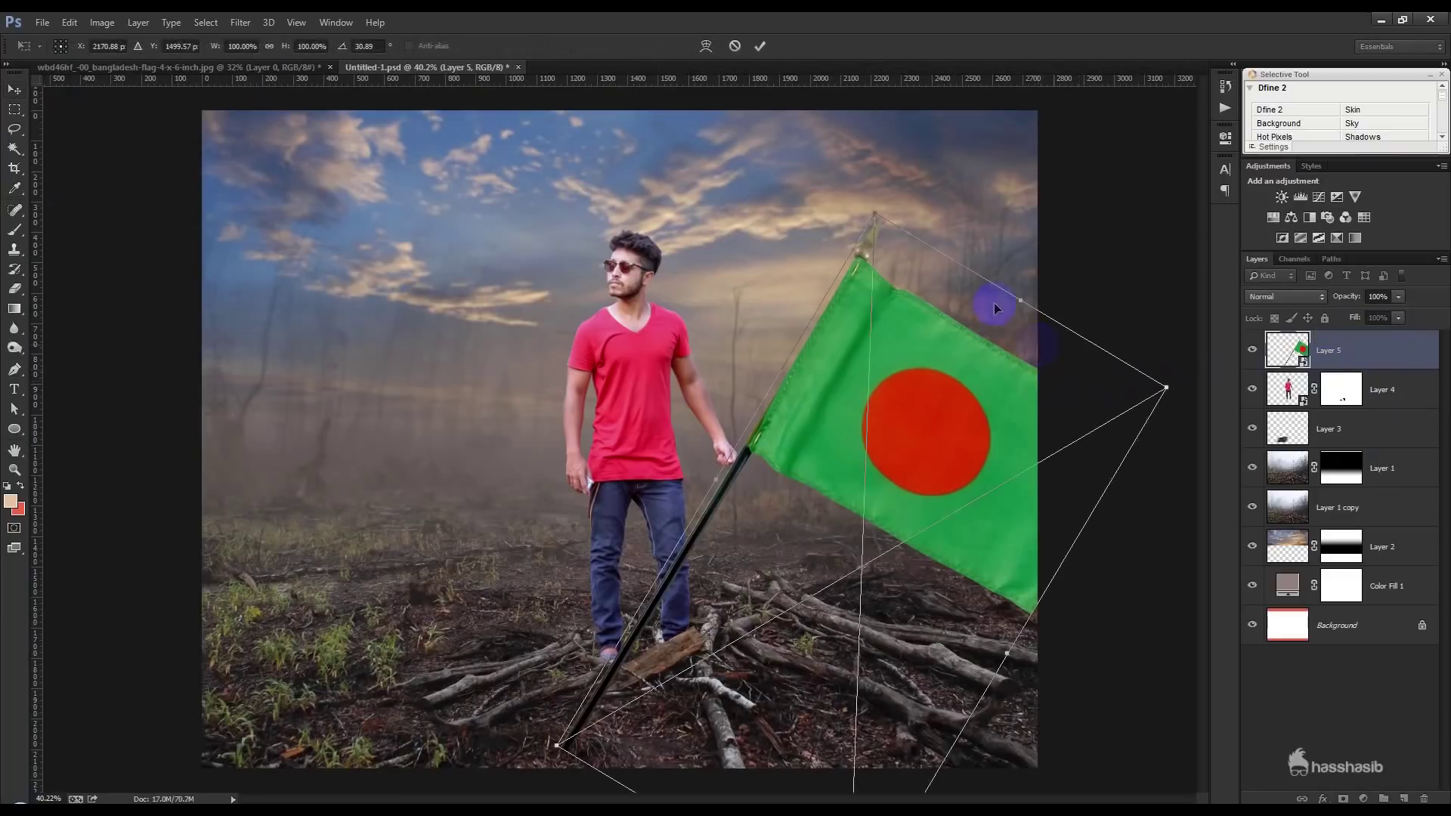
{"action": "mouse_move", "coordinate": [877, 215]}
{"action": "left_mouse_down"}
{"action": "mouse_move", "coordinate": [852, 483]}
{"action": "mouse_move", "coordinate": [834, 422]}
{"action": "mouse_move", "coordinate": [801, 411]}
{"action": "left_mouse_up"}
{"action": "scroll", "coordinate": [783, 454], "scroll_direction": "up", "scroll_amount": 5}
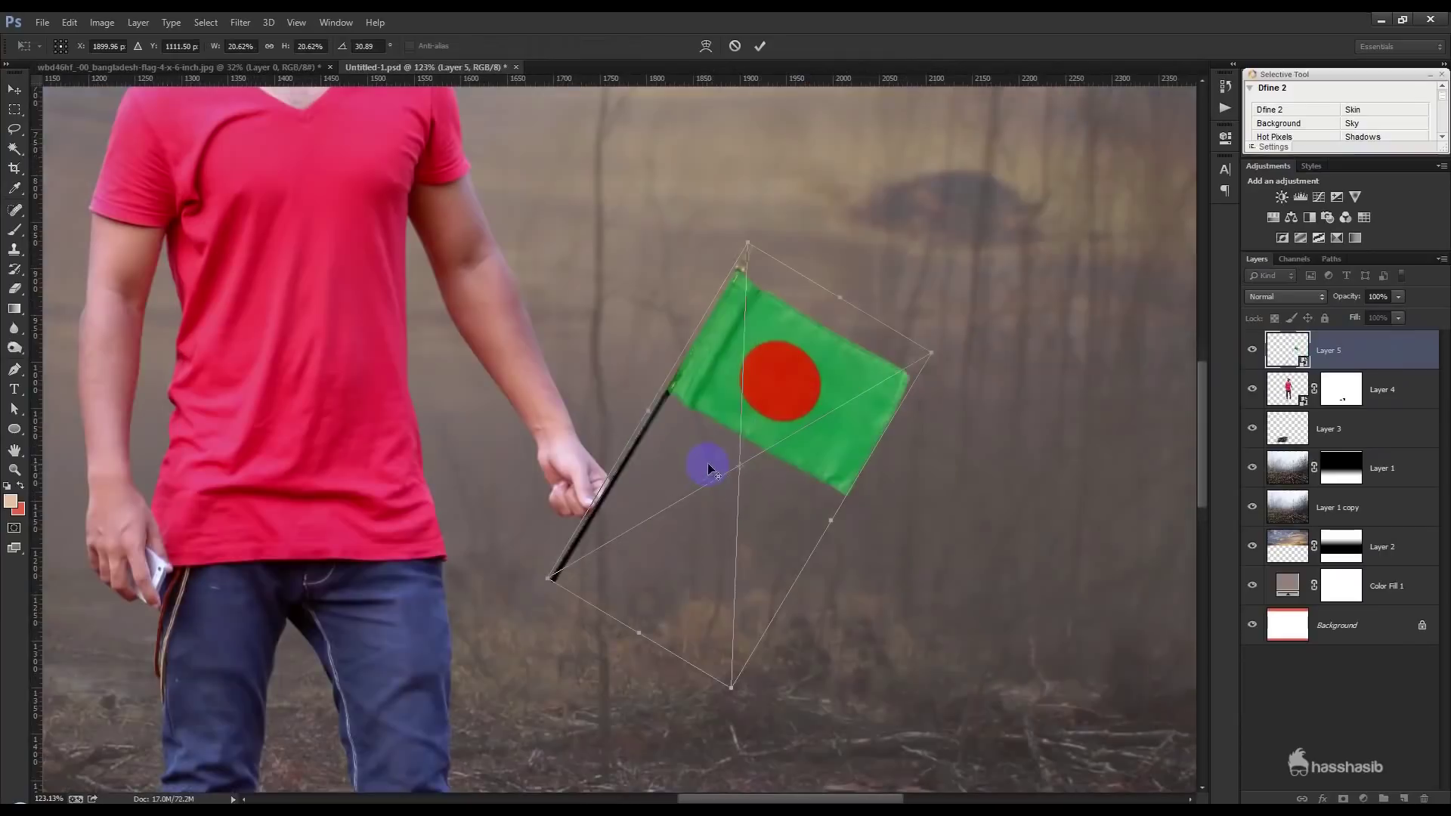
{"action": "left_click_drag", "start_coordinate": [946, 432], "coordinate": [910, 583]}
{"action": "mouse_move", "coordinate": [864, 483]}
{"action": "left_mouse_down"}
{"action": "mouse_move", "coordinate": [866, 558]}
{"action": "mouse_move", "coordinate": [1040, 457]}
{"action": "left_mouse_up"}
{"action": "left_click_drag", "start_coordinate": [933, 401], "coordinate": [854, 453]}
{"action": "left_click_drag", "start_coordinate": [933, 476], "coordinate": [918, 513]}
{"action": "left_click_drag", "start_coordinate": [786, 533], "coordinate": [714, 538]}
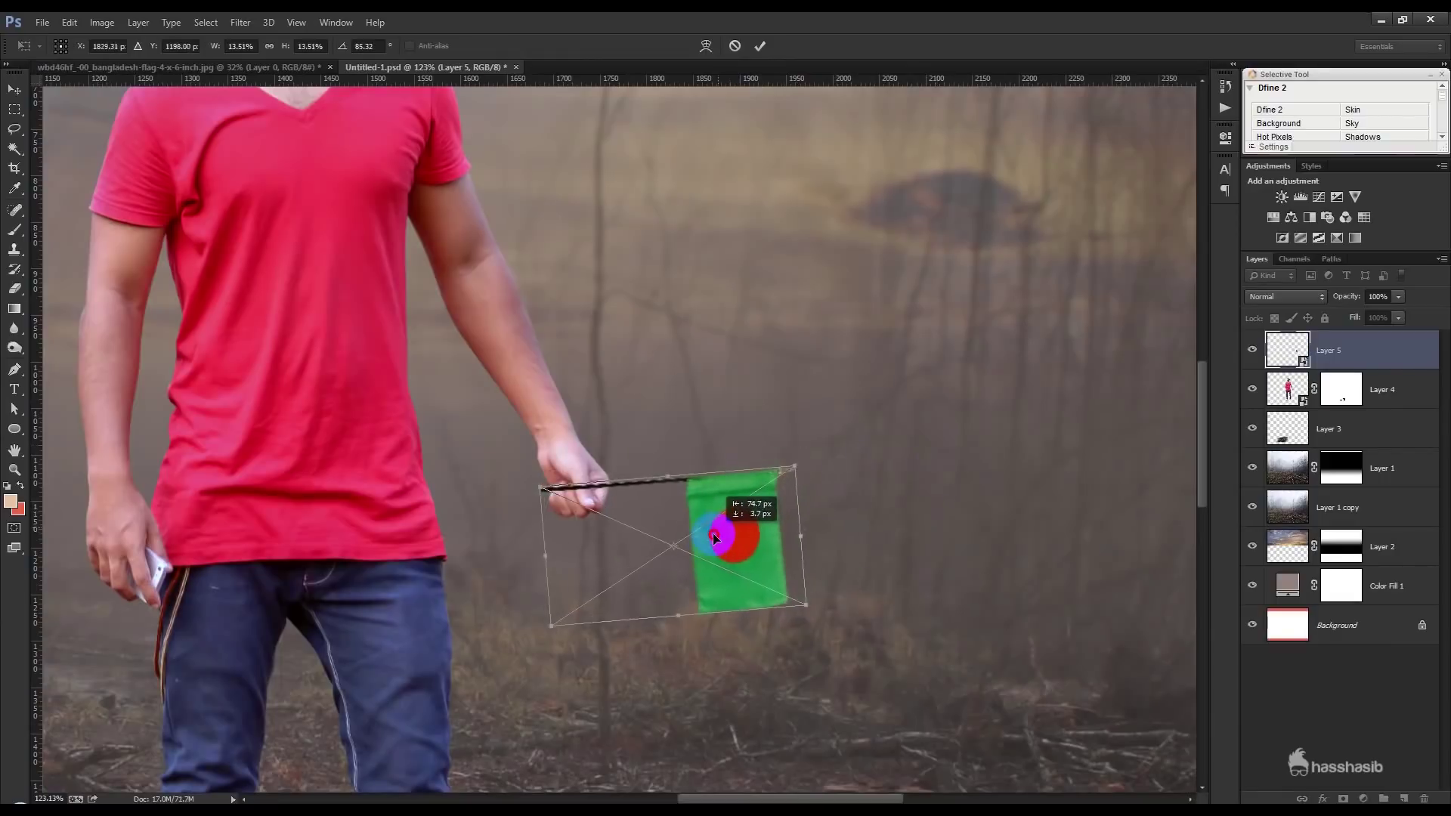
{"action": "key", "text": "Return"}
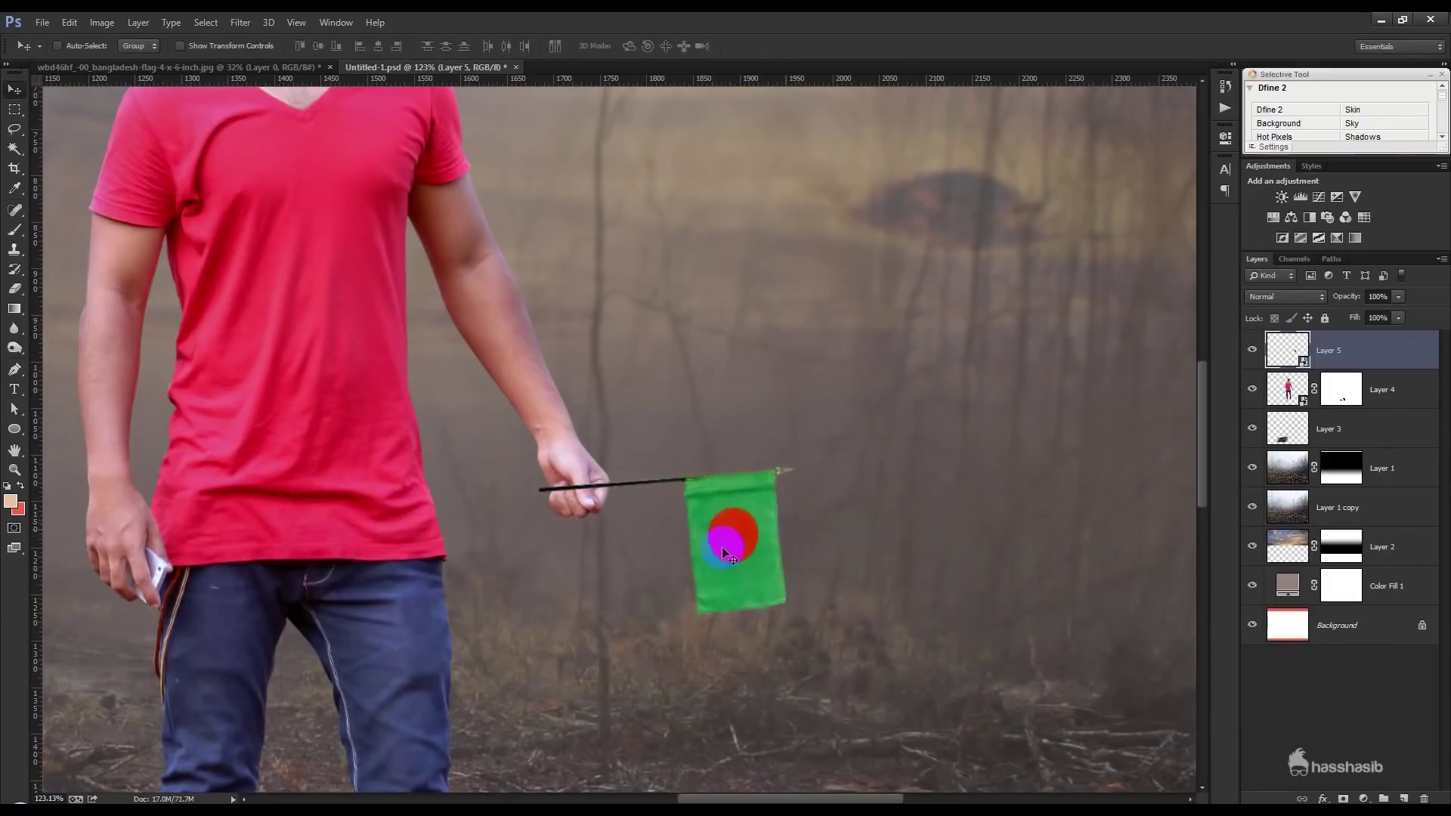
{"action": "scroll", "coordinate": [658, 541], "scroll_direction": "up", "scroll_amount": 5}
Re-rotate and shift the flag so its stick meets the man's fist
{"action": "key", "text": "ctrl+t"}
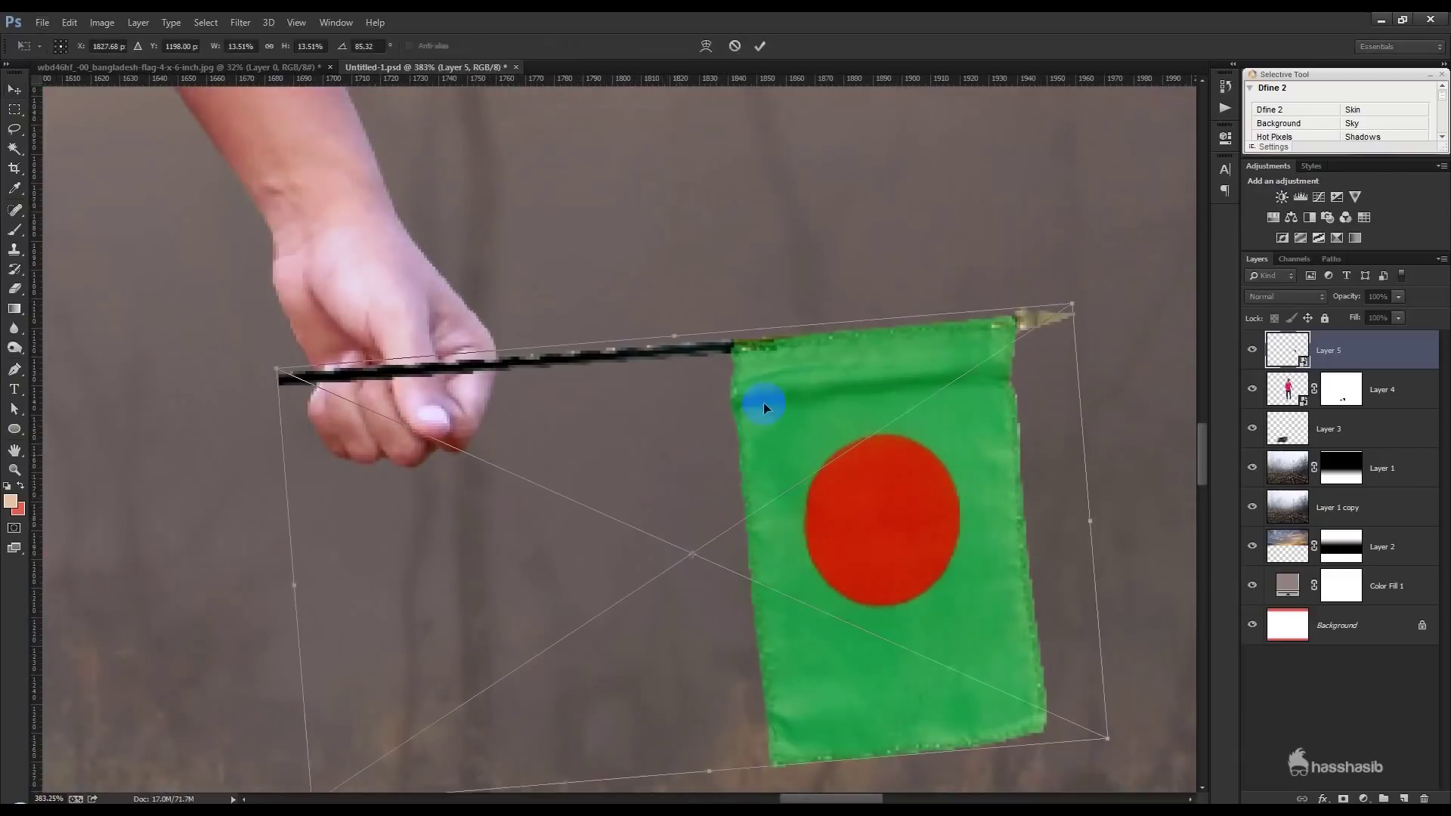
{"action": "mouse_move", "coordinate": [794, 233]}
{"action": "left_mouse_down"}
{"action": "mouse_move", "coordinate": [841, 263]}
{"action": "mouse_move", "coordinate": [868, 314]}
{"action": "left_mouse_up"}
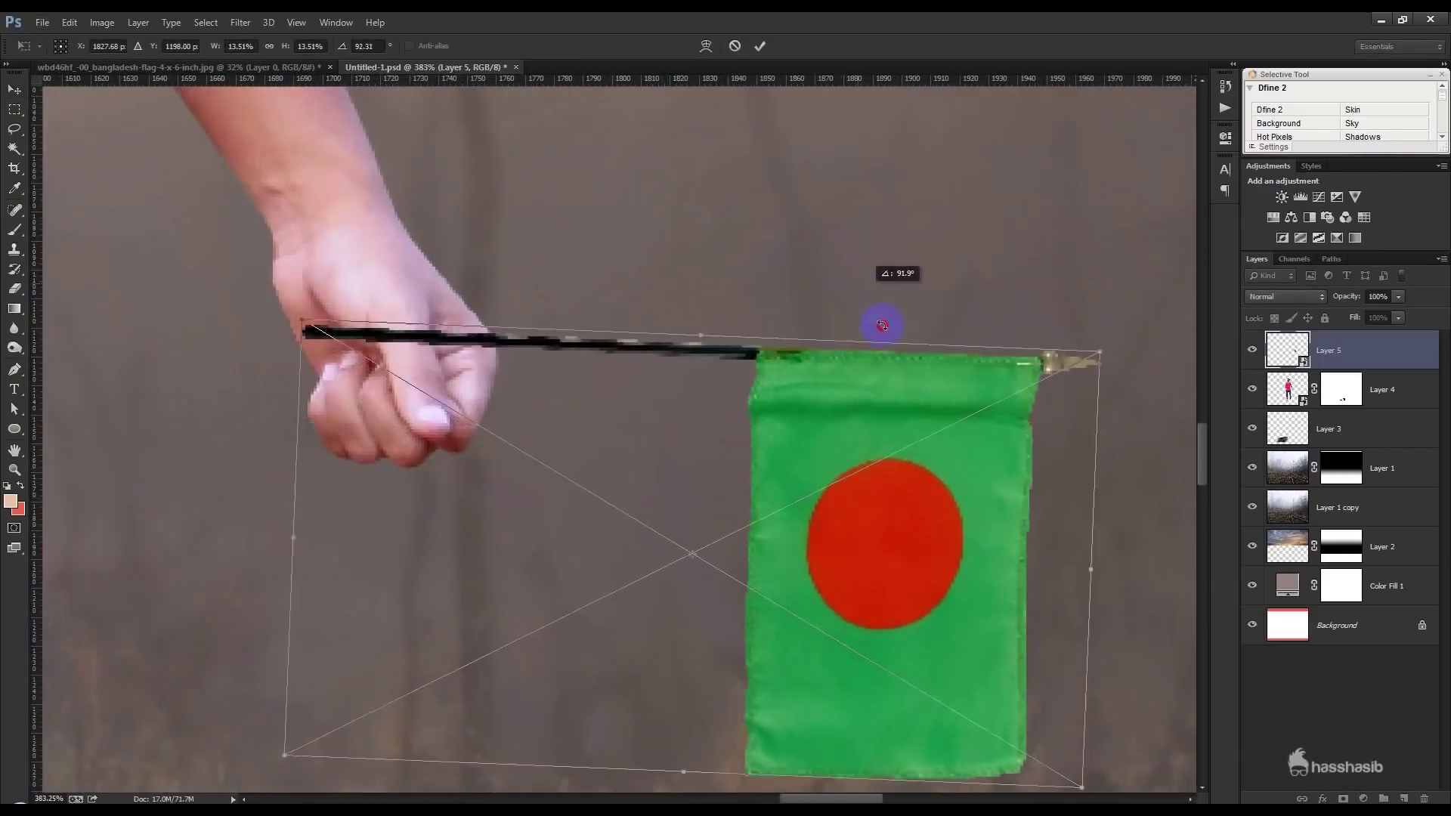
{"action": "left_click_drag", "start_coordinate": [836, 518], "coordinate": [805, 591]}
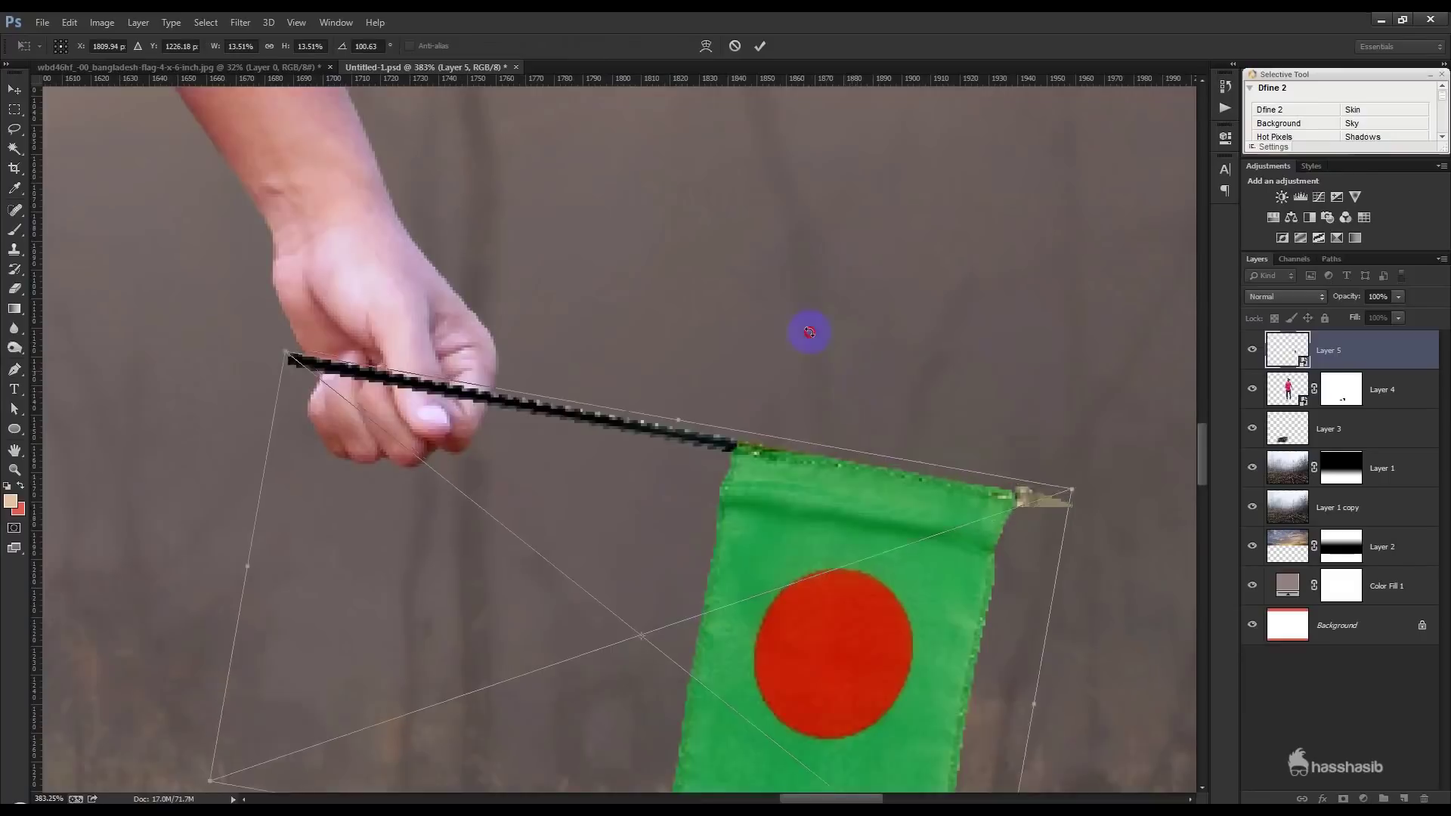
{"action": "left_click_drag", "start_coordinate": [803, 327], "coordinate": [778, 298]}
{"action": "left_click_drag", "start_coordinate": [795, 560], "coordinate": [849, 476]}
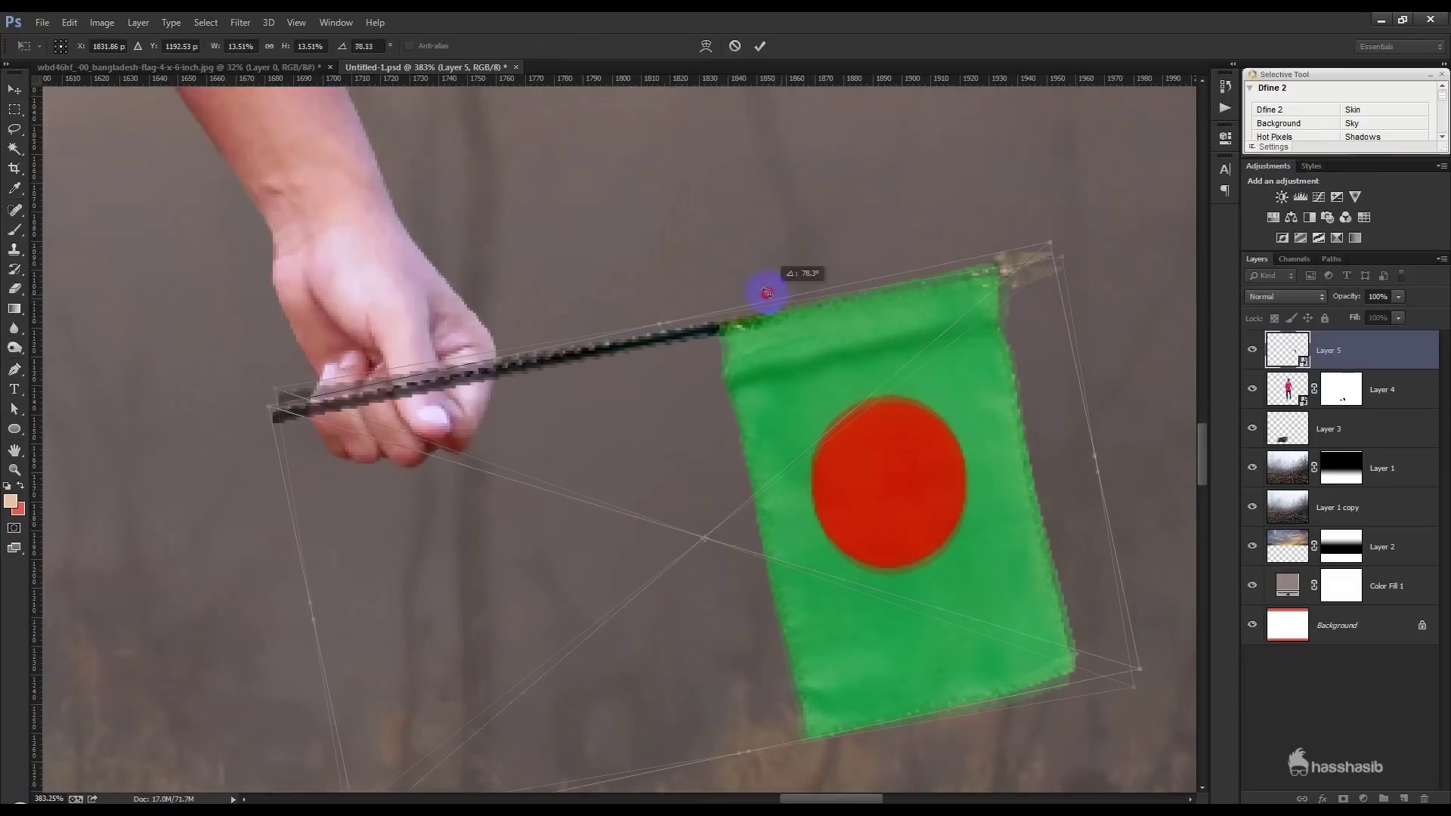
{"action": "left_click_drag", "start_coordinate": [764, 284], "coordinate": [786, 303]}
{"action": "left_click_drag", "start_coordinate": [799, 401], "coordinate": [809, 375]}
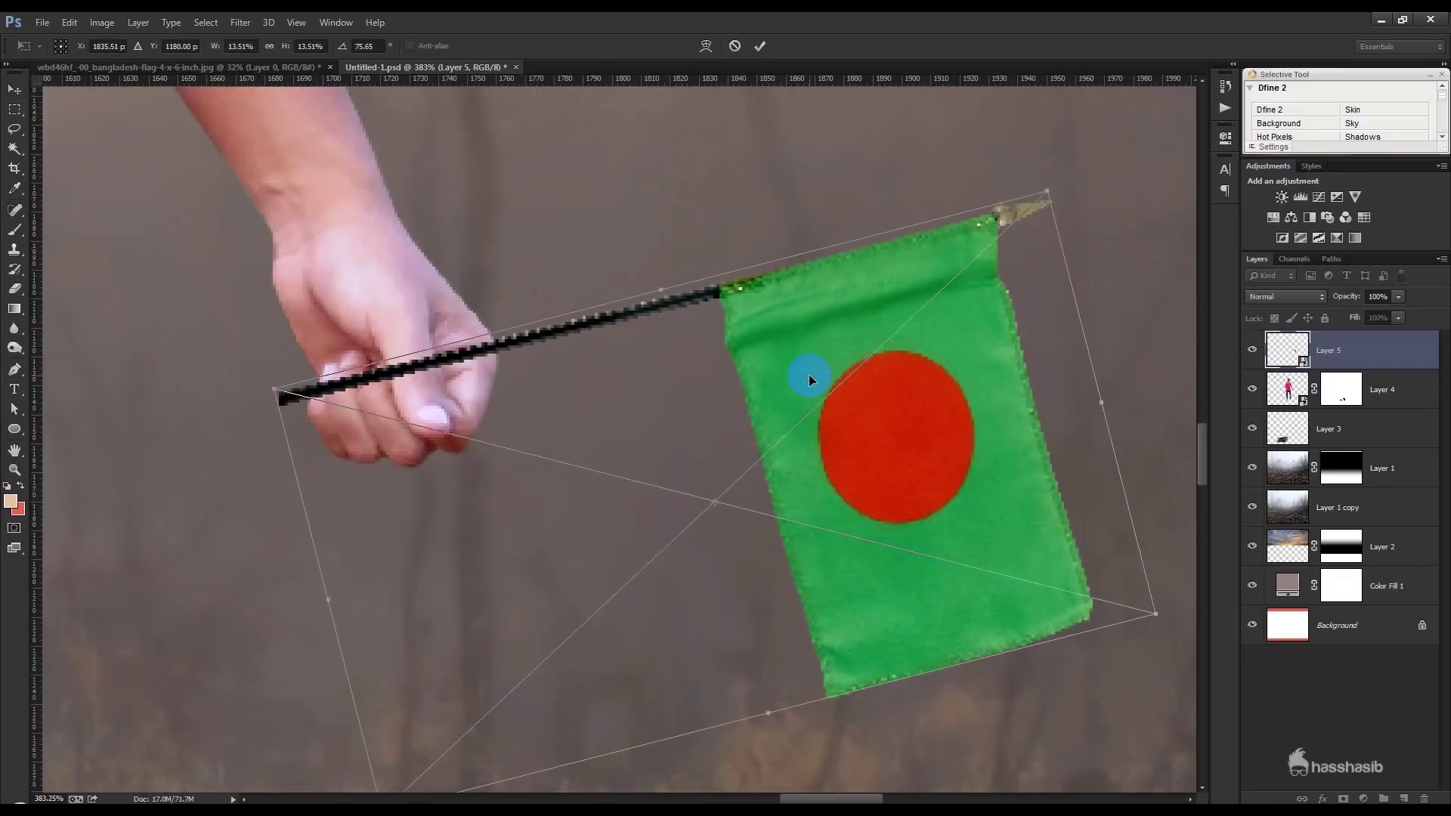
{"action": "key", "text": "Return"}
{"action": "left_click_drag", "start_coordinate": [809, 379], "coordinate": [814, 378]}
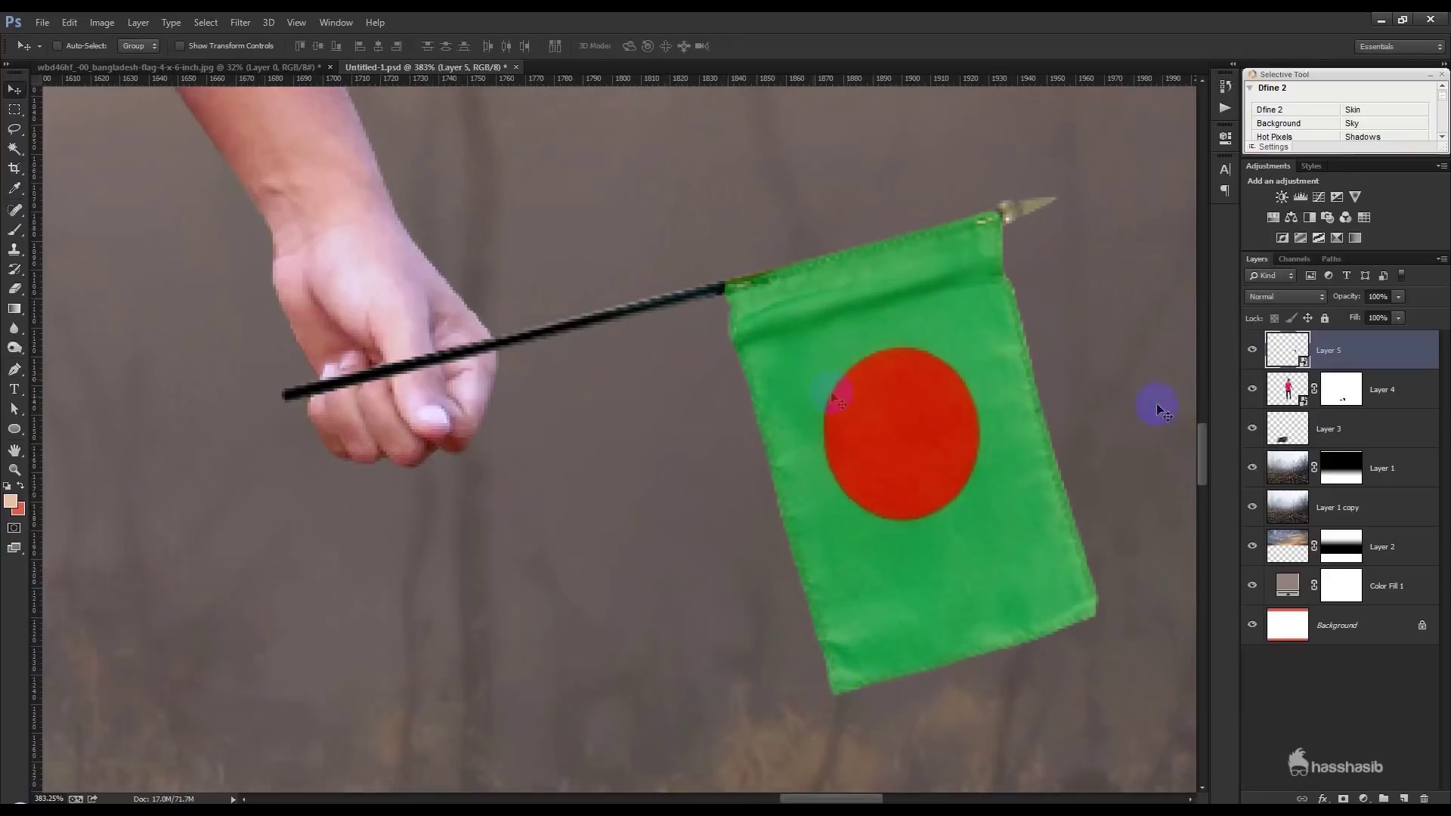
Mask Layer 5 and paint out the flag stick where it crosses the man's fist
{"action": "left_click", "coordinate": [1342, 799]}
{"action": "scroll", "coordinate": [431, 378], "scroll_direction": "up", "scroll_amount": 3}
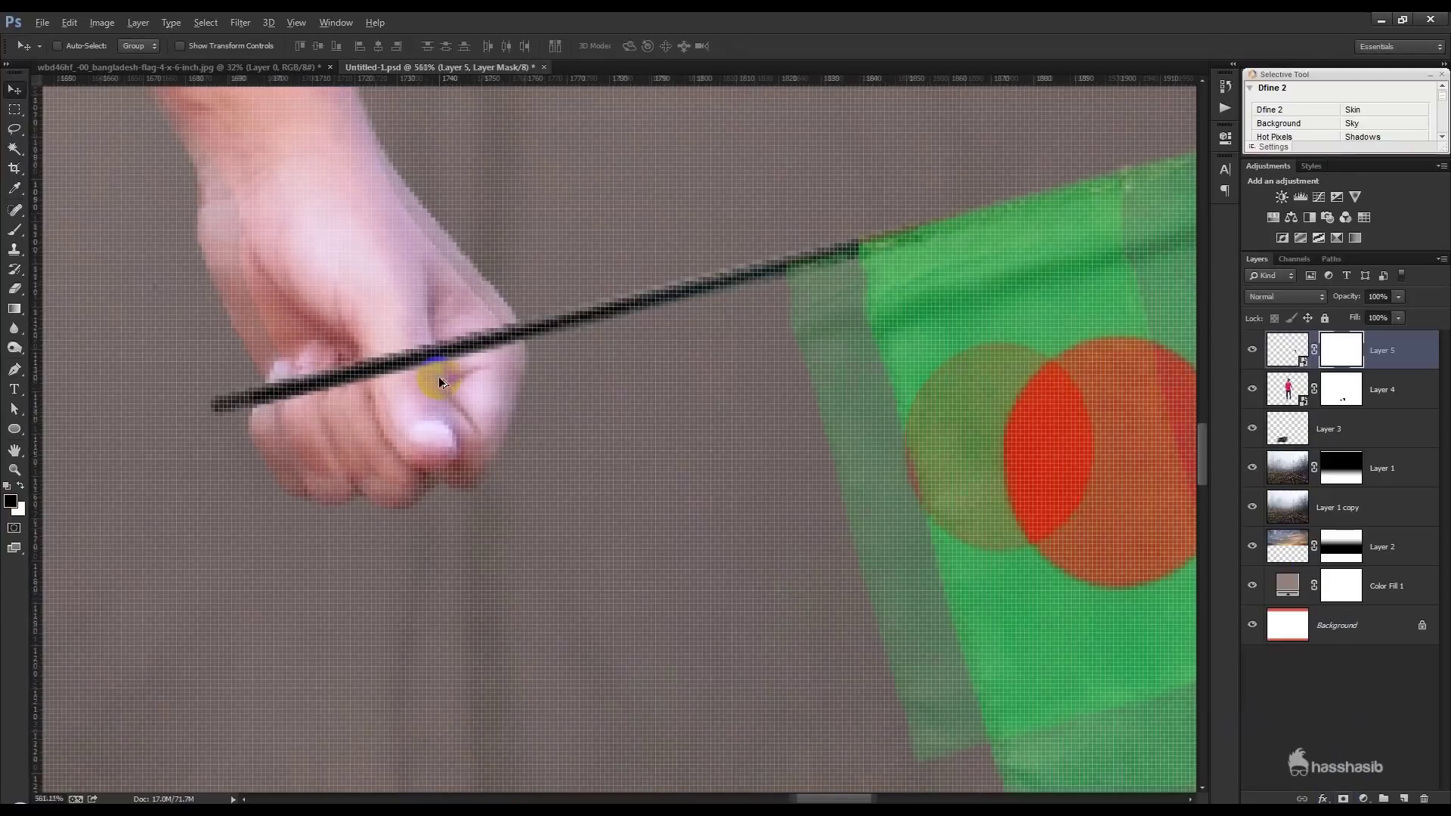
{"action": "left_click", "coordinate": [14, 234]}
{"action": "left_click_drag", "start_coordinate": [325, 393], "coordinate": [405, 377]}
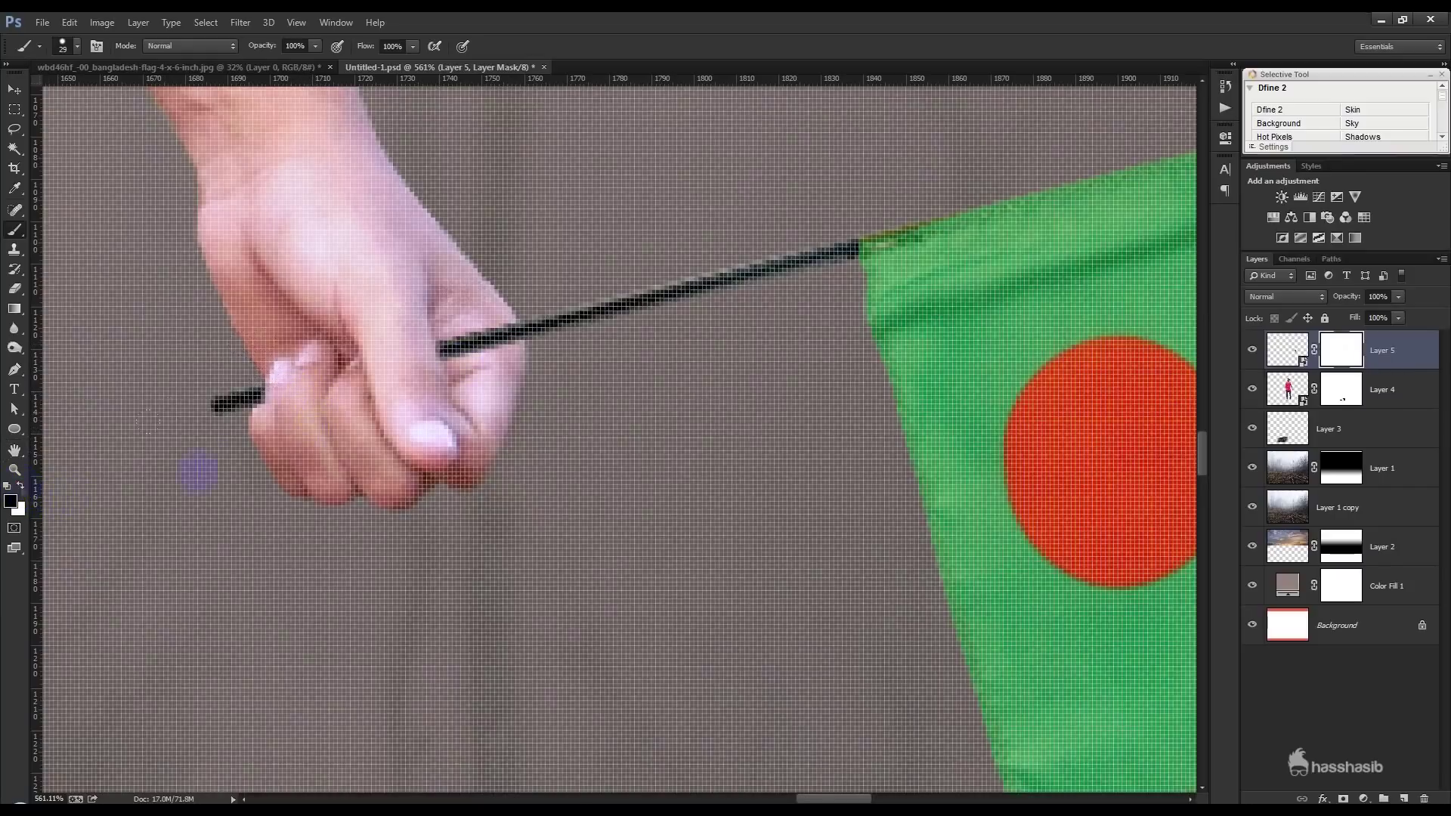
{"action": "left_click", "coordinate": [1290, 393], "text": "ctrl"}
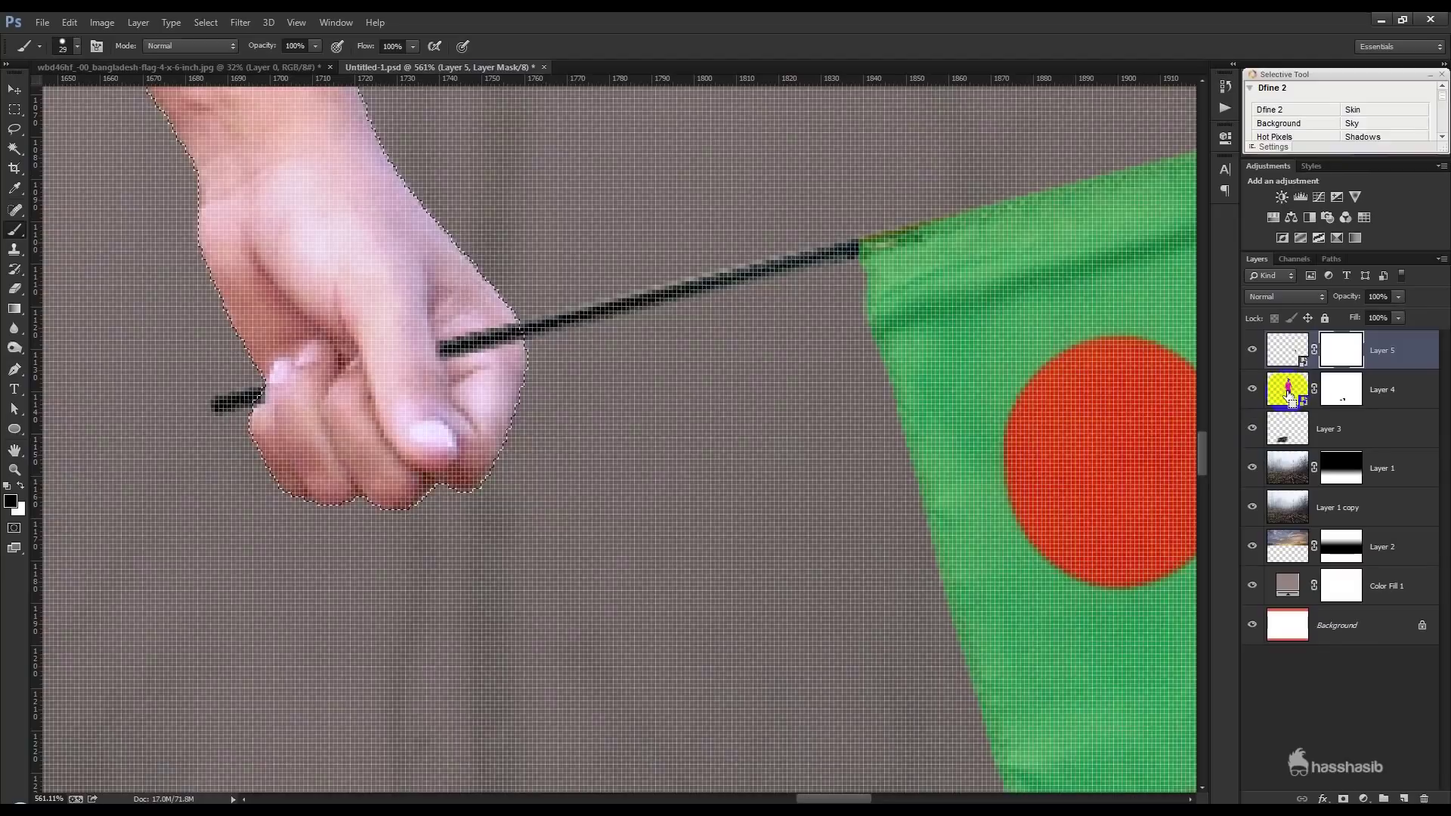
{"action": "left_click", "coordinate": [302, 406]}
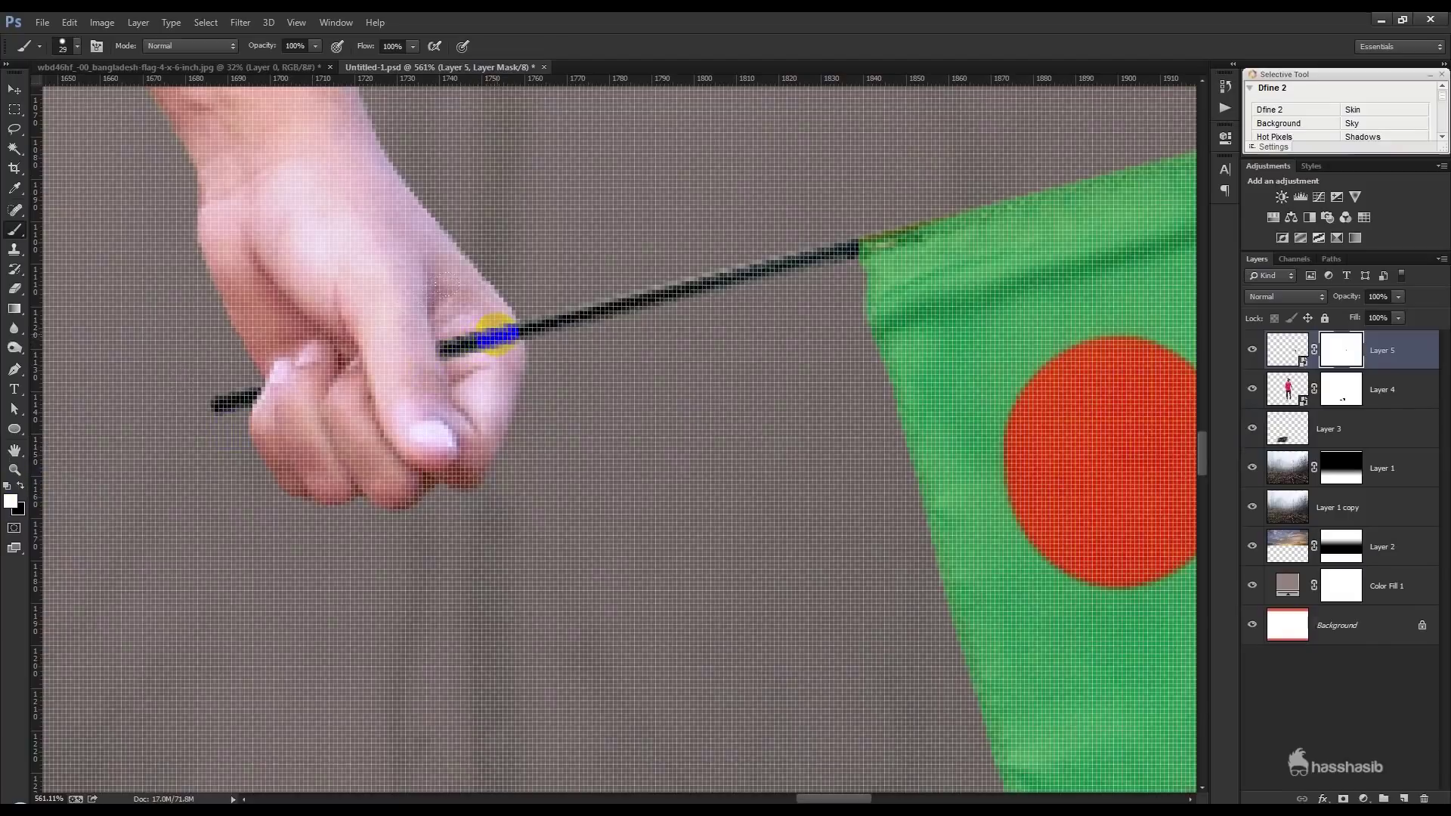
{"action": "key", "text": "ctrl+0"}
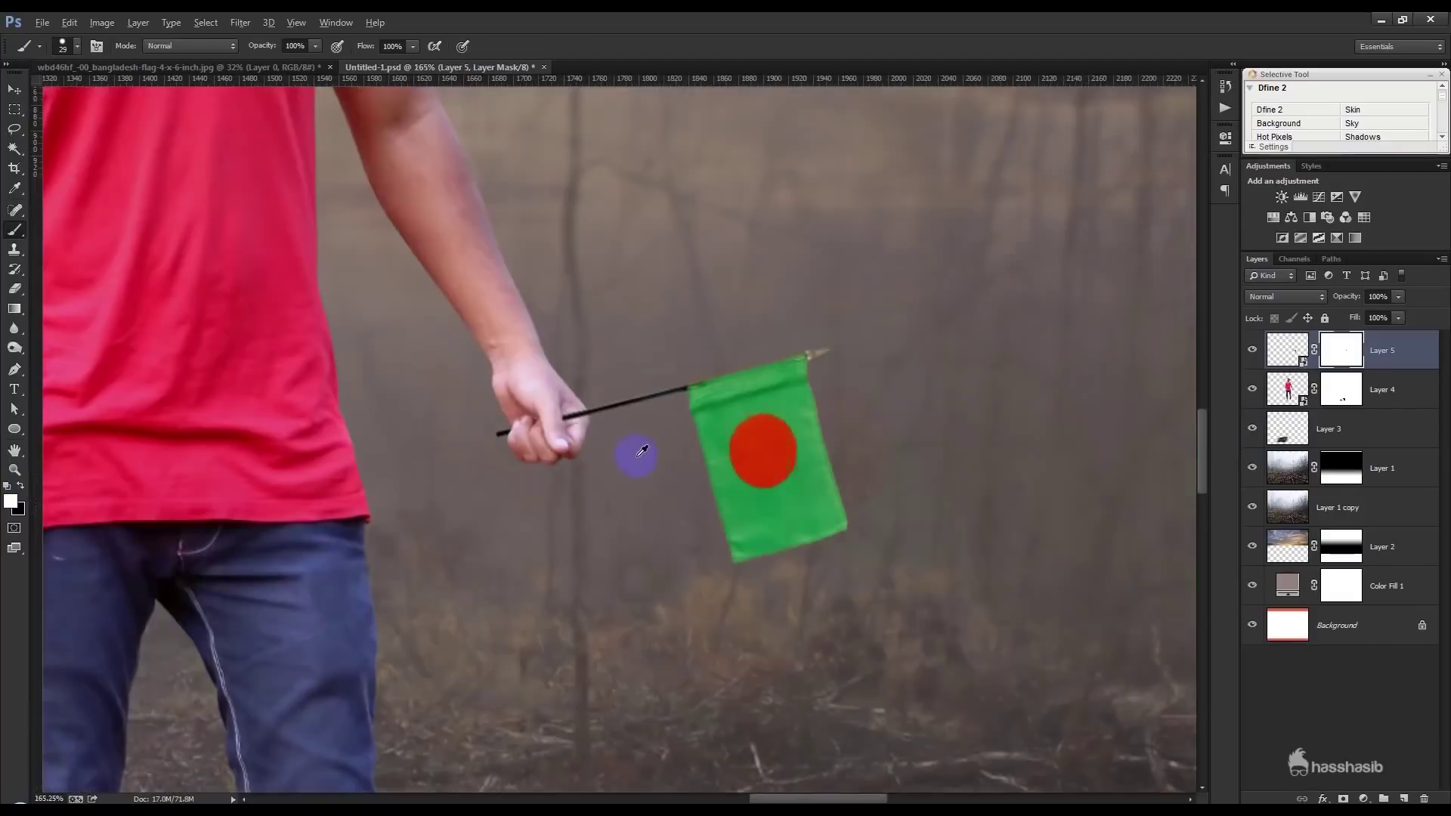
{"action": "scroll", "coordinate": [686, 470], "scroll_direction": "down", "scroll_amount": 2}
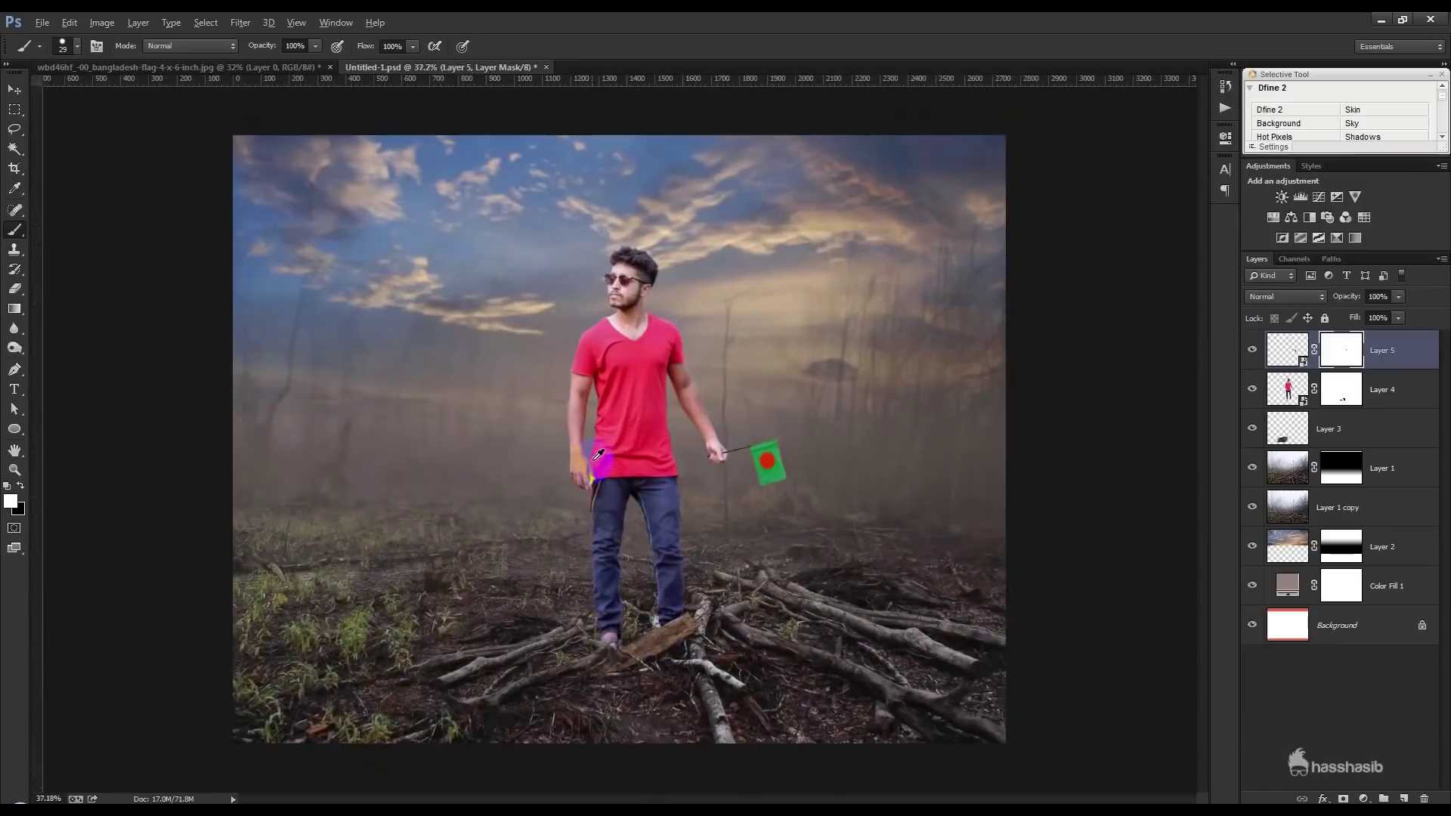
Add a new empty layer above Layer 3 and pick a brownish-red foreground colour
{"action": "left_click", "coordinate": [14, 89]}
{"action": "scroll", "coordinate": [563, 402], "scroll_direction": "up", "scroll_amount": 1}
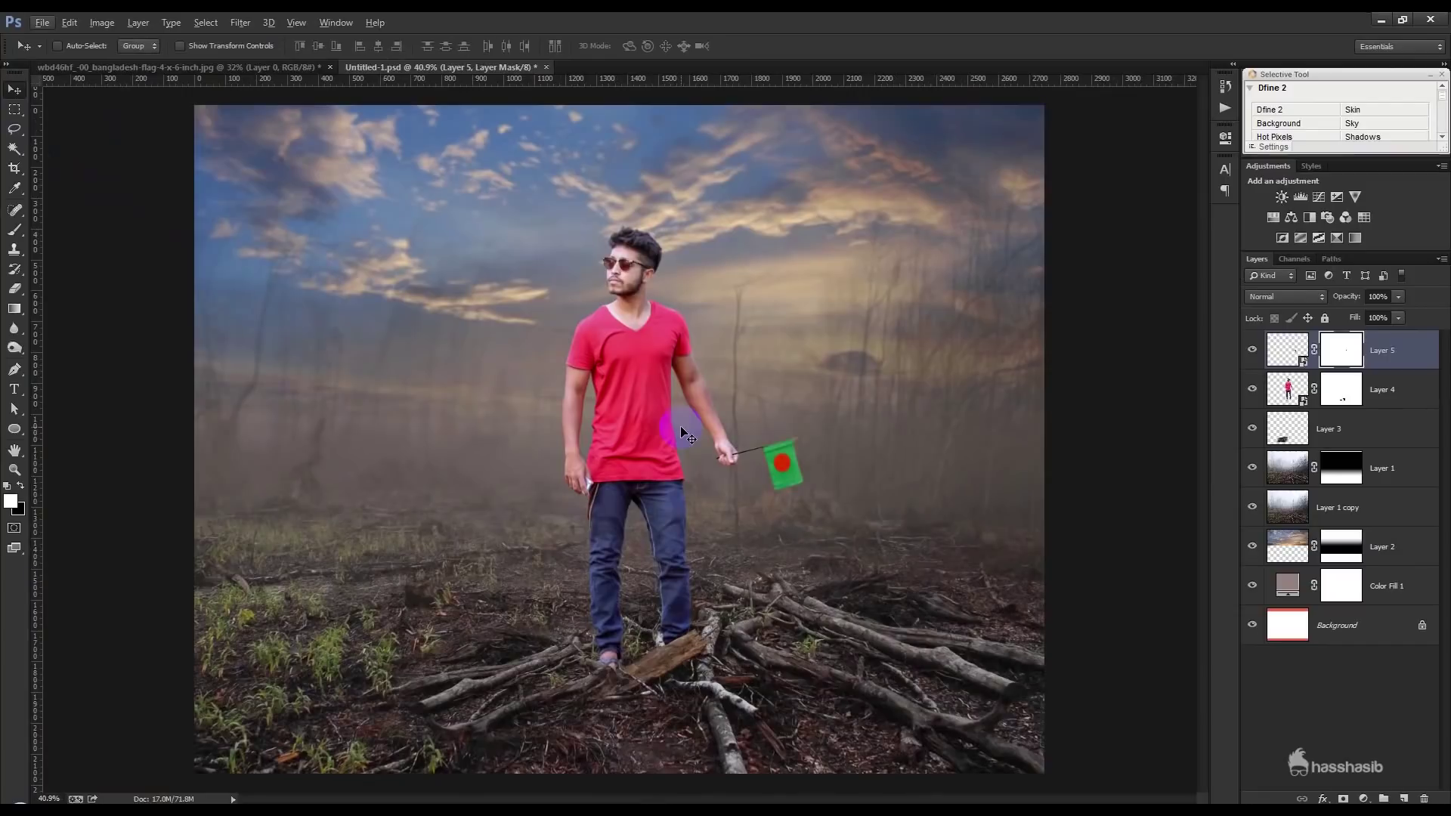
{"action": "left_click", "coordinate": [1397, 440]}
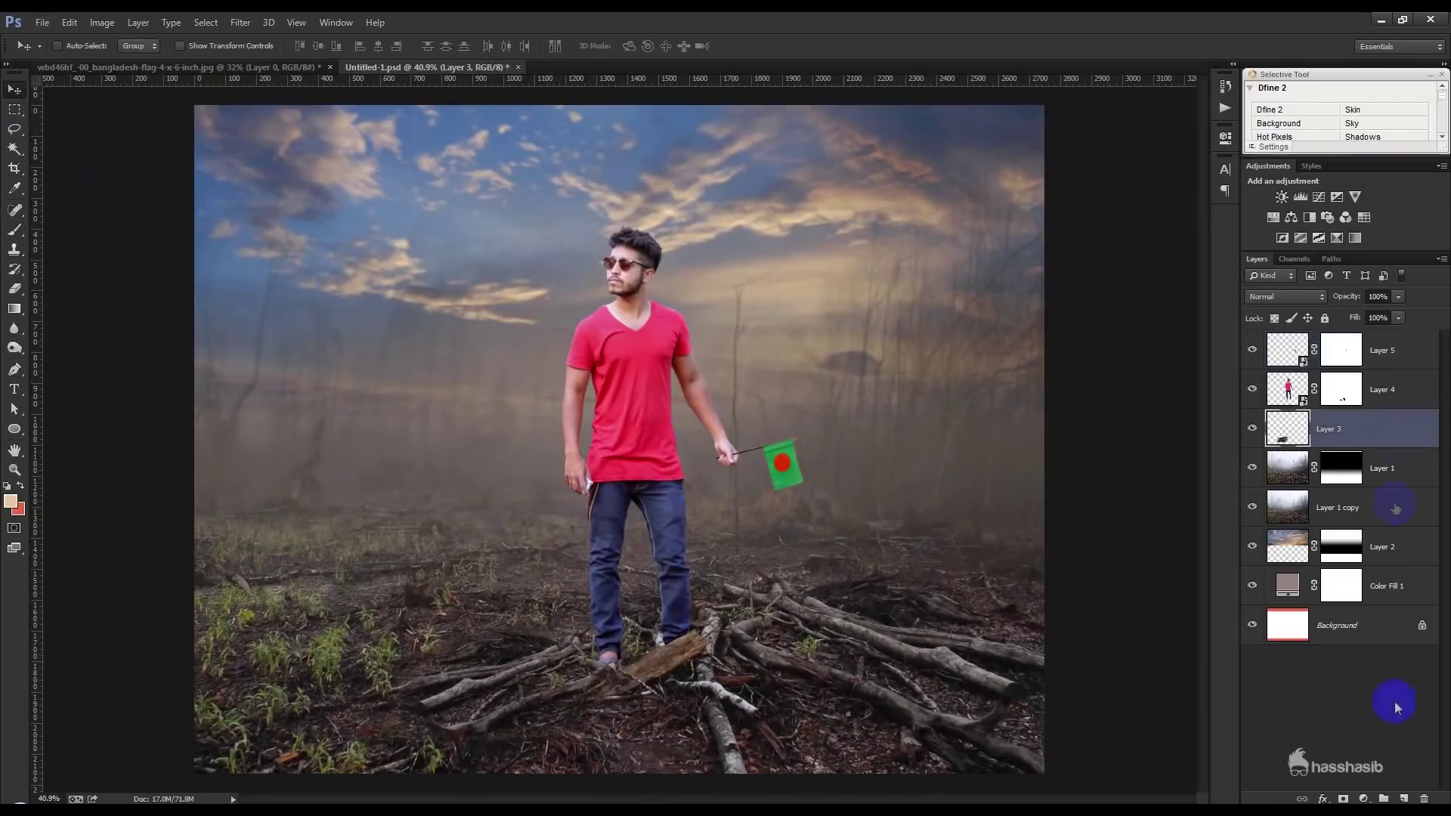
{"action": "left_click", "coordinate": [1403, 797]}
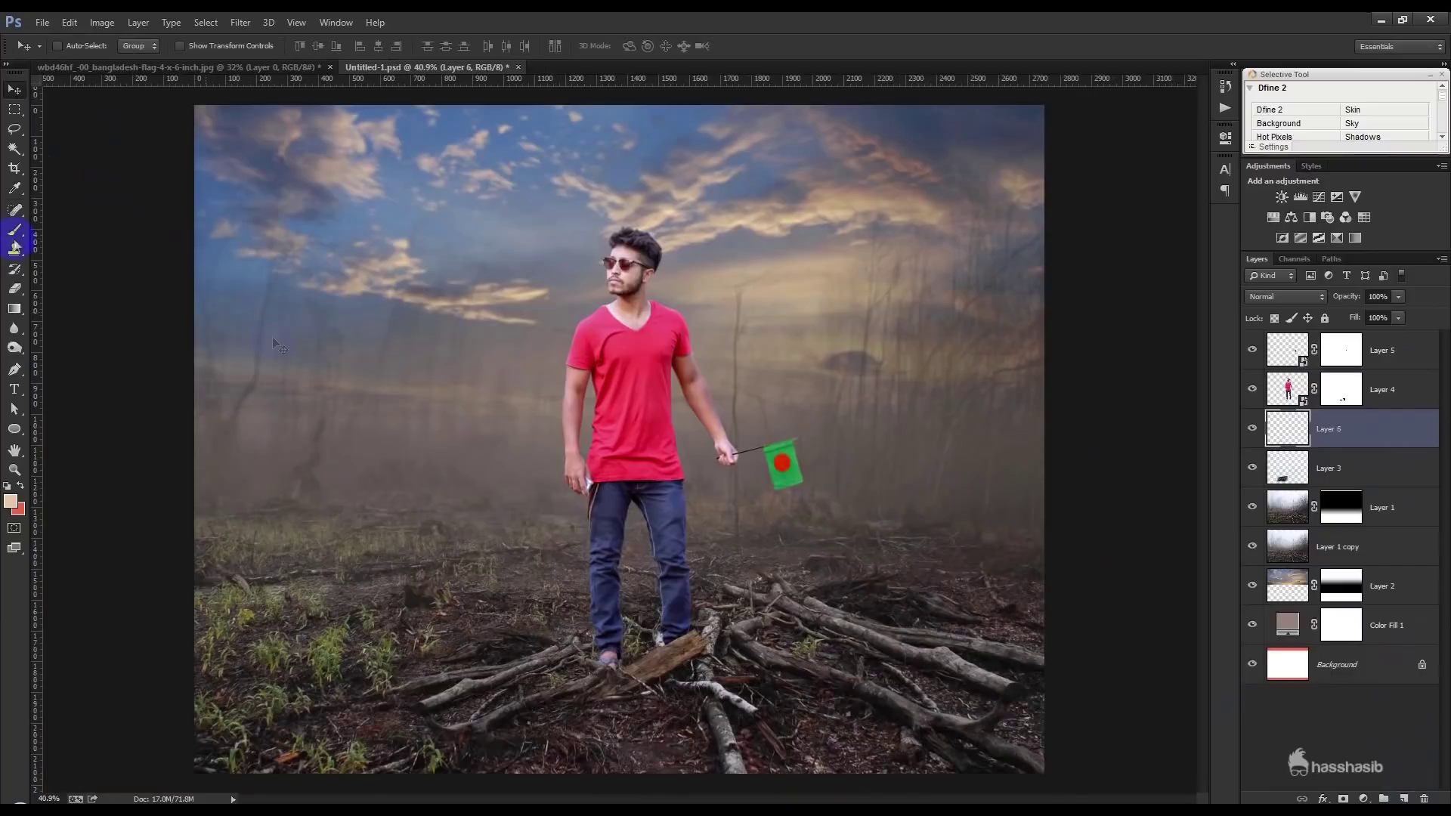
{"action": "left_click", "coordinate": [11, 501]}
{"action": "left_click_drag", "start_coordinate": [1053, 179], "coordinate": [1044, 208]}
{"action": "left_click", "coordinate": [1261, 122]}
Paint a large soft brownish-red glow behind the man with a 700 px brush
{"action": "left_click", "coordinate": [15, 229]}
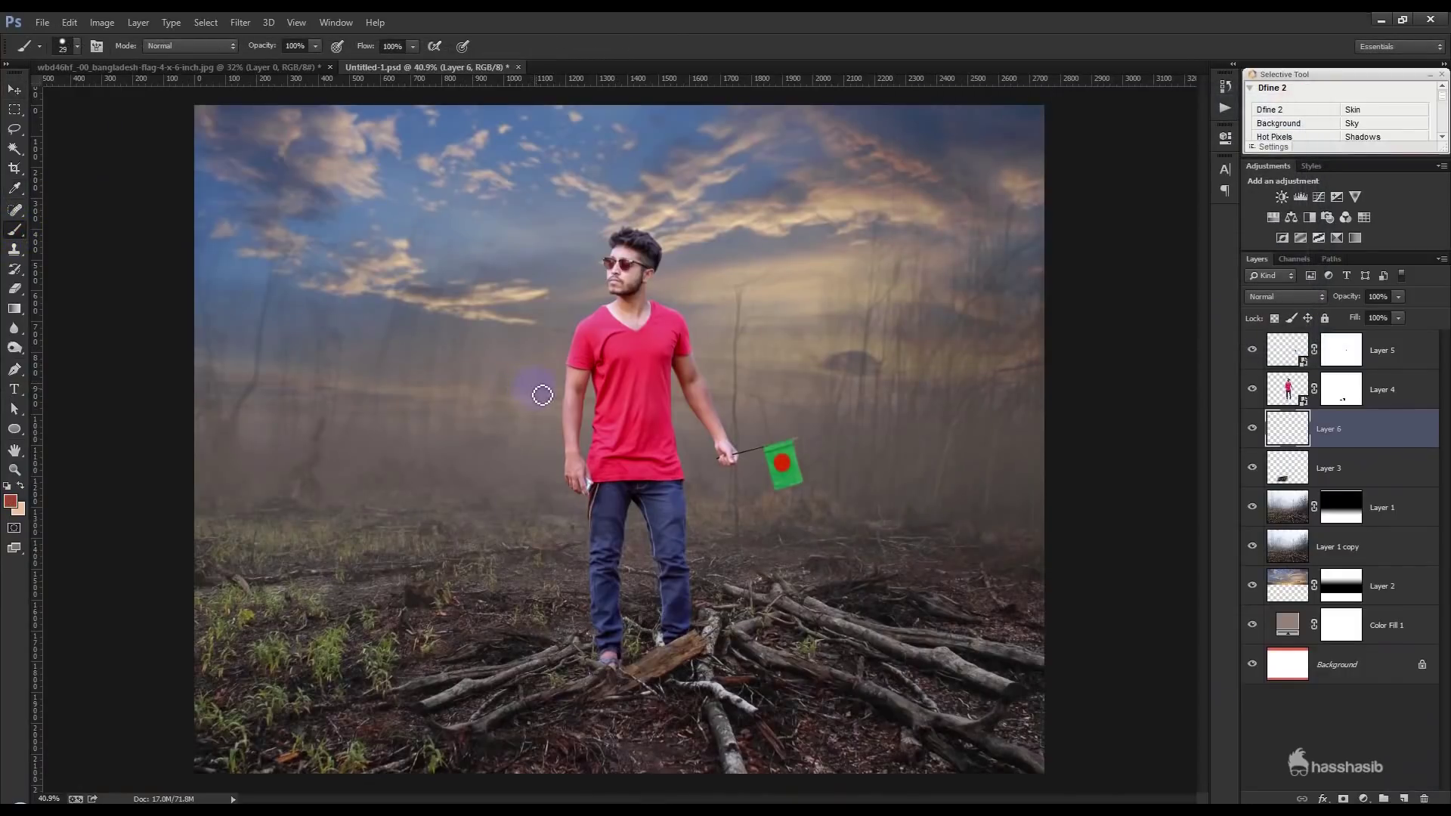
{"action": "left_click", "coordinate": [624, 398]}
{"action": "key", "text": "ctrl+z"}
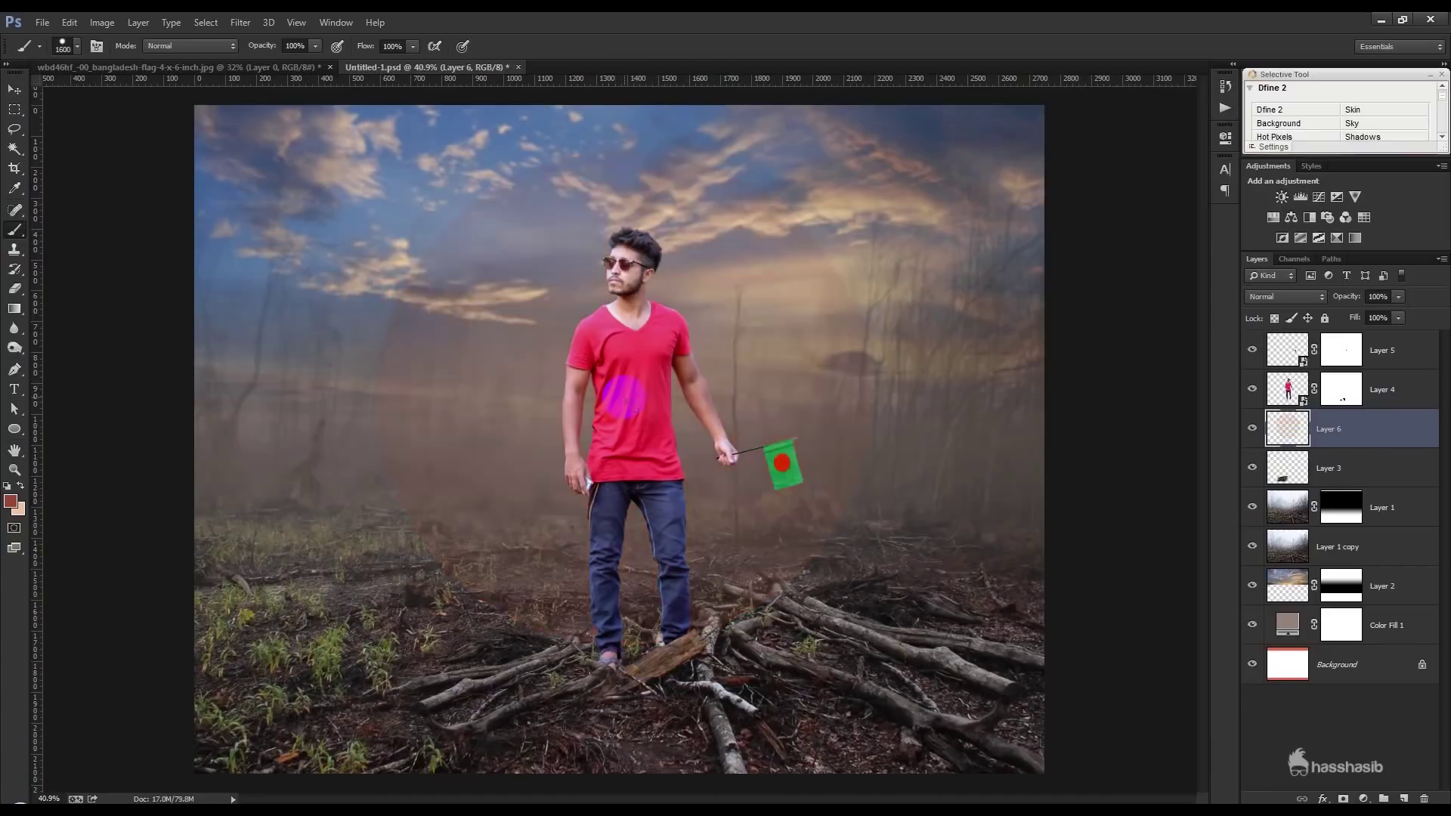
{"action": "right_click", "coordinate": [627, 396]}
{"action": "double_click", "coordinate": [742, 505]}
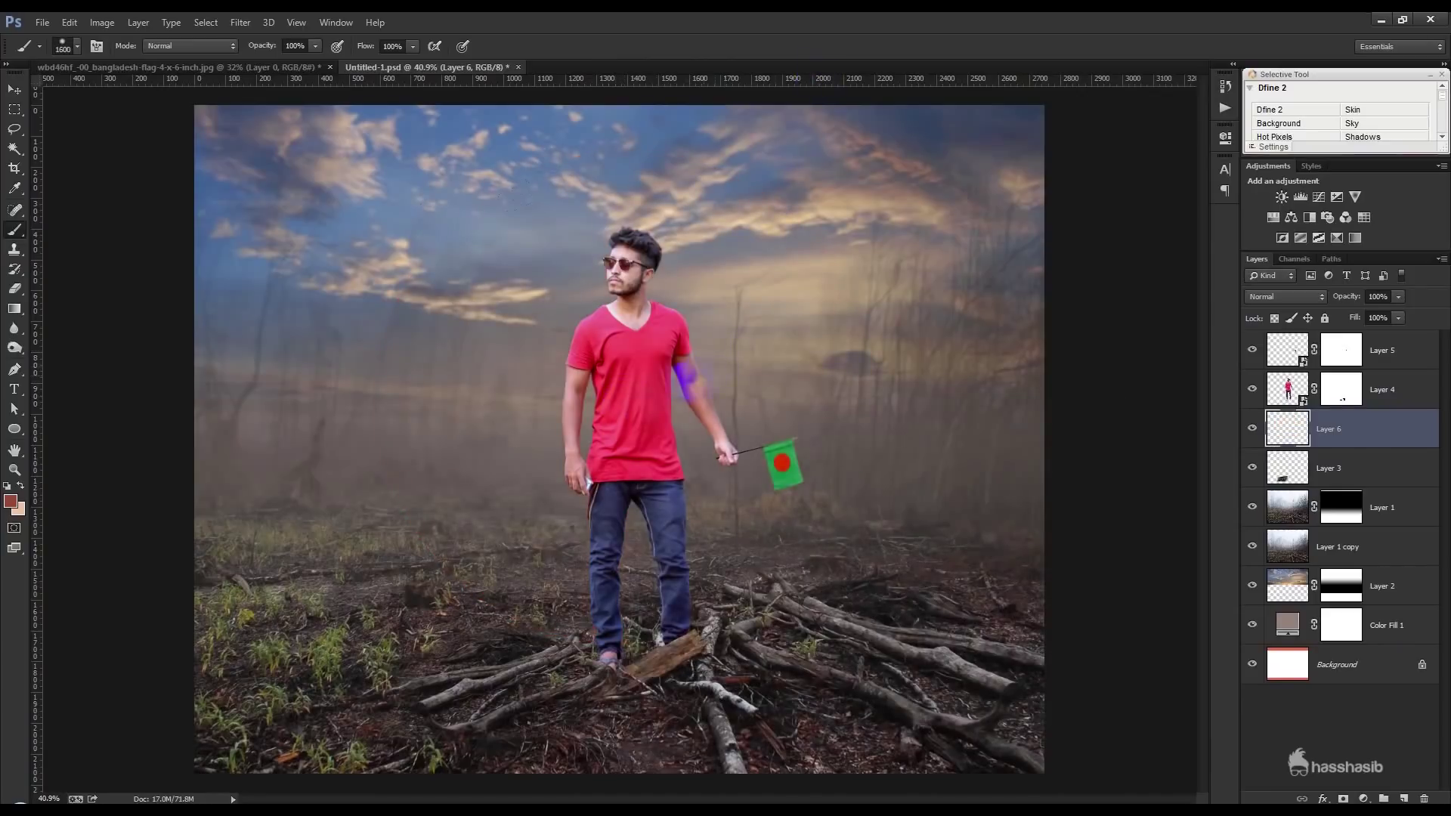
{"action": "left_click", "coordinate": [620, 400]}
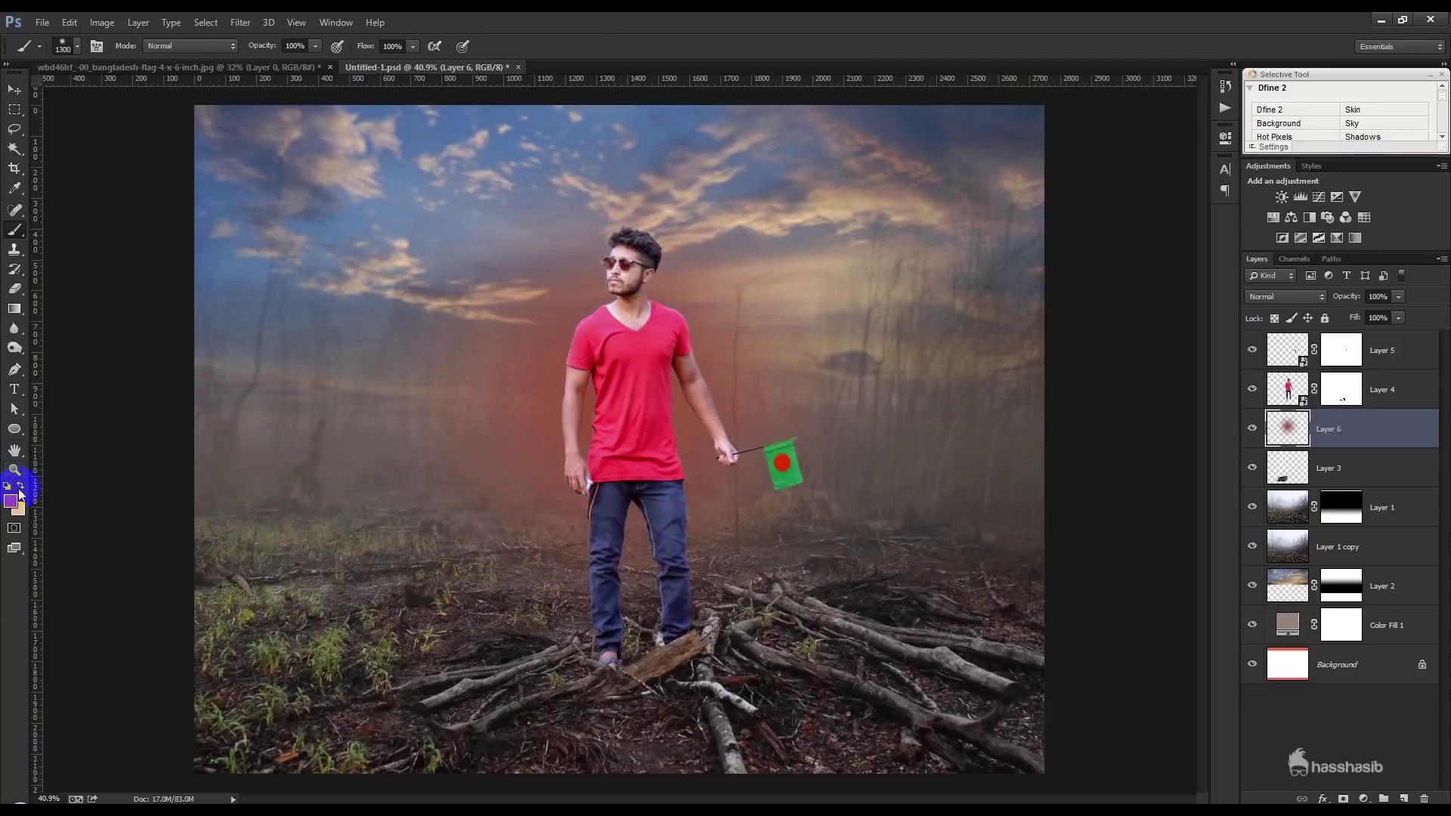
{"action": "key", "text": "bracketright"}
{"action": "key", "text": "bracketright"}
{"action": "key", "text": "bracketright"}
{"action": "left_click", "coordinate": [609, 403]}
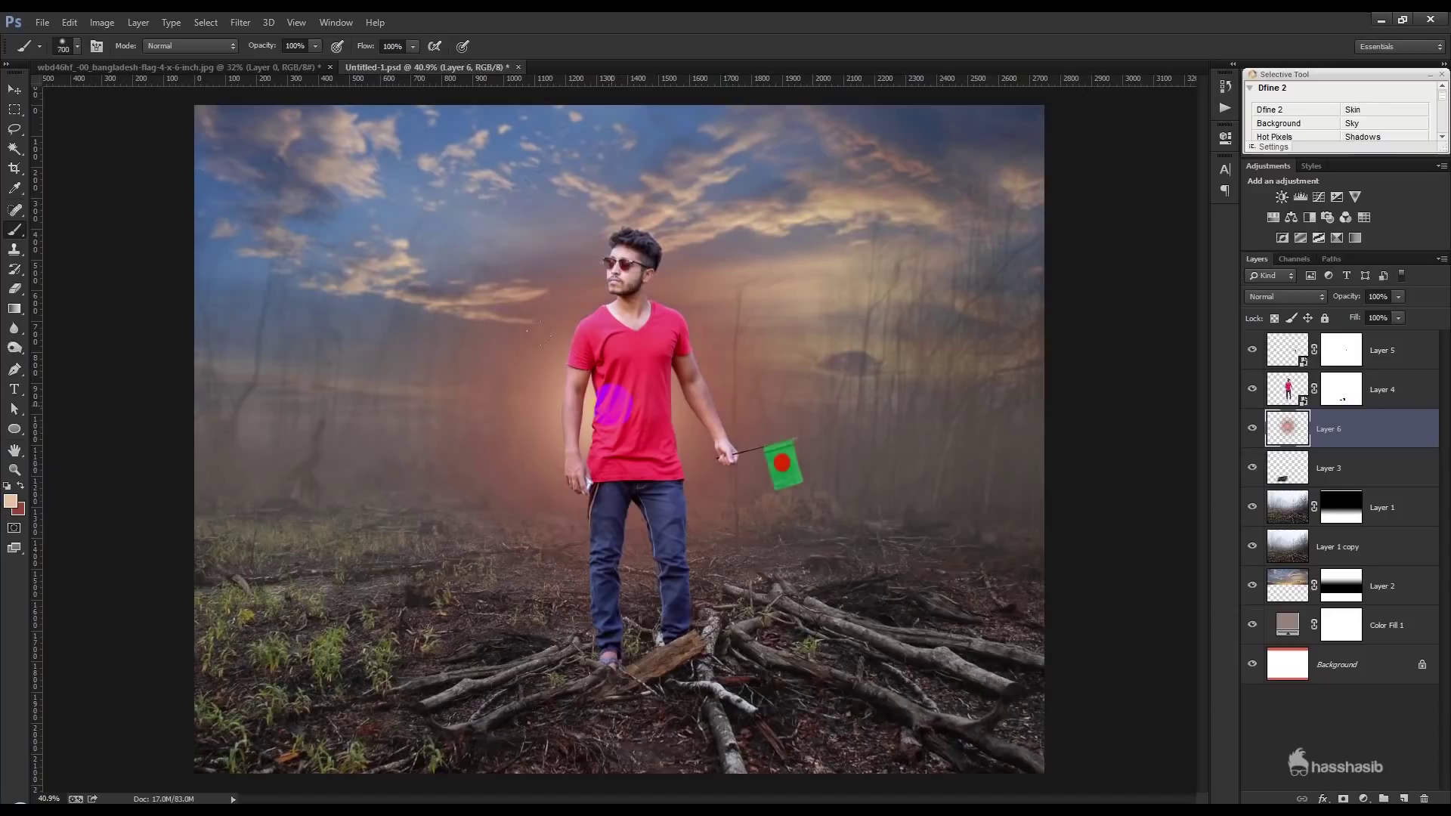
Set the glow layer to Screen, move it up behind the torso, and enlarge it
{"action": "left_click", "coordinate": [1319, 297]}
{"action": "left_click", "coordinate": [1264, 419]}
{"action": "left_click", "coordinate": [14, 89]}
{"action": "left_click_drag", "start_coordinate": [627, 469], "coordinate": [646, 344]}
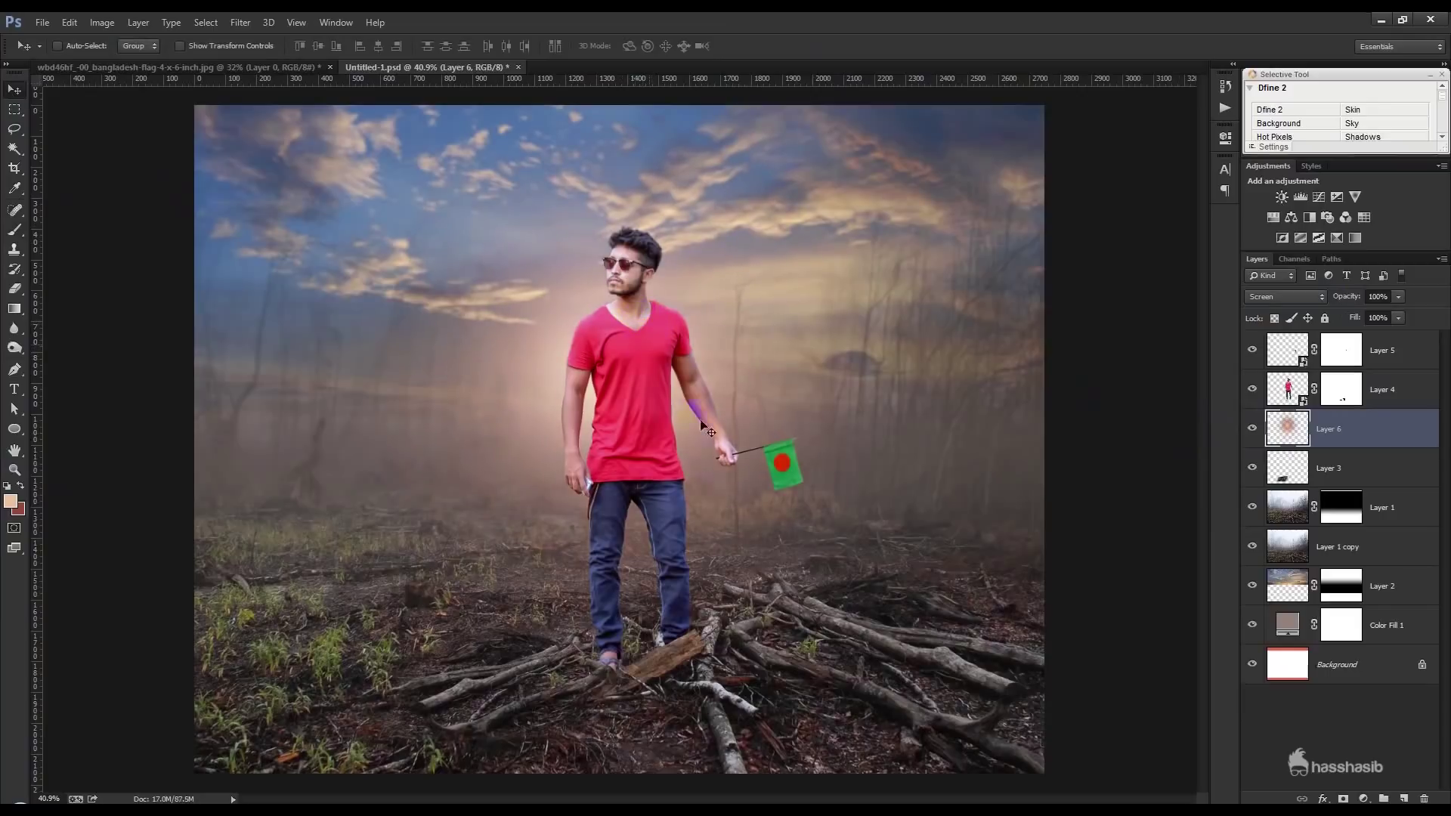
{"action": "key", "text": "ctrl+t"}
{"action": "left_click_drag", "start_coordinate": [975, 714], "coordinate": [1102, 789]}
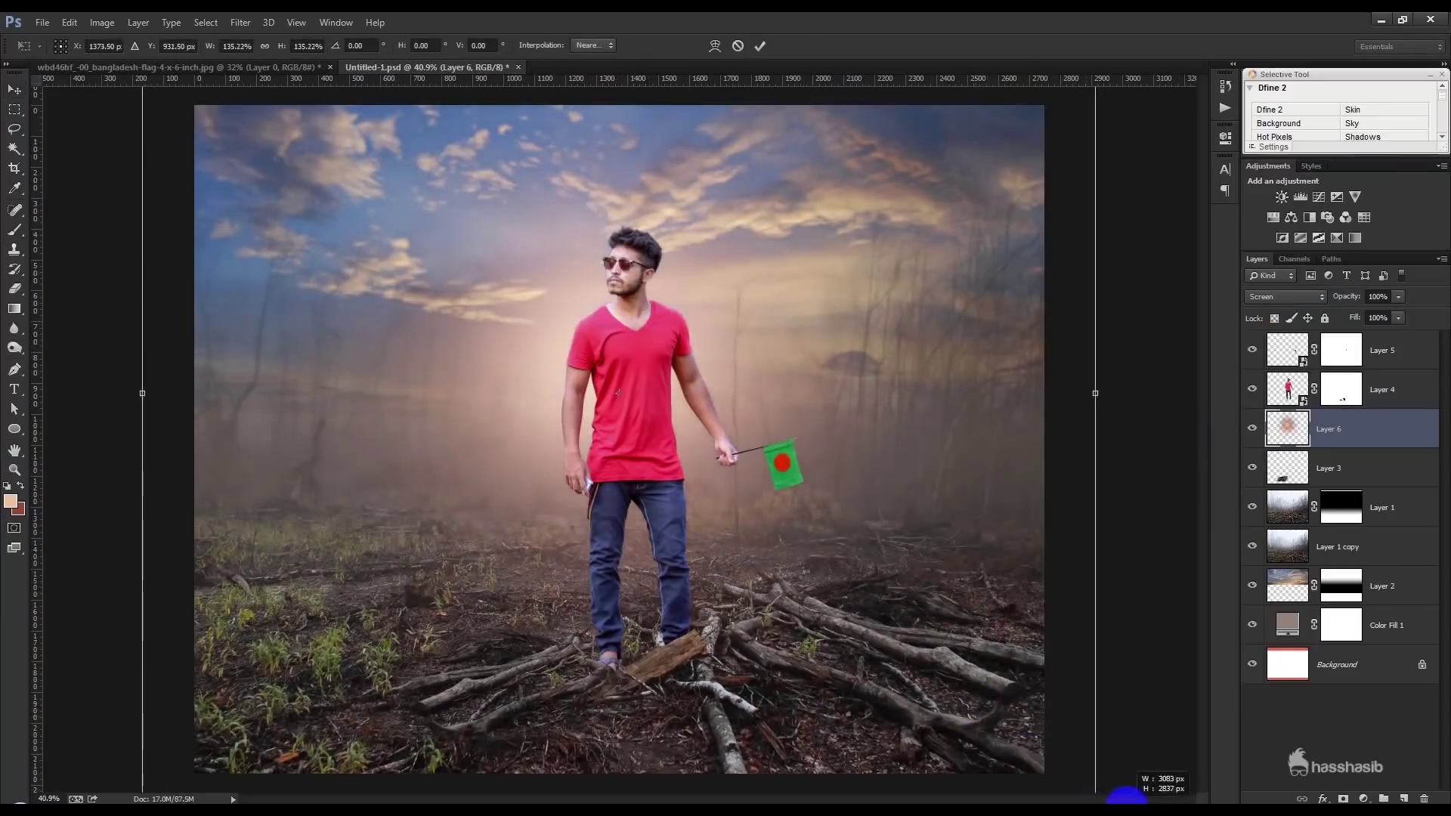
{"action": "key", "text": "Return"}
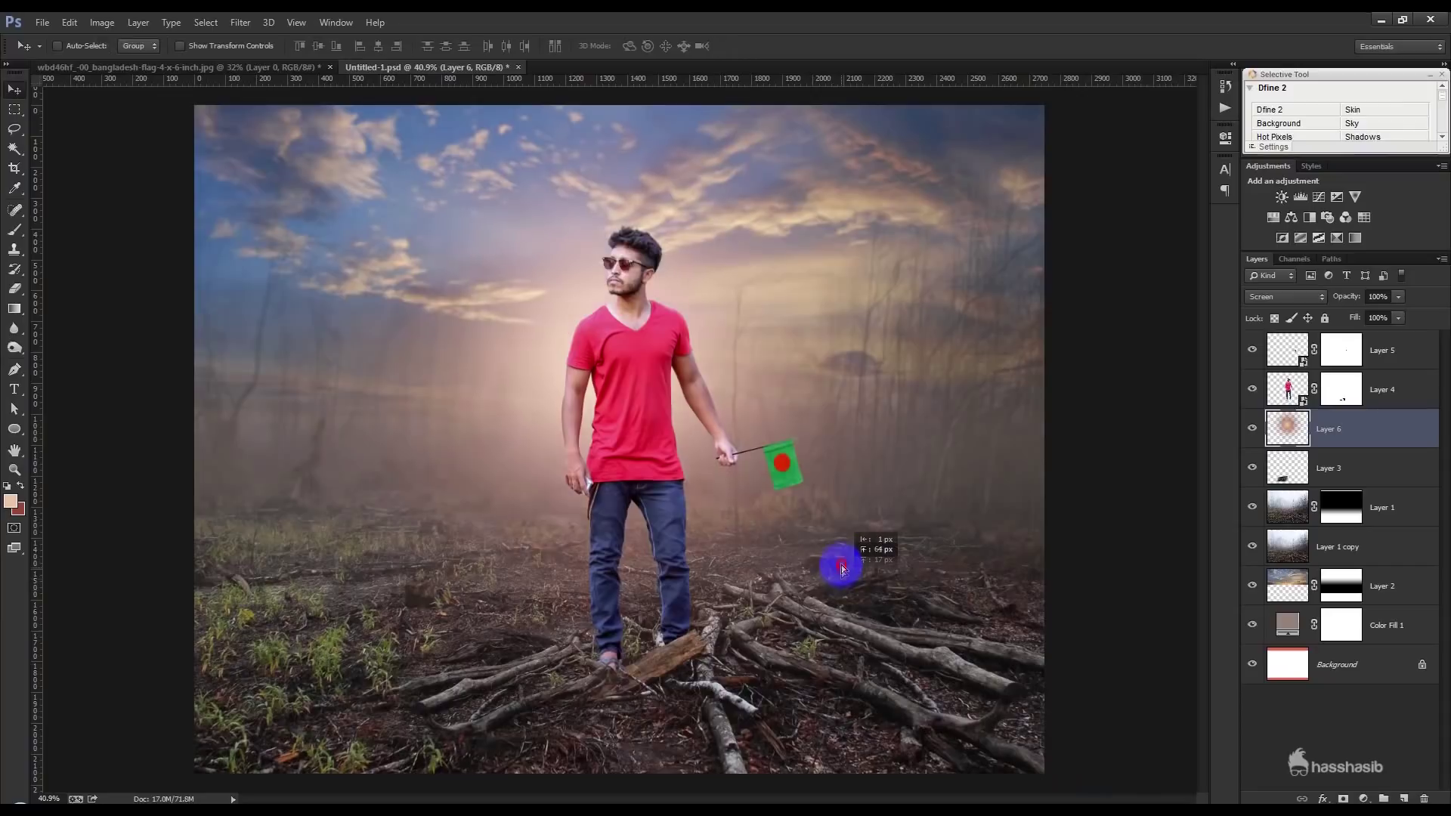
{"action": "scroll", "coordinate": [838, 559], "scroll_direction": "down", "scroll_amount": 2}
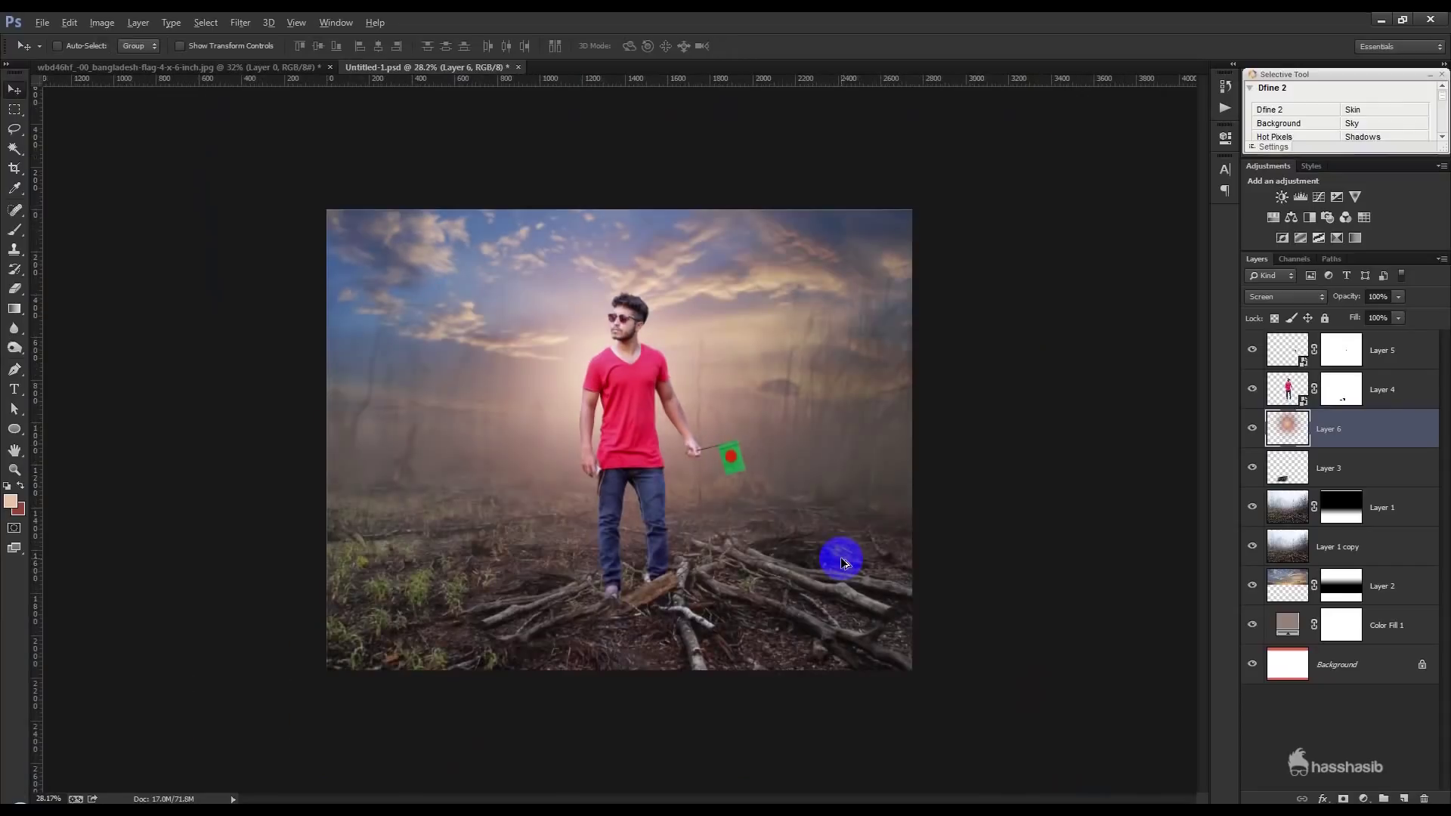
Merge Layer 3 with Layers 1, 1 copy and 2 (logs, forests, sky) into one layer
{"action": "left_click", "coordinate": [1399, 521]}
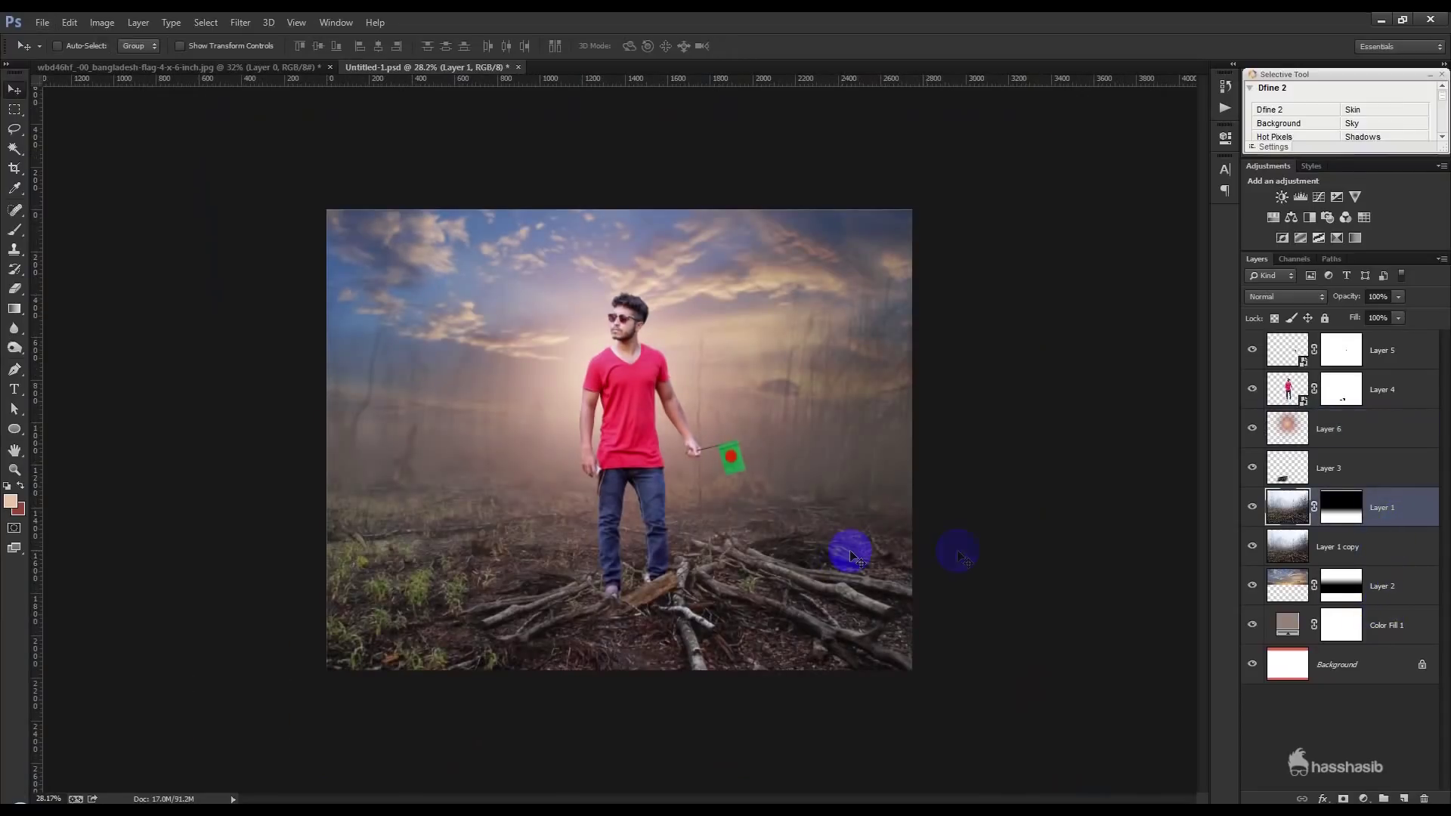
{"action": "scroll", "coordinate": [849, 551], "scroll_direction": "up", "scroll_amount": 1}
{"action": "scroll", "coordinate": [848, 551], "scroll_direction": "up", "scroll_amount": 1}
{"action": "left_click", "coordinate": [1262, 514]}
{"action": "left_click", "coordinate": [1253, 544]}
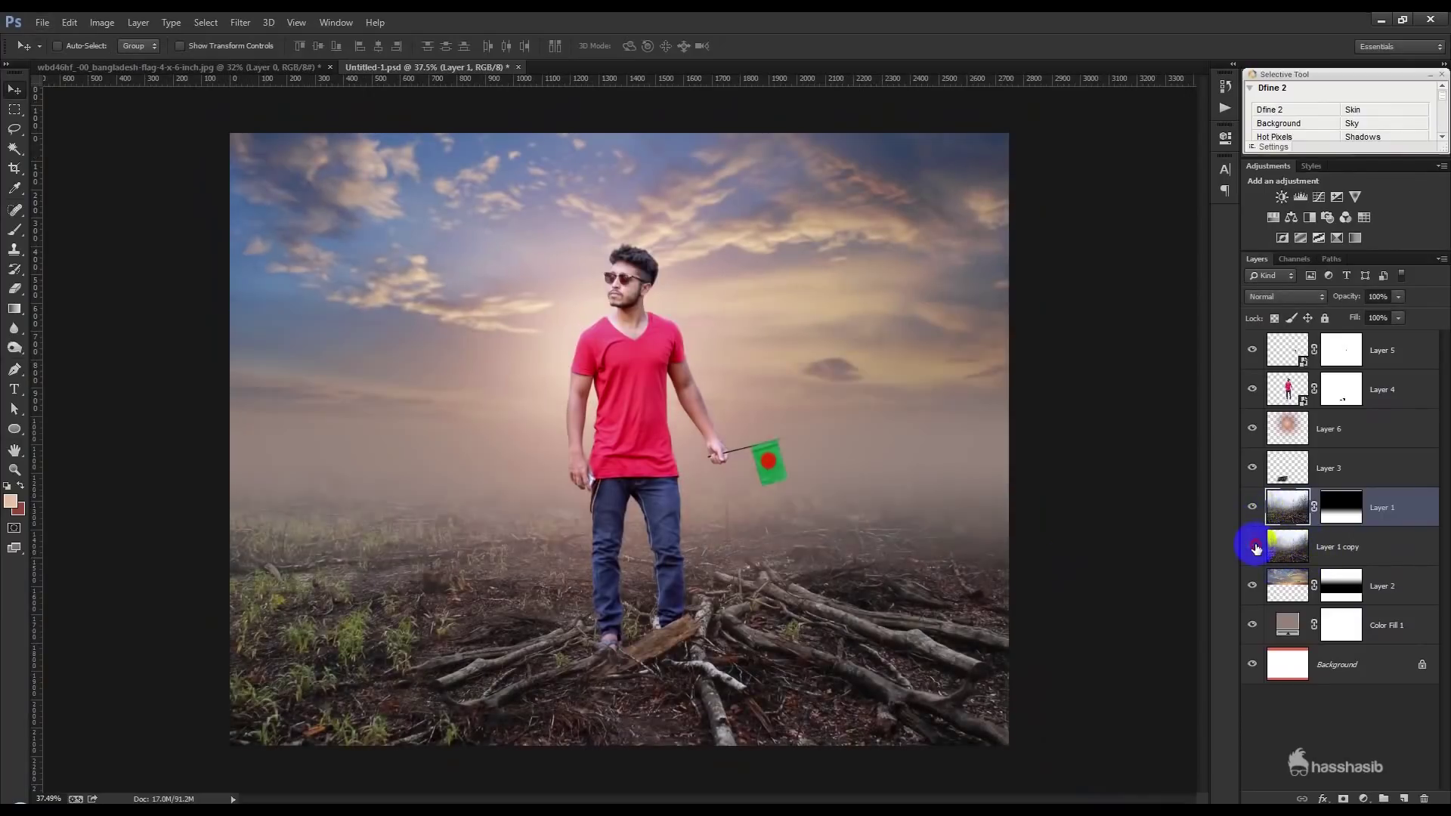
{"action": "left_click", "coordinate": [1360, 483]}
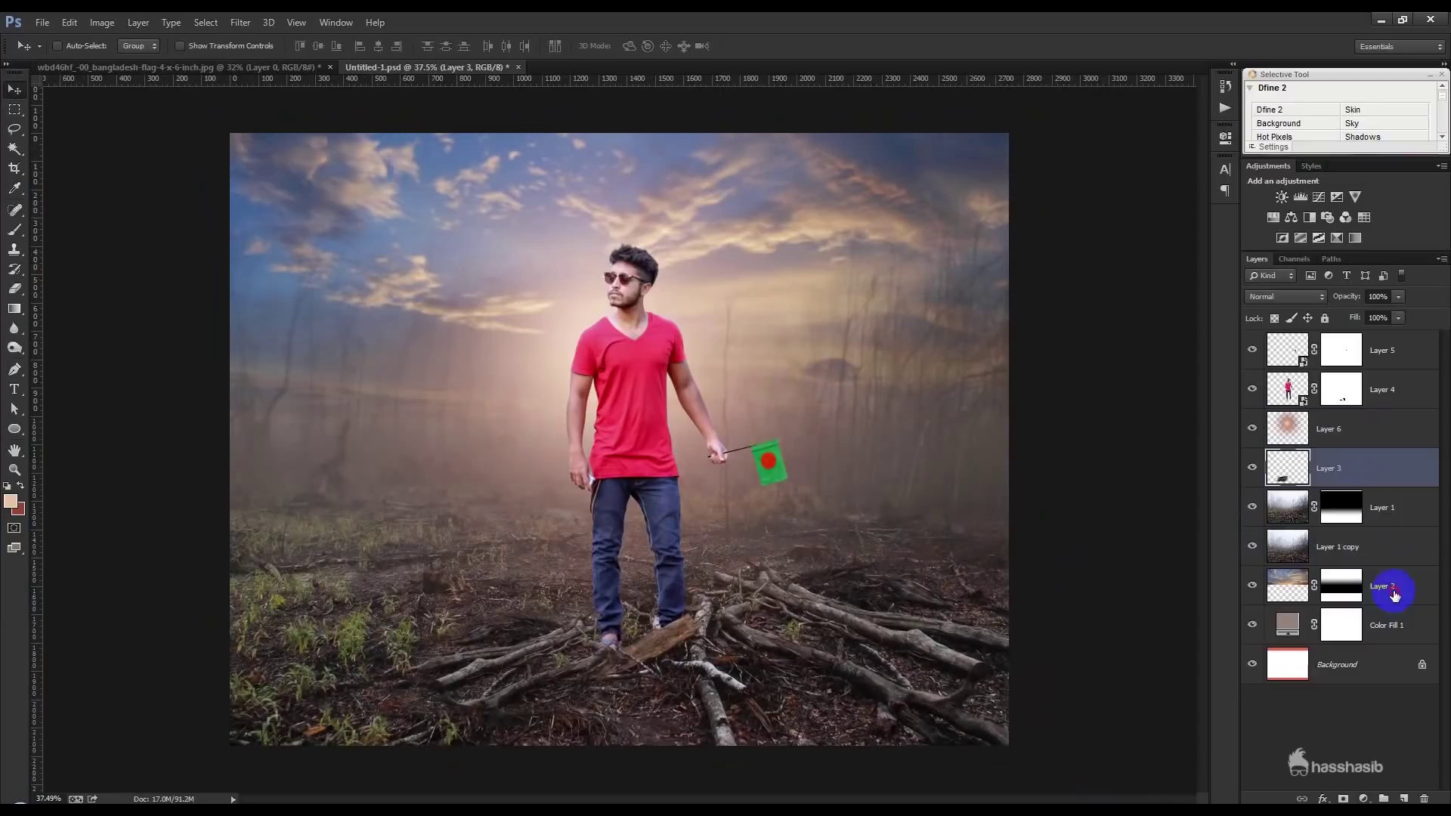
{"action": "left_click", "coordinate": [1394, 596], "text": "shift"}
{"action": "right_click", "coordinate": [1394, 593]}
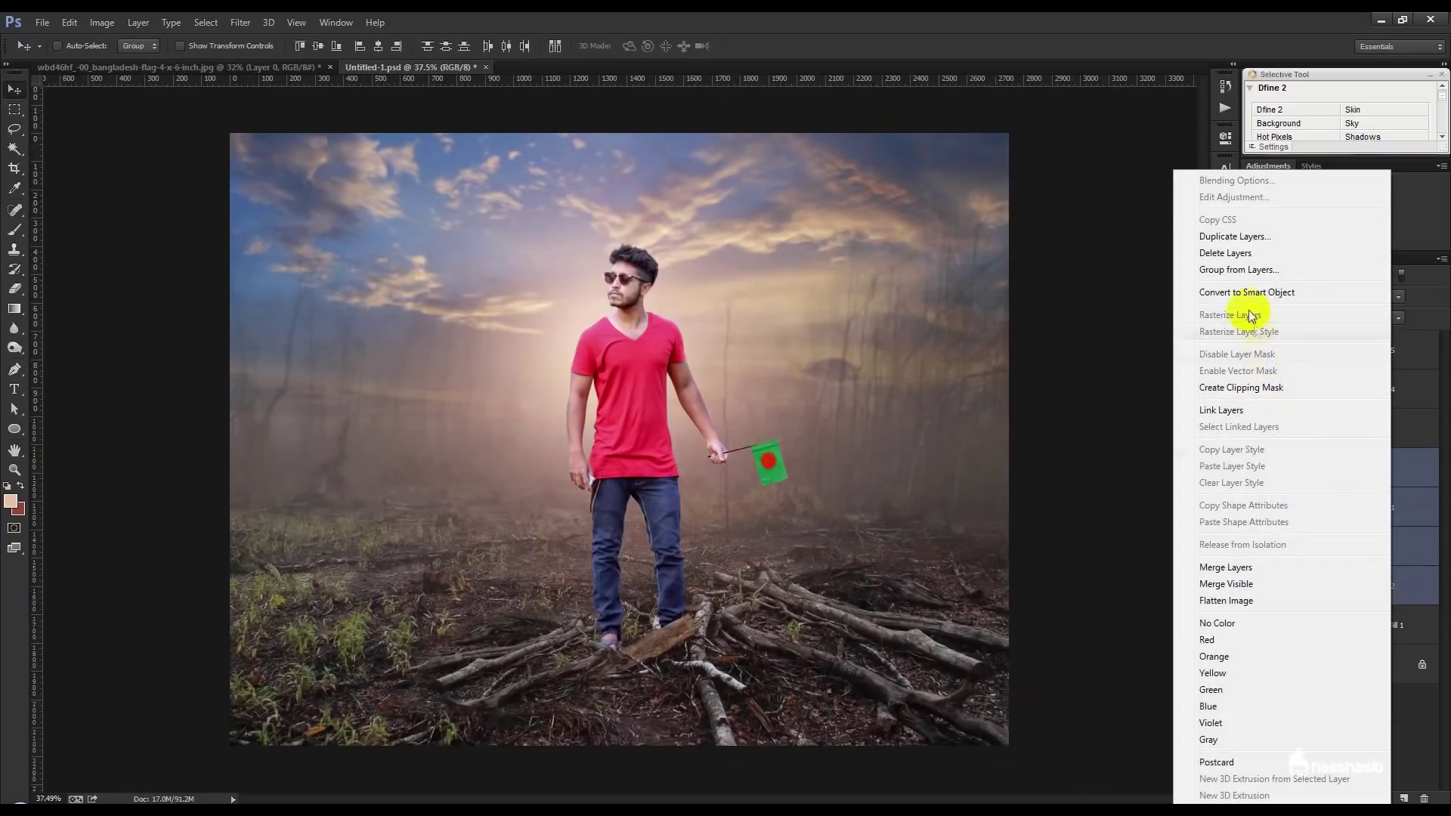
{"action": "left_click", "coordinate": [1207, 567]}
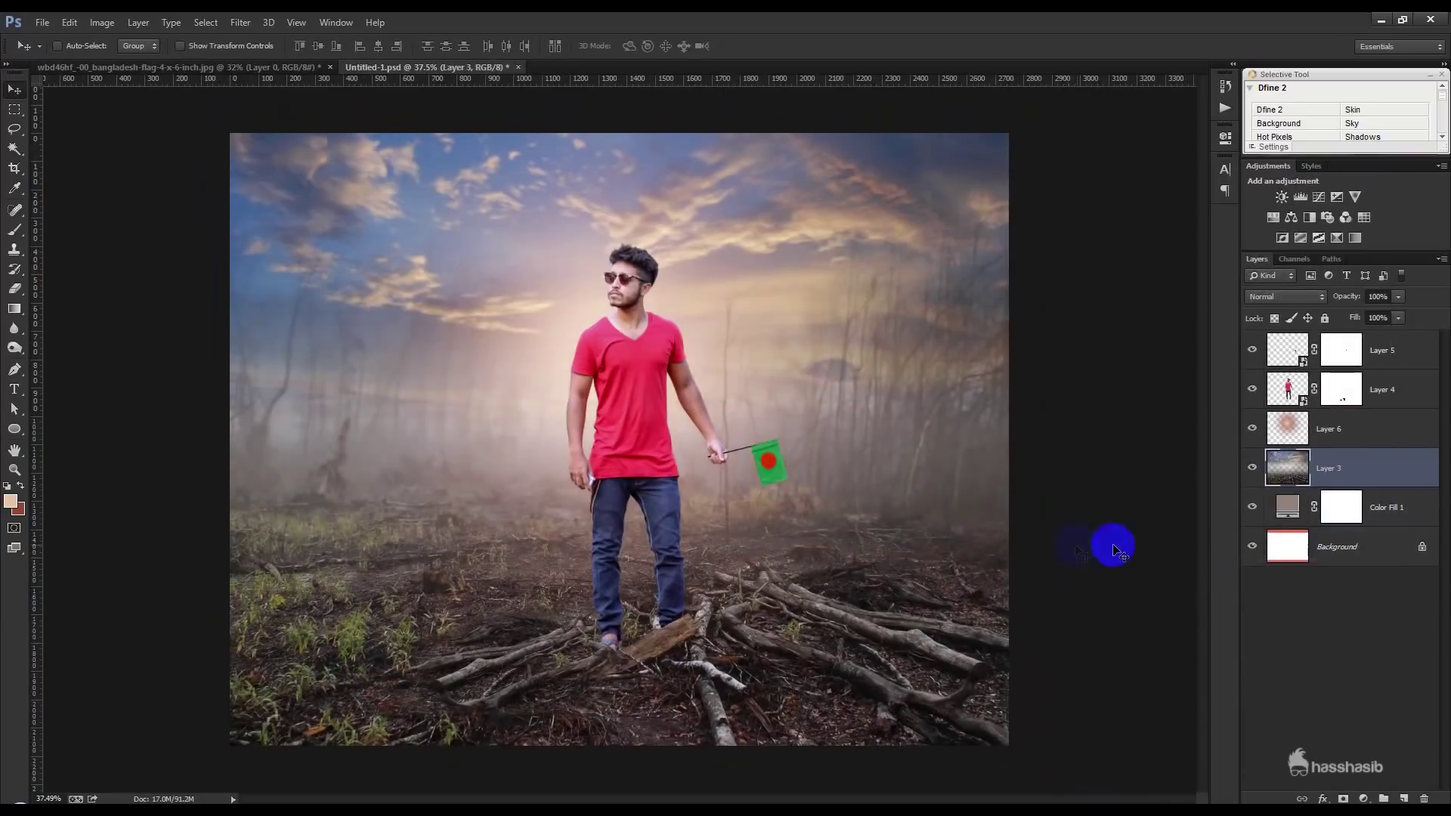
Change the Color Fill 1 colour to dark brown #250f03
{"action": "double_click", "coordinate": [1289, 507]}
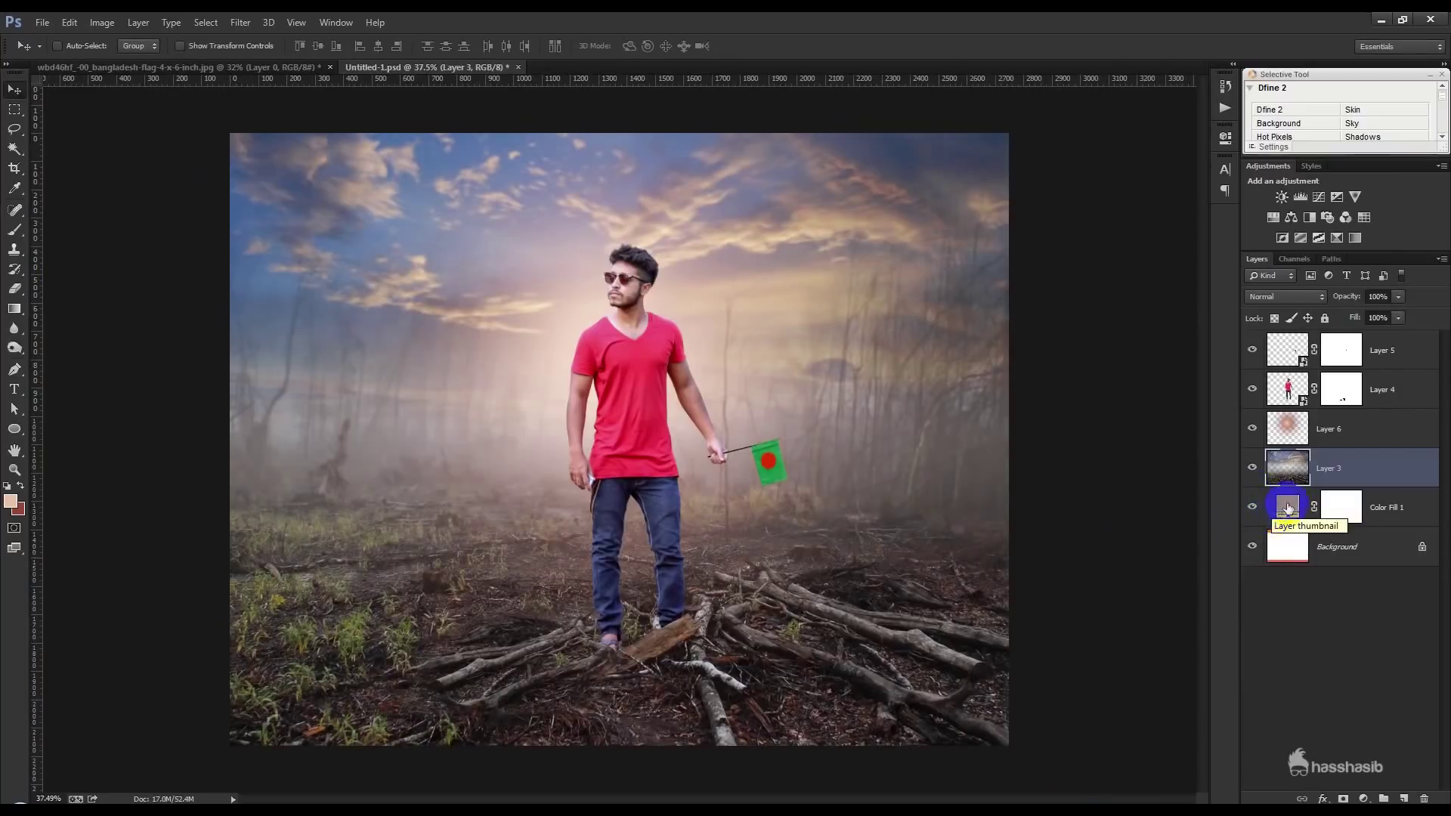
{"action": "left_click_drag", "start_coordinate": [968, 206], "coordinate": [1072, 295]}
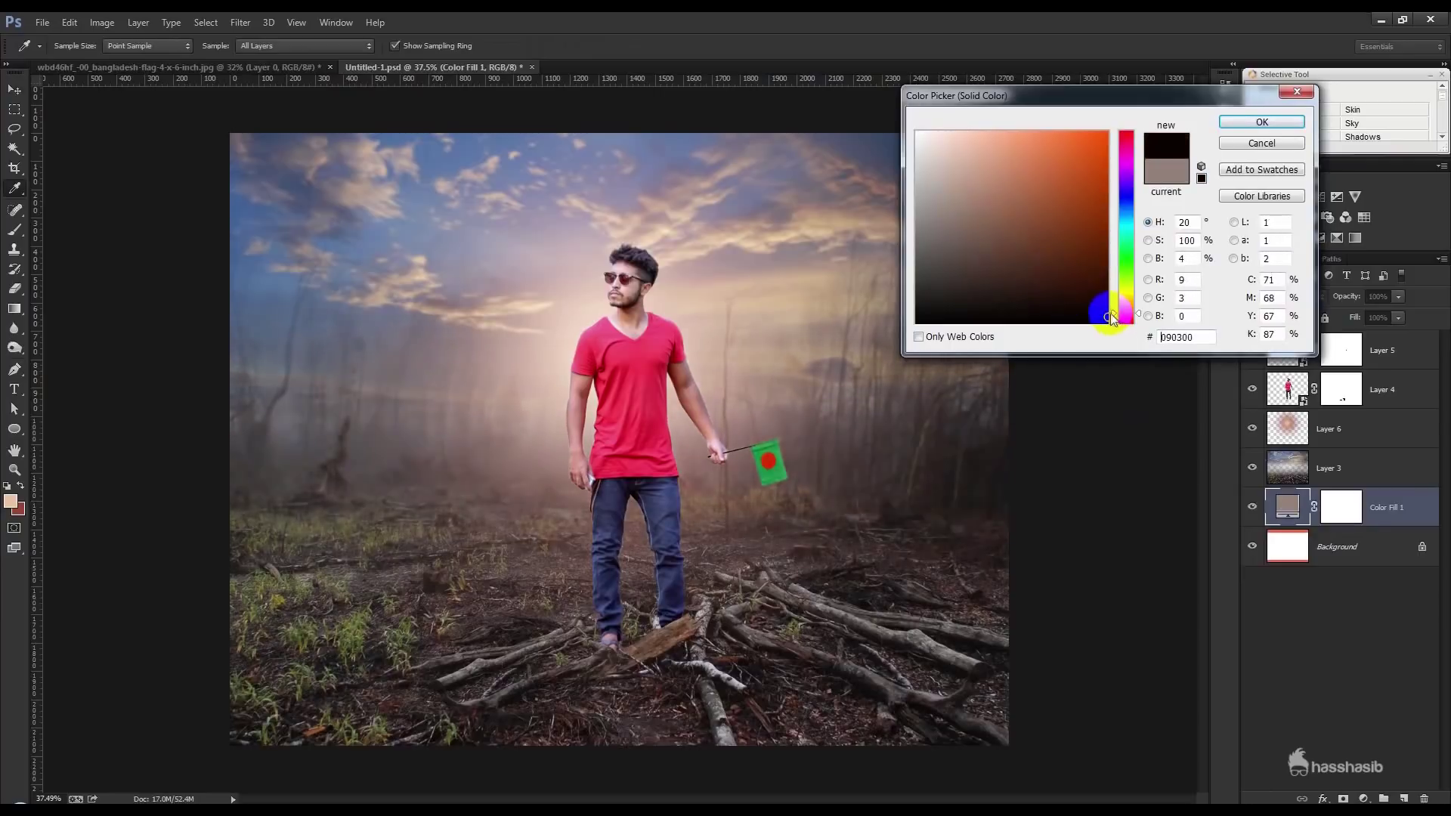
{"action": "mouse_move", "coordinate": [537, 378]}
{"action": "left_mouse_down"}
{"action": "mouse_move", "coordinate": [759, 327]}
{"action": "mouse_move", "coordinate": [810, 231]}
{"action": "left_mouse_up"}
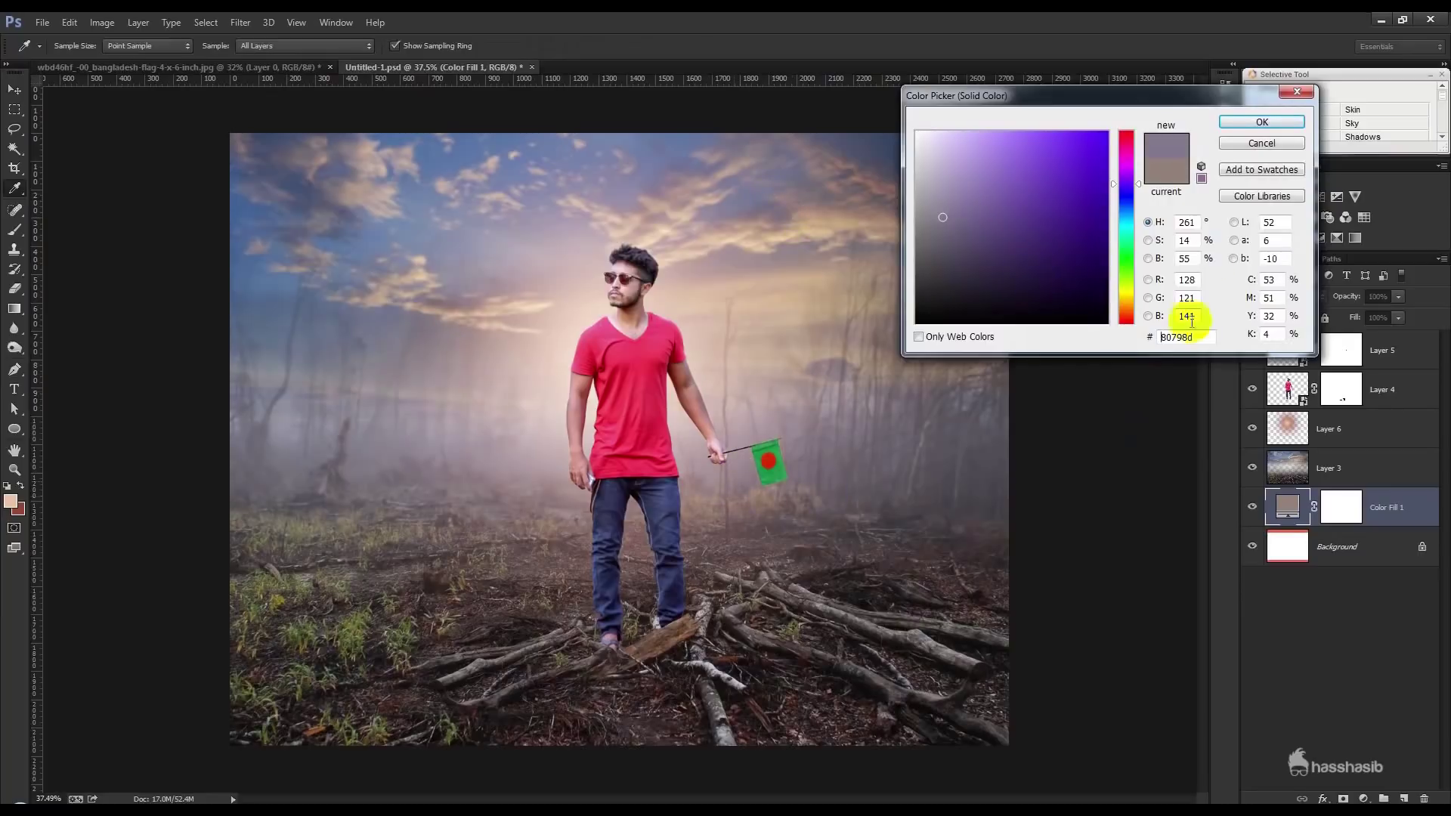
{"action": "left_click", "coordinate": [1166, 170]}
{"action": "left_click_drag", "start_coordinate": [1068, 263], "coordinate": [1090, 296]}
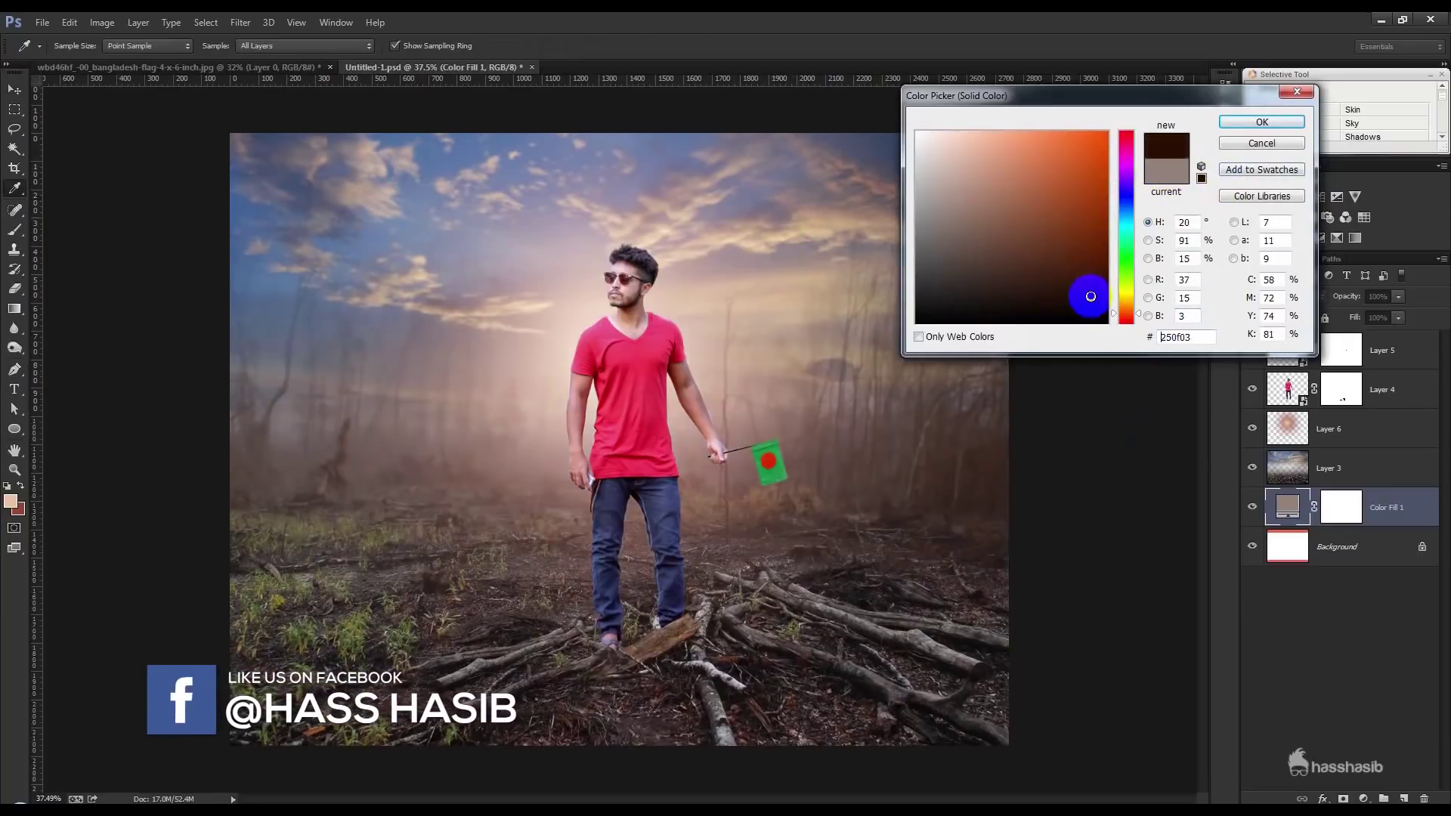
{"action": "left_click", "coordinate": [1247, 121]}
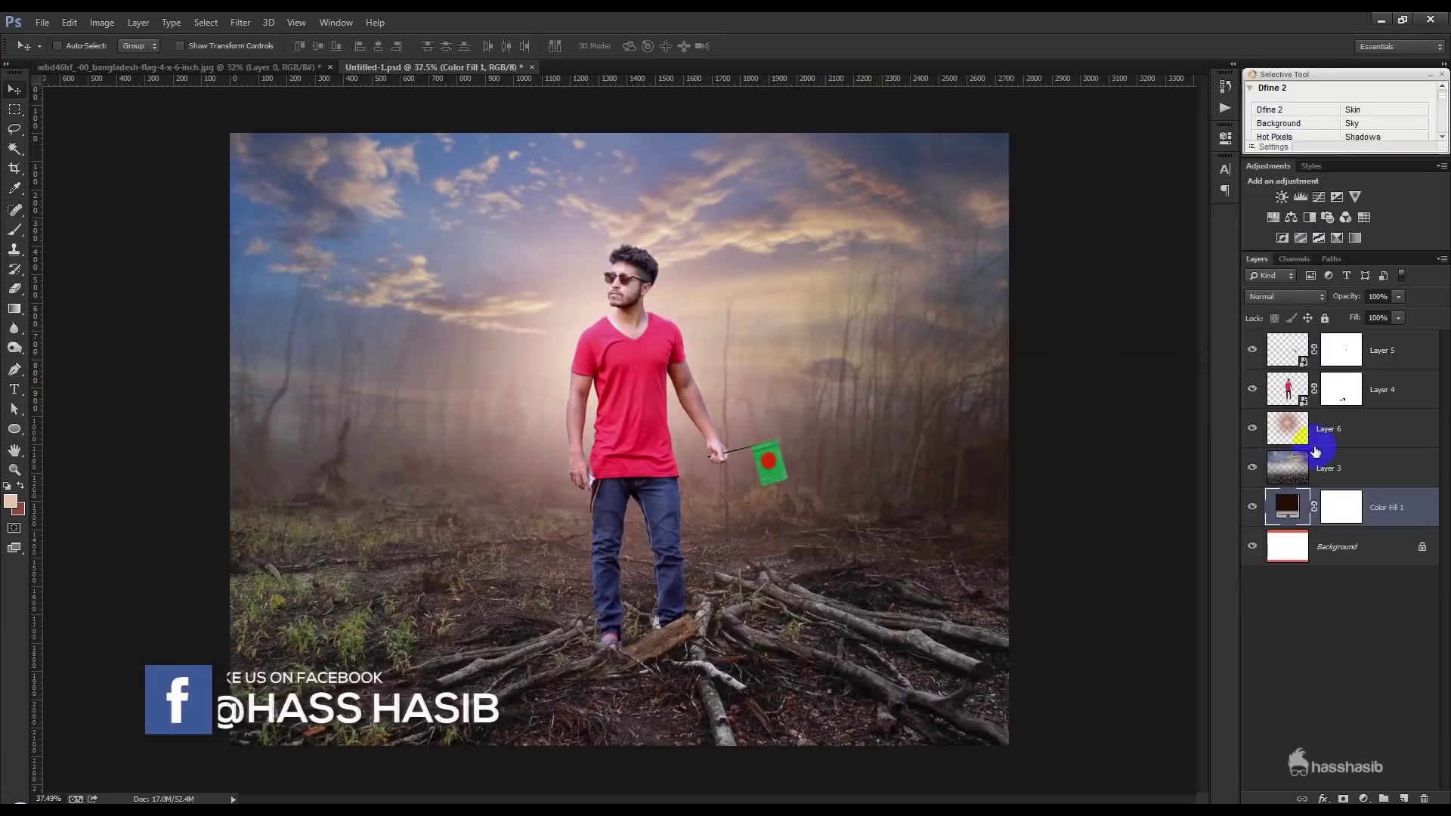
Merge the colour fill down into Layer 3
{"action": "left_click", "coordinate": [1318, 466]}
{"action": "left_click", "coordinate": [1252, 468]}
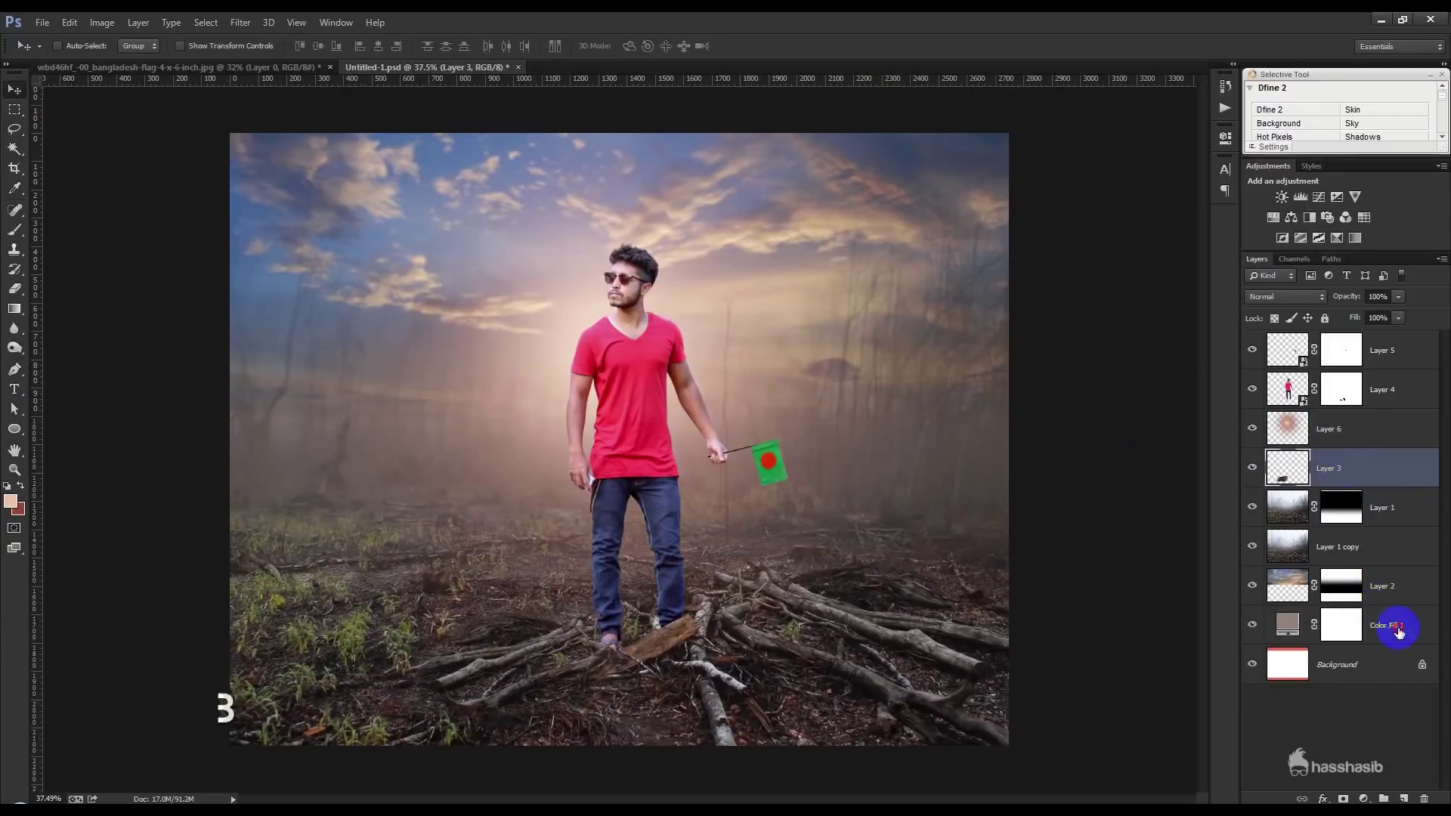
{"action": "right_click", "coordinate": [1398, 632]}
{"action": "left_click", "coordinate": [1250, 568]}
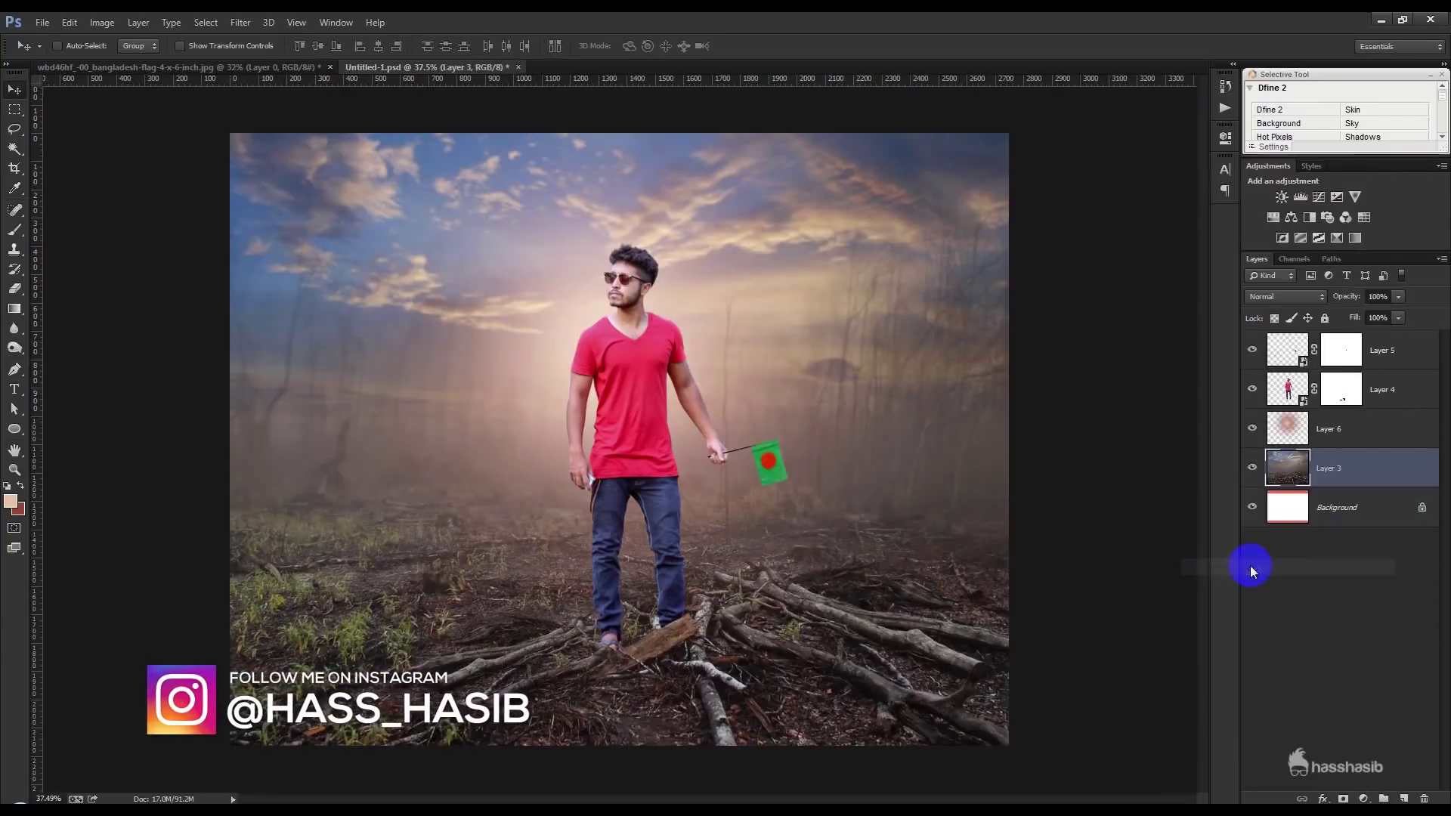
{"action": "left_click", "coordinate": [240, 22]}
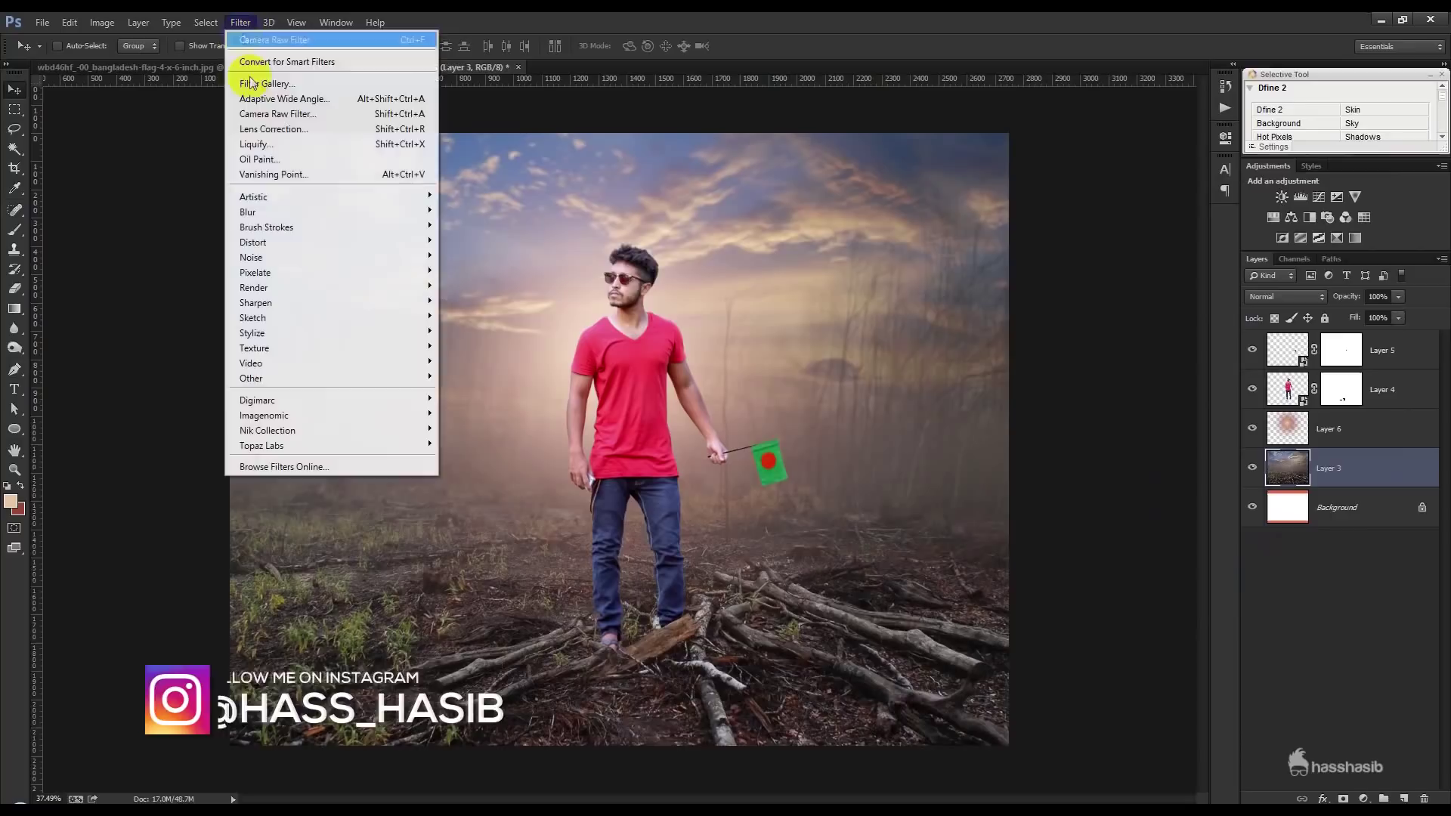
{"action": "mouse_move", "coordinate": [247, 212]}
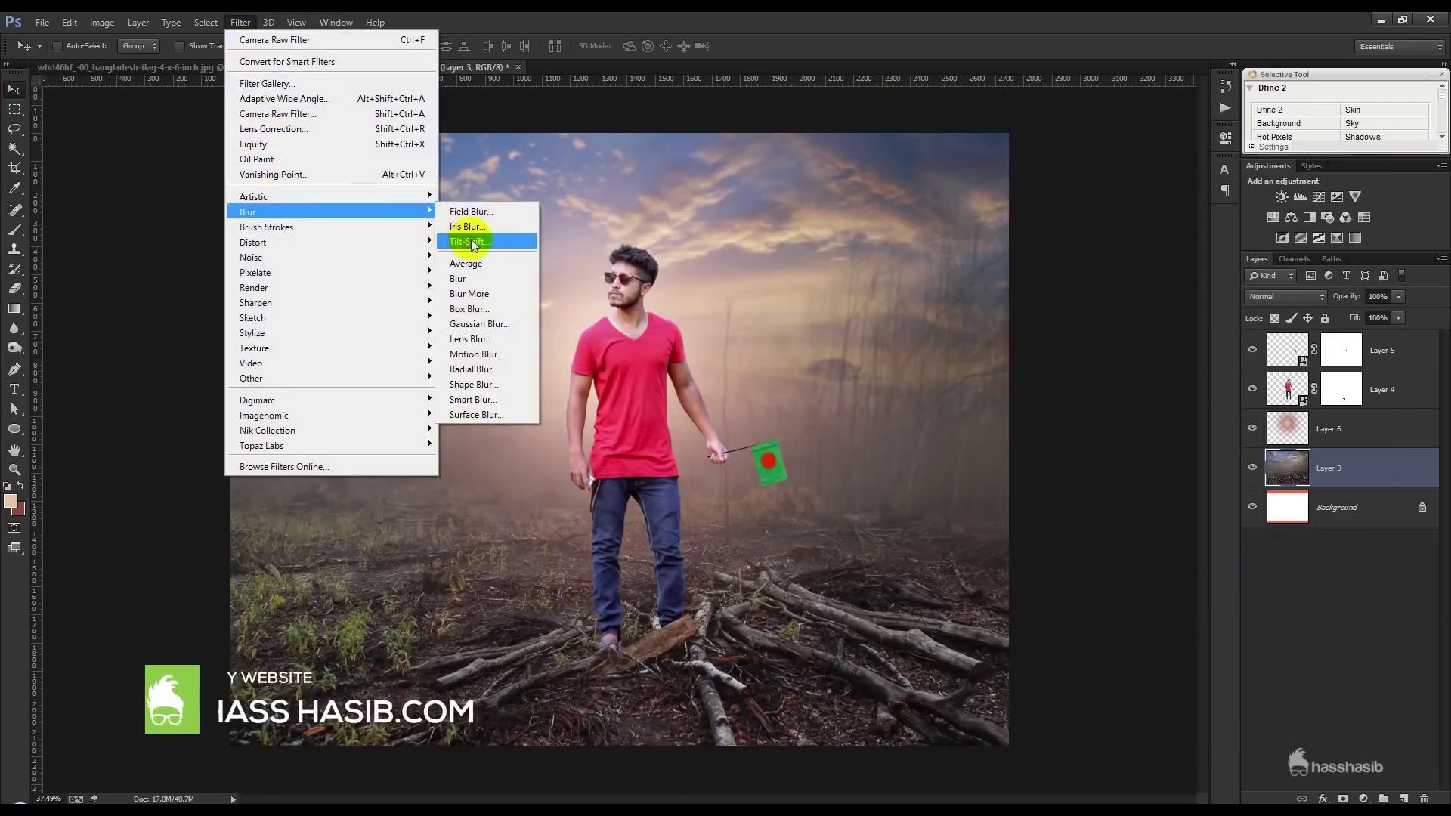
Apply a 15 px Tilt-Shift blur with the sharp band moved down to the man's feet
{"action": "left_click", "coordinate": [468, 241]}
{"action": "left_click_drag", "start_coordinate": [652, 533], "coordinate": [661, 642]}
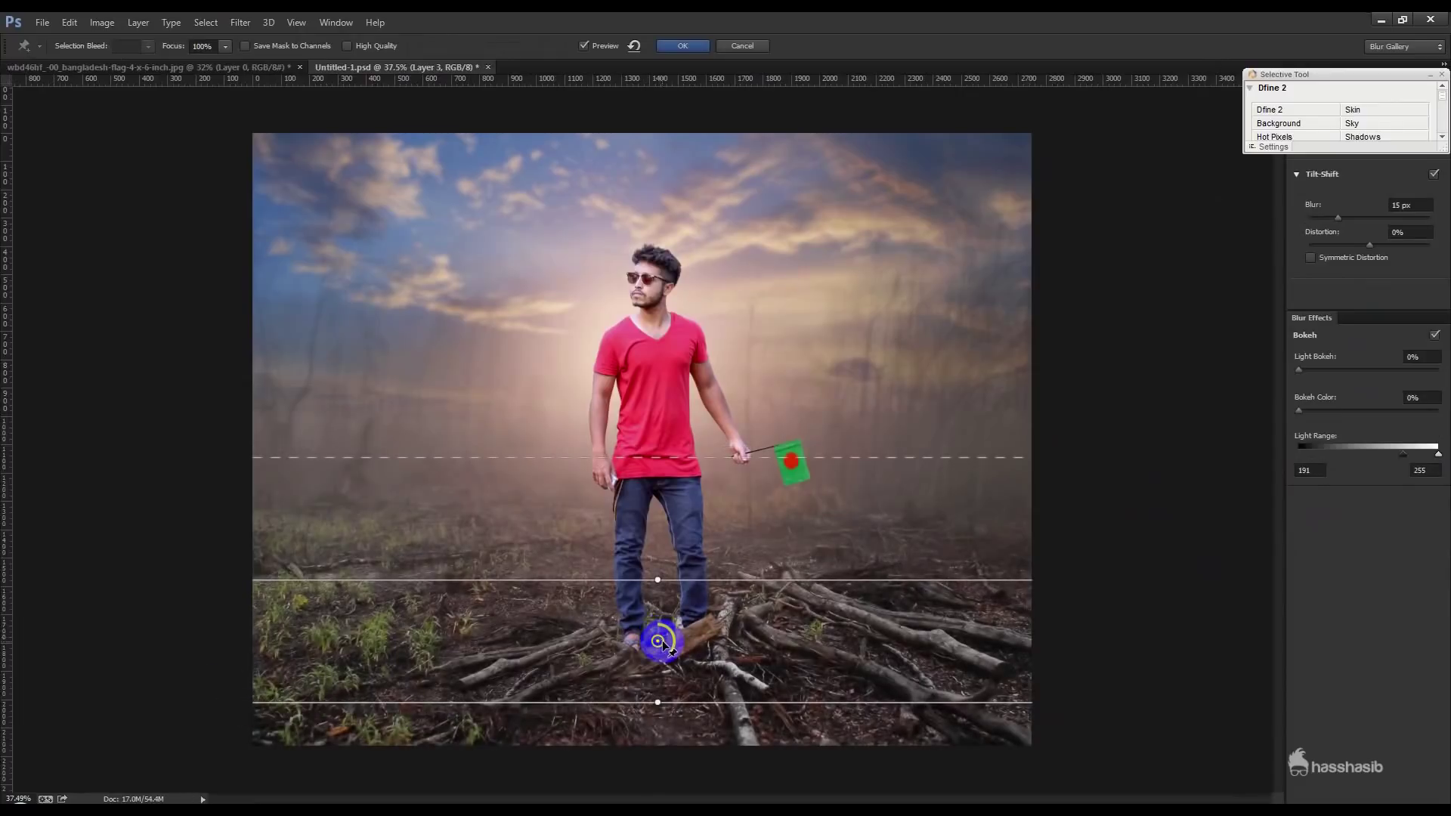
{"action": "left_click", "coordinate": [682, 47]}
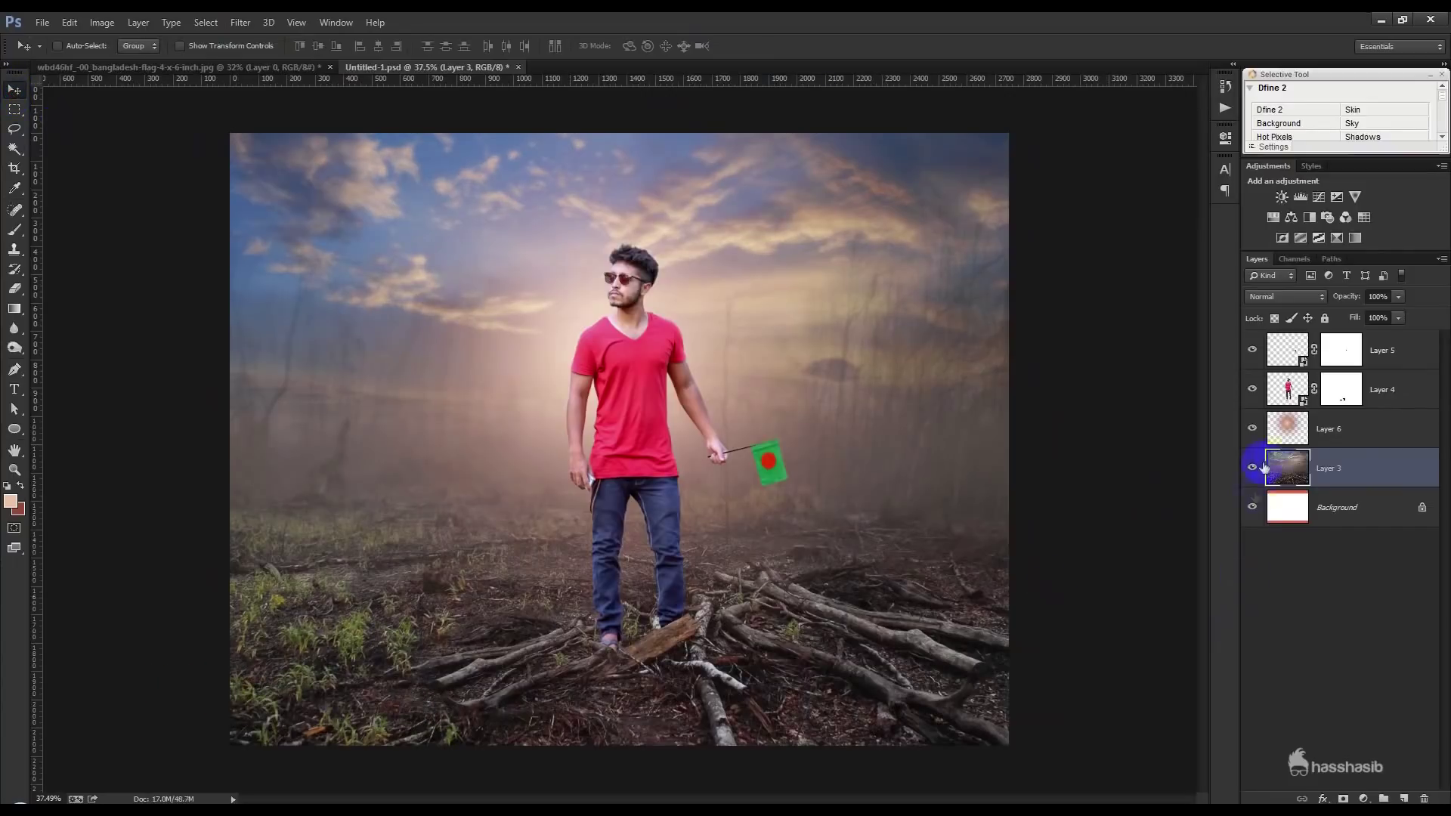
Add a Camera Raw radial filter: Outside effect, Exposure -1.50, Clarity -57, Saturation +36
{"action": "left_click", "coordinate": [249, 23]}
{"action": "left_click", "coordinate": [280, 112]}
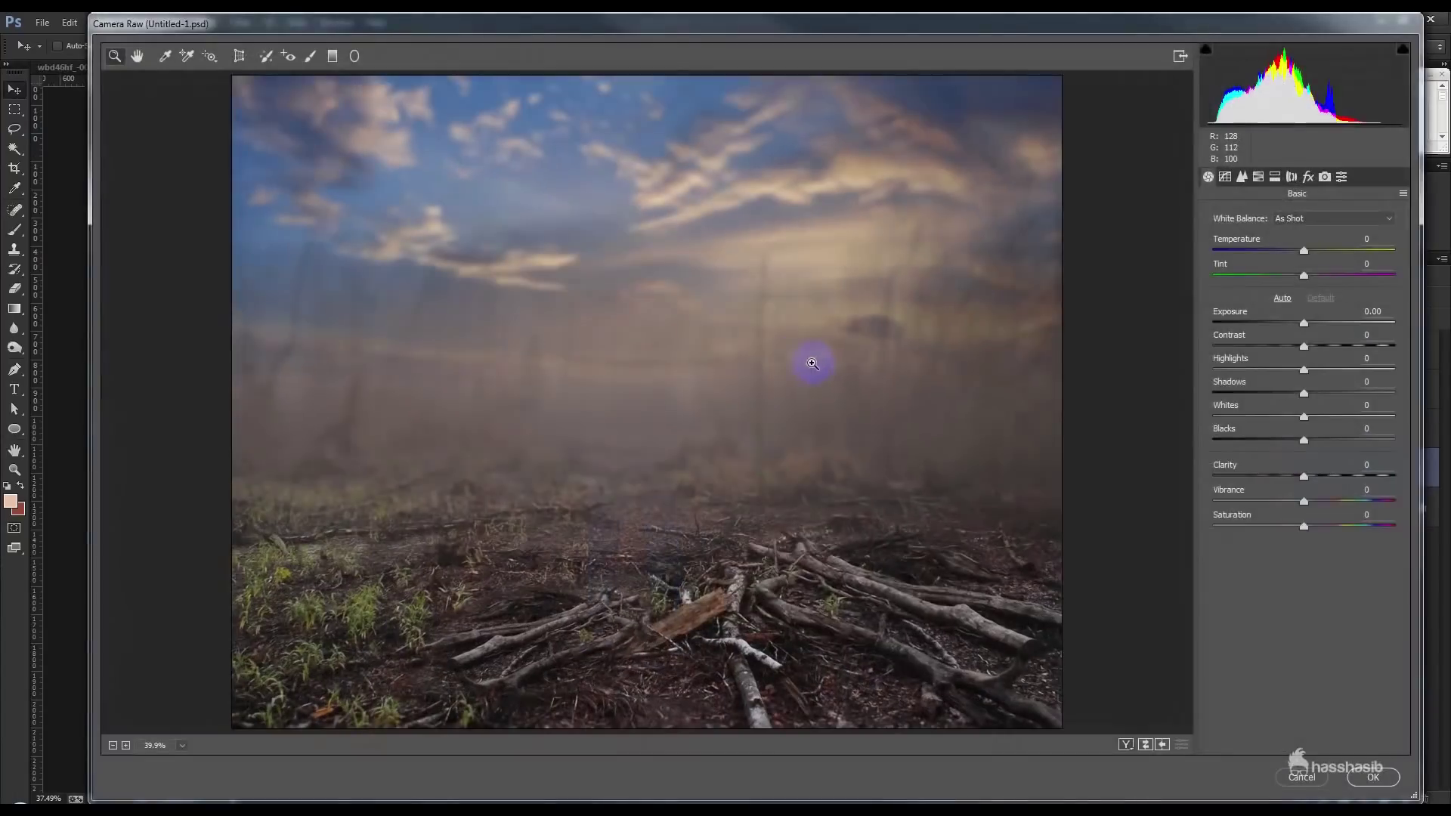
{"action": "left_click", "coordinate": [355, 59]}
{"action": "left_click_drag", "start_coordinate": [675, 369], "coordinate": [942, 637]}
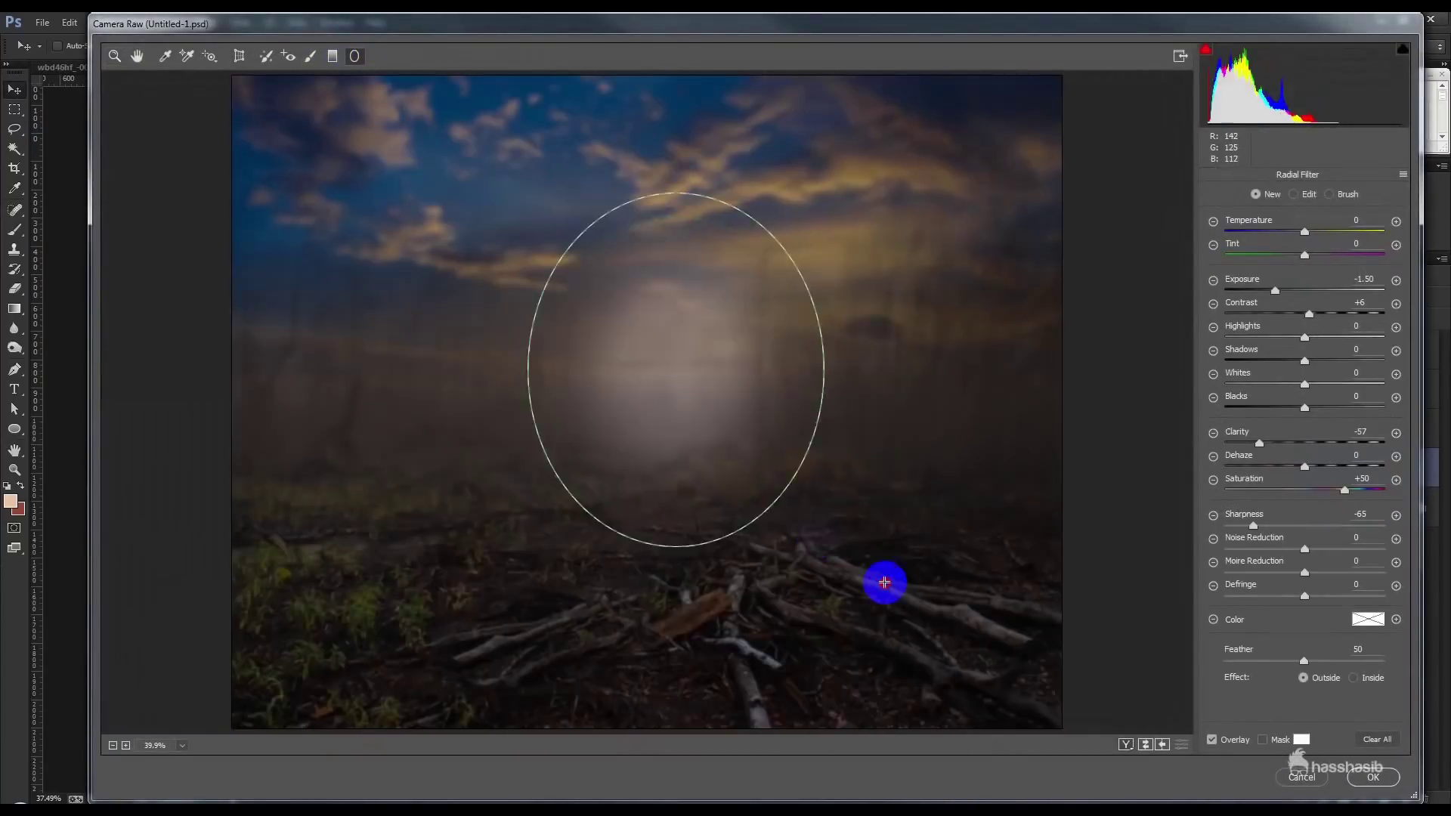
{"action": "left_click_drag", "start_coordinate": [853, 481], "coordinate": [828, 504]}
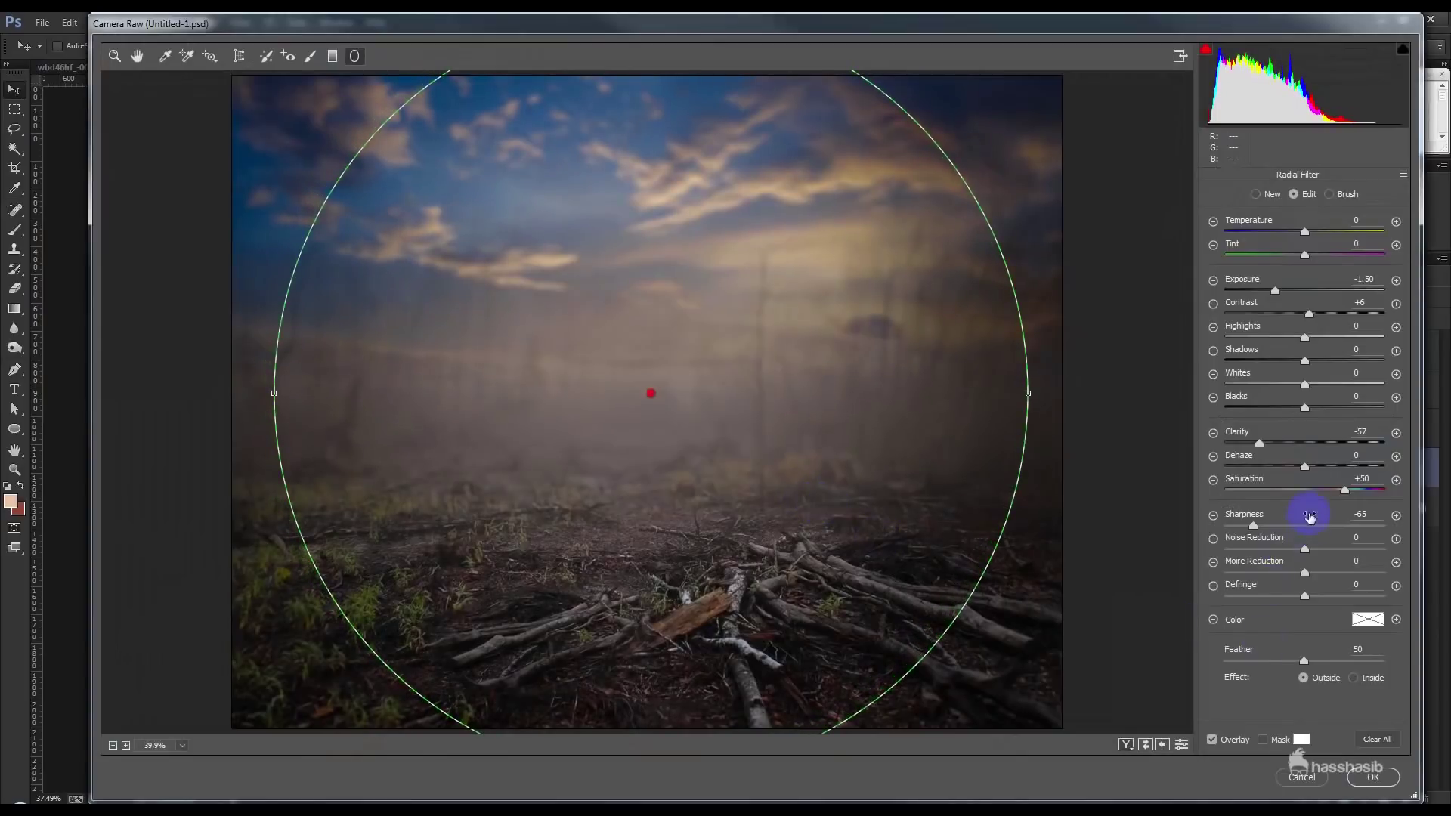
{"action": "left_click_drag", "start_coordinate": [1371, 495], "coordinate": [1341, 486]}
{"action": "left_click", "coordinate": [1373, 776]}
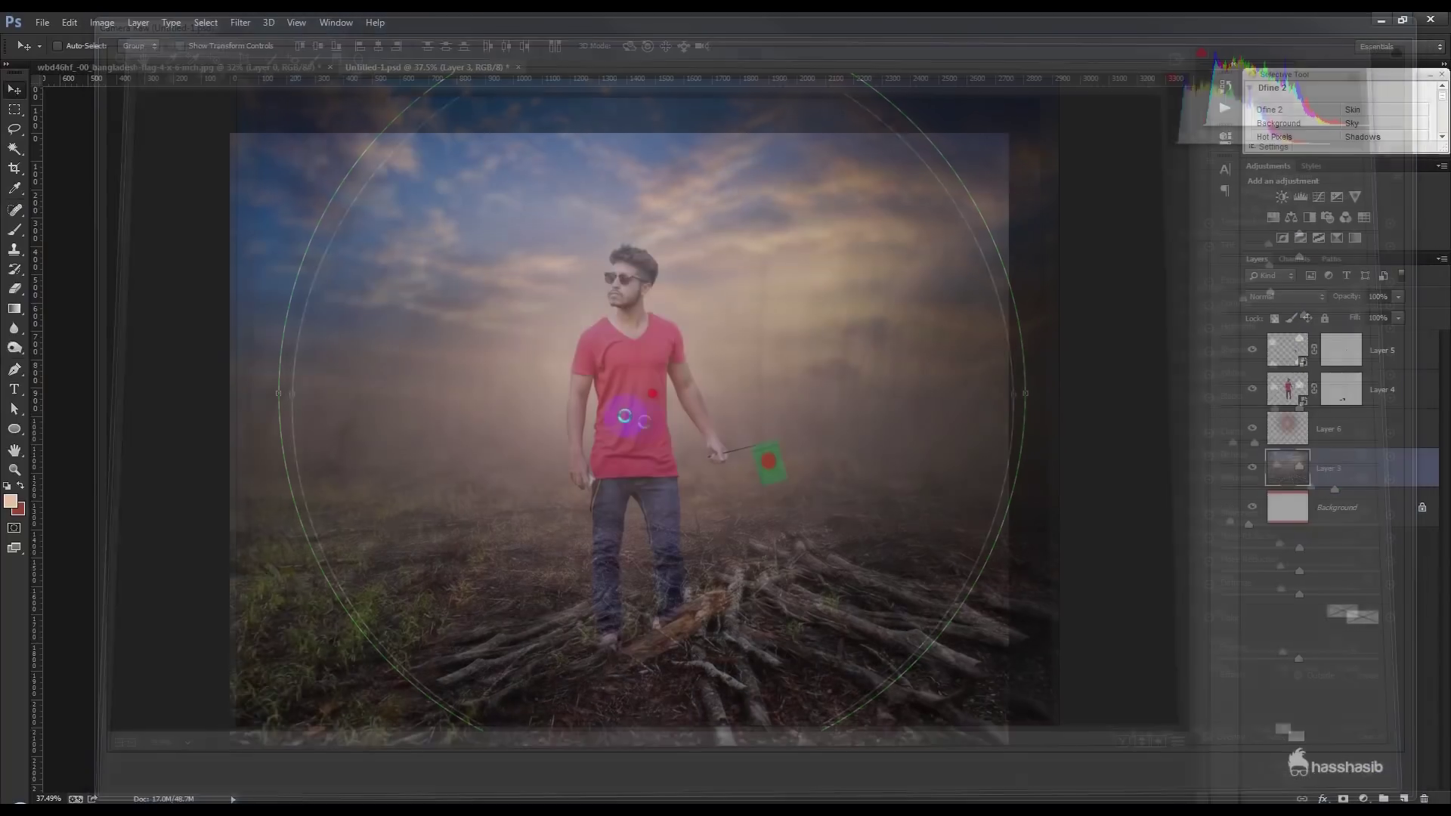
Rasterize Layer 4 containing the cut-out man
{"action": "right_click", "coordinate": [1390, 392]}
{"action": "left_click", "coordinate": [1240, 353]}
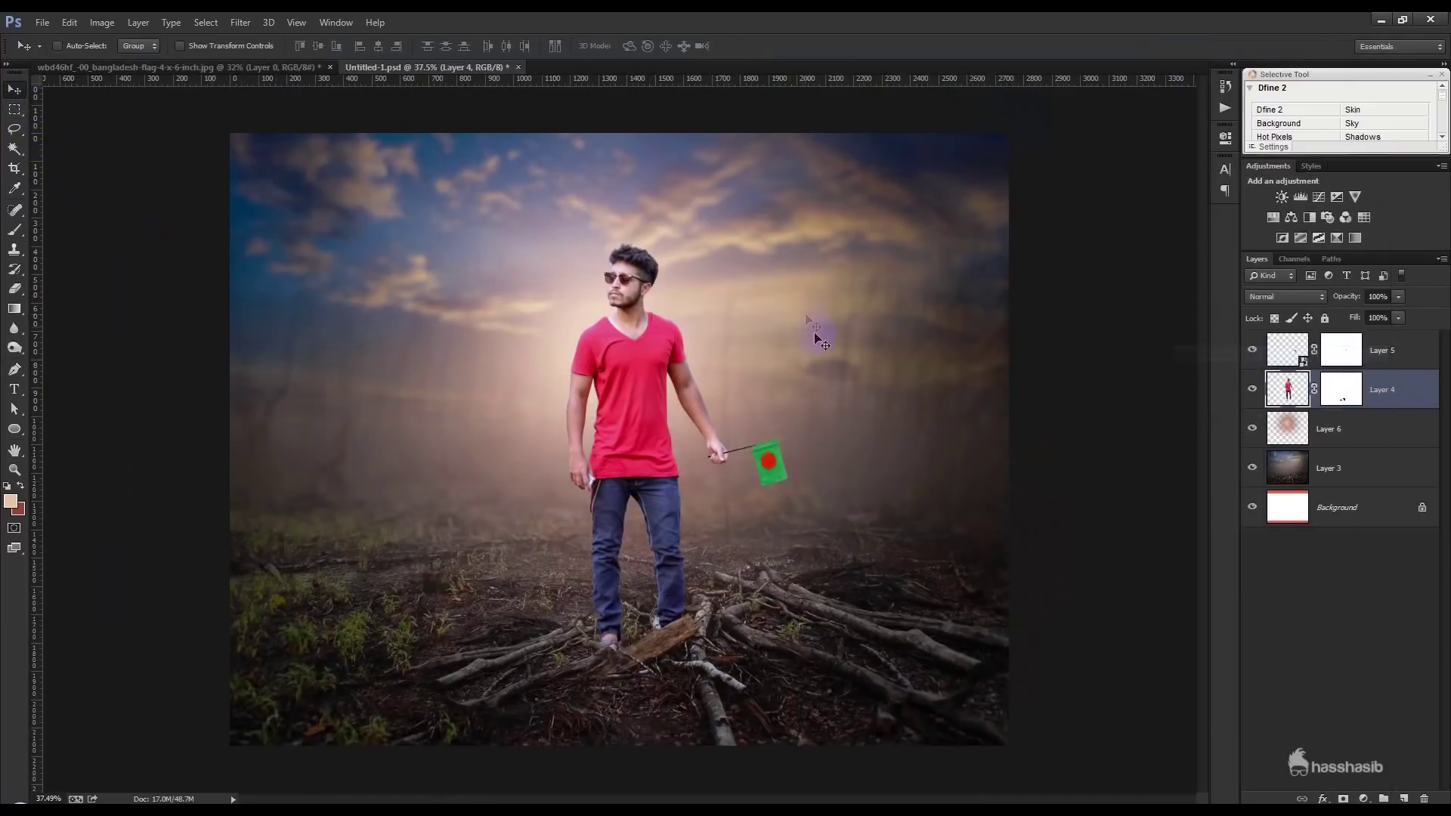
{"action": "right_click", "coordinate": [1360, 390]}
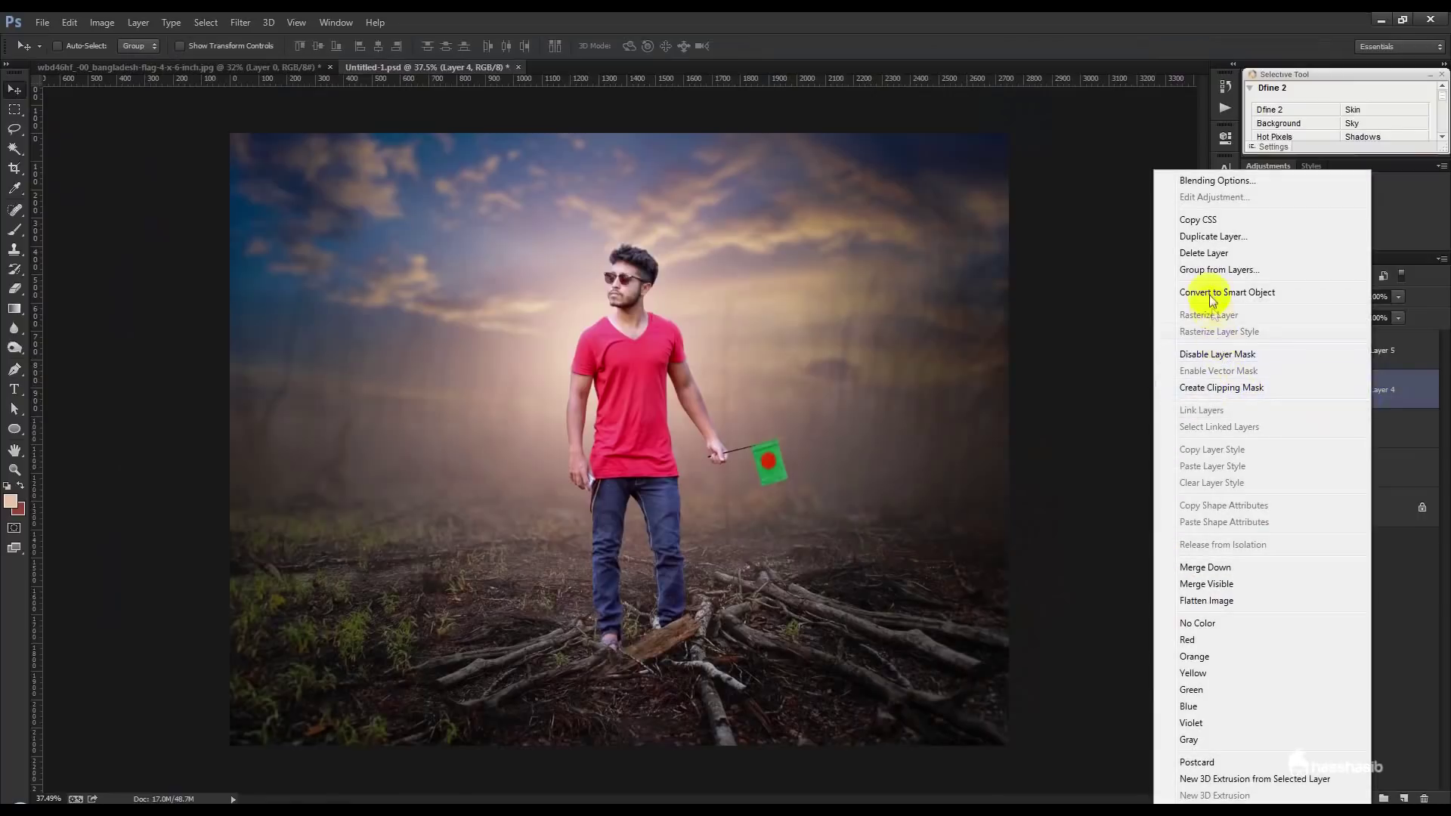
{"action": "left_click", "coordinate": [1209, 291]}
{"action": "right_click", "coordinate": [1354, 393]}
{"action": "left_click", "coordinate": [1205, 355]}
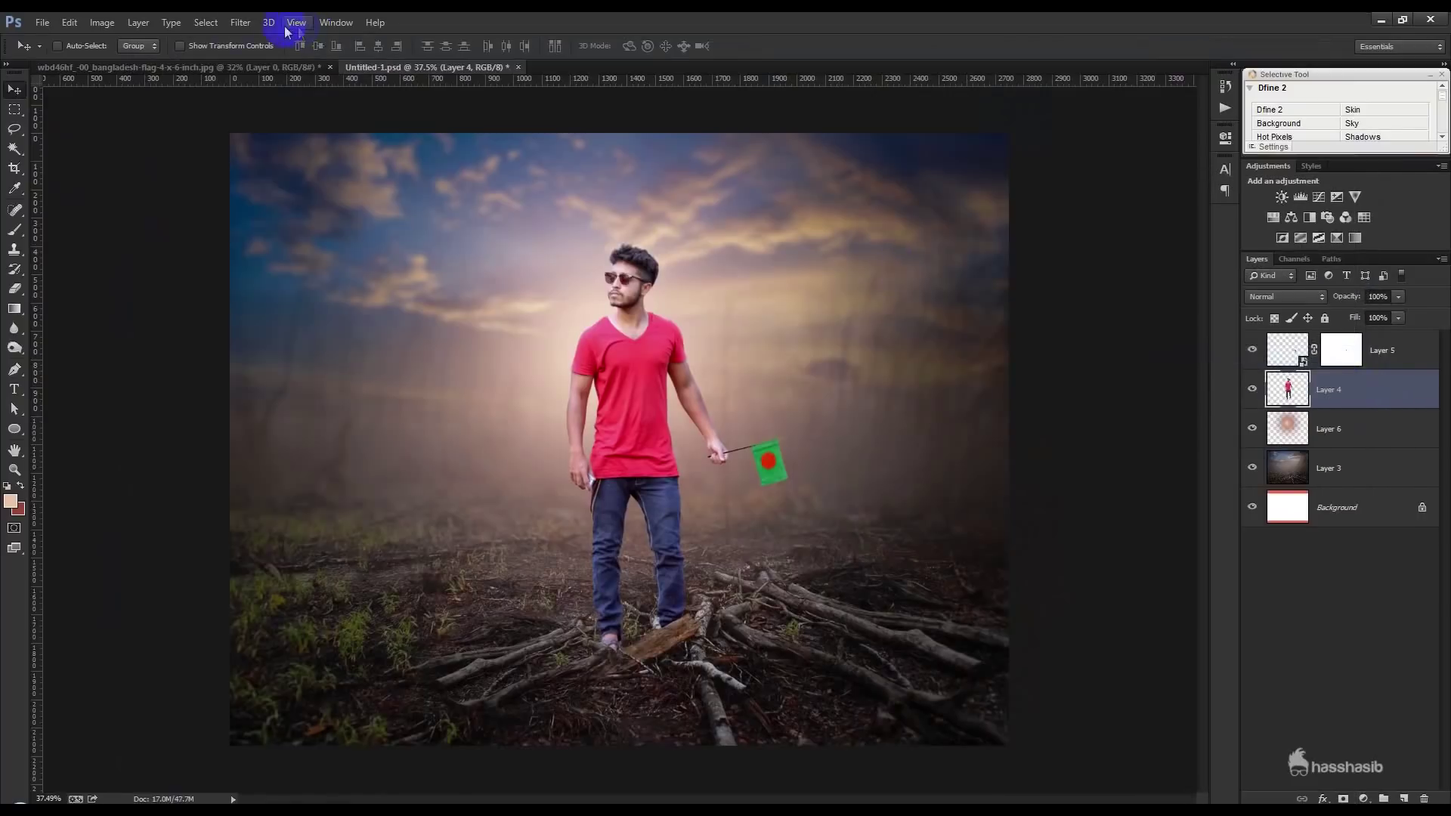
Smooth the man's skin with Imagenomic Portraiture at its default settings
{"action": "left_click", "coordinate": [239, 24]}
{"action": "mouse_move", "coordinate": [329, 415]}
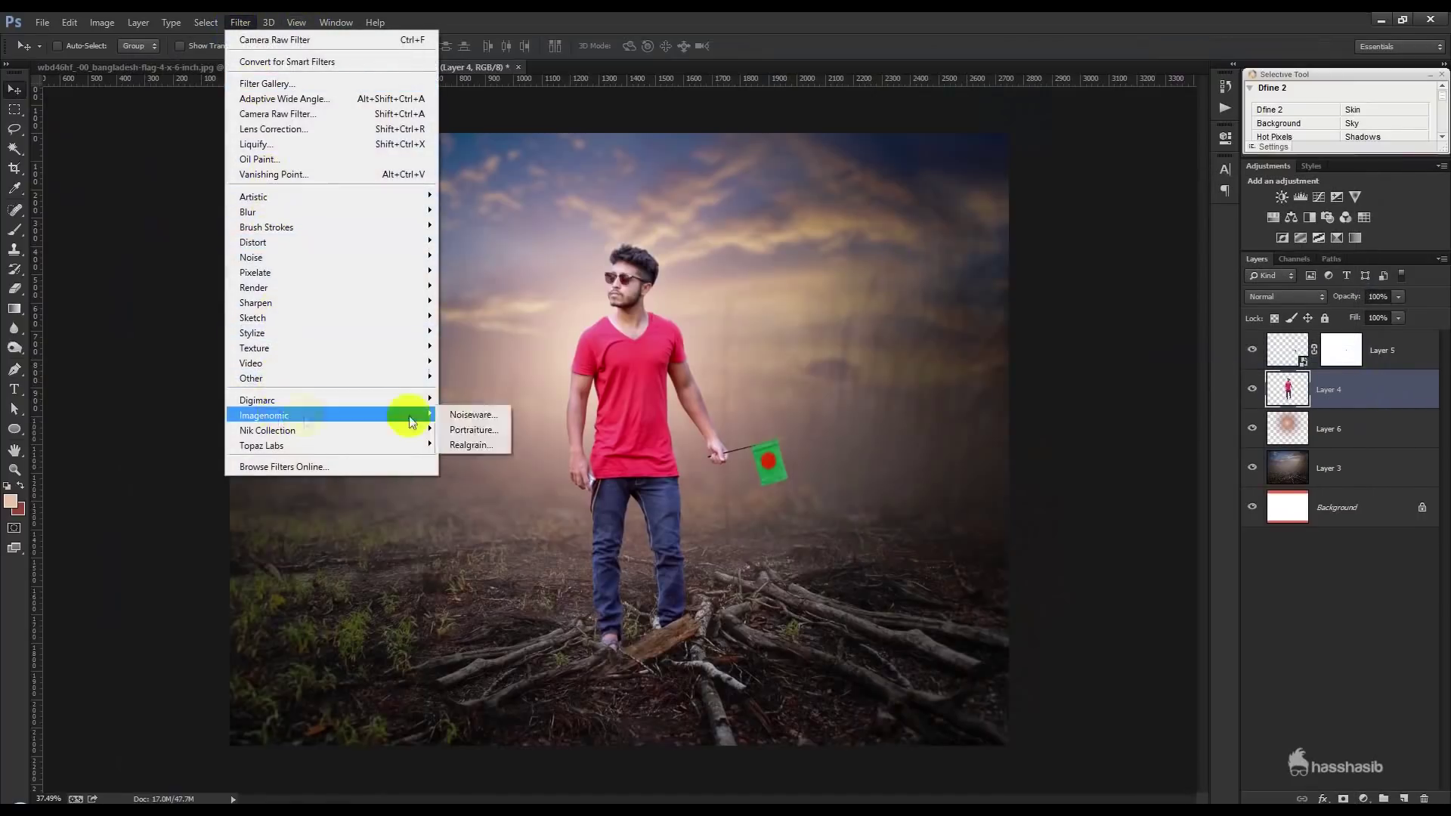
{"action": "left_click", "coordinate": [470, 430]}
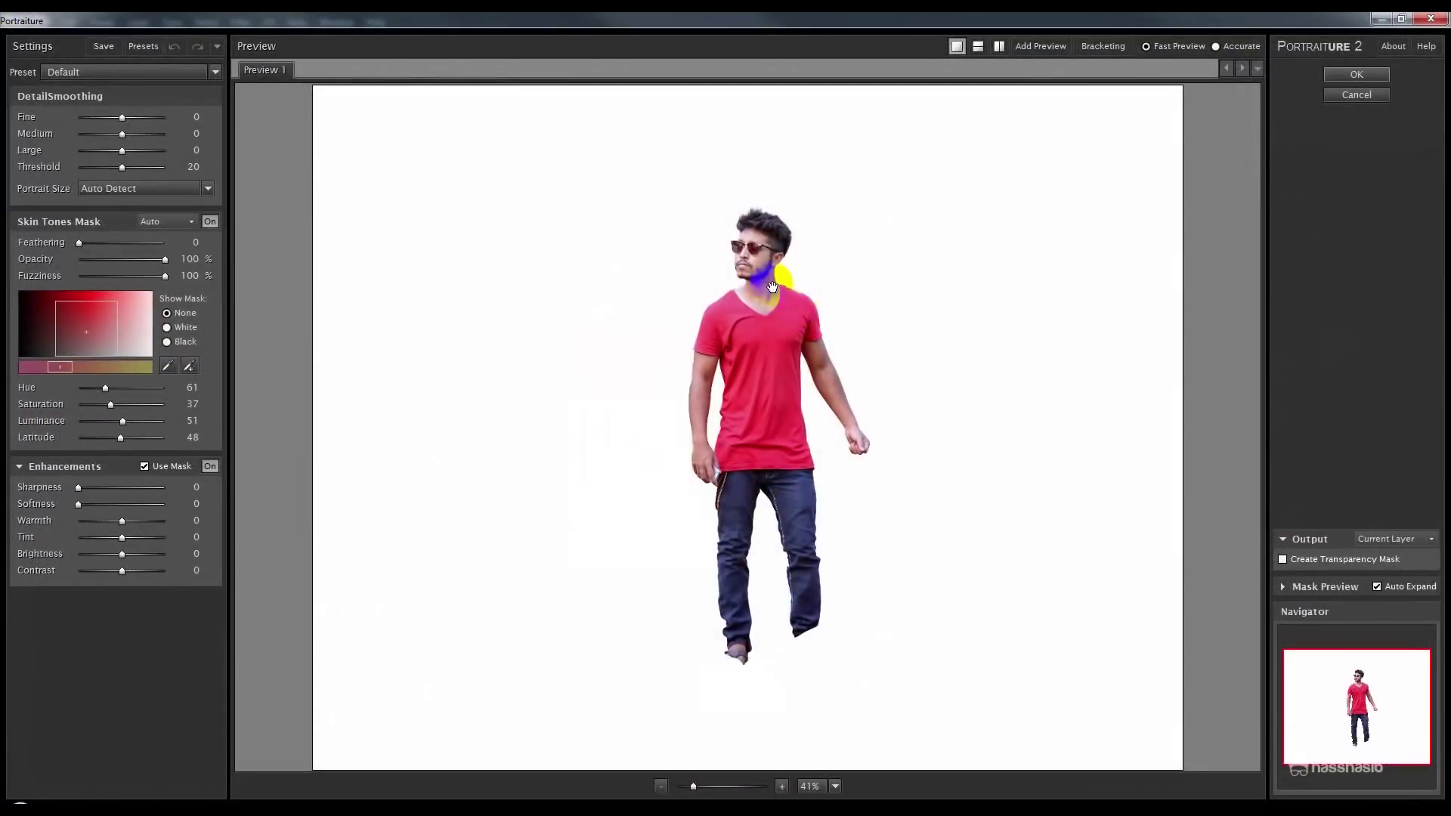
{"action": "left_click", "coordinate": [1357, 75]}
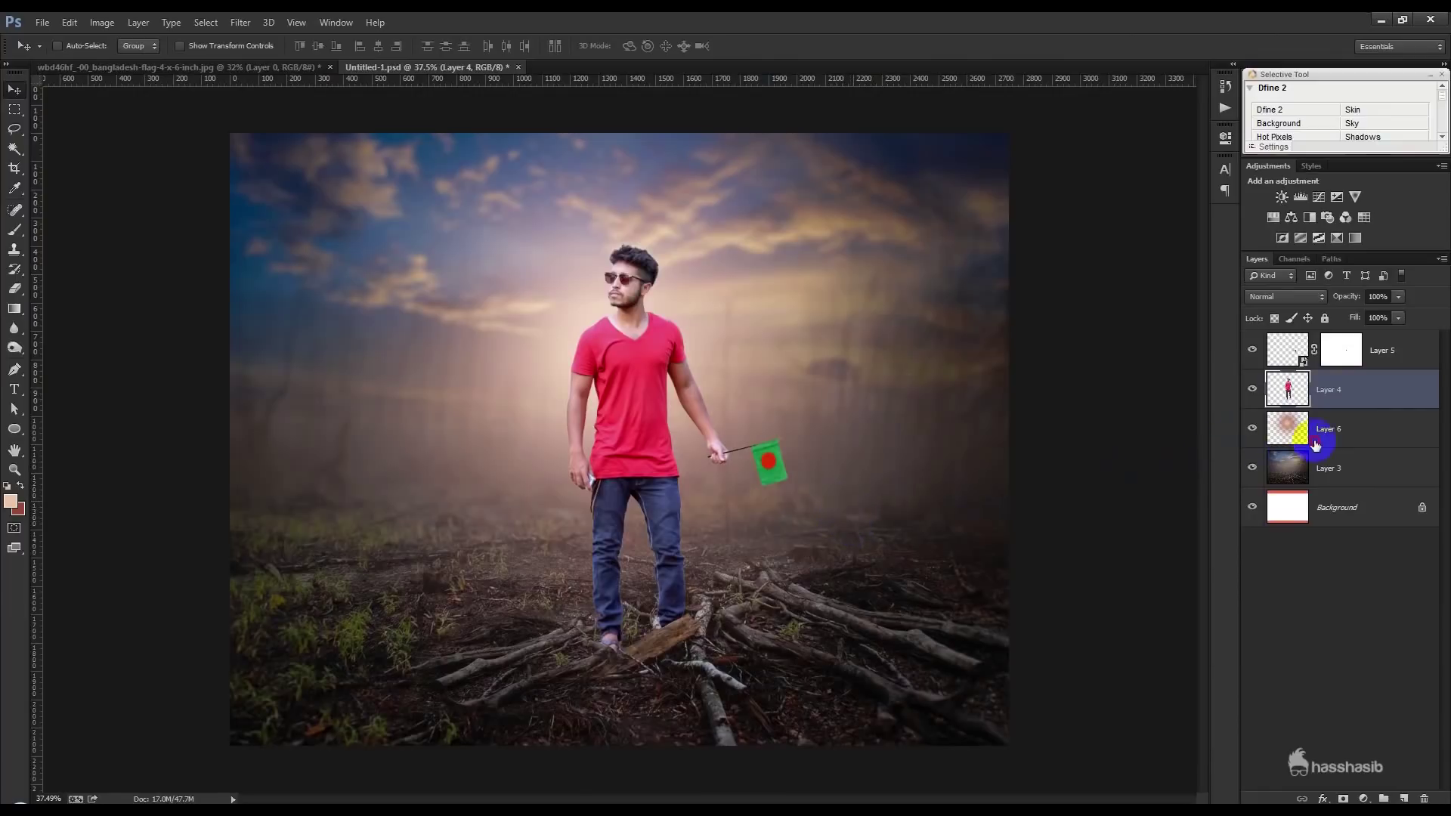
Shift the Layer 6 glow's hue with Hue/Saturation so it turns from reddish to golden
{"action": "left_click", "coordinate": [1288, 430]}
{"action": "left_click", "coordinate": [102, 21]}
{"action": "mouse_move", "coordinate": [124, 61]}
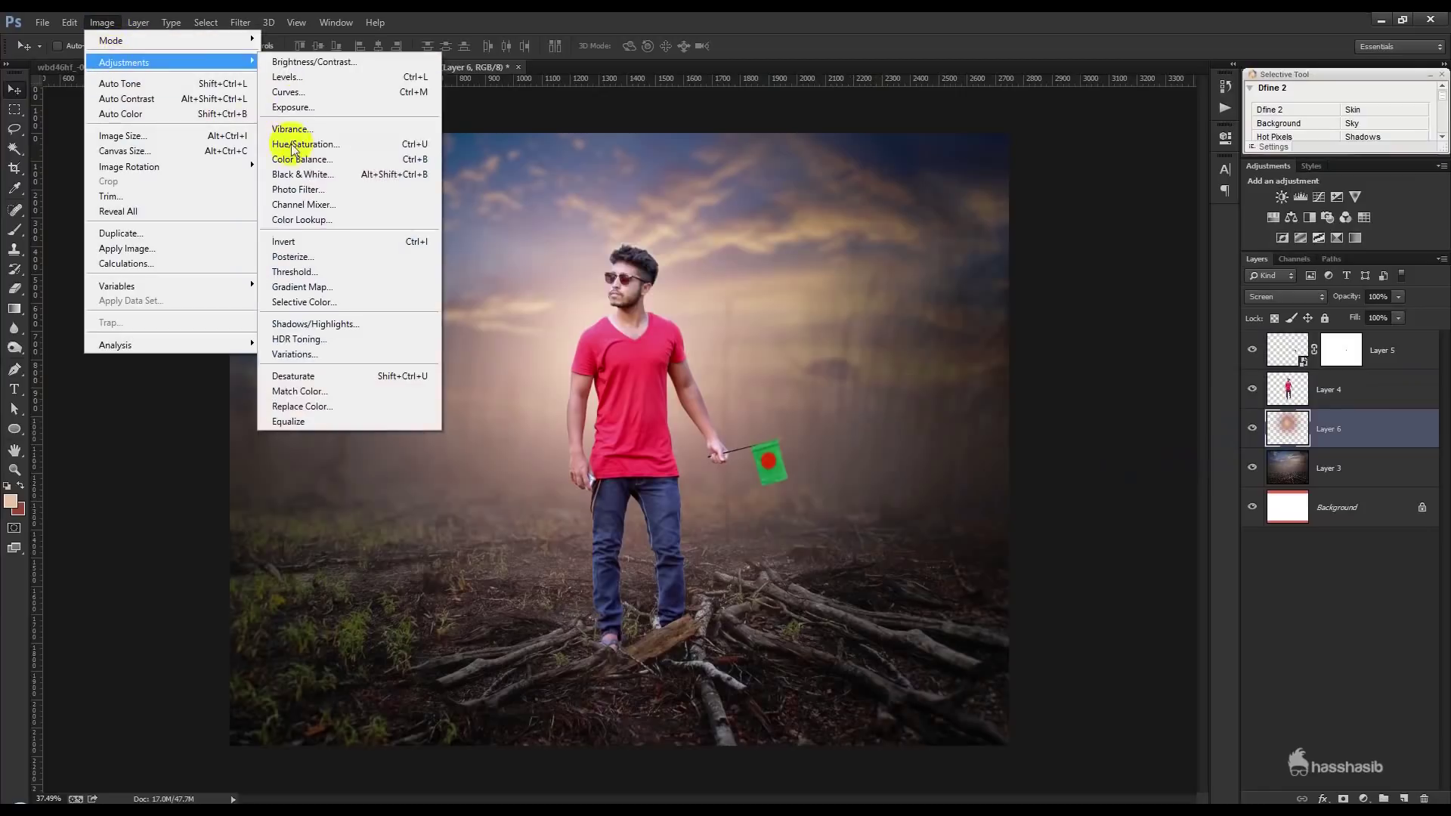
{"action": "left_click", "coordinate": [300, 145]}
{"action": "mouse_move", "coordinate": [1020, 268]}
{"action": "left_mouse_down"}
{"action": "mouse_move", "coordinate": [978, 269]}
{"action": "mouse_move", "coordinate": [1042, 272]}
{"action": "left_mouse_up"}
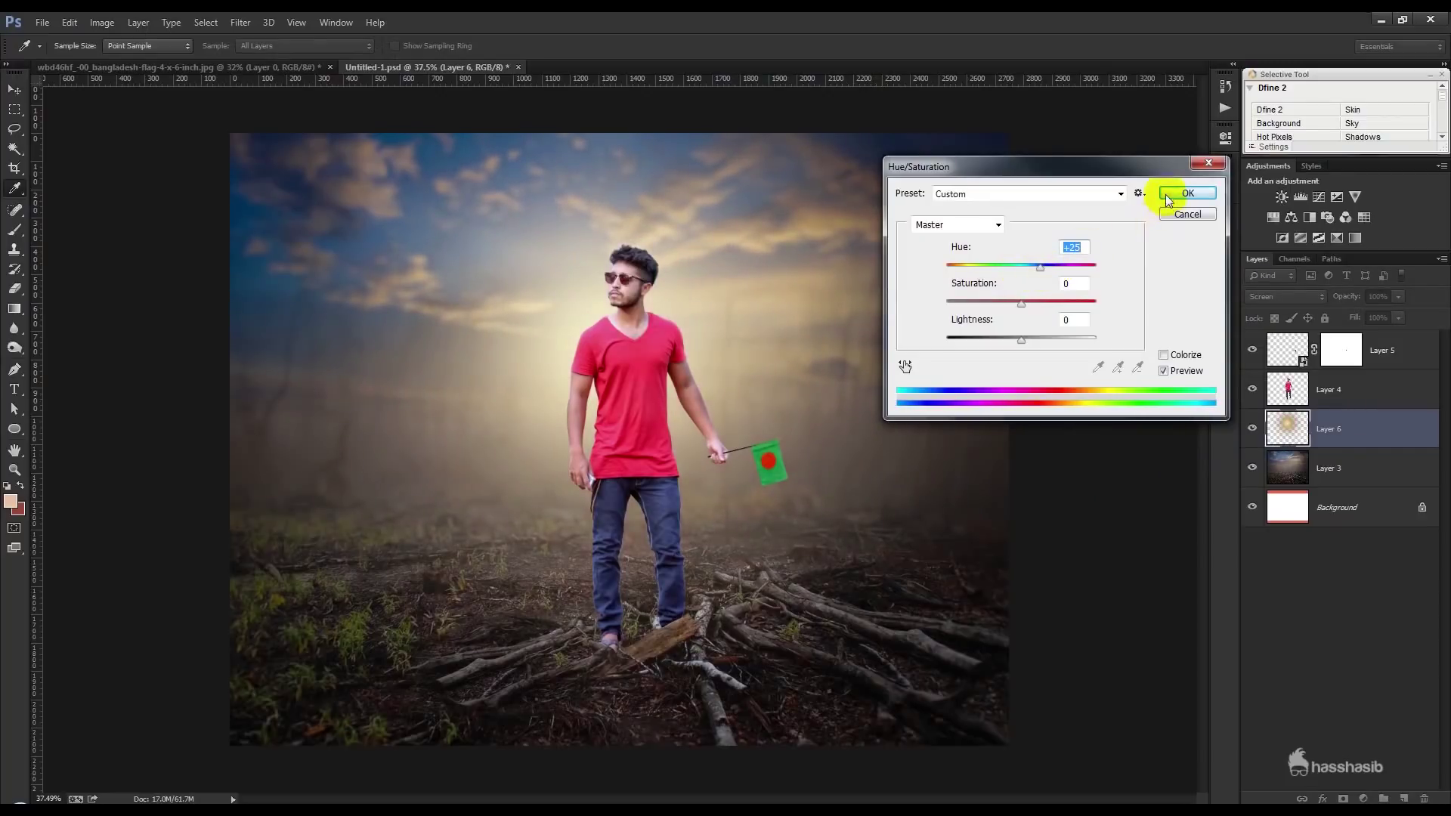
{"action": "left_click", "coordinate": [1171, 193]}
{"action": "key", "text": "v"}
{"action": "left_click", "coordinate": [1397, 361]}
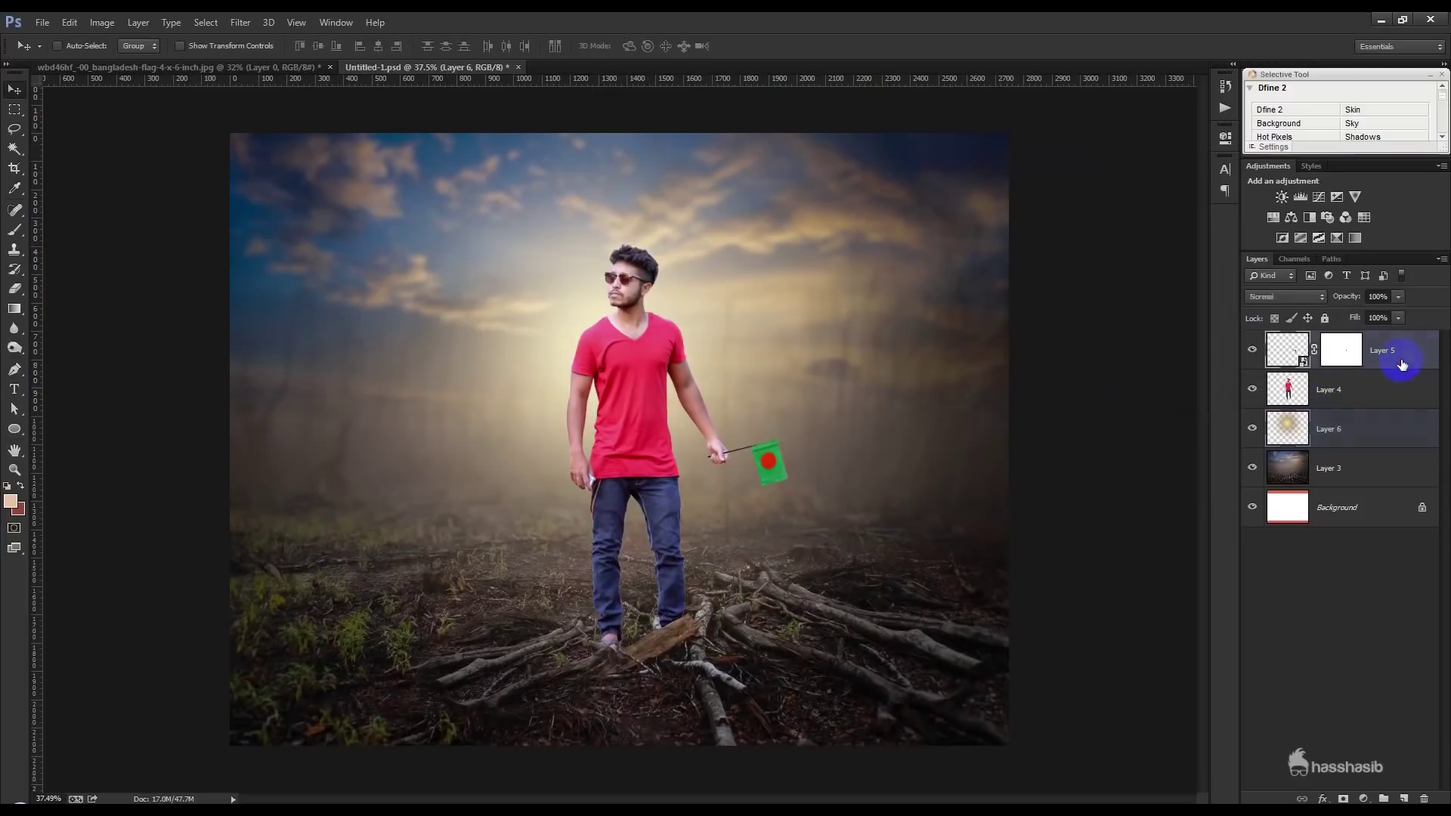
Add a Color Lookup adjustment layer placed just below the Layer 6 glow
{"action": "left_click", "coordinate": [1356, 482]}
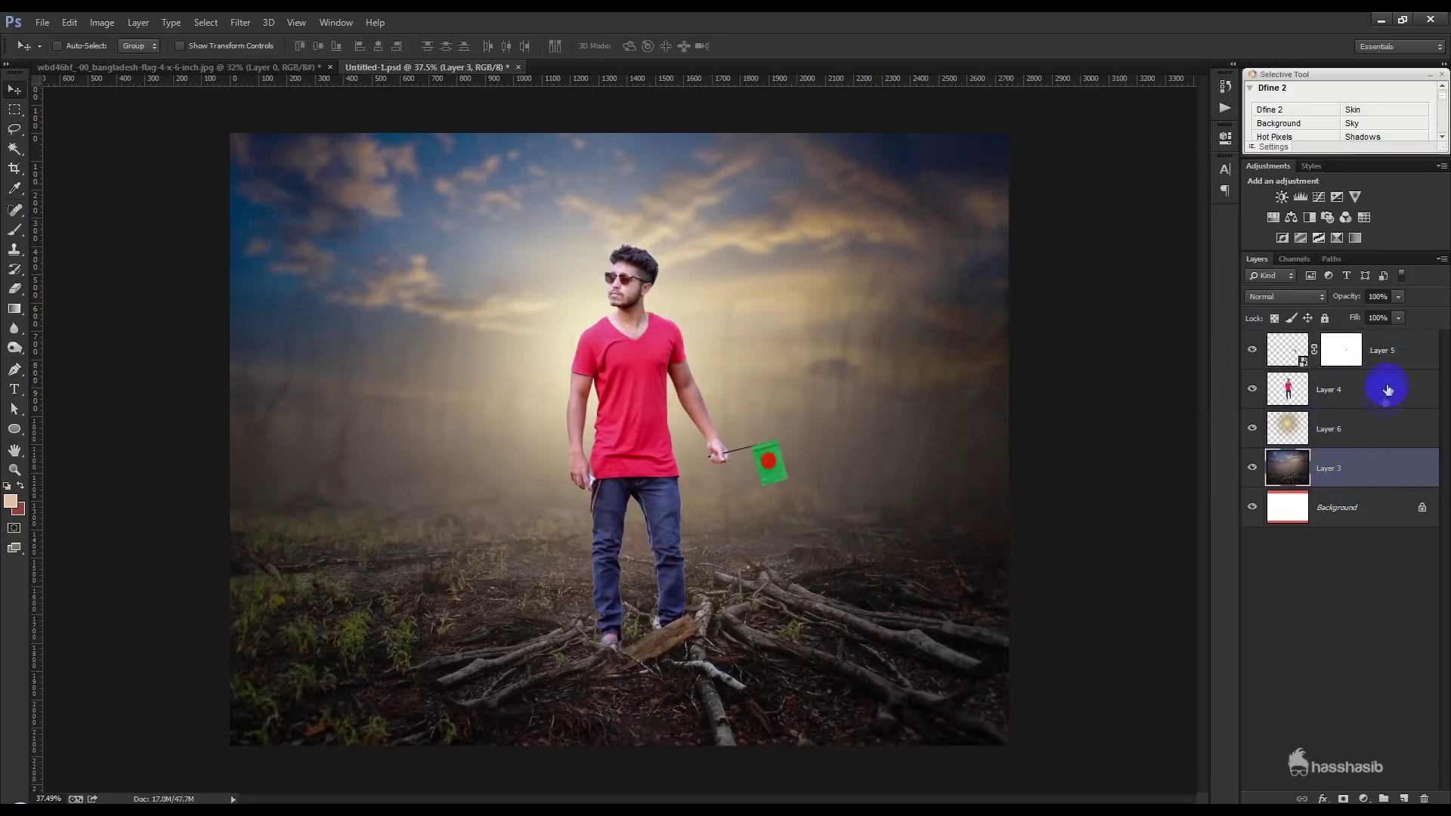
{"action": "left_click", "coordinate": [138, 22]}
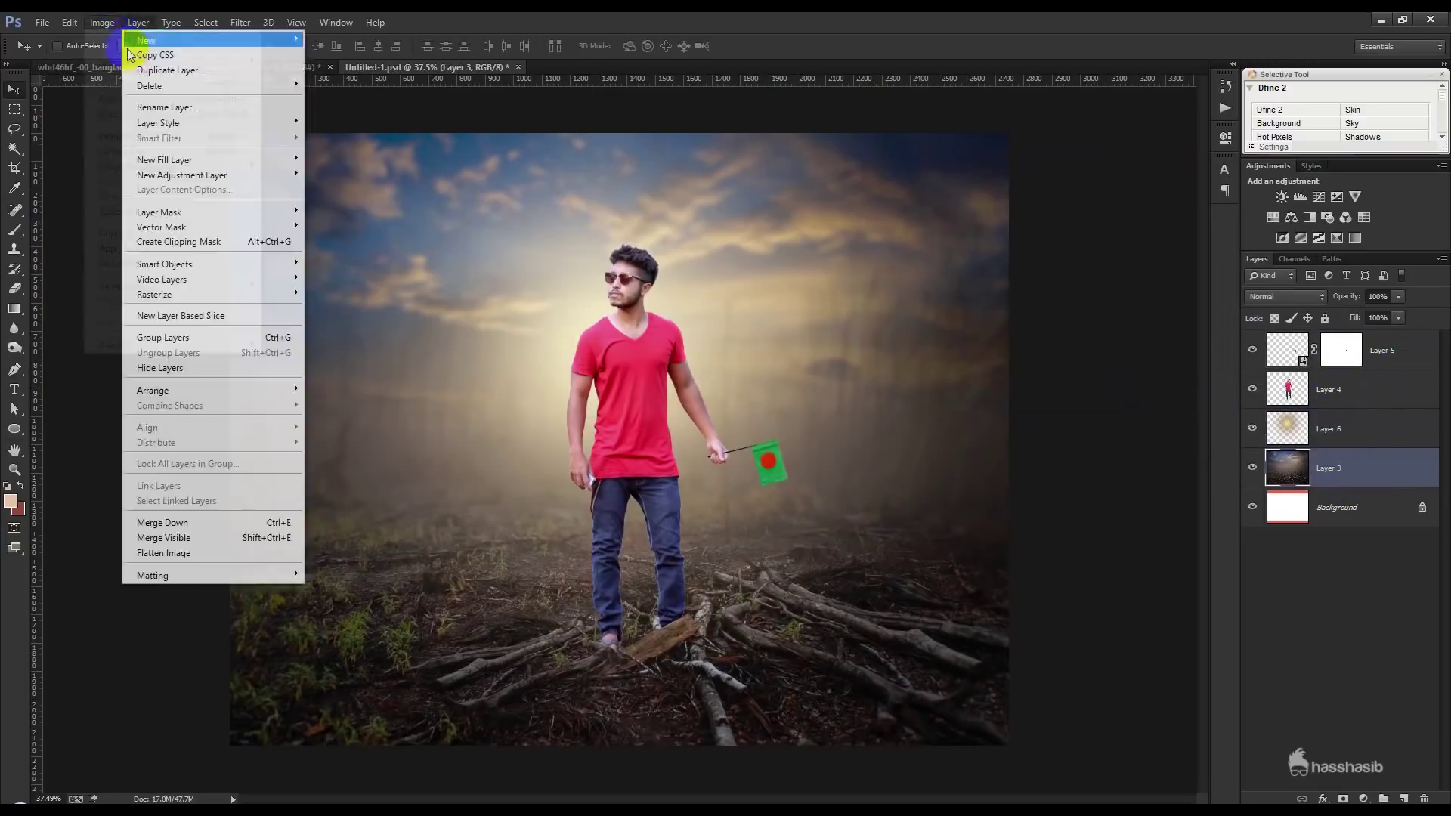
{"action": "left_click", "coordinate": [1224, 520]}
{"action": "left_click", "coordinate": [1363, 798]}
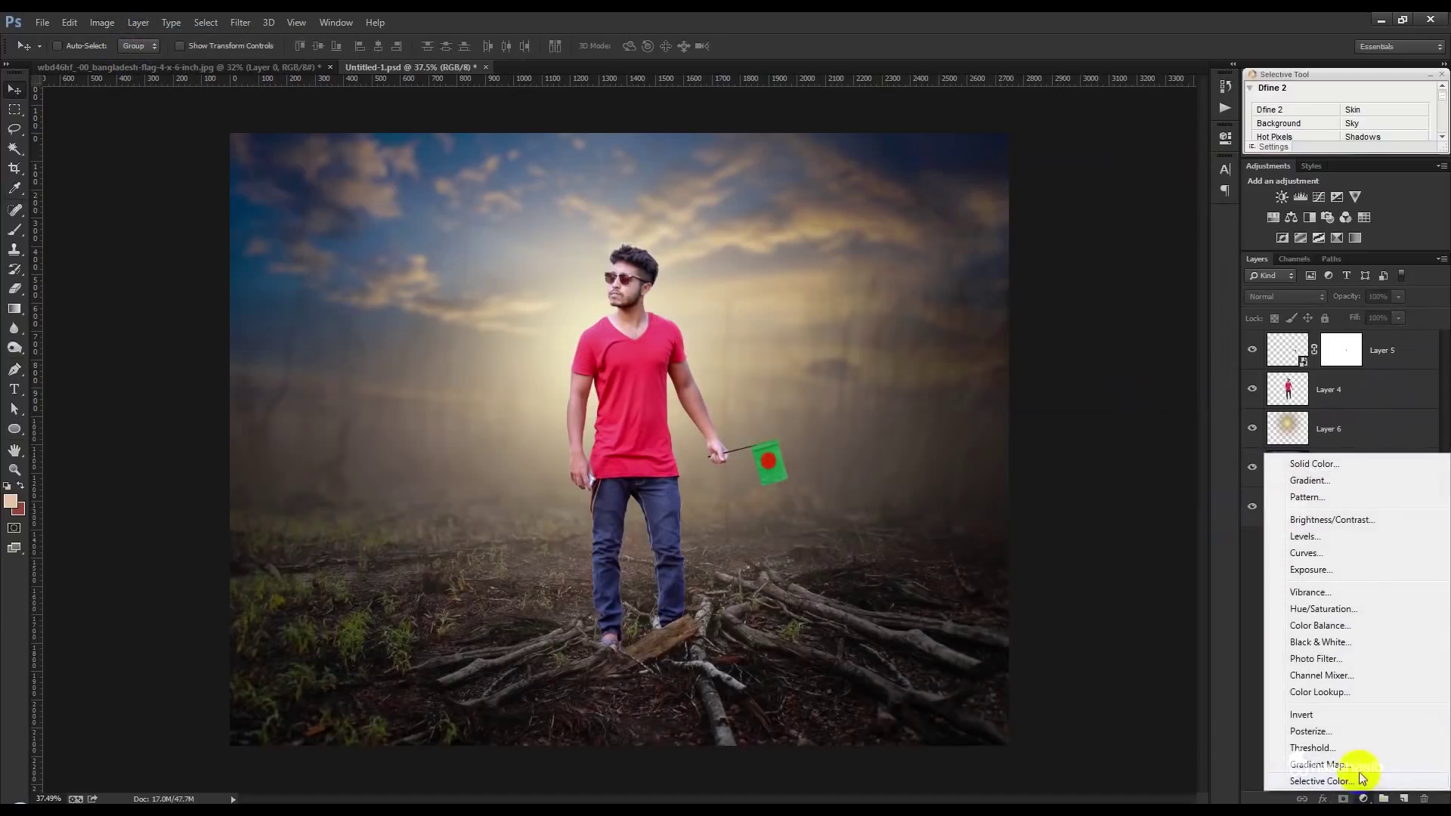
{"action": "left_click", "coordinate": [1328, 692]}
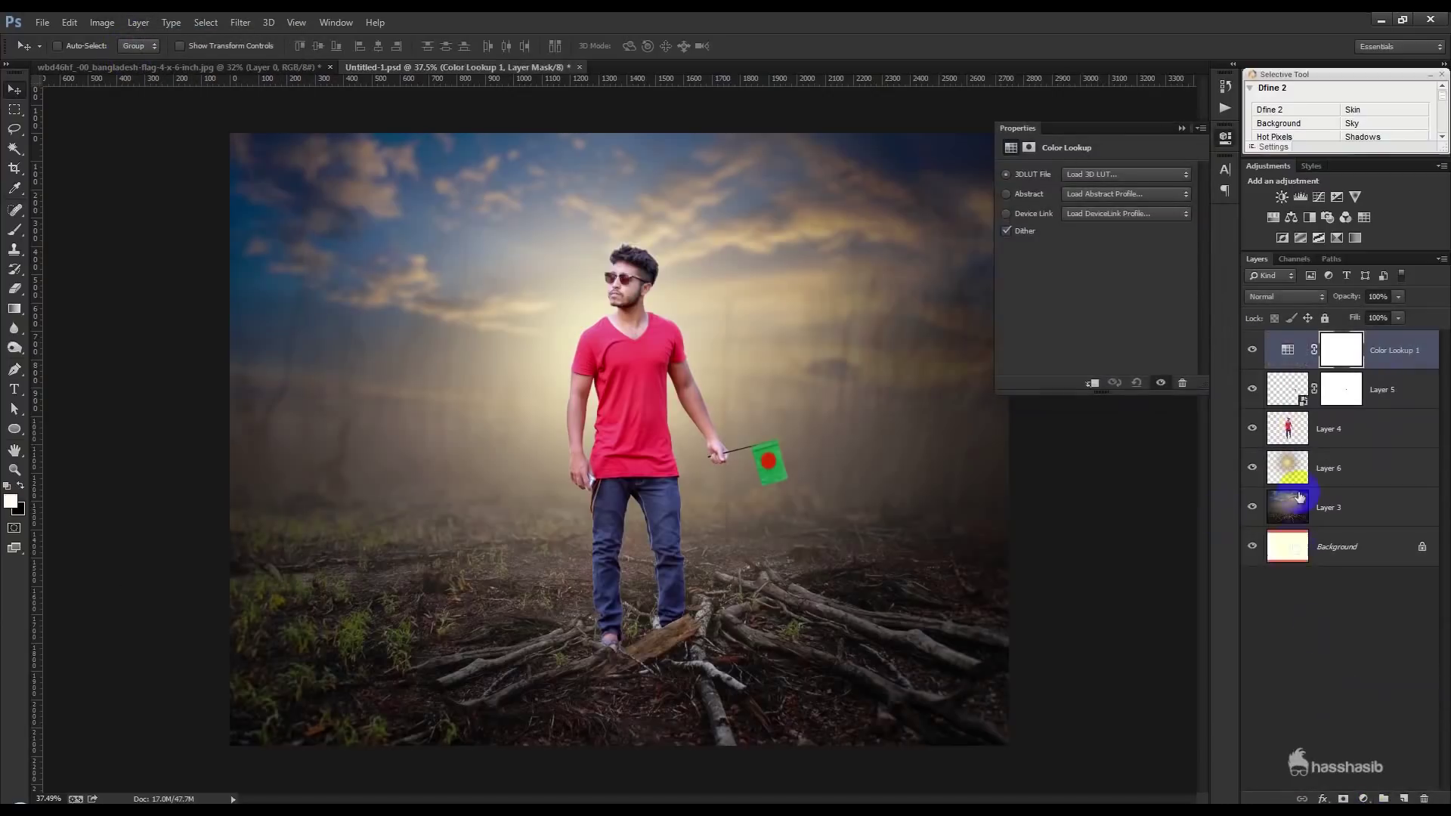
{"action": "left_click_drag", "start_coordinate": [1388, 360], "coordinate": [1365, 491]}
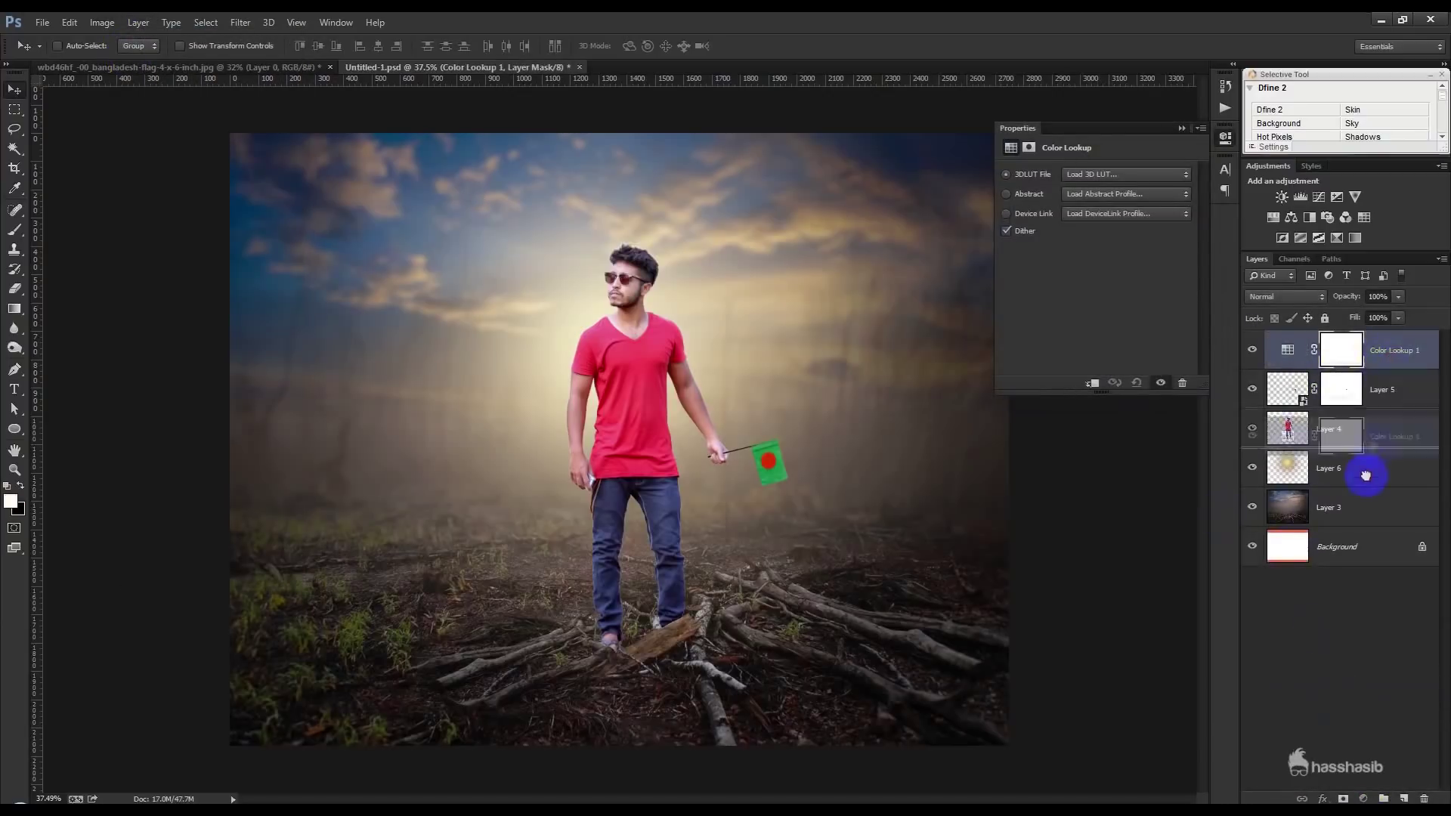
Preview 3DLUT looks from 2Strip.look through Crisp_Winter and beyond
{"action": "left_click", "coordinate": [1096, 174]}
{"action": "left_click", "coordinate": [1096, 209]}
{"action": "key", "text": "Down"}
{"action": "key", "text": "Down"}
{"action": "key", "text": "Down"}
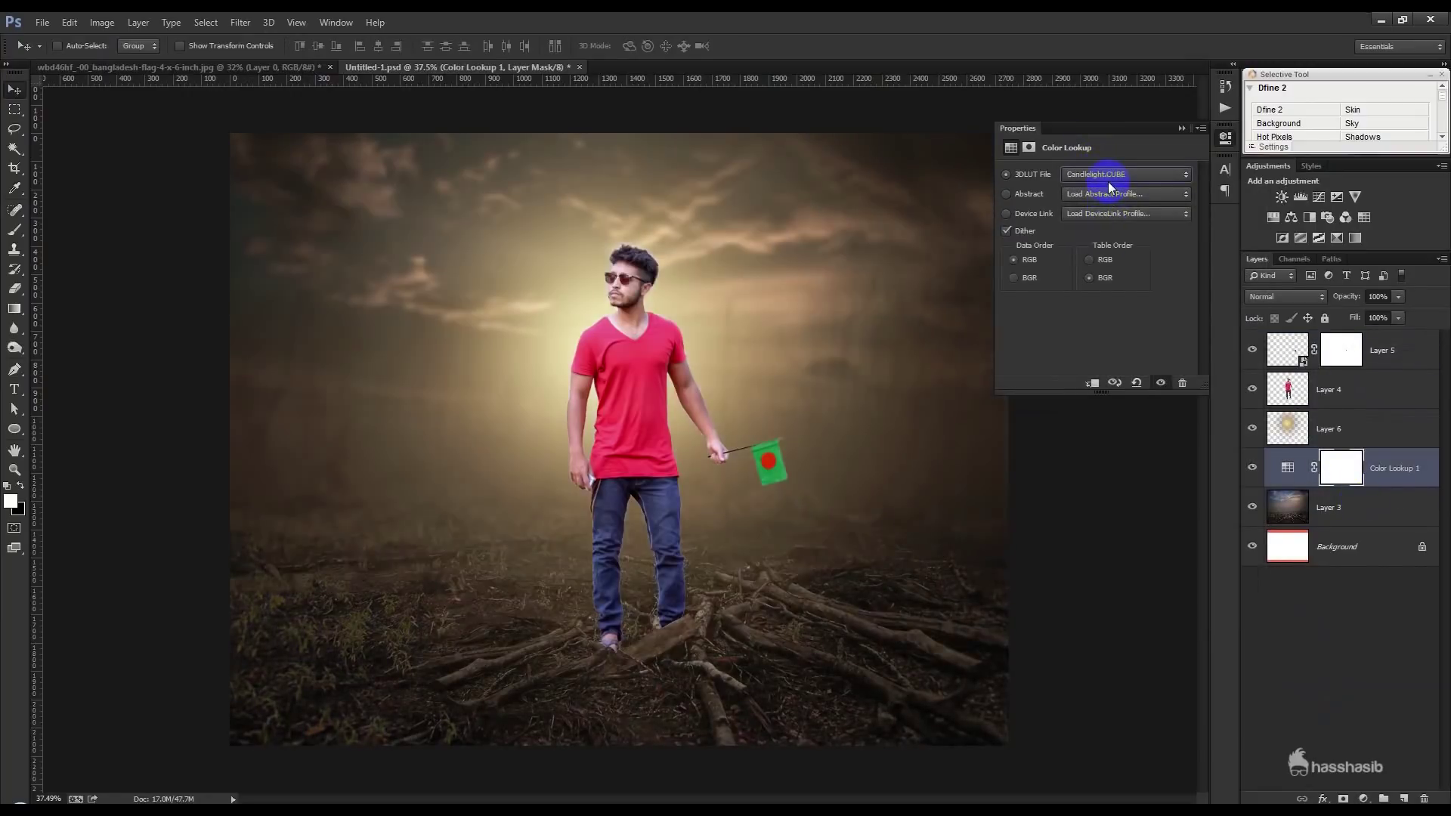
{"action": "key", "text": "Down"}
{"action": "key", "text": "Down"}
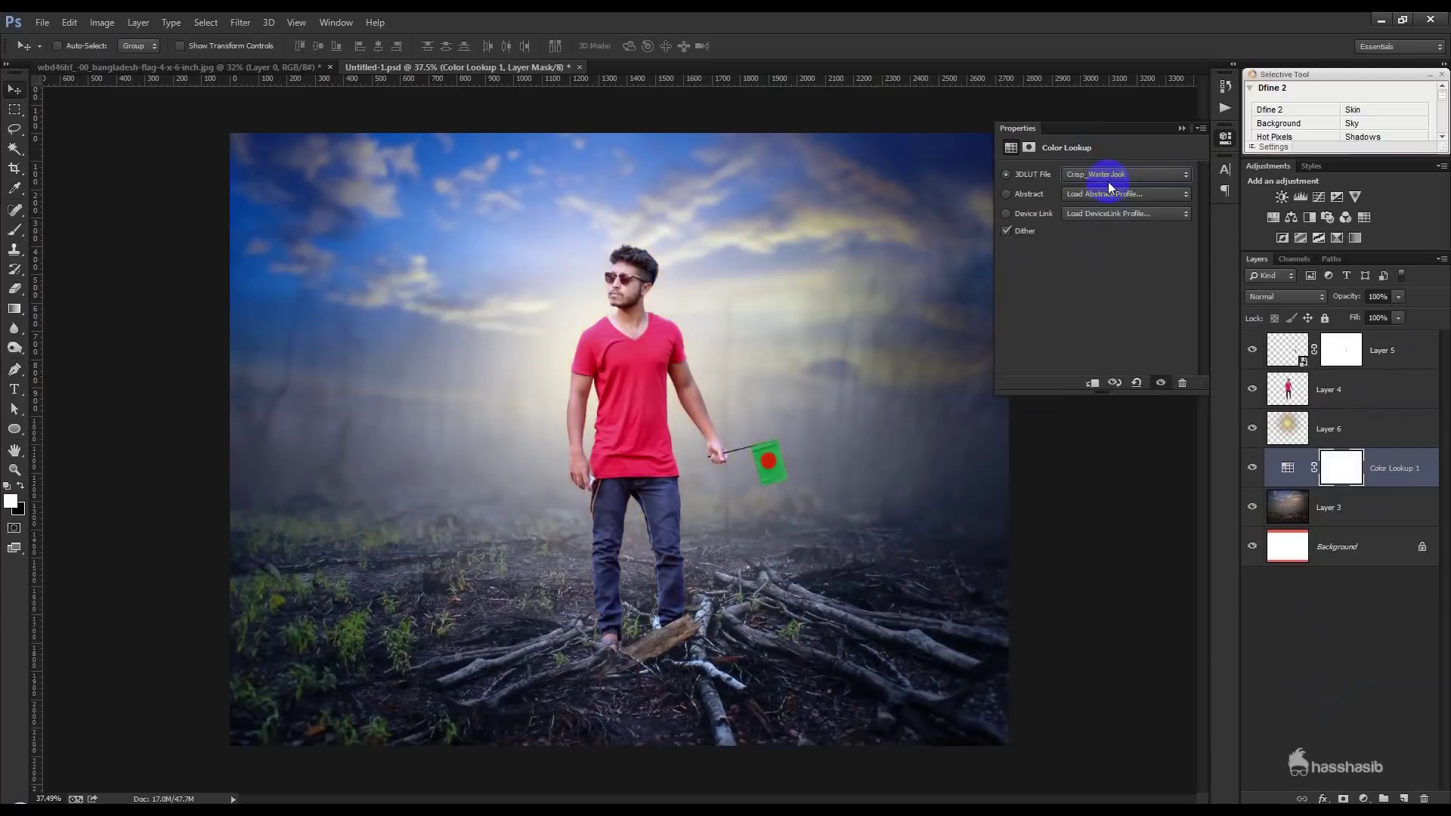
{"action": "key", "text": "Down"}
{"action": "key", "text": "Down"}
{"action": "key", "text": "Down"}
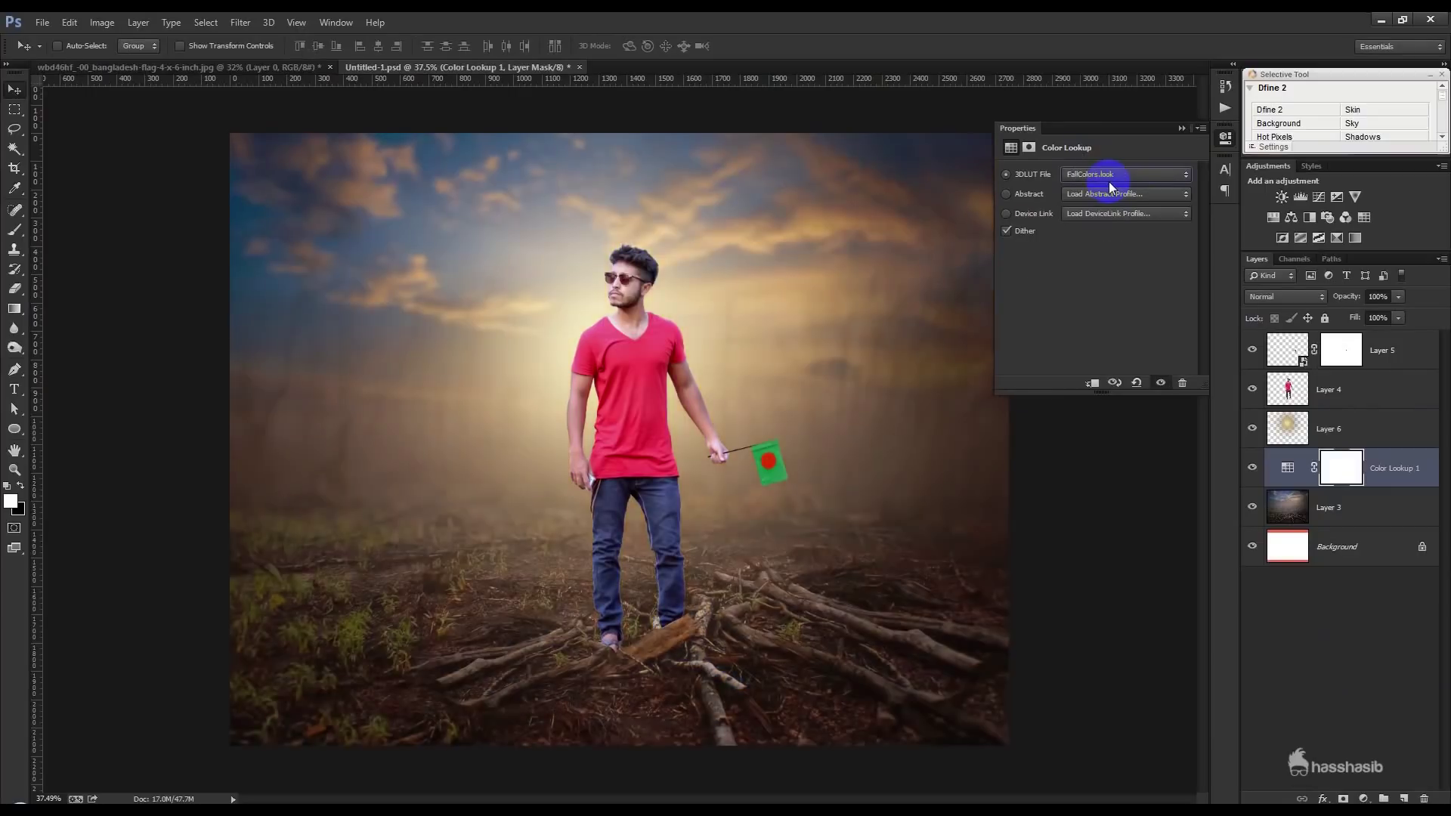
{"action": "key", "text": "Down"}
{"action": "key", "text": "Down"}
{"action": "key", "text": "Down"}
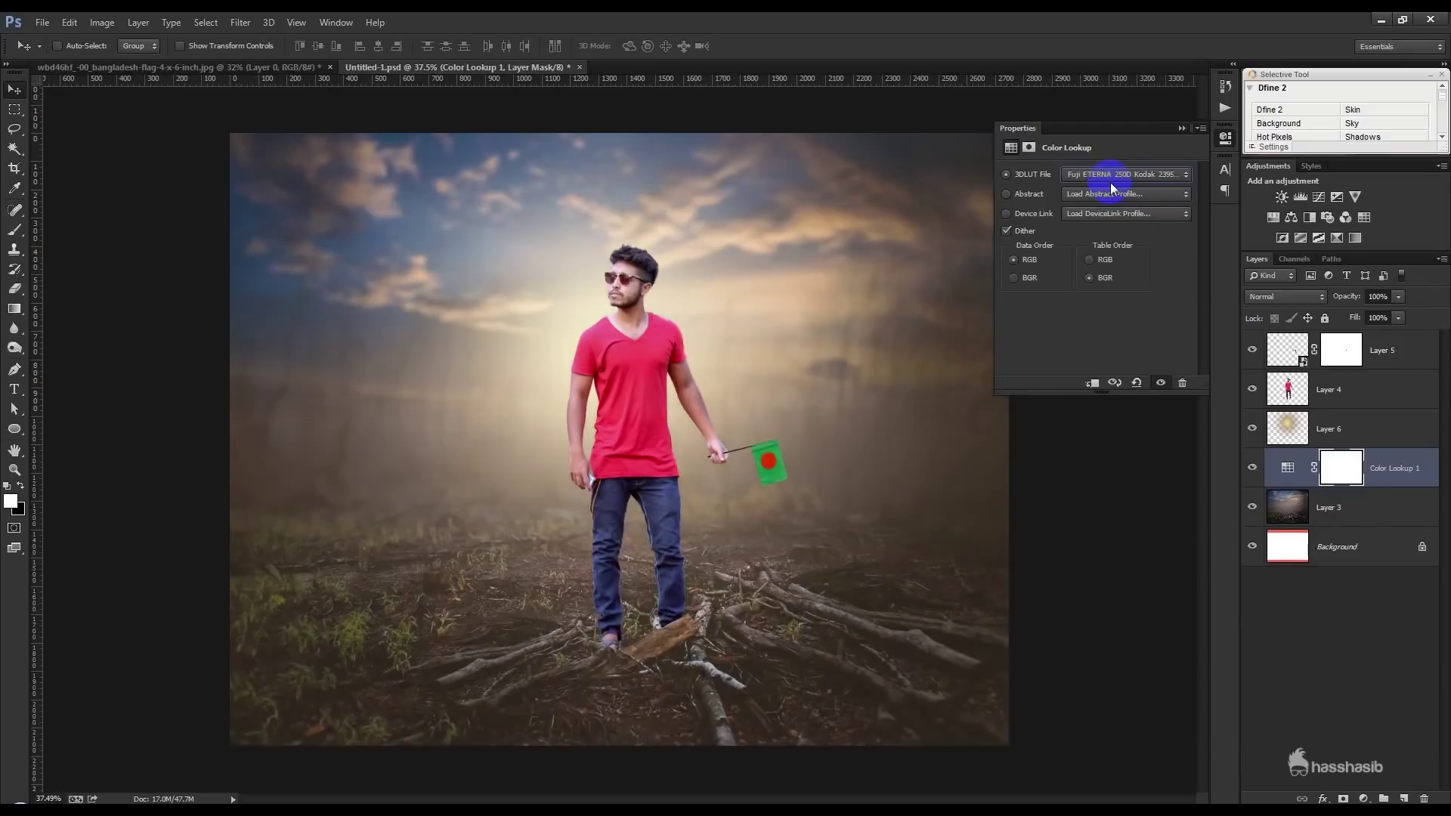
{"action": "key", "text": "Down"}
{"action": "key", "text": "Down"}
{"action": "key", "text": "Down"}
{"action": "key", "text": "Down"}
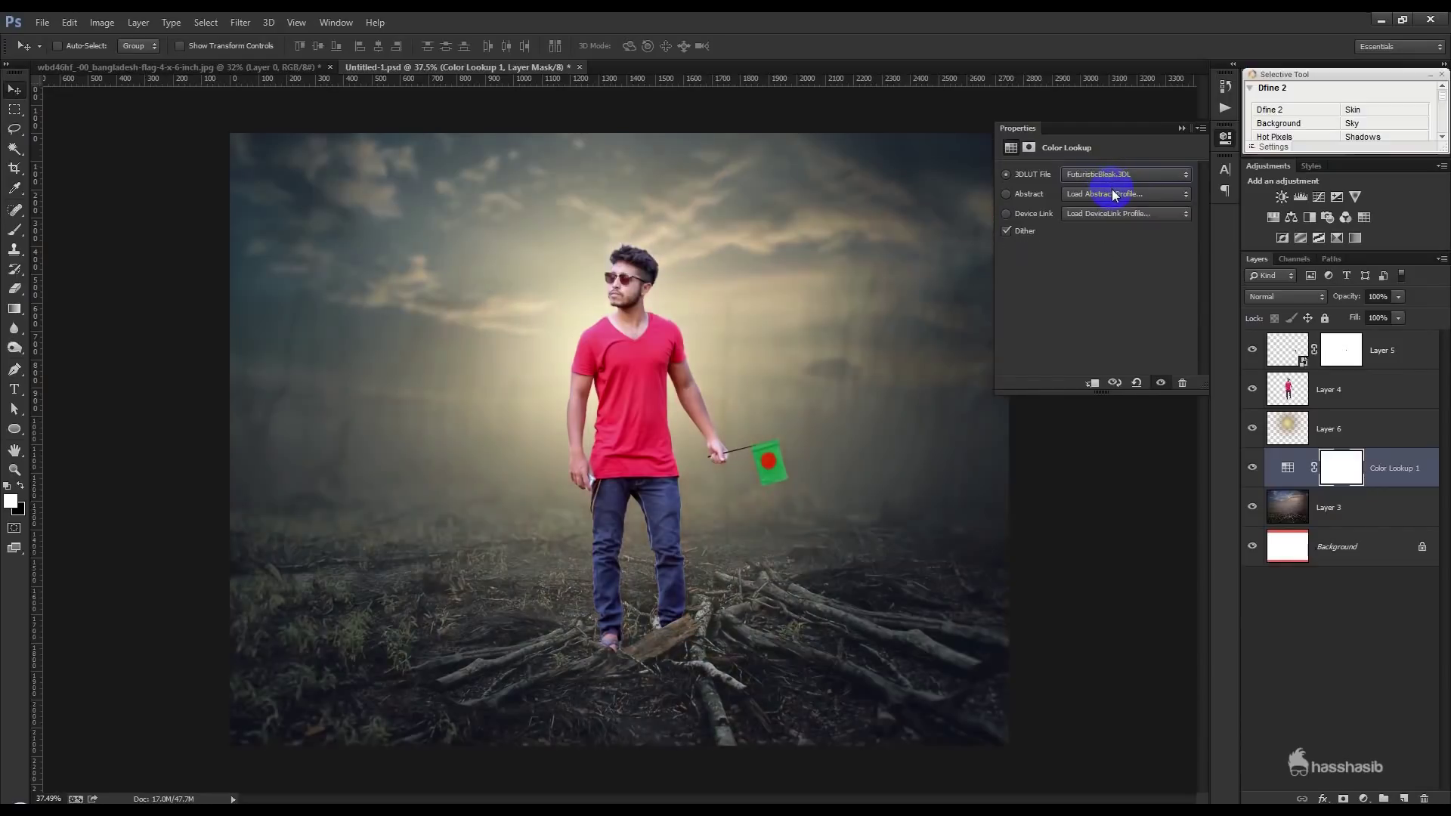
Move Color Lookup 1 to the top of the stack and use Soft_Warming.look
{"action": "left_click_drag", "start_coordinate": [1380, 468], "coordinate": [1380, 347]}
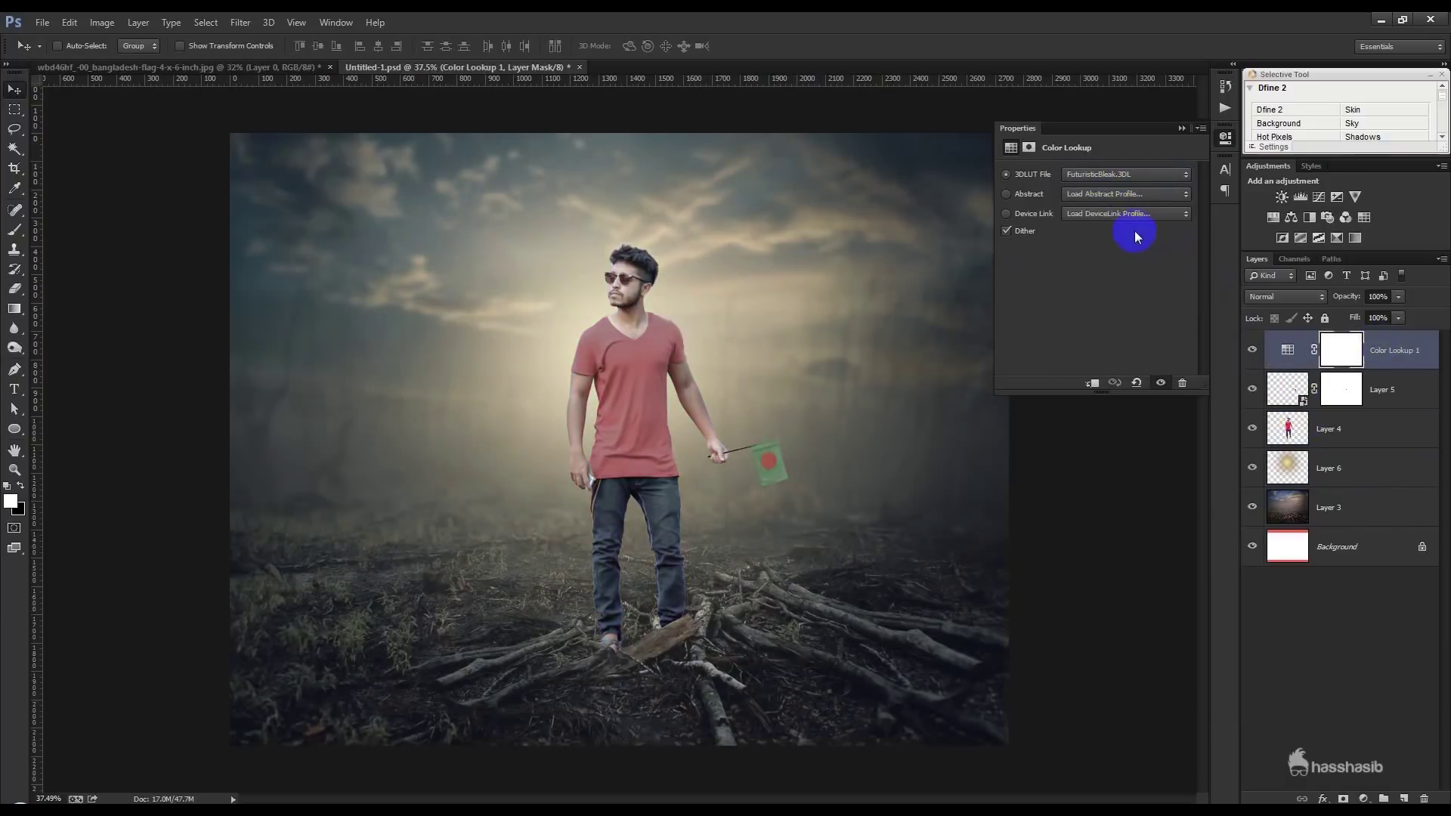
{"action": "left_click", "coordinate": [1104, 180]}
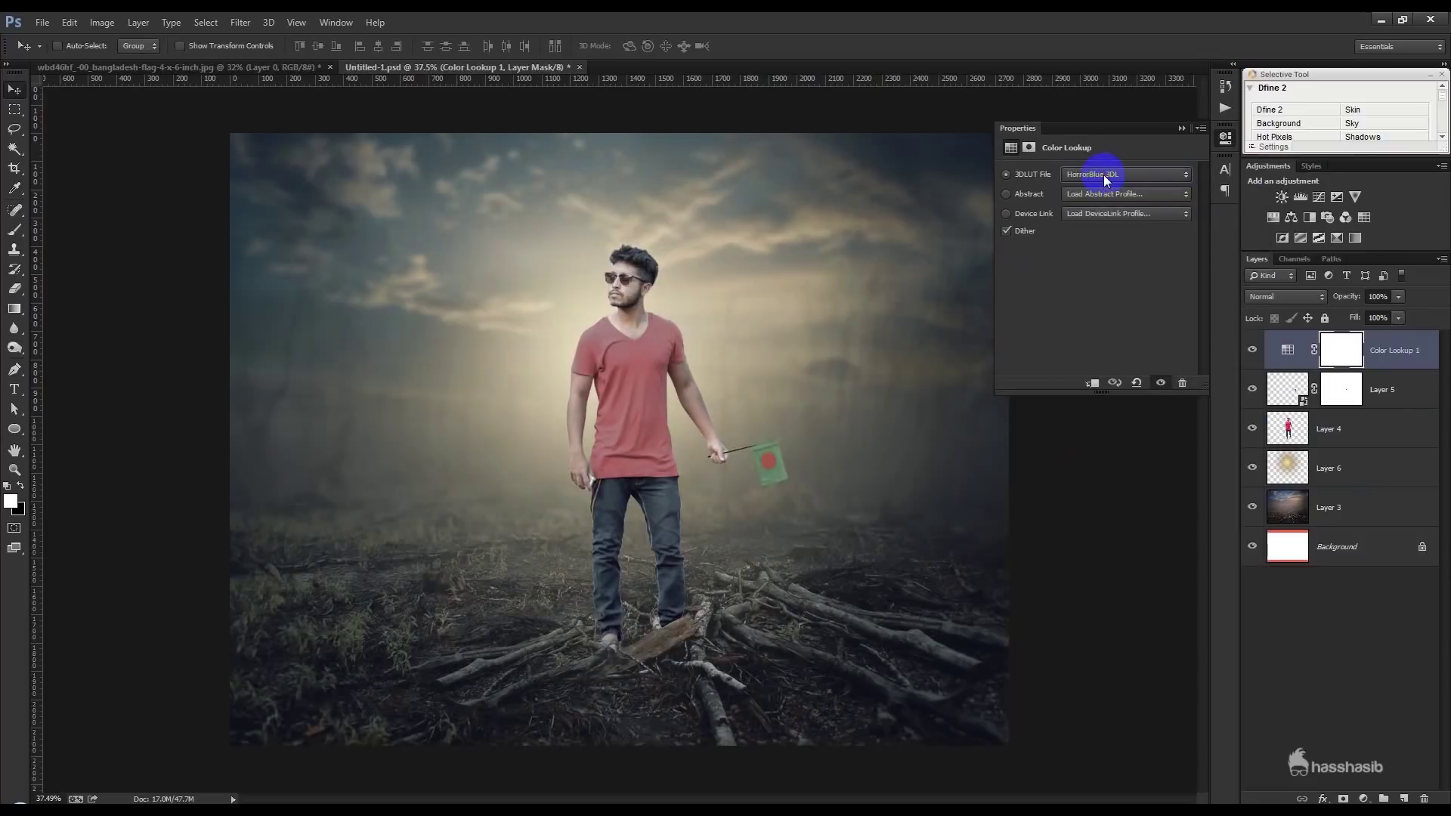
{"action": "key", "text": "Down"}
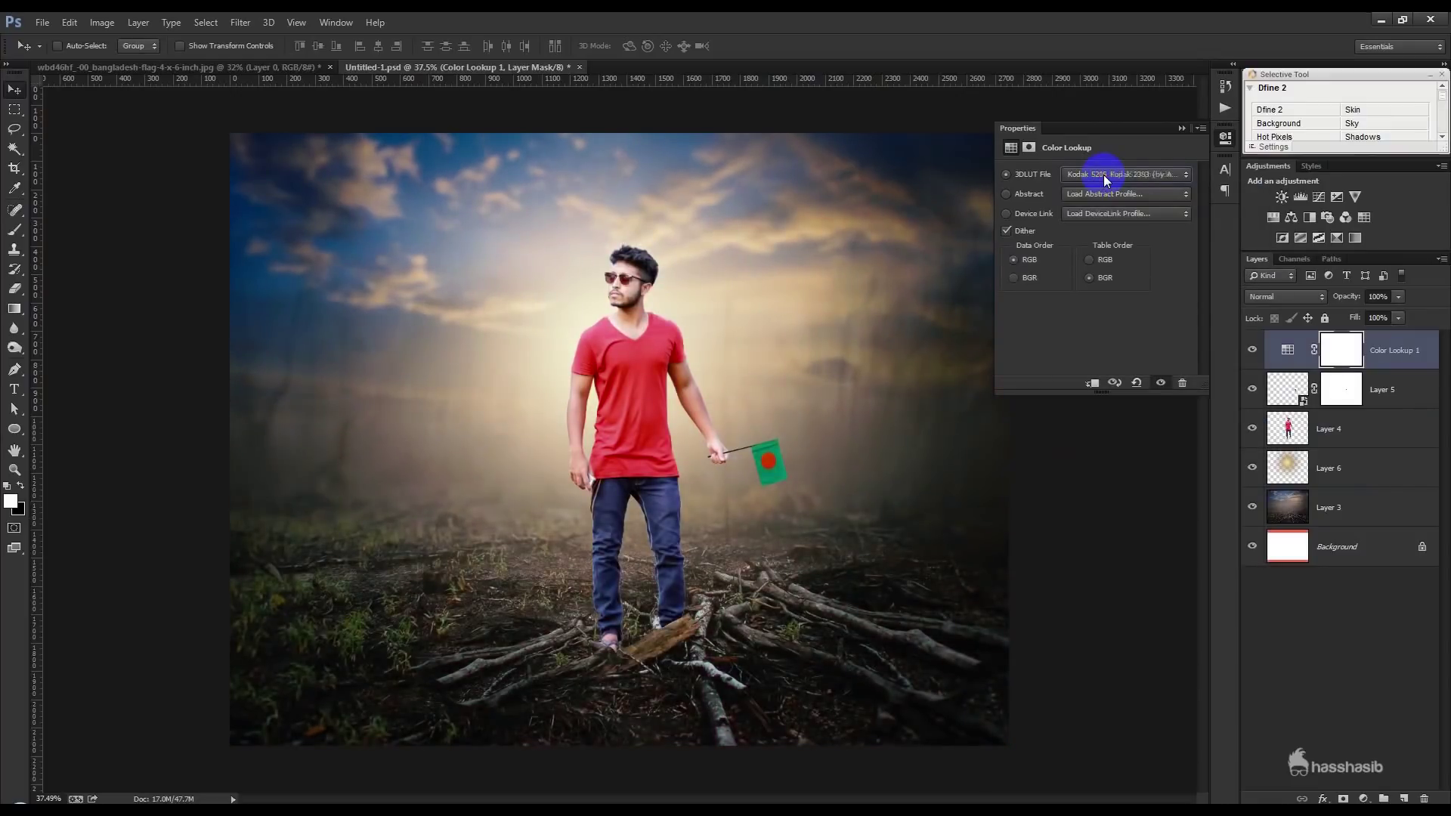
{"action": "key", "text": "Down"}
{"action": "key", "text": "Down"}
{"action": "key", "text": "Down"}
{"action": "key", "text": "Up"}
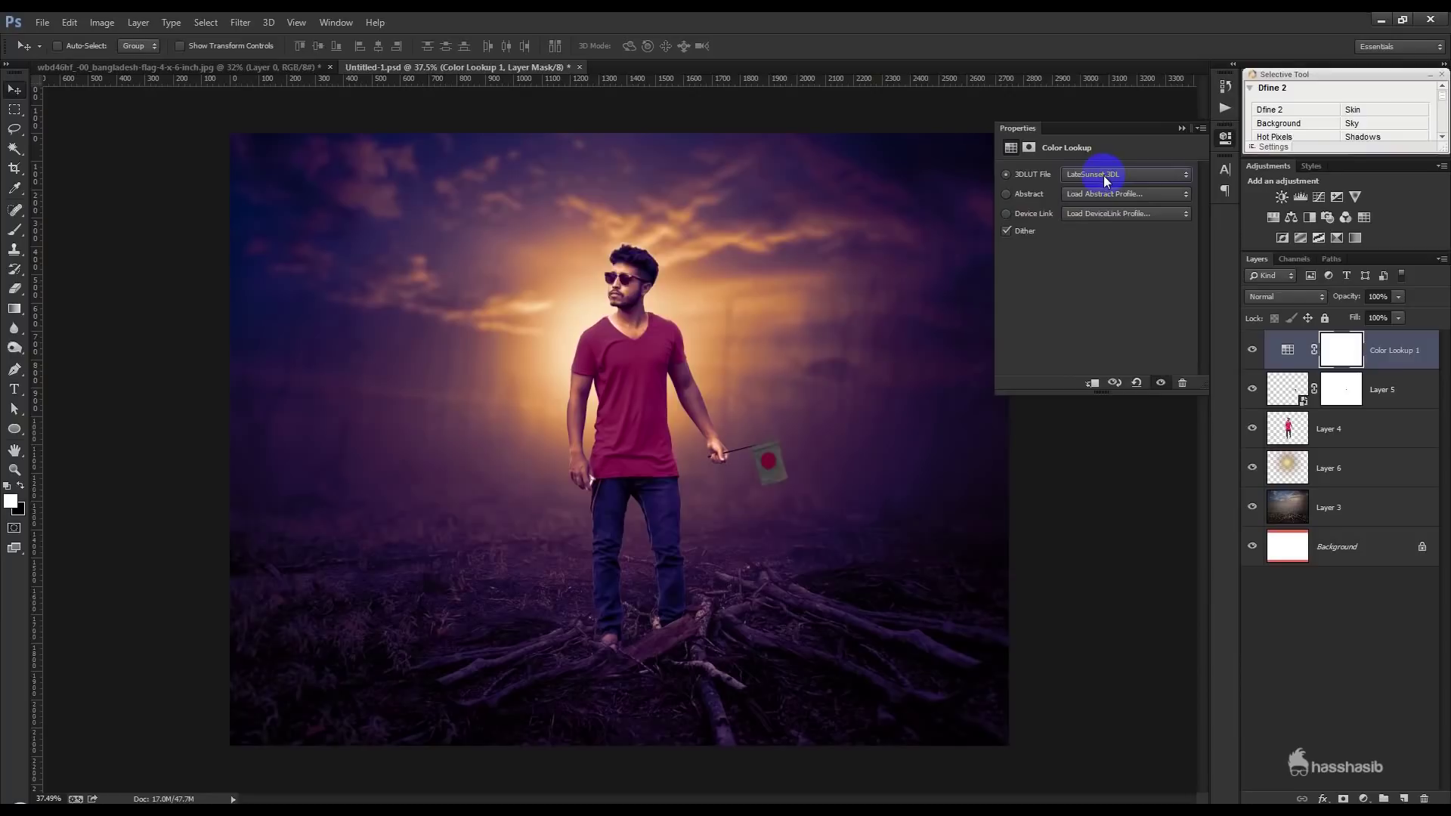
{"action": "key", "text": "Down"}
{"action": "key", "text": "Down"}
{"action": "key", "text": "Down"}
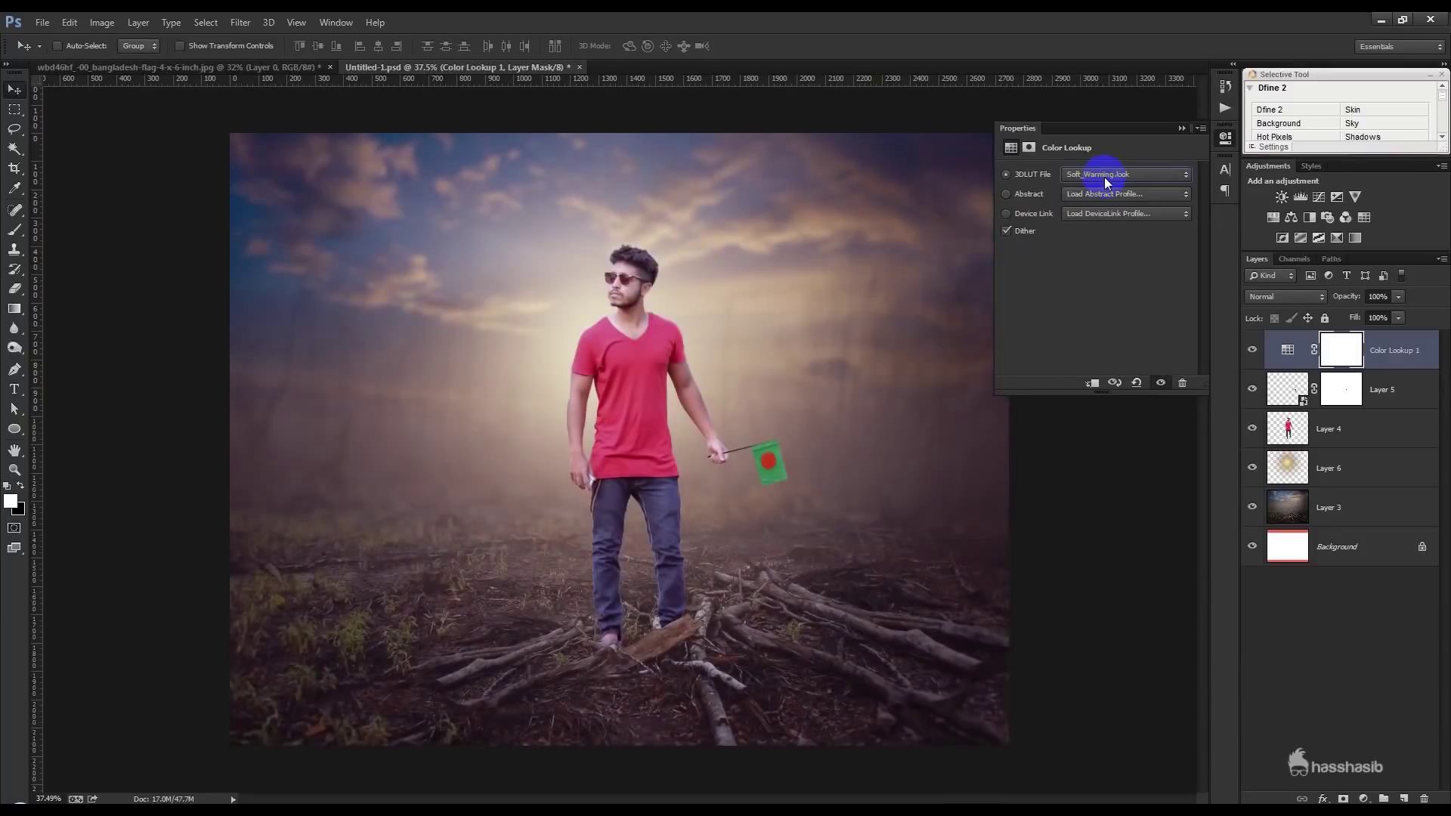
{"action": "left_click", "coordinate": [1251, 352]}
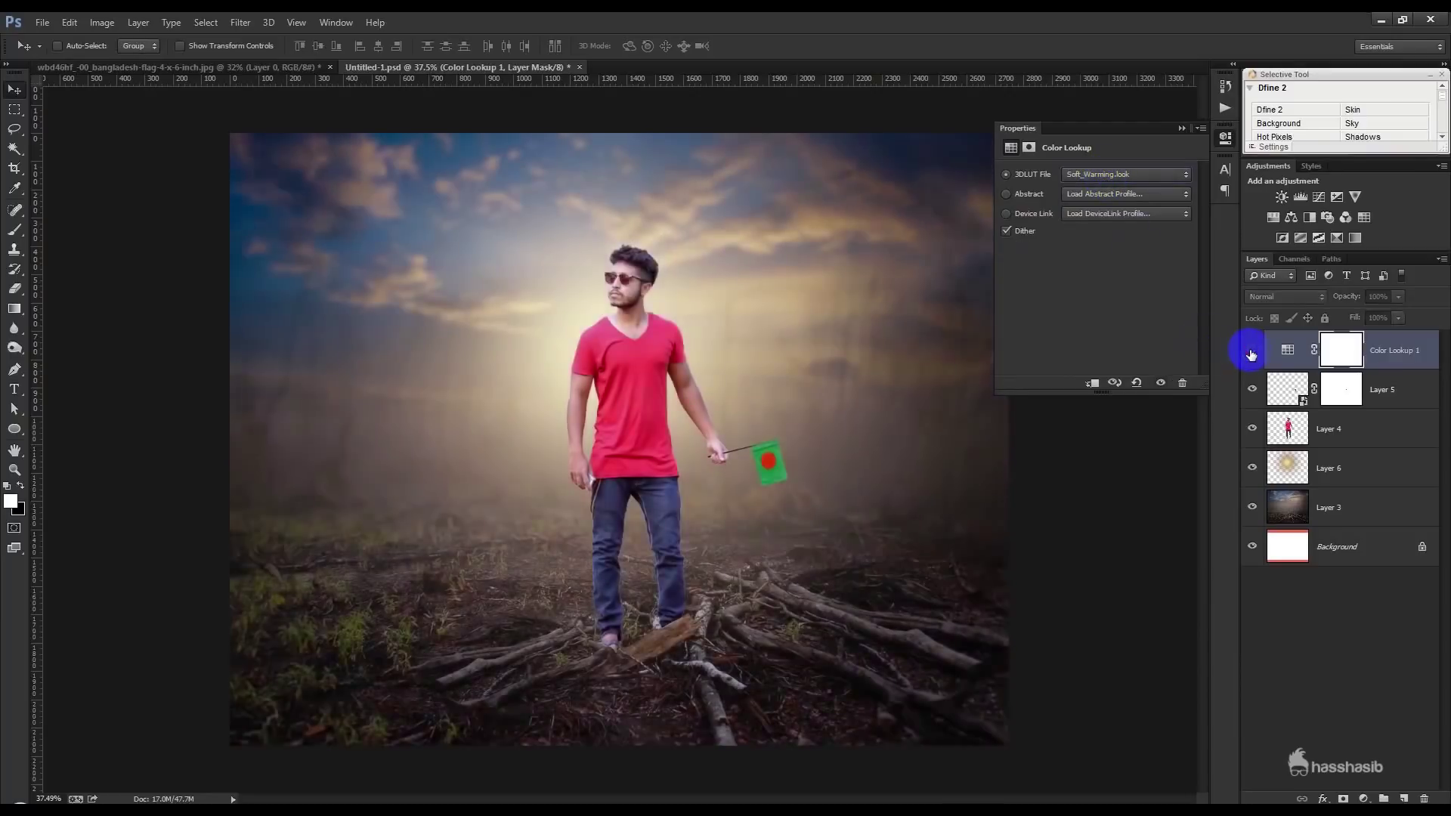
Select Layer 4 and toggle the man's visibility to compare the scene
{"action": "left_click", "coordinate": [1330, 414]}
{"action": "left_click", "coordinate": [1252, 428]}
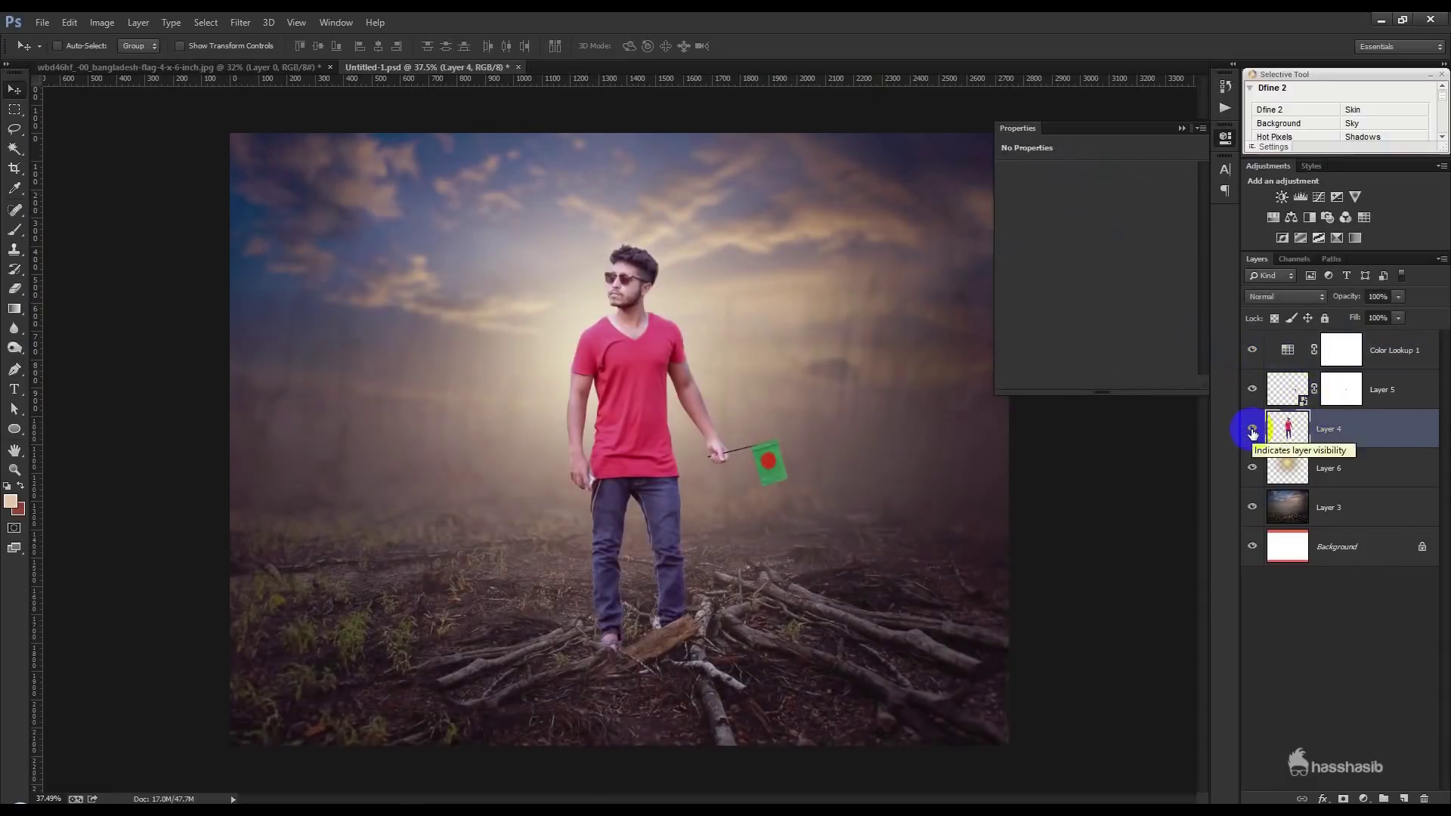
{"action": "scroll", "coordinate": [618, 597], "scroll_direction": "up", "scroll_amount": 3}
{"action": "scroll", "coordinate": [615, 596], "scroll_direction": "up", "scroll_amount": 2}
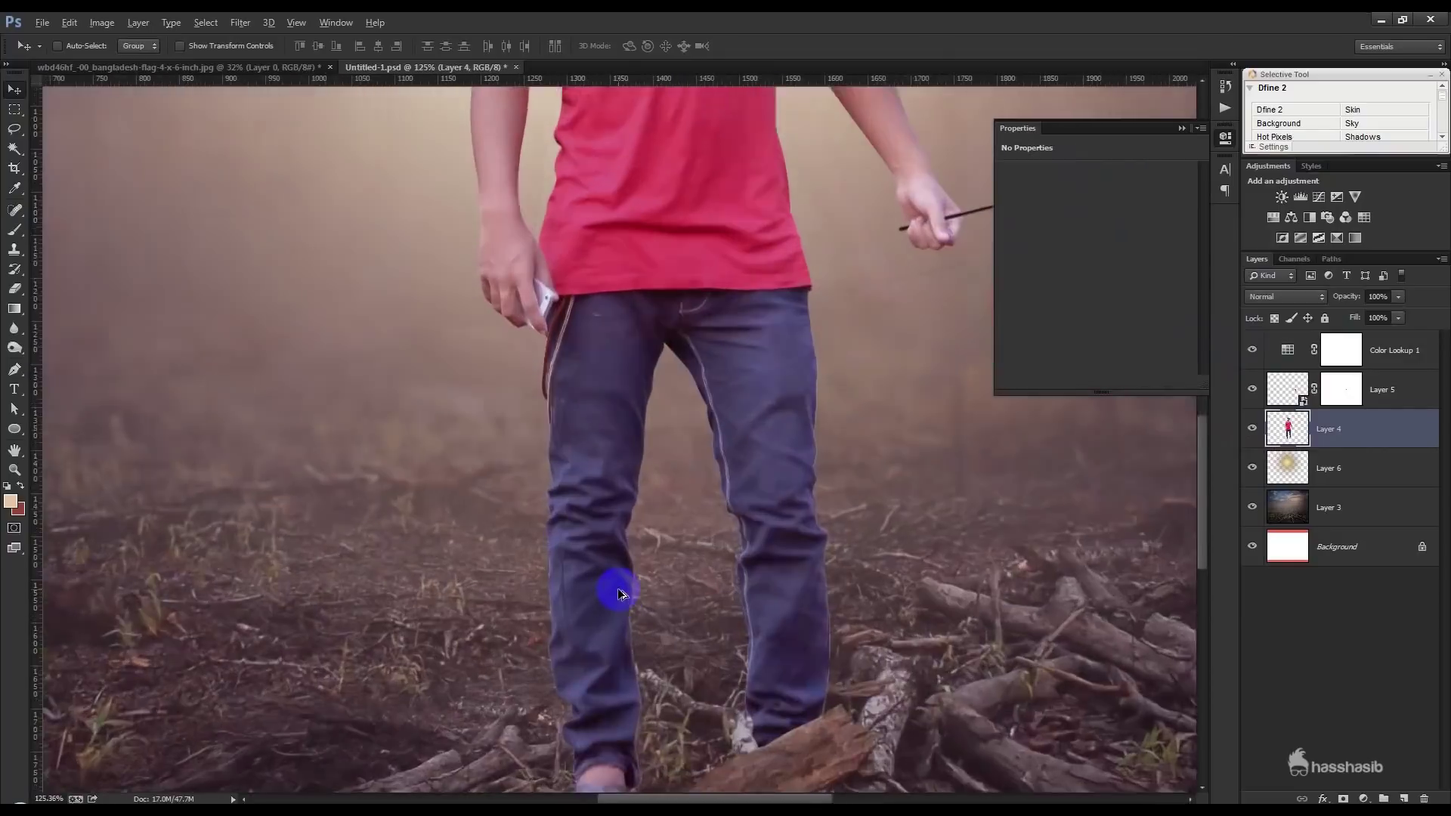
{"action": "scroll", "coordinate": [611, 591], "scroll_direction": "down", "scroll_amount": 3}
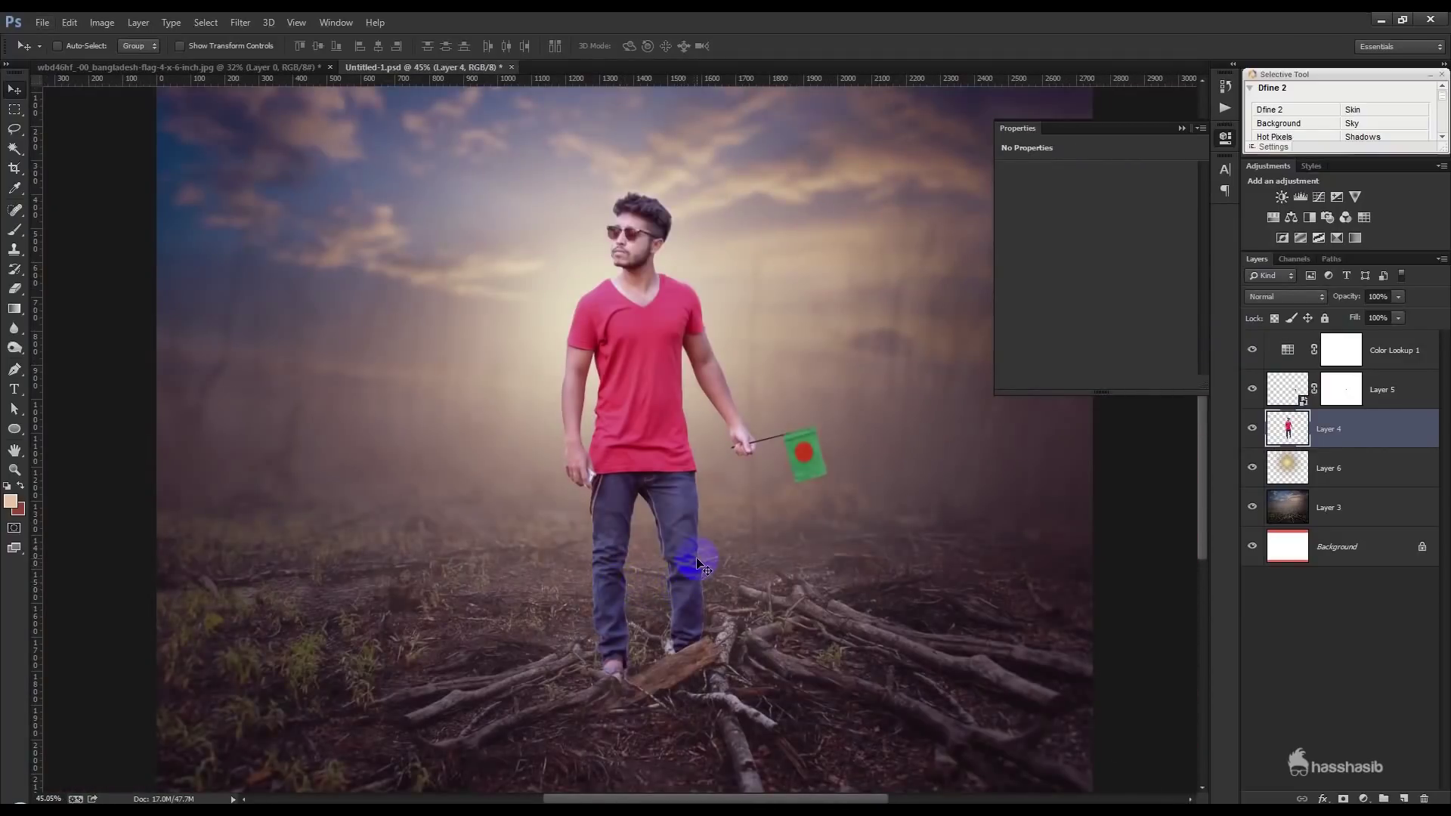
{"action": "scroll", "coordinate": [696, 563], "scroll_direction": "down", "scroll_amount": 1}
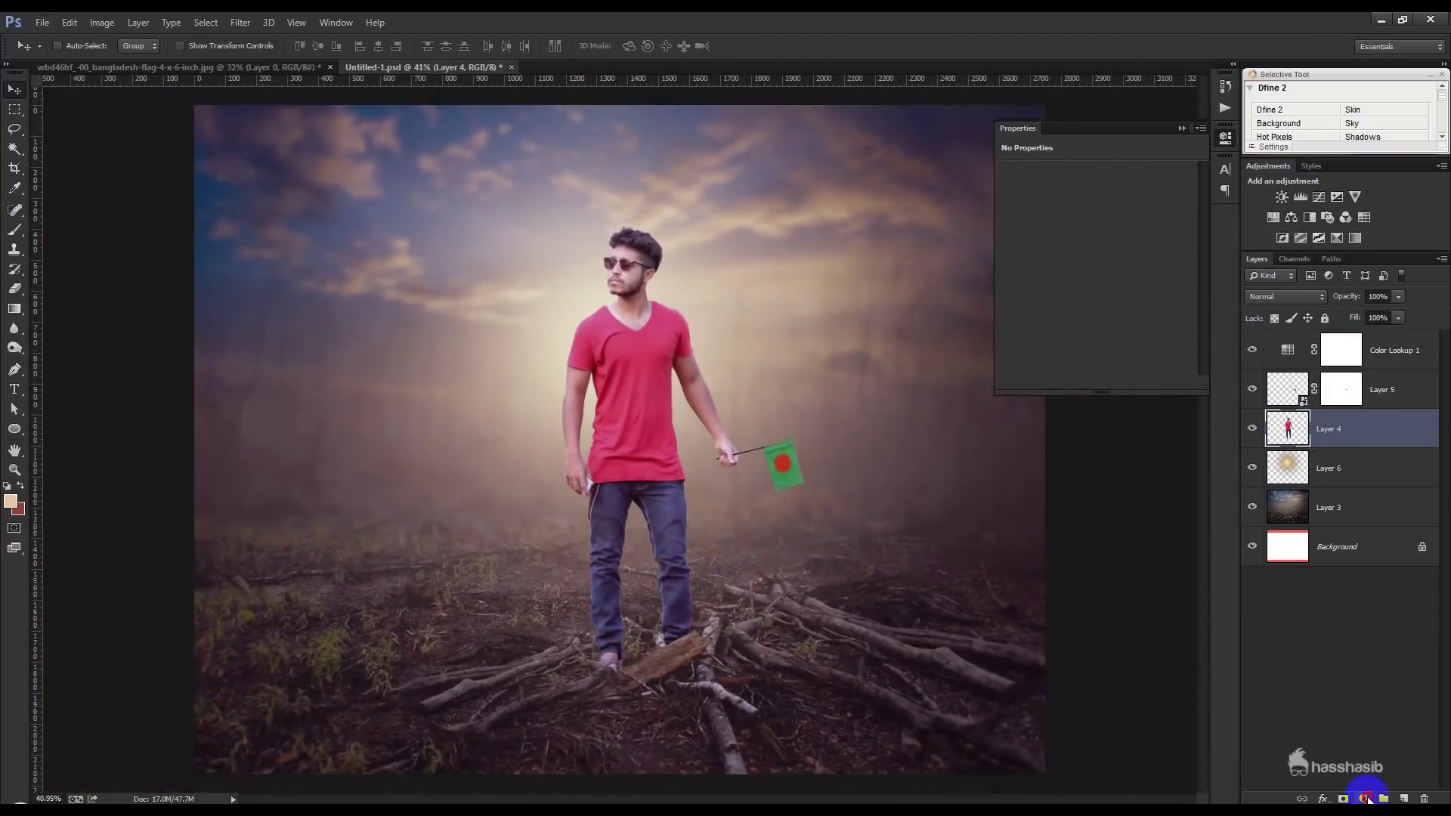
Add a Brightness/Contrast layer clipped to the man, Brightness 17, Contrast 84
{"action": "left_click", "coordinate": [1365, 799]}
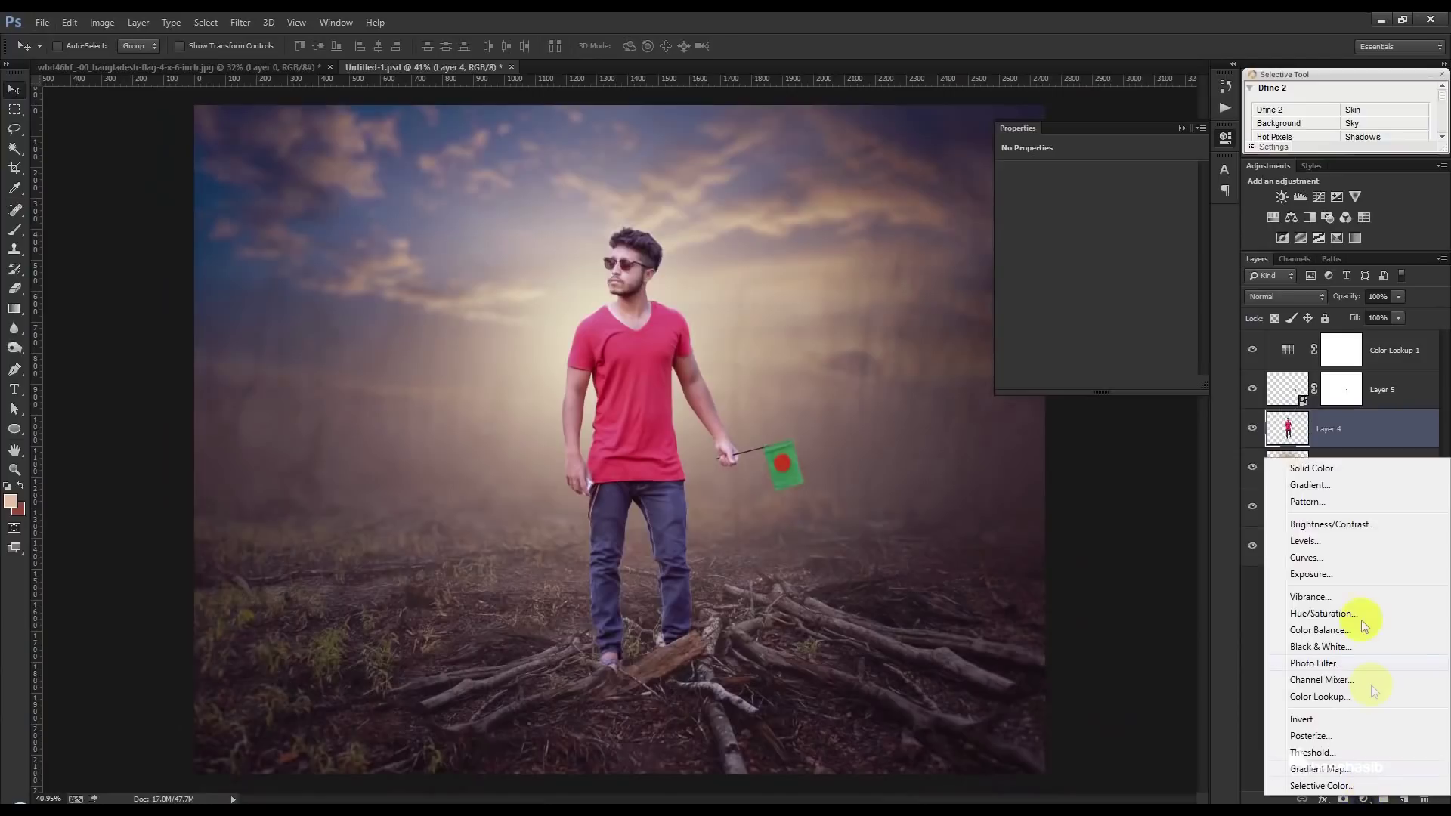
{"action": "left_click", "coordinate": [1321, 527]}
{"action": "left_click", "coordinate": [1093, 383]}
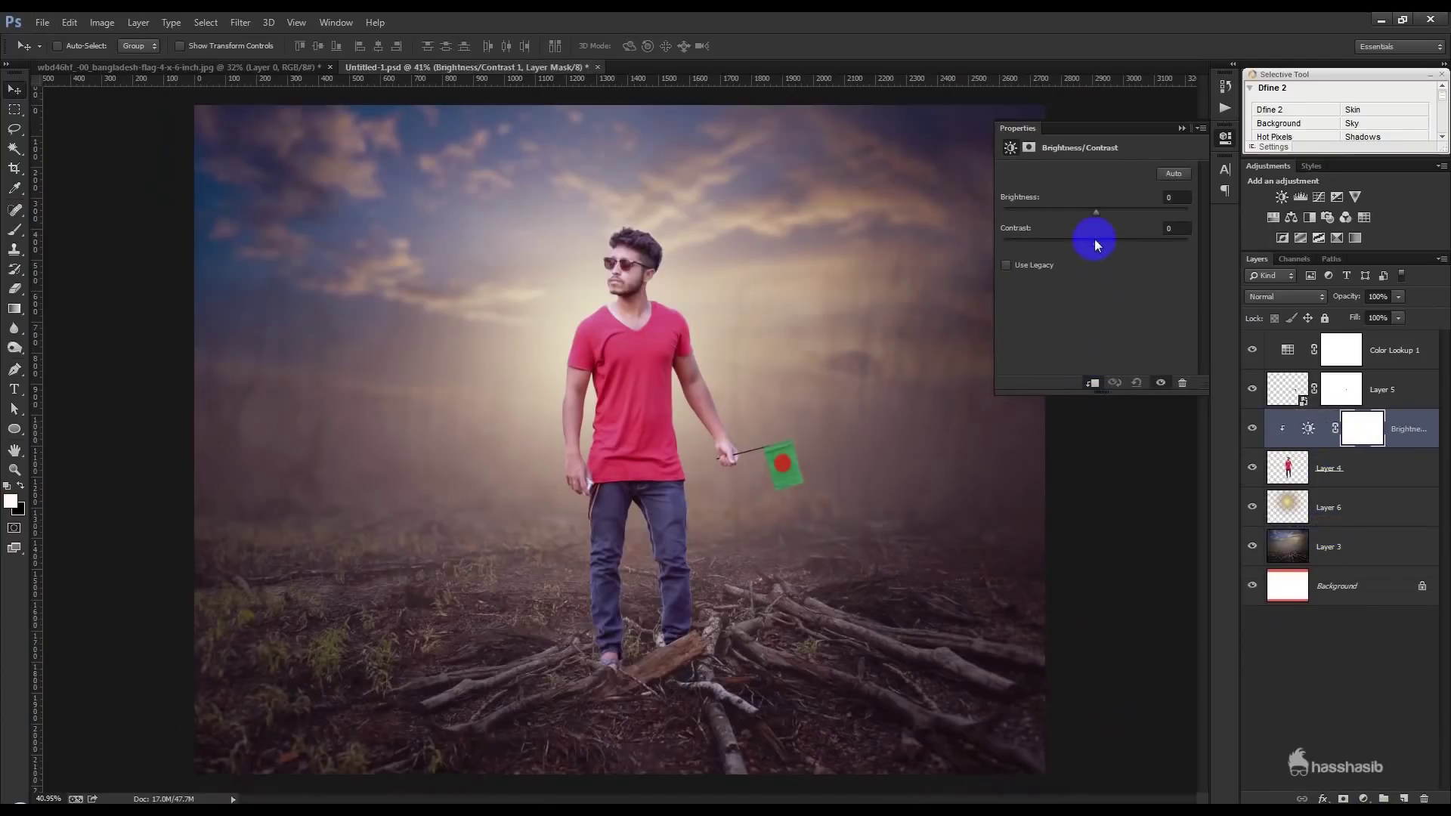
{"action": "left_click_drag", "start_coordinate": [1096, 242], "coordinate": [1143, 249]}
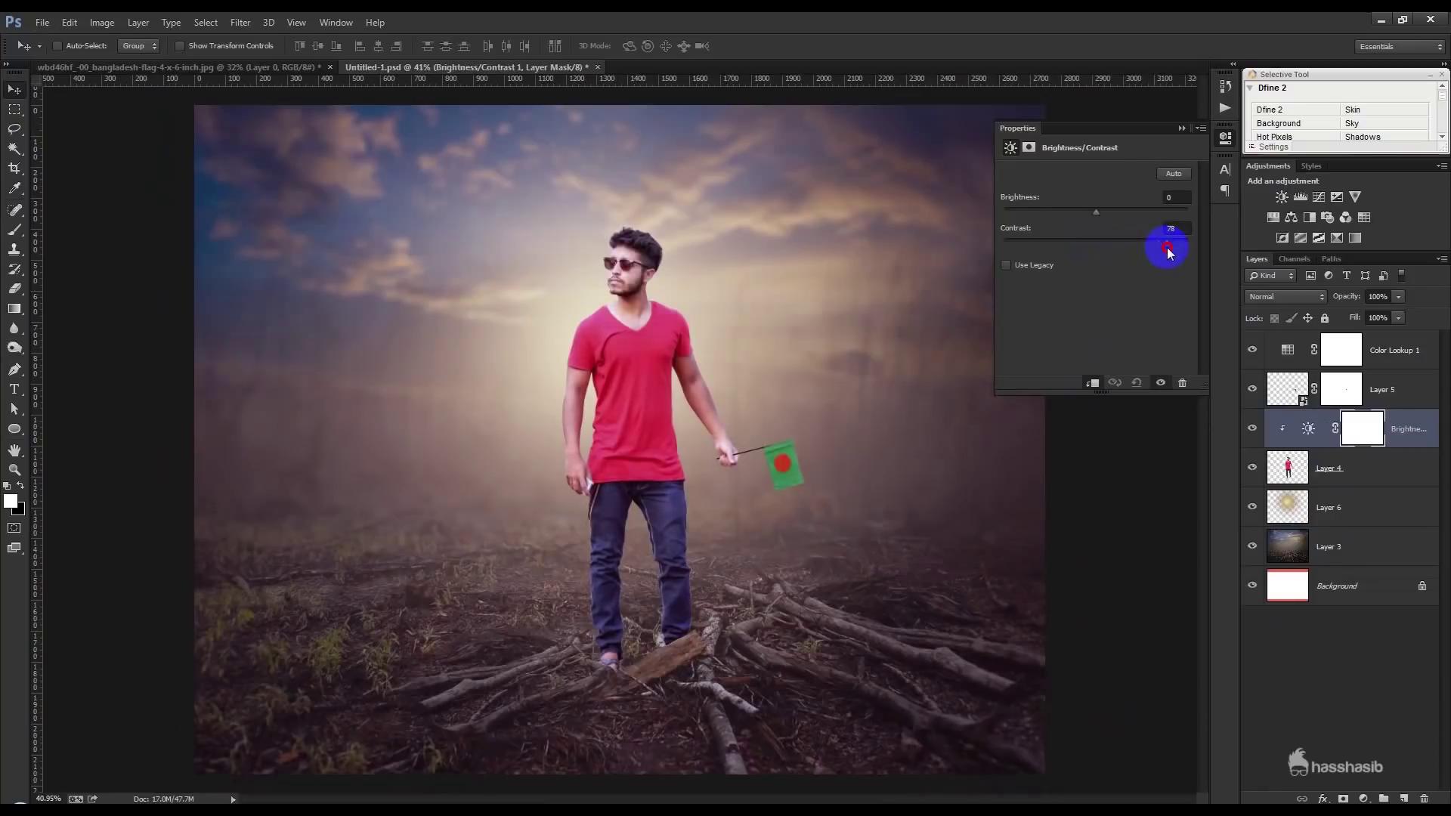
{"action": "left_click_drag", "start_coordinate": [1099, 213], "coordinate": [1109, 216]}
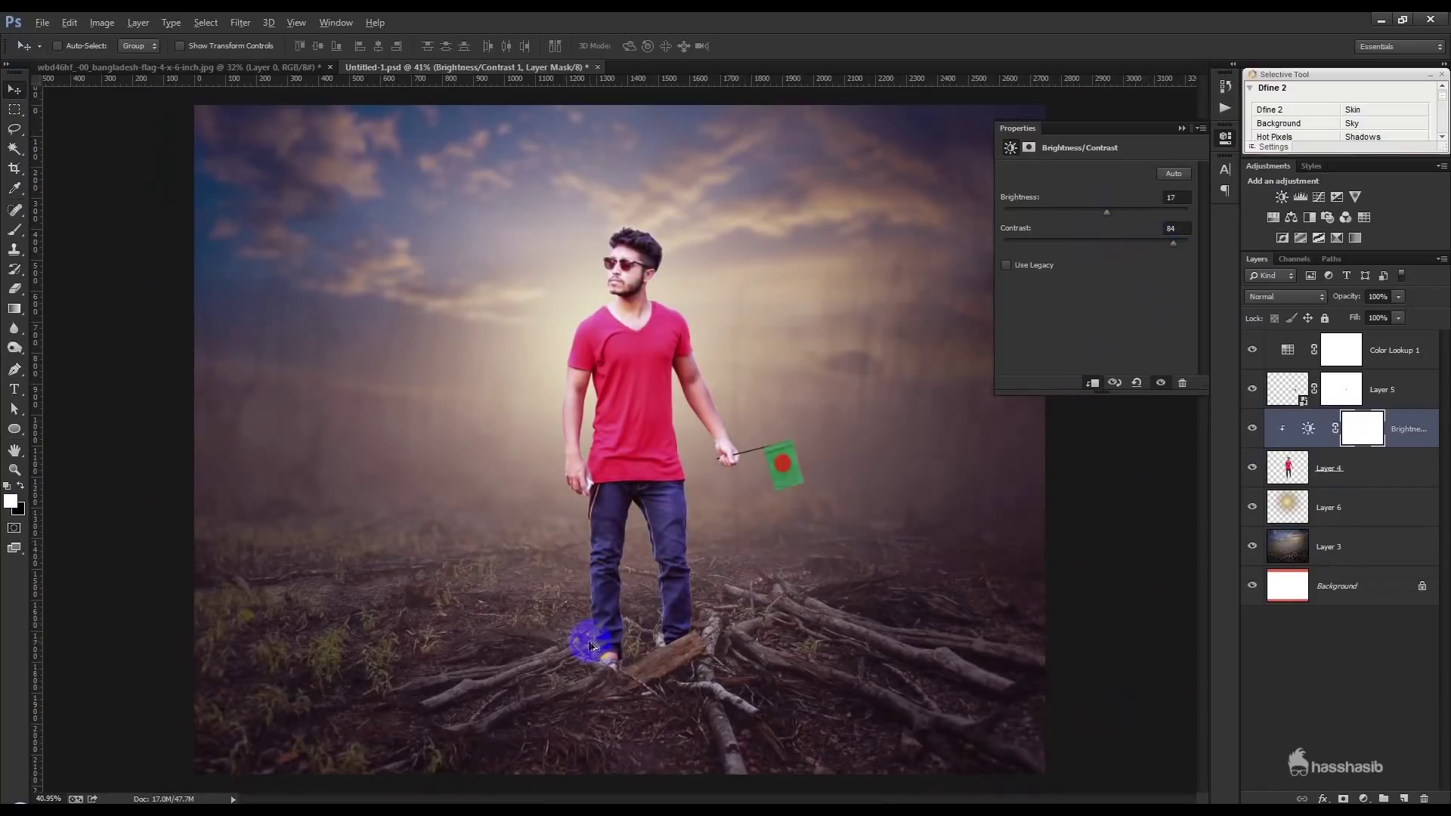
Load the man's outline from Layer 4 as a selection
{"action": "scroll", "coordinate": [589, 644], "scroll_direction": "up", "scroll_amount": 3}
{"action": "scroll", "coordinate": [616, 774], "scroll_direction": "up", "scroll_amount": 3}
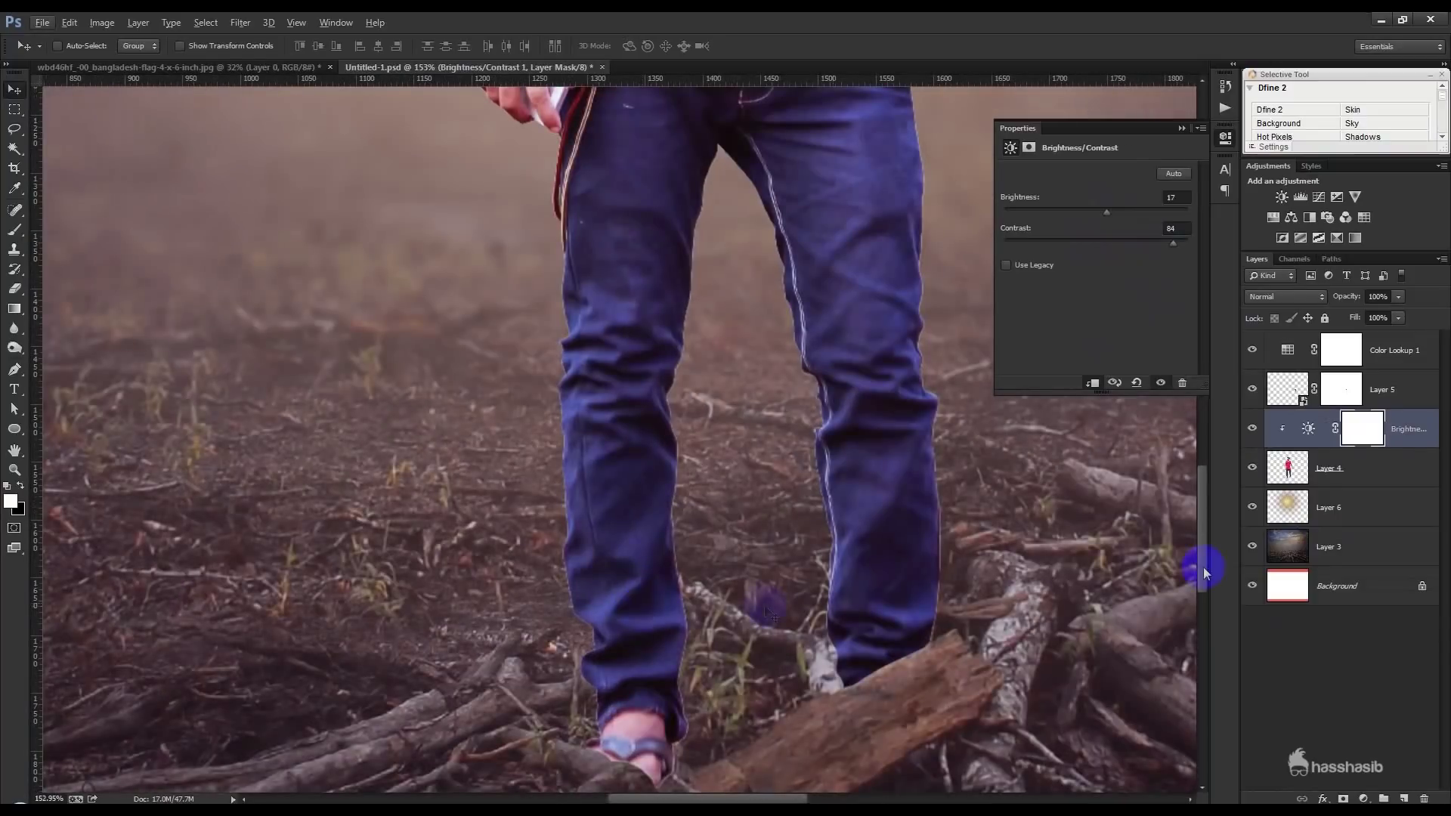
{"action": "left_click", "coordinate": [1292, 475], "text": "ctrl"}
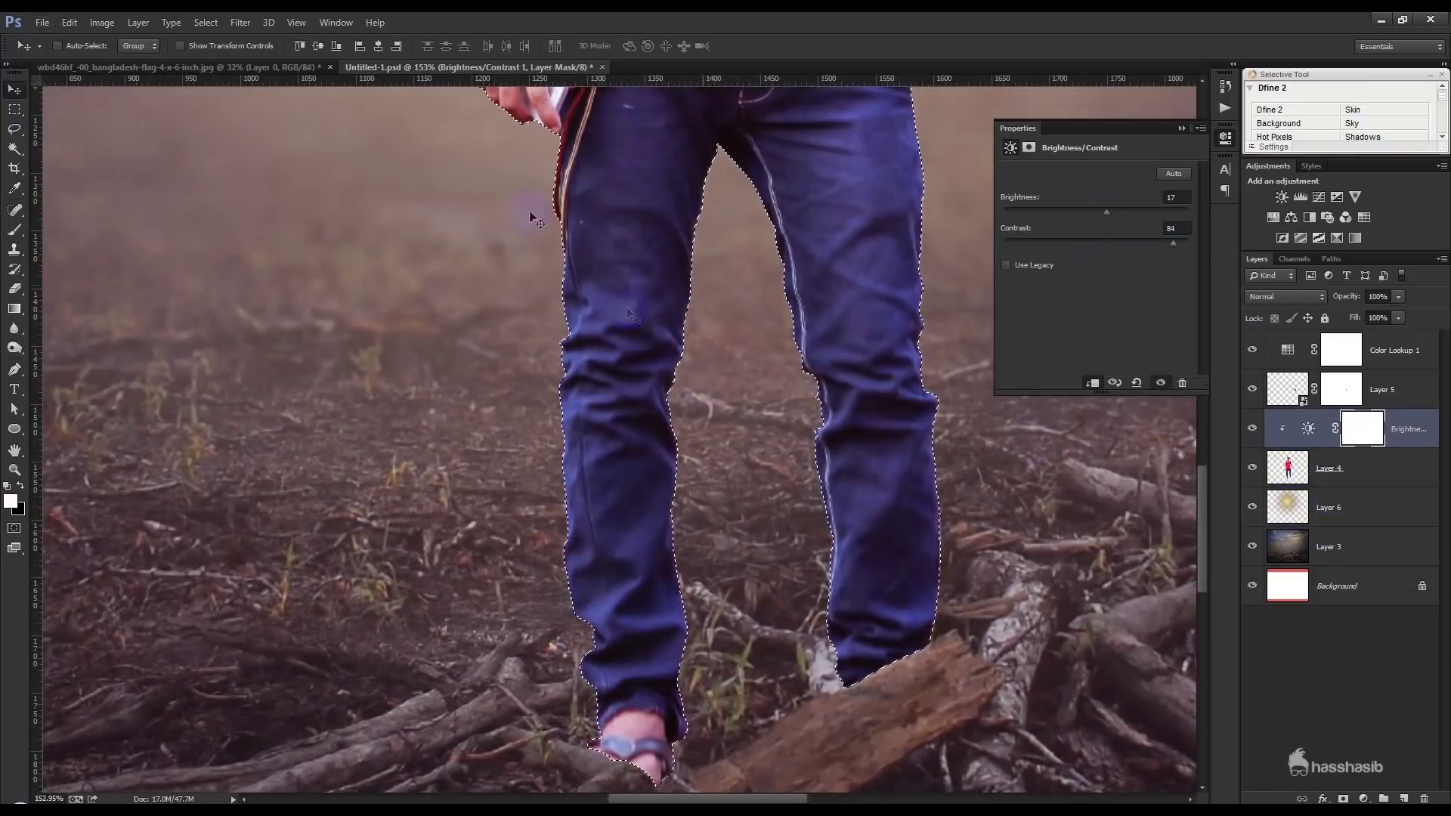
{"action": "left_click", "coordinate": [240, 21]}
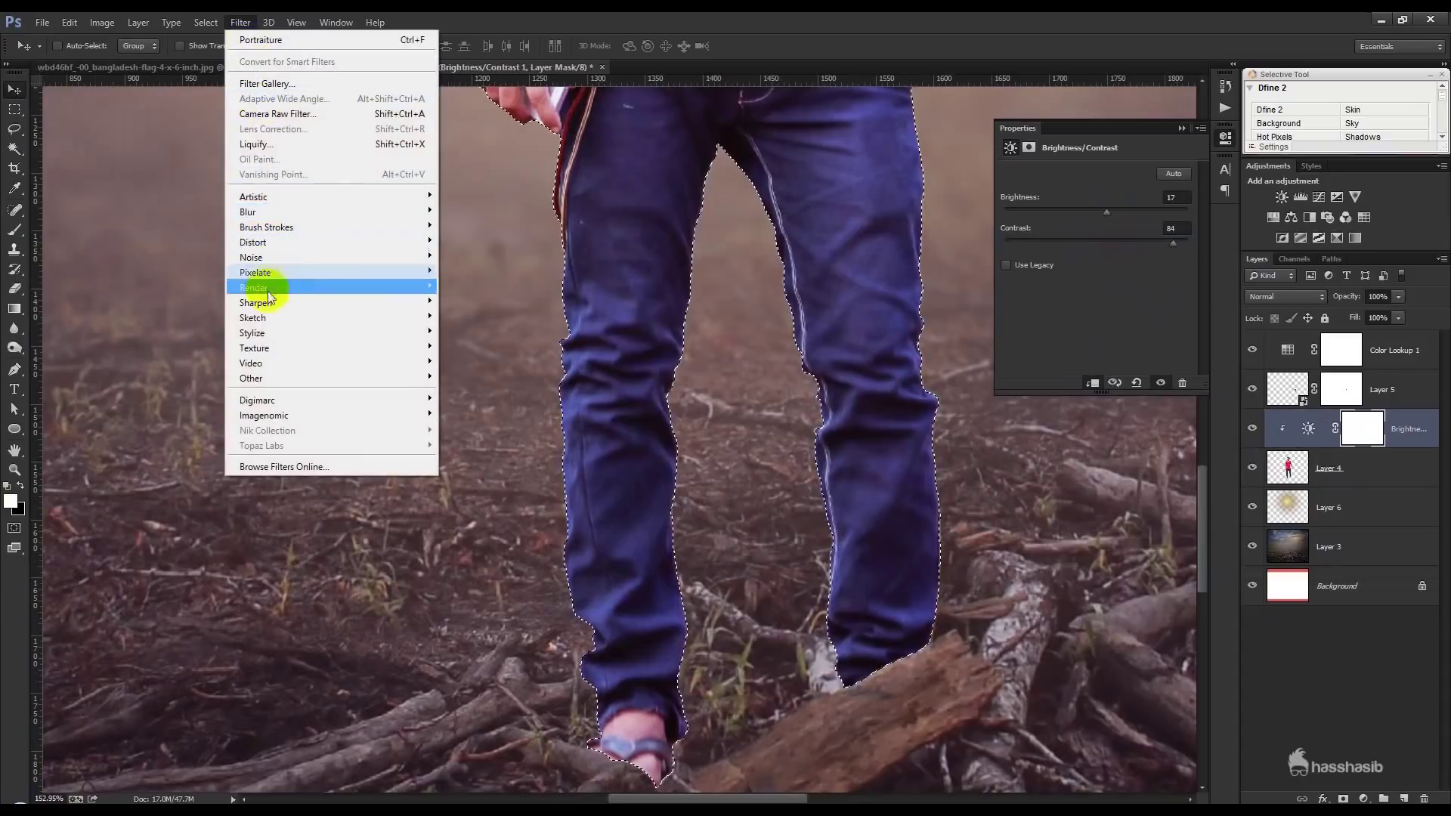
Contract the man's selection slightly and invert it to select everything outside him
{"action": "left_click", "coordinate": [385, 257]}
{"action": "left_click", "coordinate": [799, 284]}
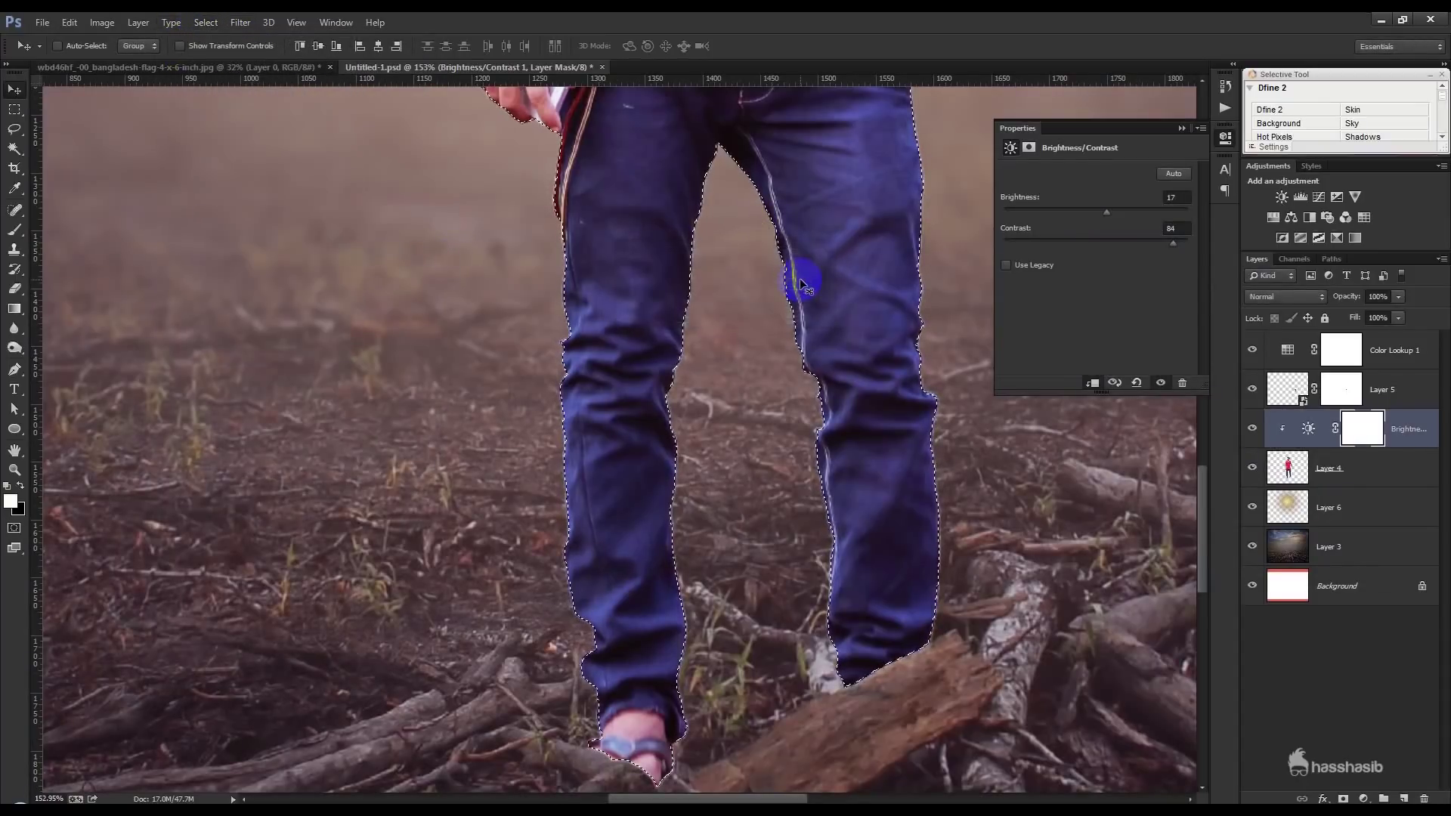
{"action": "left_click", "coordinate": [200, 23]}
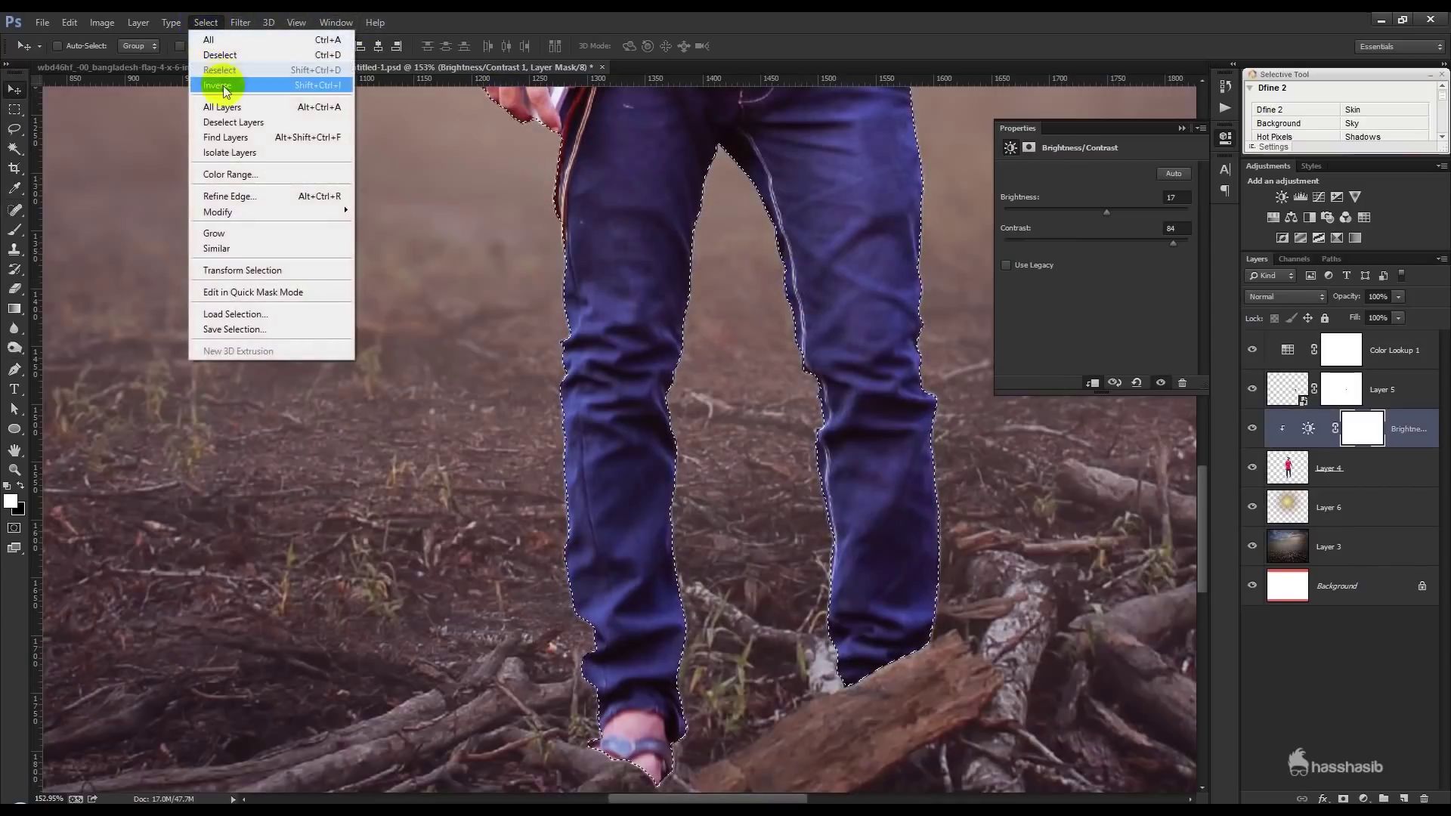
{"action": "left_click", "coordinate": [213, 79]}
On Layer 4, erase the edge fringe just outside the man's outline with the Eraser
{"action": "left_click", "coordinate": [1315, 464]}
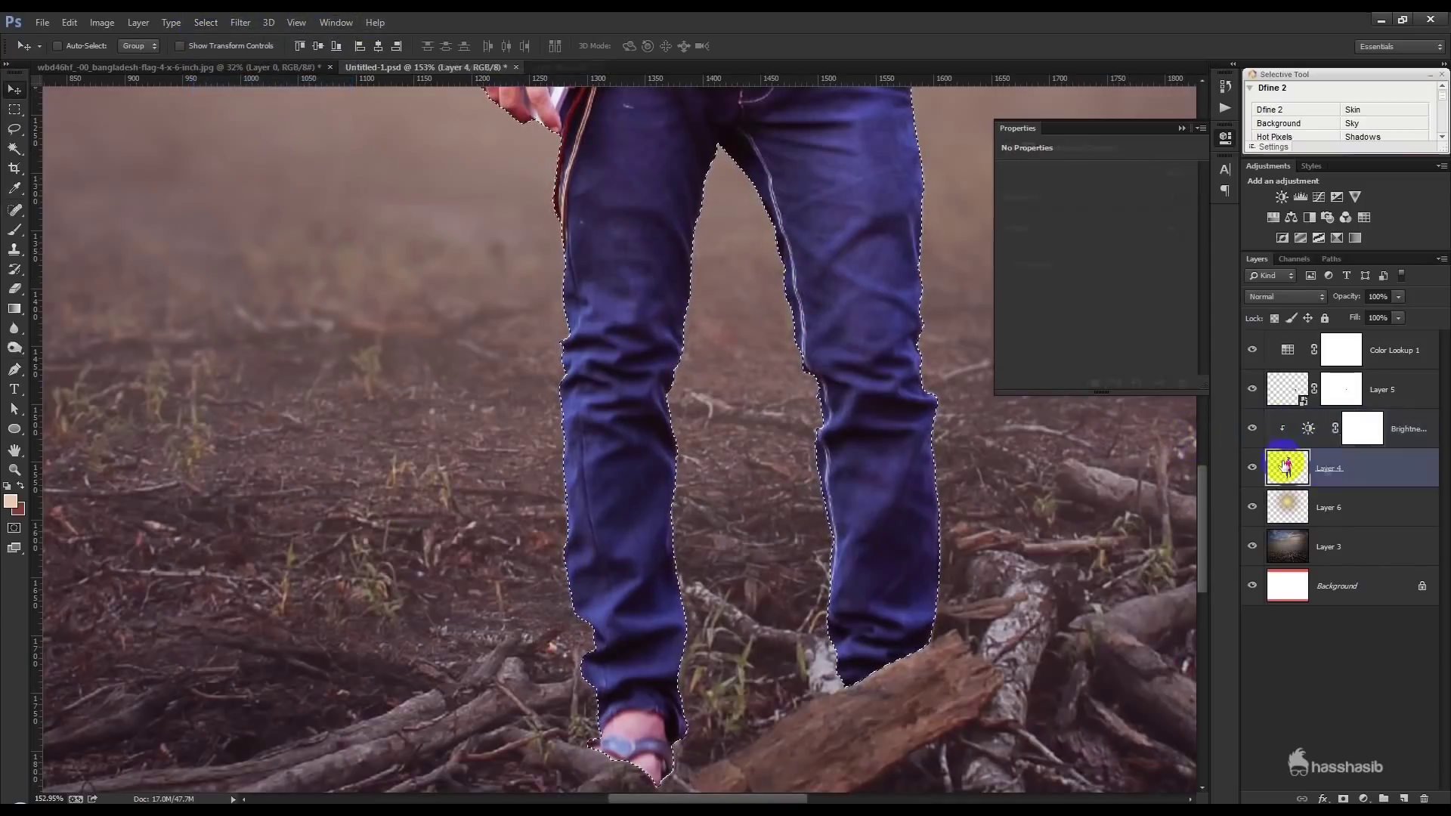
{"action": "left_click", "coordinate": [14, 288]}
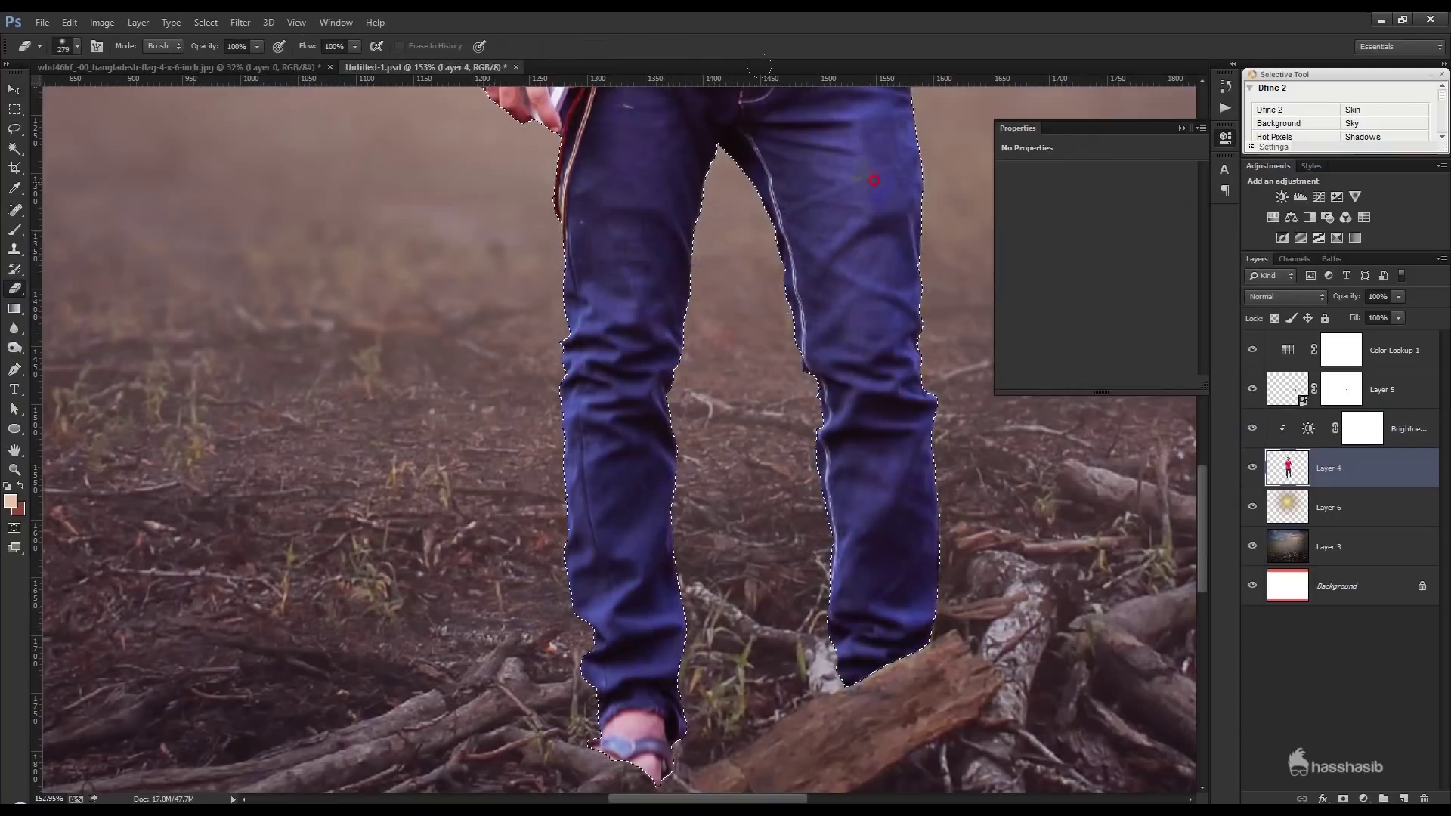
{"action": "scroll", "coordinate": [842, 453], "scroll_direction": "down", "scroll_amount": 3}
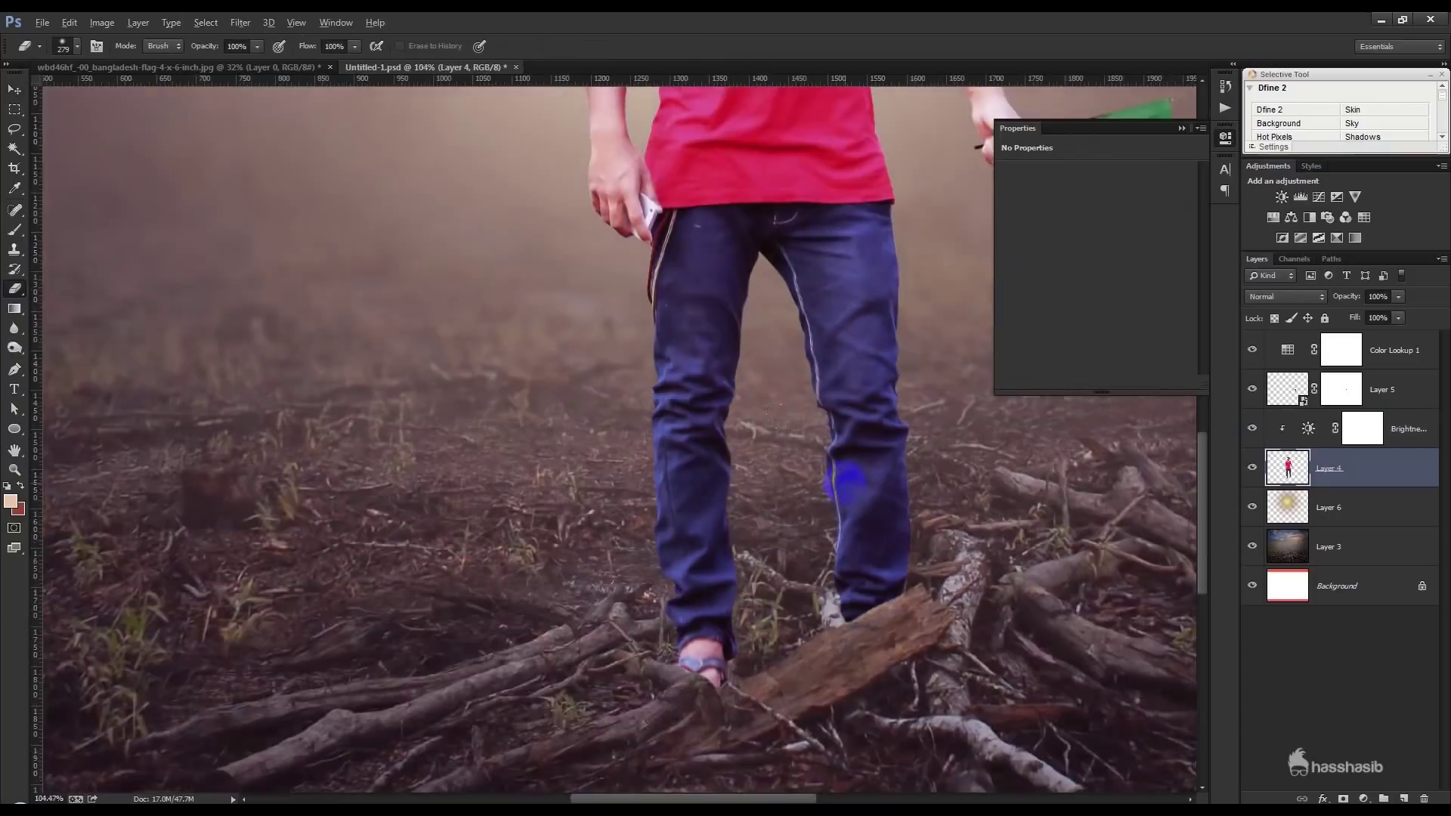
{"action": "scroll", "coordinate": [838, 479], "scroll_direction": "down", "scroll_amount": 3}
{"action": "scroll", "coordinate": [838, 479], "scroll_direction": "down", "scroll_amount": 2}
{"action": "scroll", "coordinate": [624, 537], "scroll_direction": "up", "scroll_amount": 1}
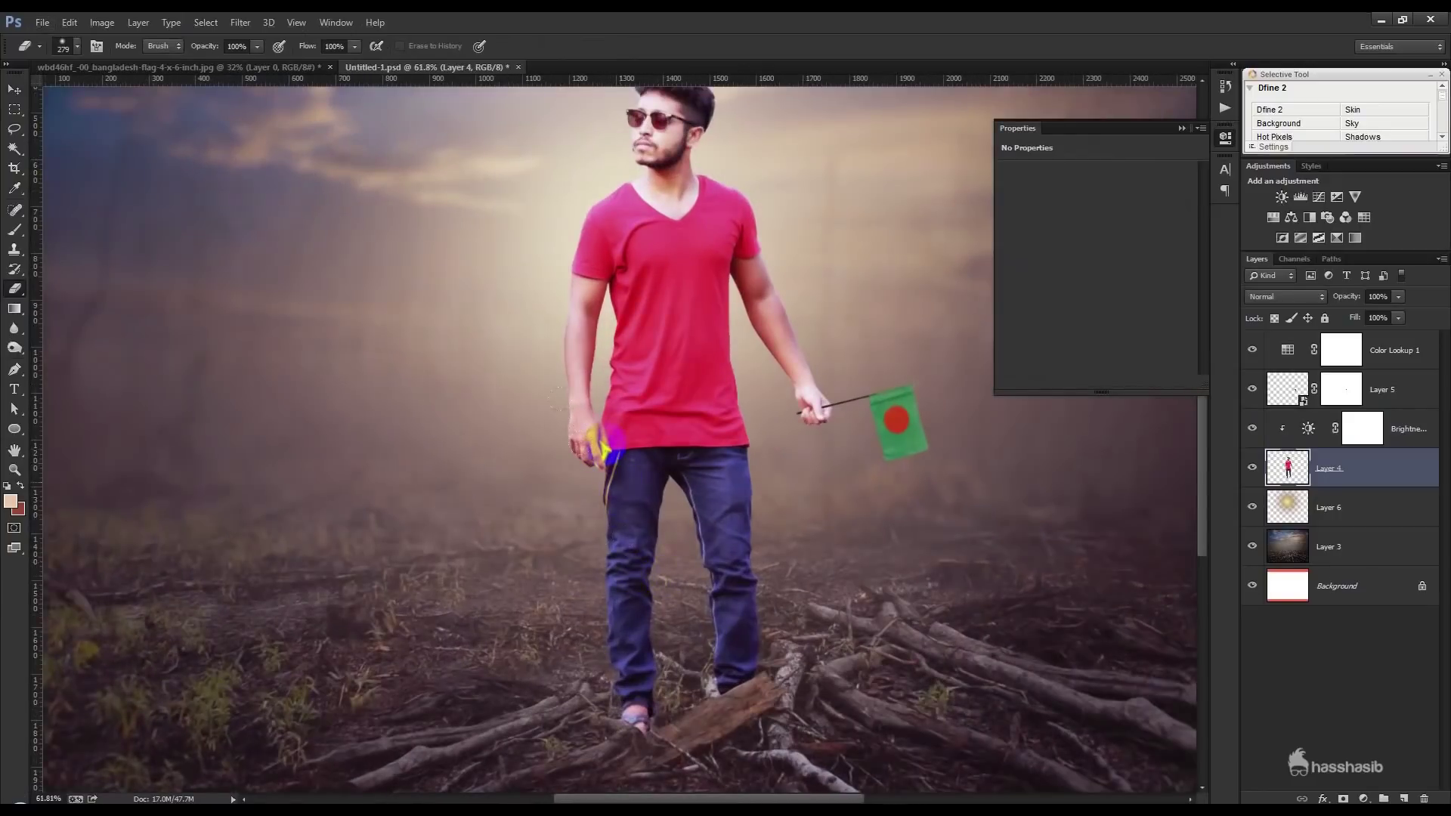
{"action": "scroll", "coordinate": [600, 448], "scroll_direction": "up", "scroll_amount": 3}
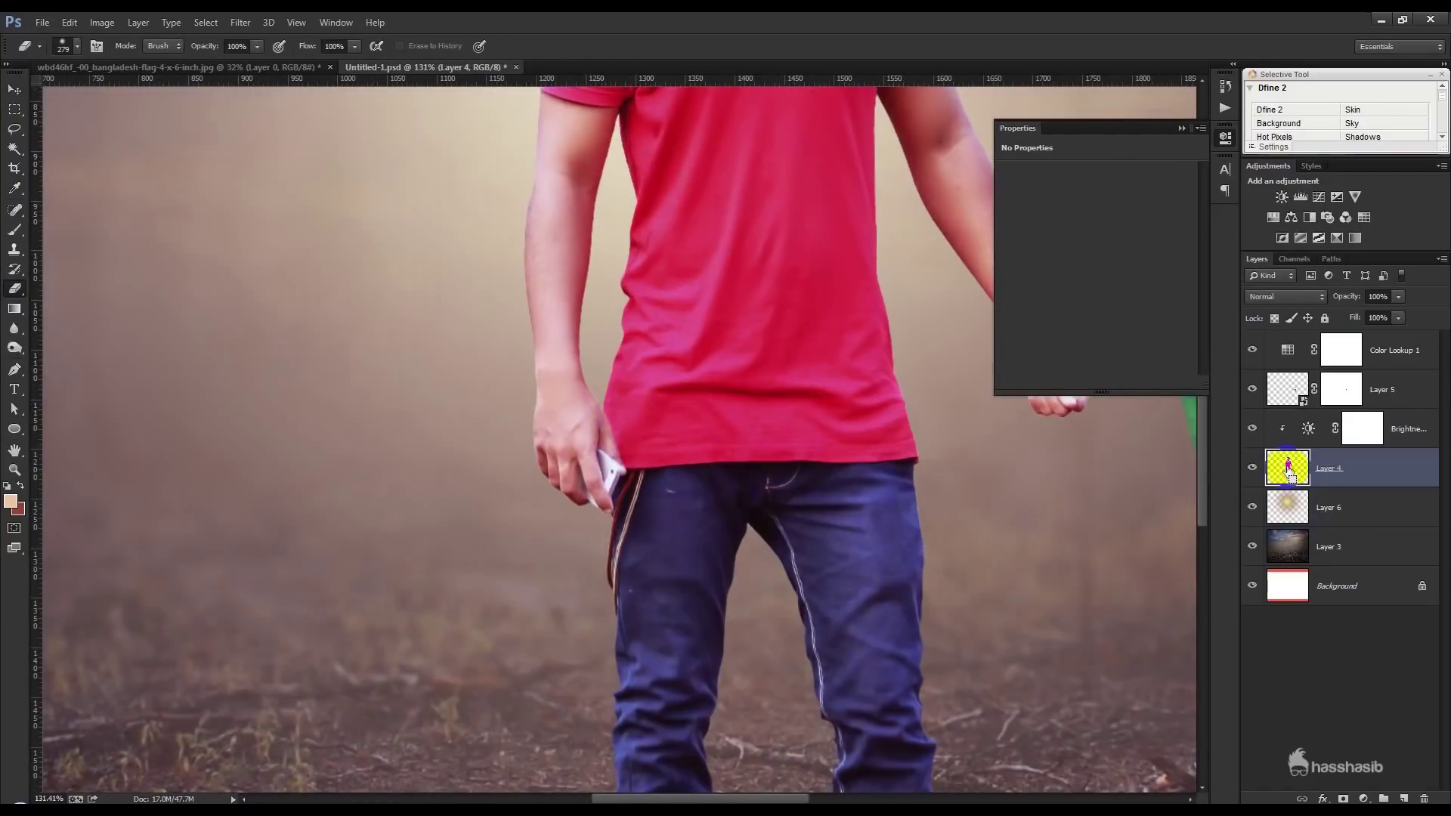
{"action": "scroll", "coordinate": [888, 588], "scroll_direction": "down", "scroll_amount": 3}
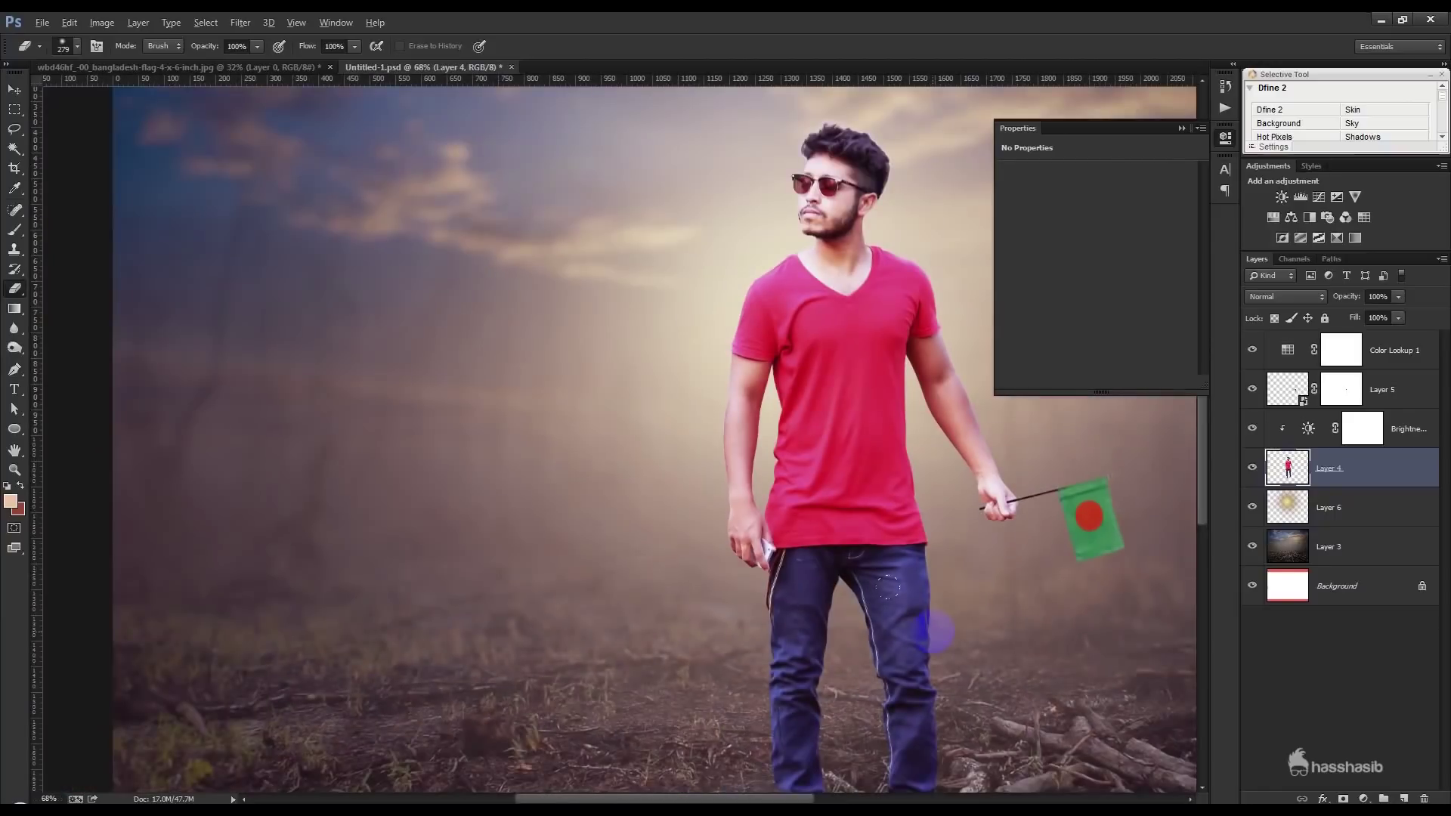
{"action": "scroll", "coordinate": [887, 587], "scroll_direction": "down", "scroll_amount": 2}
{"action": "scroll", "coordinate": [930, 628], "scroll_direction": "down", "scroll_amount": 1}
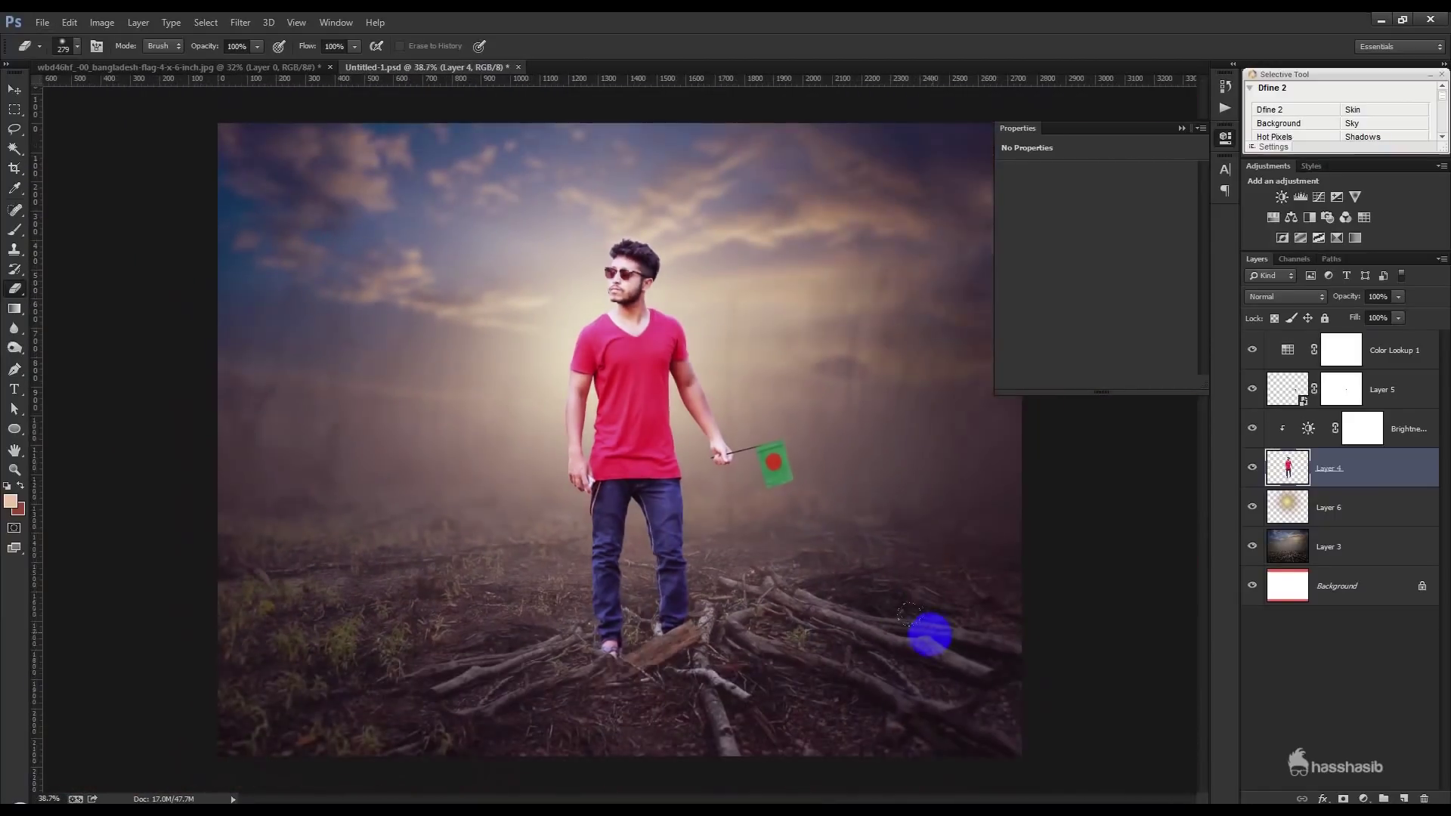
{"action": "scroll", "coordinate": [690, 670], "scroll_direction": "up", "scroll_amount": 2}
Add a new layer clipped to the man, sample a warm colour, and set brush size 50
{"action": "left_click_drag", "start_coordinate": [1410, 469], "coordinate": [1408, 537]}
{"action": "left_click", "coordinate": [1403, 799]}
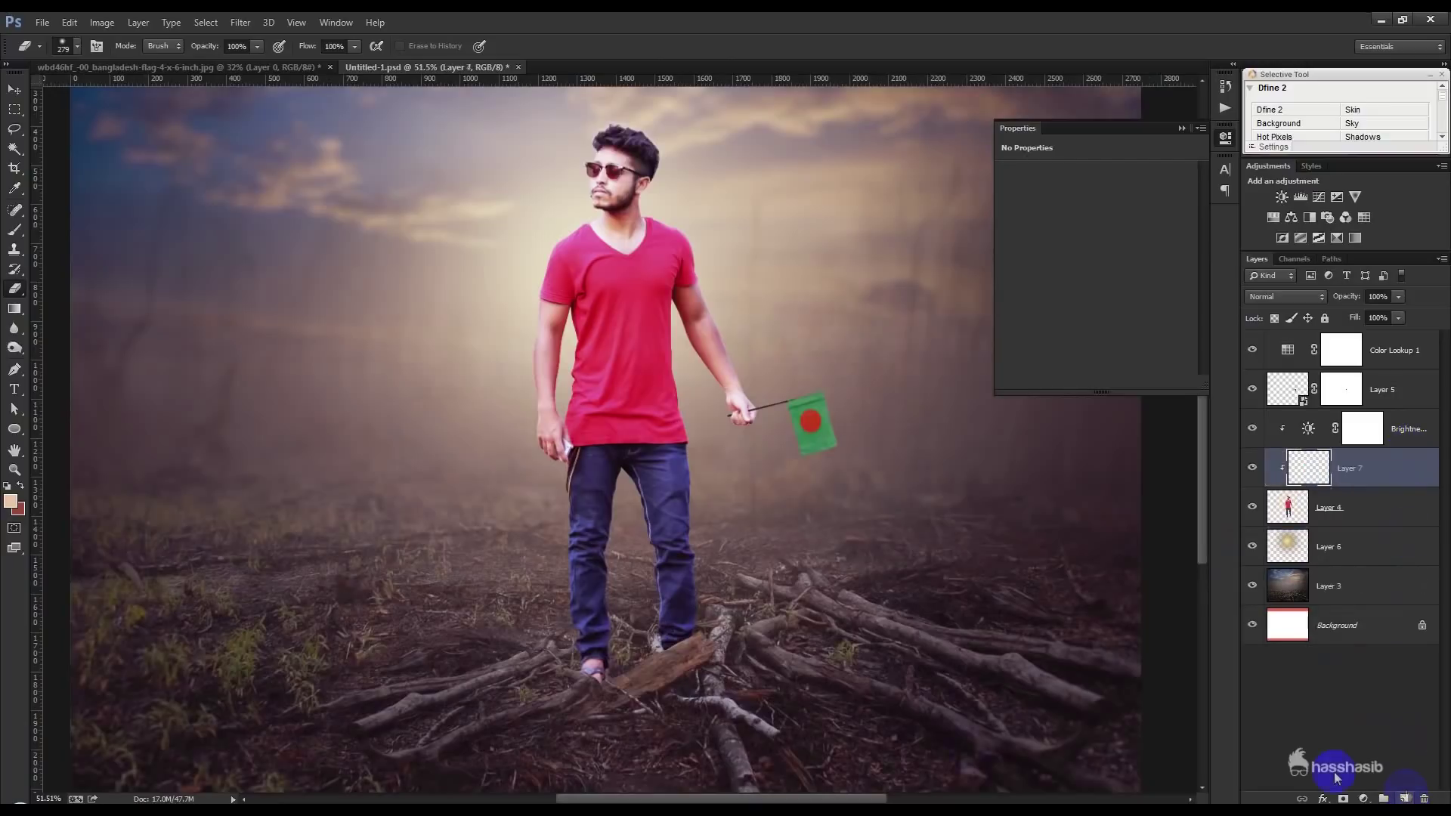
{"action": "scroll", "coordinate": [619, 669], "scroll_direction": "up", "scroll_amount": 3}
{"action": "left_click", "coordinate": [14, 188]}
{"action": "scroll", "coordinate": [420, 398], "scroll_direction": "up", "scroll_amount": 2}
{"action": "scroll", "coordinate": [433, 153], "scroll_direction": "up", "scroll_amount": 2}
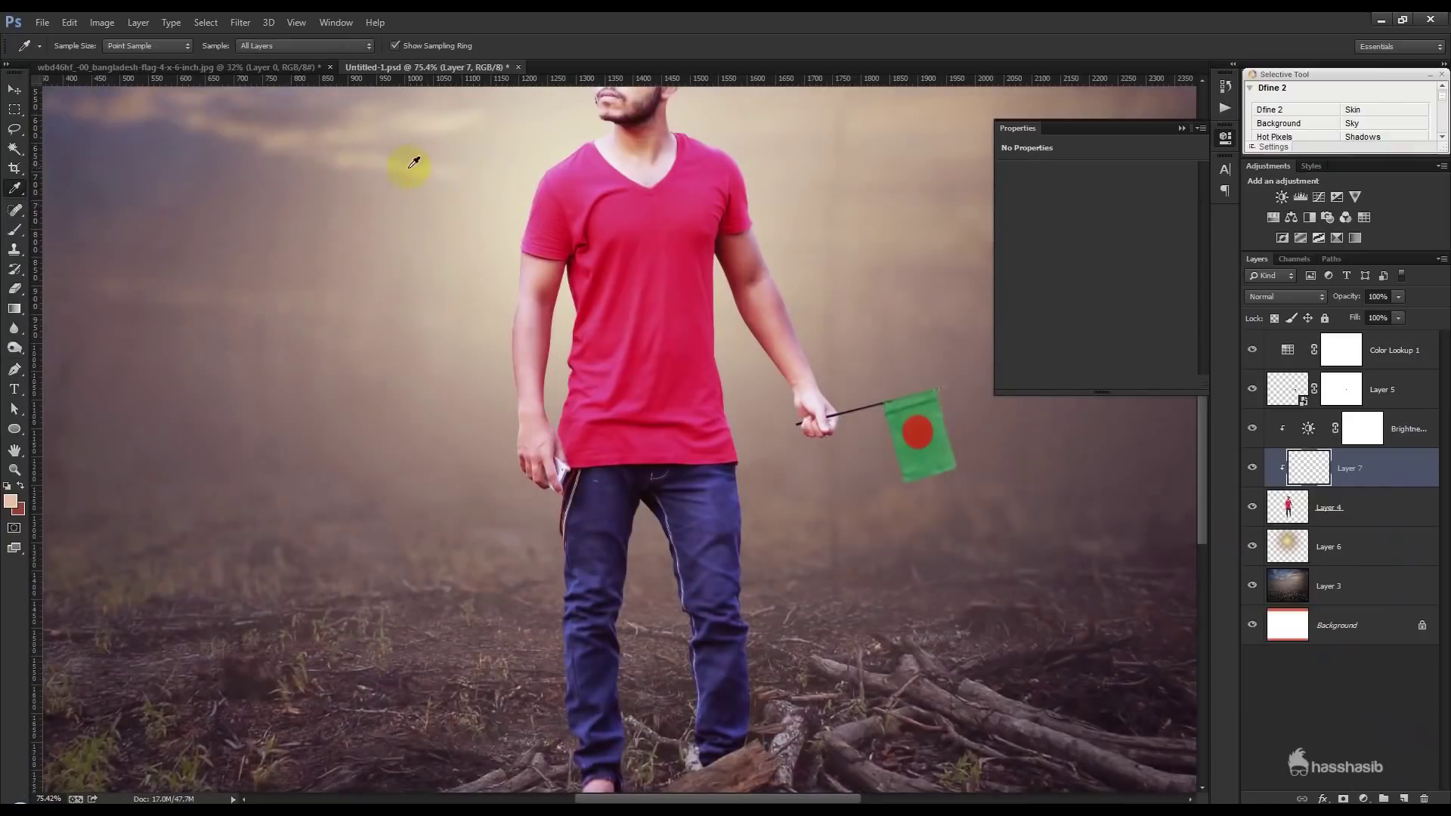
{"action": "left_click", "coordinate": [15, 229]}
{"action": "scroll", "coordinate": [441, 643], "scroll_direction": "down", "scroll_amount": 3}
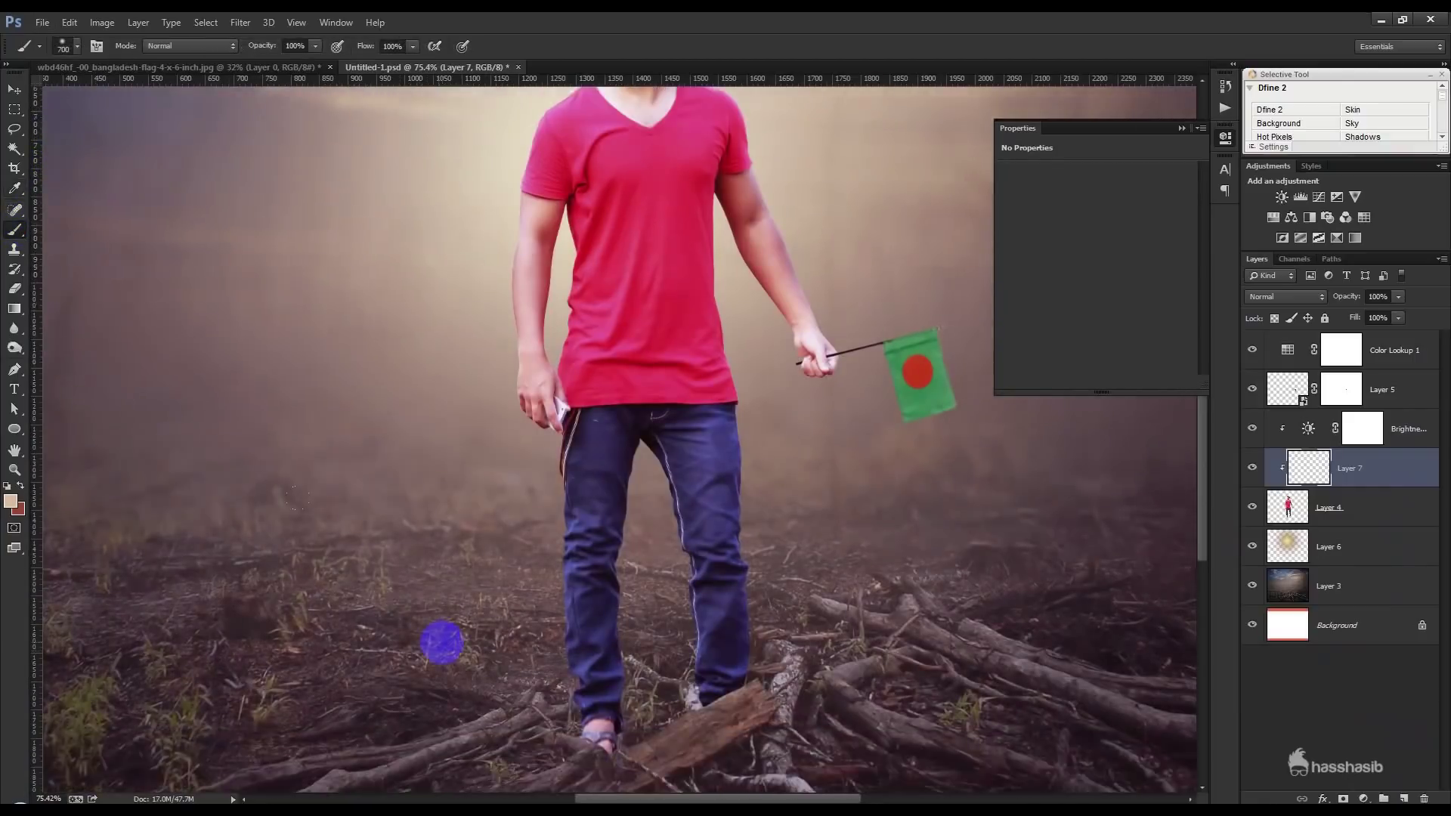
{"action": "scroll", "coordinate": [441, 642], "scroll_direction": "down", "scroll_amount": 2}
{"action": "key", "text": "bracketleft"}
{"action": "key", "text": "bracketleft"}
Paint rim light along the jeans, inner leg, forearm, left shoulder and hair
{"action": "mouse_move", "coordinate": [579, 620]}
{"action": "left_mouse_down"}
{"action": "mouse_move", "coordinate": [552, 341]}
{"action": "mouse_move", "coordinate": [504, 299]}
{"action": "mouse_move", "coordinate": [515, 103]}
{"action": "left_mouse_up"}
{"action": "mouse_move", "coordinate": [662, 383]}
{"action": "left_mouse_down"}
{"action": "mouse_move", "coordinate": [631, 343]}
{"action": "mouse_move", "coordinate": [664, 379]}
{"action": "mouse_move", "coordinate": [690, 520]}
{"action": "mouse_move", "coordinate": [677, 624]}
{"action": "left_mouse_up"}
{"action": "scroll", "coordinate": [711, 574], "scroll_direction": "up", "scroll_amount": 3}
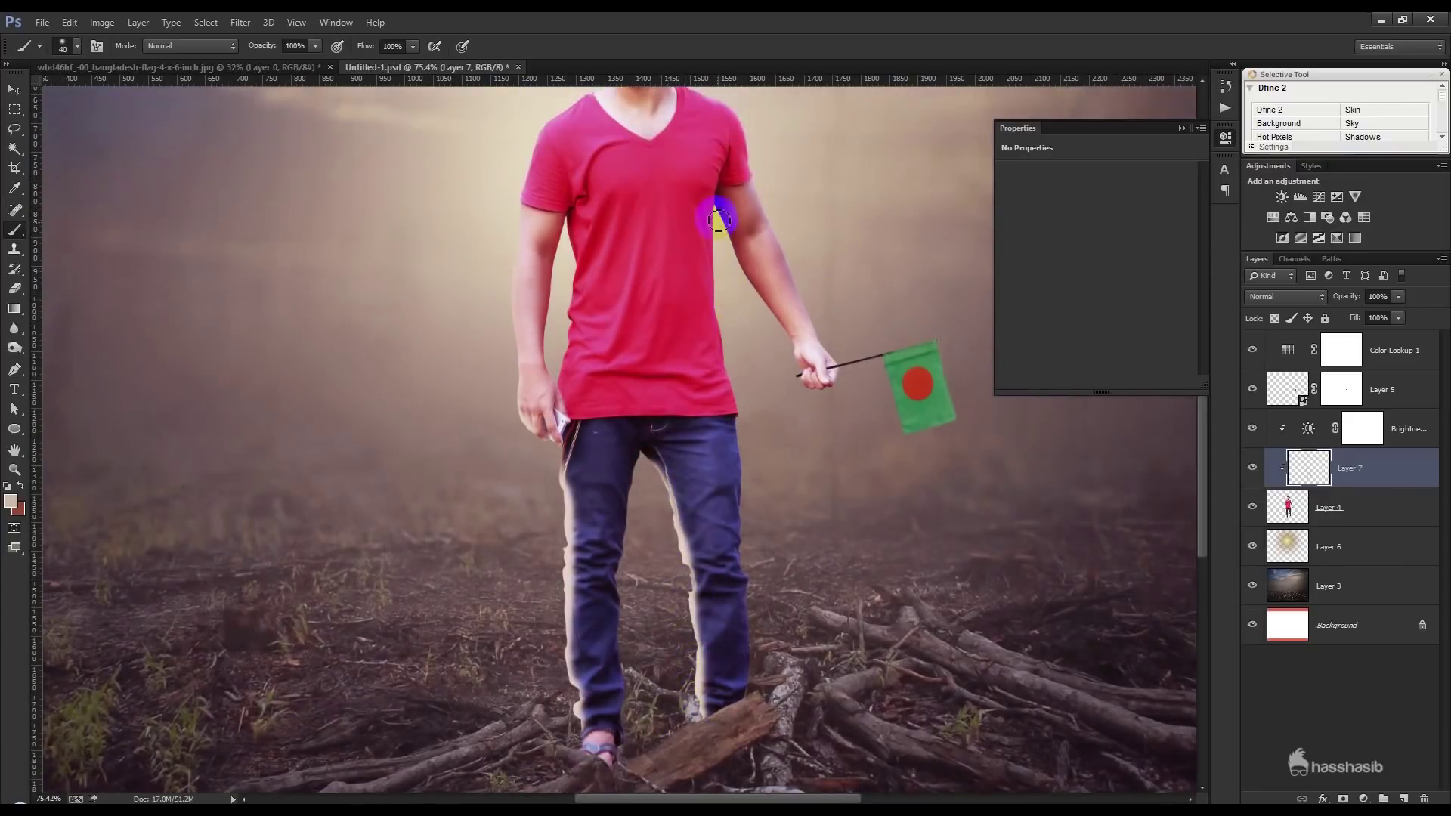
{"action": "mouse_move", "coordinate": [738, 233]}
{"action": "left_mouse_down"}
{"action": "mouse_move", "coordinate": [751, 298]}
{"action": "mouse_move", "coordinate": [801, 394]}
{"action": "left_mouse_up"}
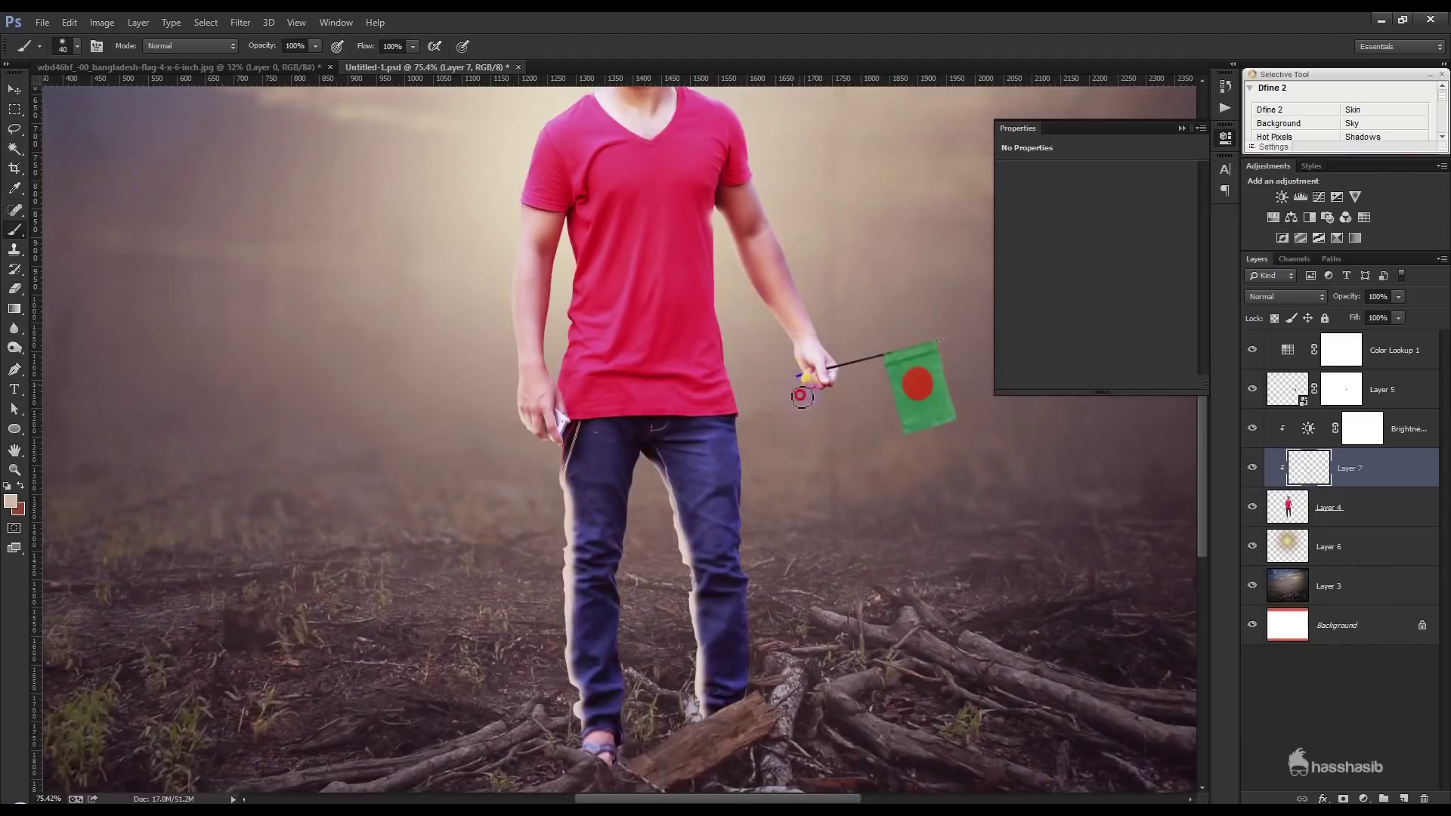
{"action": "scroll", "coordinate": [761, 481], "scroll_direction": "up", "scroll_amount": 3}
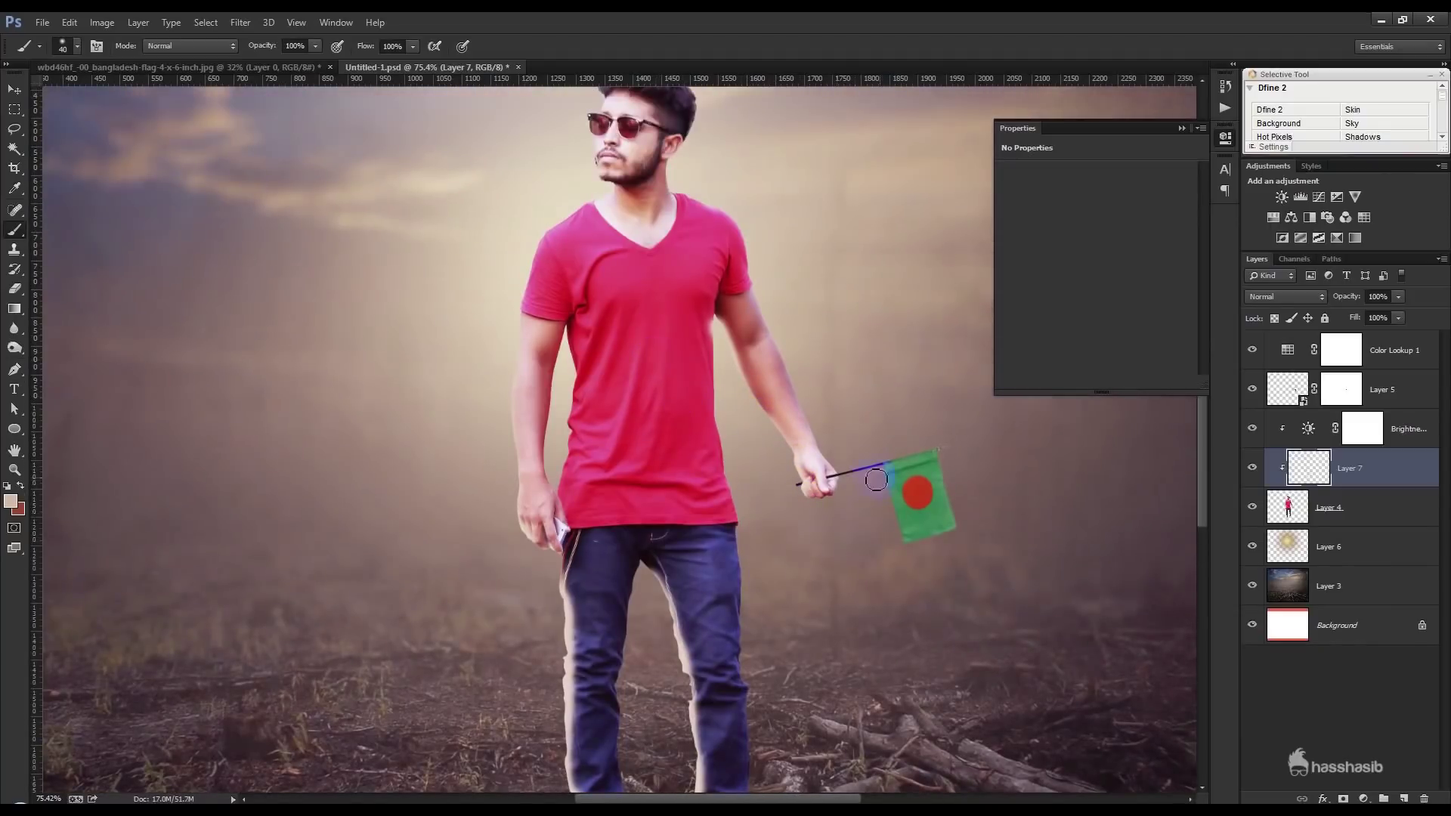
{"action": "mouse_move", "coordinate": [585, 207]}
{"action": "left_mouse_down"}
{"action": "mouse_move", "coordinate": [544, 225]}
{"action": "mouse_move", "coordinate": [511, 285]}
{"action": "mouse_move", "coordinate": [516, 366]}
{"action": "left_mouse_up"}
{"action": "scroll", "coordinate": [710, 201], "scroll_direction": "up", "scroll_amount": 2}
{"action": "left_click_drag", "start_coordinate": [620, 147], "coordinate": [642, 115]}
{"action": "left_click", "coordinate": [1059, 225]}
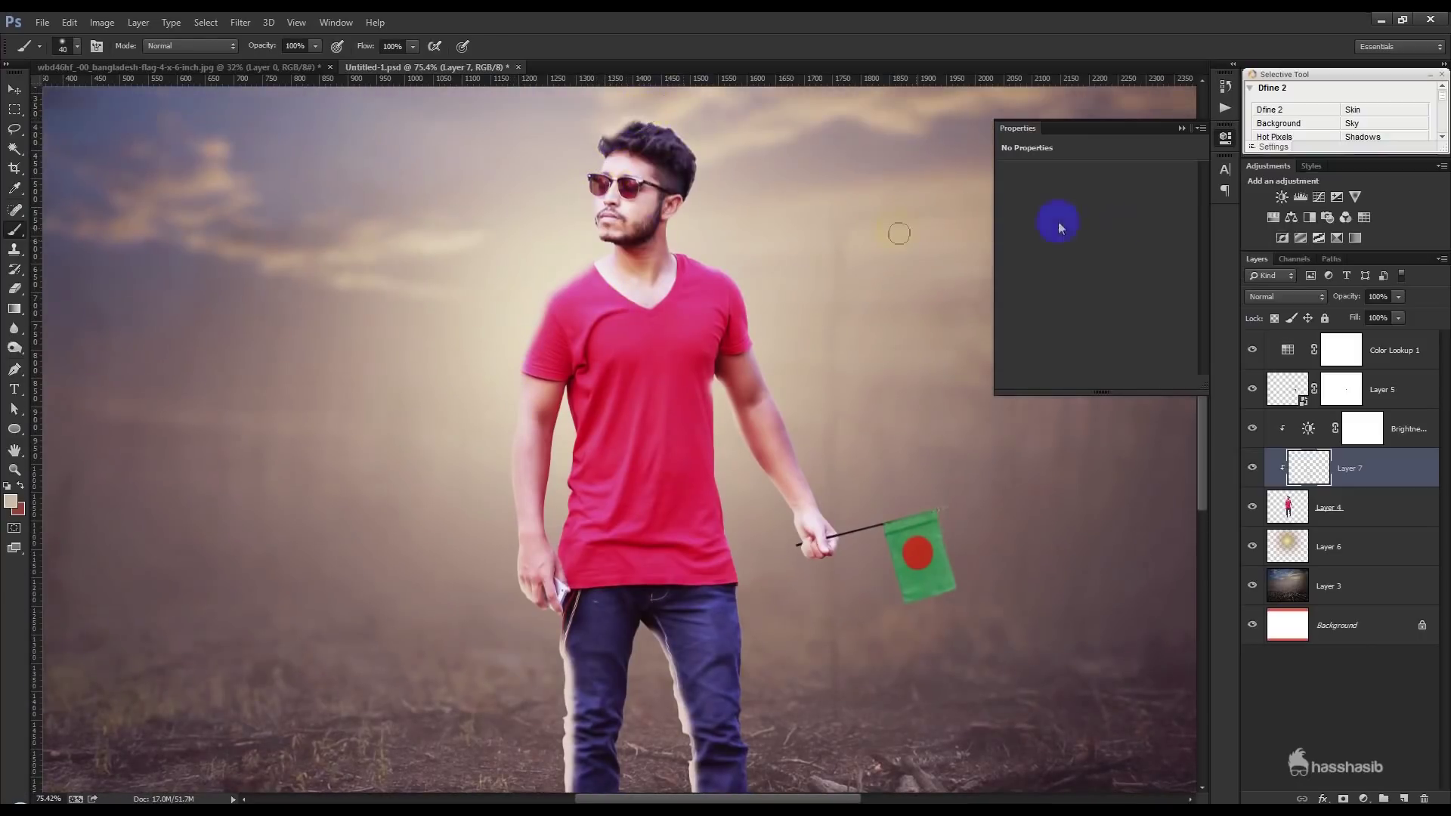
Set Layer 7 to Color Dodge, then Lighter Color, and erase glow along both legs
{"action": "left_click", "coordinate": [1260, 297]}
{"action": "left_click", "coordinate": [1261, 421]}
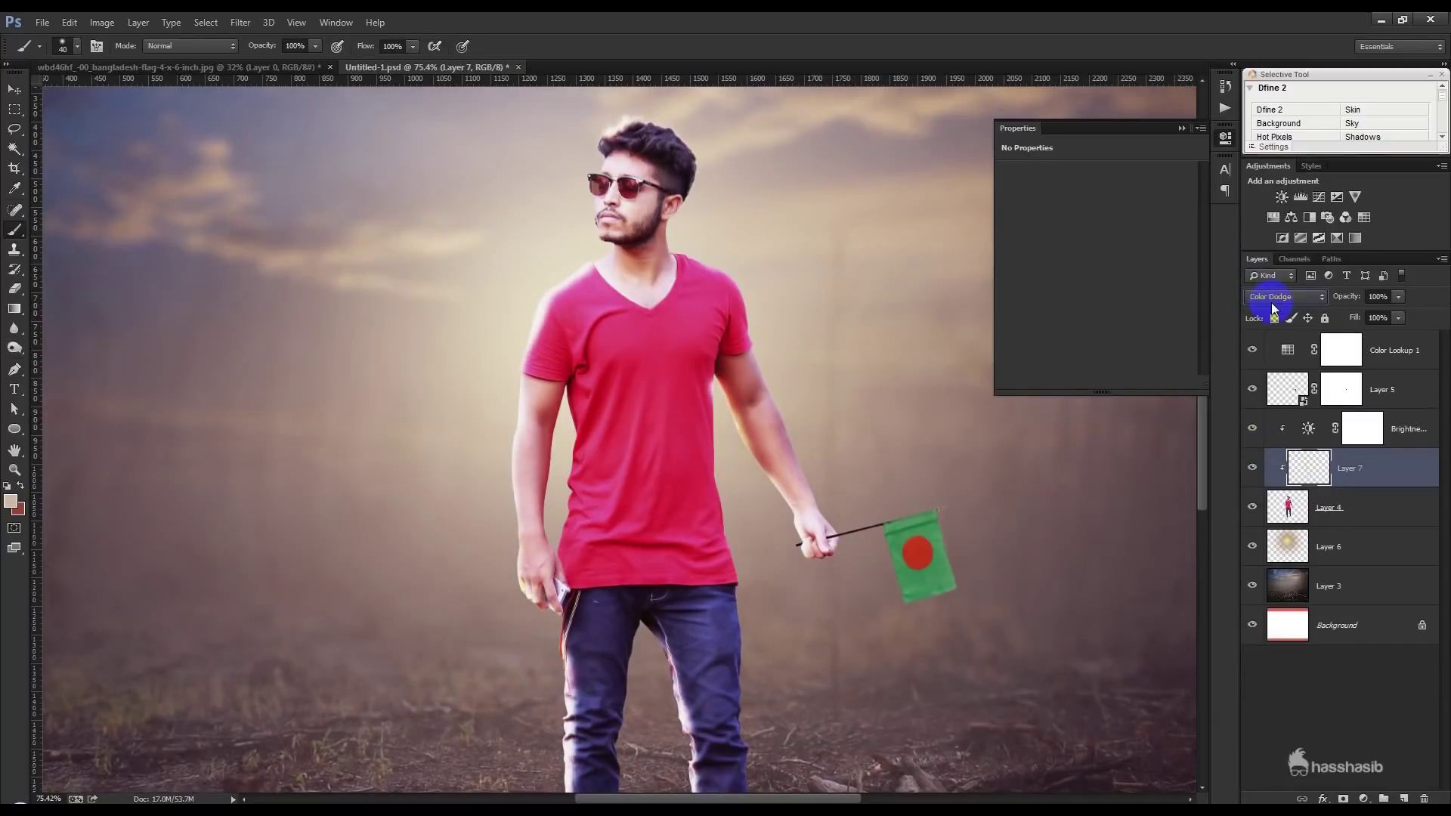
{"action": "key", "text": "Down"}
{"action": "key", "text": "Down"}
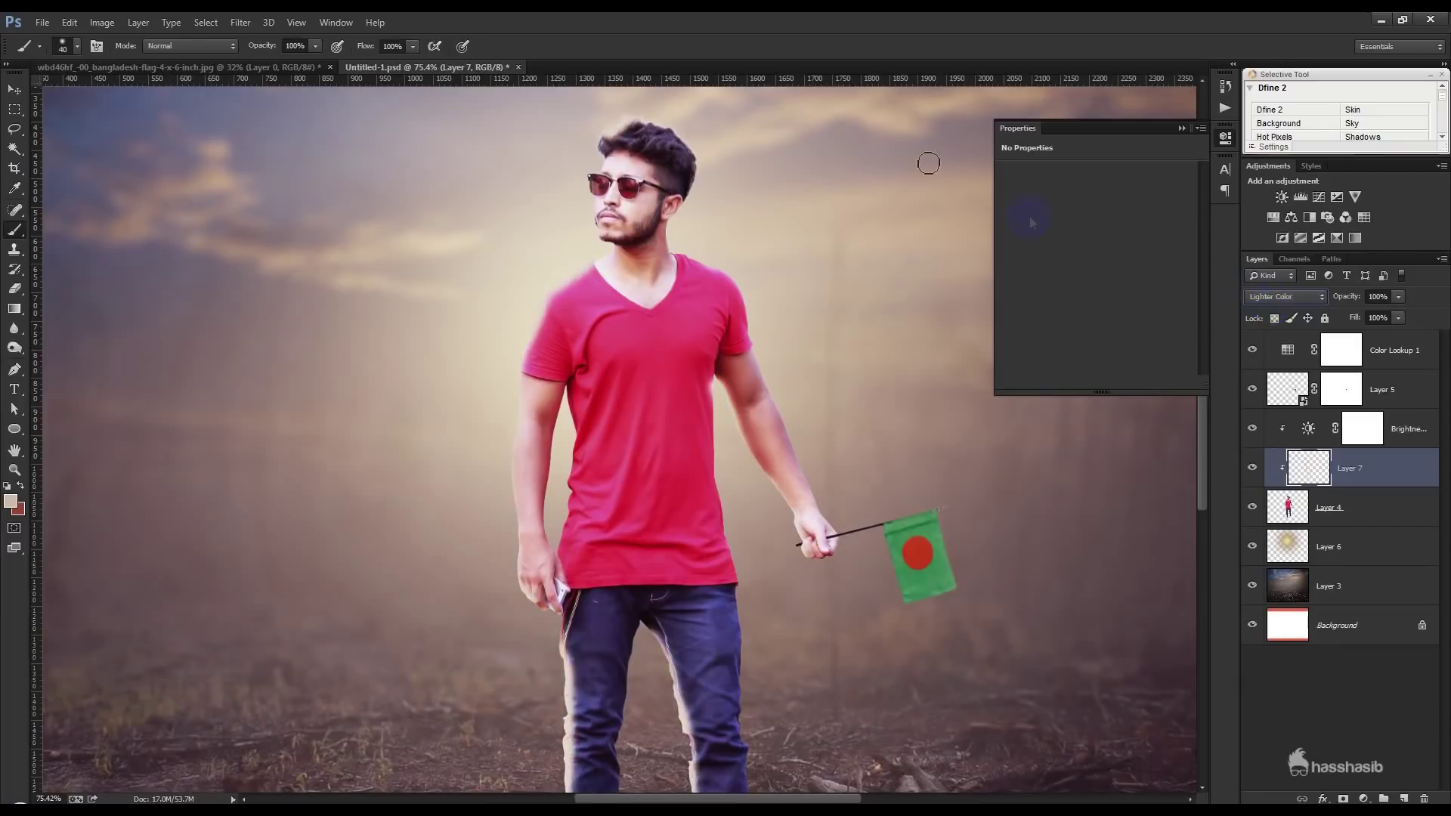
{"action": "left_click", "coordinate": [14, 288]}
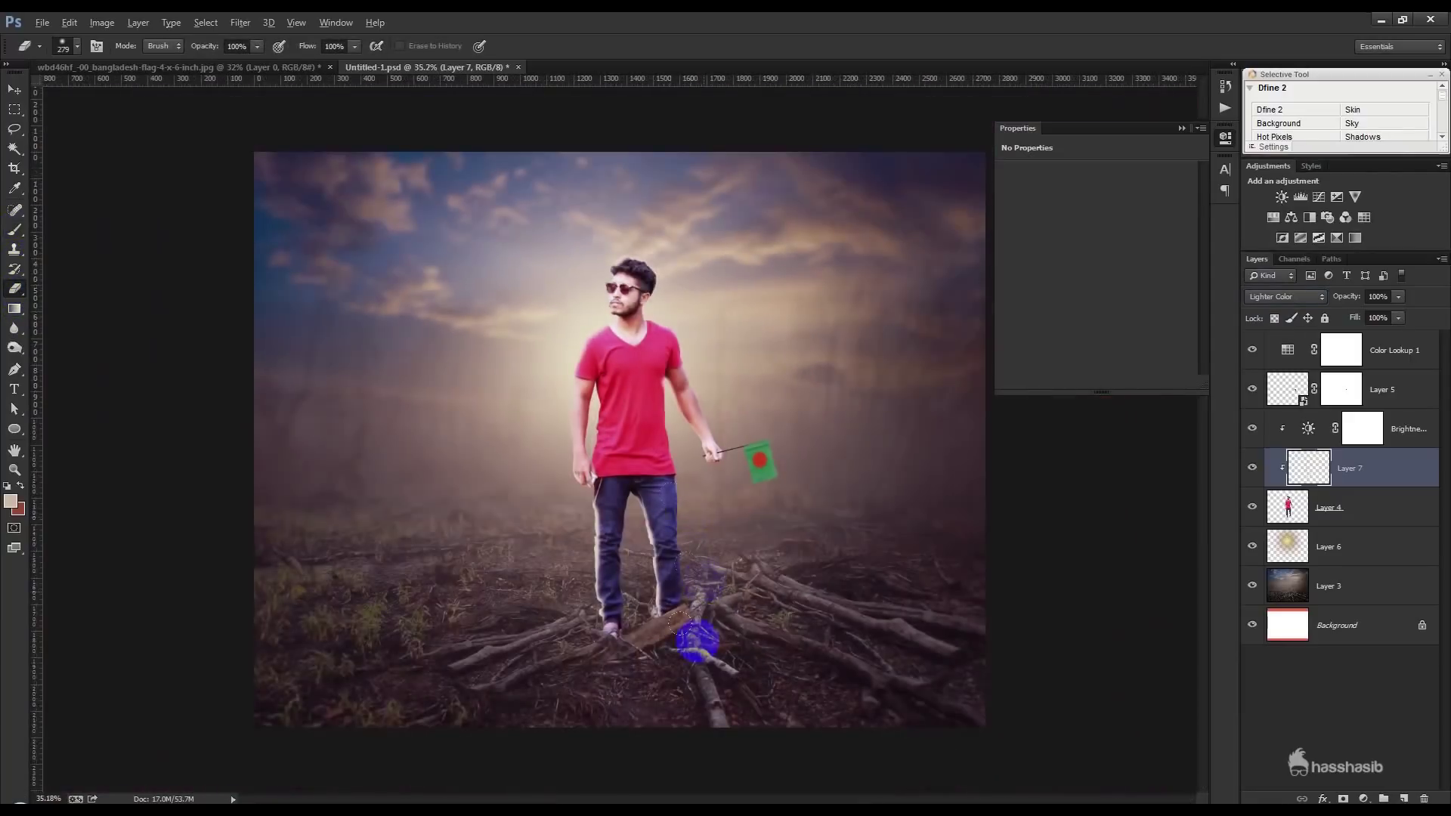
{"action": "scroll", "coordinate": [684, 650], "scroll_direction": "up", "scroll_amount": 3}
{"action": "scroll", "coordinate": [683, 597], "scroll_direction": "up", "scroll_amount": 2}
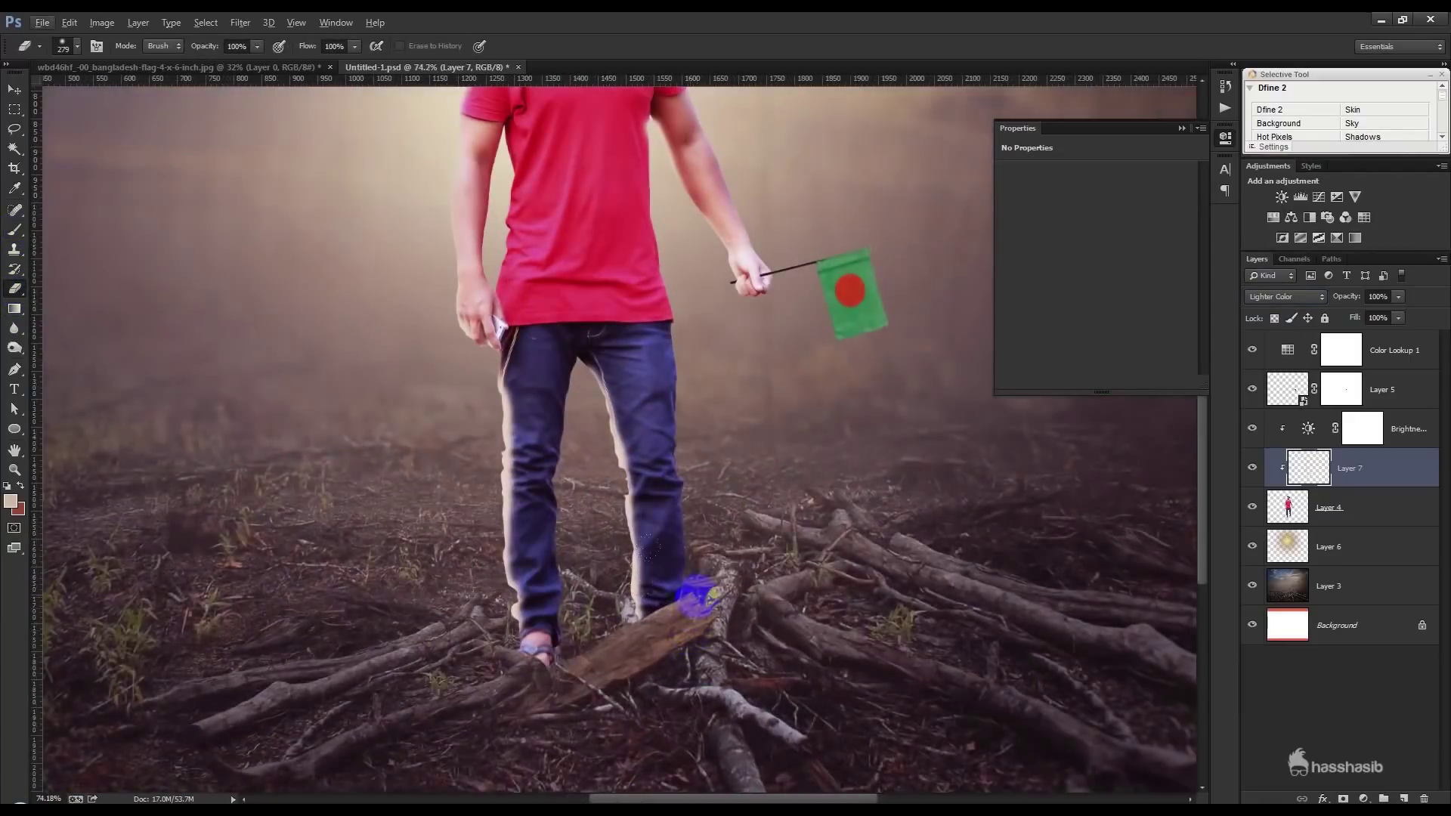
{"action": "left_click_drag", "start_coordinate": [634, 609], "coordinate": [554, 375]}
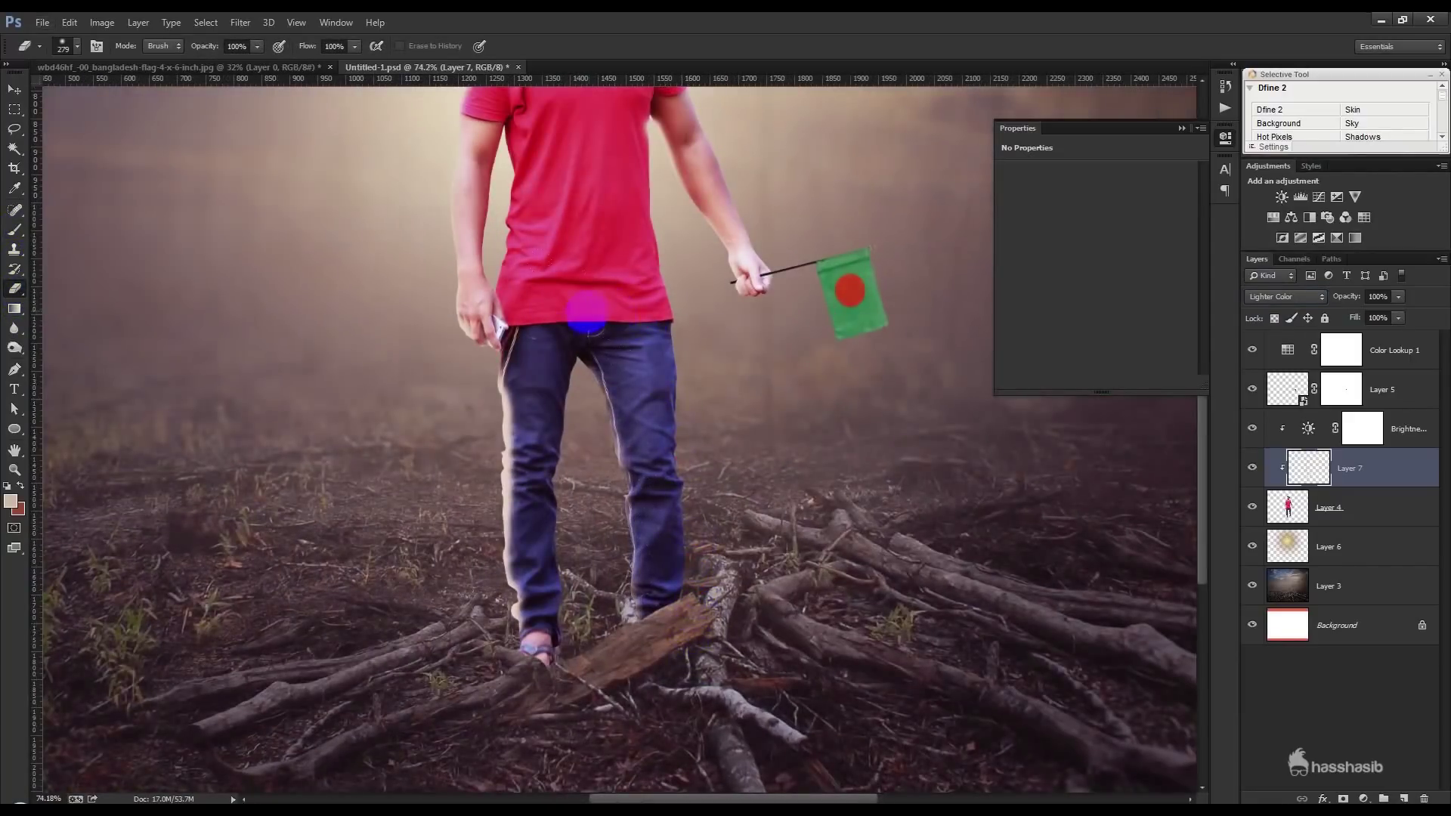
{"action": "mouse_move", "coordinate": [503, 336]}
{"action": "left_mouse_down"}
{"action": "mouse_move", "coordinate": [517, 541]}
{"action": "mouse_move", "coordinate": [537, 427]}
{"action": "left_mouse_up"}
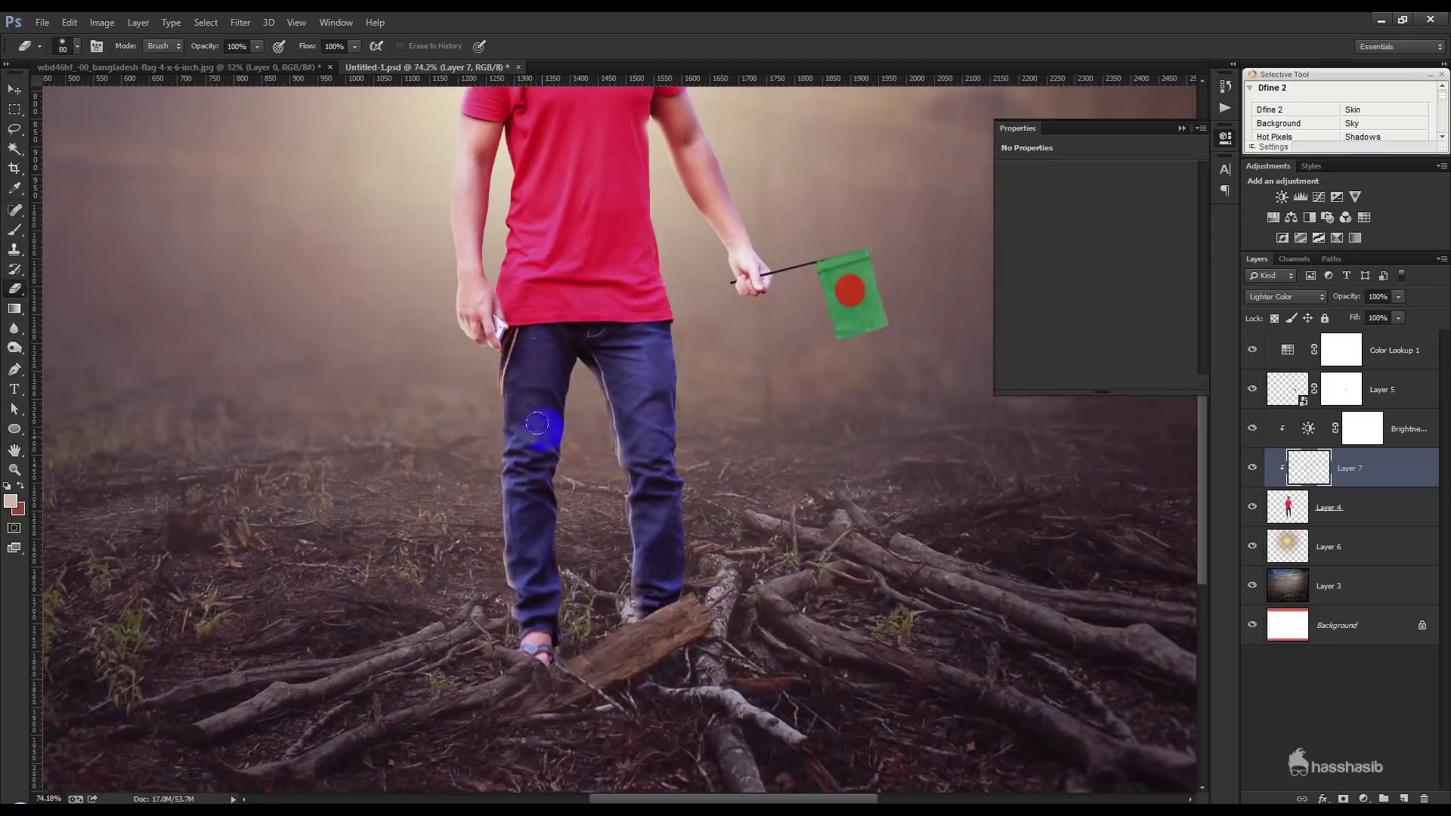
Switch Layer 7's blend mode to Lighten and refine the glow near the man's head
{"action": "scroll", "coordinate": [469, 276], "scroll_direction": "up", "scroll_amount": 1}
{"action": "left_click", "coordinate": [1256, 296]}
{"action": "left_click", "coordinate": [1272, 424]}
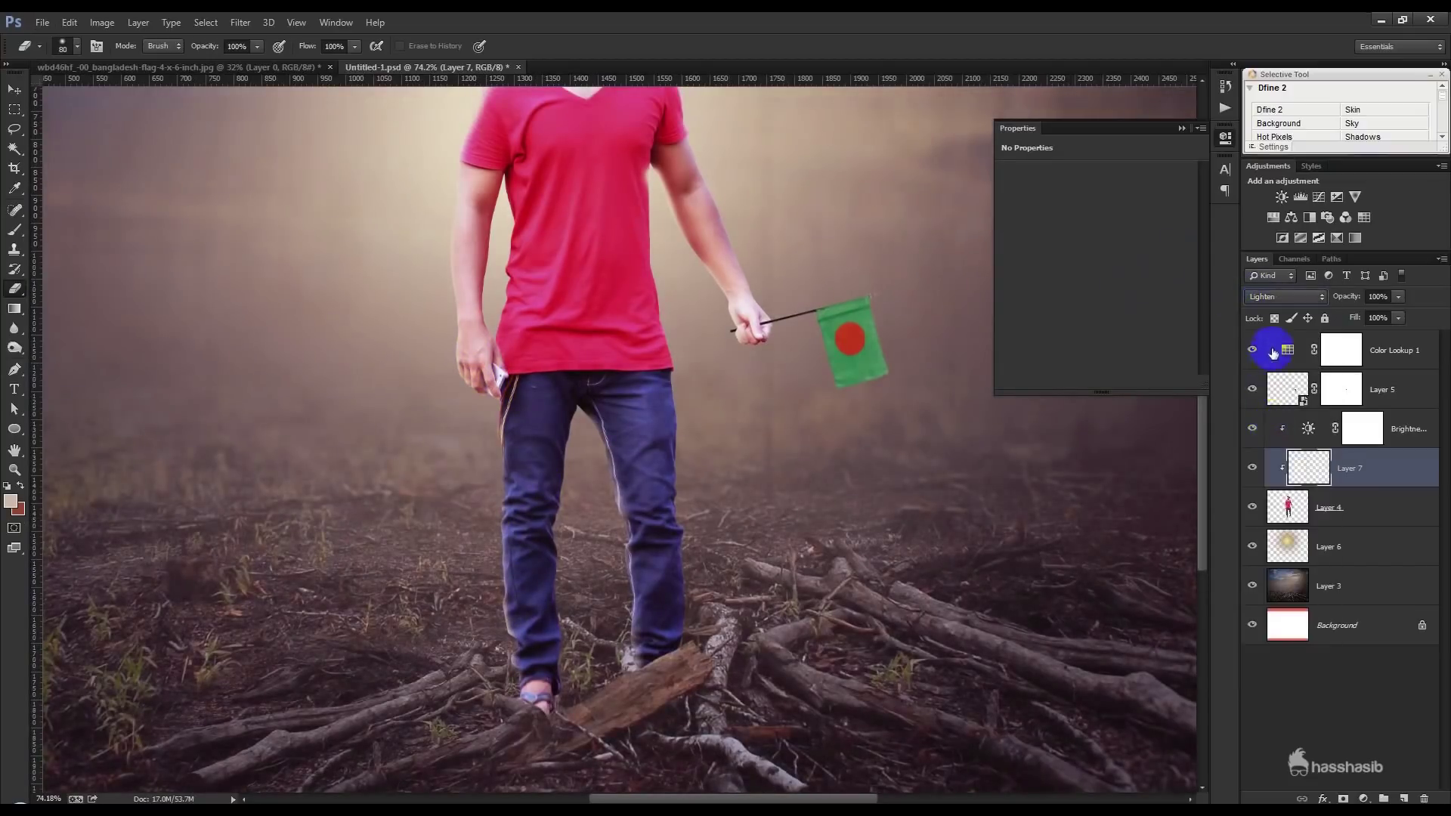
{"action": "scroll", "coordinate": [1289, 305], "scroll_direction": "down", "scroll_amount": 1}
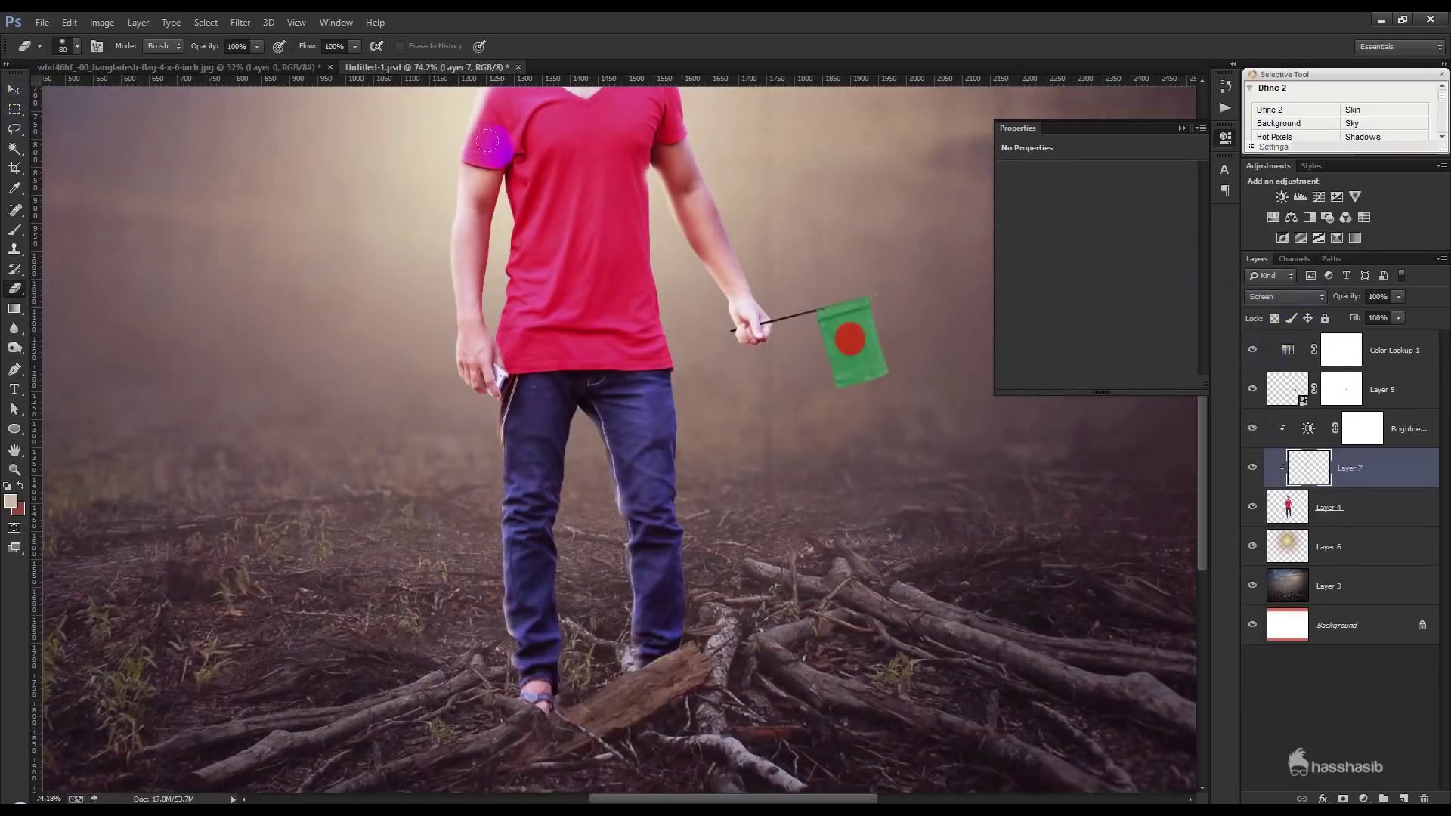
{"action": "left_click_drag", "start_coordinate": [489, 106], "coordinate": [531, 364]}
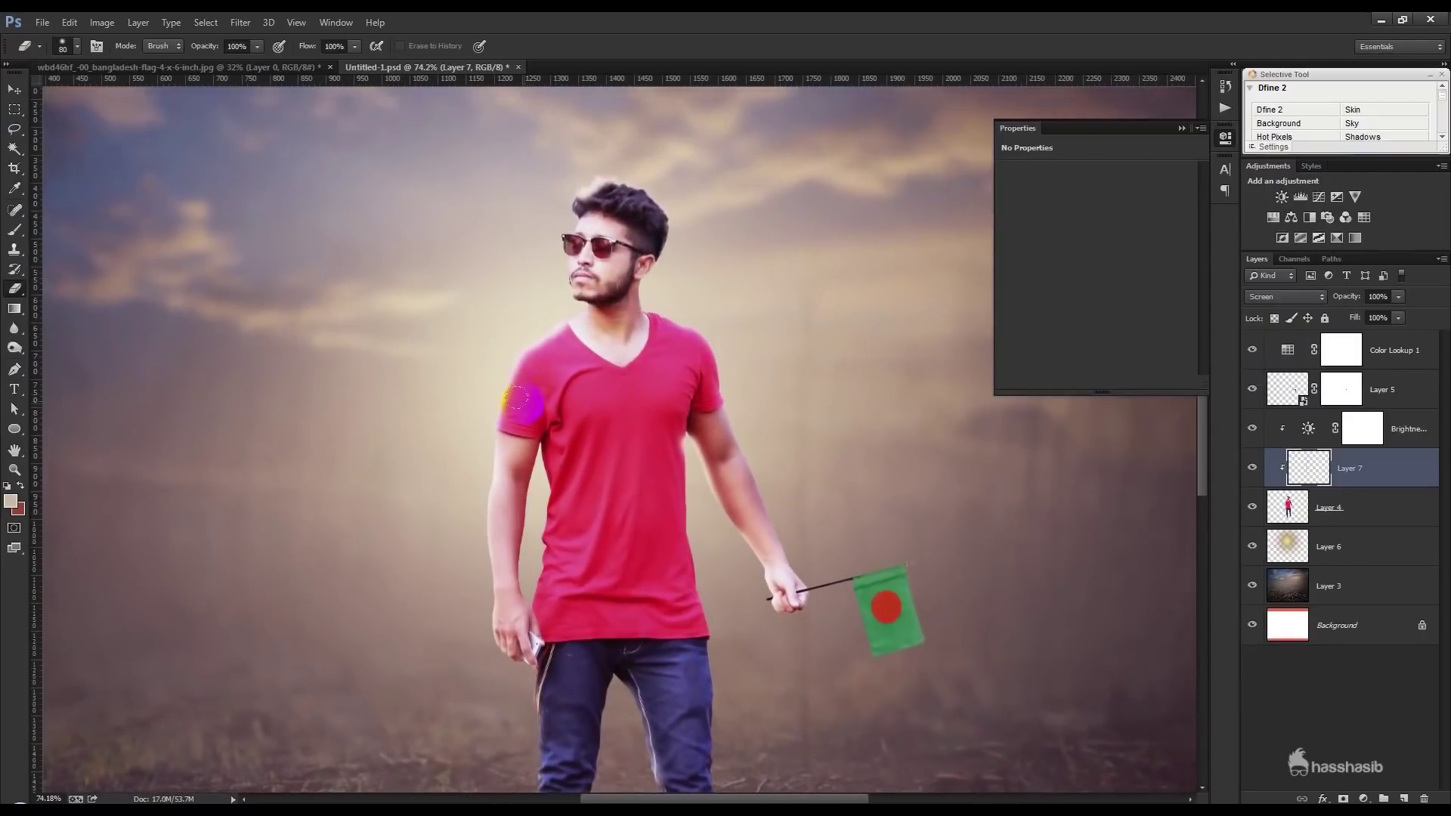
{"action": "left_click_drag", "start_coordinate": [592, 205], "coordinate": [621, 187]}
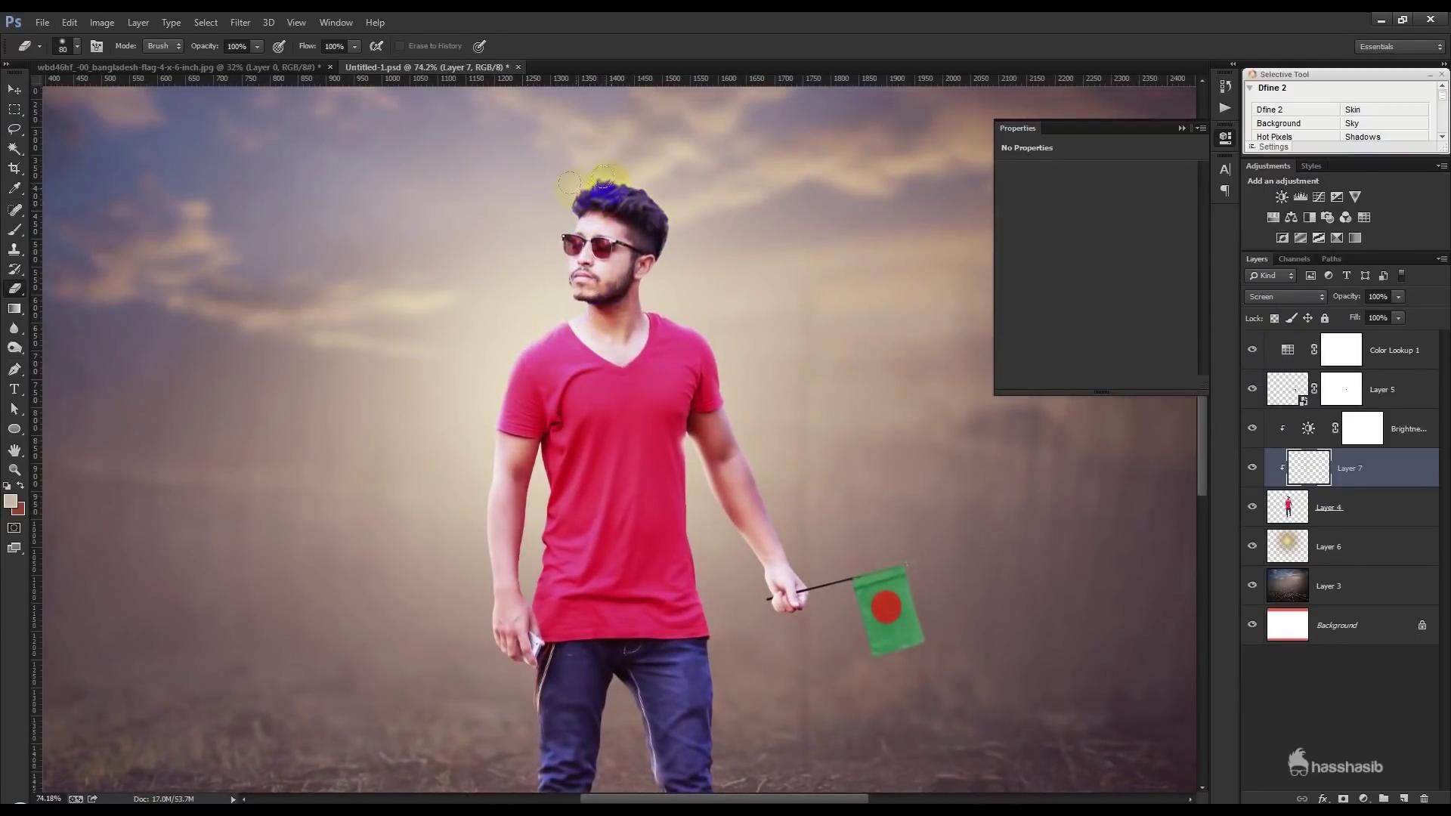
{"action": "left_click_drag", "start_coordinate": [605, 180], "coordinate": [603, 275]}
Erase the remaining stray glow down the legs and around both feet
{"action": "scroll", "coordinate": [705, 558], "scroll_direction": "down", "scroll_amount": 3}
{"action": "scroll", "coordinate": [705, 558], "scroll_direction": "up", "scroll_amount": 4}
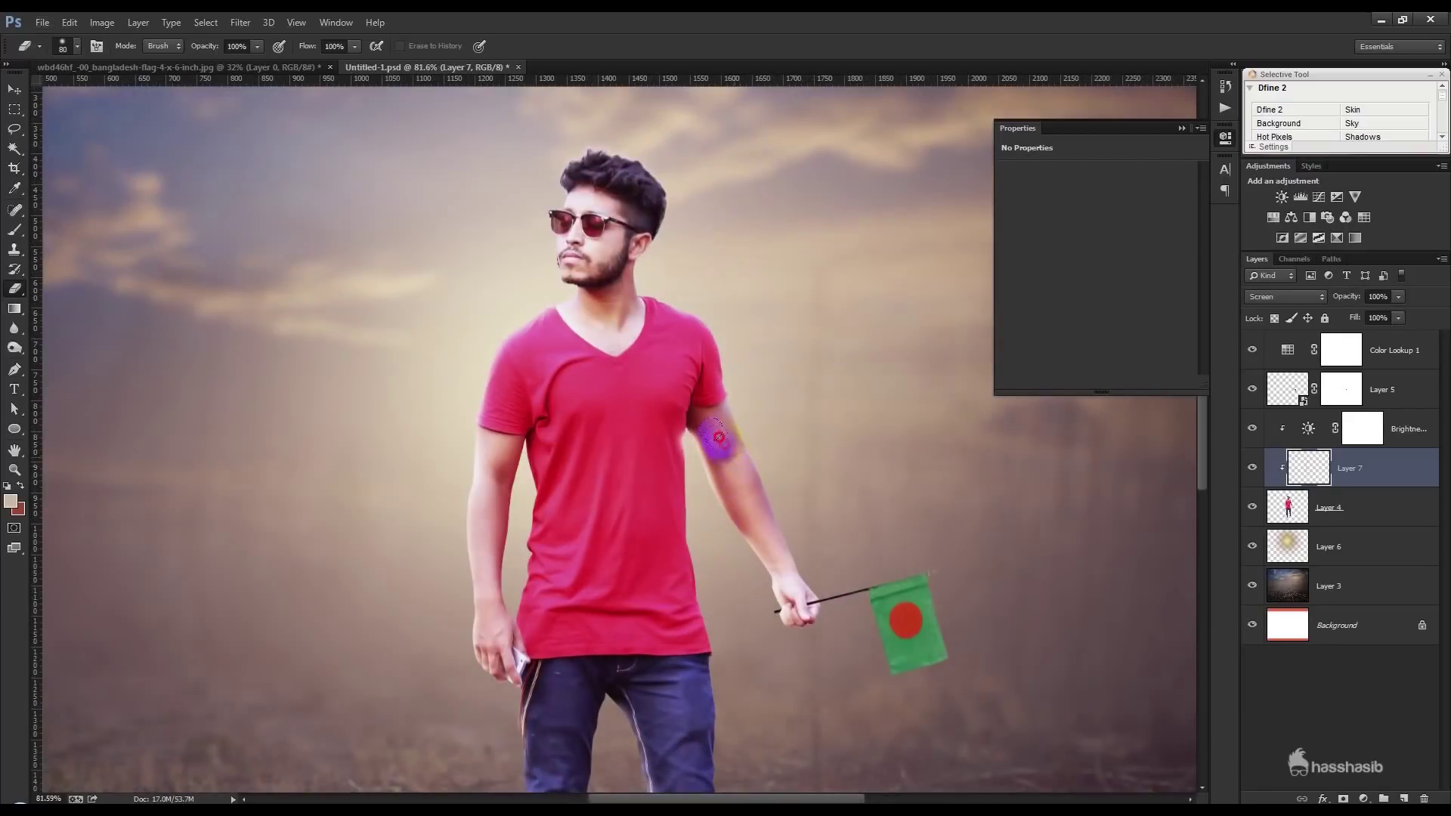
{"action": "left_click_drag", "start_coordinate": [659, 420], "coordinate": [664, 451]}
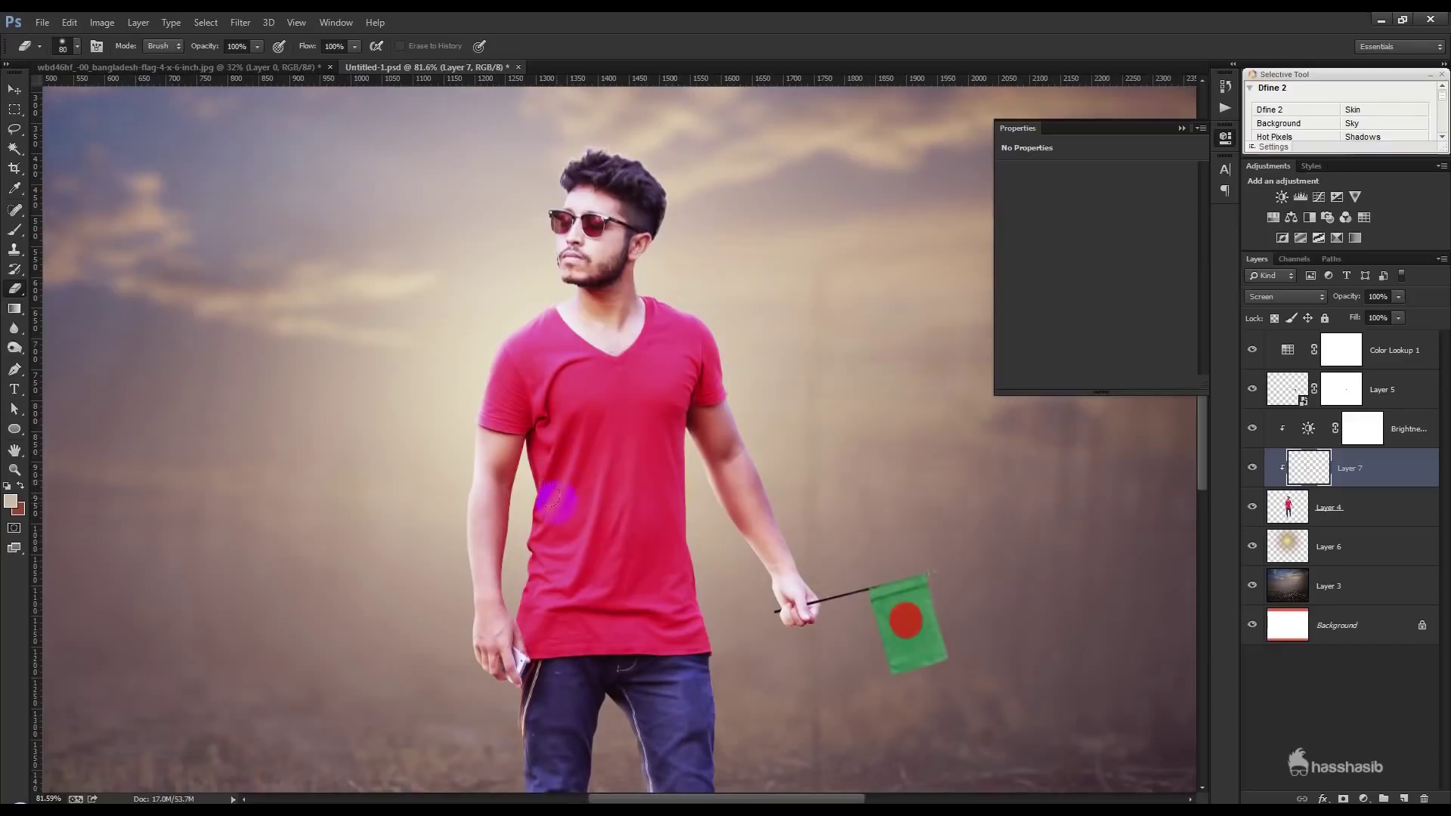
{"action": "scroll", "coordinate": [553, 498], "scroll_direction": "down", "scroll_amount": 2}
{"action": "scroll", "coordinate": [570, 518], "scroll_direction": "down", "scroll_amount": 2}
{"action": "scroll", "coordinate": [577, 522], "scroll_direction": "up", "scroll_amount": 1}
{"action": "scroll", "coordinate": [664, 569], "scroll_direction": "up", "scroll_amount": 1}
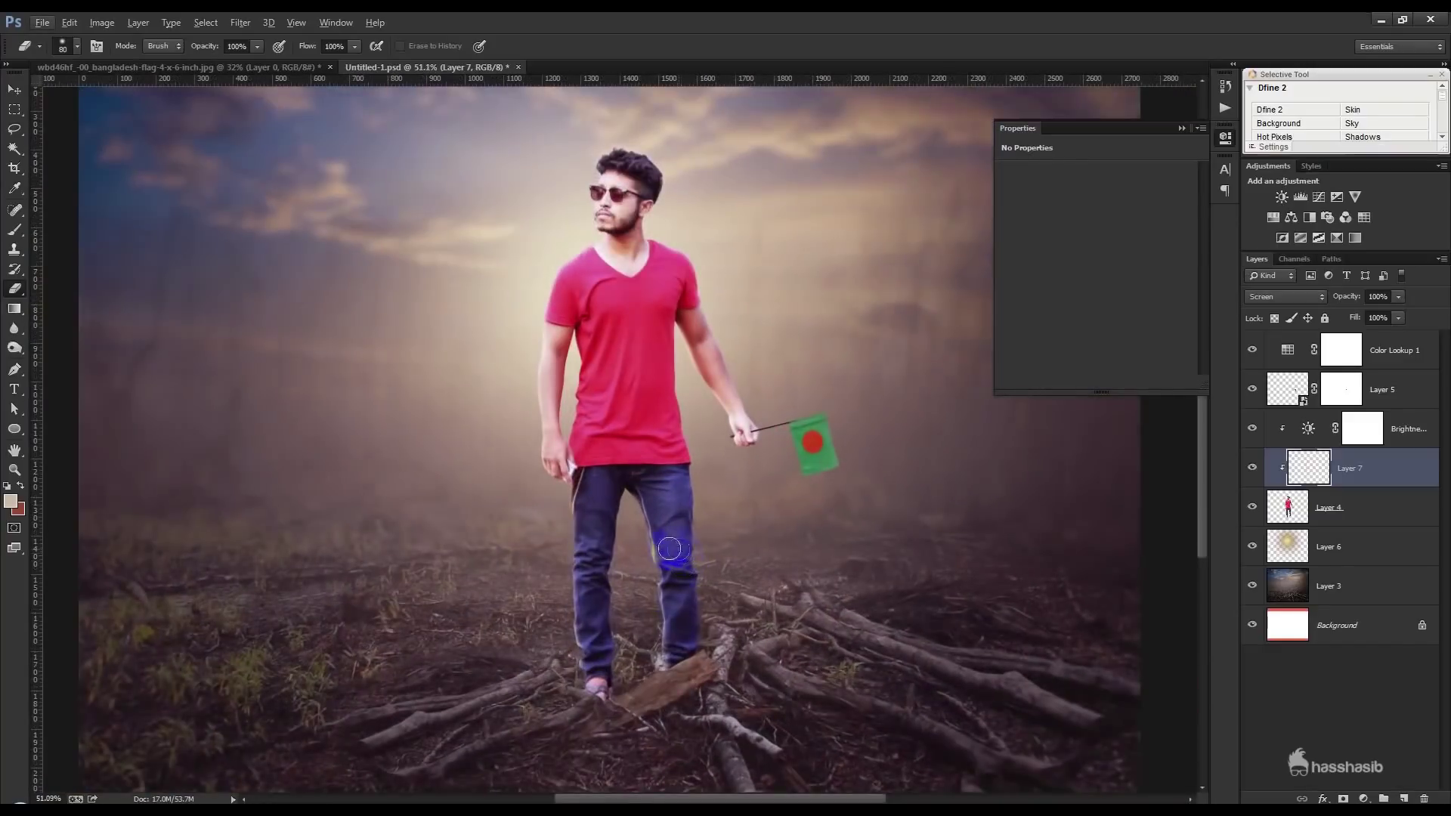
{"action": "left_click_drag", "start_coordinate": [663, 549], "coordinate": [671, 607]}
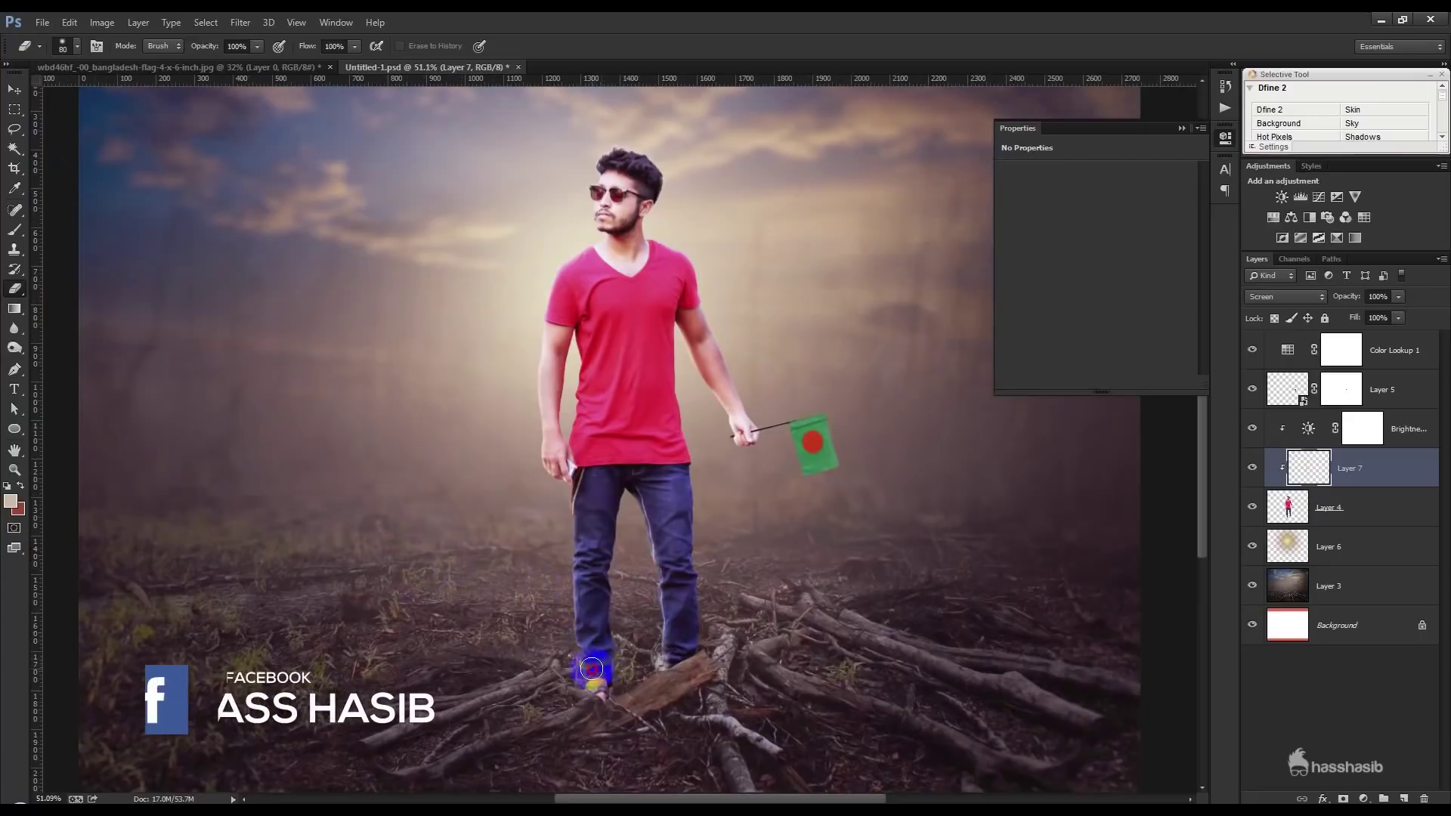
{"action": "left_click_drag", "start_coordinate": [600, 653], "coordinate": [682, 658]}
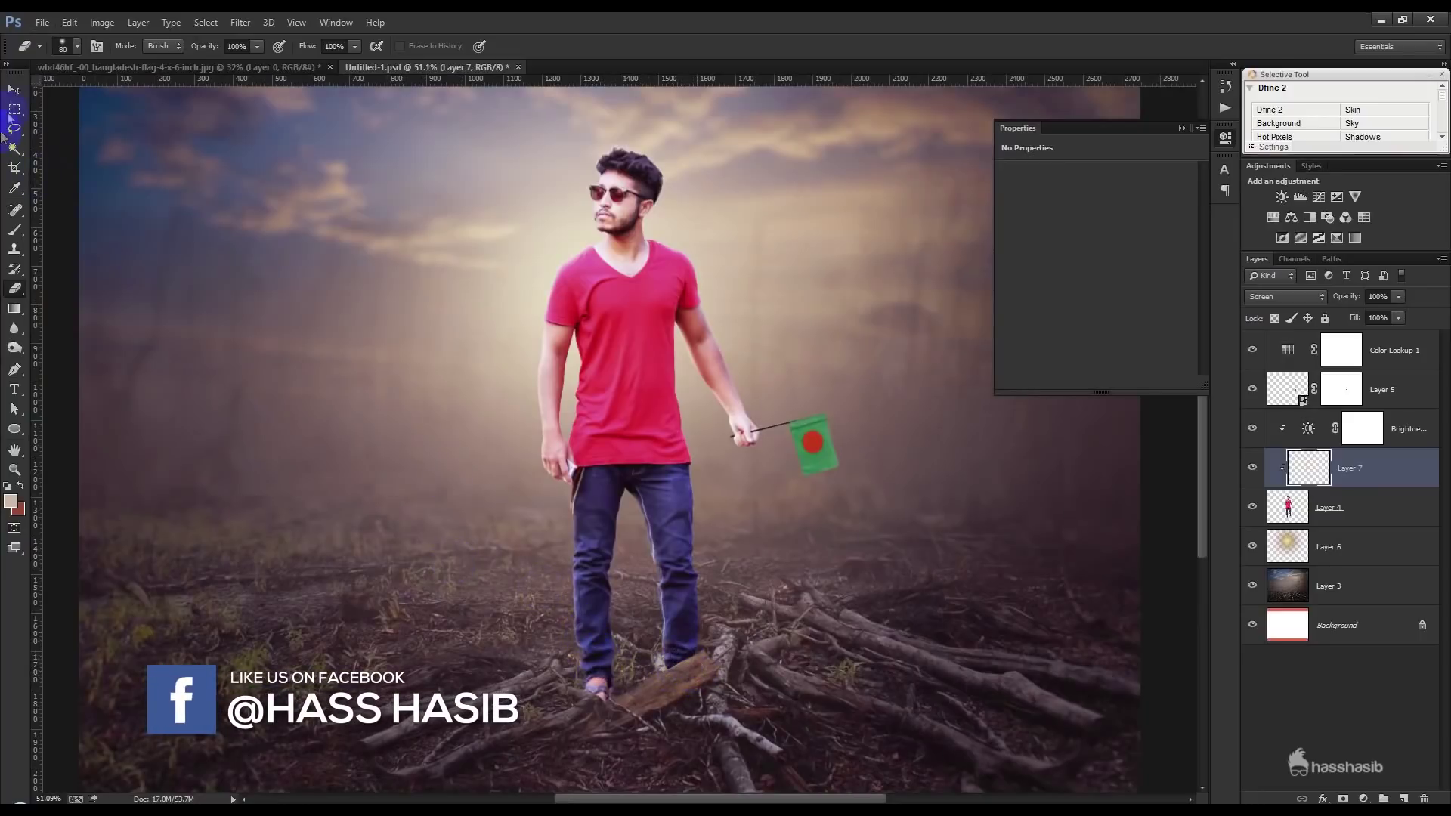
{"action": "left_click", "coordinate": [15, 90]}
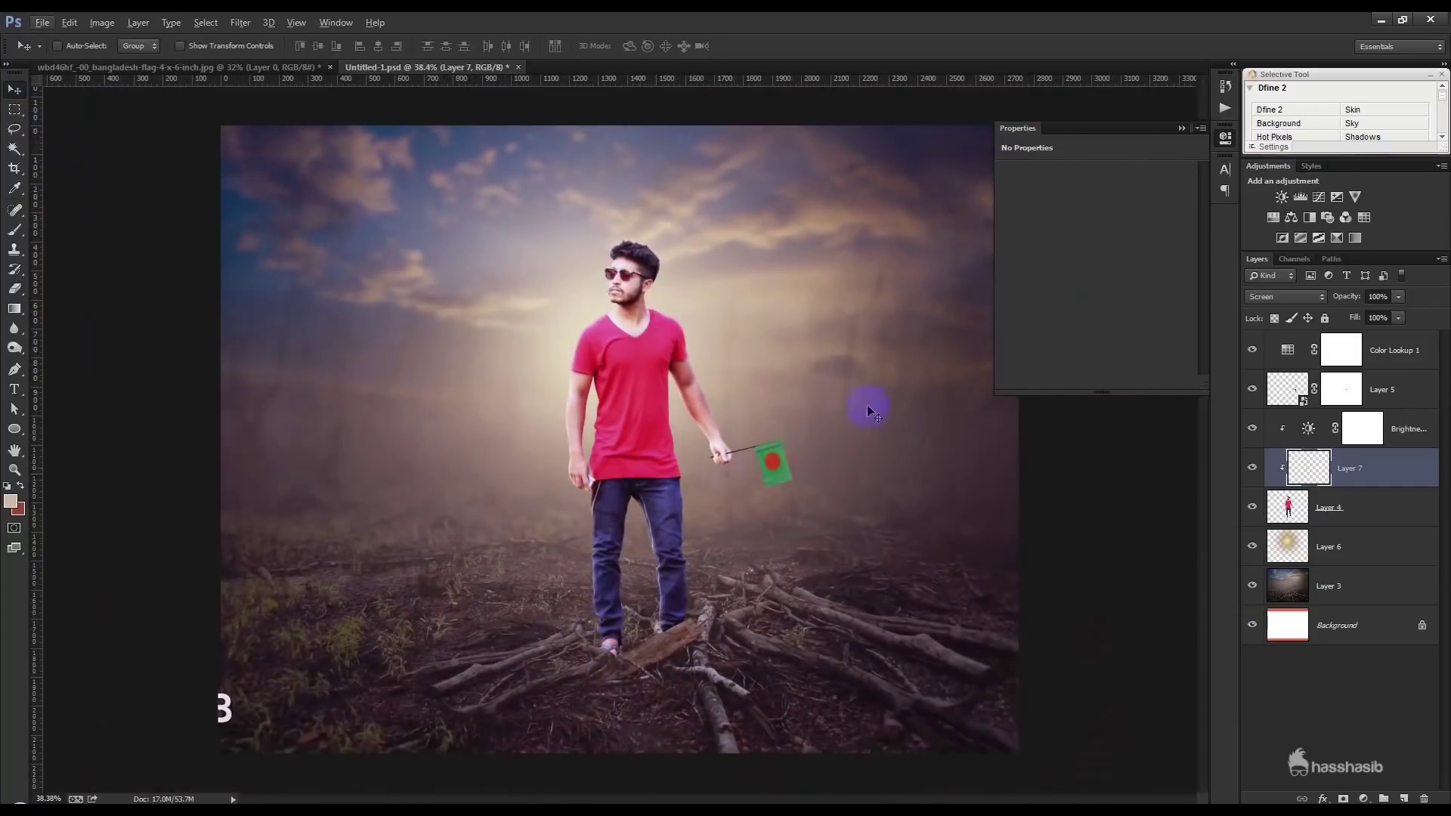
Clip a Brightness/Contrast adjustment to the flag's Layer 5 with Brightness 24, Contrast 67
{"action": "left_click", "coordinate": [1182, 128]}
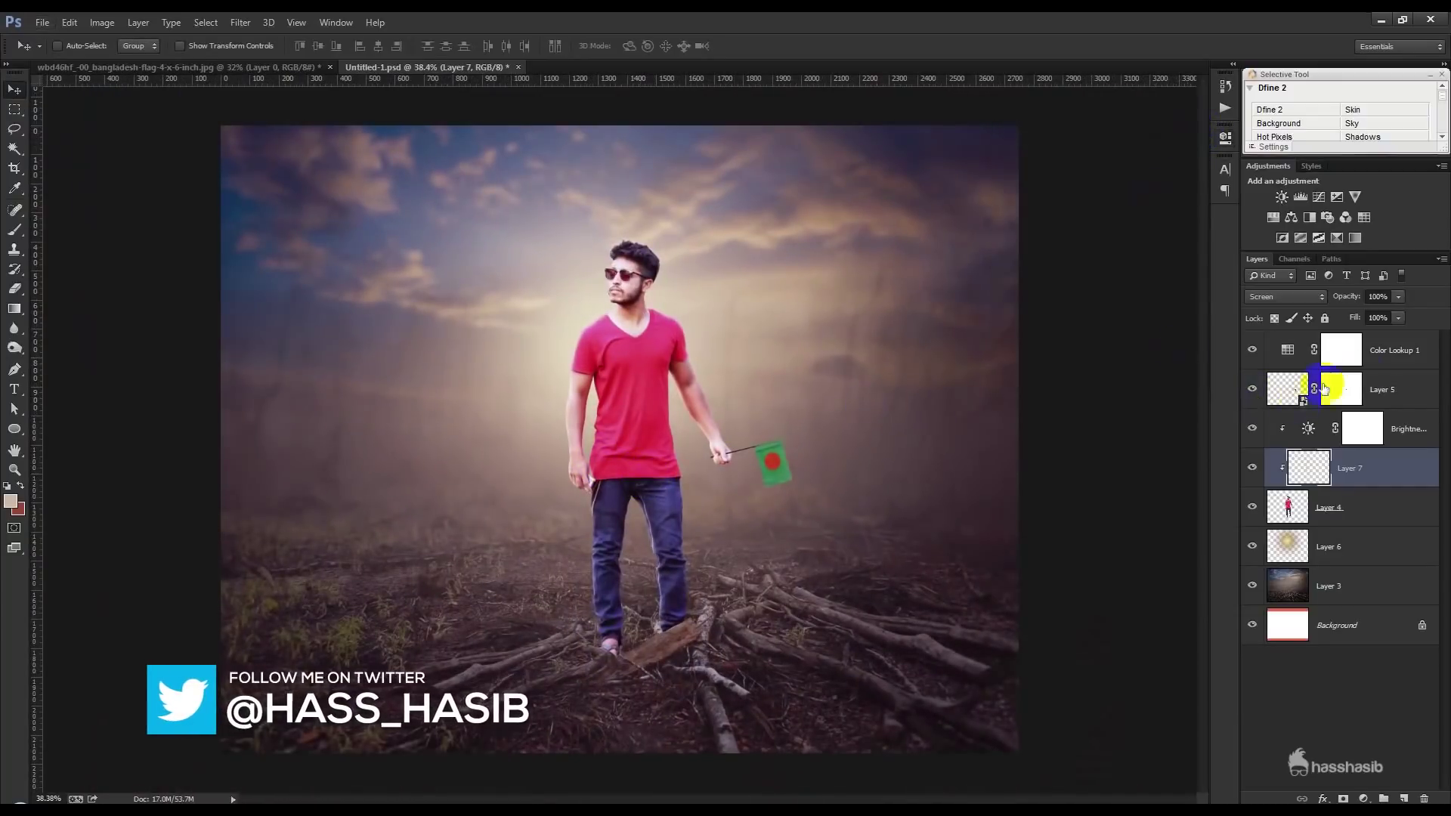
{"action": "left_click", "coordinate": [1394, 393]}
{"action": "left_click", "coordinate": [1364, 799]}
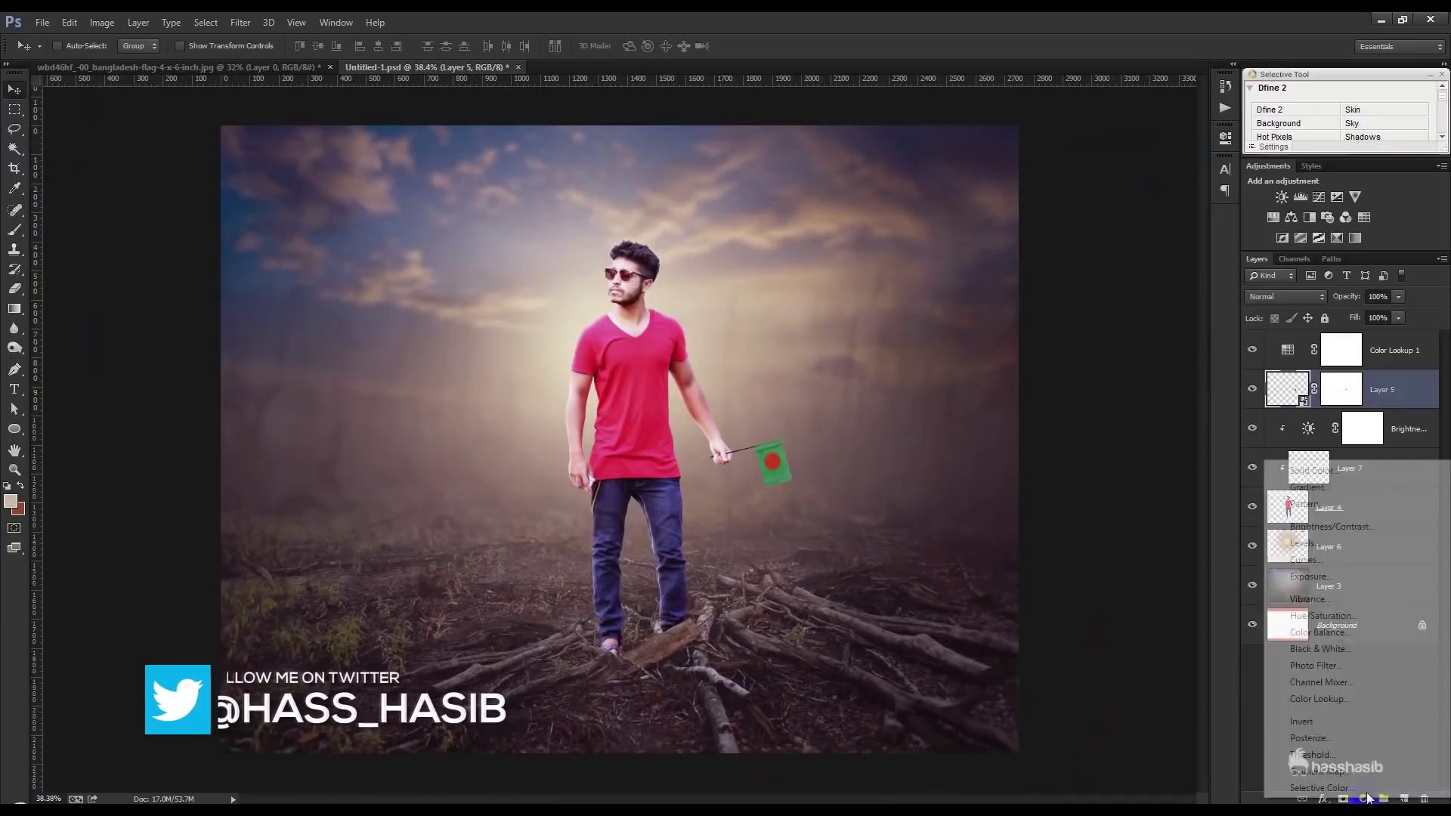
{"action": "left_click", "coordinate": [1330, 526]}
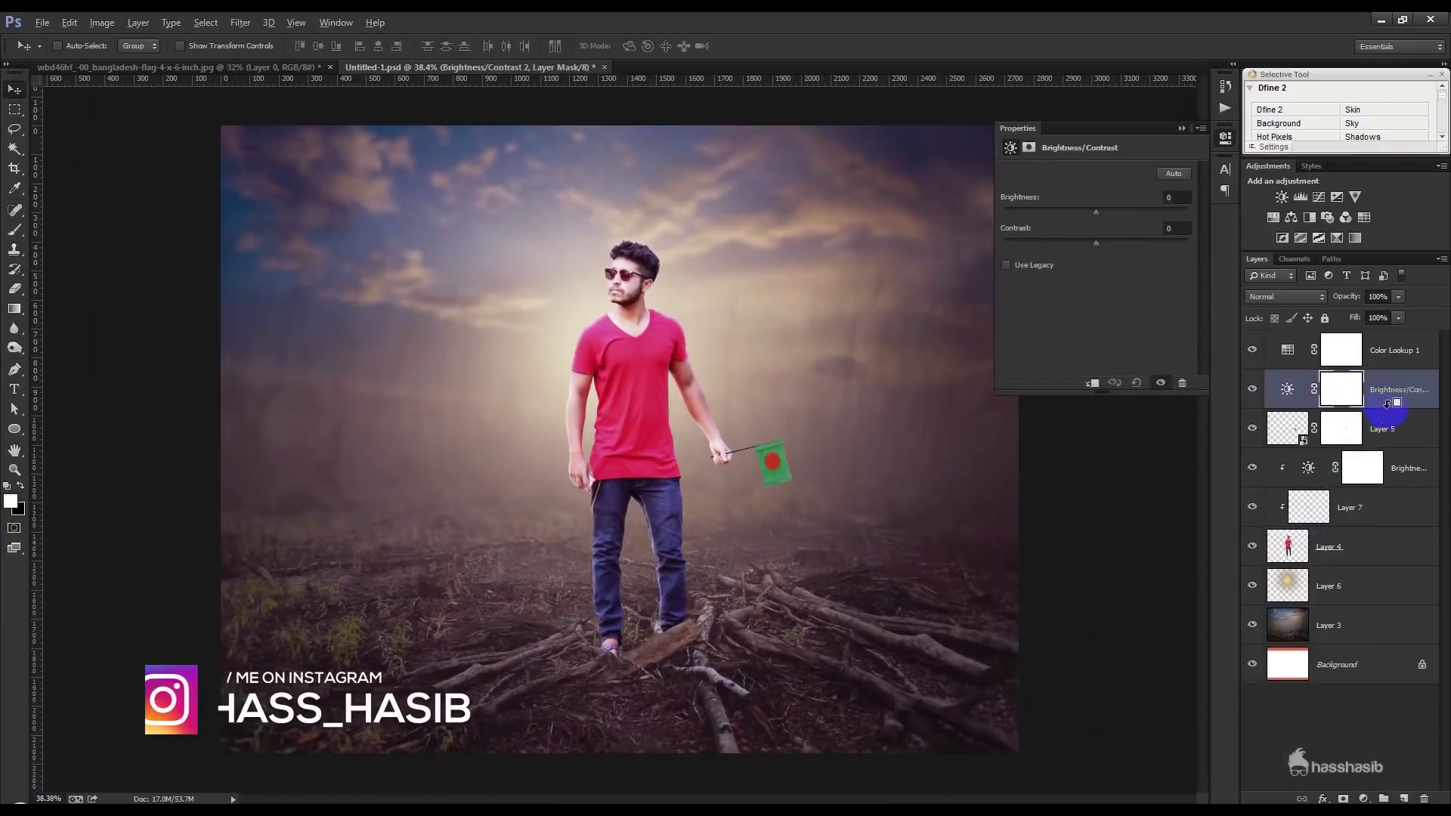
{"action": "left_click_drag", "start_coordinate": [1096, 242], "coordinate": [1154, 242]}
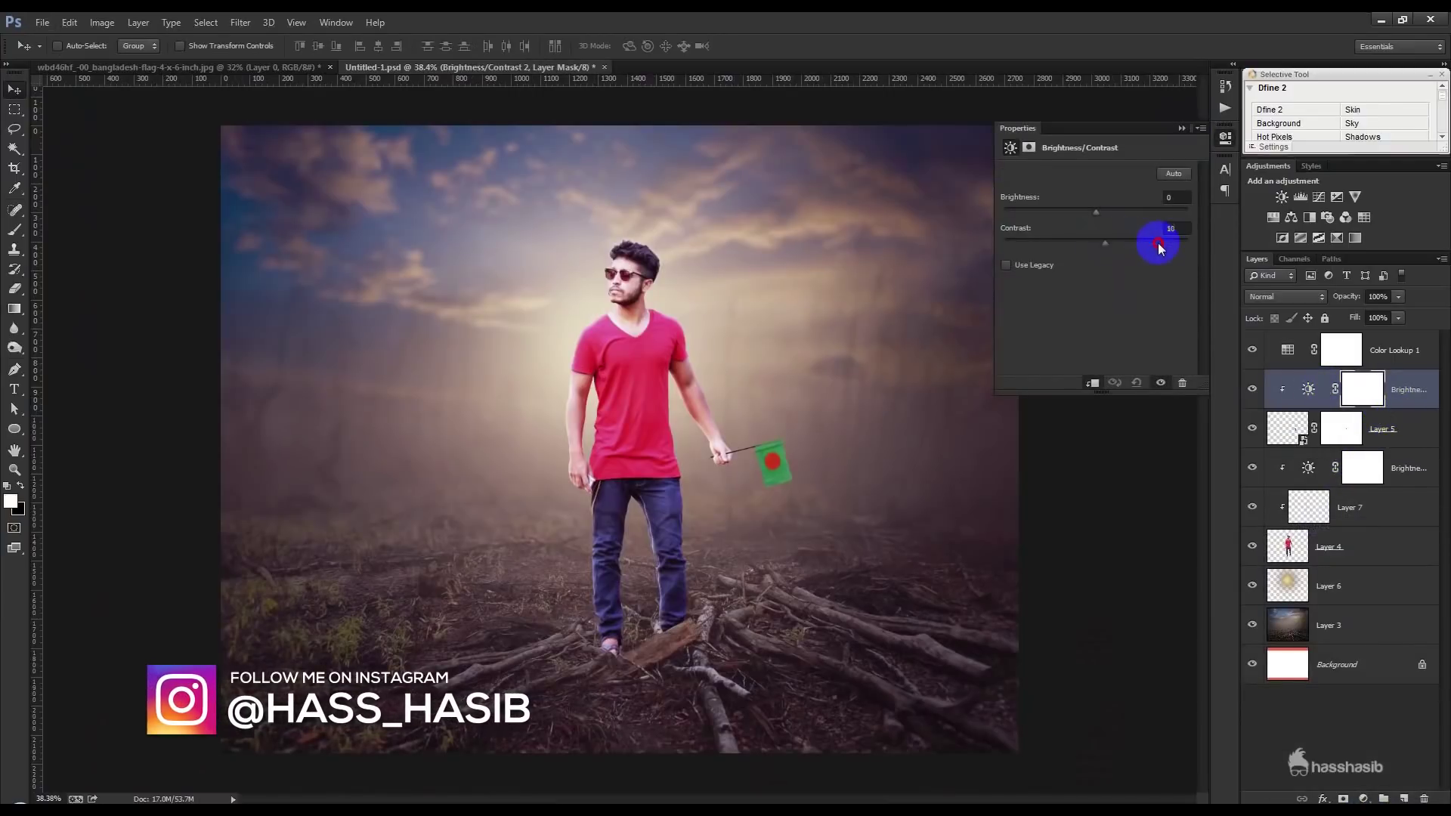
{"action": "left_click_drag", "start_coordinate": [1096, 212], "coordinate": [1112, 223]}
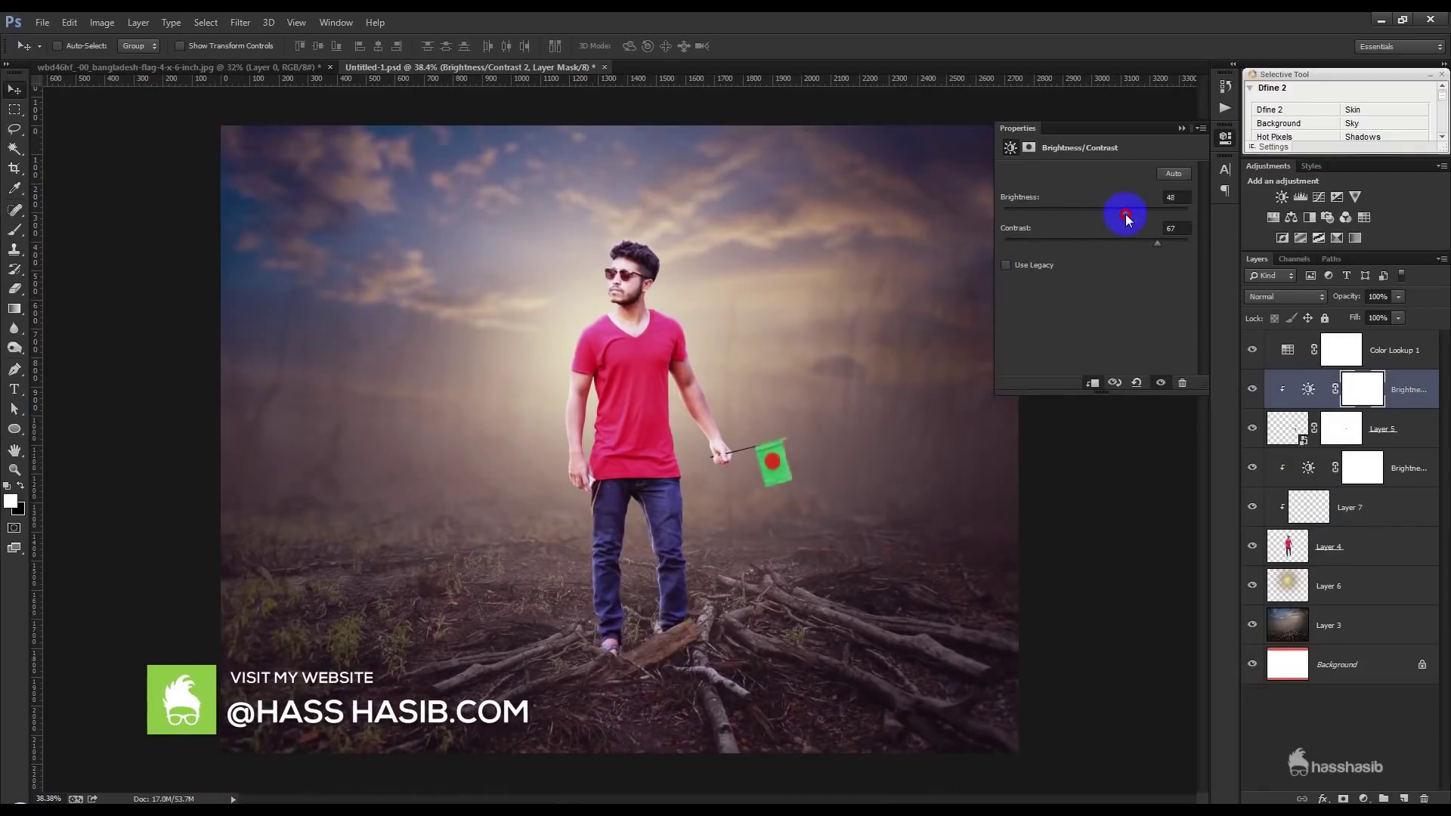
{"action": "scroll", "coordinate": [816, 491], "scroll_direction": "up", "scroll_amount": 3}
{"action": "scroll", "coordinate": [831, 492], "scroll_direction": "up", "scroll_amount": 3}
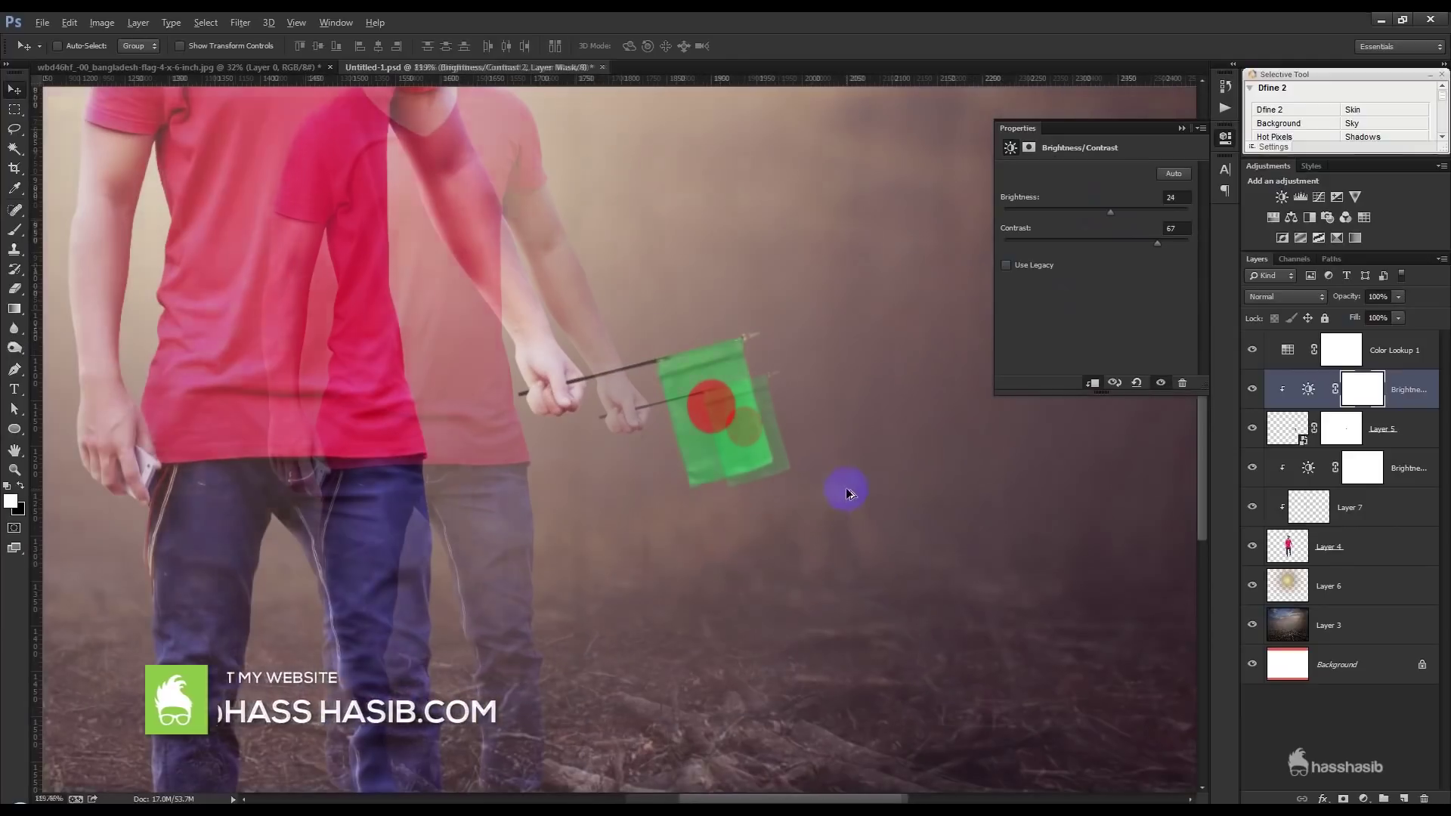
{"action": "left_click", "coordinate": [25, 233]}
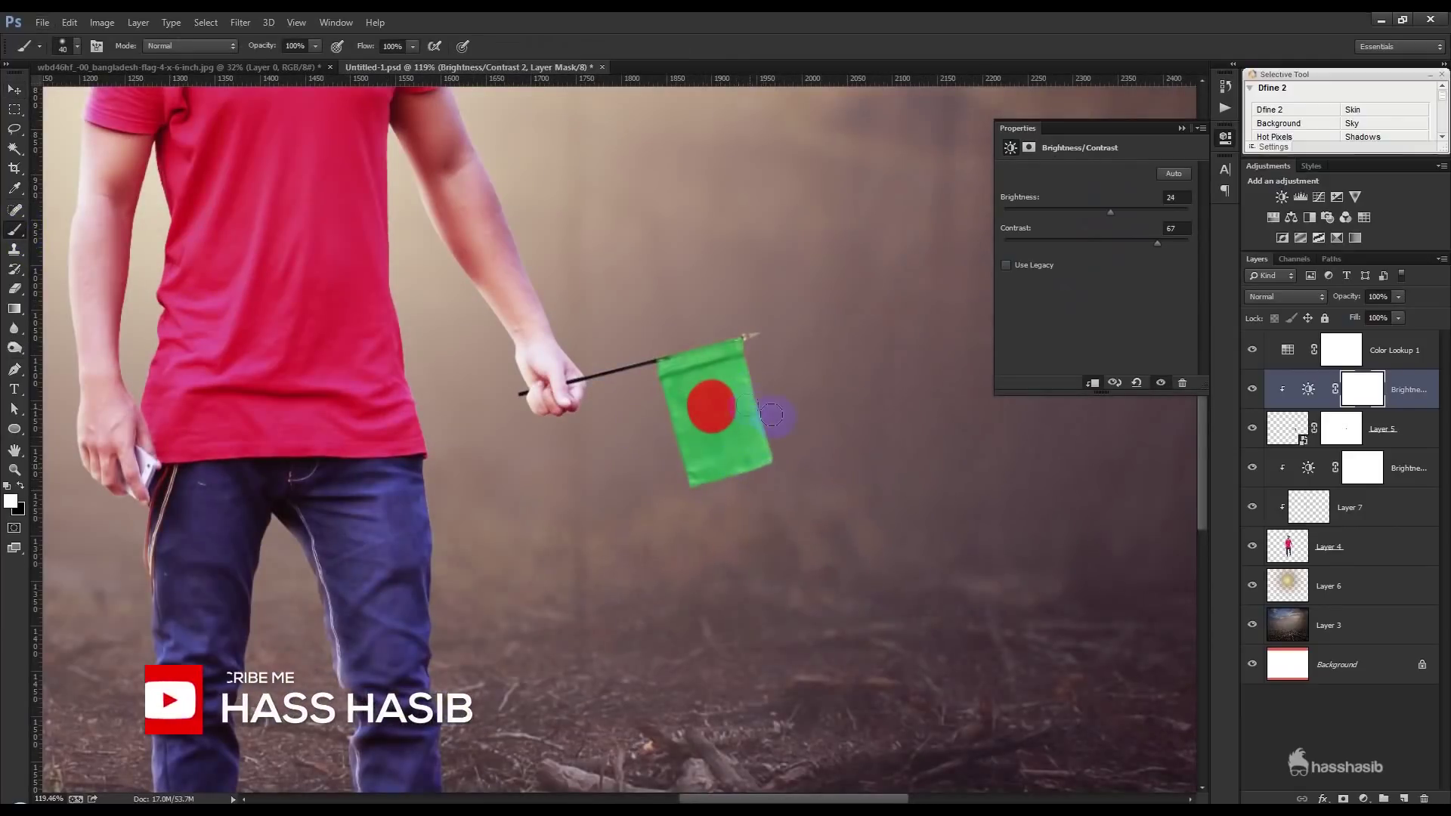
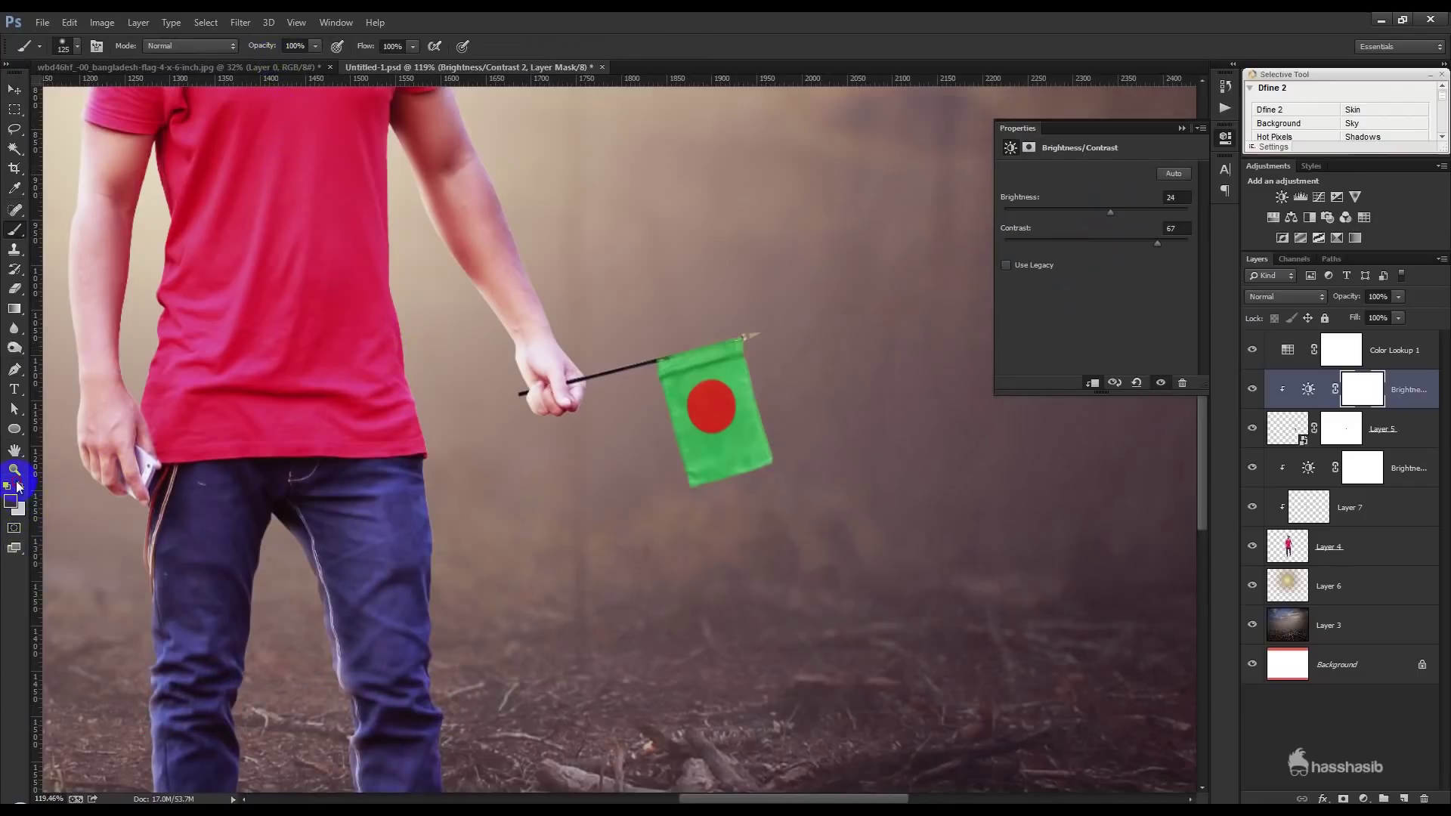
Paint the Brightness/Contrast 2 mask along the flag's edge and lower corner
{"action": "left_click_drag", "start_coordinate": [716, 348], "coordinate": [777, 479]}
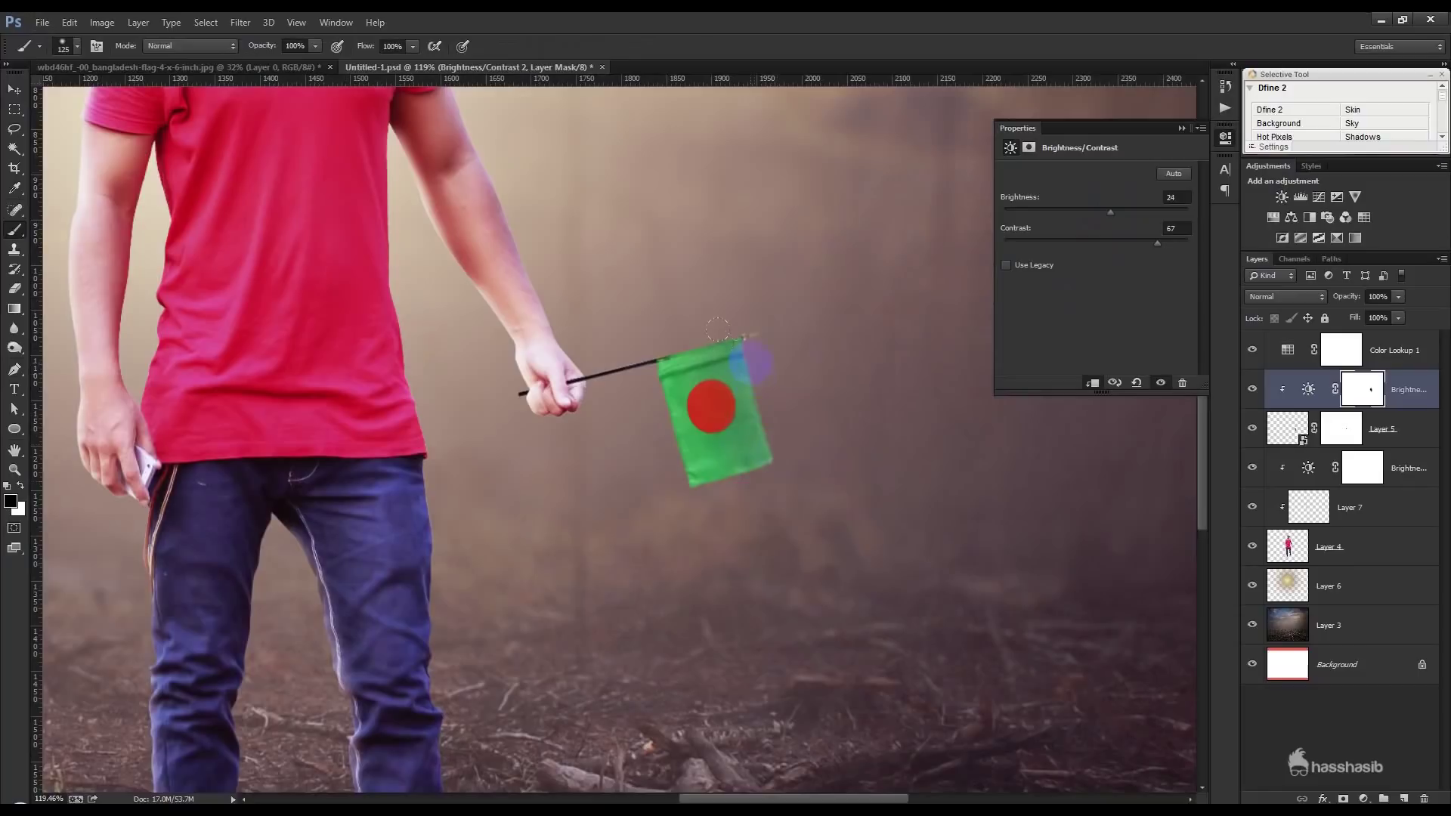
{"action": "mouse_move", "coordinate": [797, 422]}
{"action": "left_mouse_down"}
{"action": "mouse_move", "coordinate": [752, 451]}
{"action": "mouse_move", "coordinate": [798, 485]}
{"action": "left_mouse_up"}
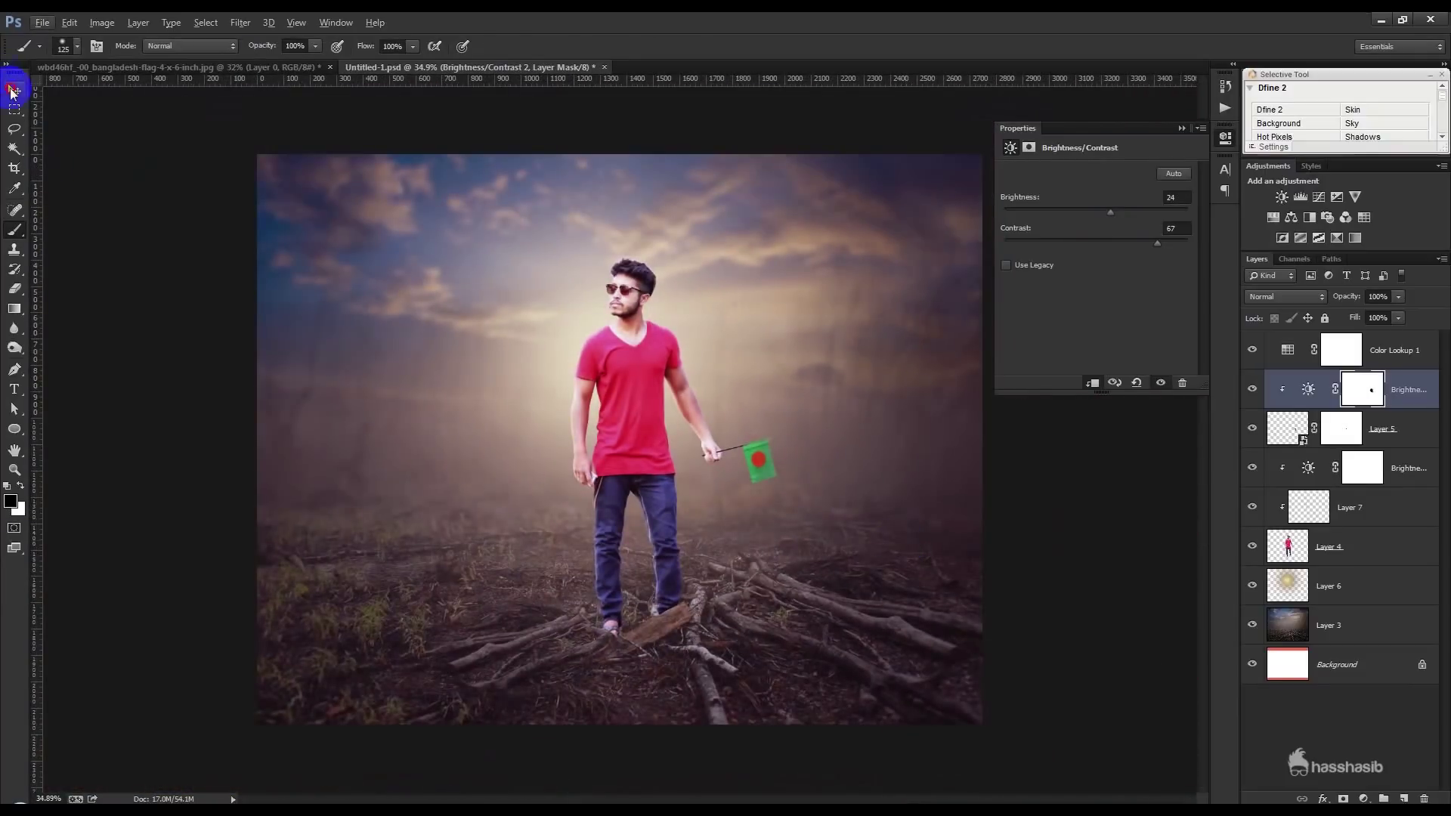
{"action": "left_click", "coordinate": [12, 92]}
Select the Color Lookup 1 layer and bring up the new adjustment layer list
{"action": "left_click", "coordinate": [1181, 129]}
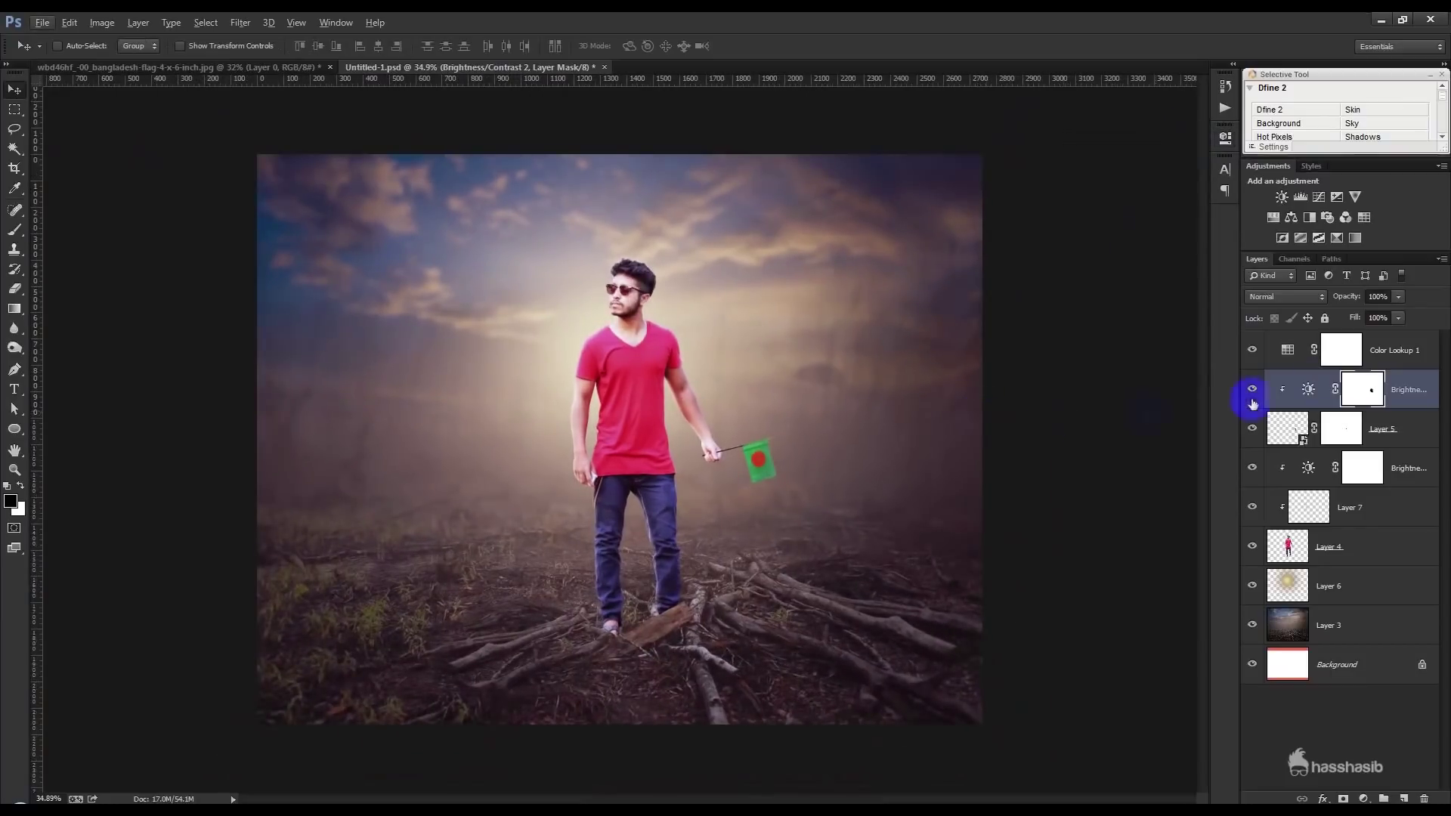
{"action": "left_click", "coordinate": [1389, 349]}
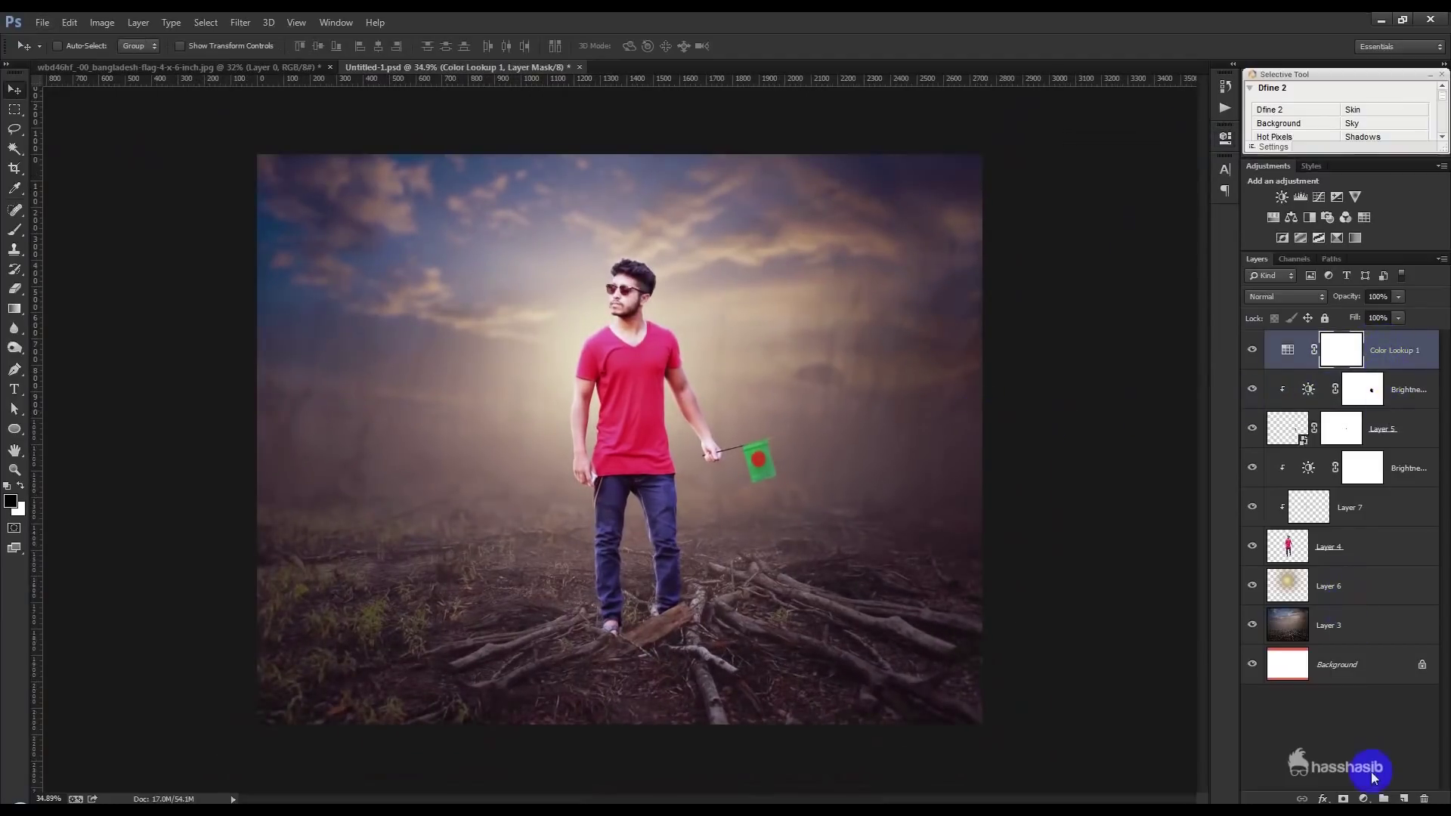
{"action": "left_click", "coordinate": [1363, 799]}
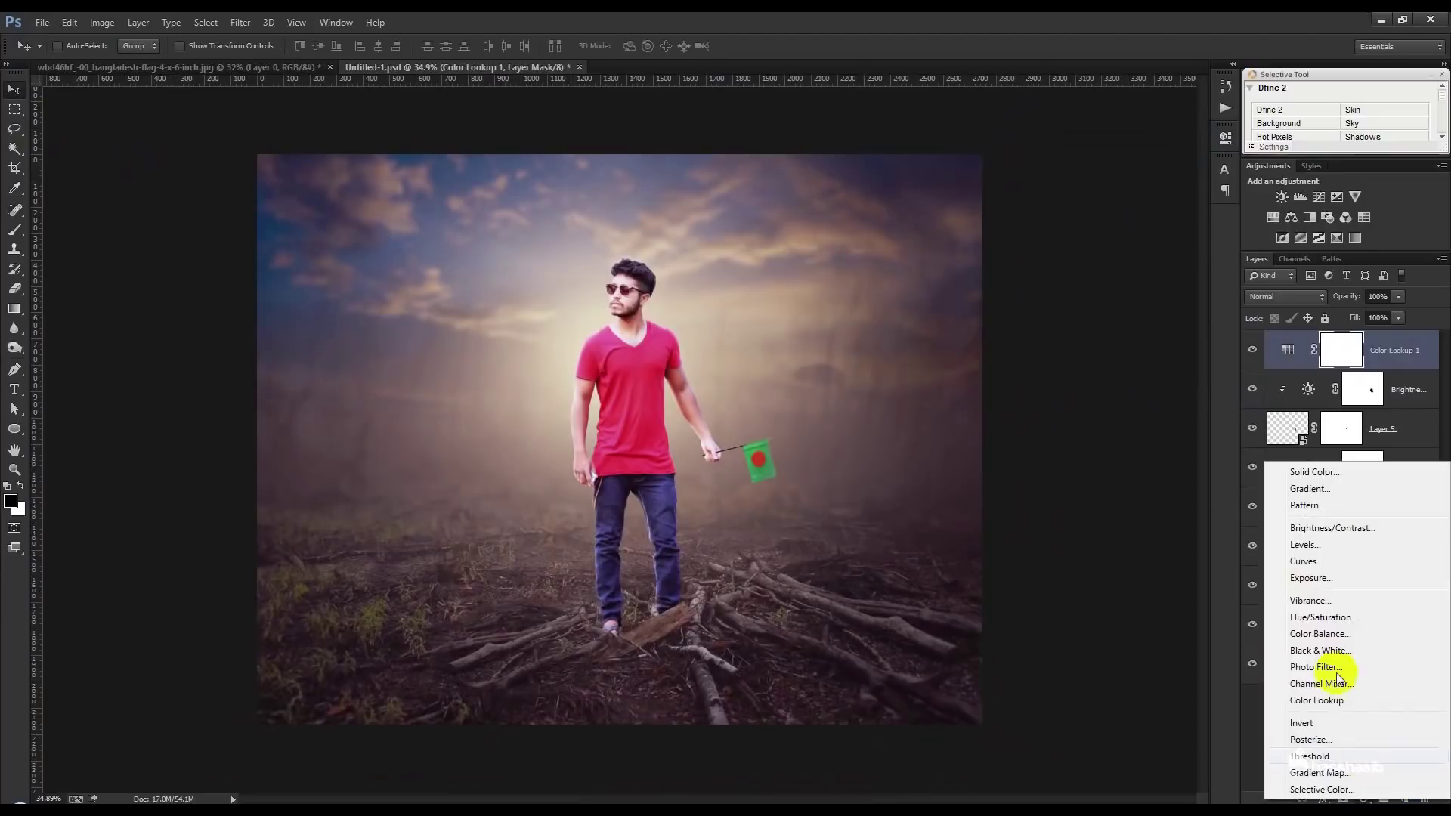
Add a Curves layer with the Blue highlights pulled down and Blue shadows lifted
{"action": "left_click", "coordinate": [1307, 561]}
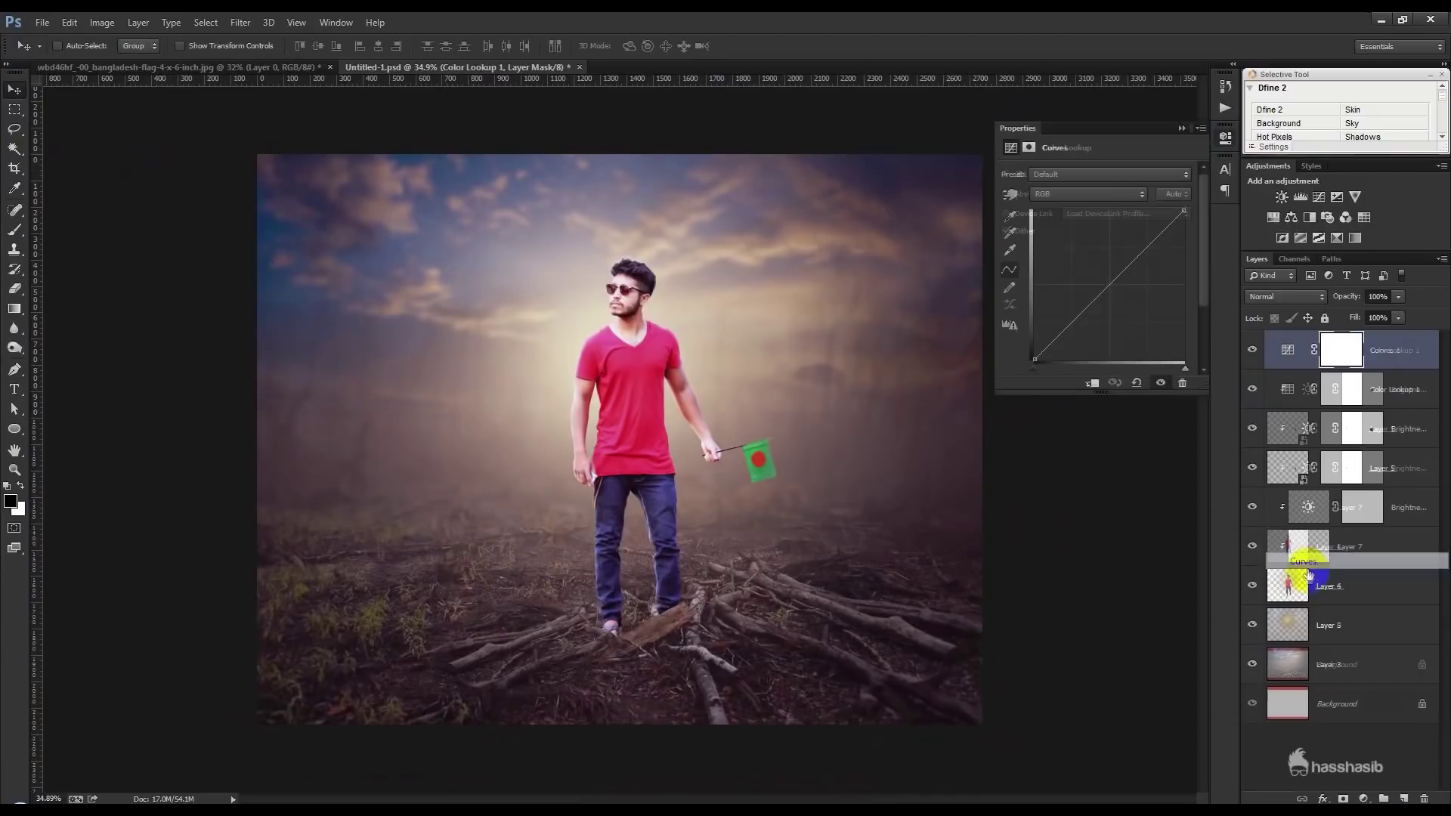
{"action": "left_click", "coordinate": [1124, 195]}
{"action": "left_click", "coordinate": [1112, 246]}
{"action": "left_click_drag", "start_coordinate": [1184, 211], "coordinate": [1182, 231]}
{"action": "mouse_move", "coordinate": [1032, 361]}
{"action": "left_mouse_down"}
{"action": "mouse_move", "coordinate": [1055, 328]}
{"action": "mouse_move", "coordinate": [1069, 343]}
{"action": "mouse_move", "coordinate": [1053, 337]}
{"action": "mouse_move", "coordinate": [1051, 360]}
{"action": "mouse_move", "coordinate": [1056, 339]}
{"action": "mouse_move", "coordinate": [1048, 358]}
{"action": "mouse_move", "coordinate": [1033, 330]}
{"action": "mouse_move", "coordinate": [1054, 349]}
{"action": "left_mouse_up"}
{"action": "left_click", "coordinate": [1049, 356]}
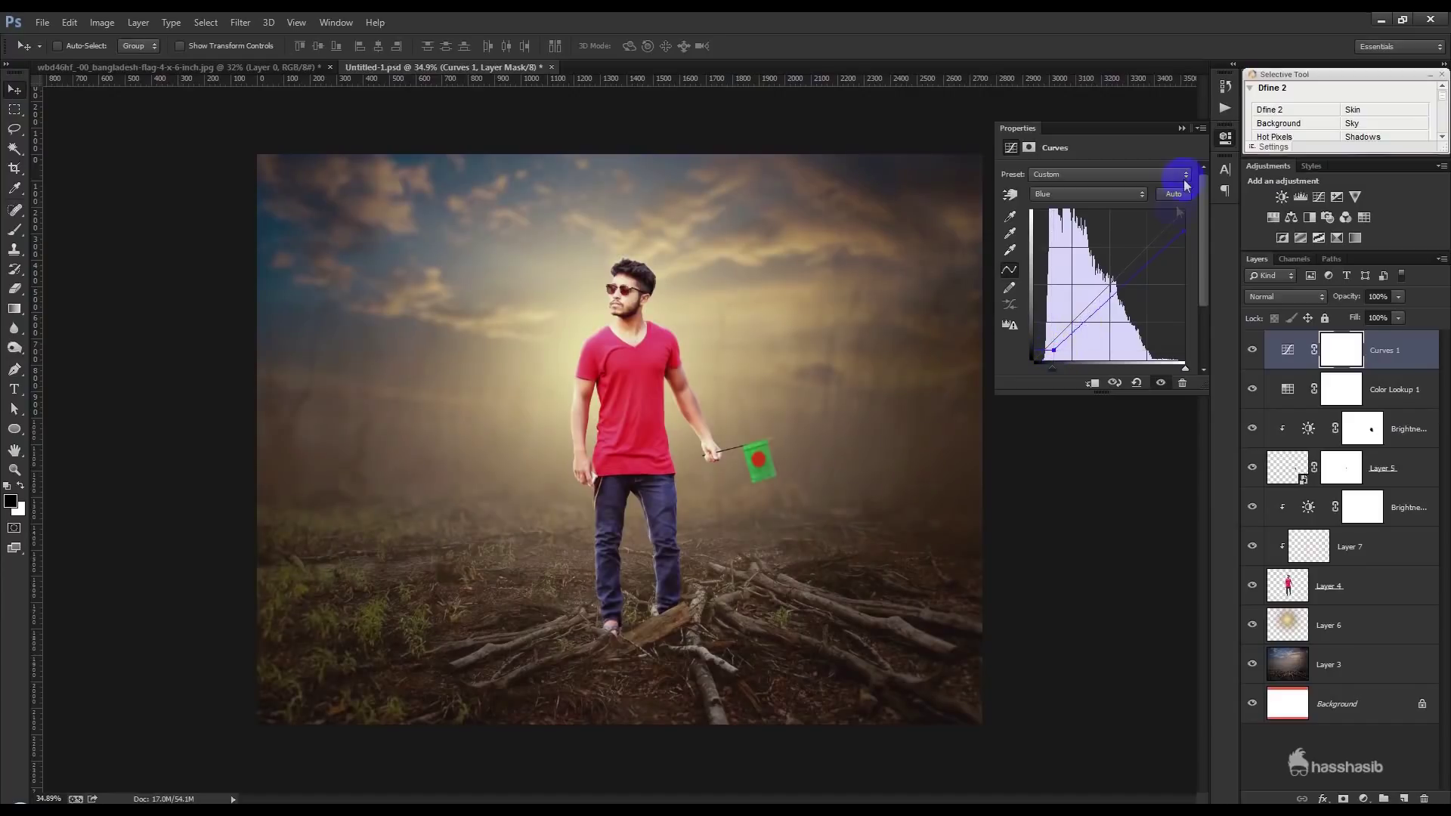
{"action": "left_click", "coordinate": [1181, 128]}
{"action": "scroll", "coordinate": [593, 382], "scroll_direction": "up", "scroll_amount": 2}
{"action": "scroll", "coordinate": [643, 136], "scroll_direction": "up", "scroll_amount": 3}
{"action": "scroll", "coordinate": [639, 211], "scroll_direction": "up", "scroll_amount": 3}
{"action": "scroll", "coordinate": [637, 286], "scroll_direction": "up", "scroll_amount": 3}
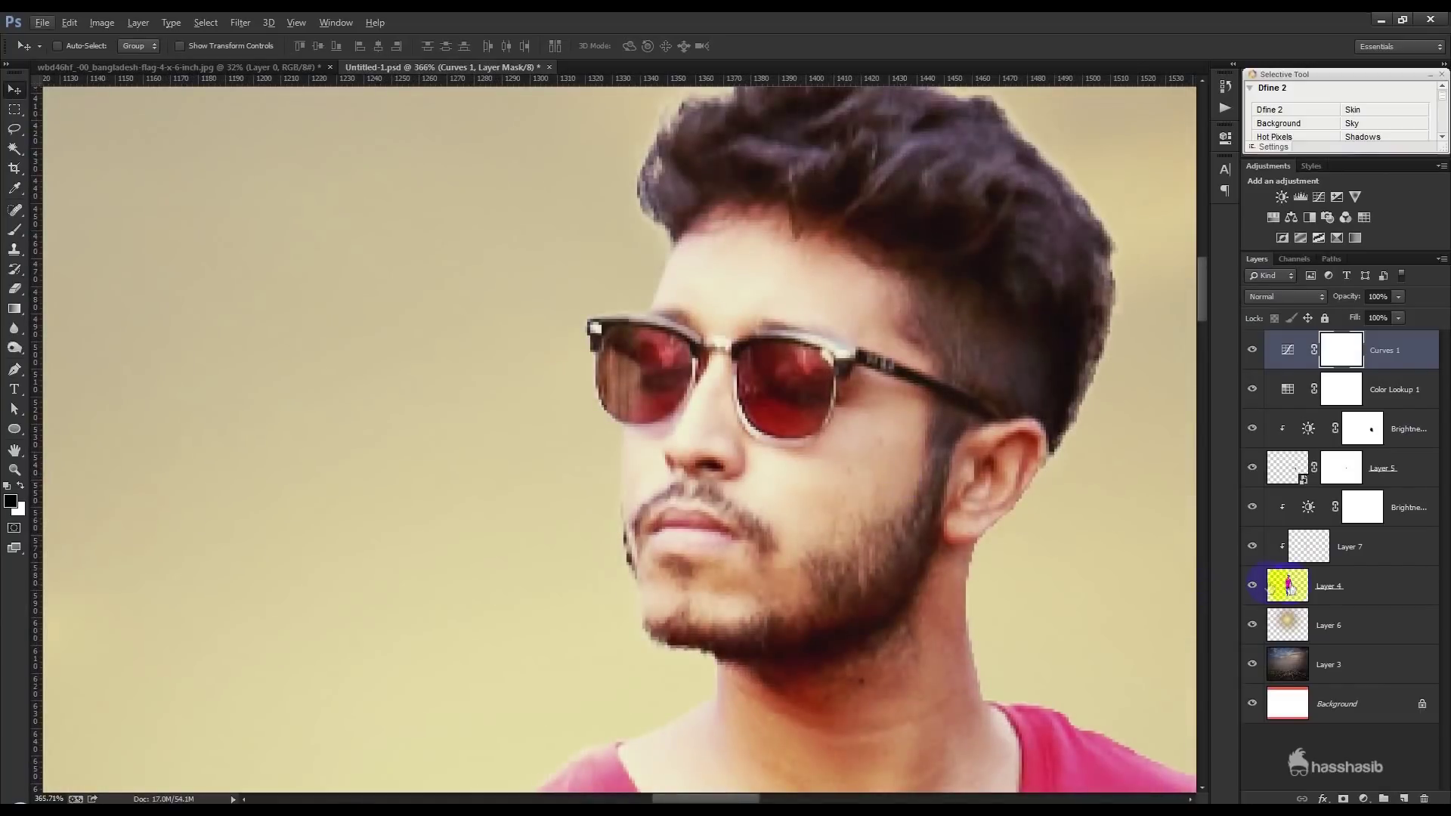
On Layer 4, erase stray pixels beside the man's chin with a soft round eraser
{"action": "left_click", "coordinate": [1286, 585]}
{"action": "scroll", "coordinate": [639, 555], "scroll_direction": "up", "scroll_amount": 1}
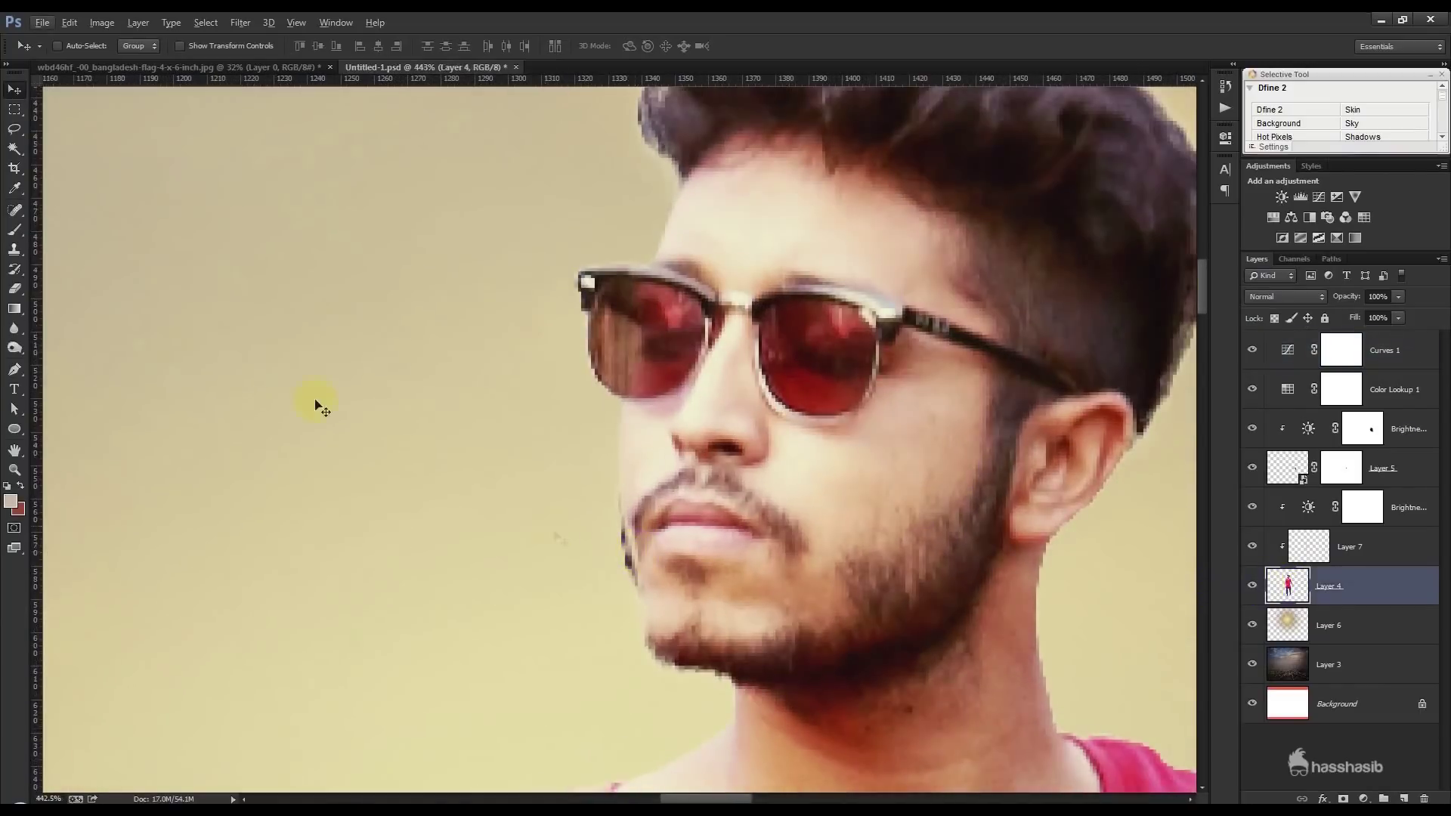
{"action": "left_click", "coordinate": [14, 288]}
{"action": "right_click", "coordinate": [447, 454]}
{"action": "left_click", "coordinate": [565, 558]}
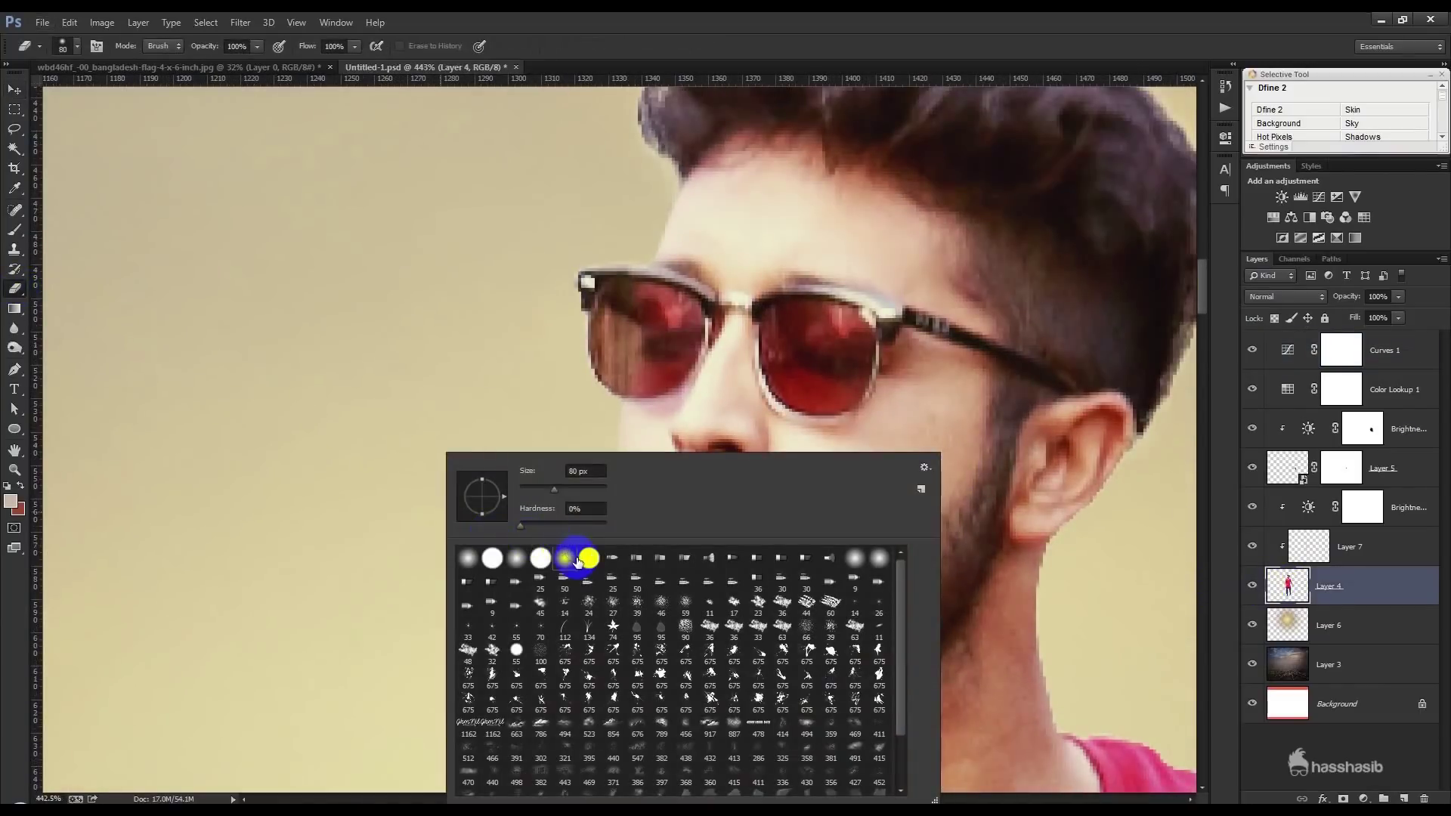
{"action": "left_click", "coordinate": [589, 557]}
{"action": "key", "text": "Return"}
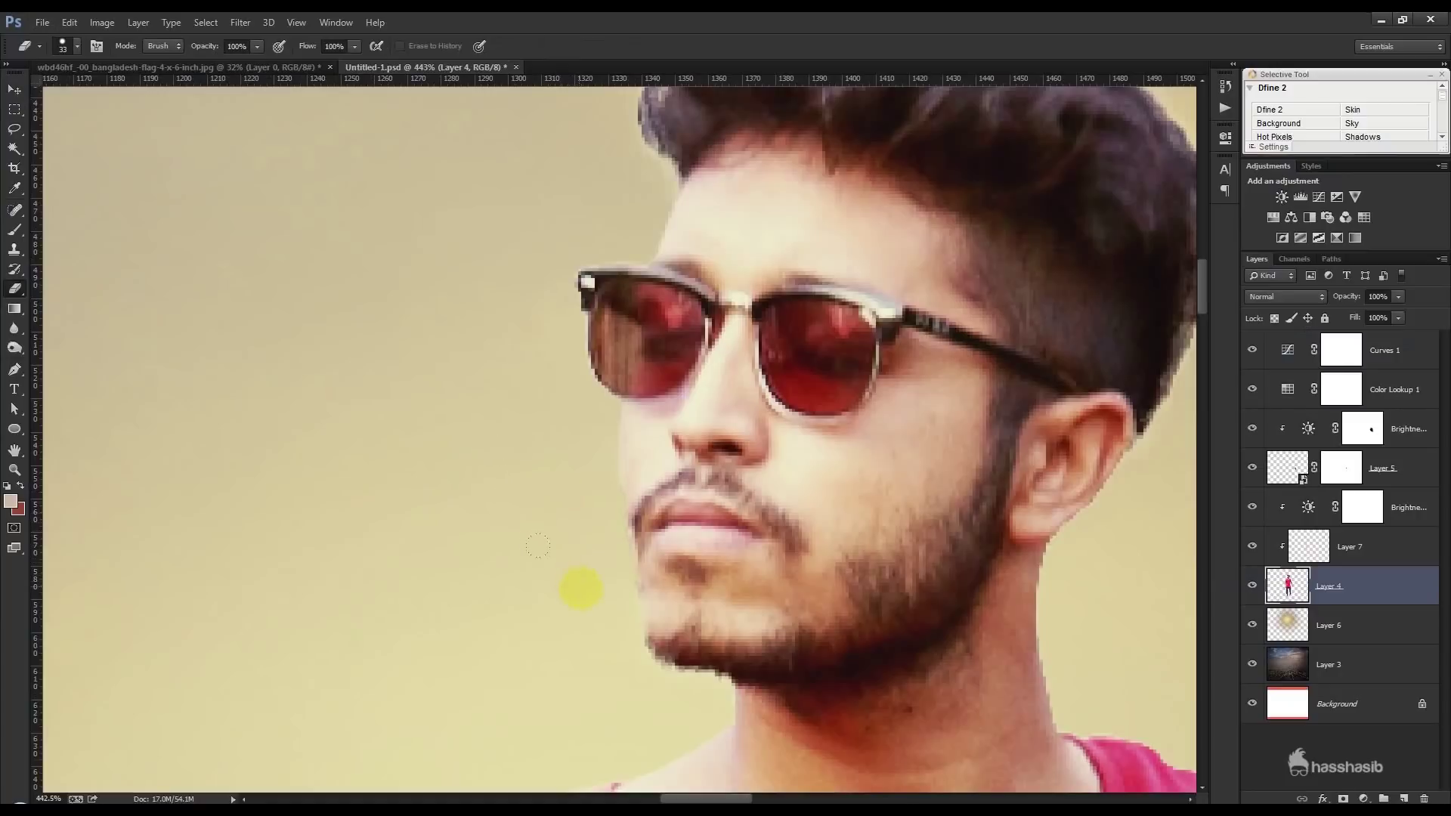
Spot-heal the small blemishes on the man's neck with a smaller brush
{"action": "left_click", "coordinate": [14, 210]}
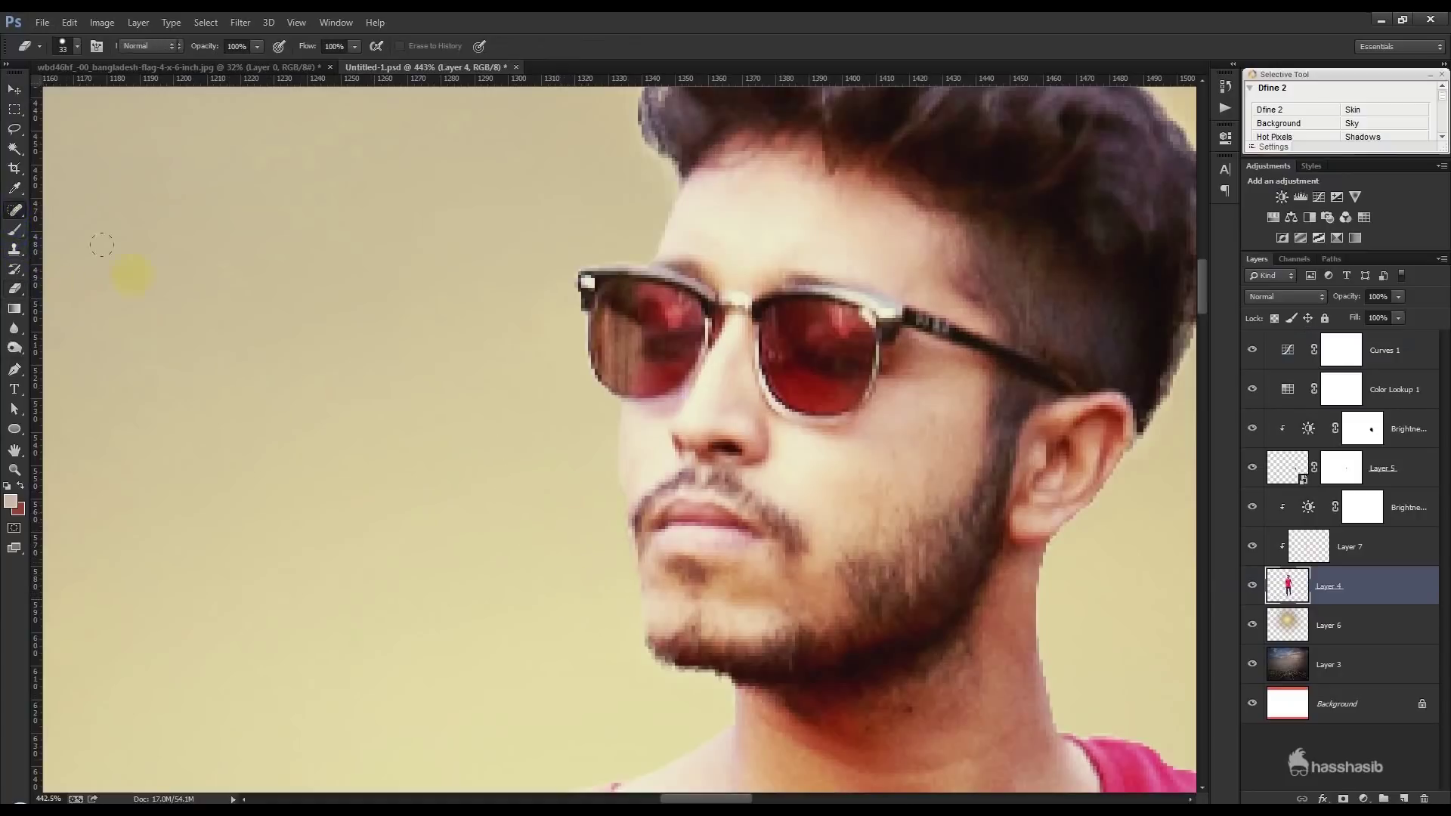
{"action": "scroll", "coordinate": [914, 593], "scroll_direction": "down", "scroll_amount": 3}
{"action": "scroll", "coordinate": [914, 593], "scroll_direction": "down", "scroll_amount": 1}
{"action": "key", "text": "bracketleft"}
{"action": "key", "text": "bracketleft"}
{"action": "key", "text": "bracketleft"}
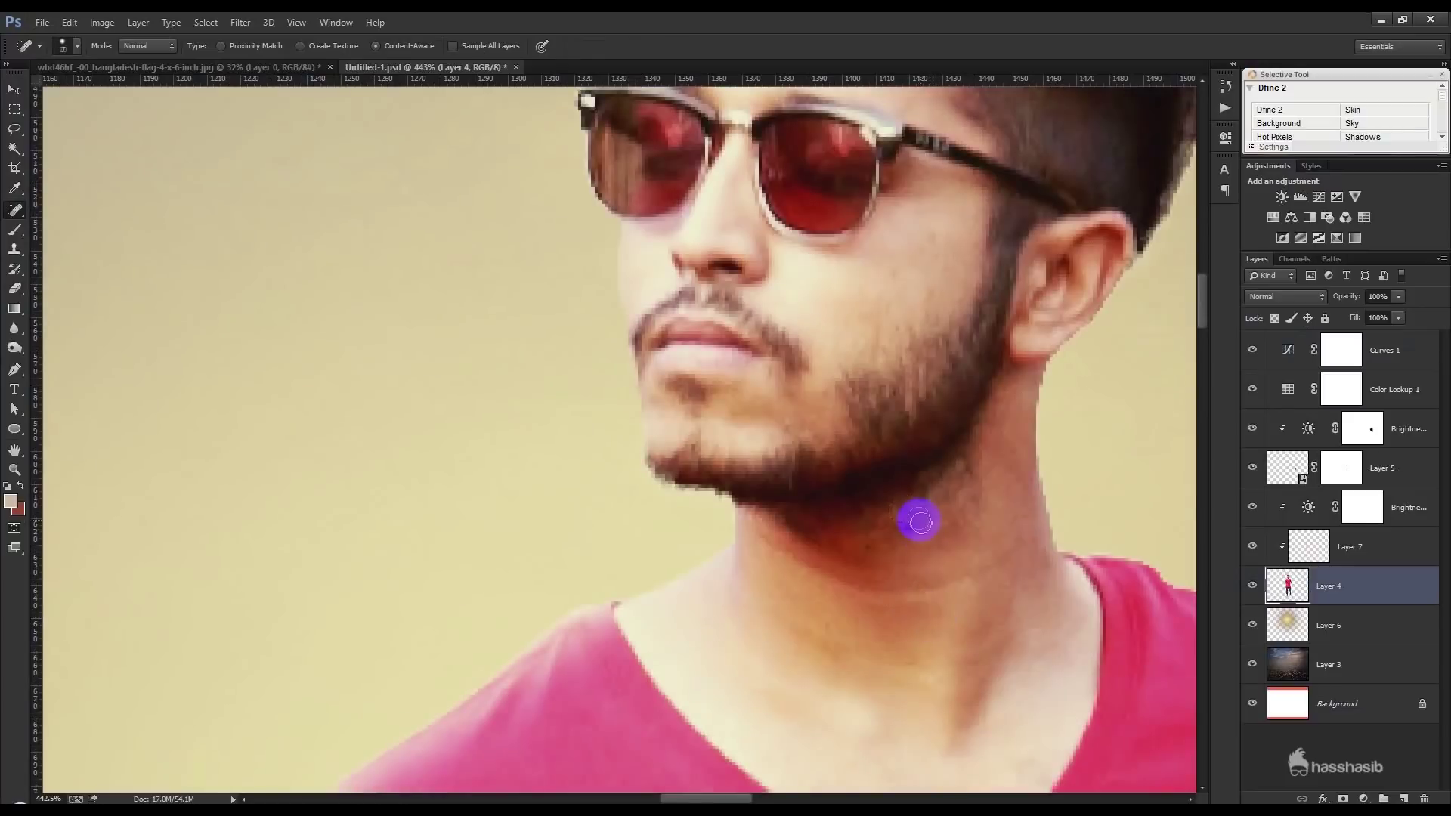
{"action": "left_click_drag", "start_coordinate": [901, 529], "coordinate": [869, 544]}
{"action": "scroll", "coordinate": [906, 395], "scroll_direction": "up", "scroll_amount": 1}
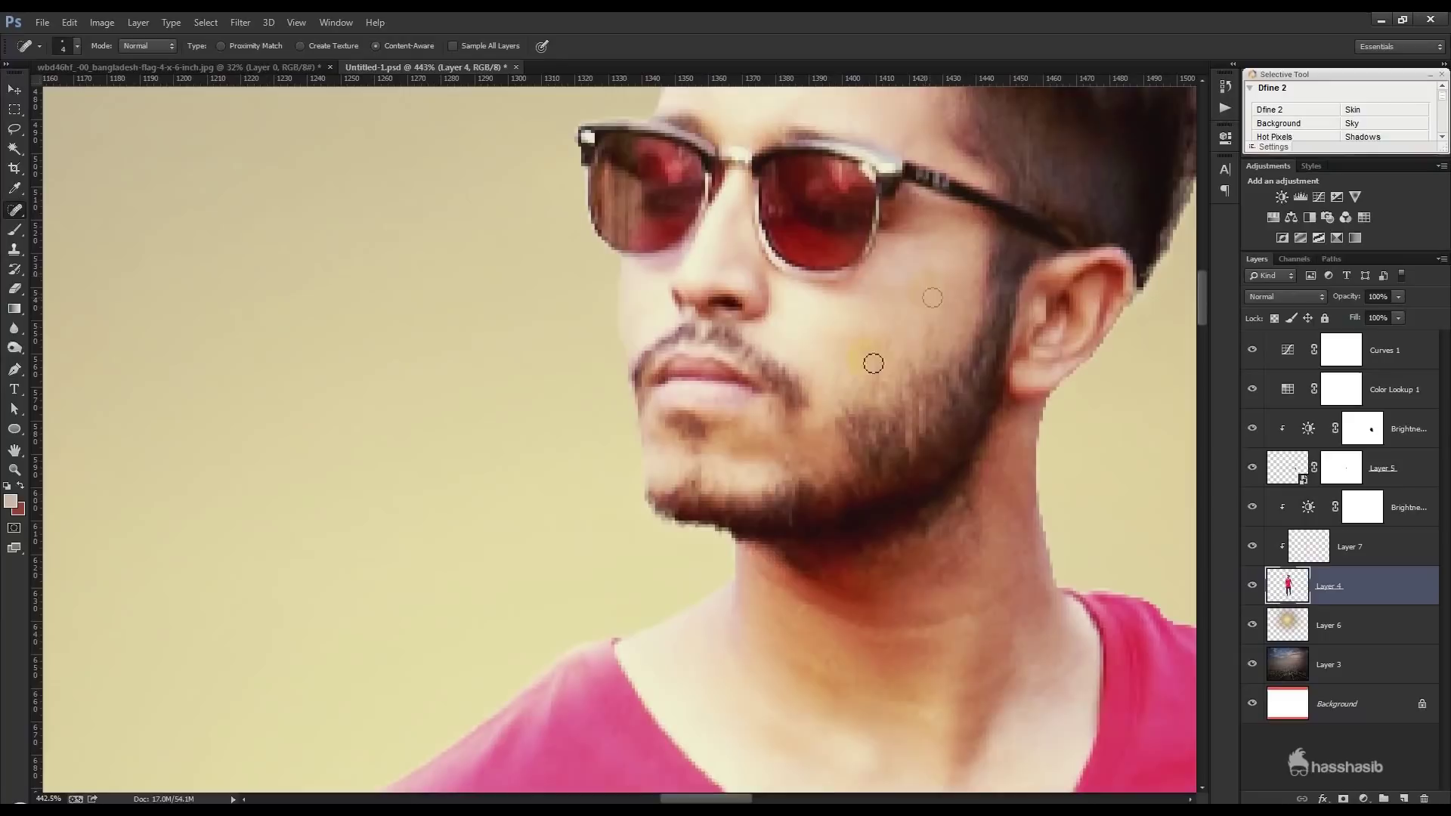
{"action": "scroll", "coordinate": [791, 452], "scroll_direction": "up", "scroll_amount": 2}
{"action": "scroll", "coordinate": [787, 412], "scroll_direction": "up", "scroll_amount": 1}
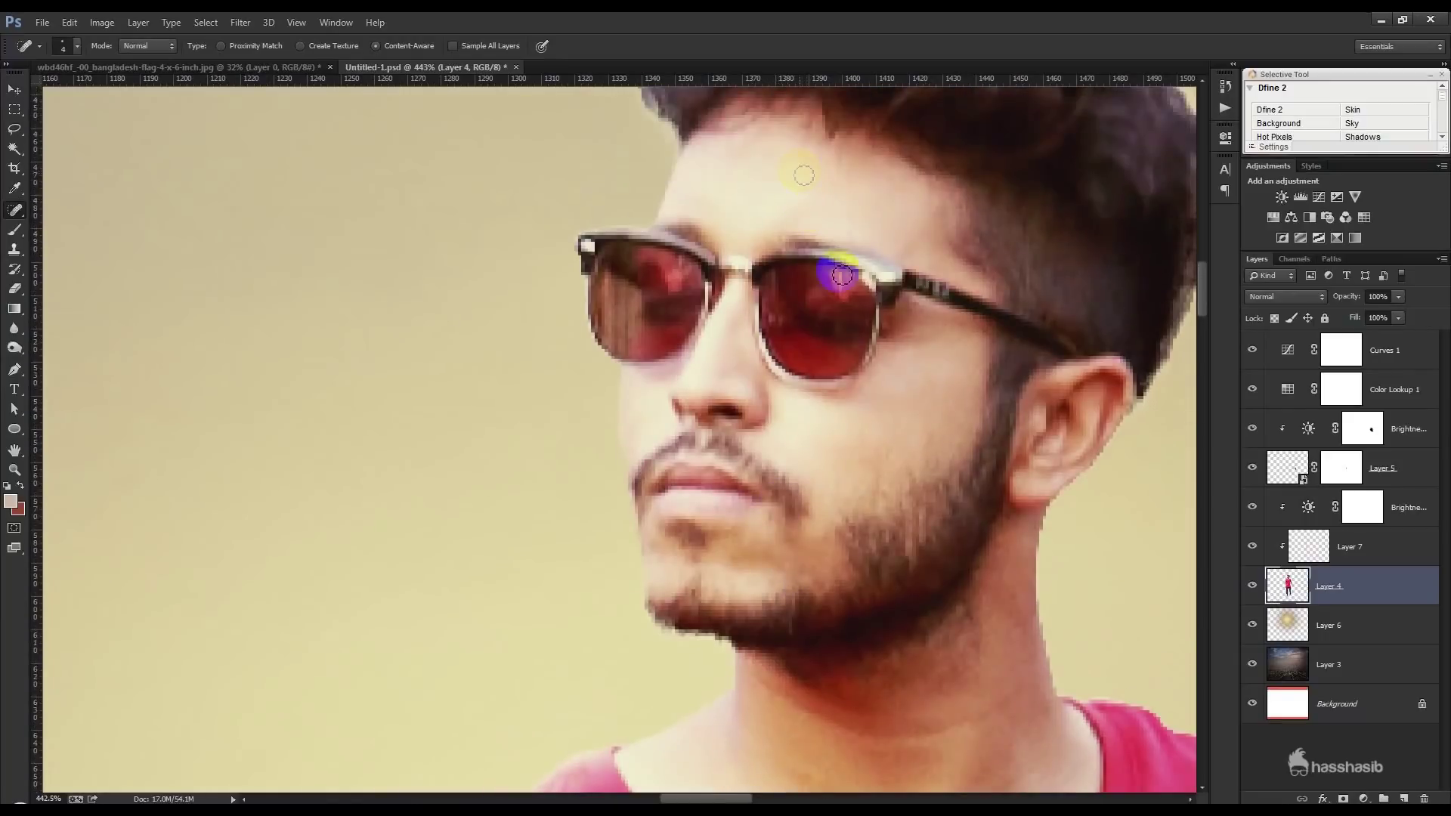
{"action": "left_click", "coordinate": [14, 368]}
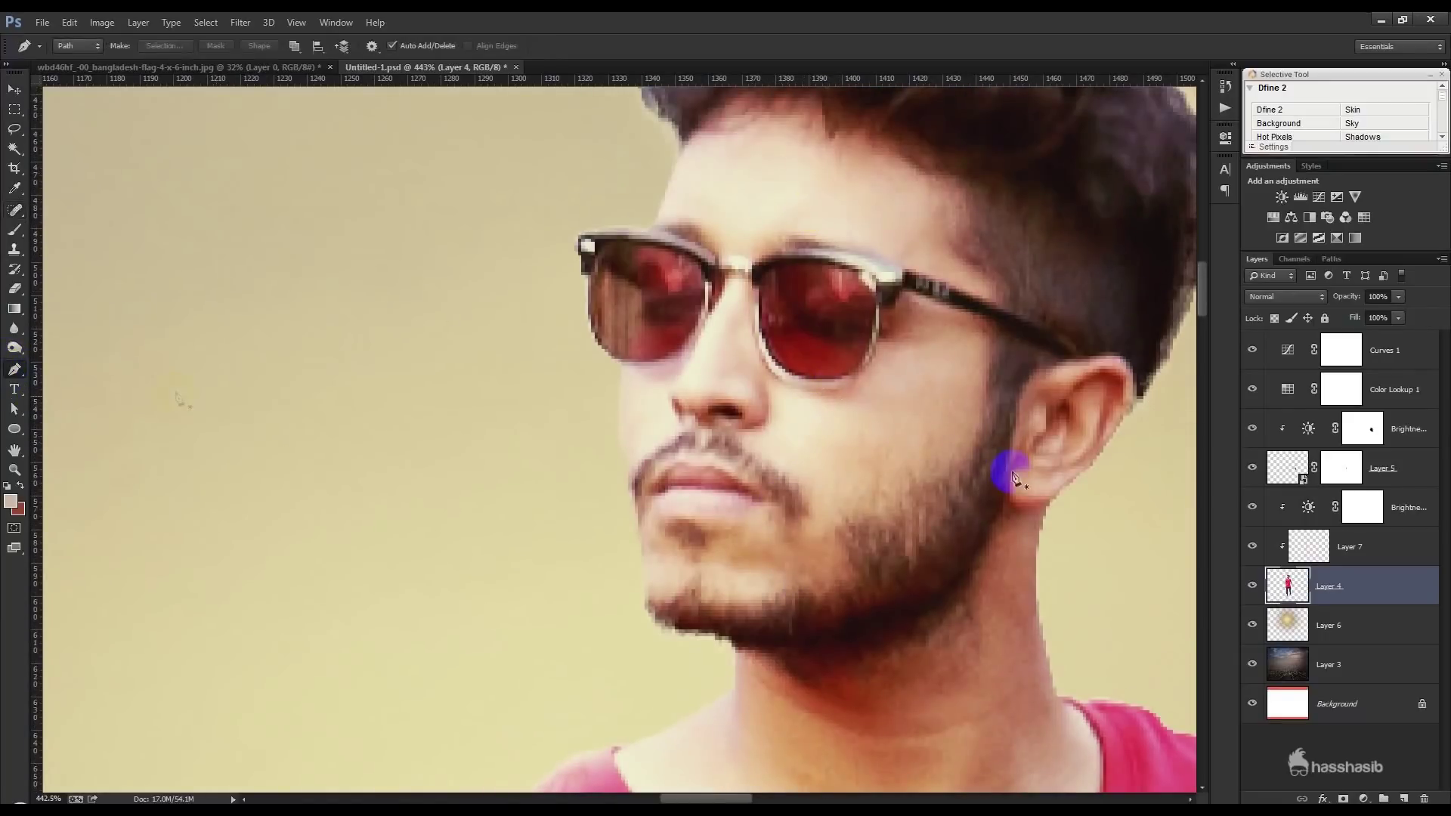
{"action": "left_click", "coordinate": [1406, 502]}
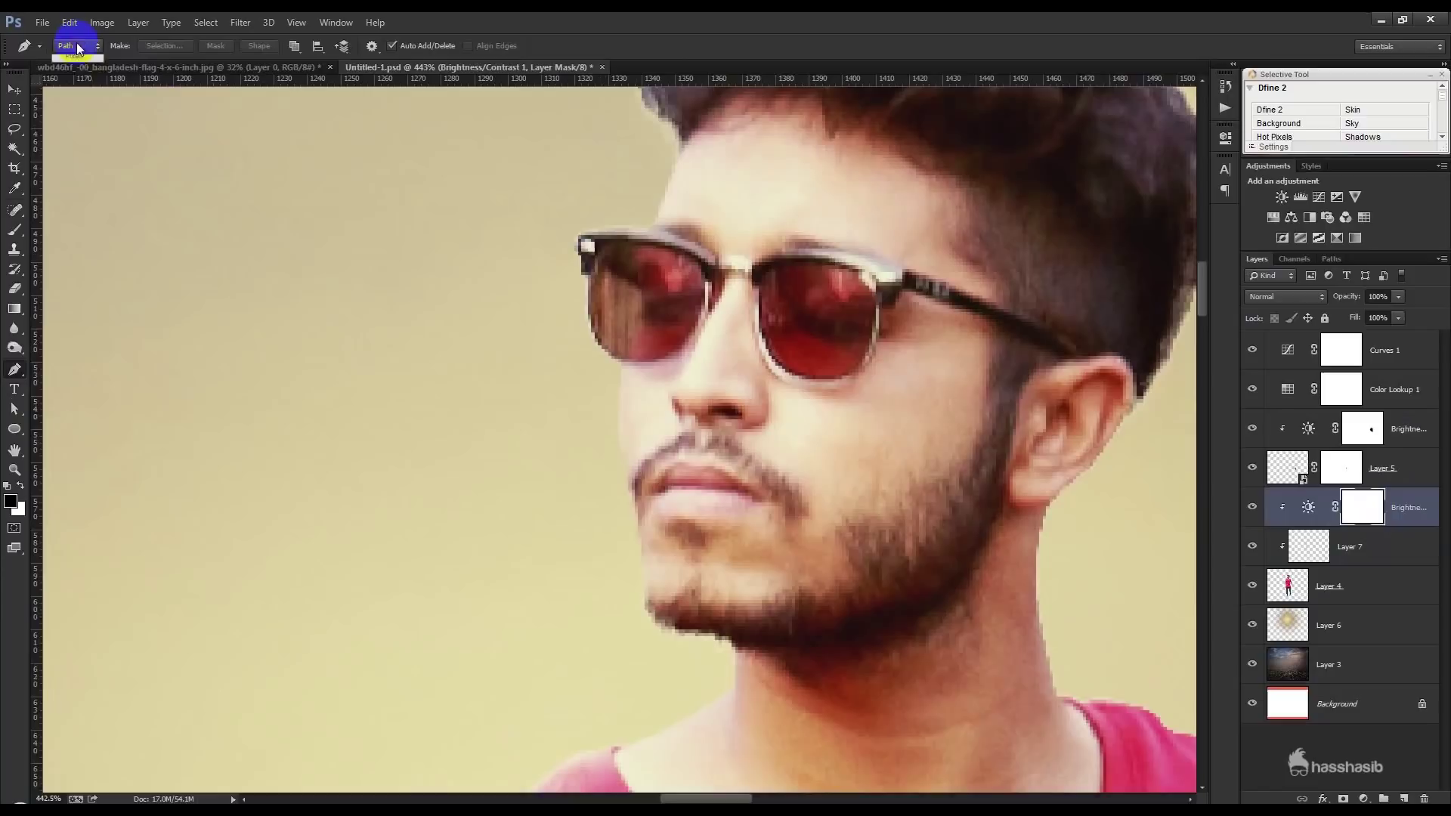
Trace the left sunglass lens as a solid black pen shape (Shape 1)
{"action": "left_click", "coordinate": [79, 62]}
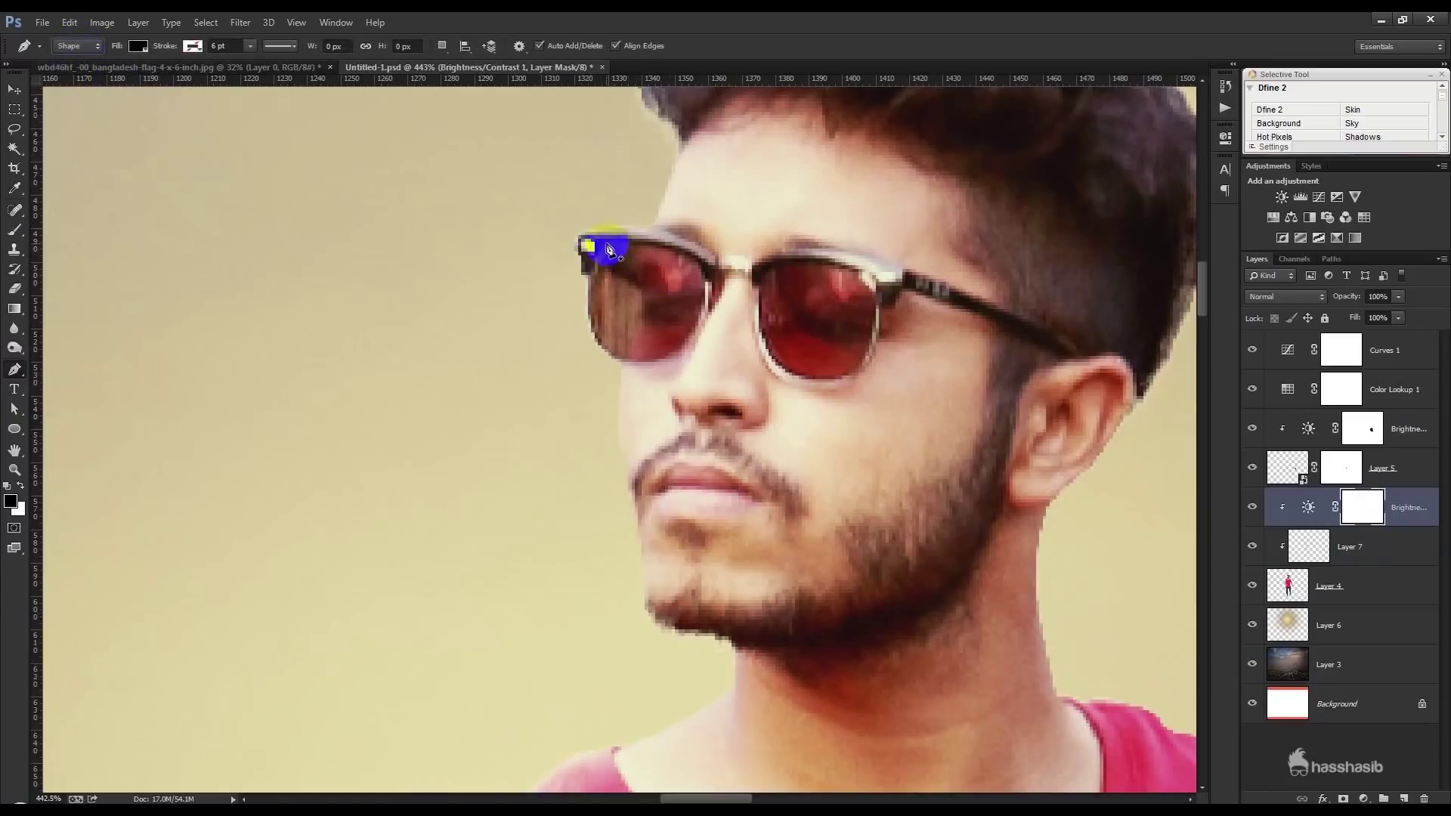
{"action": "left_click", "coordinate": [593, 286]}
{"action": "left_click_drag", "start_coordinate": [593, 303], "coordinate": [591, 308]}
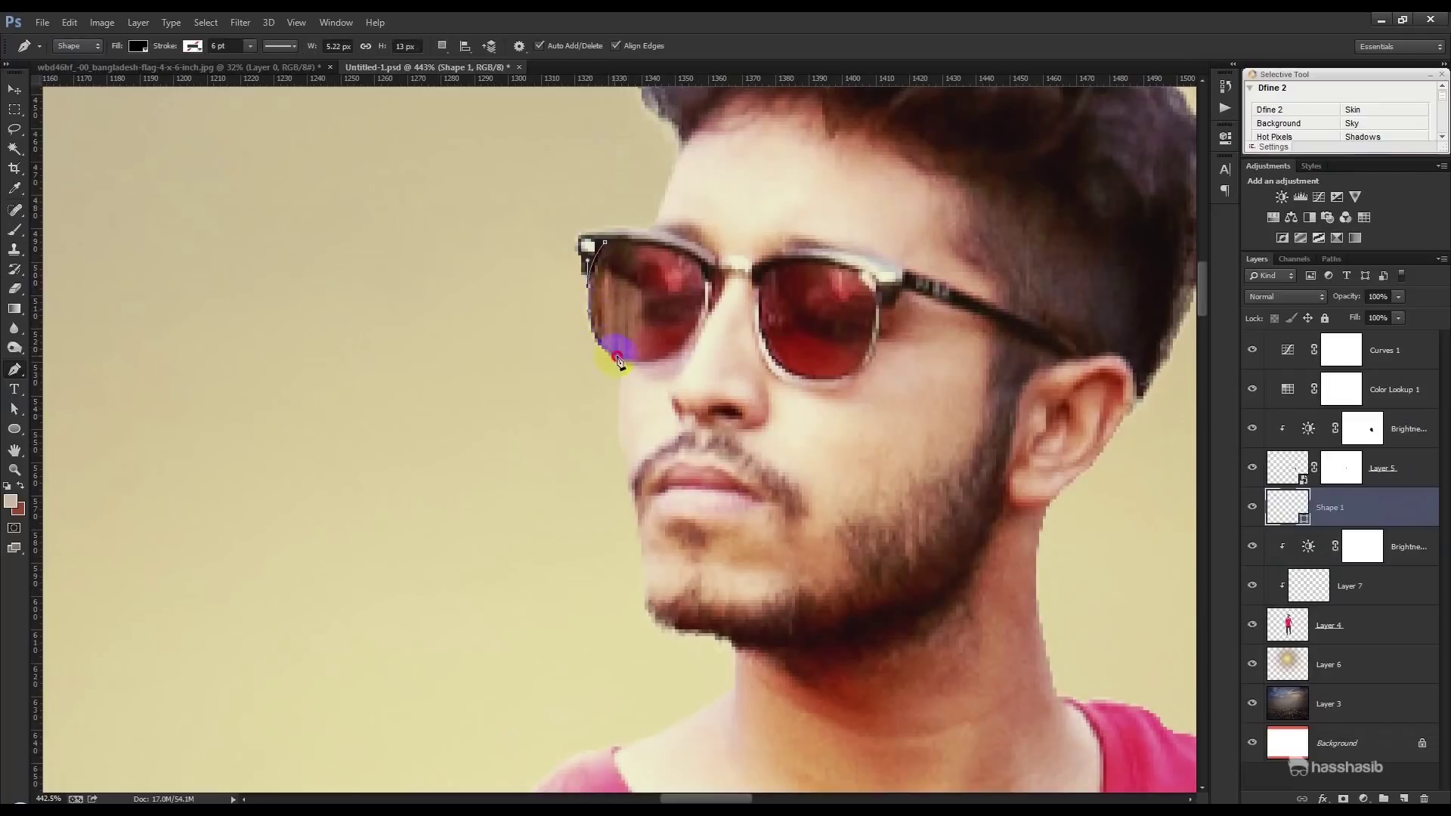
{"action": "left_click", "coordinate": [640, 367]}
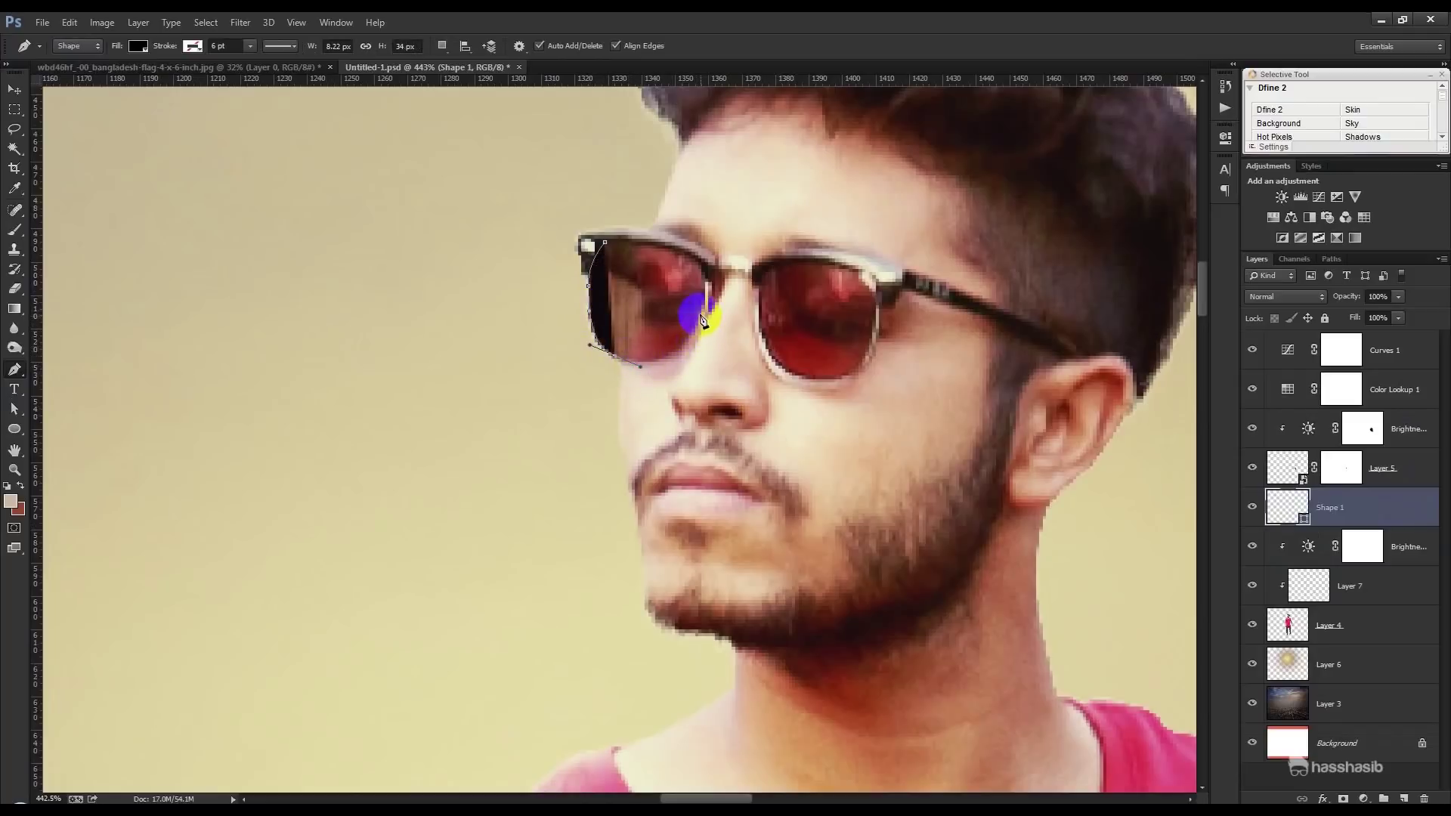
{"action": "left_click", "coordinate": [687, 361]}
{"action": "left_click", "coordinate": [711, 262]}
{"action": "mouse_move", "coordinate": [710, 266]}
{"action": "left_mouse_down"}
{"action": "mouse_move", "coordinate": [705, 313]}
{"action": "mouse_move", "coordinate": [702, 270]}
{"action": "left_mouse_up"}
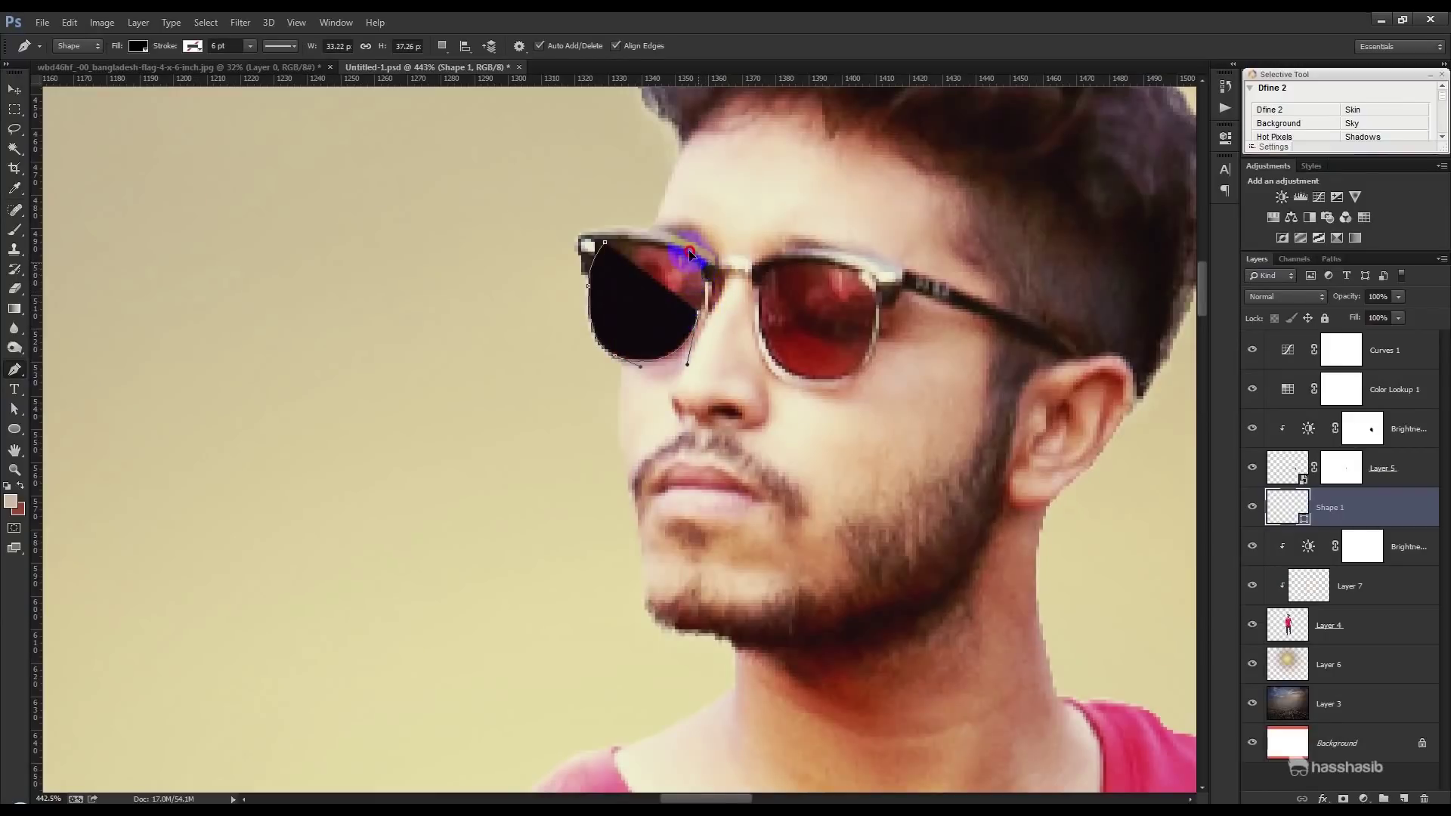
{"action": "left_click", "coordinate": [606, 244]}
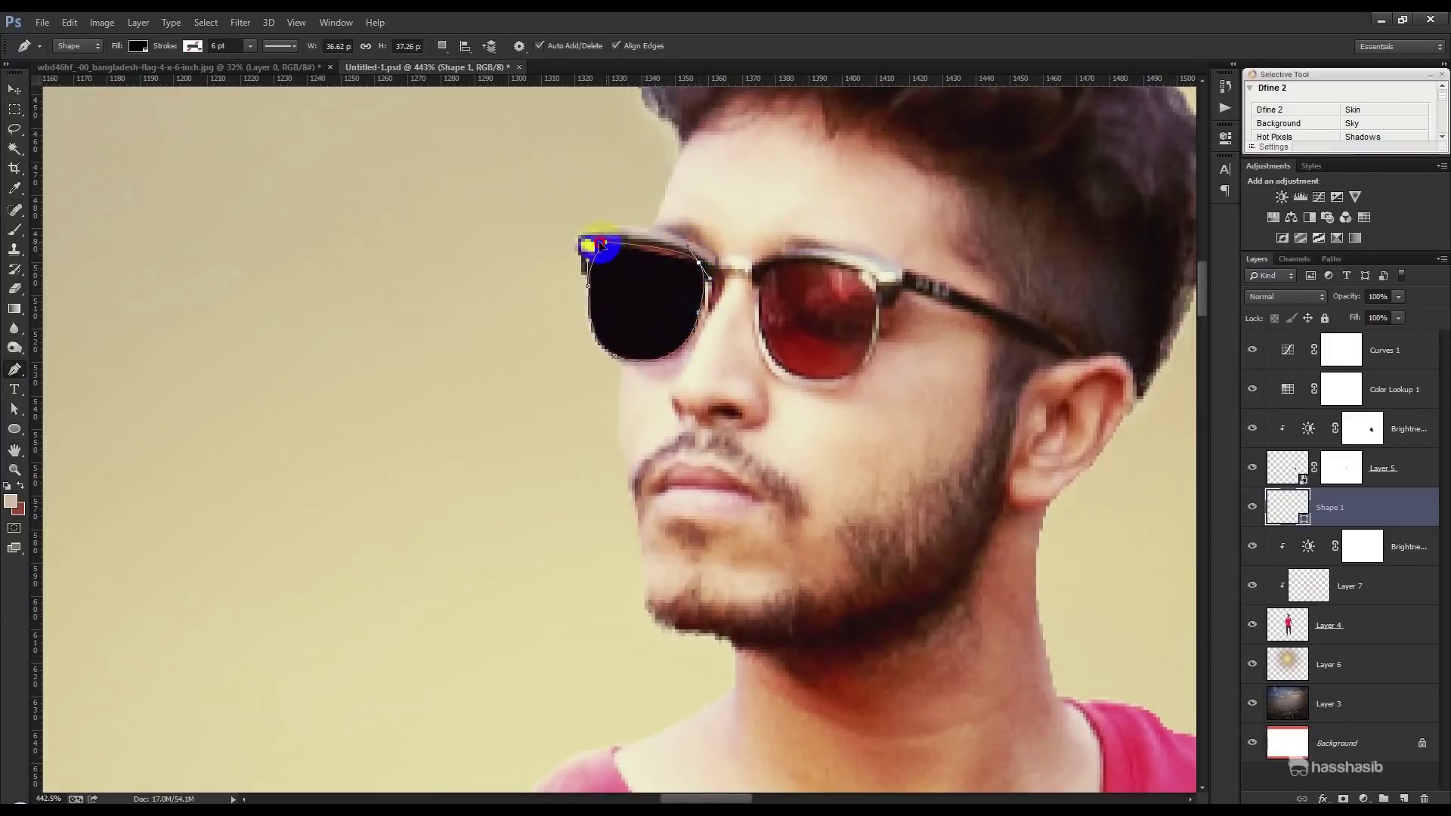
{"action": "left_click", "coordinate": [773, 281]}
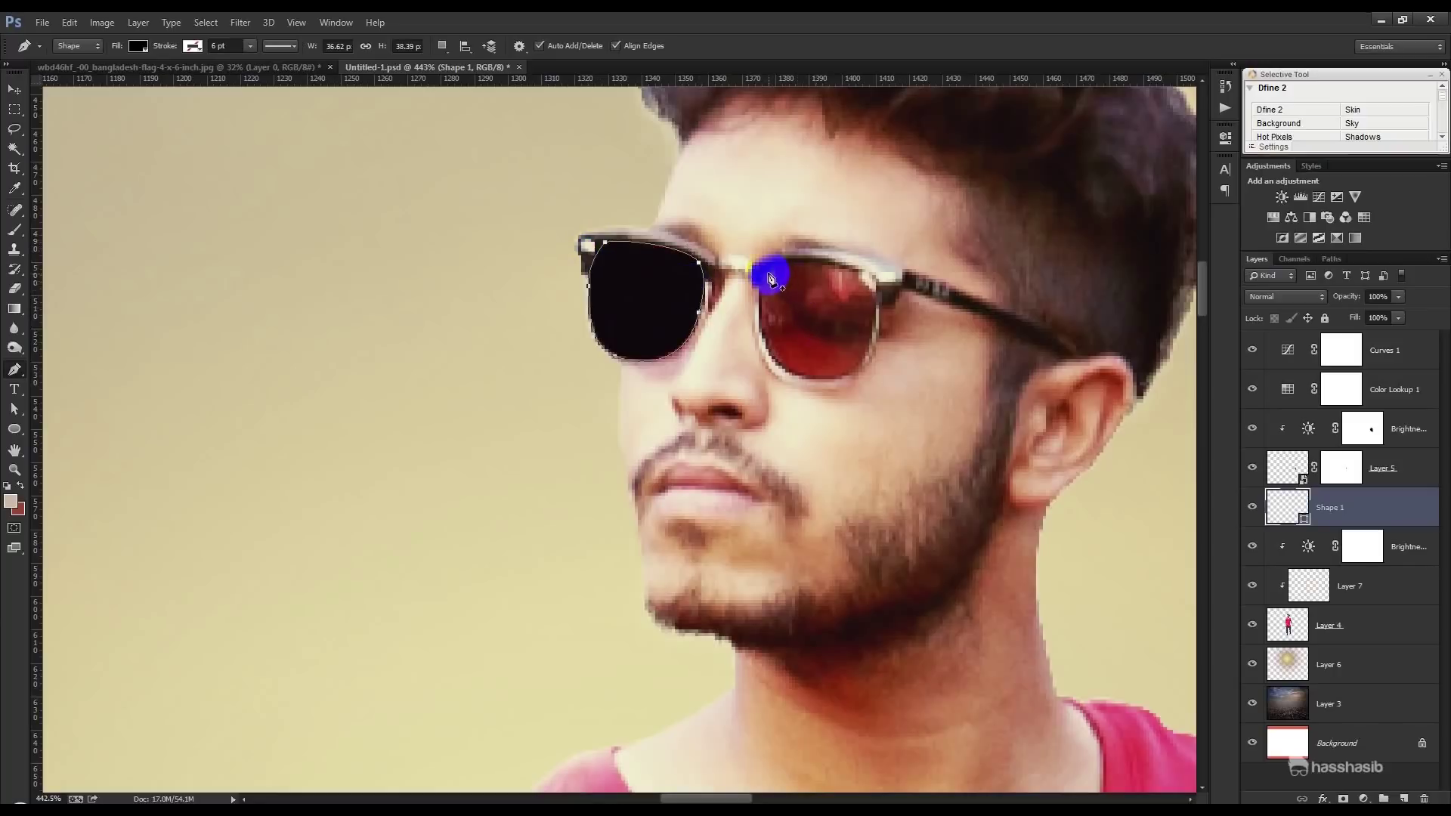
Trace the right sunglass lens as a second black shape (Shape 2)
{"action": "left_click", "coordinate": [768, 339]}
{"action": "left_click", "coordinate": [783, 374]}
{"action": "mouse_move", "coordinate": [855, 366]}
{"action": "left_mouse_down"}
{"action": "mouse_move", "coordinate": [891, 346]}
{"action": "mouse_move", "coordinate": [881, 356]}
{"action": "left_mouse_up"}
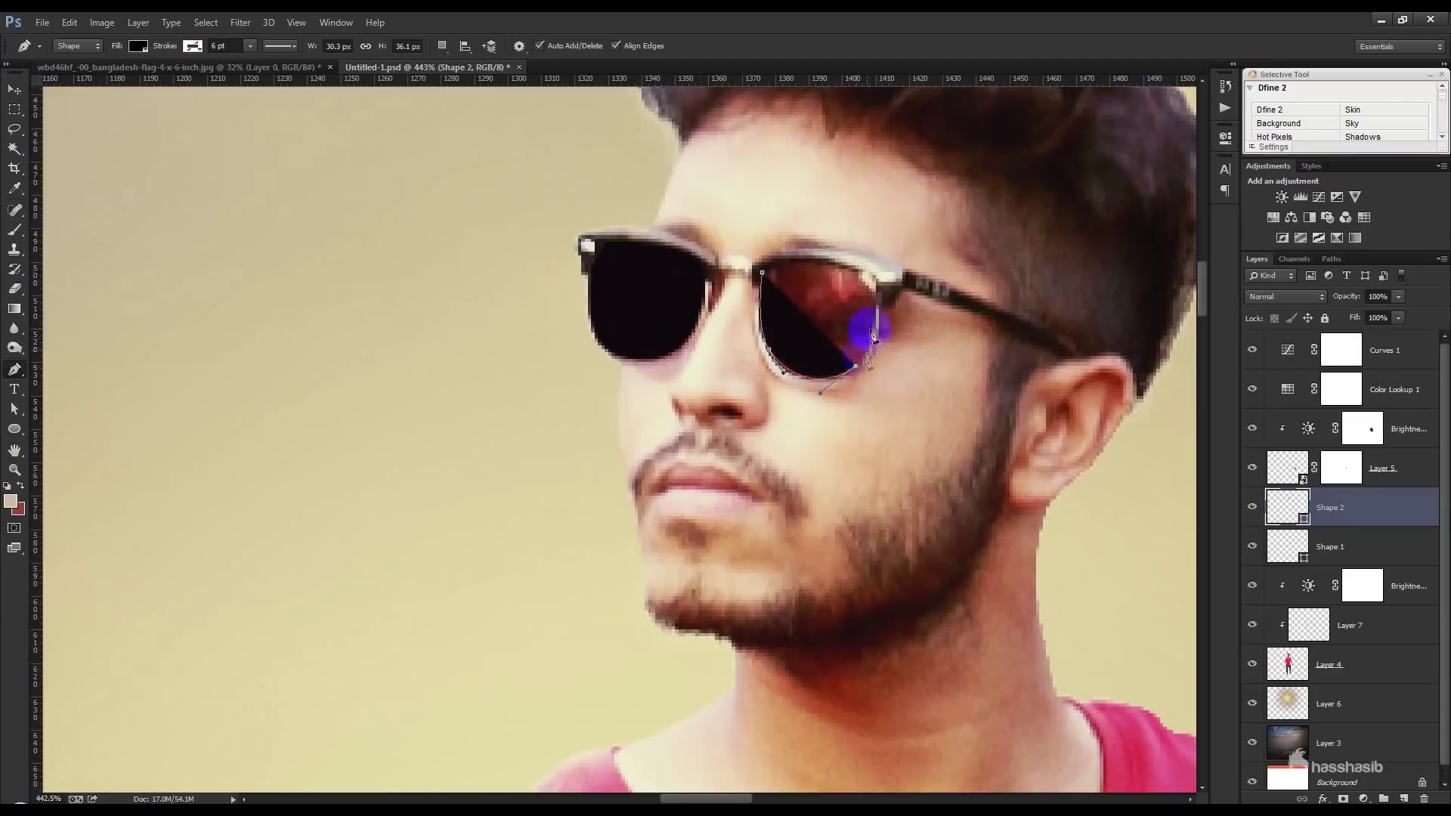
{"action": "left_click_drag", "start_coordinate": [873, 295], "coordinate": [864, 228]}
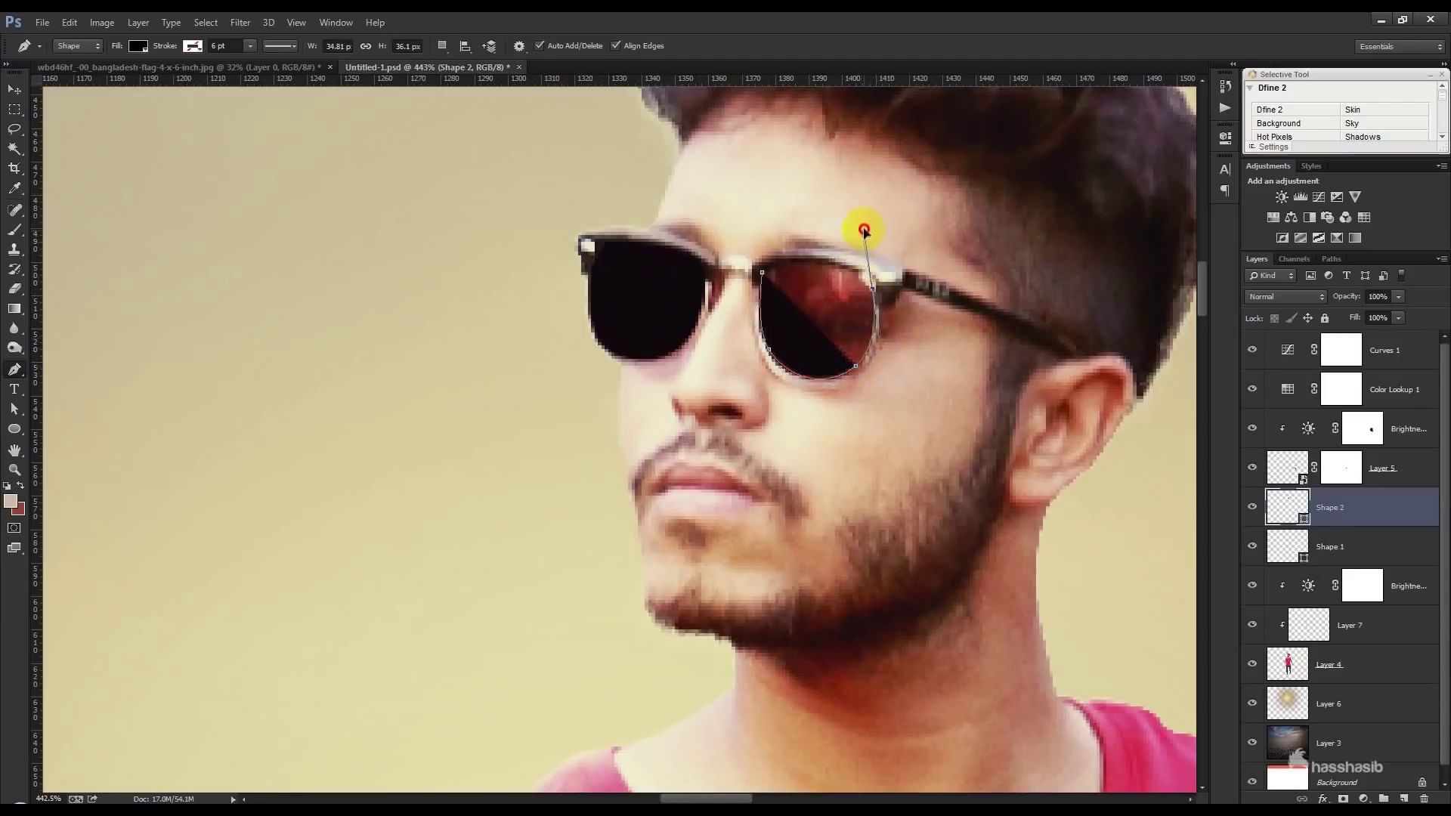
{"action": "left_click", "coordinate": [873, 295], "text": "alt"}
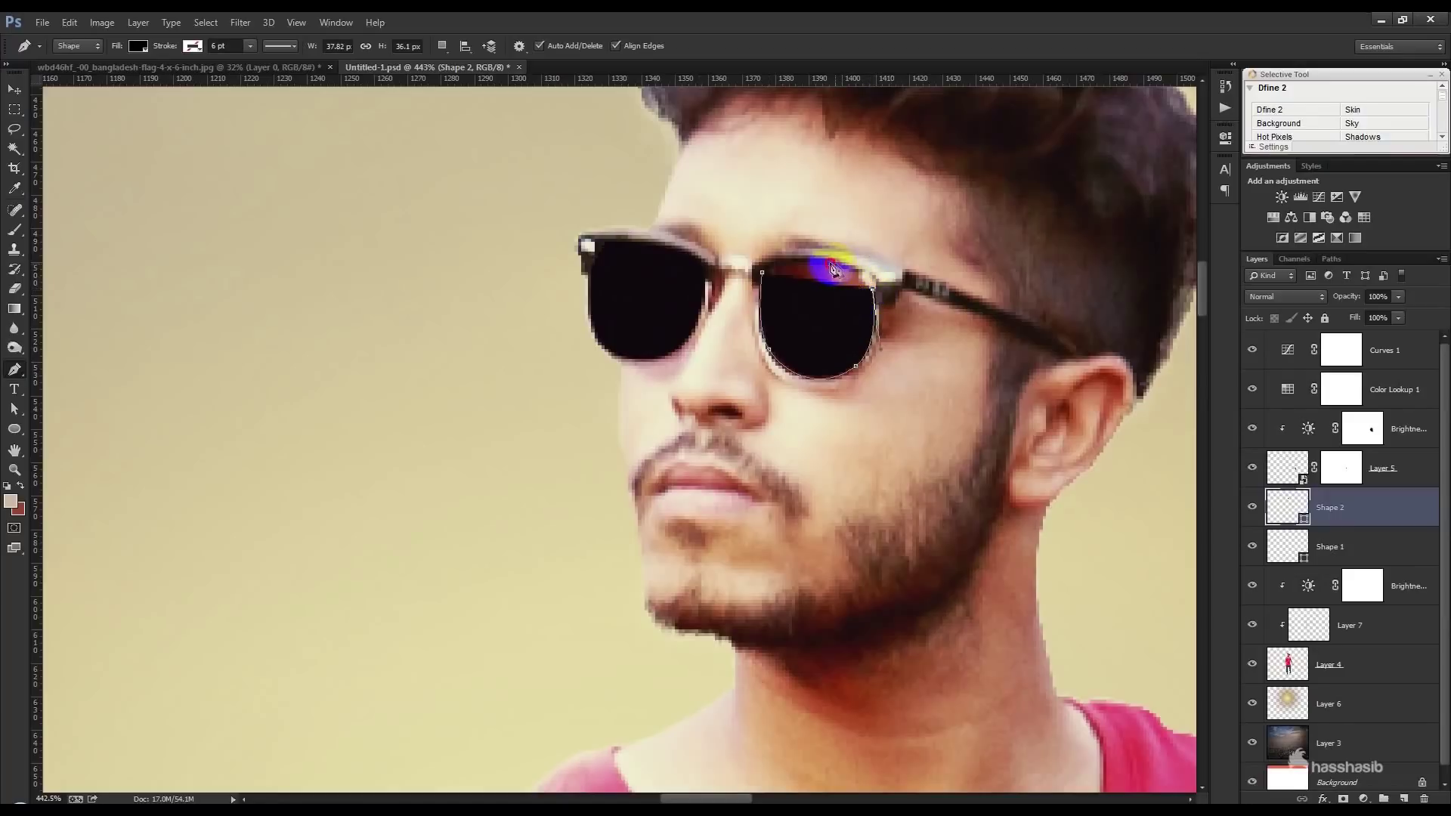
{"action": "left_click_drag", "start_coordinate": [762, 272], "coordinate": [771, 278]}
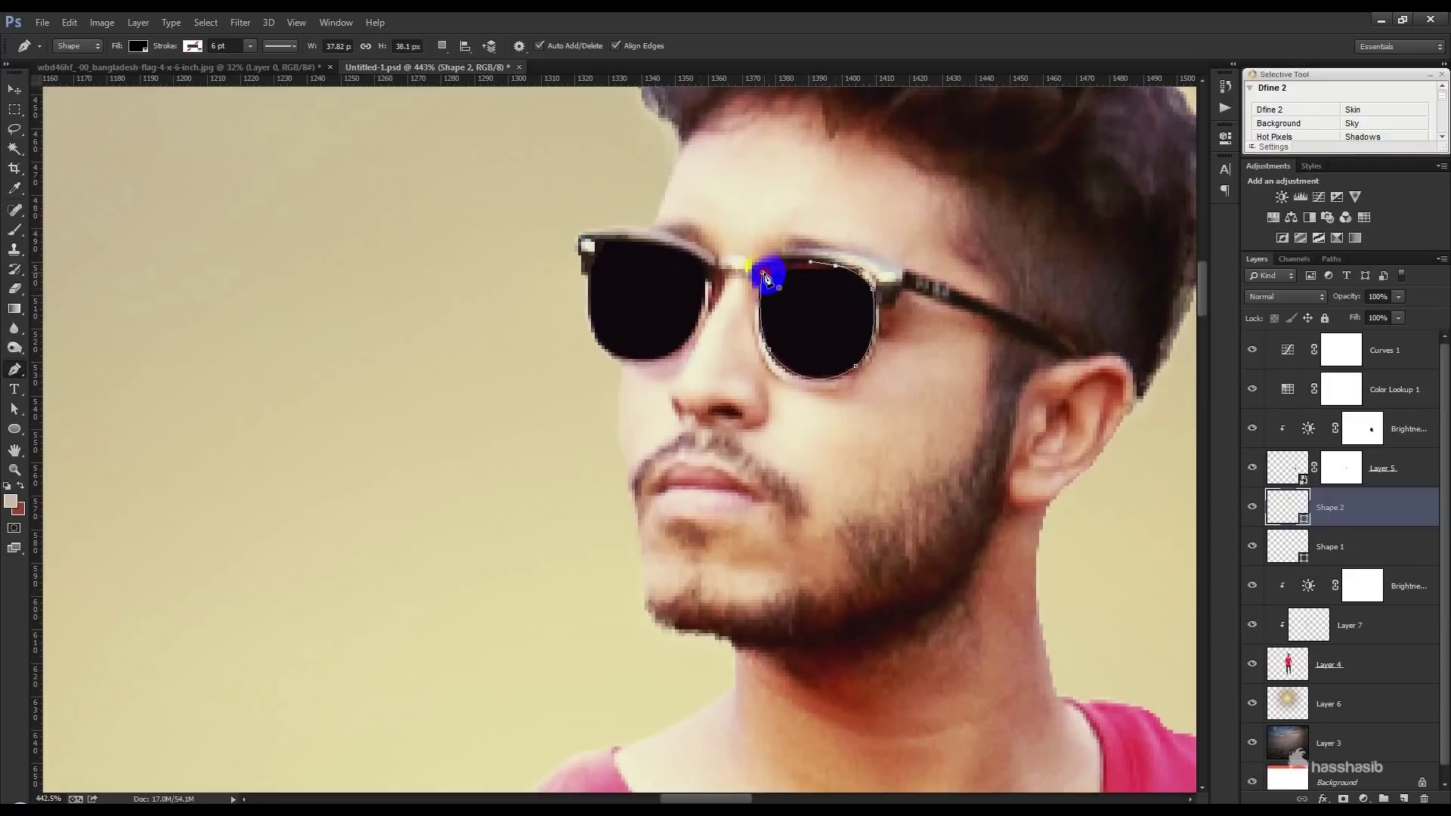
{"action": "left_click_drag", "start_coordinate": [767, 352], "coordinate": [781, 380]}
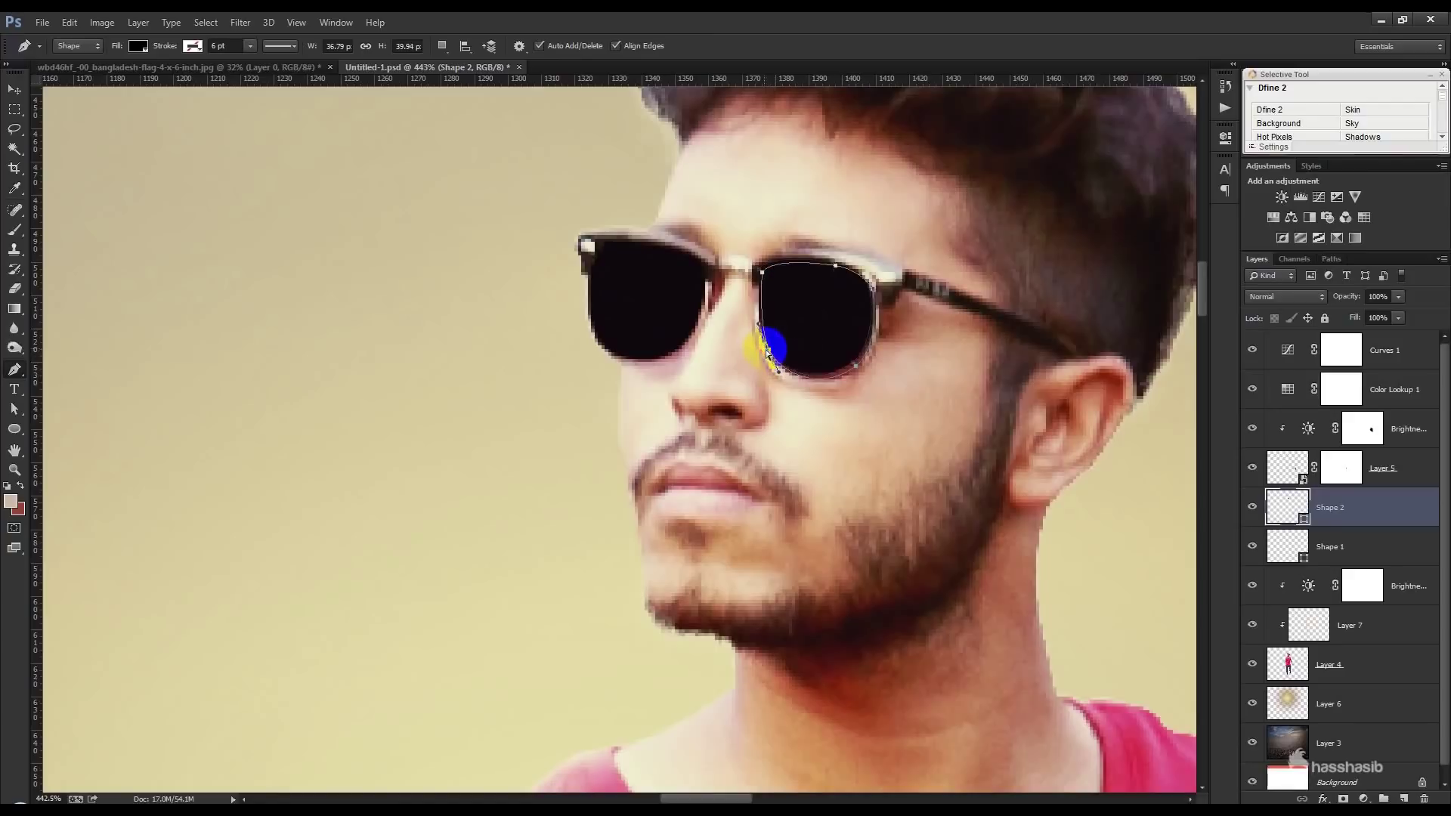
{"action": "left_click_drag", "start_coordinate": [764, 349], "coordinate": [764, 349]}
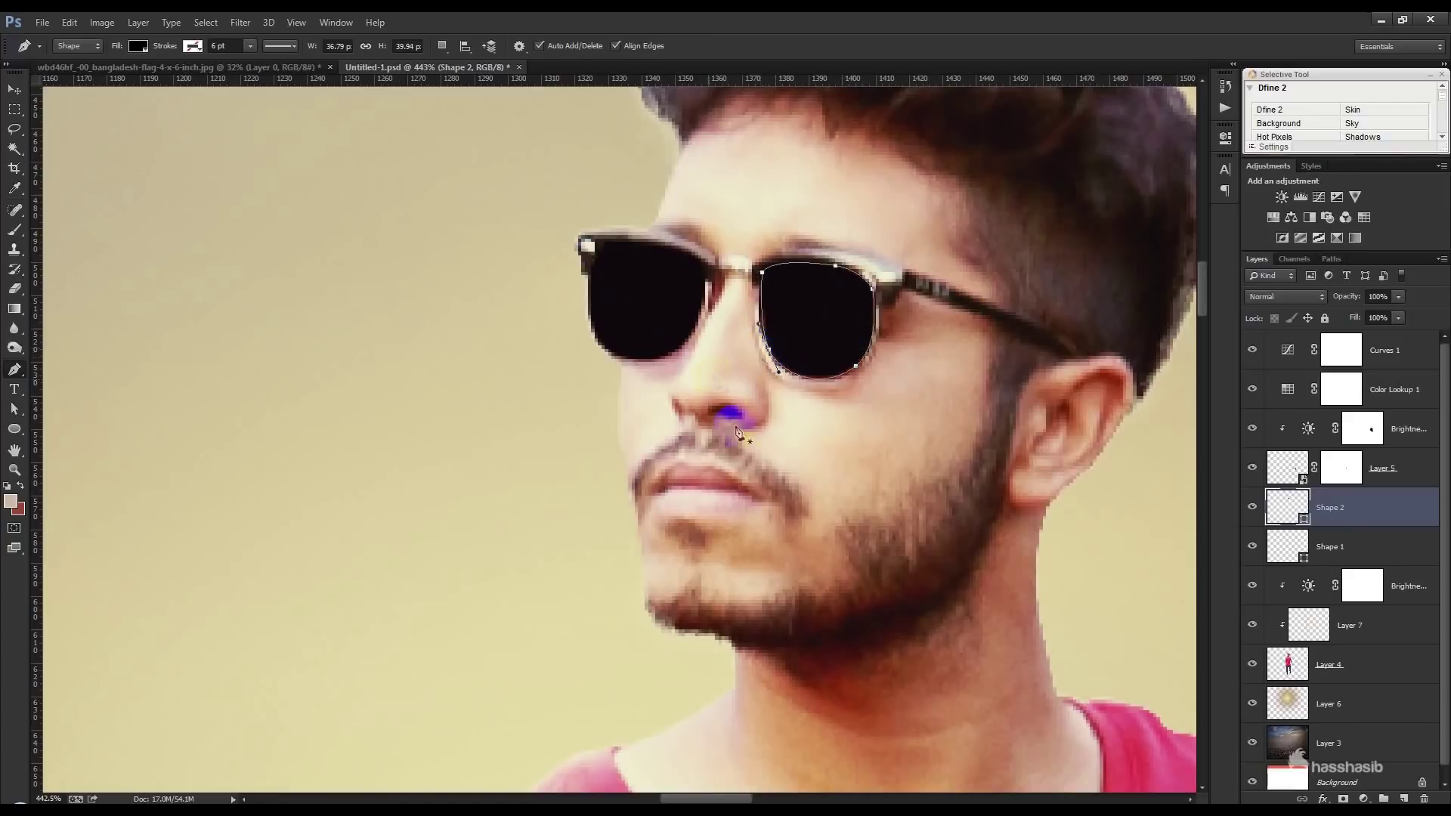
{"action": "scroll", "coordinate": [764, 355], "scroll_direction": "down", "scroll_amount": 4}
Merge Shape 1 and Shape 2 into a single lens shape layer
{"action": "left_click", "coordinate": [1293, 515]}
{"action": "left_click", "coordinate": [1299, 533], "text": "shift"}
{"action": "key", "text": "ctrl+e"}
{"action": "left_click", "coordinate": [1283, 515]}
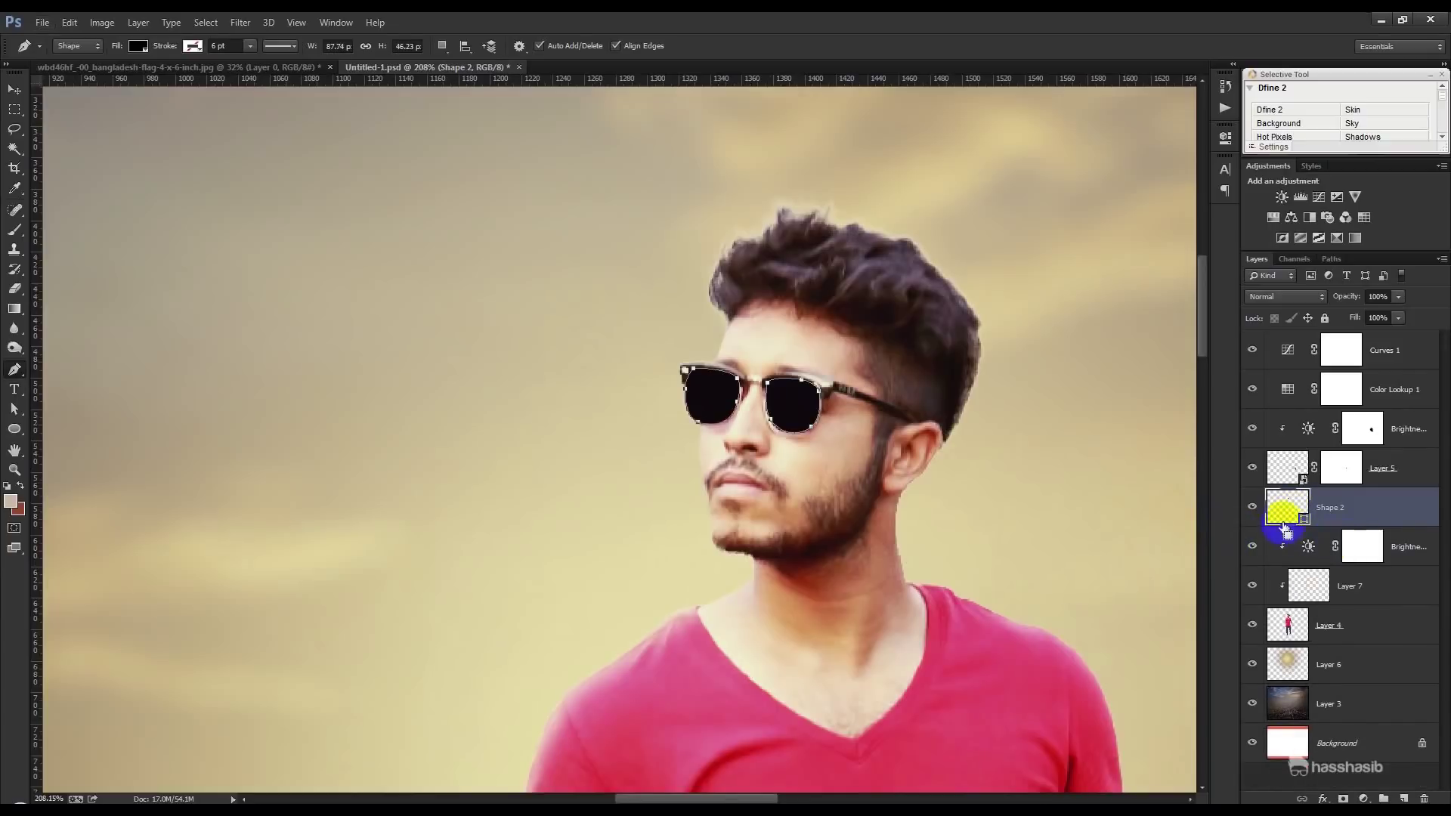
Try a saturated yellow fill colour for the lens shape
{"action": "double_click", "coordinate": [1289, 511]}
{"action": "left_click", "coordinate": [663, 306]}
{"action": "left_click", "coordinate": [784, 158]}
{"action": "left_click", "coordinate": [1058, 135]}
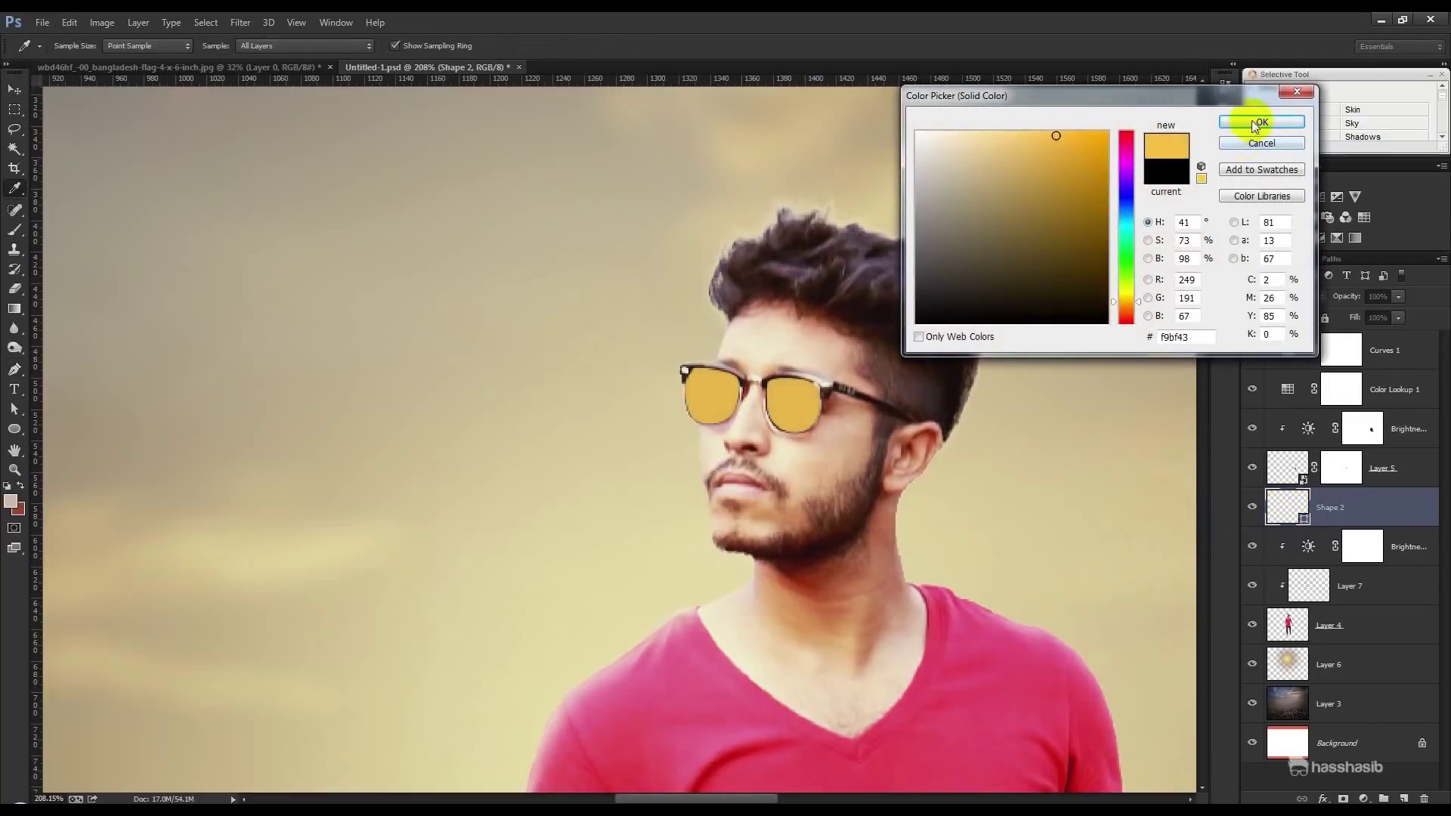
{"action": "left_click", "coordinate": [1261, 122]}
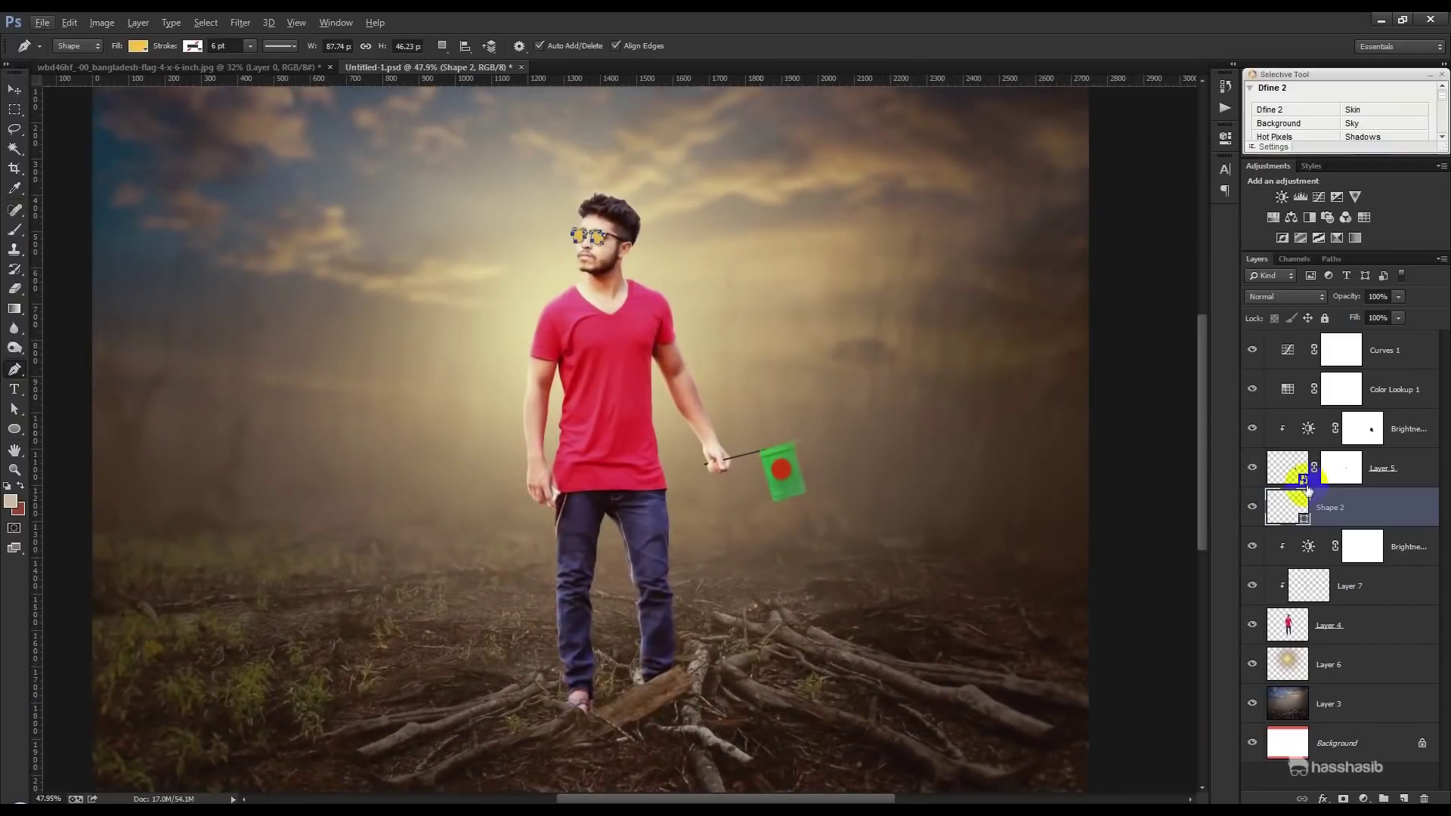
Change the lens fill to bright cyan and add a Gradient Overlay style
{"action": "double_click", "coordinate": [1307, 489]}
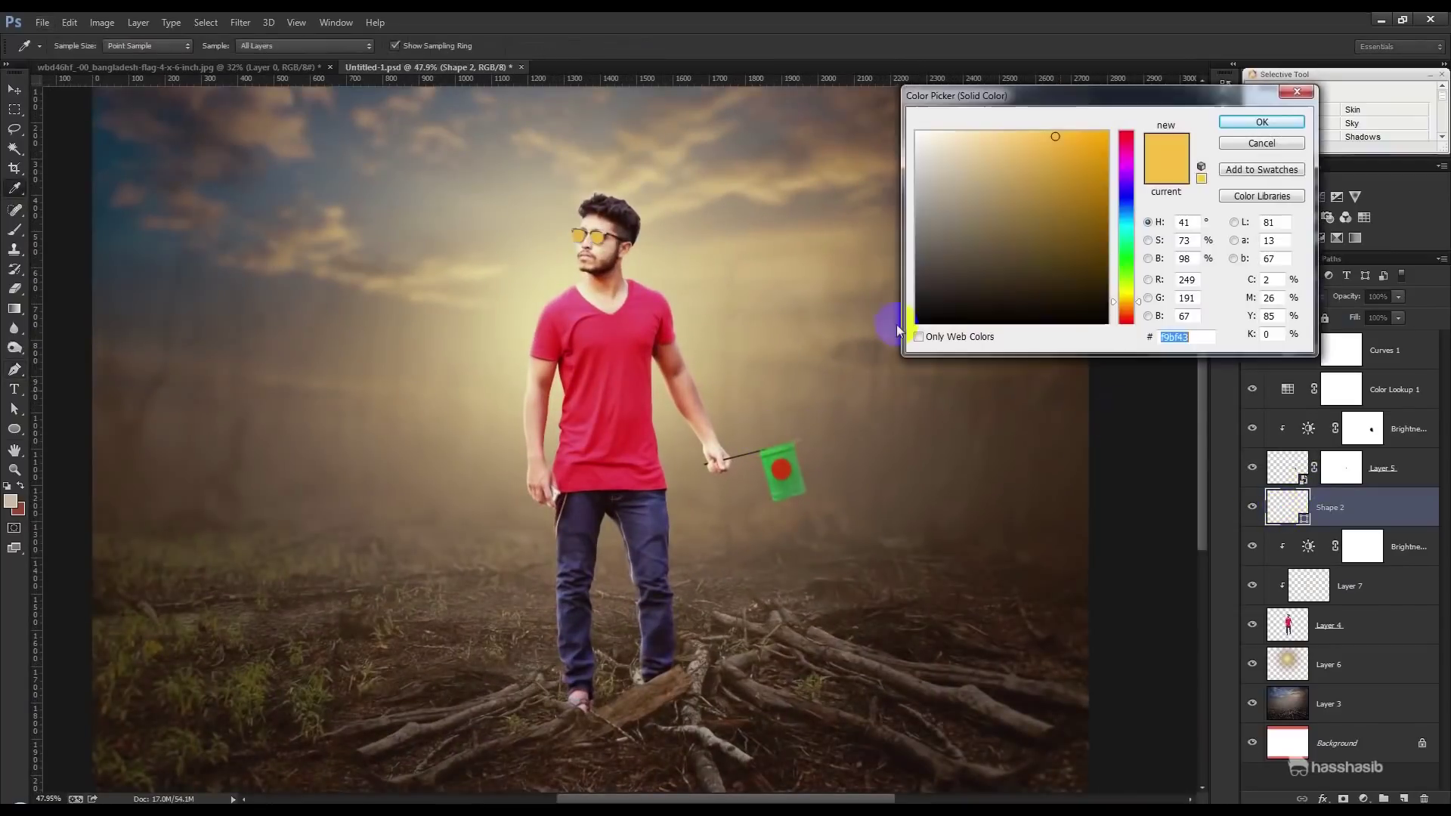
{"action": "left_click", "coordinate": [318, 162]}
{"action": "left_click", "coordinate": [265, 179]}
{"action": "left_click", "coordinate": [389, 146]}
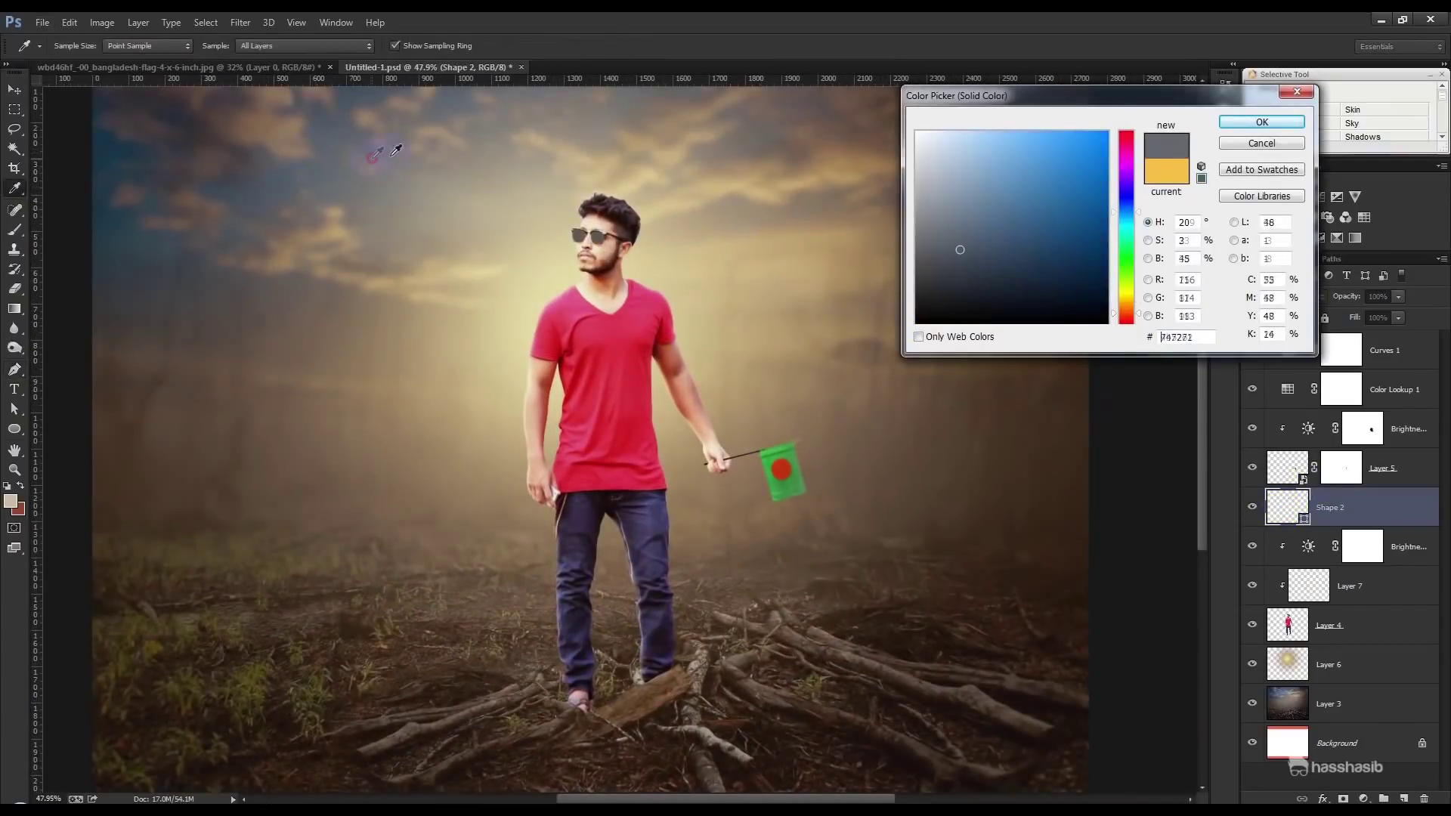
{"action": "left_click", "coordinate": [1125, 222]}
{"action": "mouse_move", "coordinate": [1053, 146]}
{"action": "left_mouse_down"}
{"action": "mouse_move", "coordinate": [1046, 130]}
{"action": "mouse_move", "coordinate": [1081, 133]}
{"action": "mouse_move", "coordinate": [1048, 198]}
{"action": "left_mouse_up"}
{"action": "mouse_move", "coordinate": [1096, 241]}
{"action": "left_mouse_down"}
{"action": "mouse_move", "coordinate": [1106, 166]}
{"action": "mouse_move", "coordinate": [1127, 172]}
{"action": "mouse_move", "coordinate": [1130, 230]}
{"action": "left_mouse_up"}
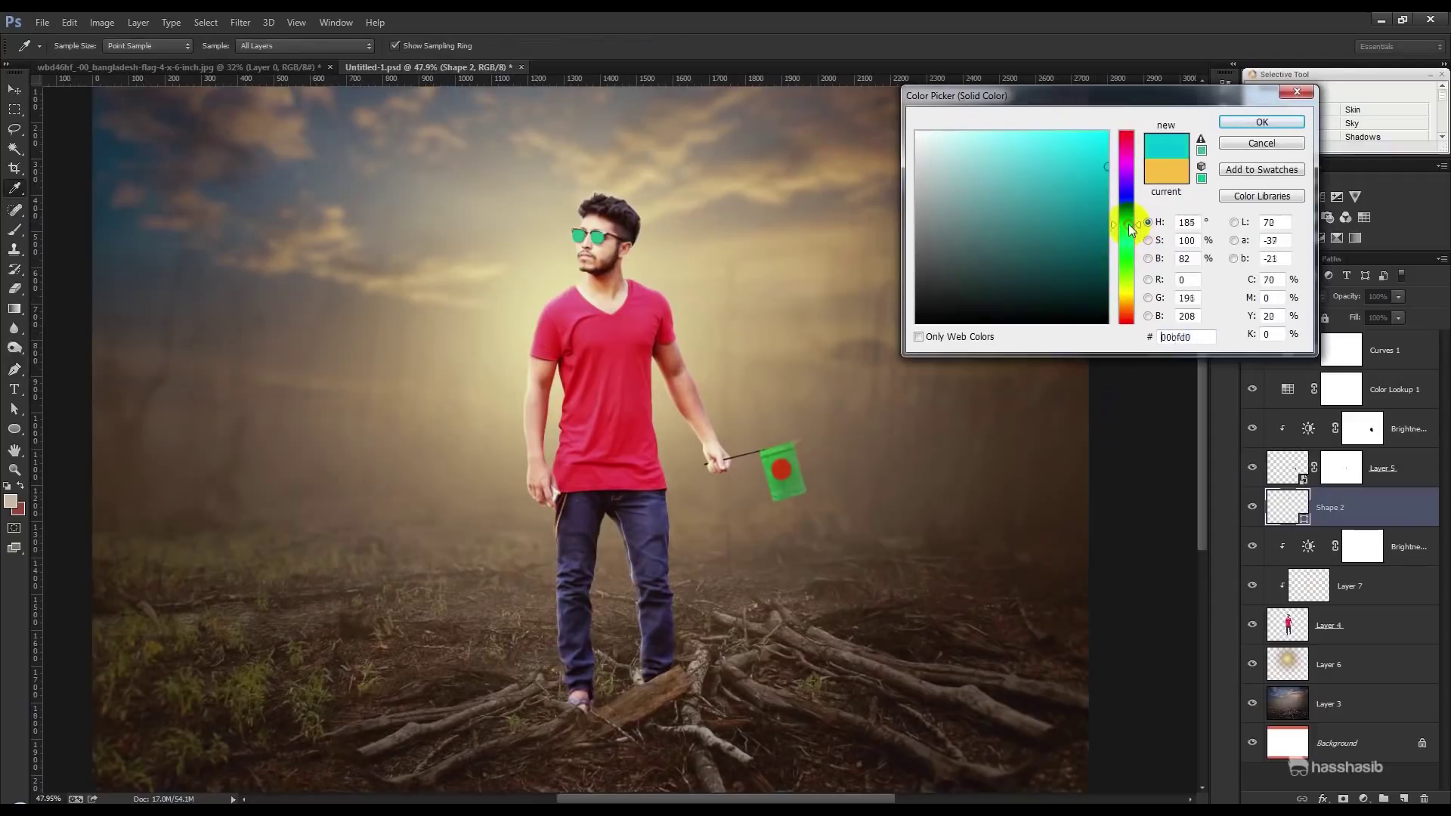
{"action": "left_click", "coordinate": [1230, 122]}
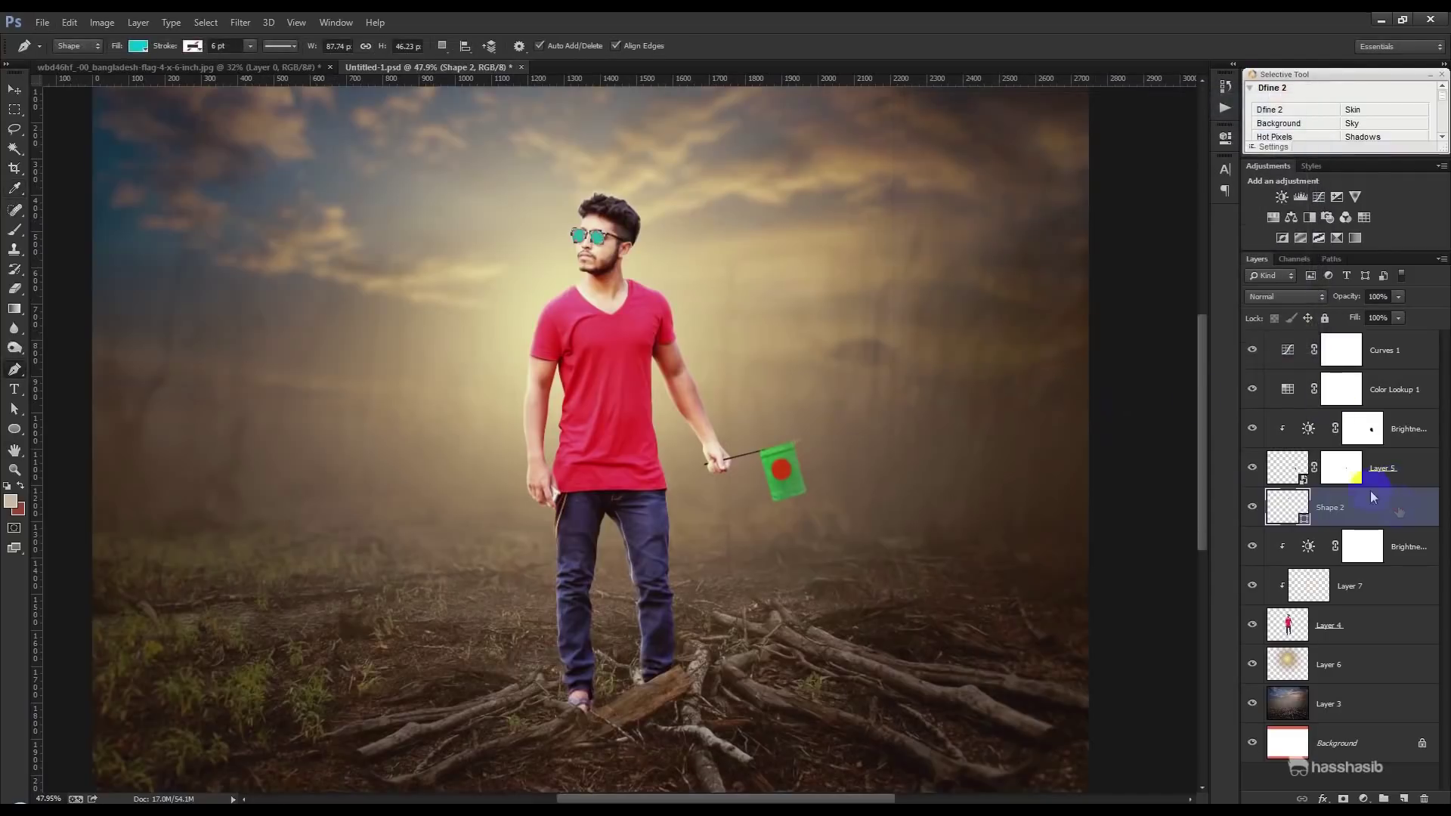
{"action": "double_click", "coordinate": [1372, 496]}
{"action": "left_click", "coordinate": [965, 252]}
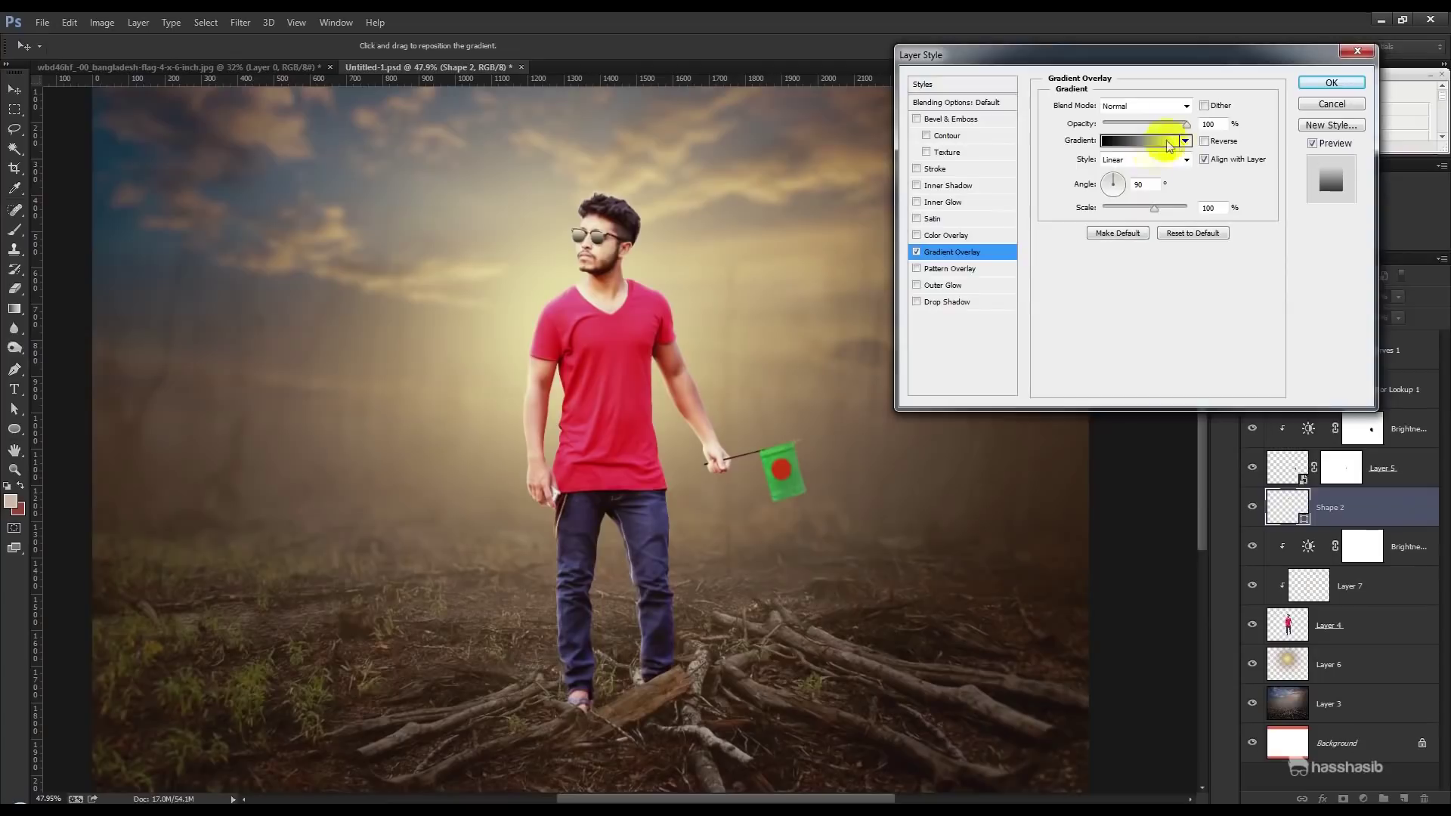
Set the lenses' Gradient Overlay to Multiply blend at 64% opacity
{"action": "left_click", "coordinate": [1185, 105]}
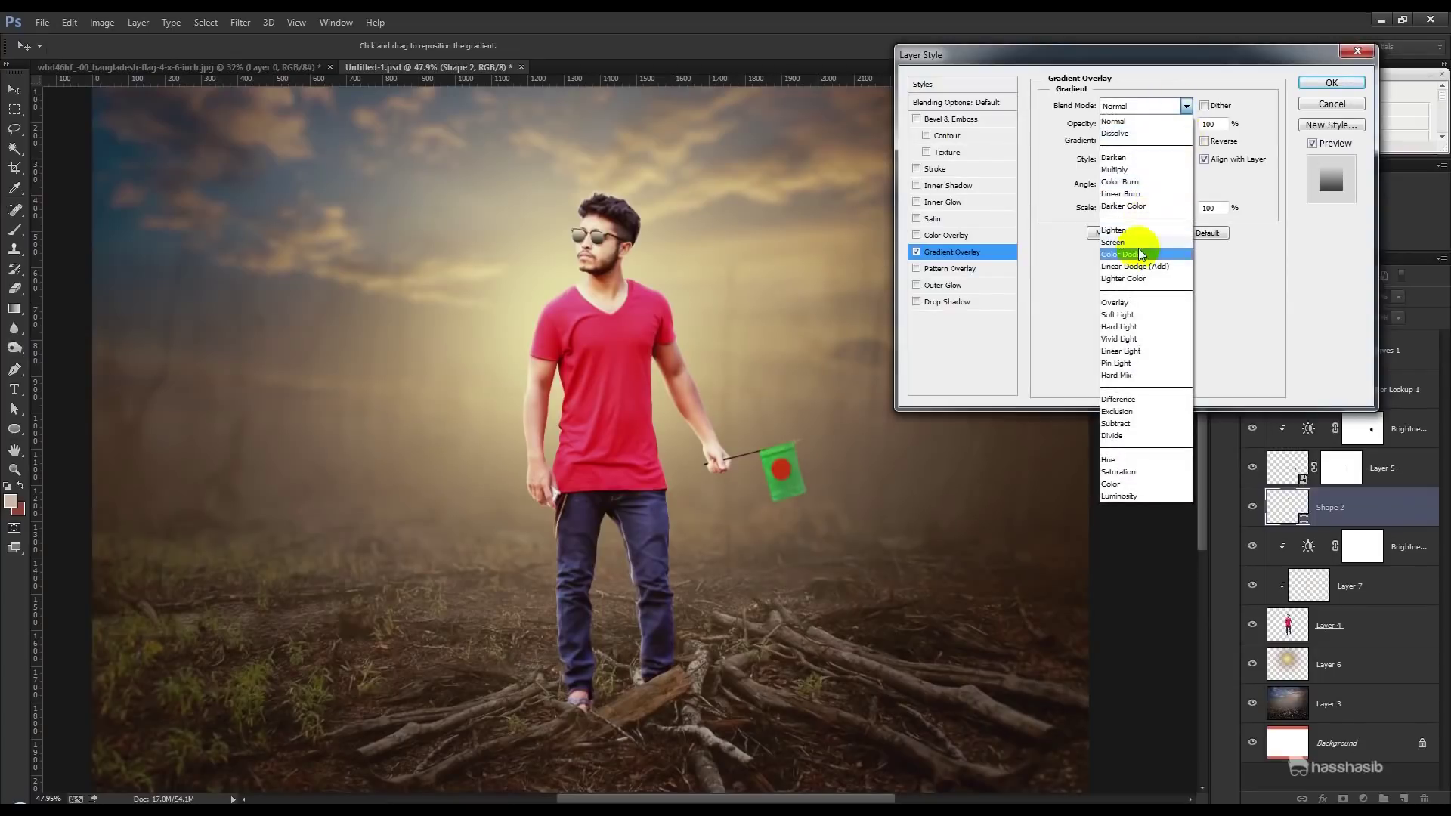
{"action": "left_click", "coordinate": [1138, 304]}
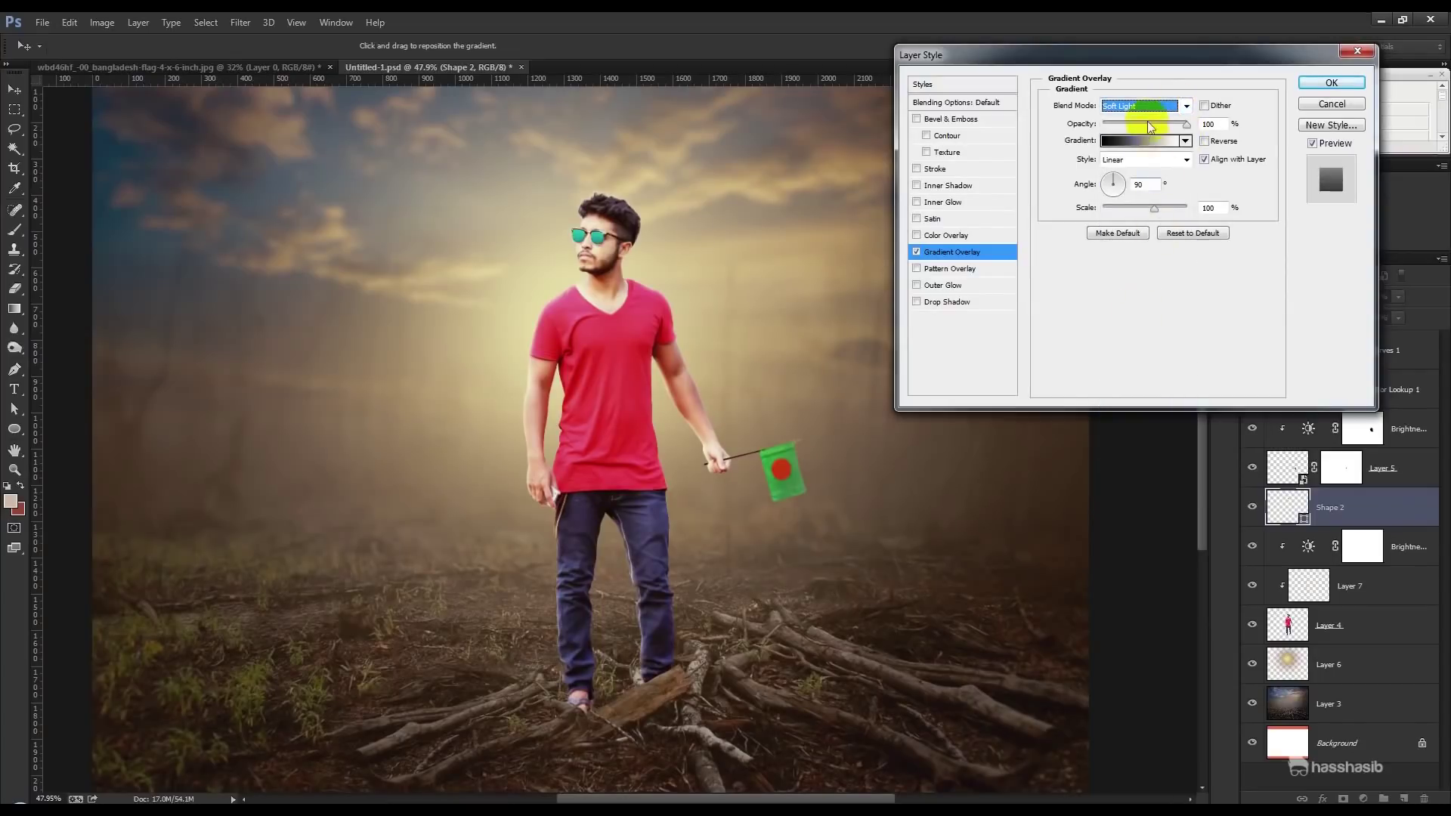
{"action": "scroll", "coordinate": [1147, 112], "scroll_direction": "up", "scroll_amount": 2}
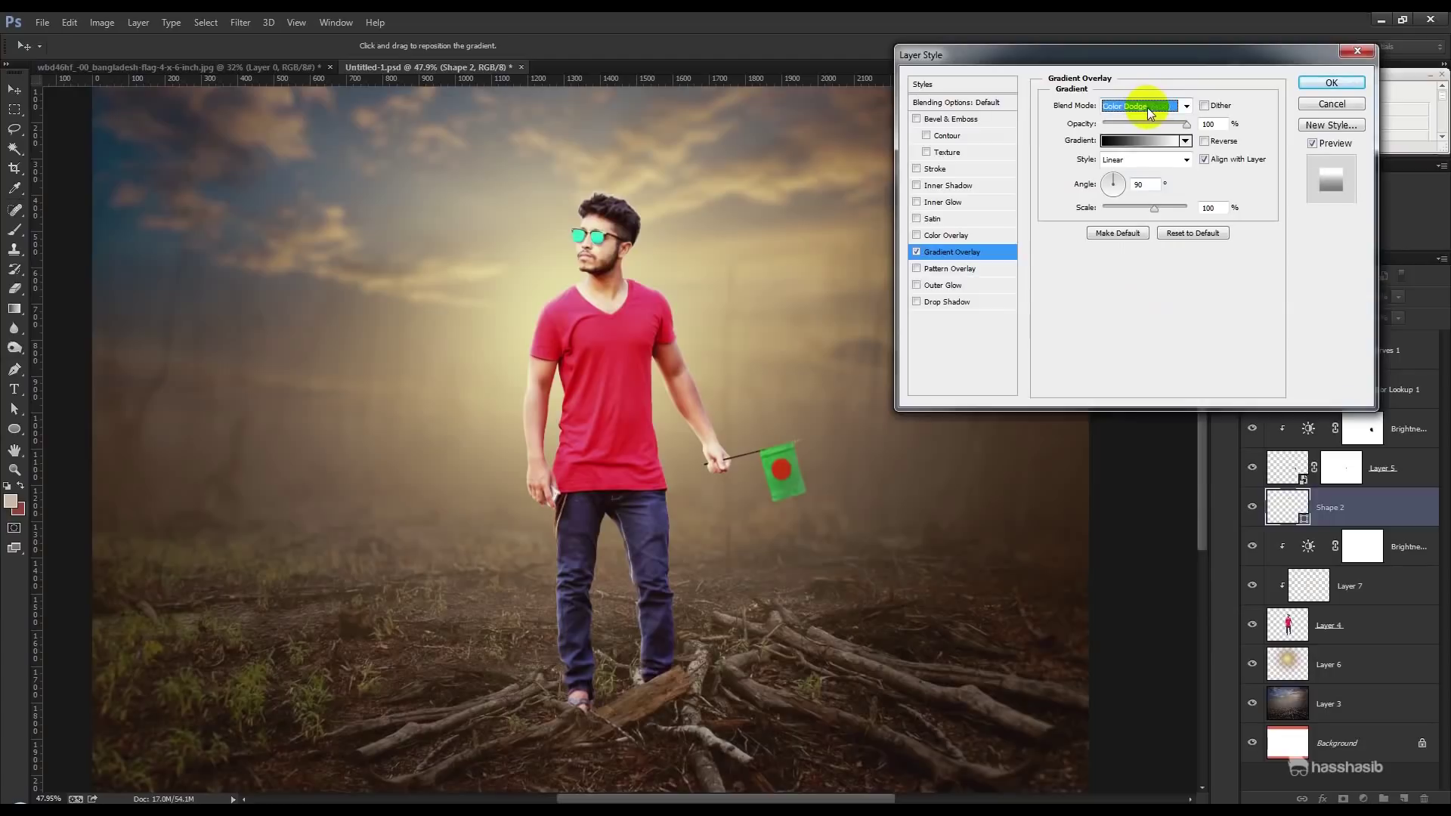
{"action": "scroll", "coordinate": [1116, 136], "scroll_direction": "down", "scroll_amount": 1}
{"action": "scroll", "coordinate": [1125, 111], "scroll_direction": "up", "scroll_amount": 4}
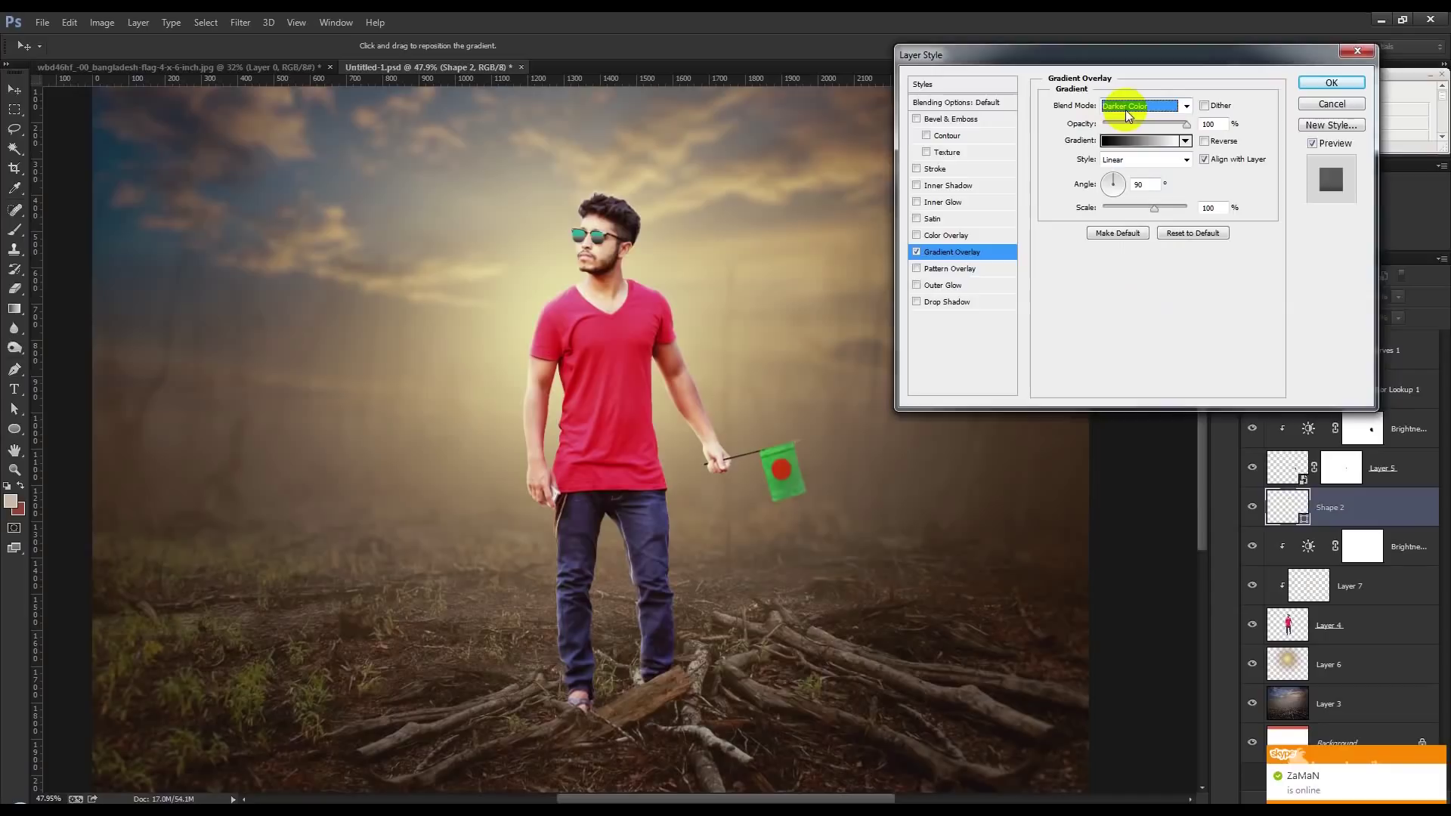
{"action": "scroll", "coordinate": [1125, 111], "scroll_direction": "up", "scroll_amount": 1}
{"action": "scroll", "coordinate": [1126, 112], "scroll_direction": "up", "scroll_amount": 2}
{"action": "scroll", "coordinate": [1134, 113], "scroll_direction": "down", "scroll_amount": 2}
{"action": "scroll", "coordinate": [1165, 117], "scroll_direction": "up", "scroll_amount": 1}
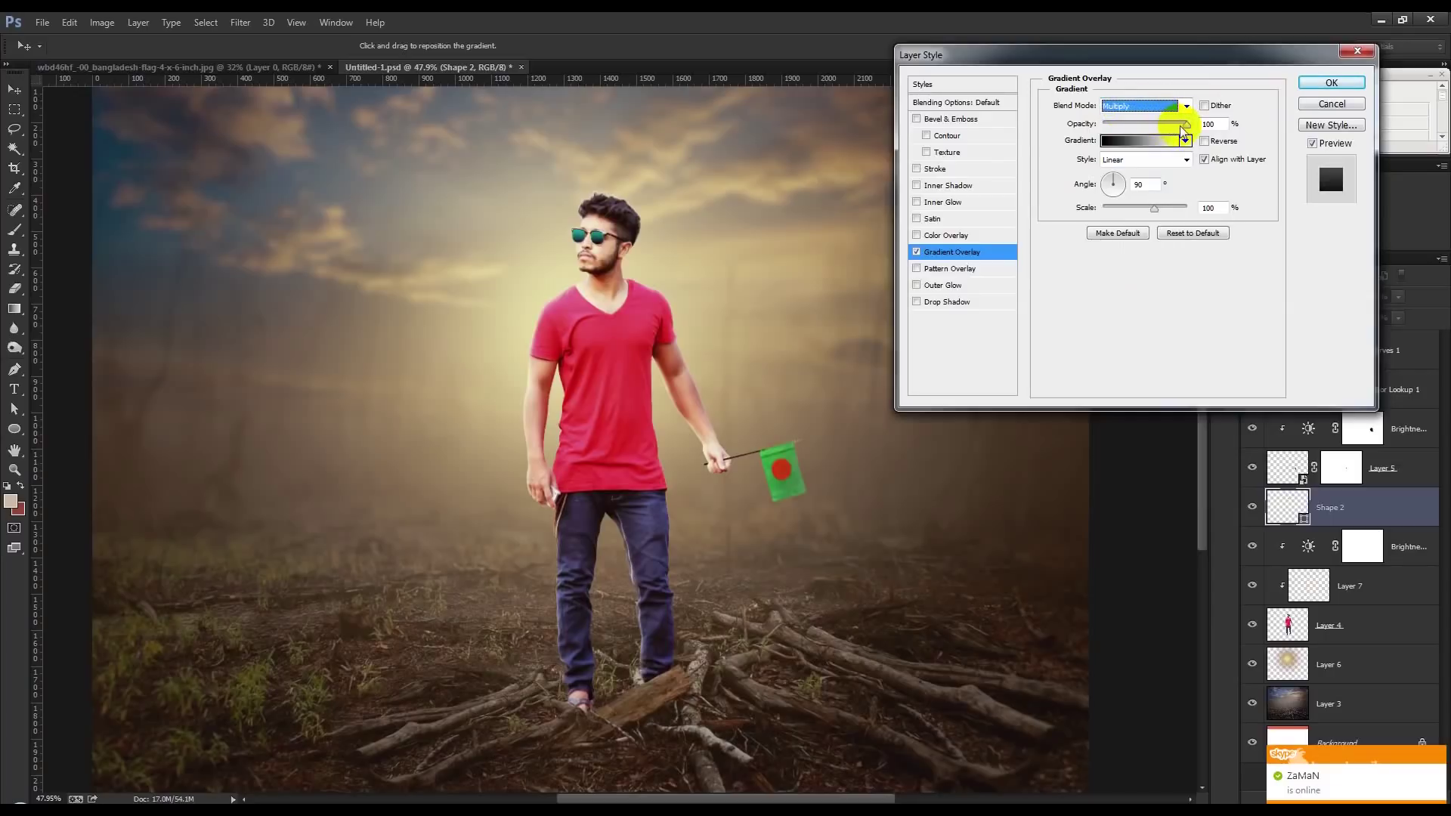
{"action": "left_click_drag", "start_coordinate": [1184, 124], "coordinate": [1157, 125]}
{"action": "left_click", "coordinate": [1331, 83]}
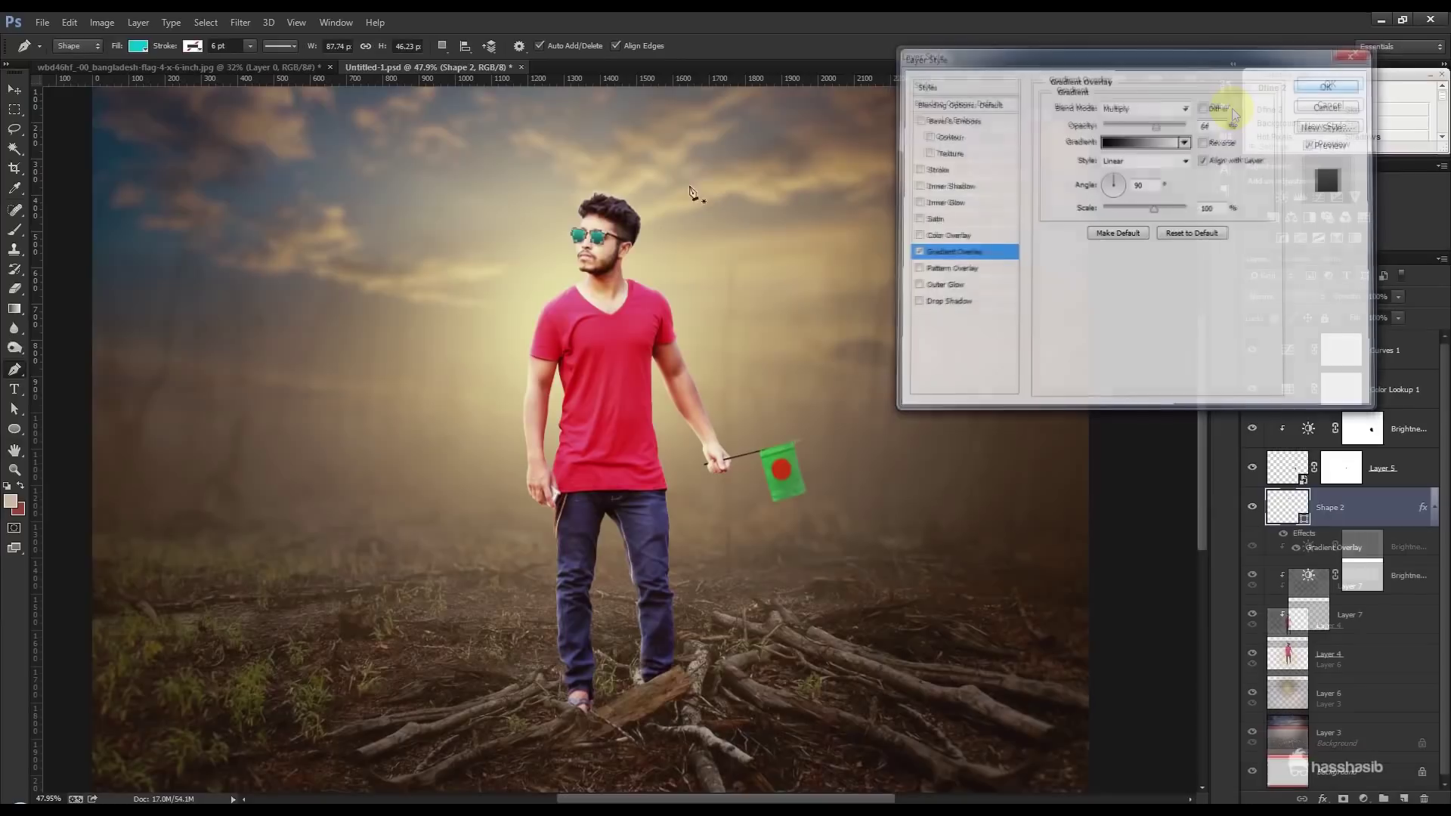
Change the Shape 2 lens fill to dark reddish brown #834c3b
{"action": "double_click", "coordinate": [1274, 508]}
{"action": "left_click_drag", "start_coordinate": [1058, 151], "coordinate": [999, 139]}
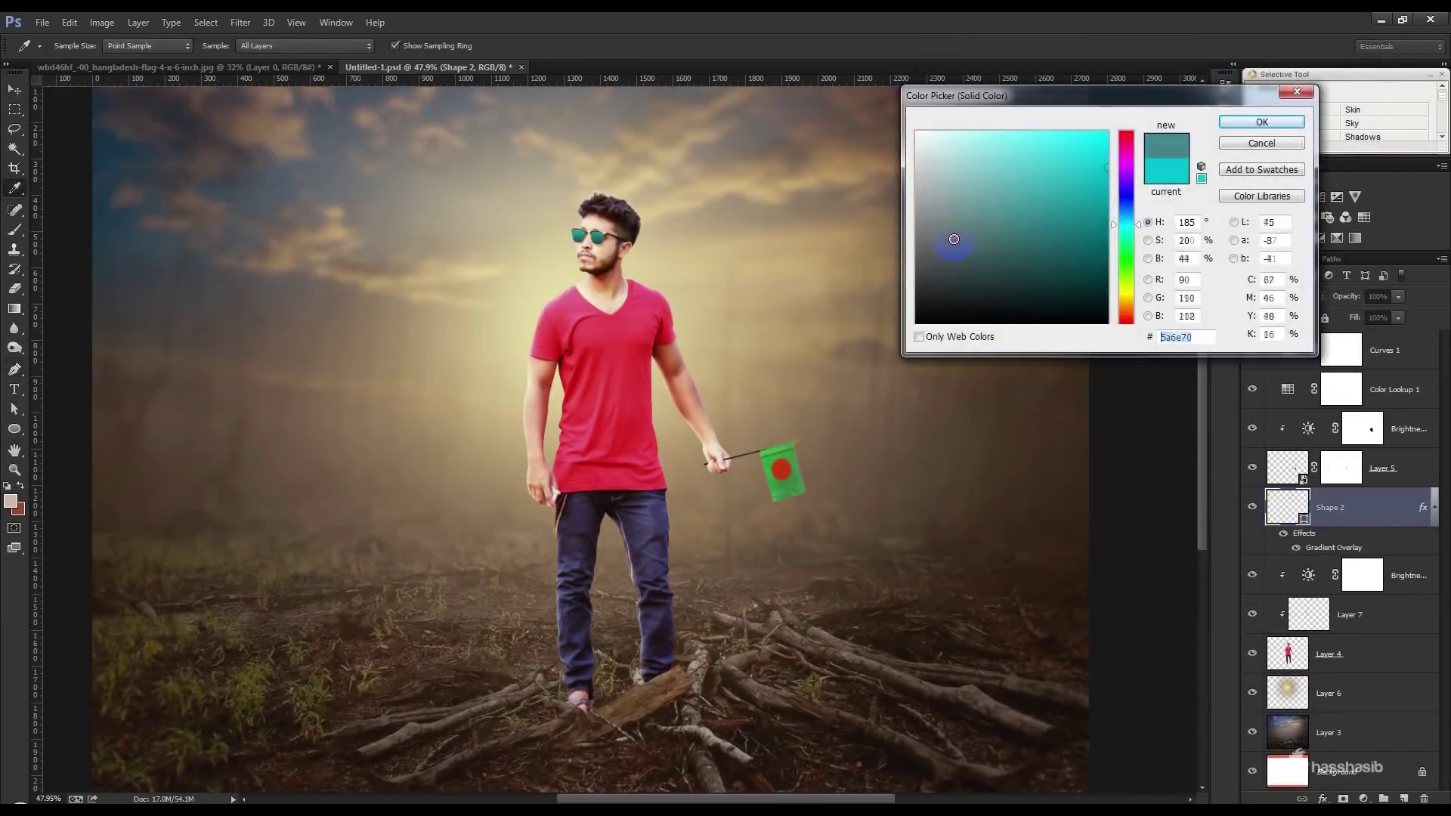
{"action": "left_click_drag", "start_coordinate": [1015, 211], "coordinate": [1022, 228]}
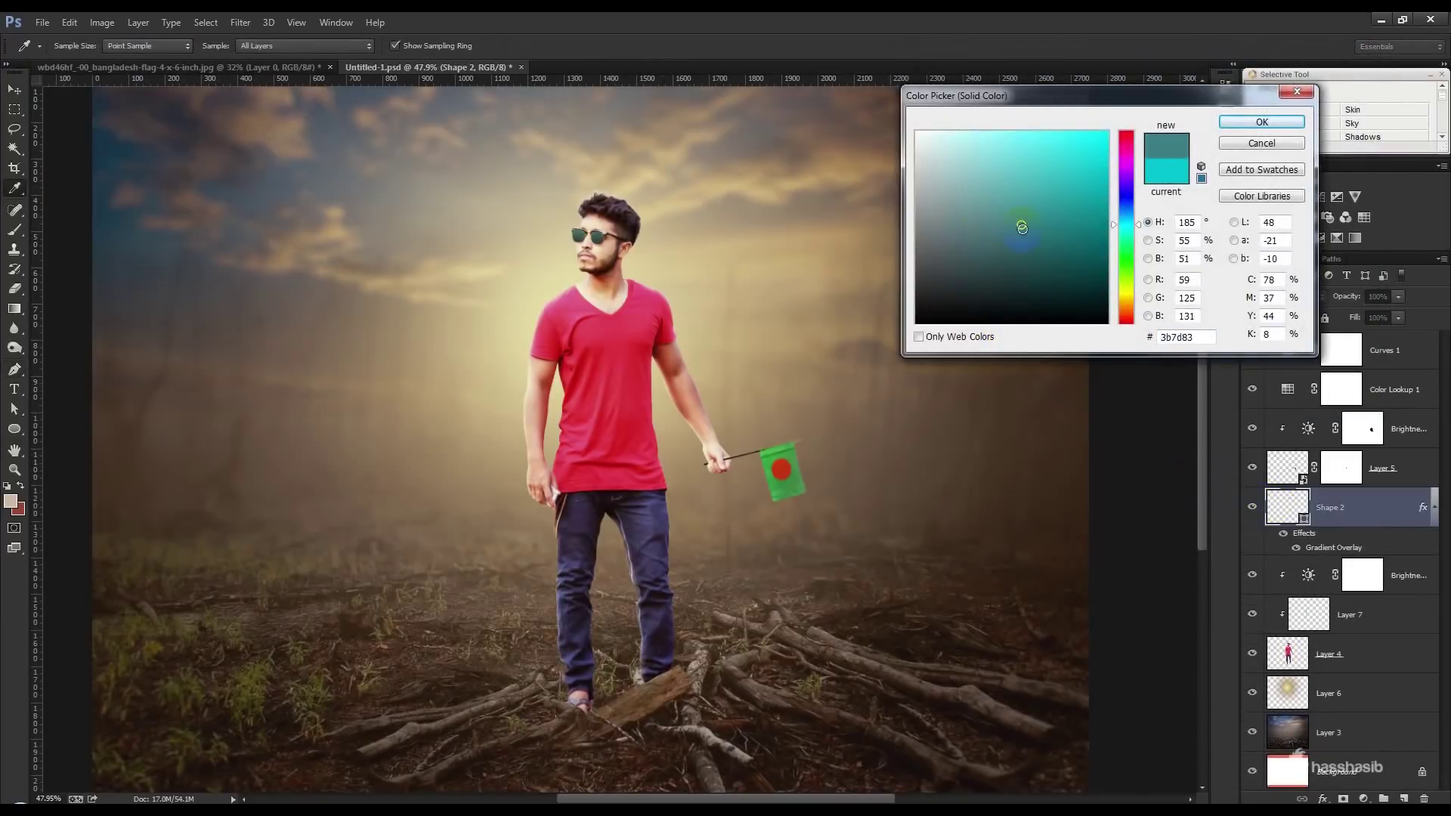
{"action": "left_click", "coordinate": [1126, 194]}
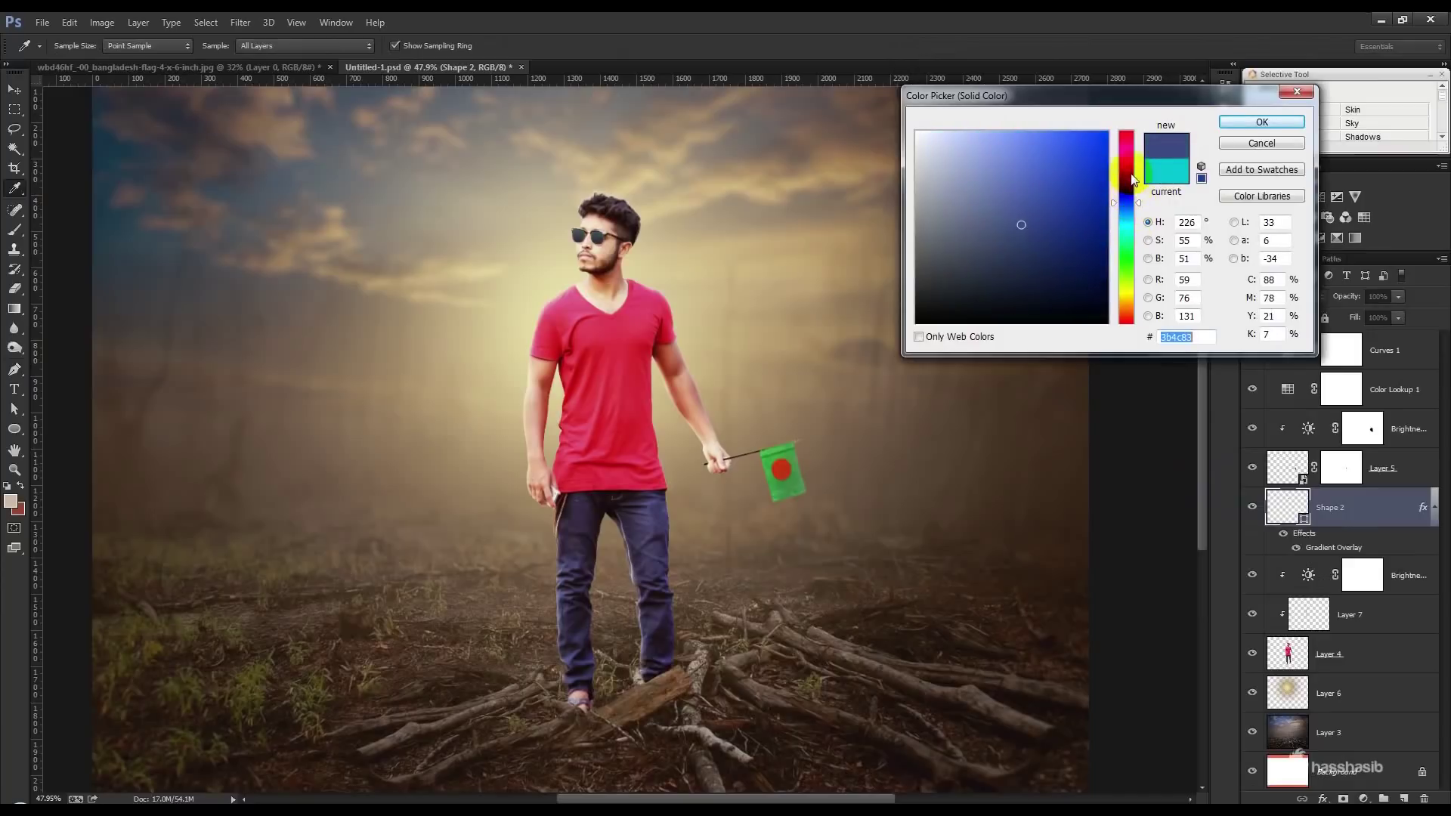
{"action": "left_click_drag", "start_coordinate": [1129, 252], "coordinate": [1132, 305]}
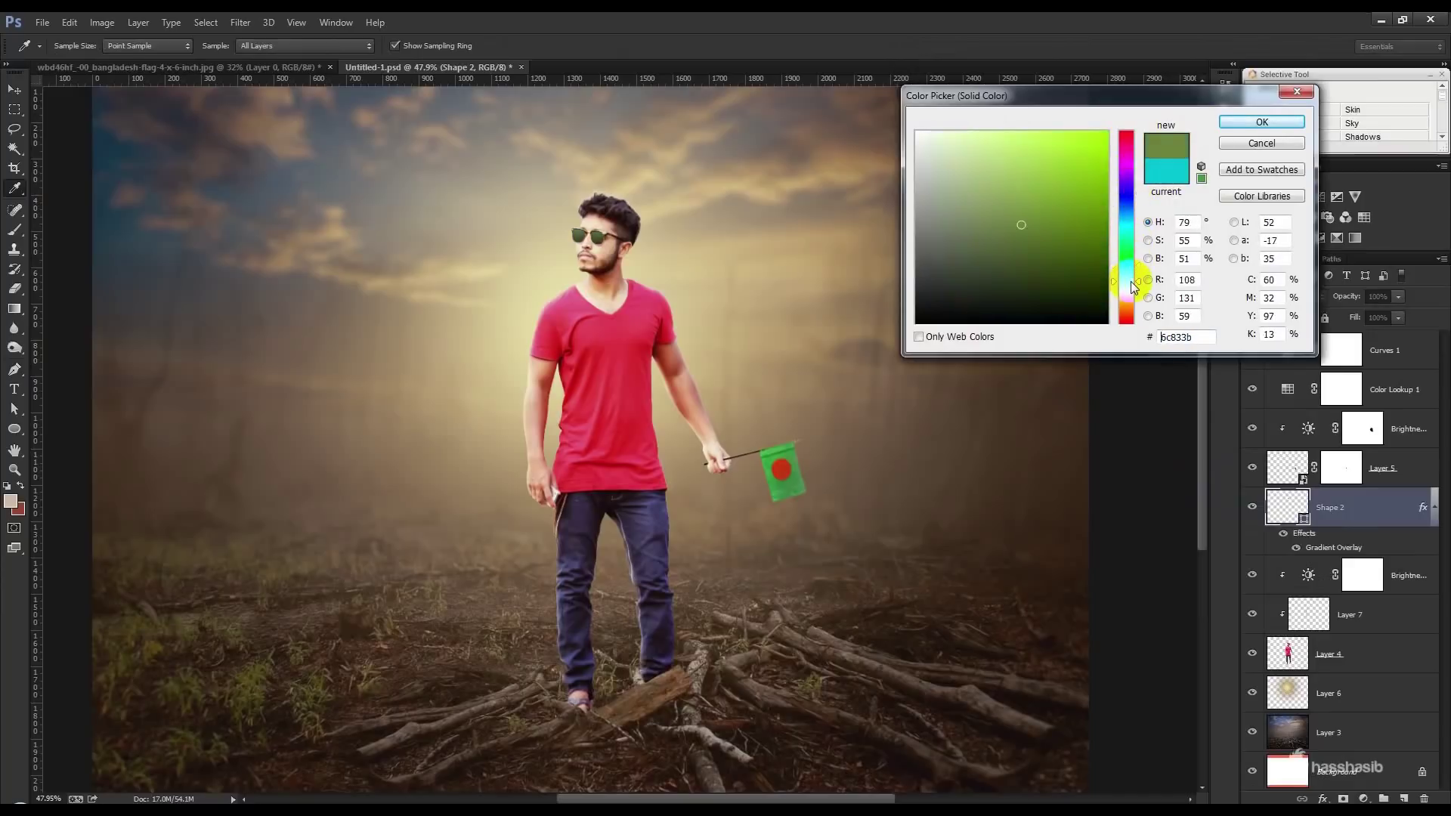
{"action": "left_click_drag", "start_coordinate": [1132, 305], "coordinate": [1137, 321]}
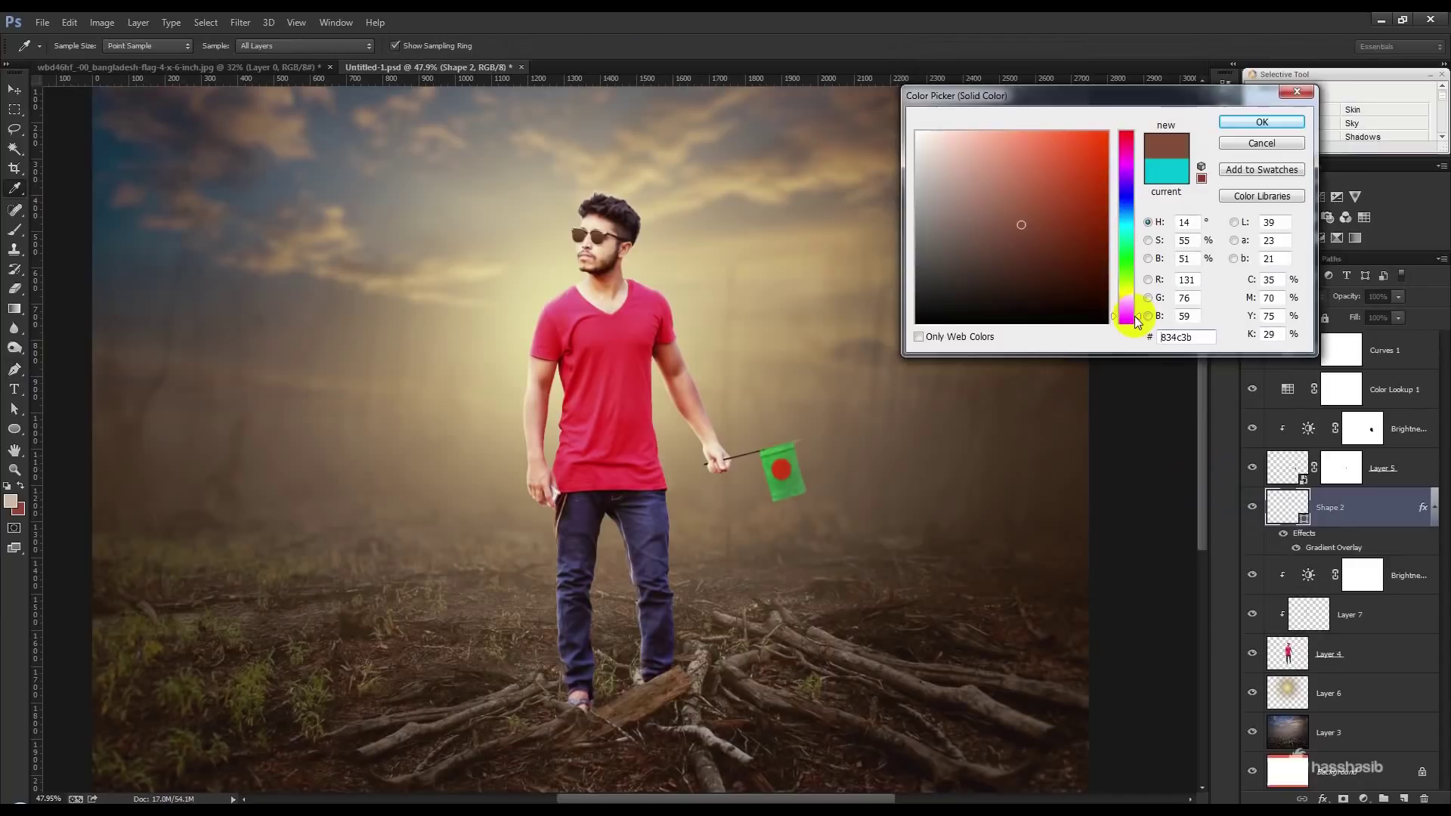
{"action": "left_click", "coordinate": [1234, 129]}
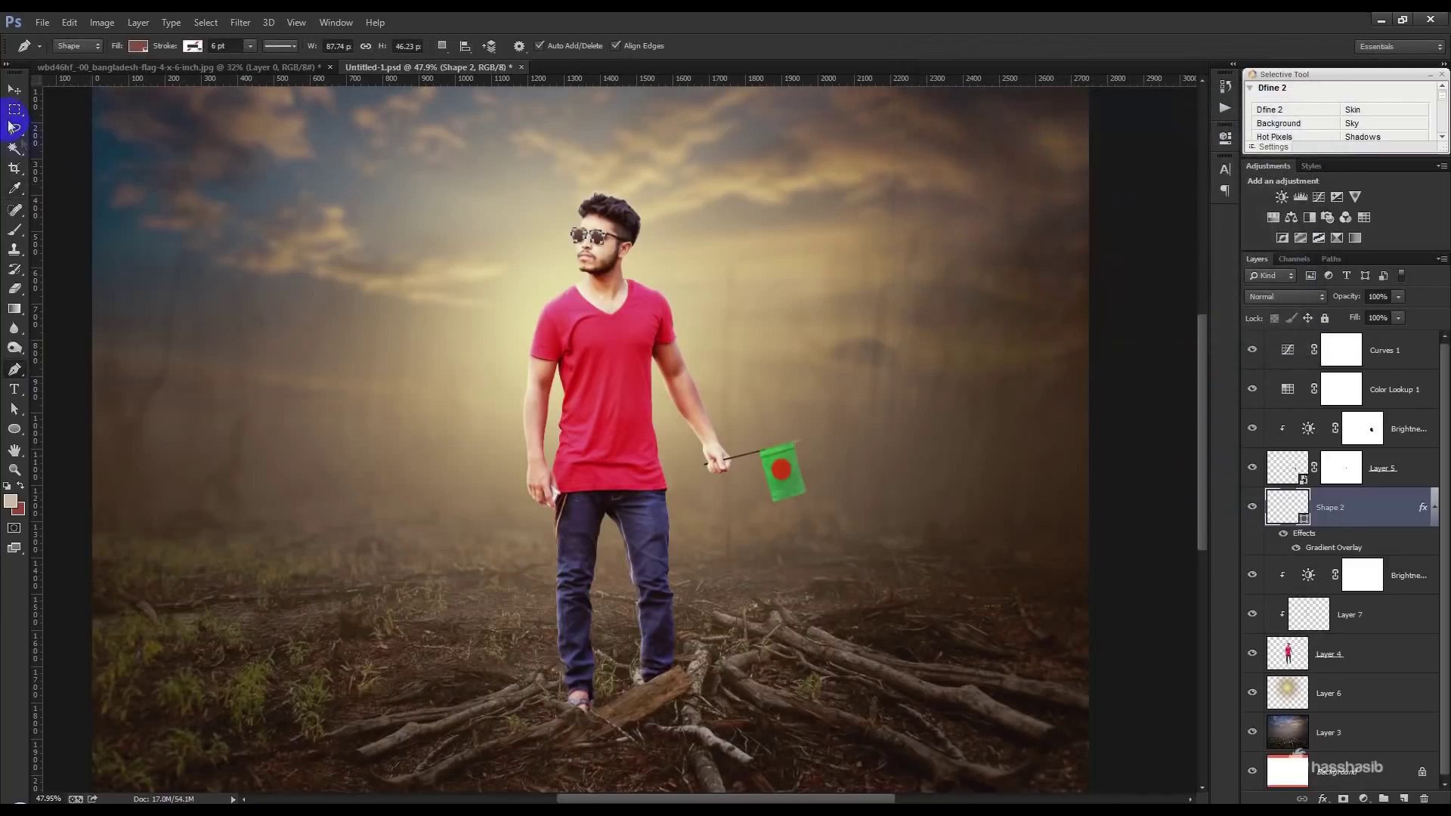
Select Curves 1 at the top and add a new empty Layer 8 above it
{"action": "left_click", "coordinate": [14, 90]}
{"action": "scroll", "coordinate": [778, 495], "scroll_direction": "down", "scroll_amount": 2}
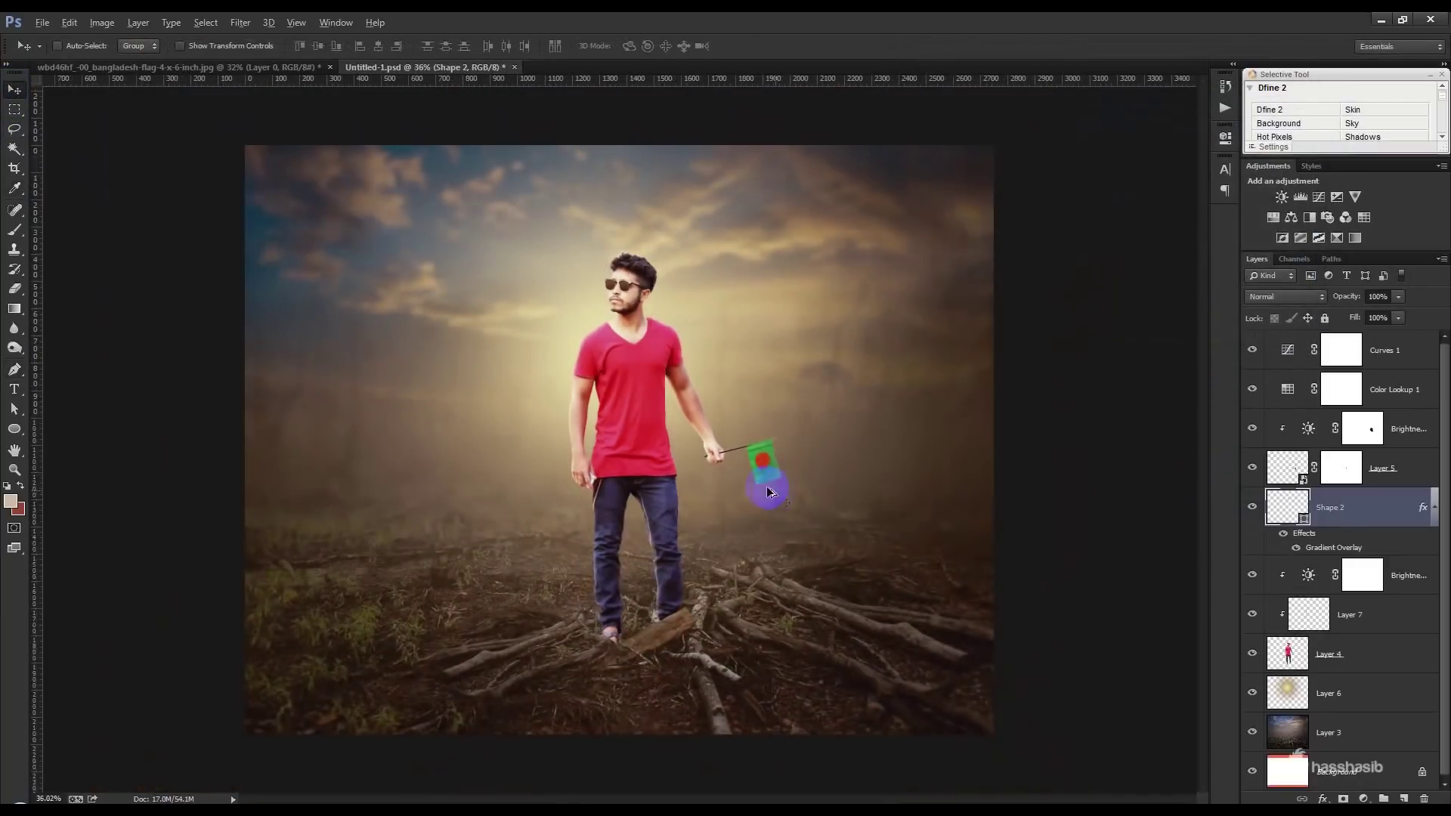
{"action": "scroll", "coordinate": [771, 488], "scroll_direction": "up", "scroll_amount": 1}
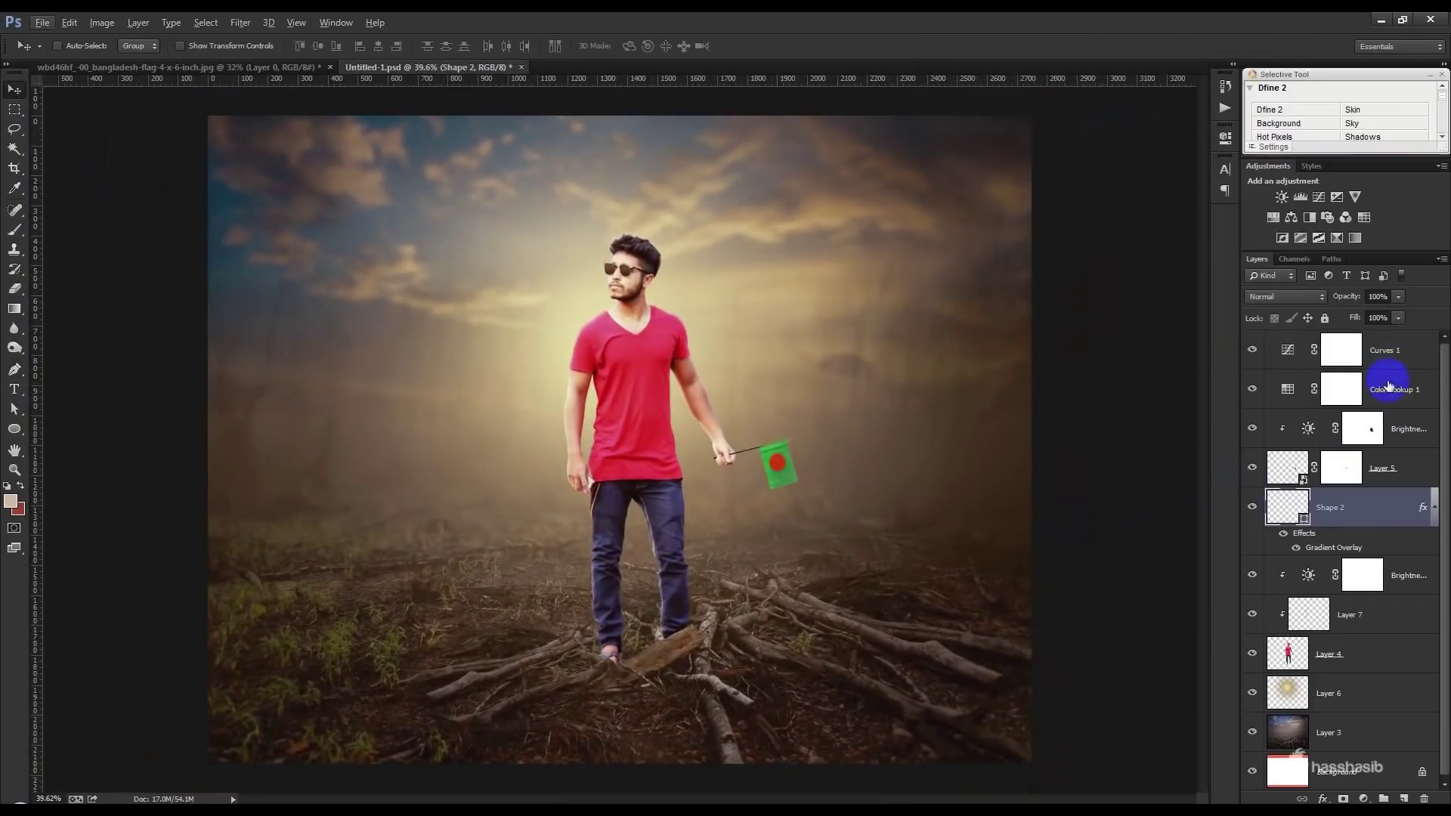
{"action": "left_click", "coordinate": [1411, 367]}
{"action": "left_click", "coordinate": [1431, 507]}
{"action": "key", "text": "d"}
Fill Layer 8 with a merged copy via Apply Image, then open Camera Raw Filter
{"action": "left_click", "coordinate": [1402, 797]}
{"action": "left_click", "coordinate": [102, 22]}
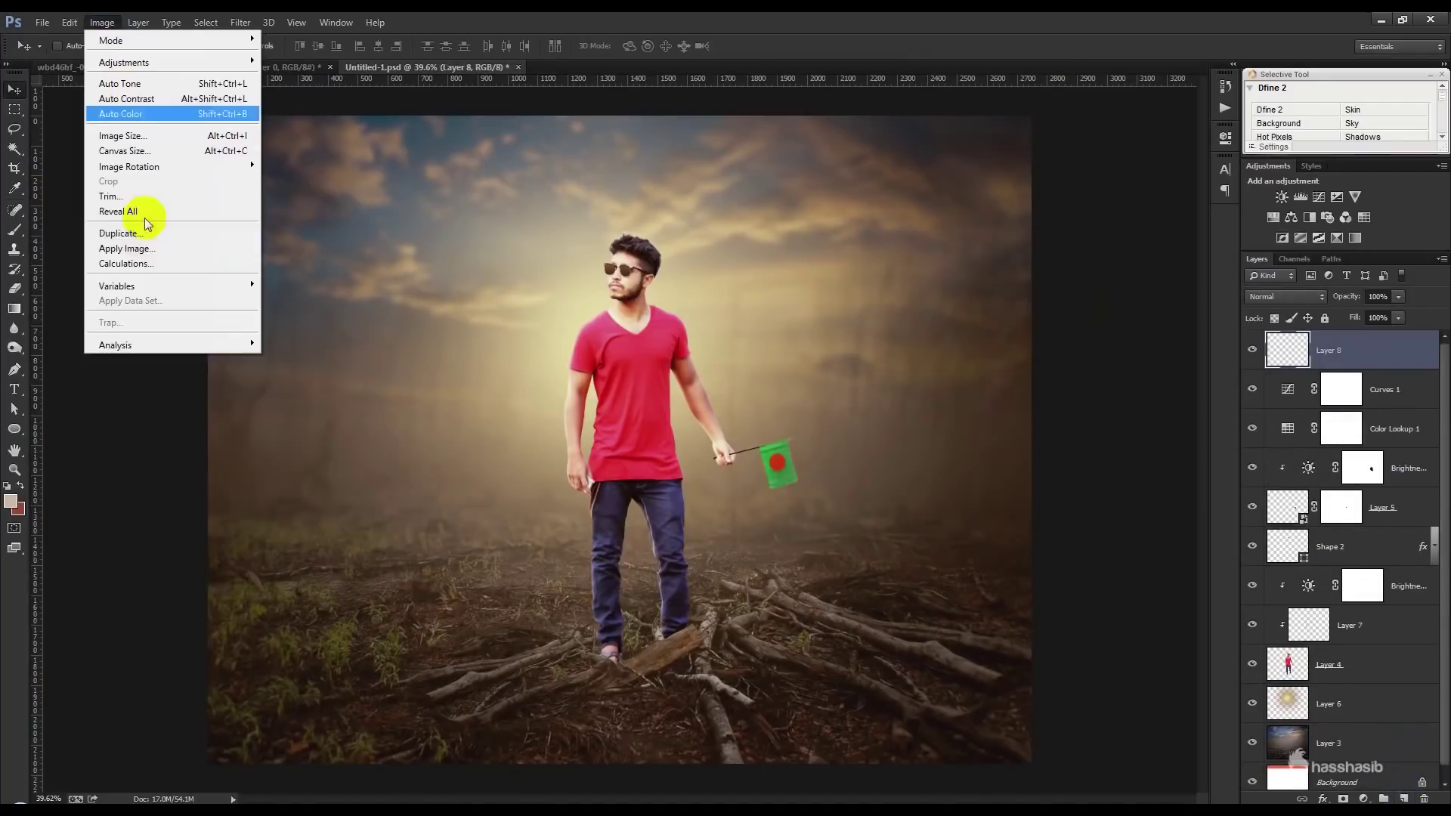
{"action": "left_click", "coordinate": [148, 264]}
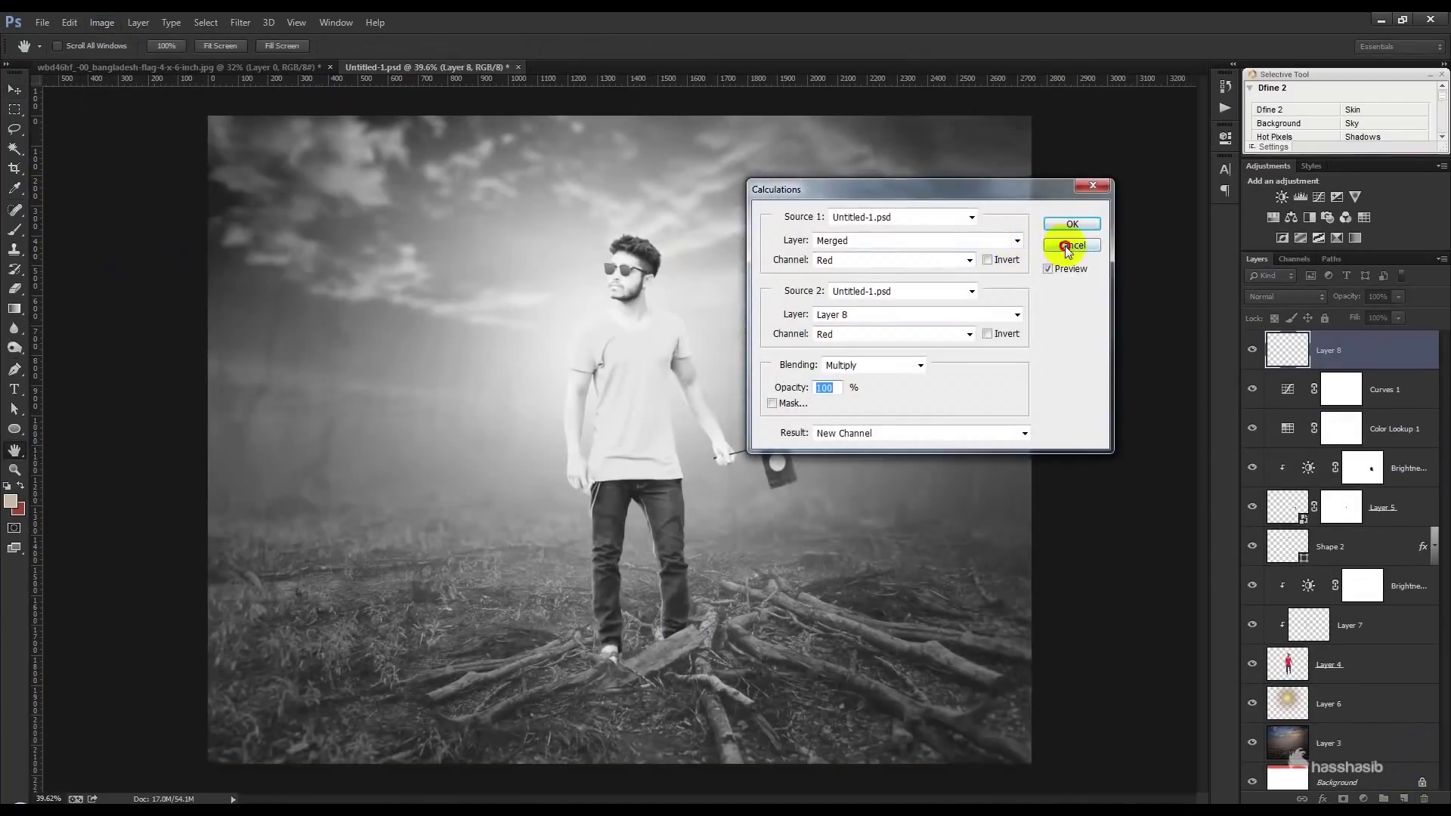
{"action": "left_click", "coordinate": [1068, 243]}
{"action": "left_click", "coordinate": [98, 22]}
{"action": "left_click", "coordinate": [145, 249]}
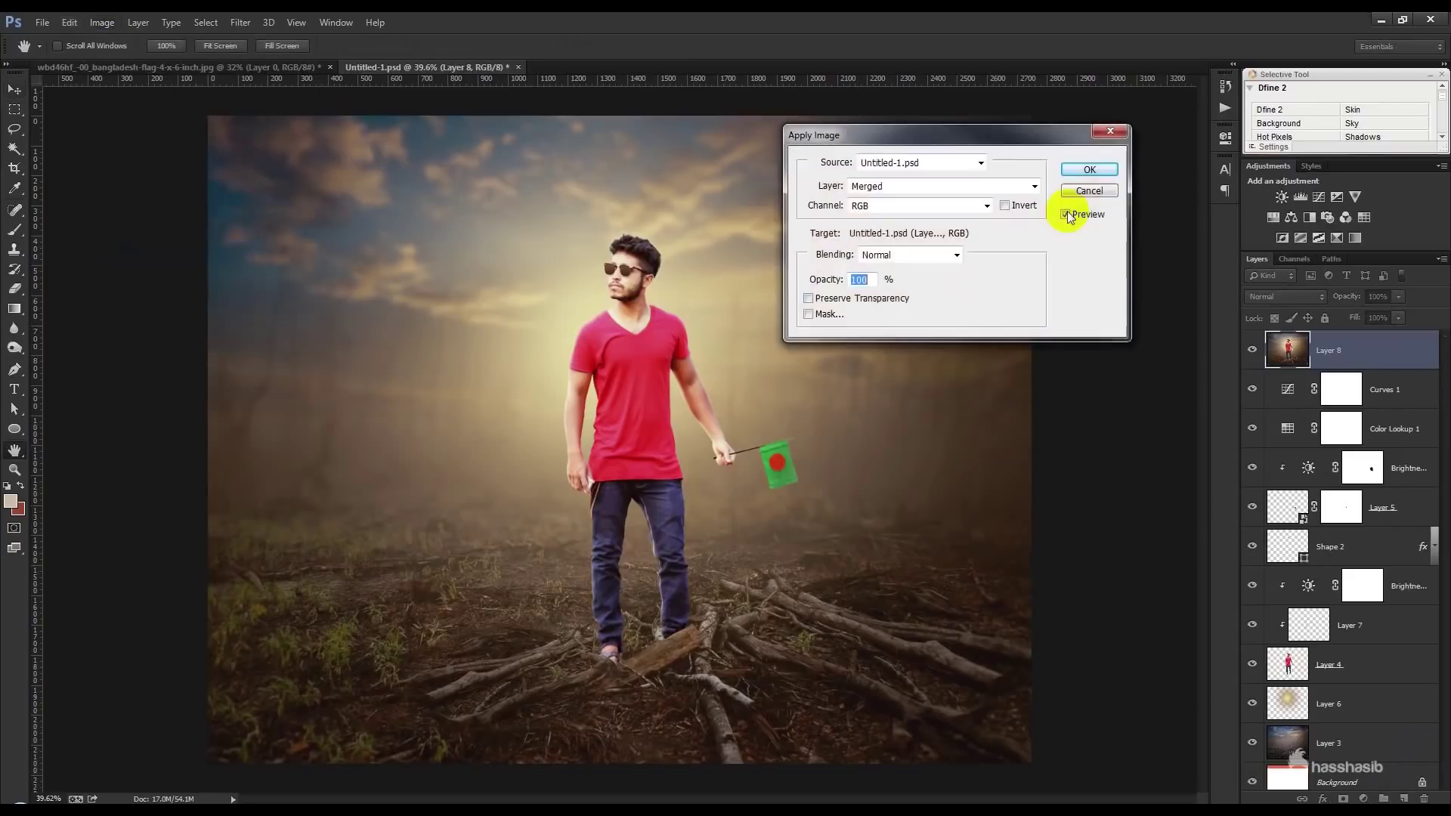
{"action": "left_click", "coordinate": [1086, 170]}
{"action": "left_click", "coordinate": [241, 21]}
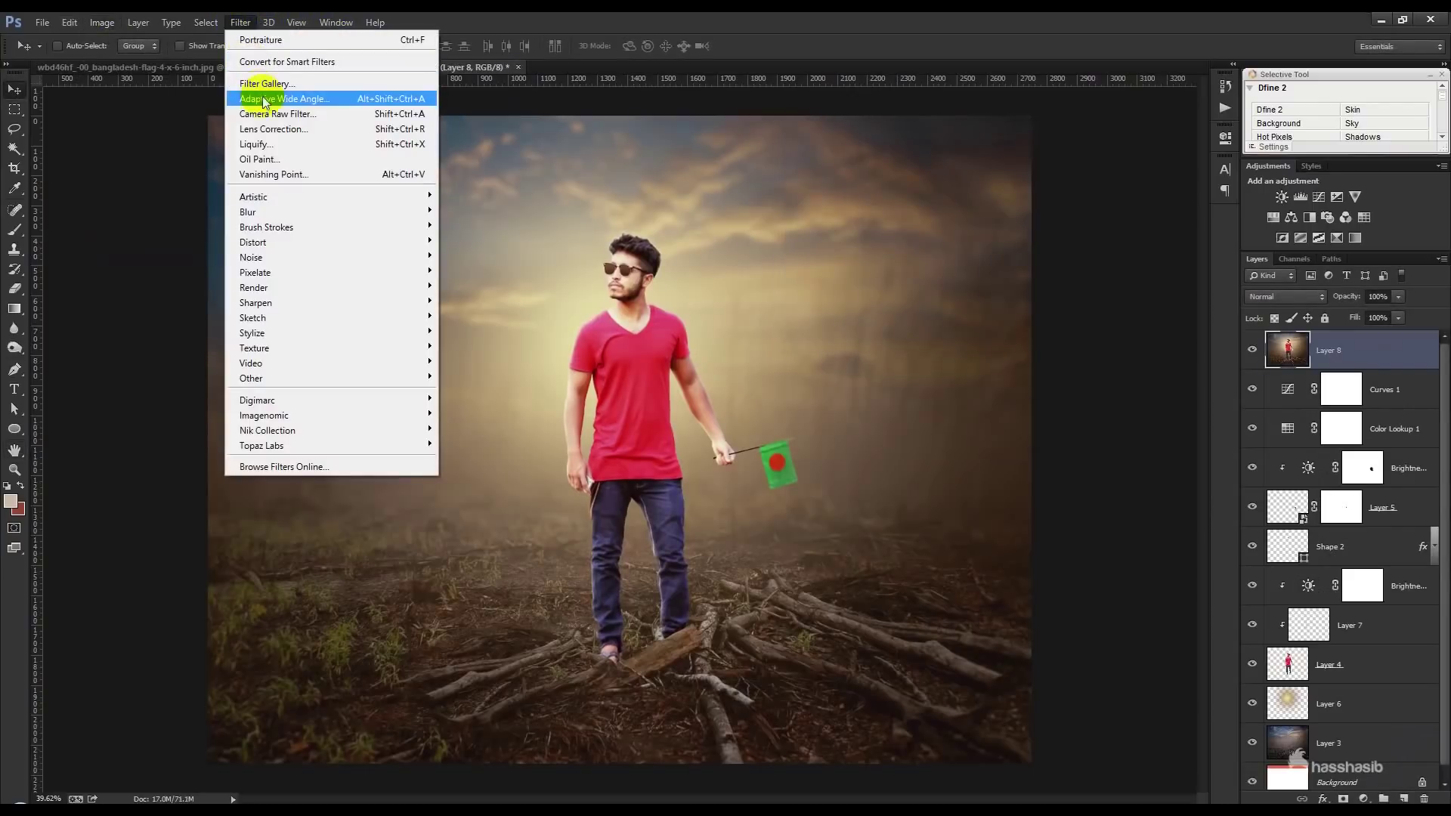
{"action": "left_click", "coordinate": [277, 114]}
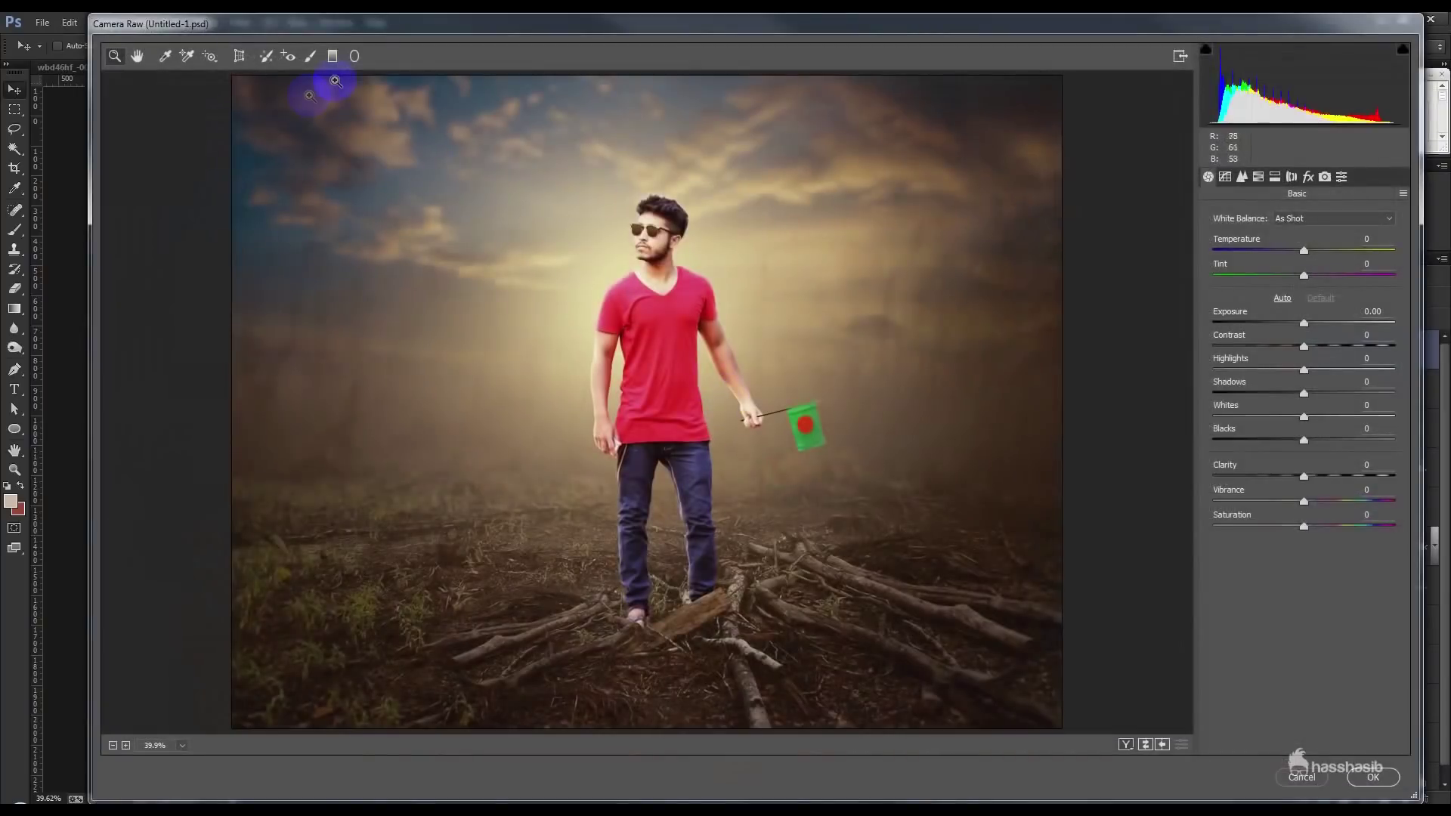
Draw a Radial Filter and fit its tilted ellipse around the man
{"action": "left_click", "coordinate": [355, 56]}
{"action": "left_click_drag", "start_coordinate": [690, 324], "coordinate": [919, 523]}
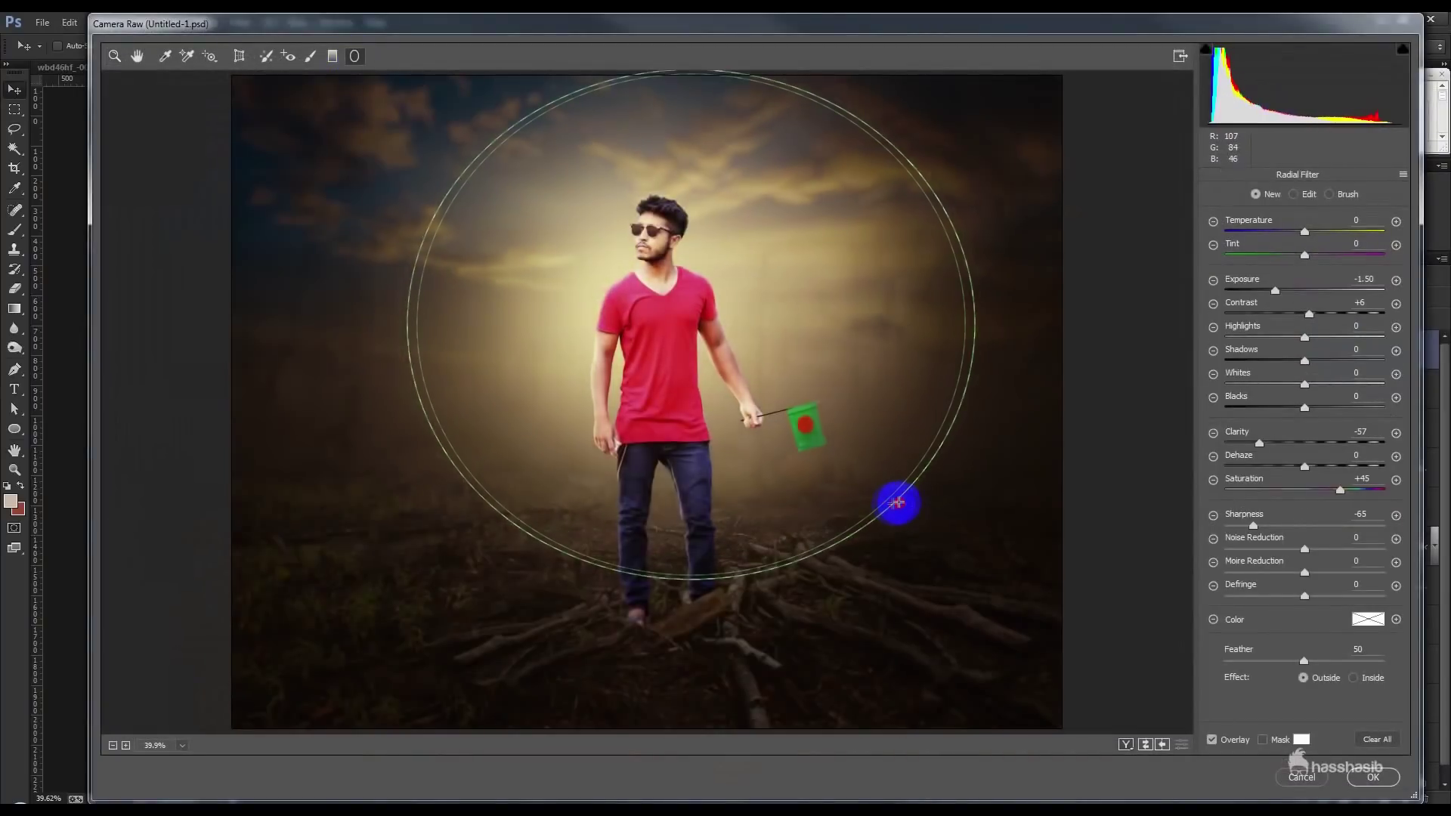
{"action": "left_click_drag", "start_coordinate": [919, 523], "coordinate": [950, 554]}
{"action": "mouse_move", "coordinate": [824, 582]}
{"action": "left_mouse_down"}
{"action": "mouse_move", "coordinate": [869, 492]}
{"action": "mouse_move", "coordinate": [755, 431]}
{"action": "left_mouse_up"}
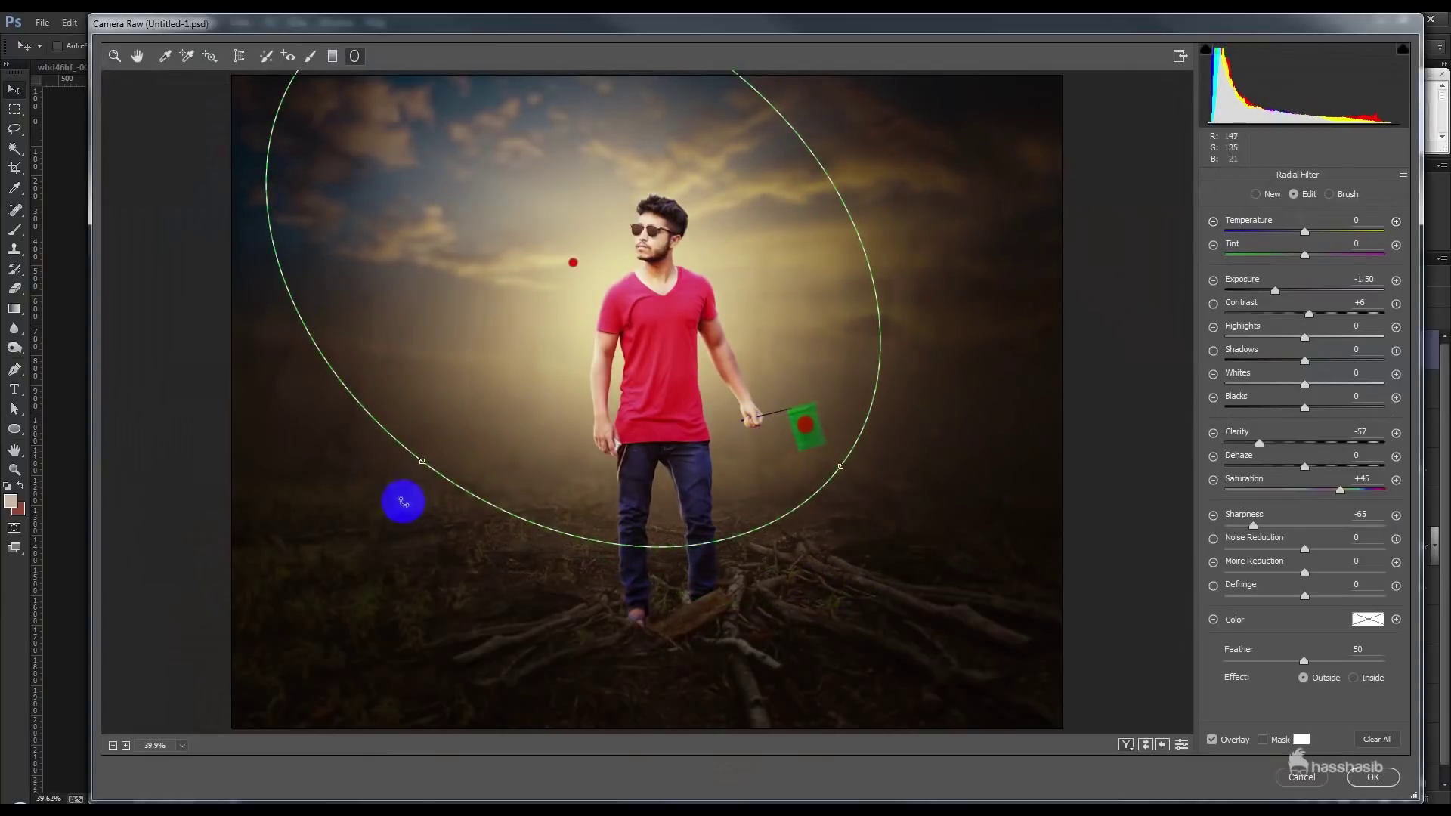
{"action": "mouse_move", "coordinate": [421, 462]}
{"action": "left_mouse_down"}
{"action": "mouse_move", "coordinate": [519, 389]}
{"action": "mouse_move", "coordinate": [786, 283]}
{"action": "left_mouse_up"}
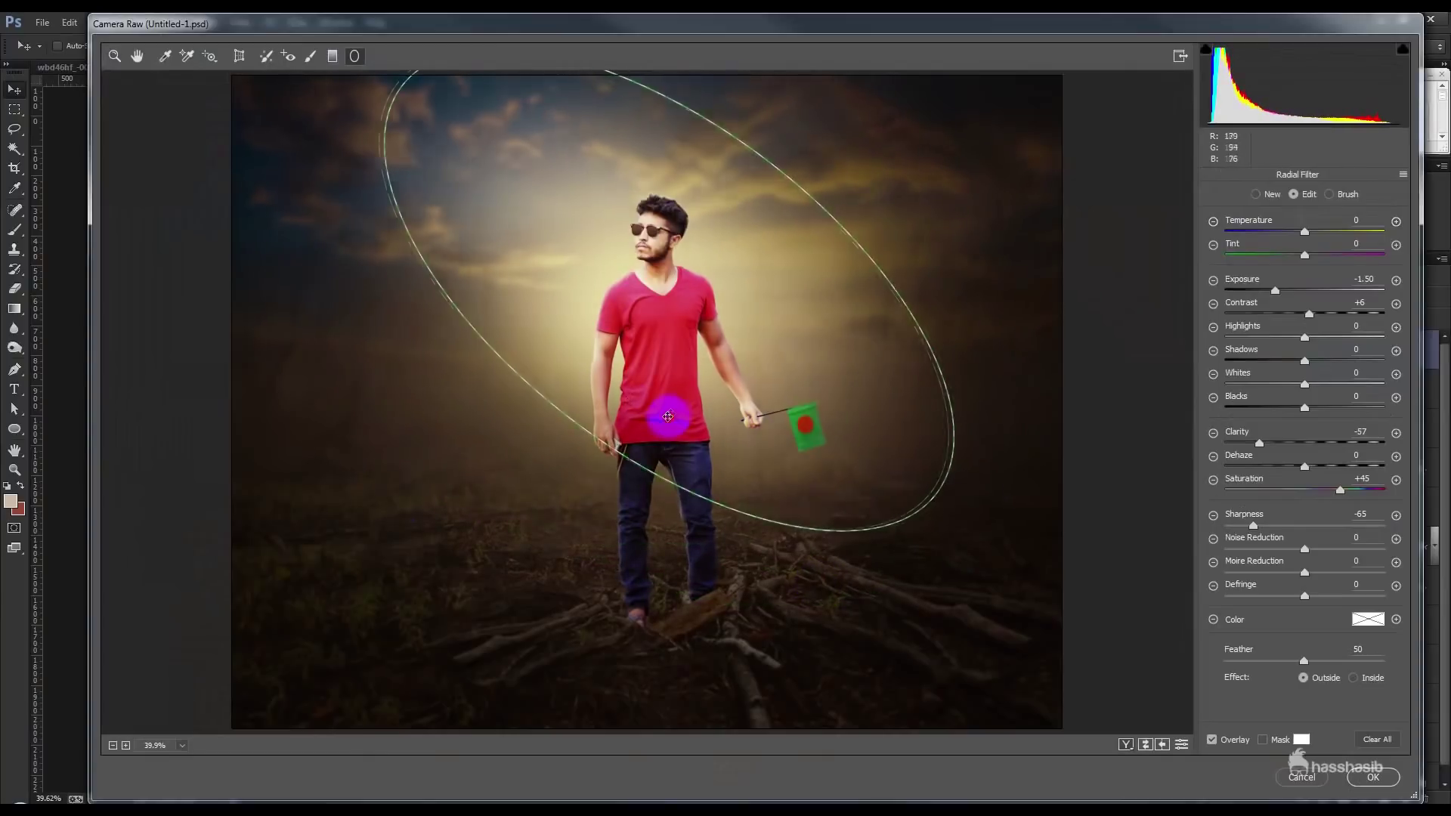
{"action": "left_click_drag", "start_coordinate": [759, 173], "coordinate": [775, 152]}
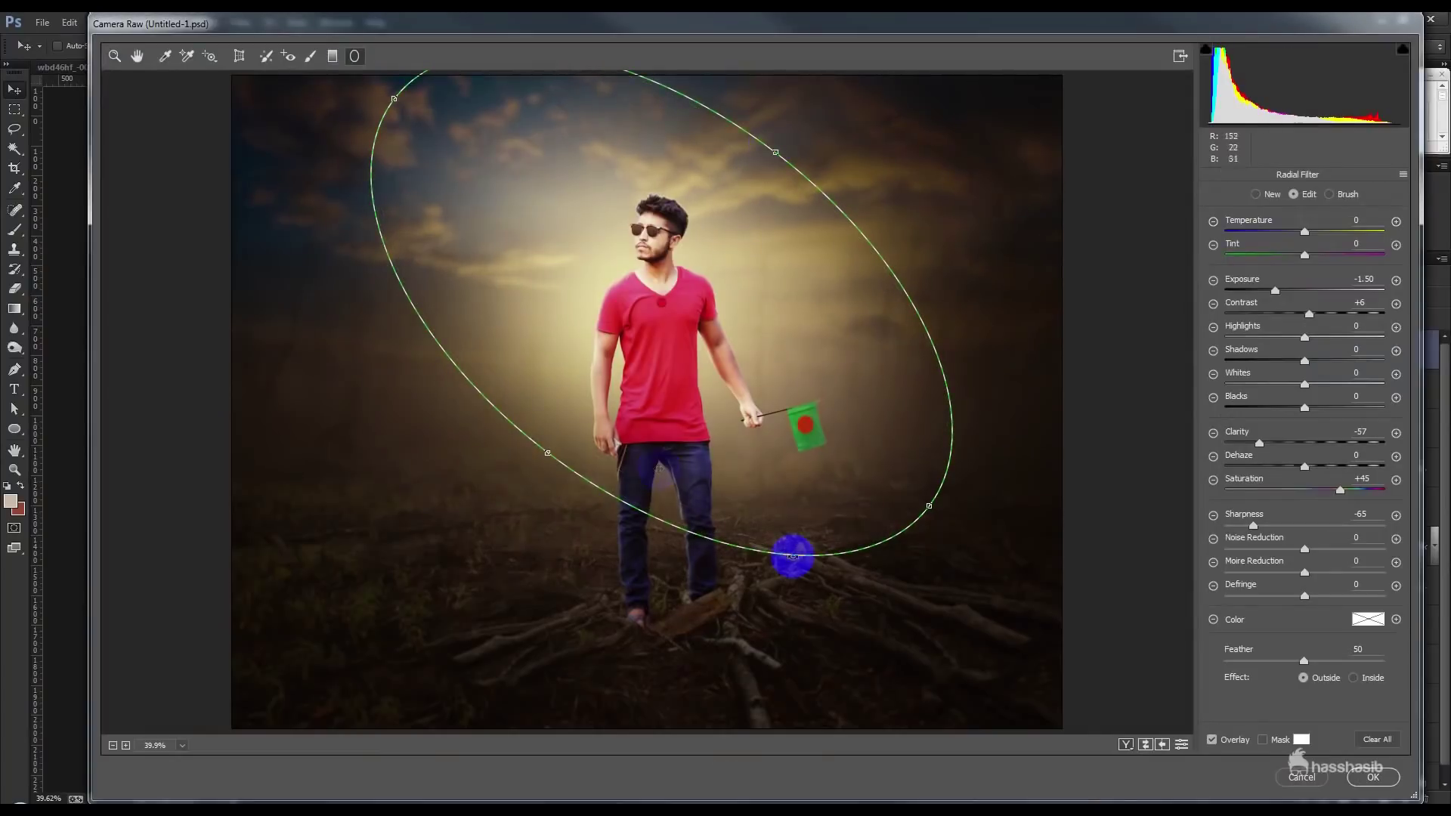
{"action": "mouse_move", "coordinate": [929, 504]}
{"action": "left_mouse_down"}
{"action": "mouse_move", "coordinate": [1121, 593]}
{"action": "mouse_move", "coordinate": [1150, 535]}
{"action": "left_mouse_up"}
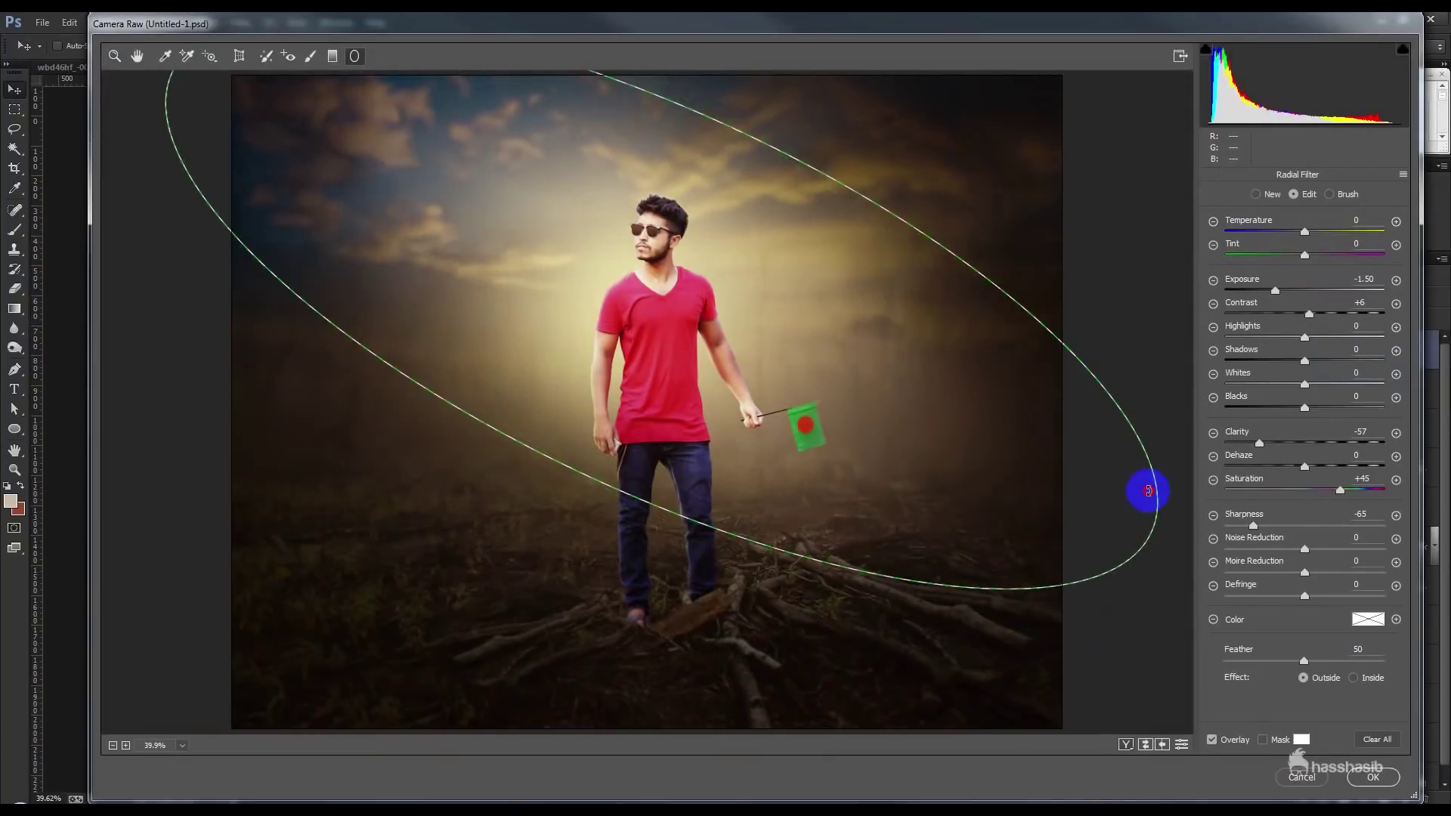
{"action": "left_click_drag", "start_coordinate": [980, 515], "coordinate": [956, 491]}
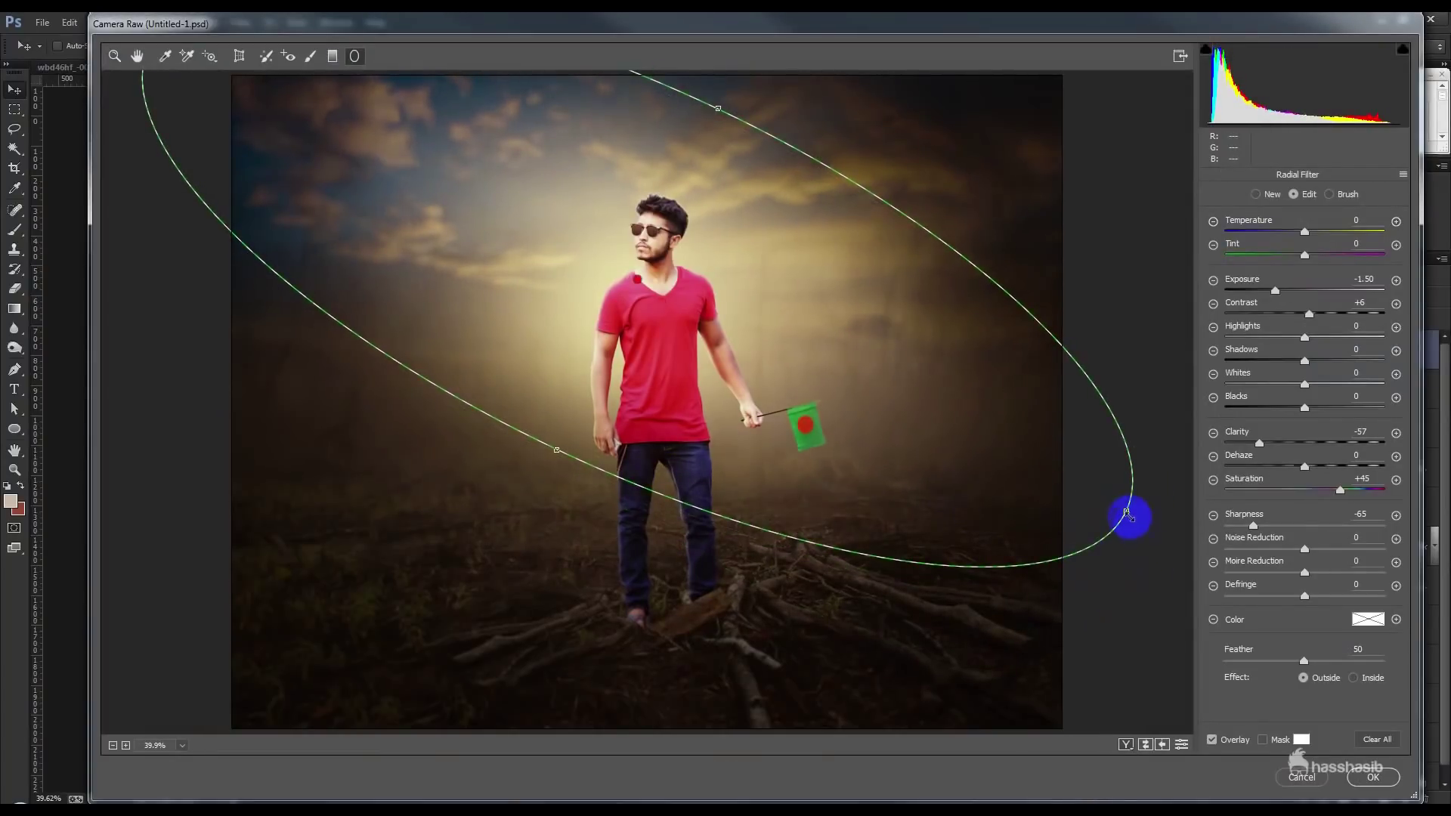
{"action": "left_click_drag", "start_coordinate": [1114, 506], "coordinate": [1090, 495]}
{"action": "left_click_drag", "start_coordinate": [557, 452], "coordinate": [539, 488]}
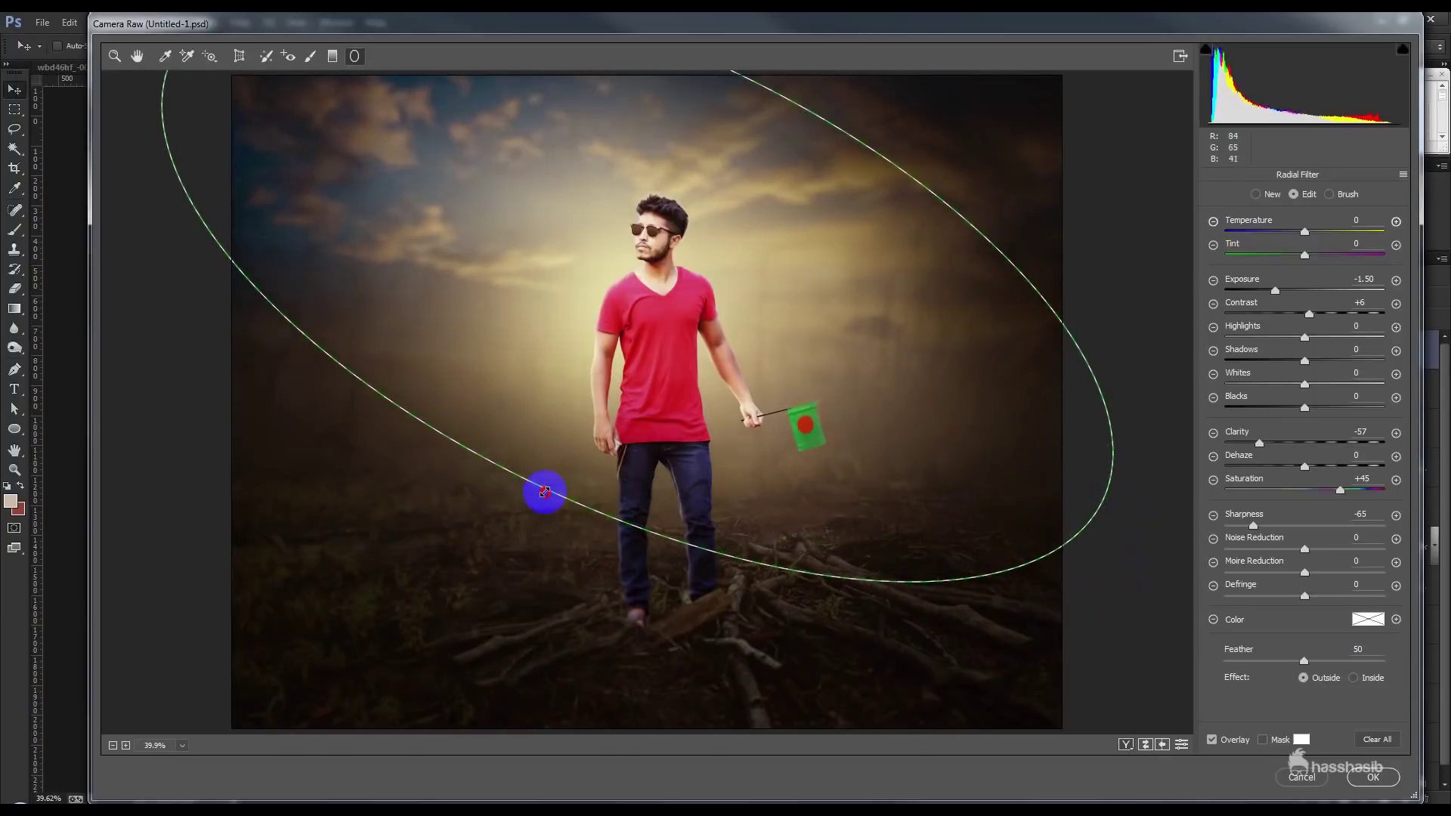
Set the outside to Saturation 0, Exposure -1.05, Clarity -45, Sharpness -56, refining the ellipse
{"action": "left_click_drag", "start_coordinate": [1274, 527], "coordinate": [1280, 526]}
{"action": "left_click", "coordinate": [1364, 479]}
{"action": "type", "text": "00"}
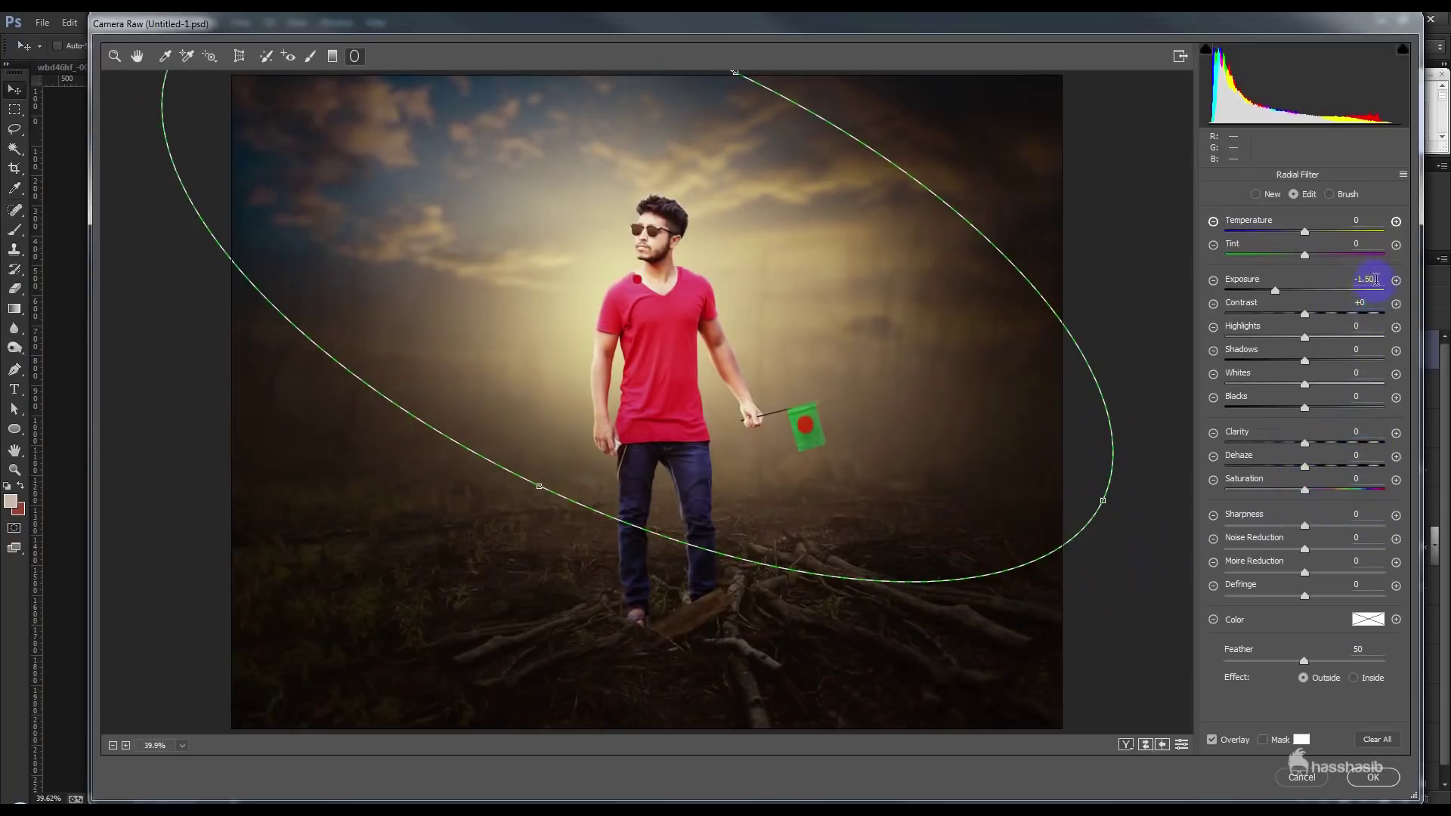
{"action": "left_click", "coordinate": [1340, 282]}
{"action": "left_click_drag", "start_coordinate": [724, 422], "coordinate": [761, 457]}
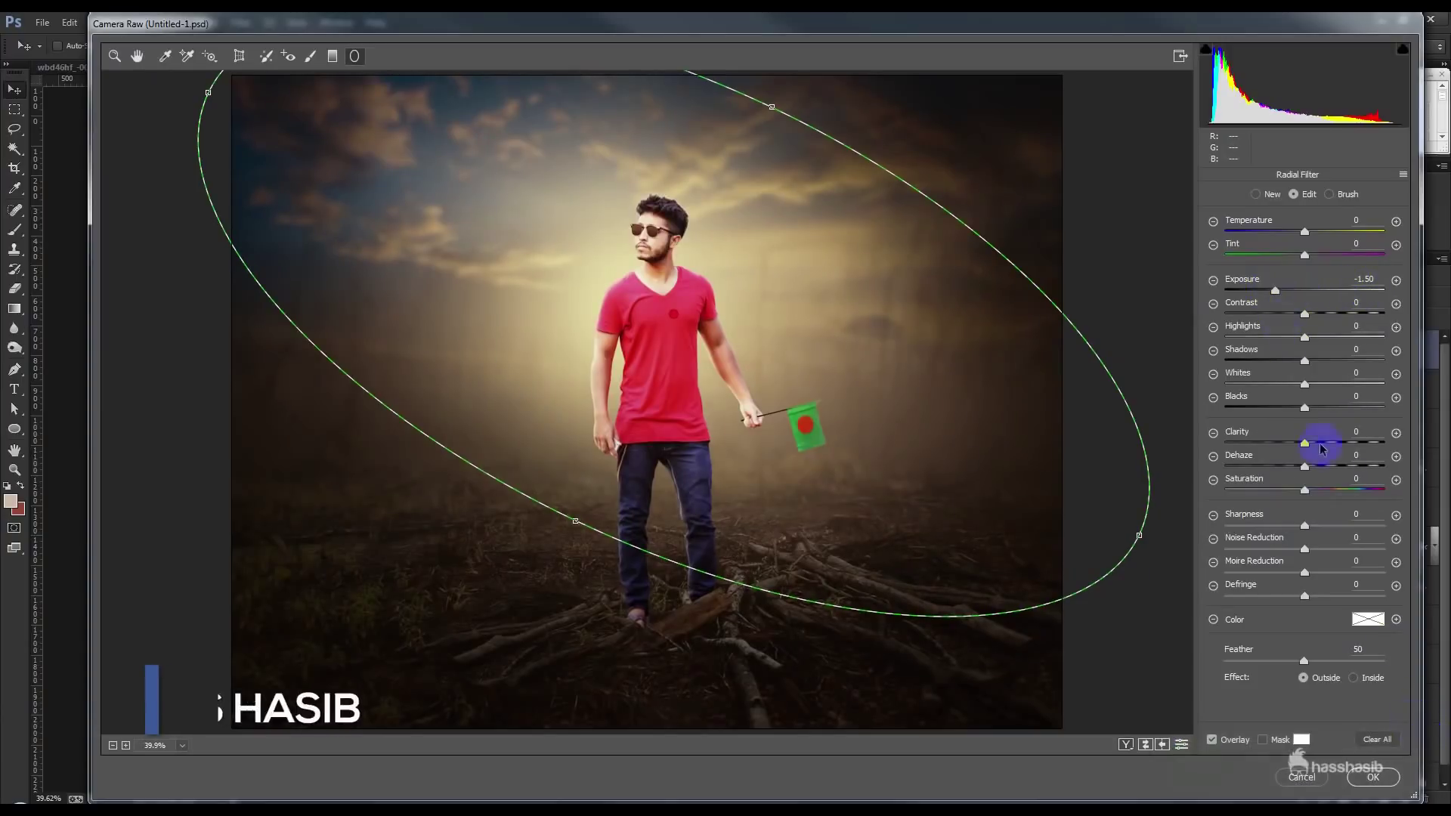
{"action": "left_click_drag", "start_coordinate": [1275, 291], "coordinate": [1287, 293]}
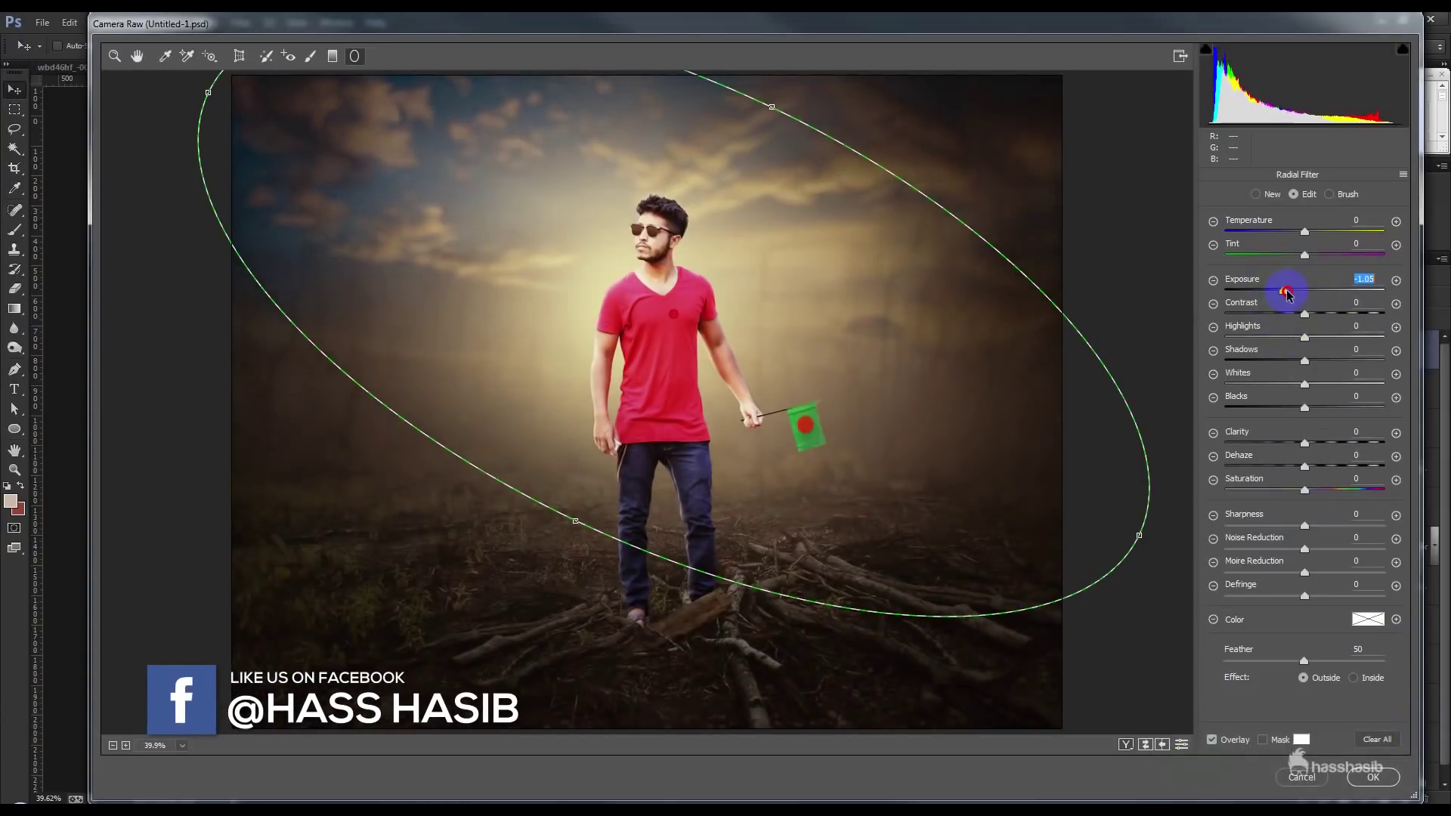
{"action": "mouse_move", "coordinate": [215, 102]}
{"action": "left_mouse_down"}
{"action": "mouse_move", "coordinate": [324, 185]}
{"action": "mouse_move", "coordinate": [347, 185]}
{"action": "left_mouse_up"}
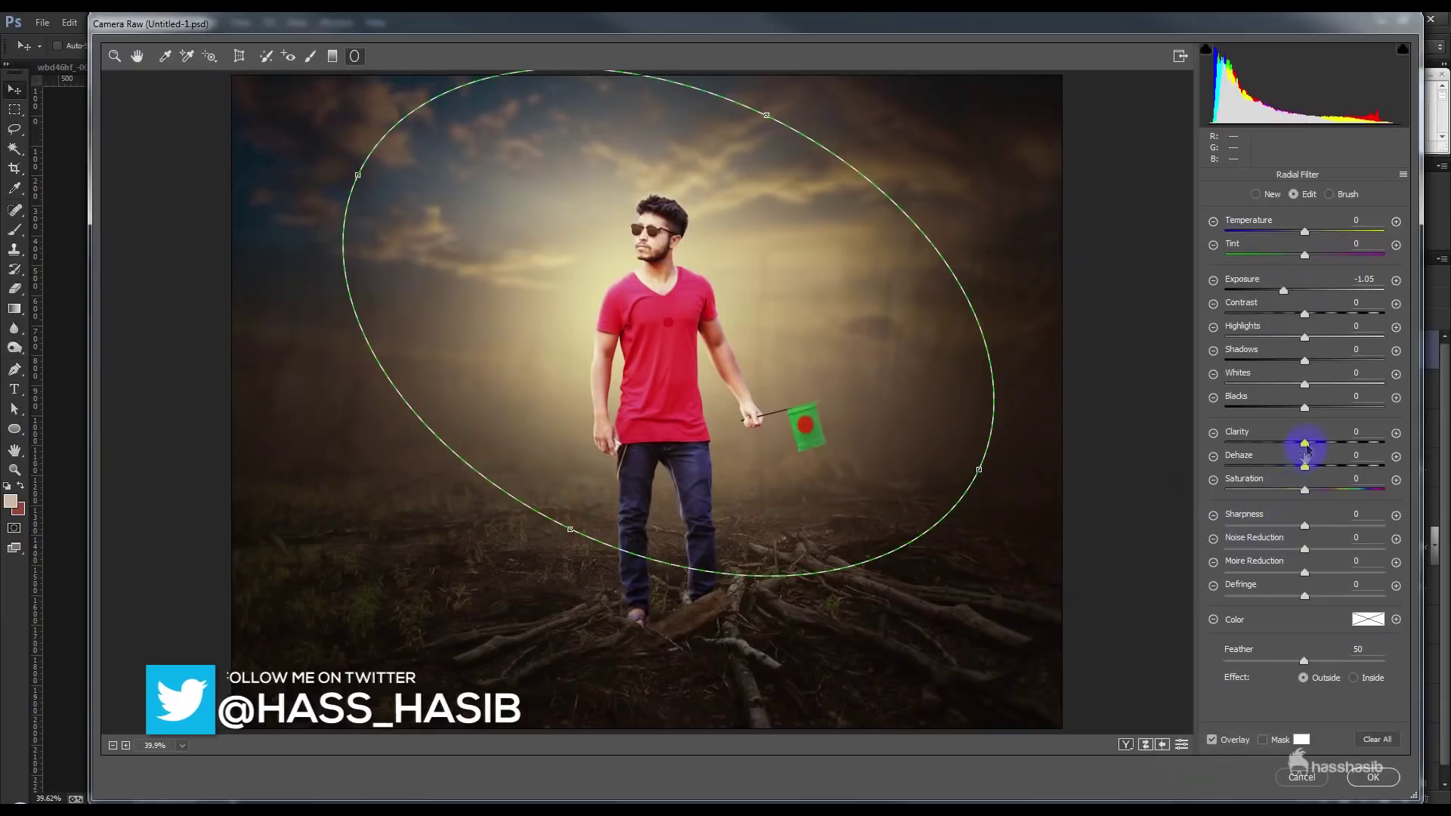
{"action": "left_click", "coordinate": [1262, 443]}
{"action": "left_click_drag", "start_coordinate": [1269, 447], "coordinate": [1272, 446]}
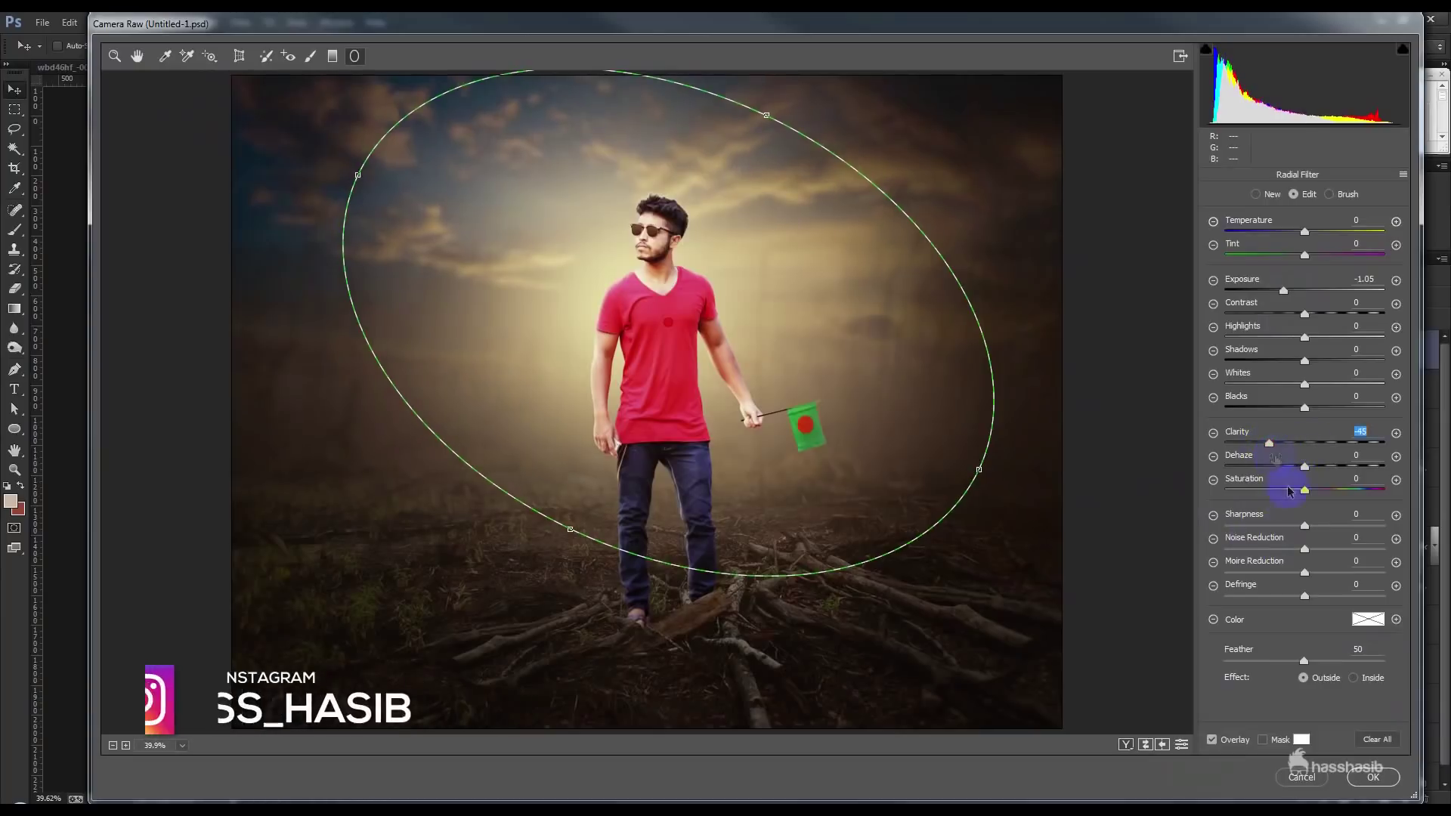
{"action": "mouse_move", "coordinate": [1303, 525]}
{"action": "left_mouse_down"}
{"action": "mouse_move", "coordinate": [1237, 533]}
{"action": "mouse_move", "coordinate": [1252, 533]}
{"action": "left_mouse_up"}
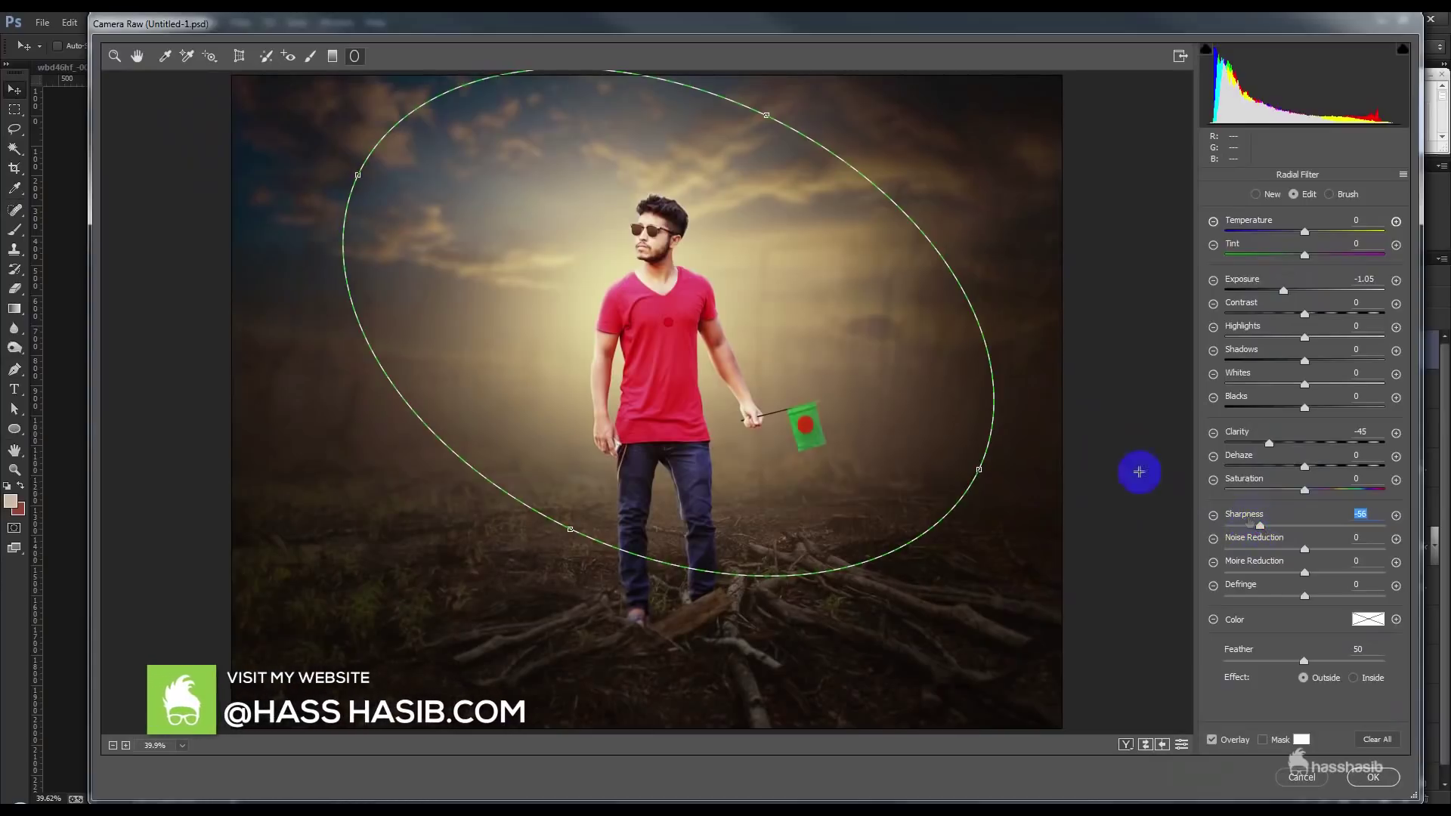
{"action": "left_click_drag", "start_coordinate": [803, 102], "coordinate": [751, 149]}
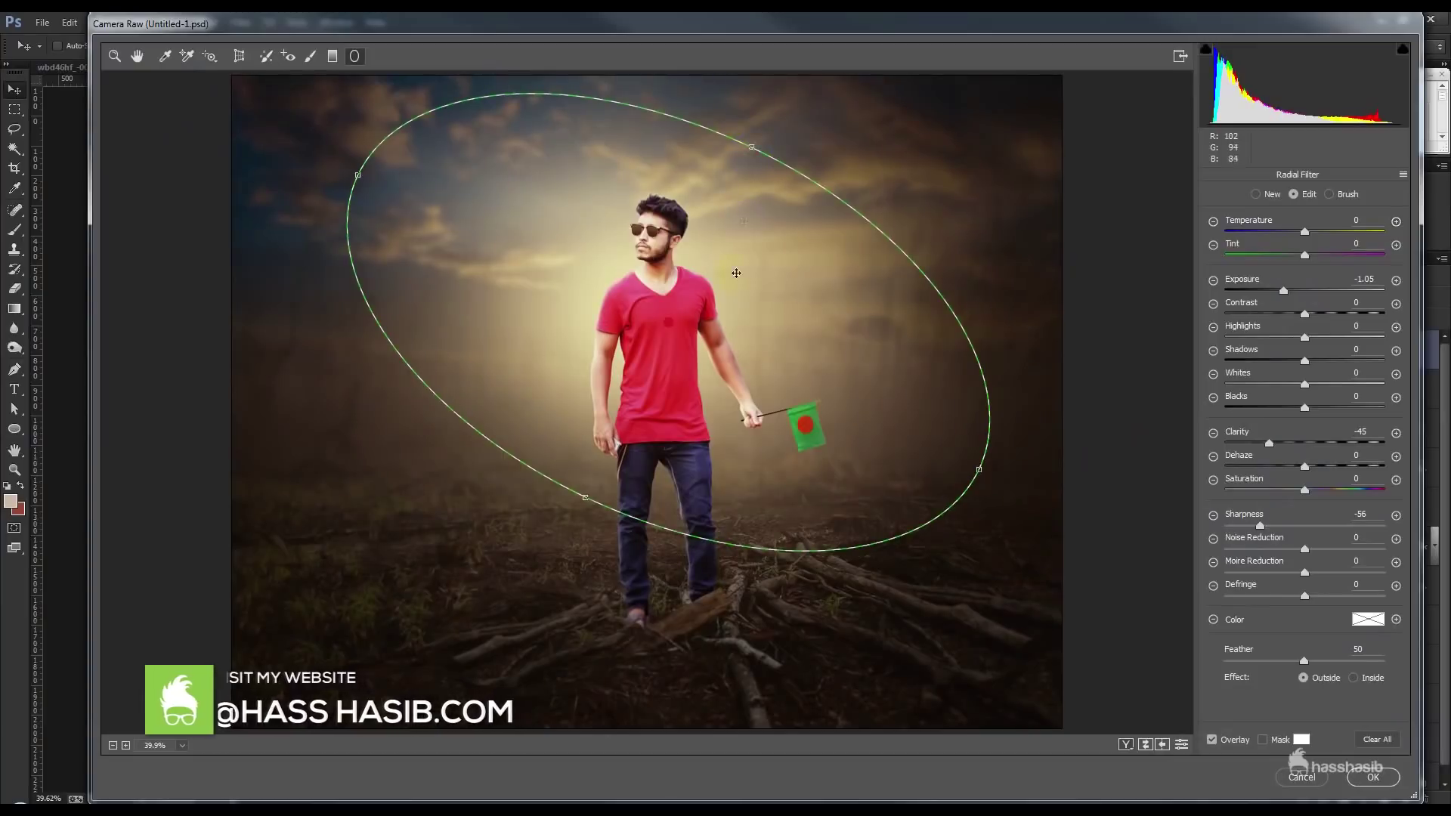
In Camera Raw Effects, set Dehaze to +3 and Post Crop Vignetting to +5
{"action": "left_click", "coordinate": [137, 56]}
{"action": "left_click", "coordinate": [1308, 177]}
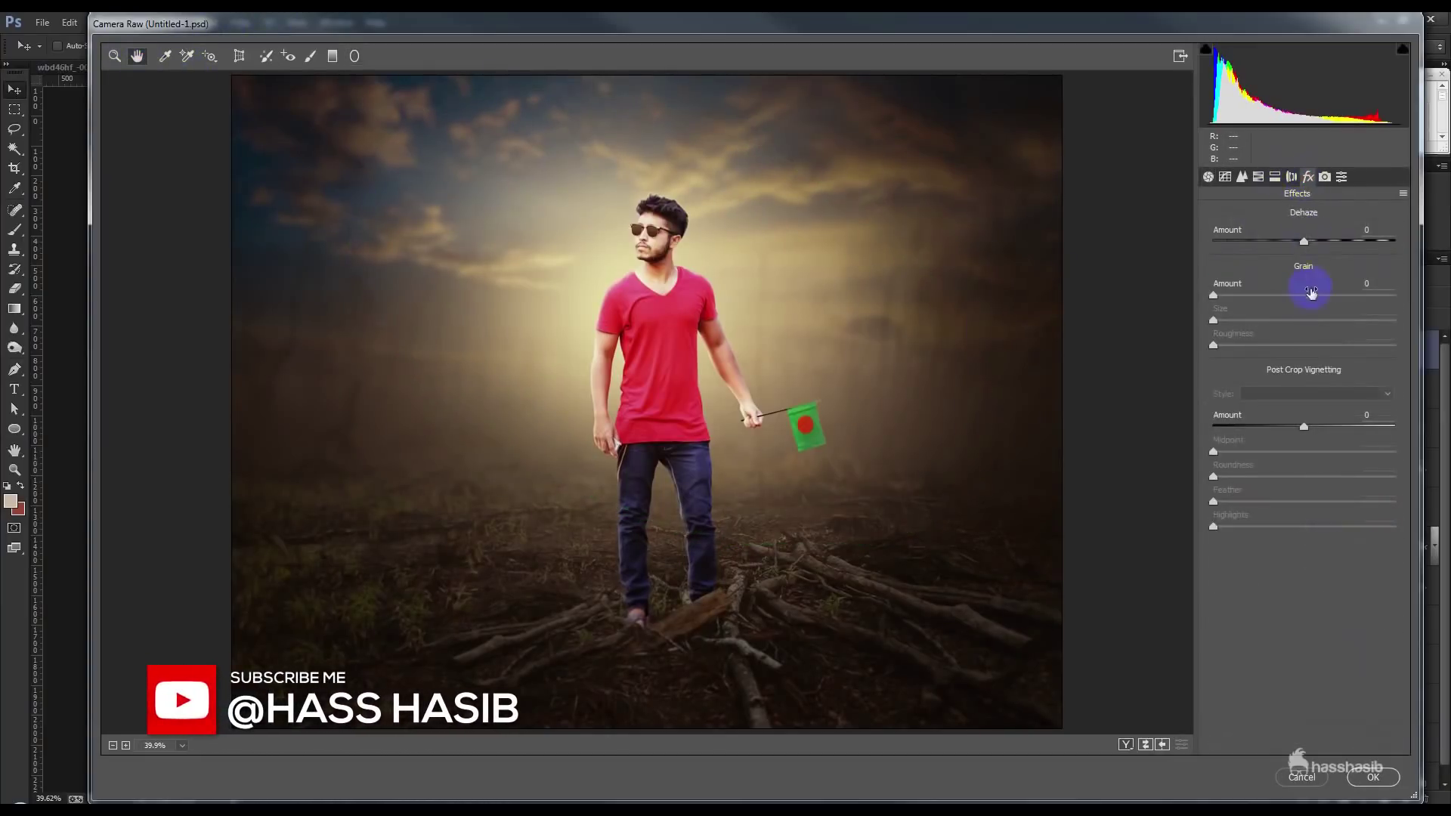
{"action": "left_click_drag", "start_coordinate": [1303, 242], "coordinate": [1316, 245]}
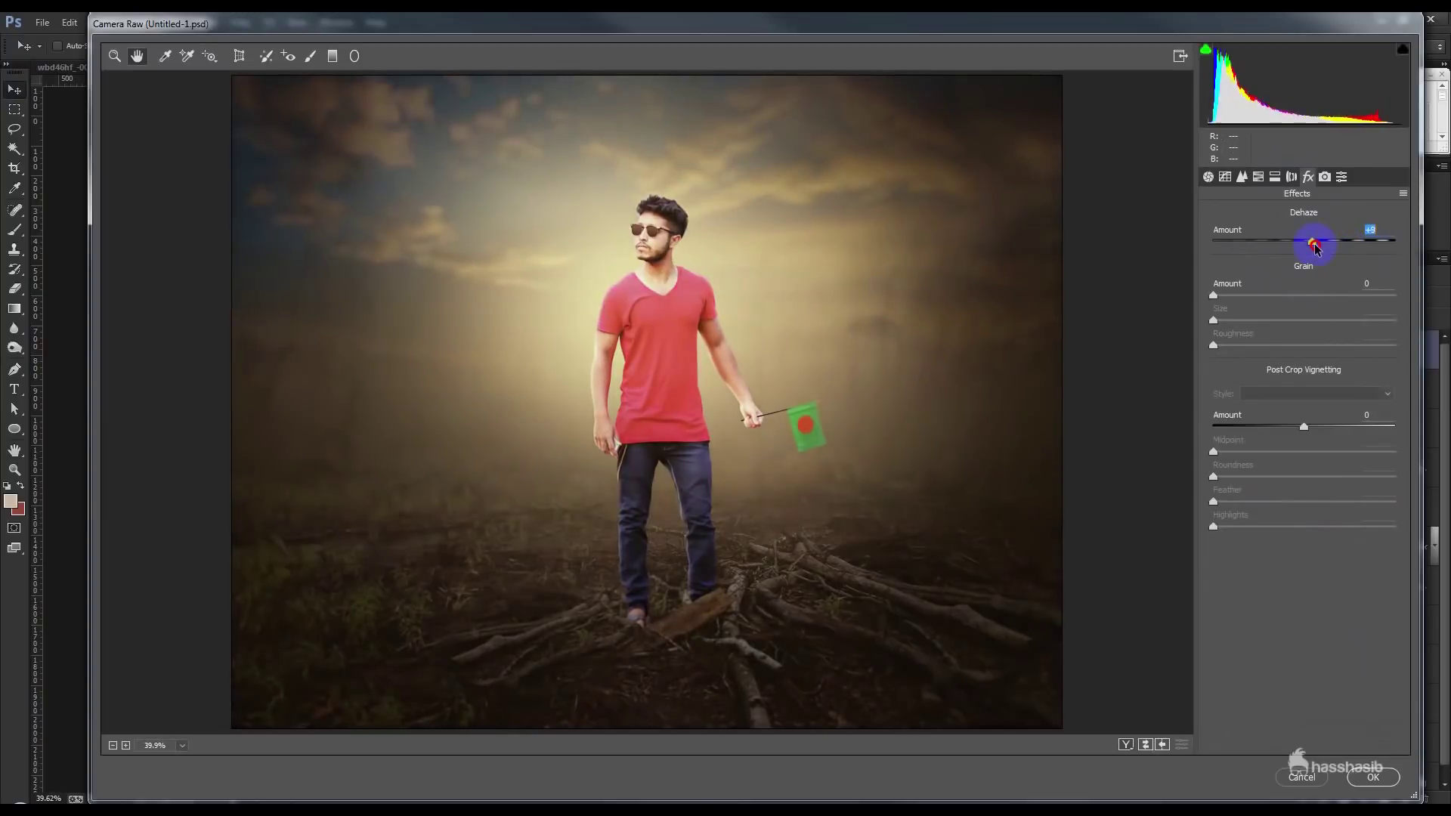
{"action": "left_click", "coordinate": [1290, 177]}
{"action": "left_click_drag", "start_coordinate": [1307, 425], "coordinate": [1310, 428]}
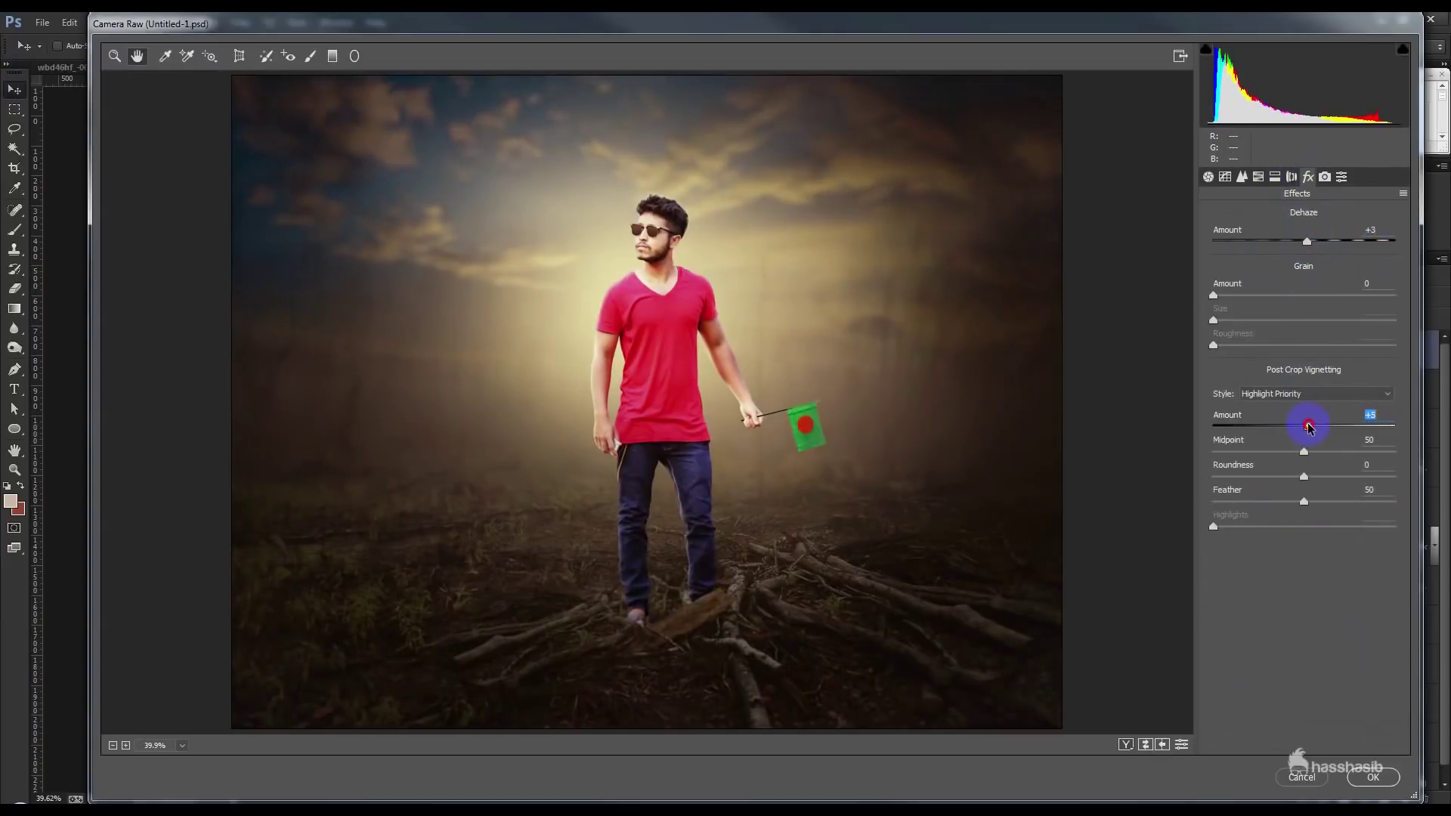
{"action": "left_click", "coordinate": [1258, 176]}
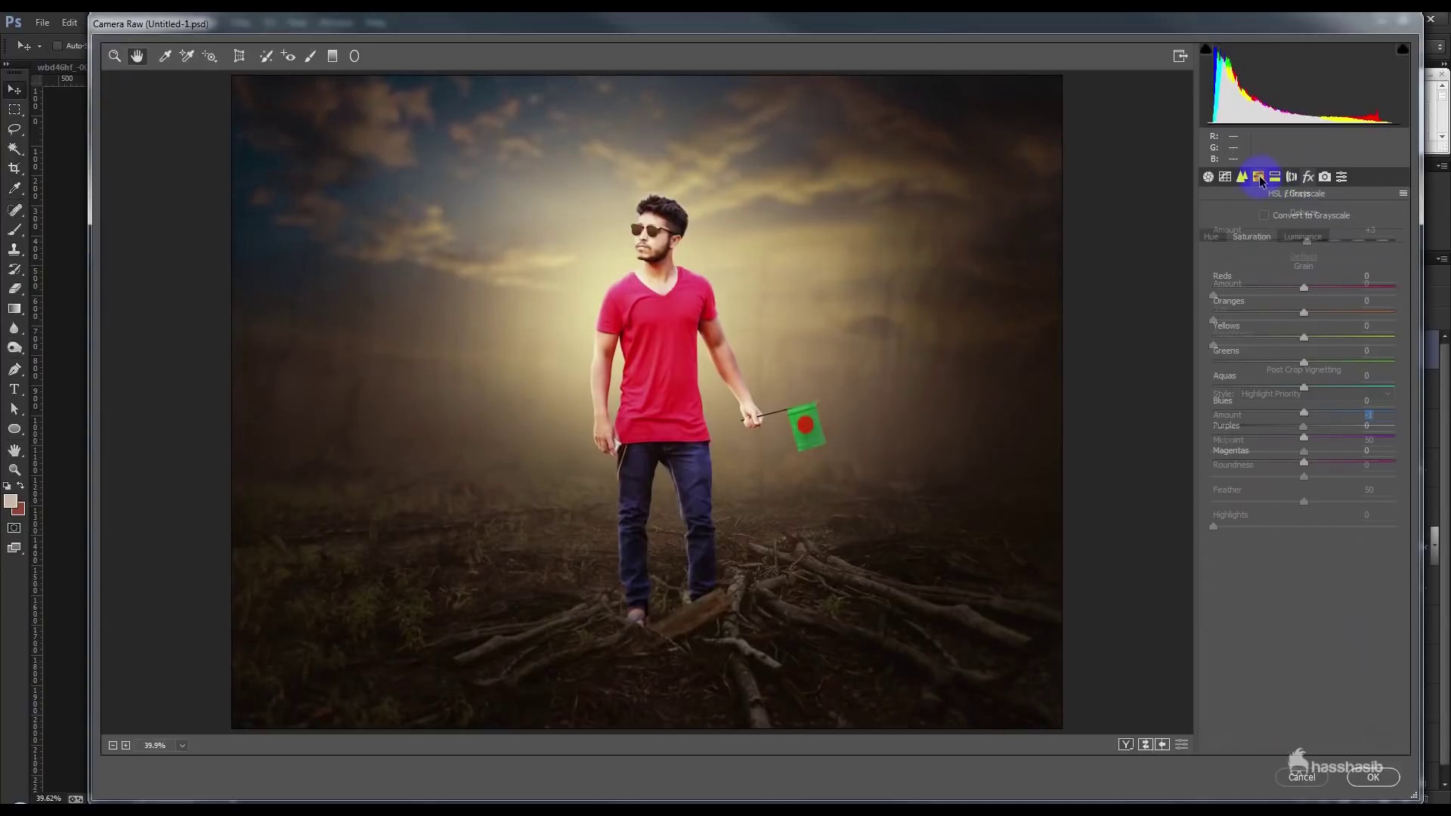
Add sharpening, set Oranges saturation -13, nudge orange luminance, and Reds saturation +28
{"action": "left_click", "coordinate": [1240, 239]}
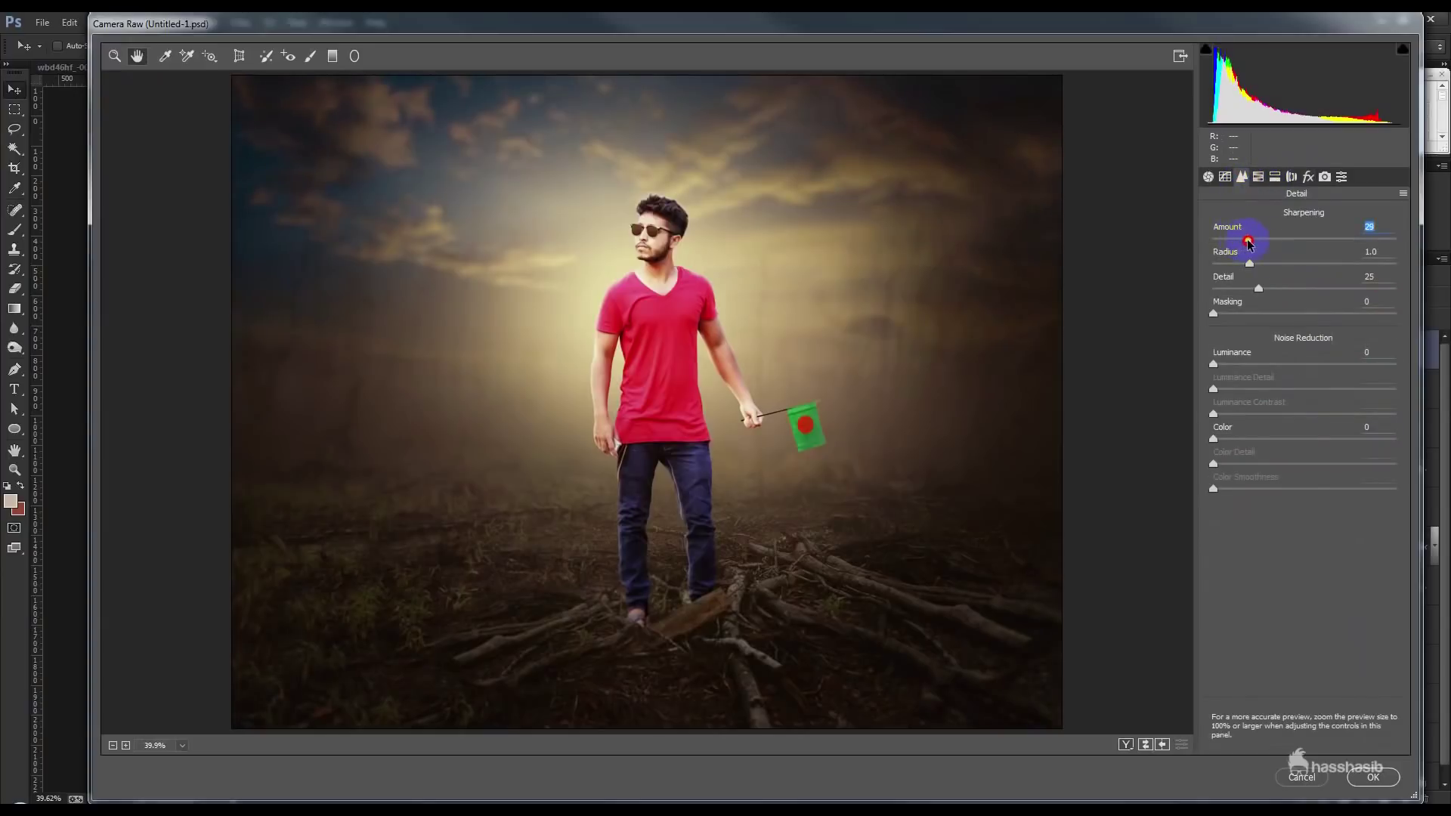
{"action": "left_click", "coordinate": [1258, 178]}
{"action": "left_click_drag", "start_coordinate": [1303, 312], "coordinate": [1284, 310]}
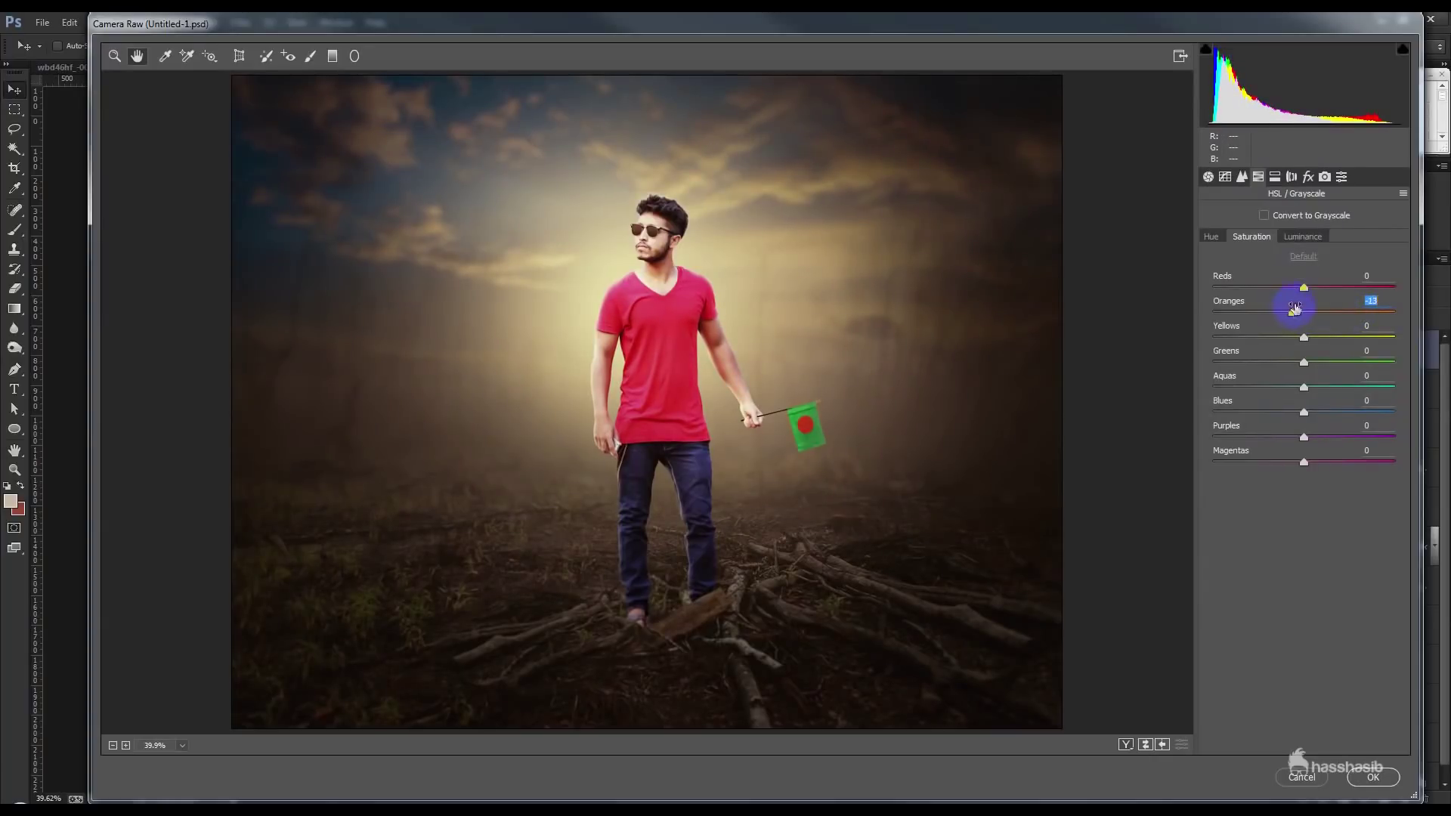
{"action": "left_click", "coordinate": [1303, 236]}
{"action": "mouse_move", "coordinate": [1305, 317]}
{"action": "left_mouse_down"}
{"action": "mouse_move", "coordinate": [1289, 315]}
{"action": "mouse_move", "coordinate": [1315, 316]}
{"action": "left_mouse_up"}
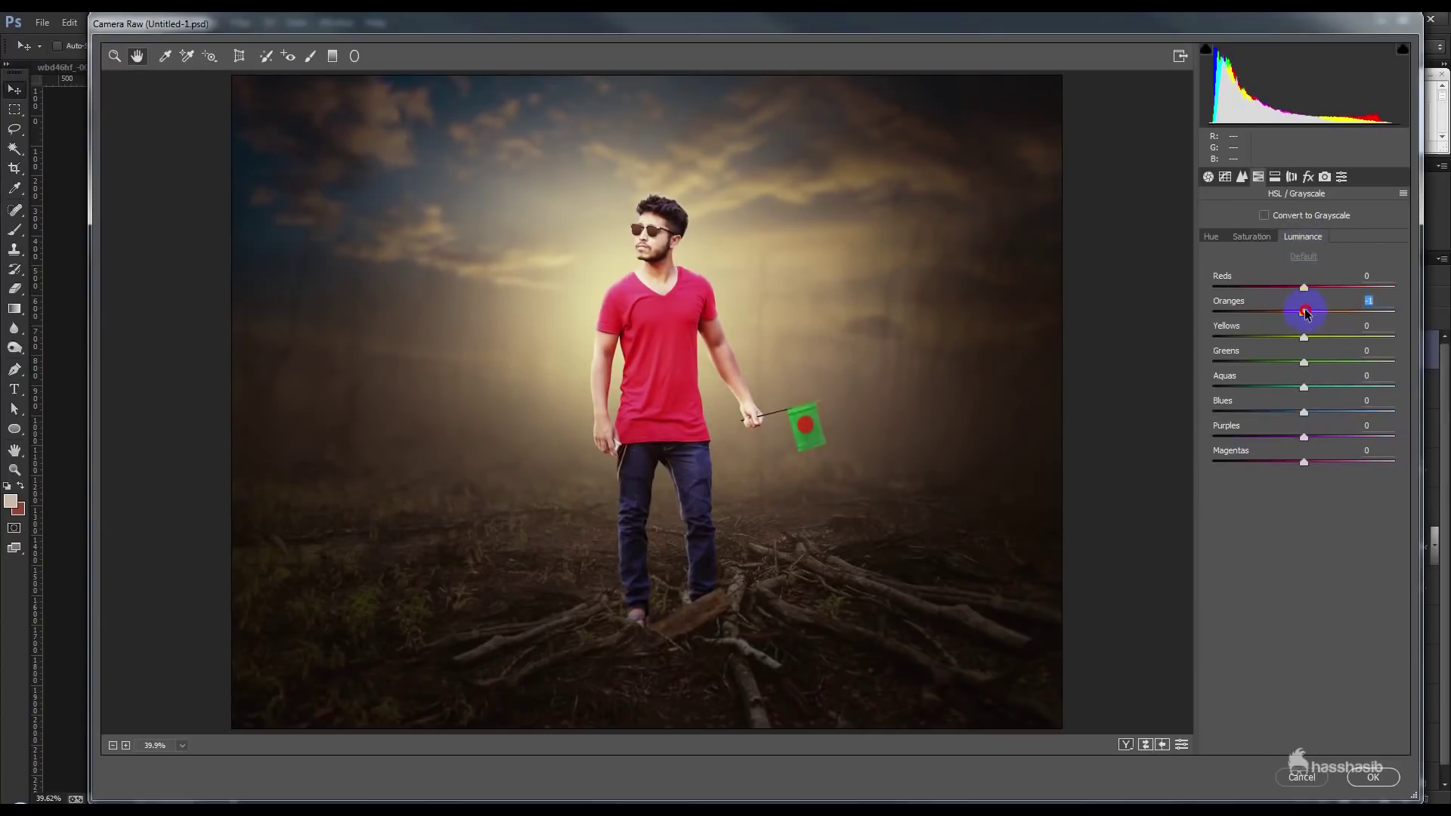
{"action": "mouse_move", "coordinate": [1310, 295]}
{"action": "left_mouse_down"}
{"action": "mouse_move", "coordinate": [1321, 287]}
{"action": "mouse_move", "coordinate": [1306, 296]}
{"action": "left_mouse_up"}
{"action": "left_click", "coordinate": [1251, 236]}
{"action": "mouse_move", "coordinate": [1305, 290]}
{"action": "left_mouse_down"}
{"action": "mouse_move", "coordinate": [1347, 291]}
{"action": "mouse_move", "coordinate": [1330, 294]}
{"action": "left_mouse_up"}
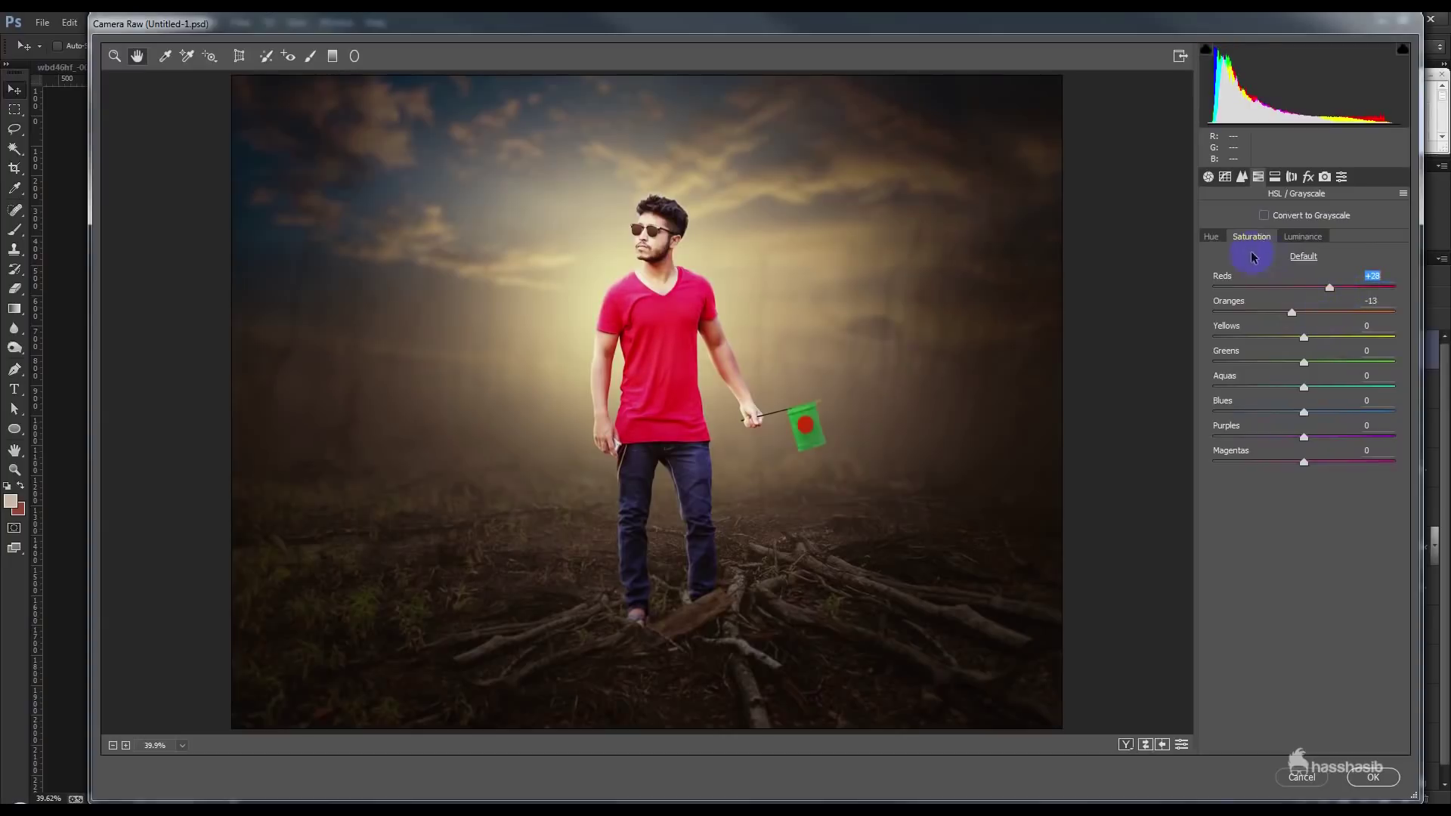
{"action": "left_click", "coordinate": [1225, 179]}
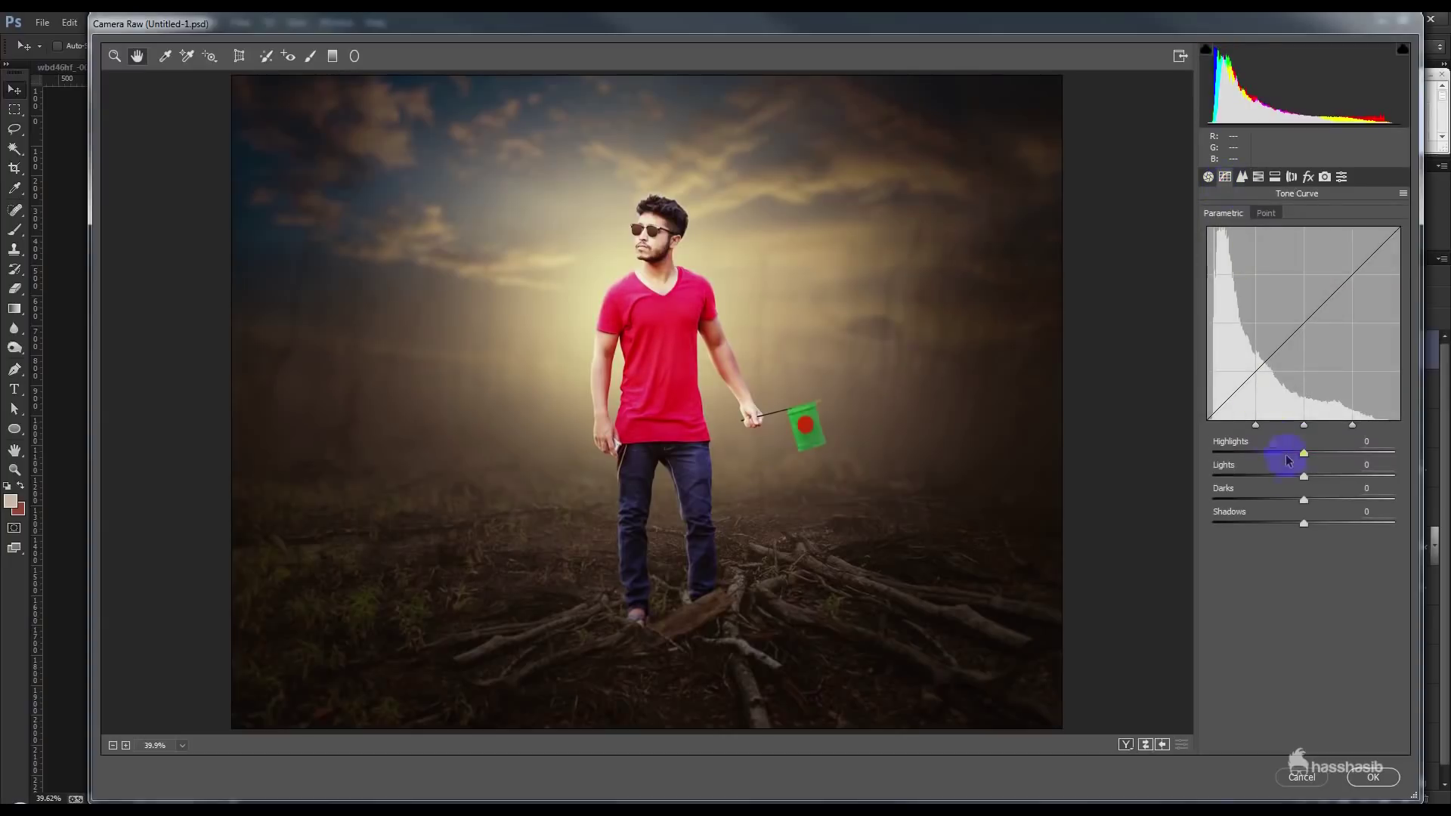
Set the parametric tone curve to Highlights -18, Lights -23 and Darks +10, lifting the shadows
{"action": "mouse_move", "coordinate": [1303, 476]}
{"action": "left_mouse_down"}
{"action": "mouse_move", "coordinate": [1326, 475]}
{"action": "mouse_move", "coordinate": [1299, 467]}
{"action": "left_mouse_up"}
{"action": "left_click_drag", "start_coordinate": [1304, 454], "coordinate": [1286, 479]}
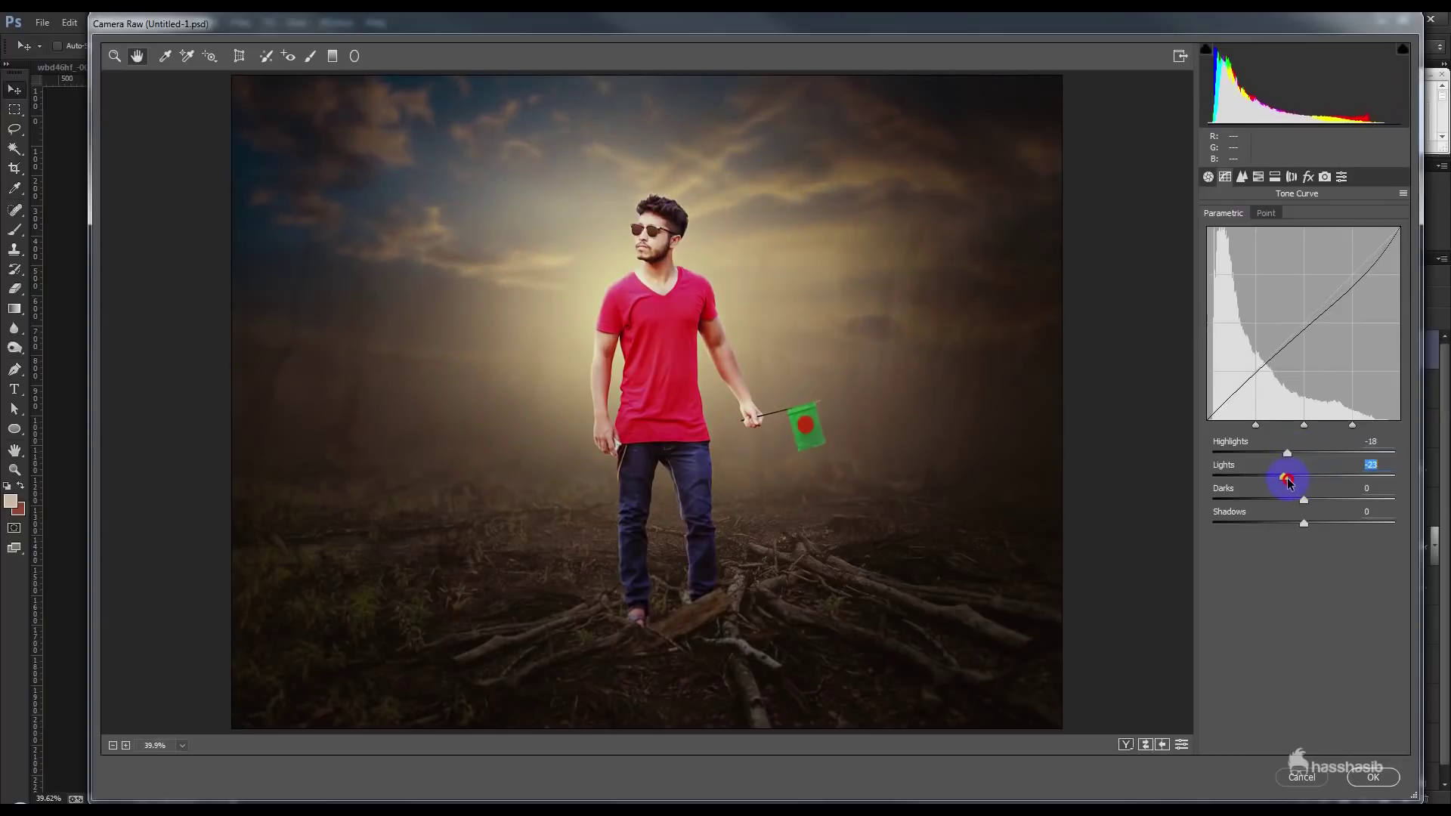
{"action": "left_click_drag", "start_coordinate": [1317, 504], "coordinate": [1297, 508]}
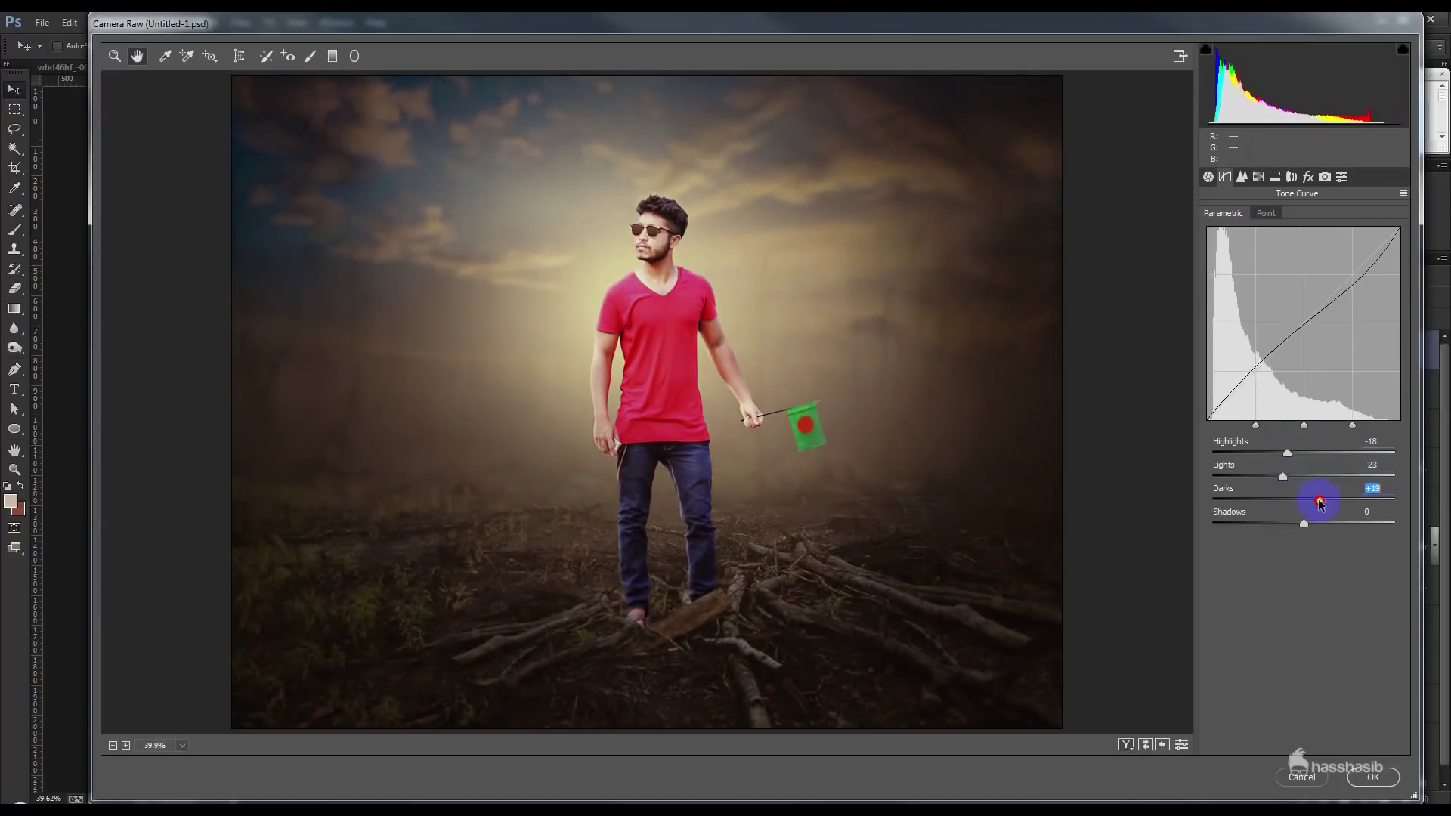
{"action": "mouse_move", "coordinate": [1296, 508]}
{"action": "left_mouse_down"}
{"action": "mouse_move", "coordinate": [1326, 527]}
{"action": "mouse_move", "coordinate": [1307, 523]}
{"action": "left_mouse_up"}
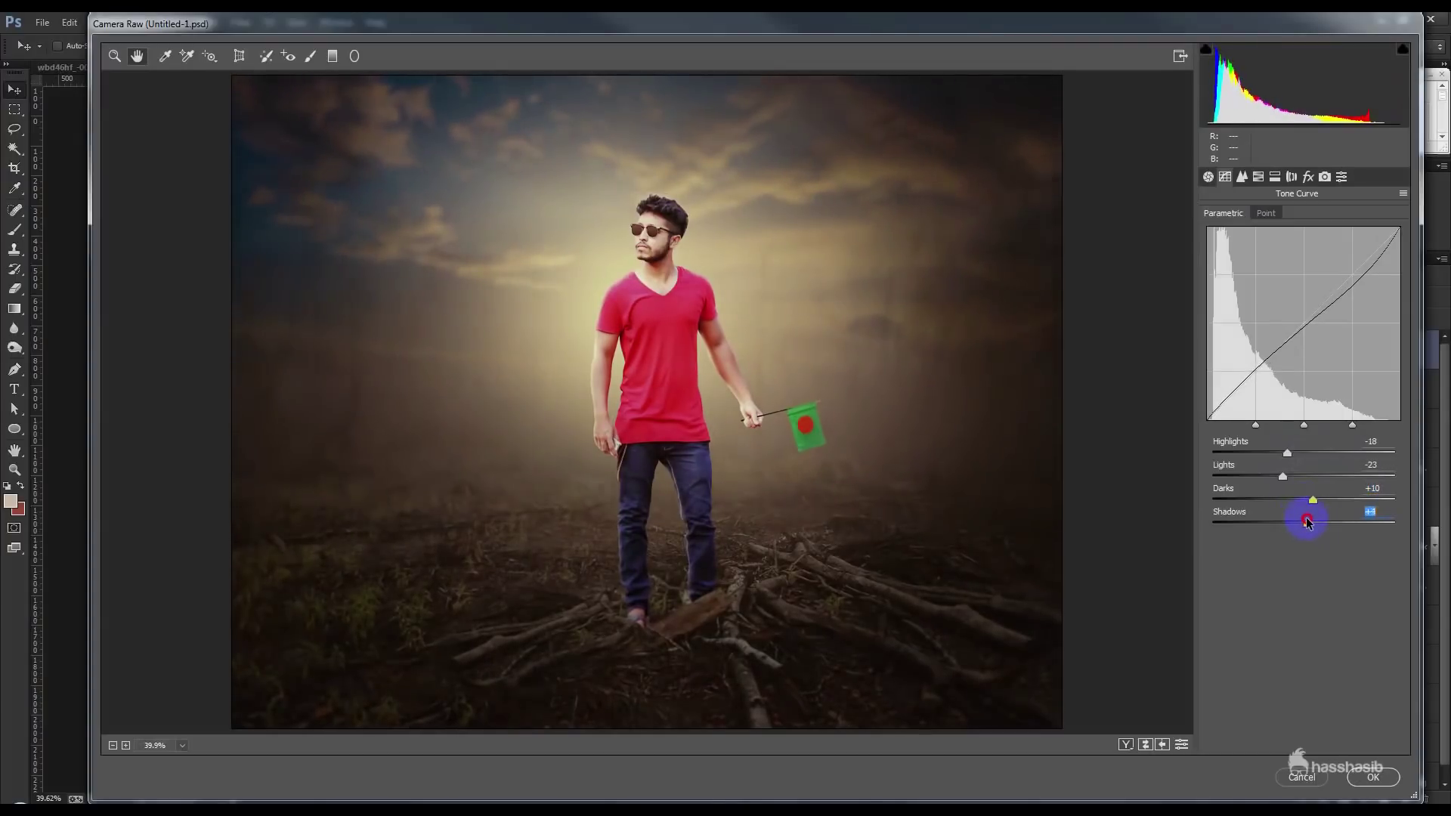
{"action": "left_click", "coordinate": [1209, 176]}
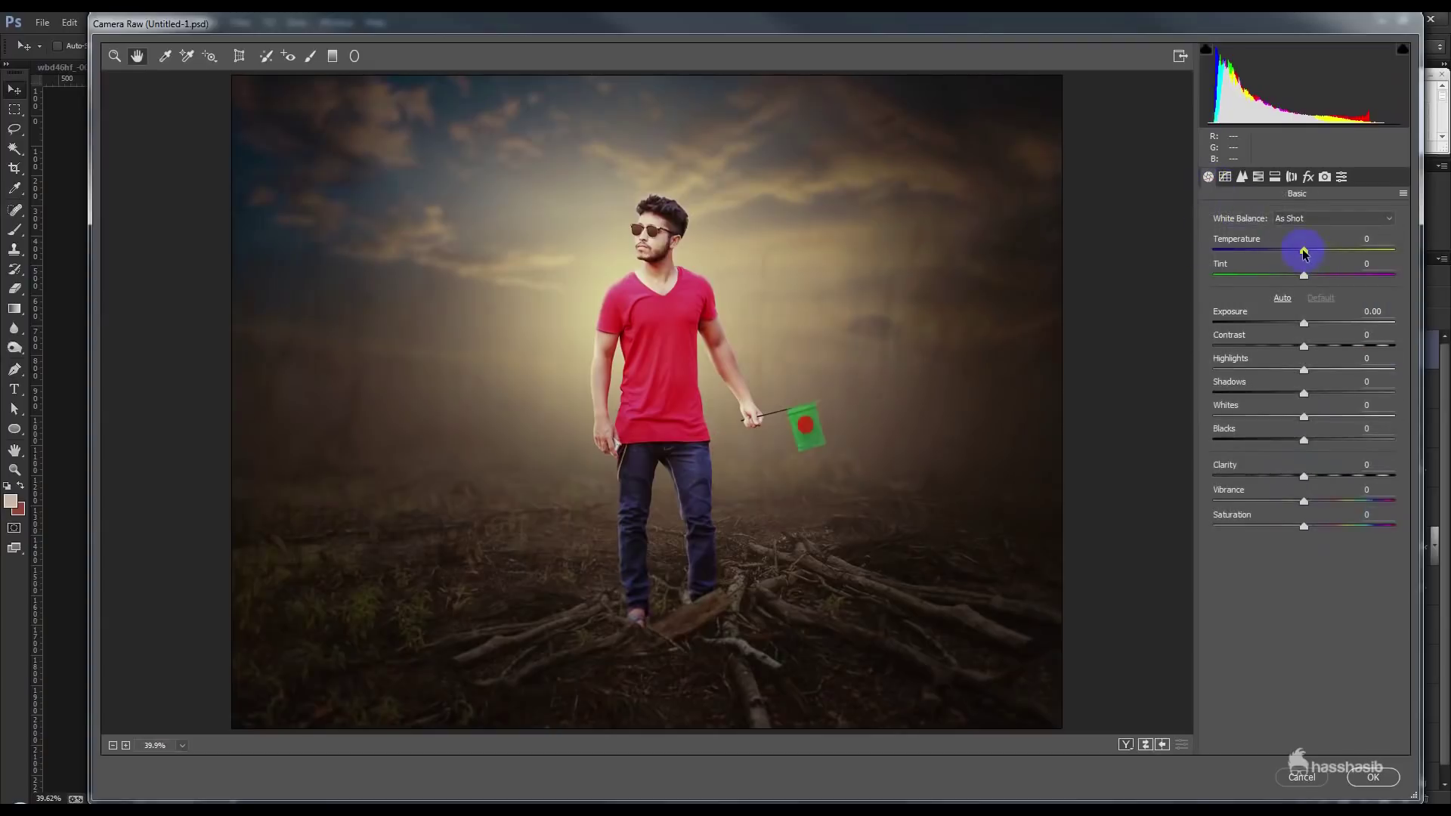
Grade with Temperature +8, Tint +15, Clarity +18, Whites +19 and Blacks -8, and apply it
{"action": "mouse_move", "coordinate": [1309, 256]}
{"action": "left_mouse_down"}
{"action": "mouse_move", "coordinate": [1296, 259]}
{"action": "mouse_move", "coordinate": [1311, 264]}
{"action": "left_mouse_up"}
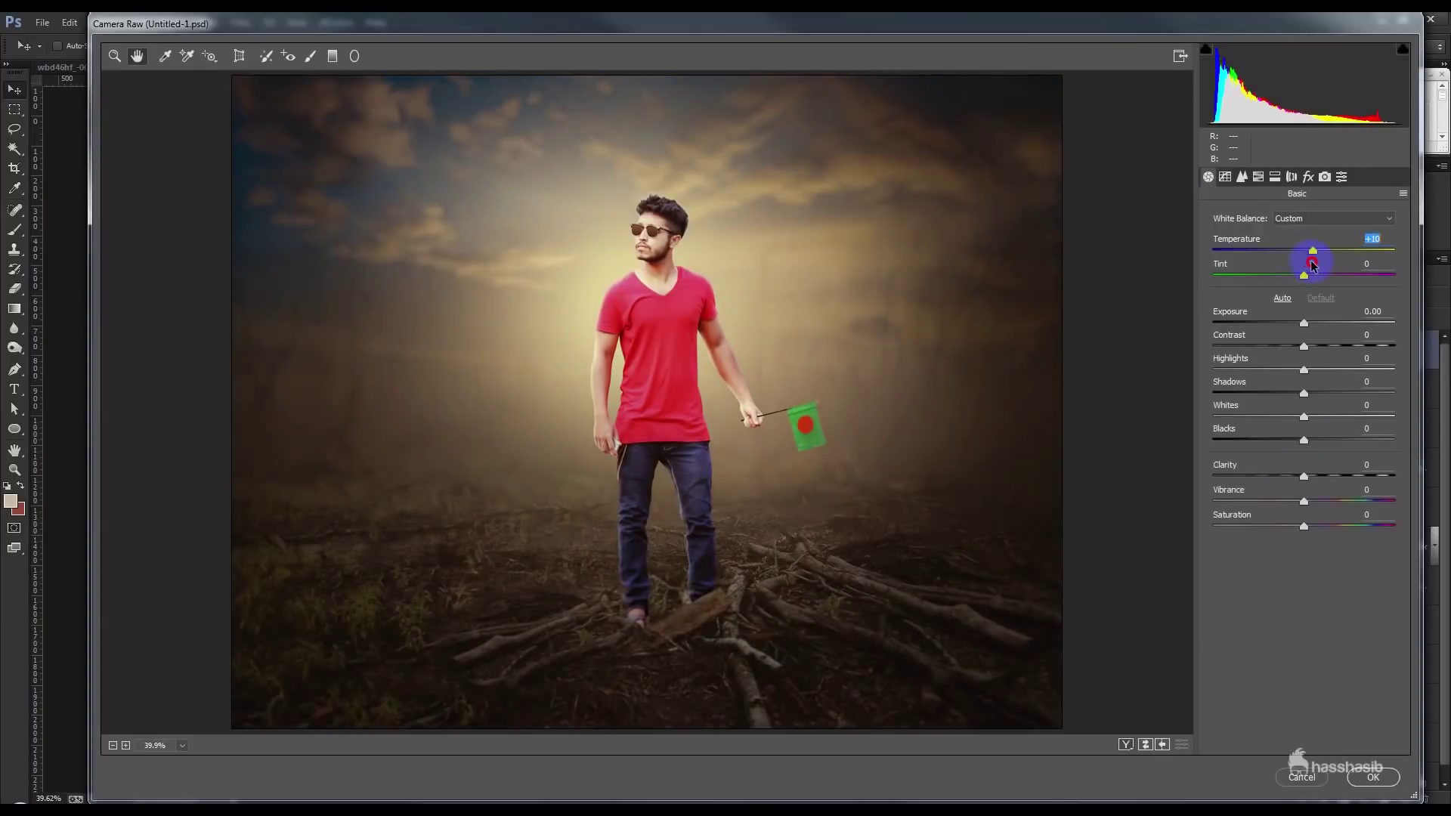
{"action": "left_click_drag", "start_coordinate": [1303, 277], "coordinate": [1314, 280]}
{"action": "left_click_drag", "start_coordinate": [1318, 280], "coordinate": [1318, 280]}
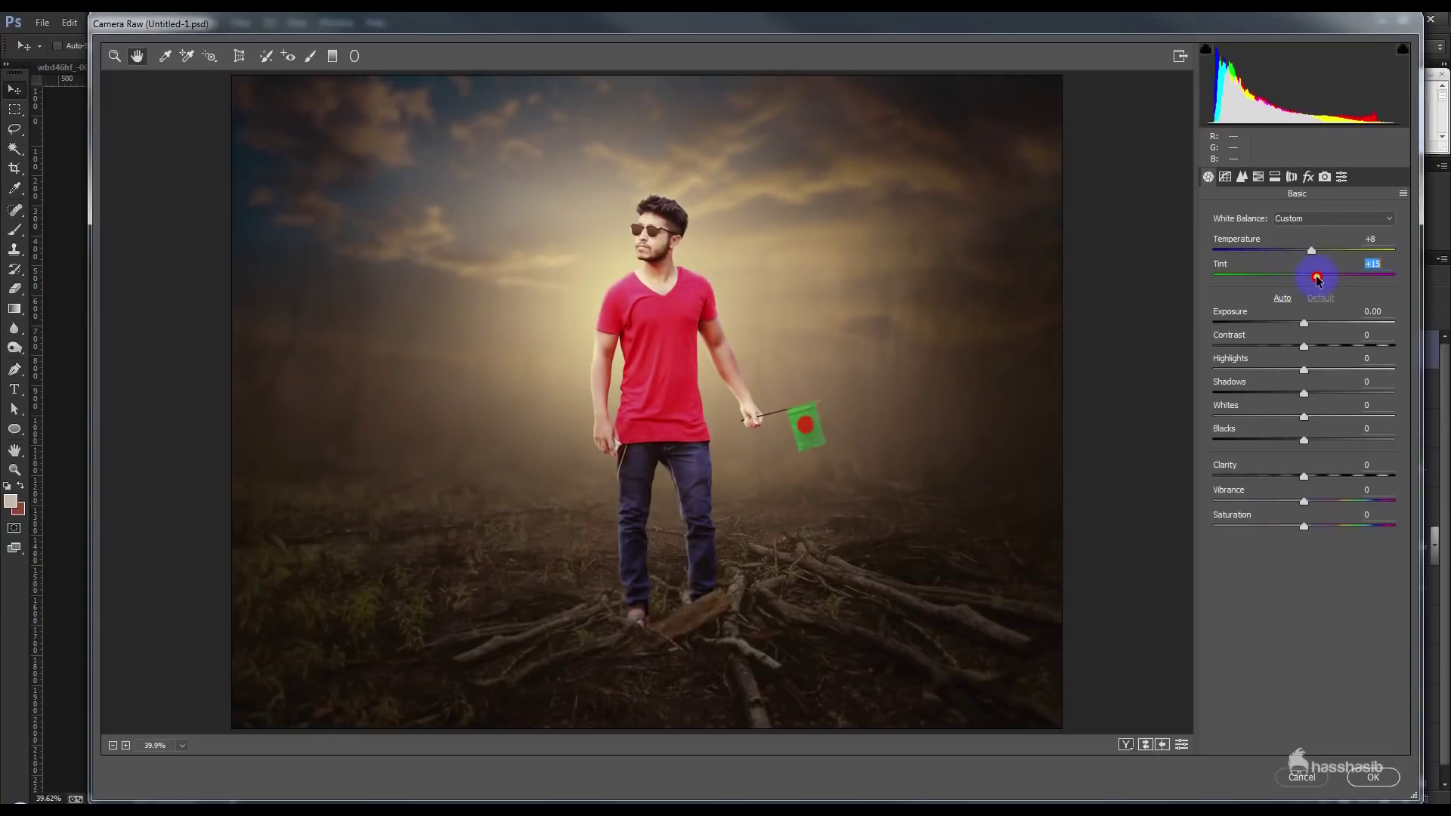
{"action": "left_click_drag", "start_coordinate": [1313, 482], "coordinate": [1317, 482]}
{"action": "left_click_drag", "start_coordinate": [1317, 418], "coordinate": [1322, 418]}
{"action": "left_click_drag", "start_coordinate": [1303, 440], "coordinate": [1300, 446]}
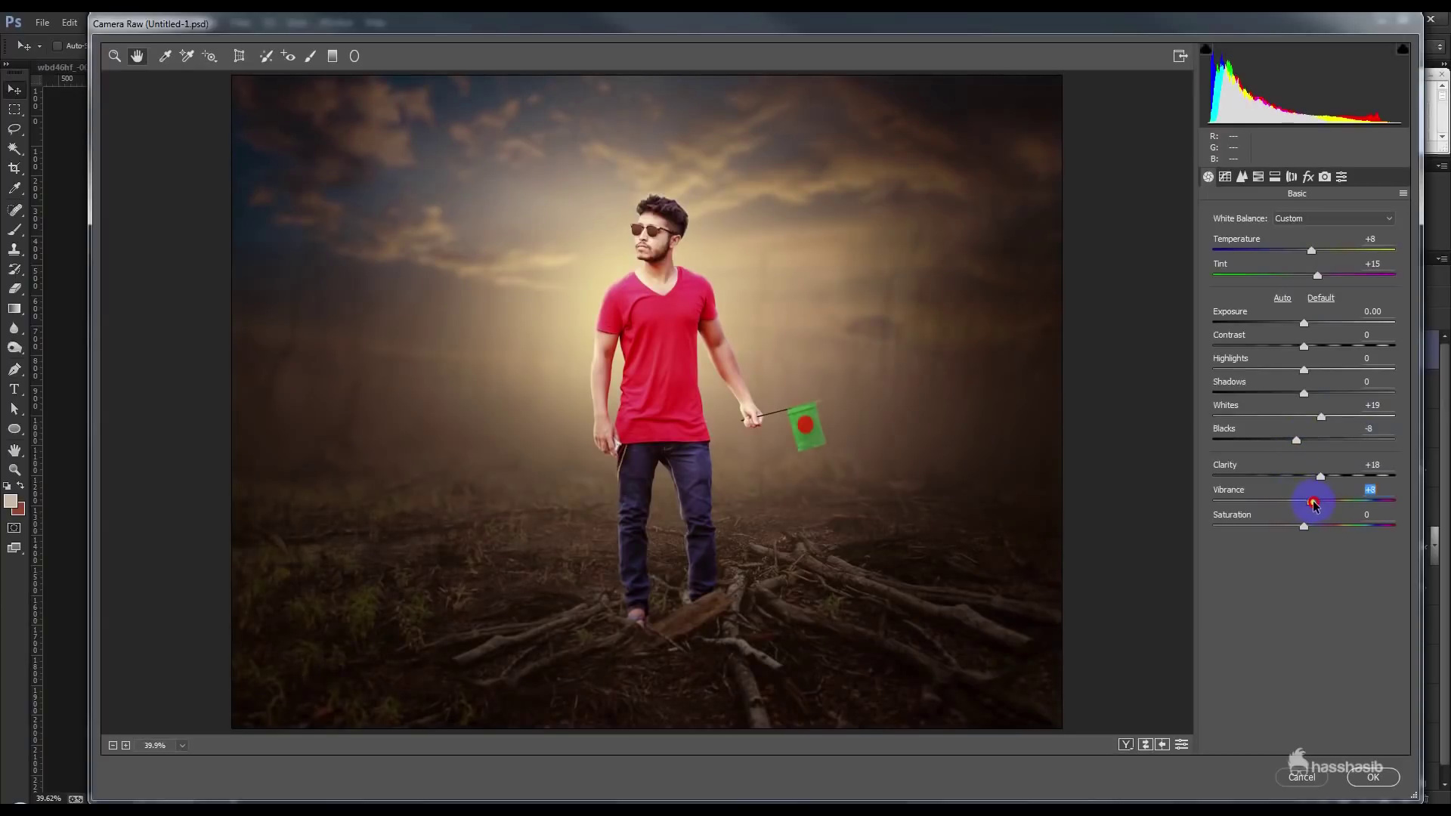
{"action": "left_click", "coordinate": [1372, 776]}
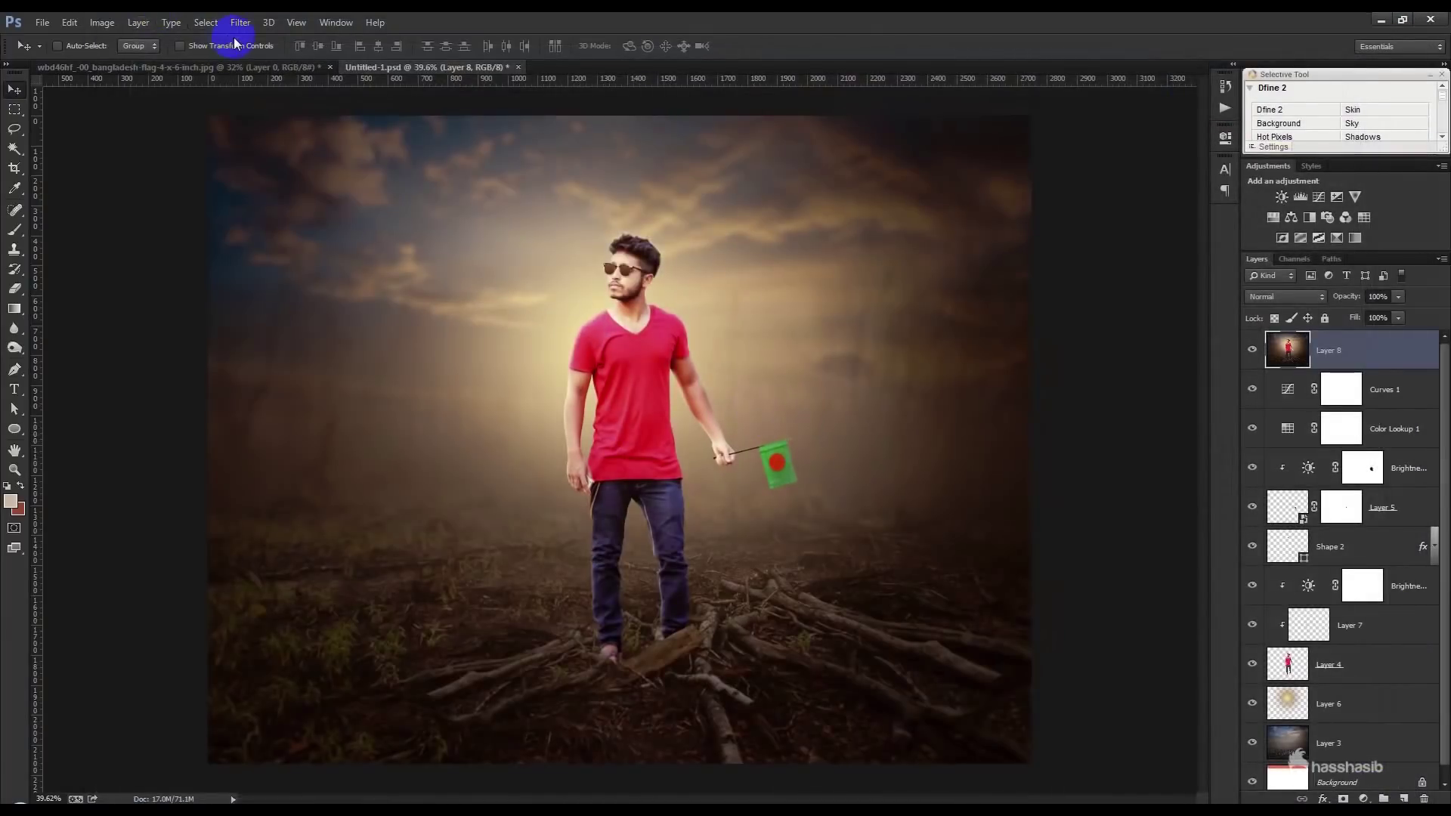
Launch Color Efex Pro 4 on the layer after briefly opening and closing Portraiture 2
{"action": "left_click", "coordinate": [240, 22]}
{"action": "mouse_move", "coordinate": [267, 431]}
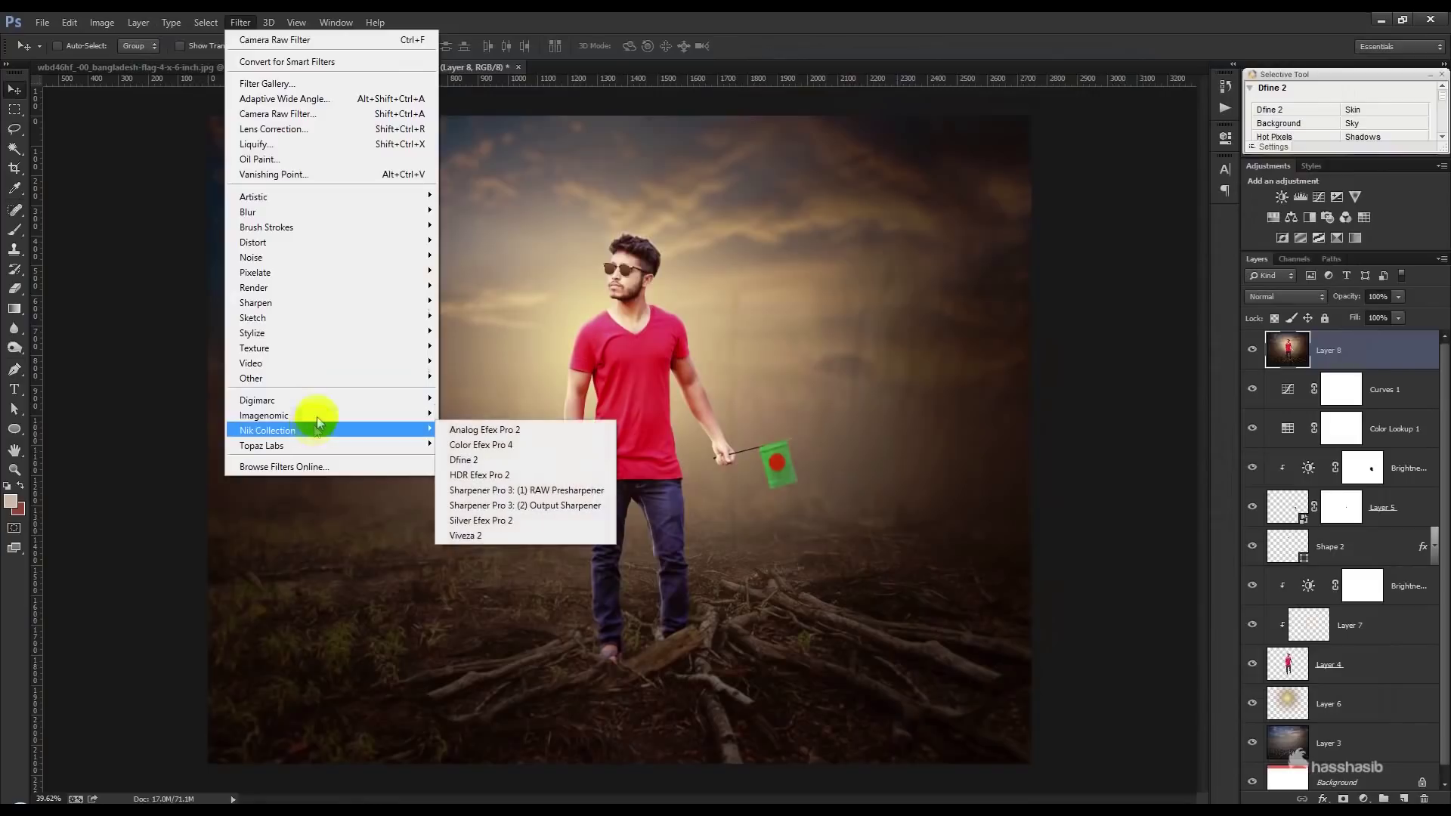
{"action": "left_click", "coordinate": [470, 430]}
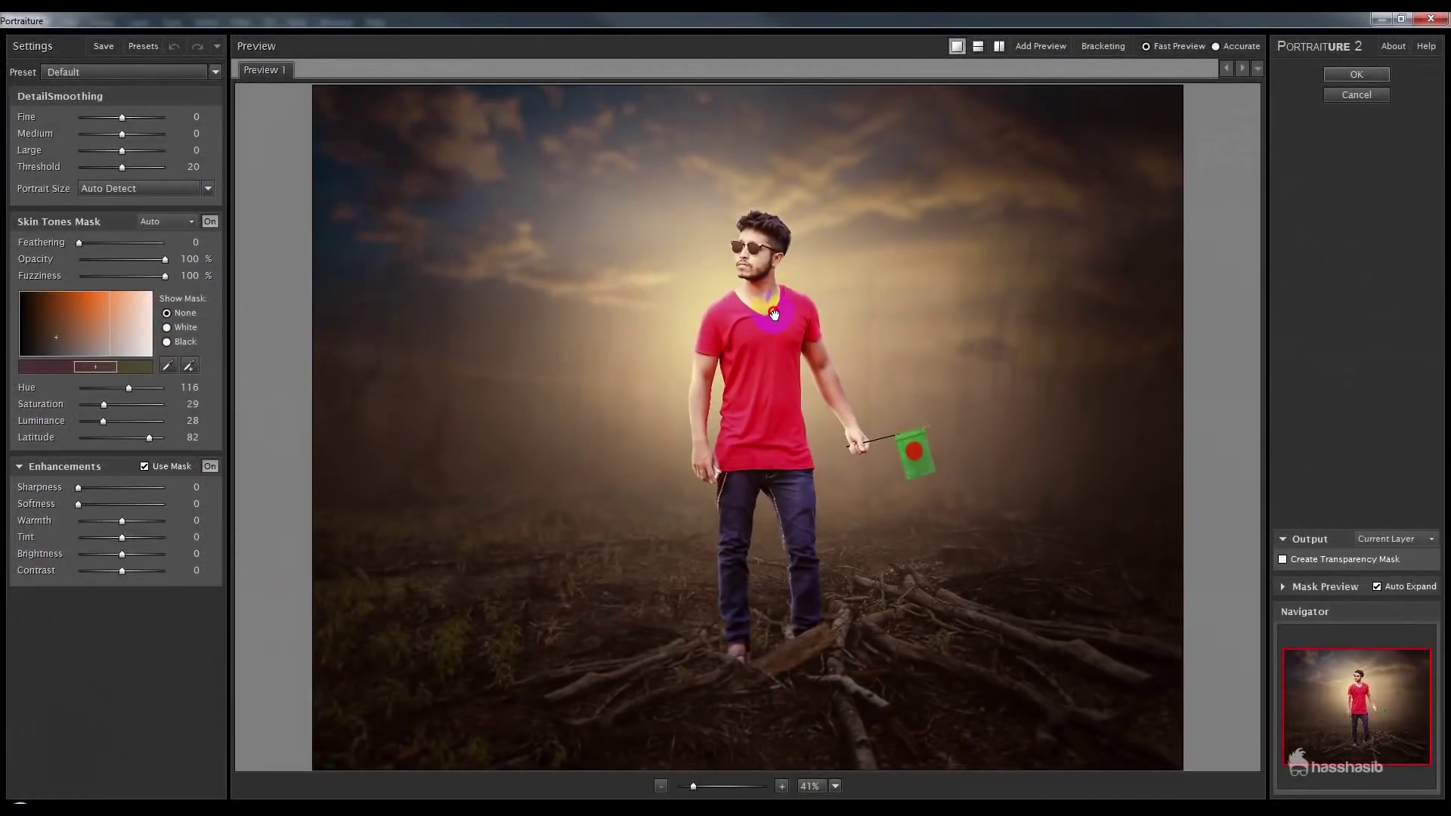
{"action": "left_click", "coordinate": [1356, 95]}
{"action": "left_click", "coordinate": [226, 24]}
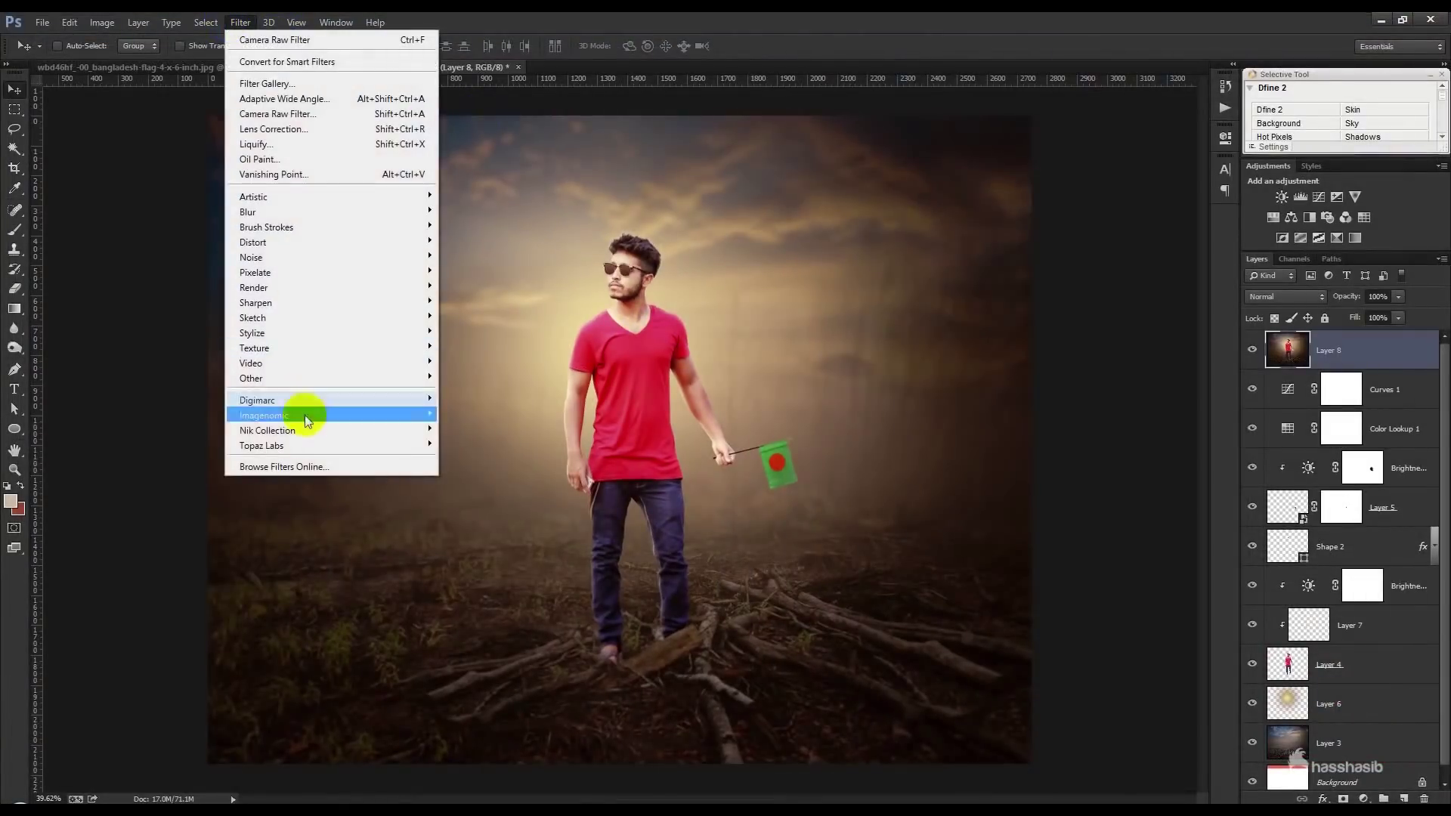
{"action": "left_click", "coordinate": [489, 443]}
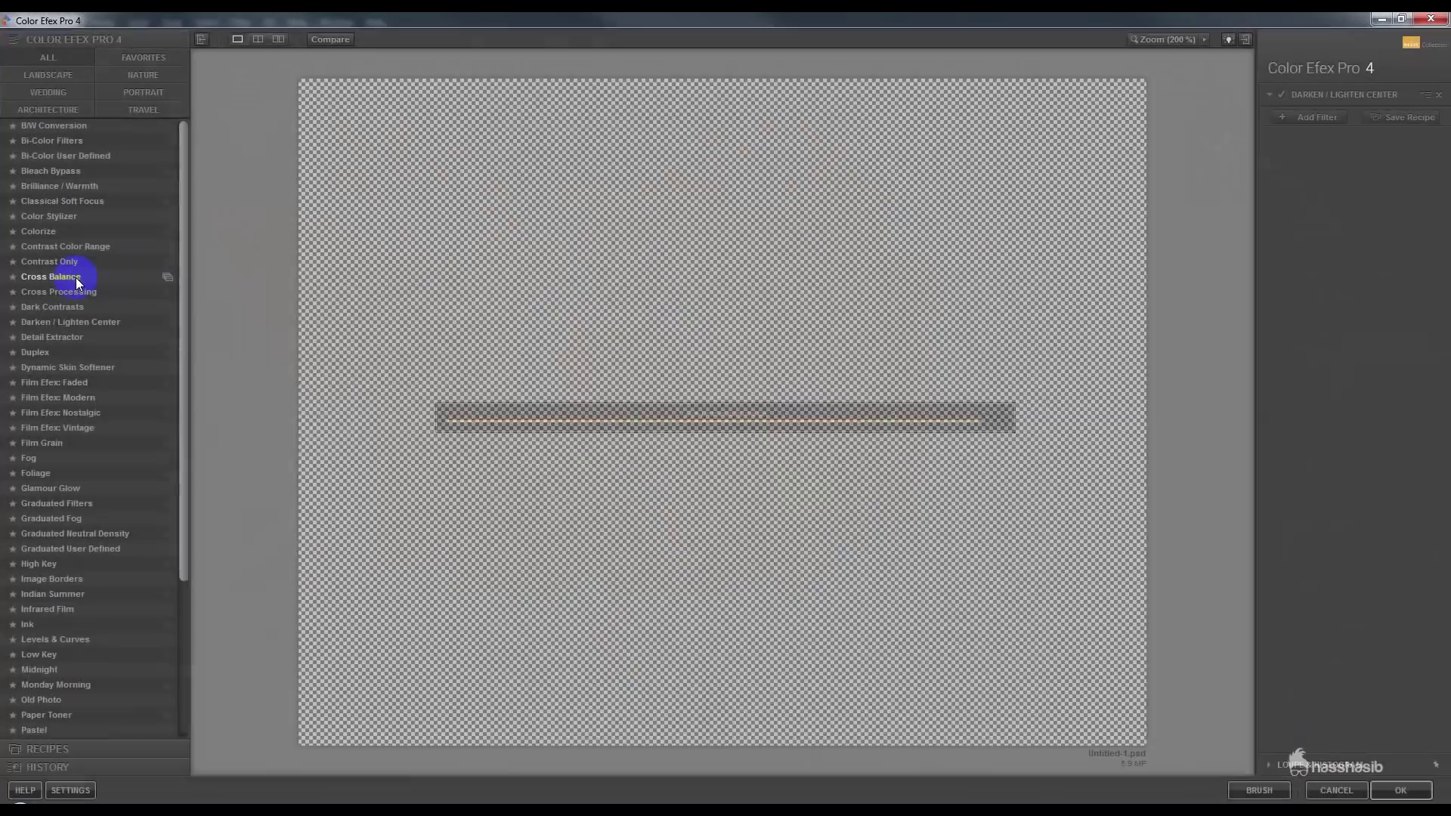
Preview the Cross Balance and Cross Processing filters and their presets without keeping one
{"action": "left_click", "coordinate": [76, 278]}
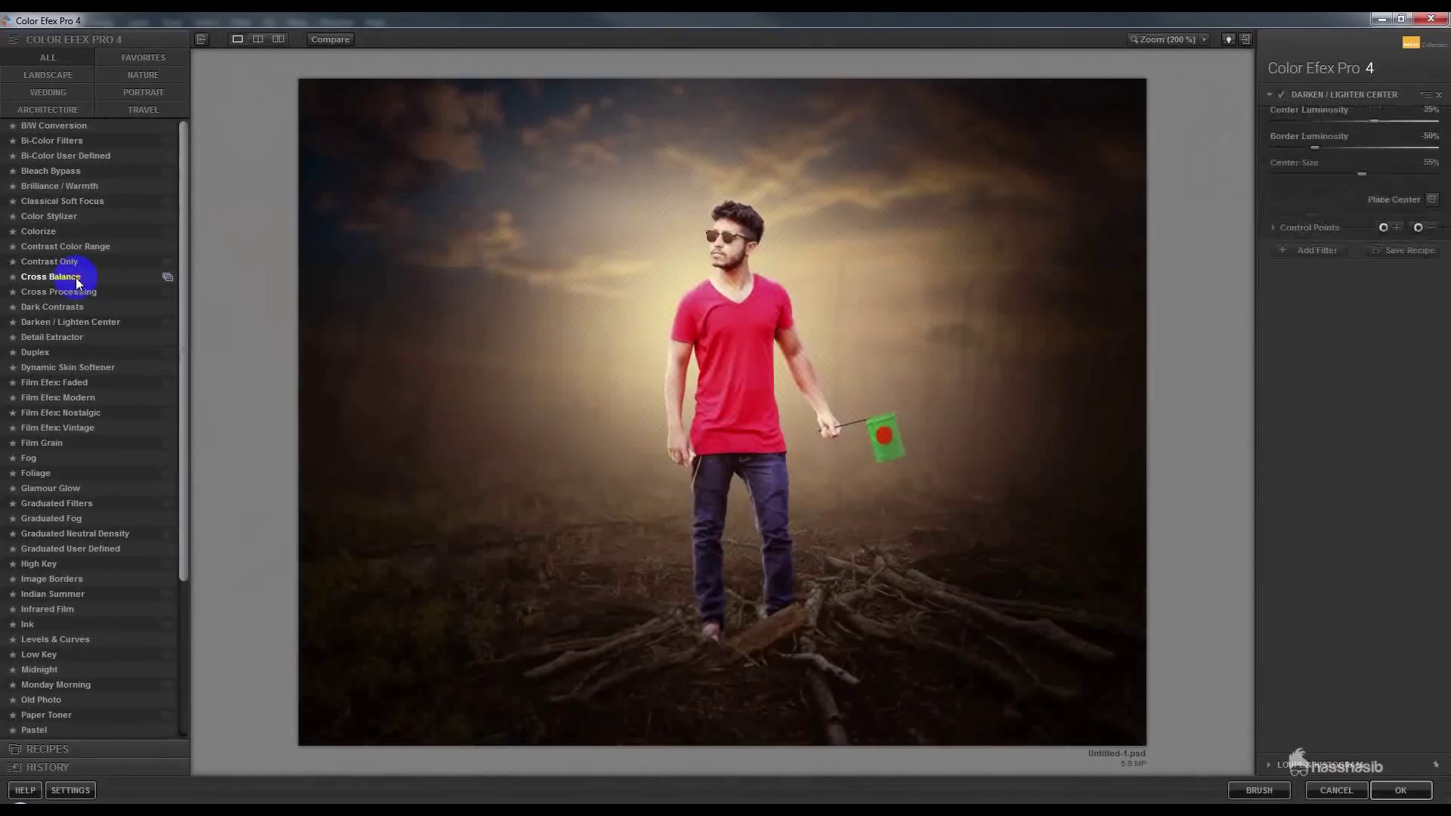
{"action": "left_click", "coordinate": [59, 292]}
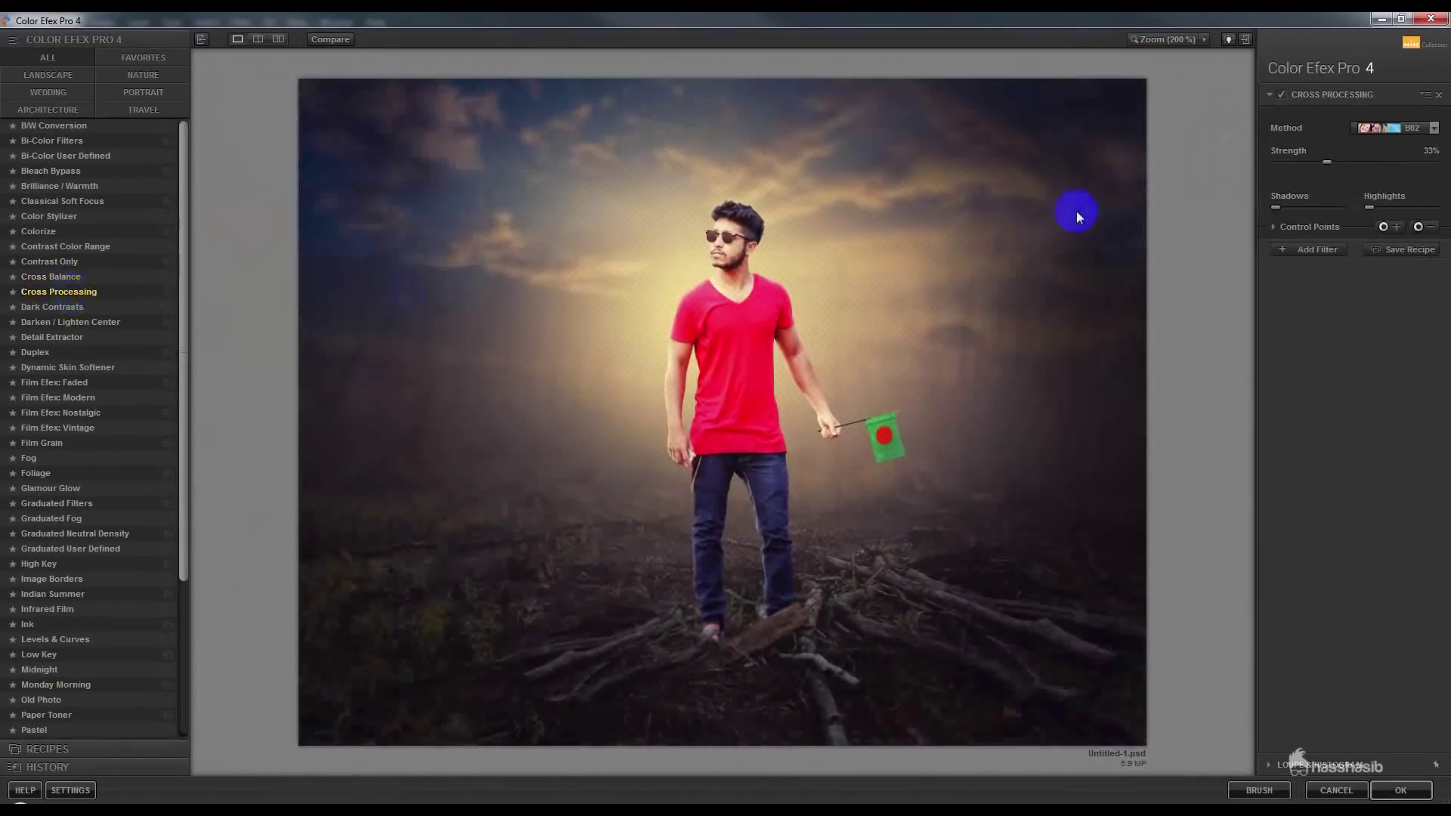
{"action": "left_click", "coordinate": [1377, 127]}
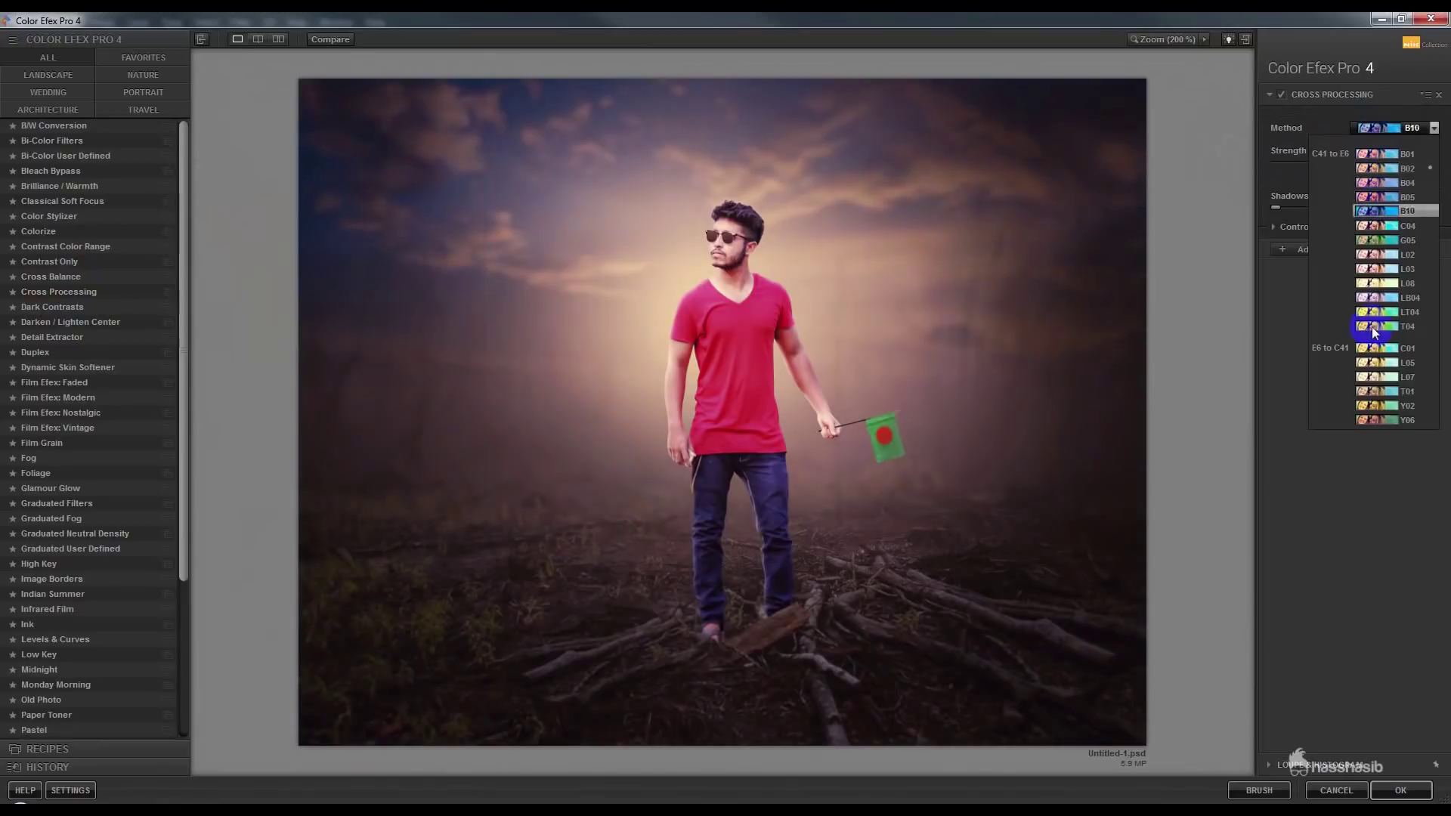
{"action": "left_click", "coordinate": [1382, 421]}
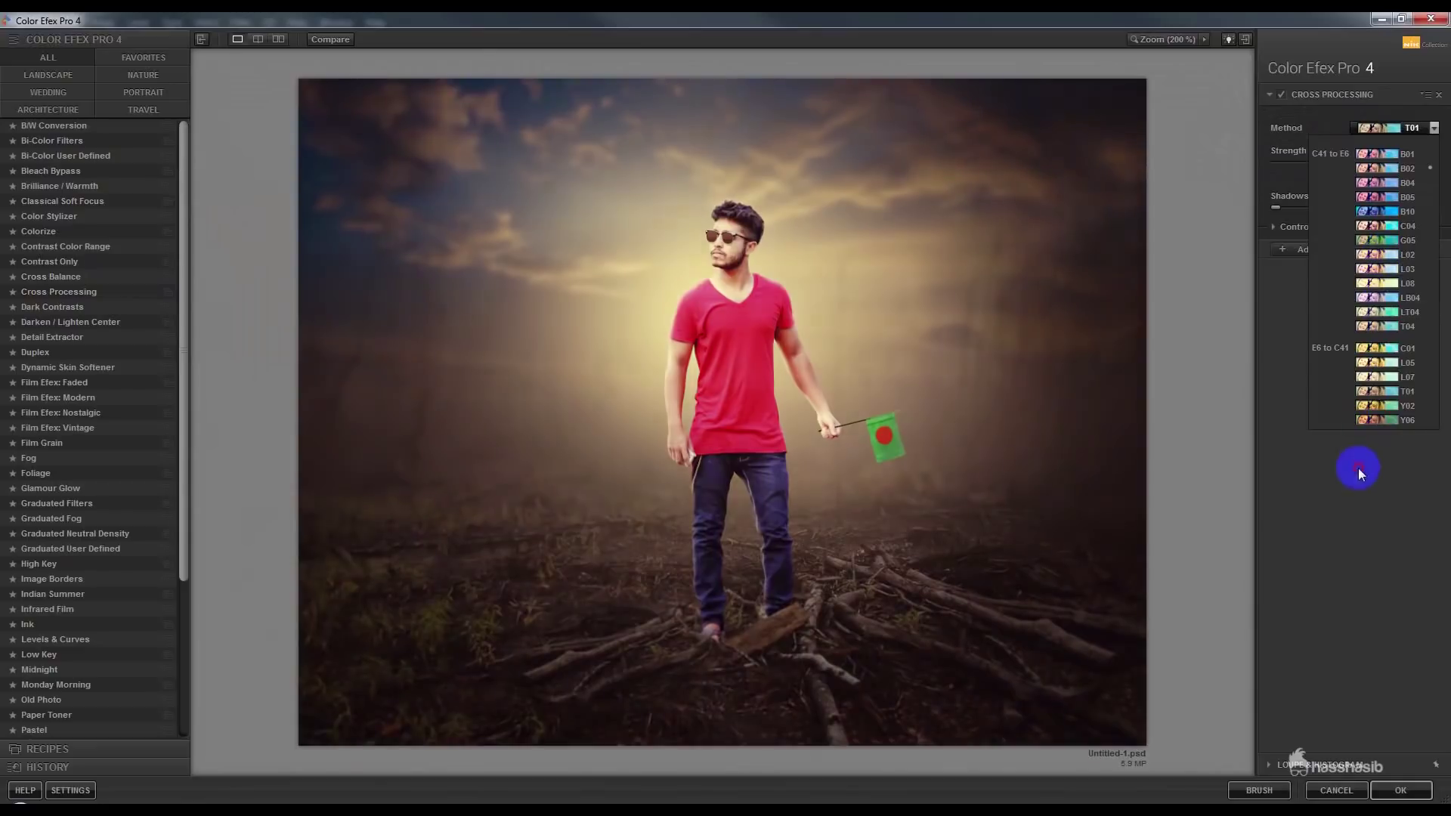
{"action": "left_click", "coordinate": [1356, 467]}
Apply the Ink filter at 1% strength, toggling it off and on to compare
{"action": "left_click", "coordinate": [26, 625]}
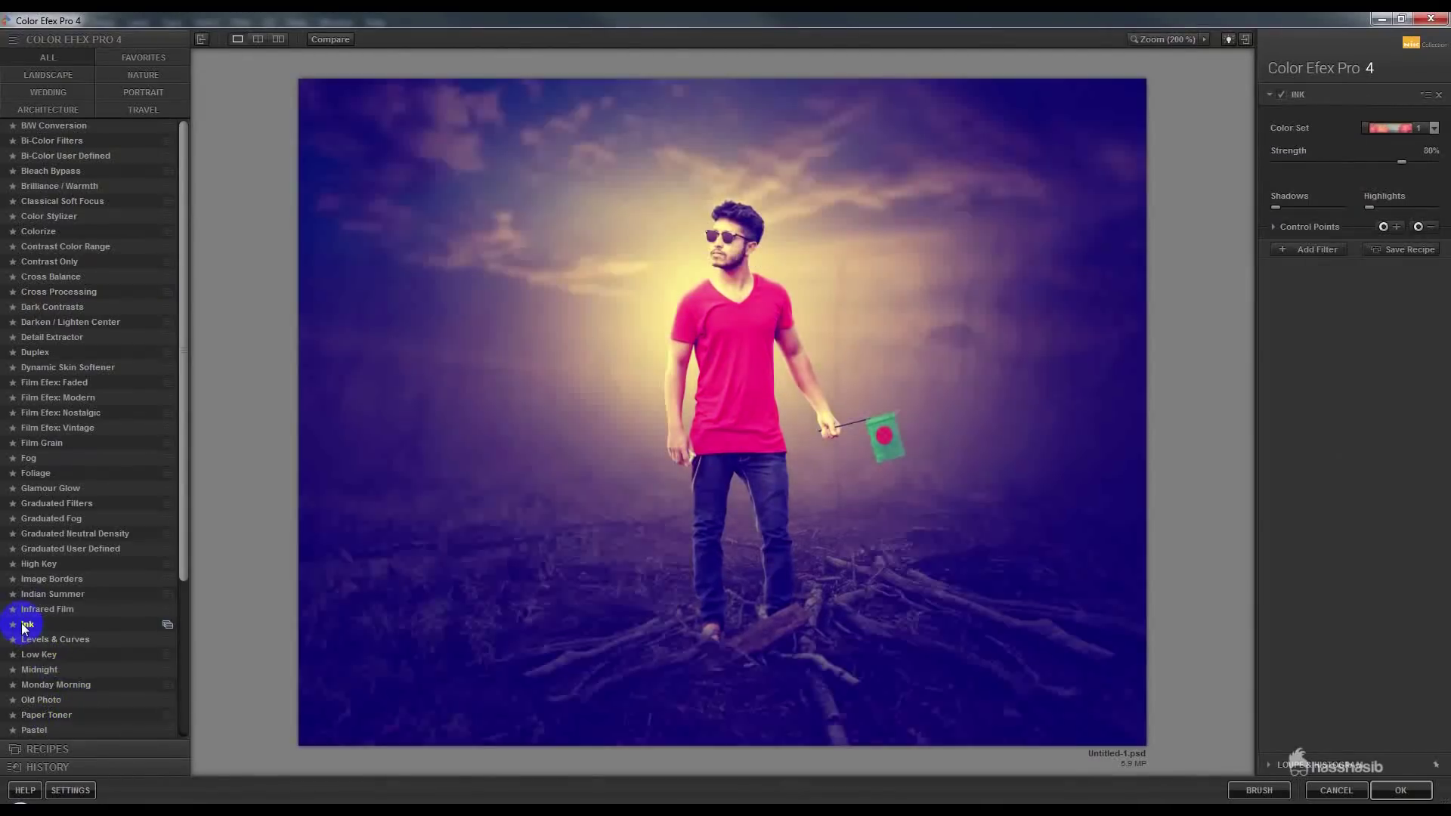
{"action": "left_click", "coordinate": [1277, 162]}
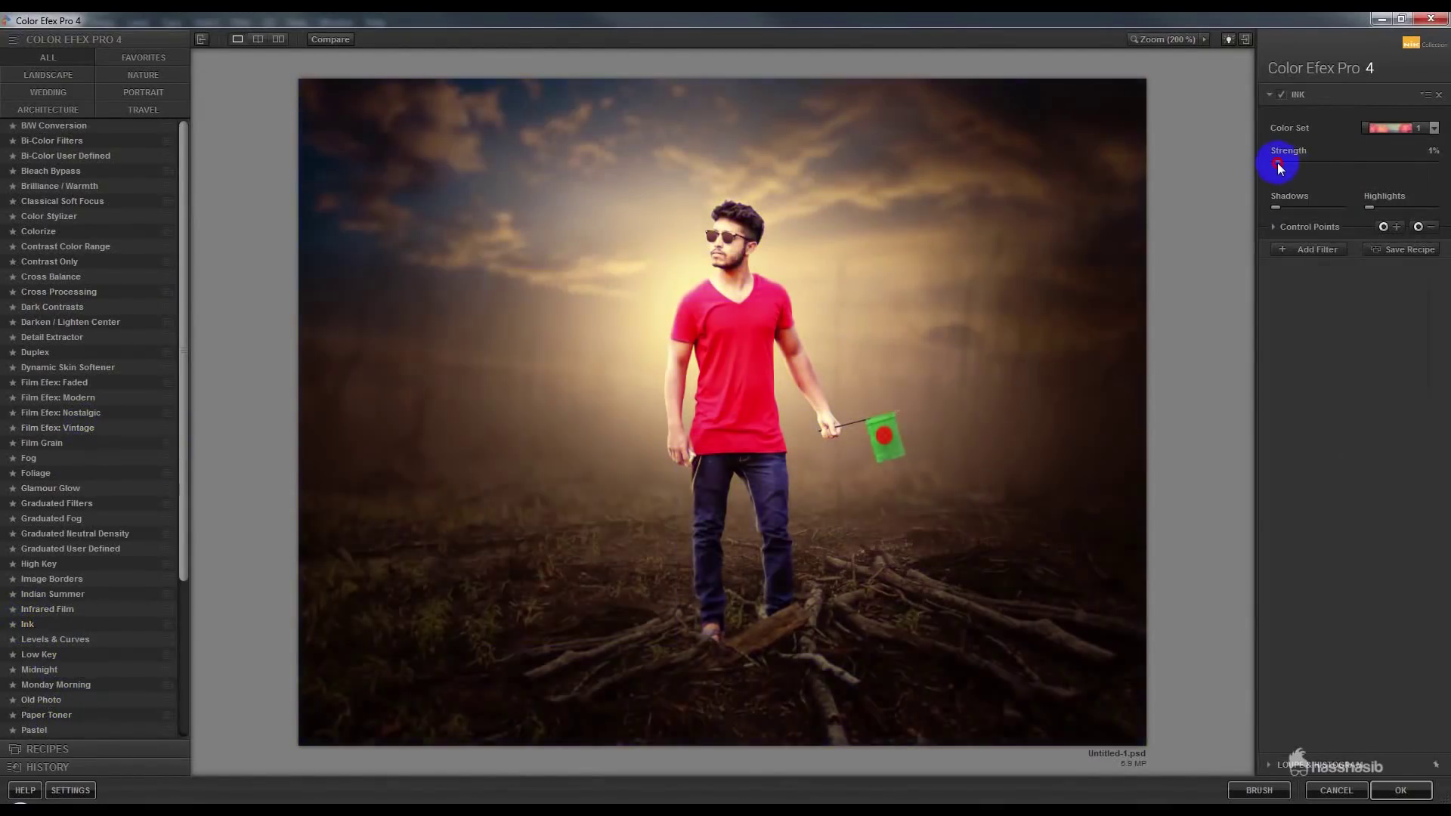
{"action": "left_click", "coordinate": [1281, 94]}
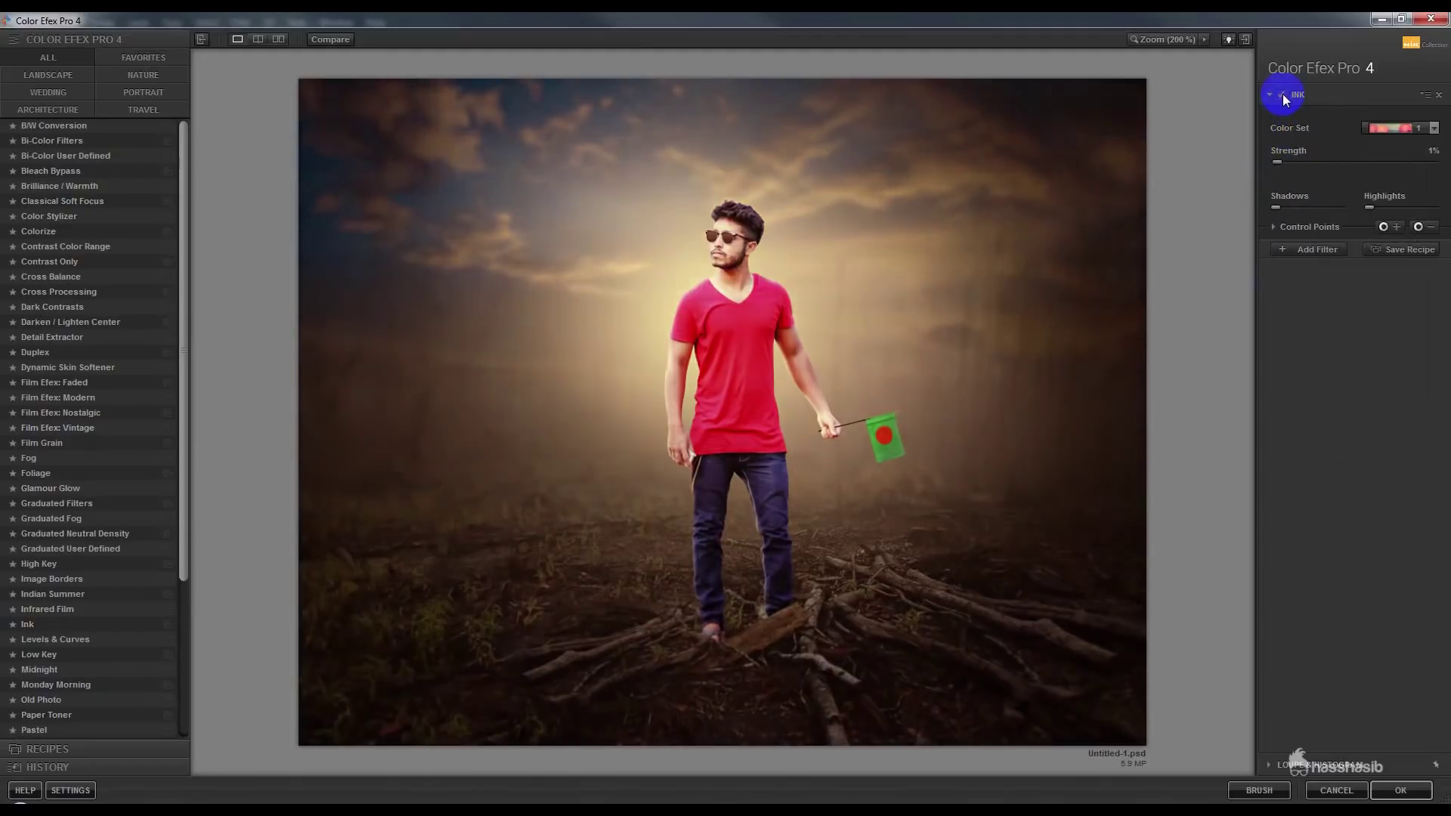
{"action": "left_click", "coordinate": [1281, 94]}
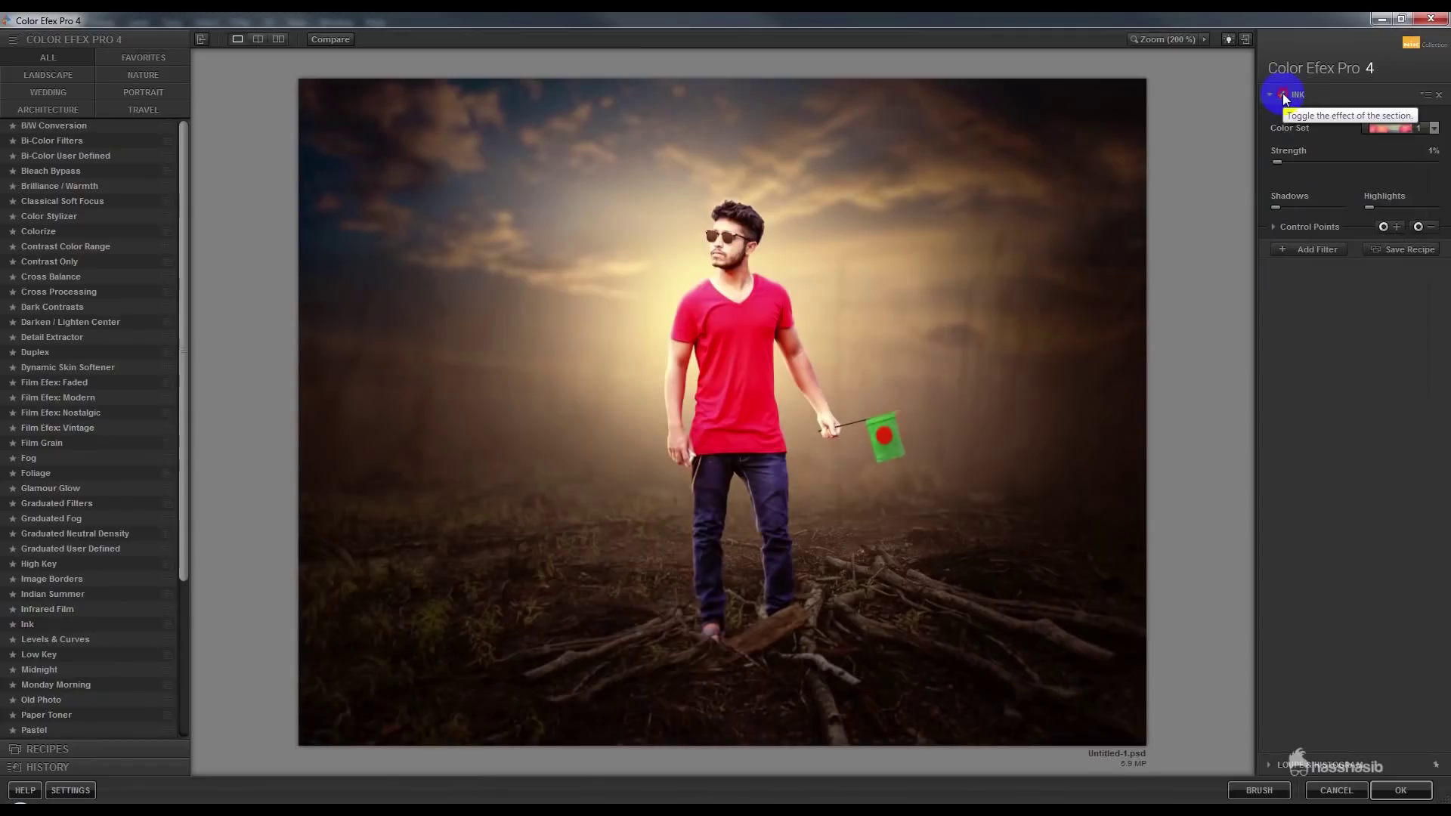
{"action": "left_click", "coordinate": [1282, 93]}
{"action": "left_click", "coordinate": [1282, 95]}
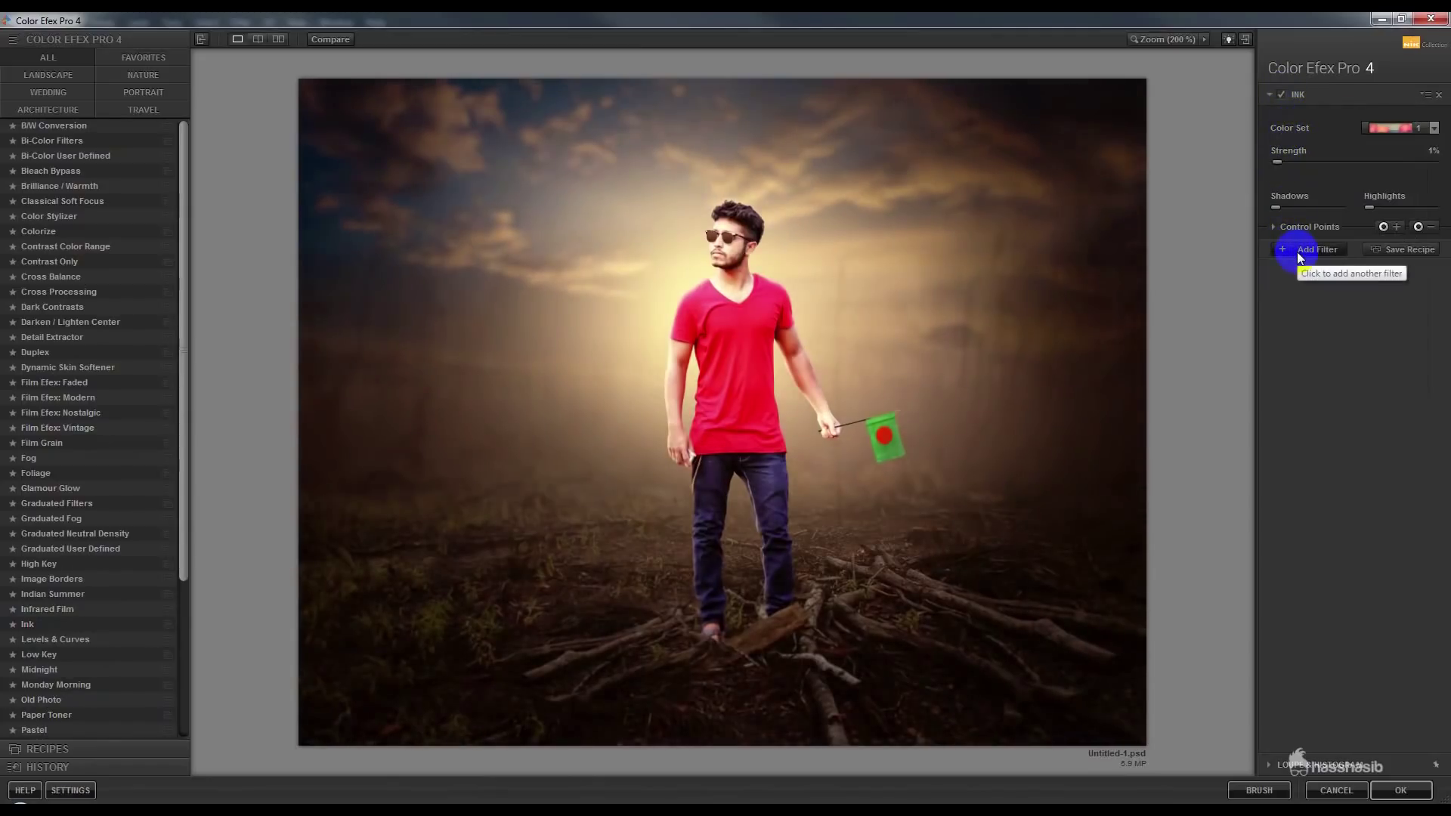
Stack Dynamic Skin Softener with a Foliage filter set to Method 1
{"action": "left_click", "coordinate": [98, 369]}
{"action": "left_click", "coordinate": [1318, 291]}
{"action": "left_click", "coordinate": [36, 473]}
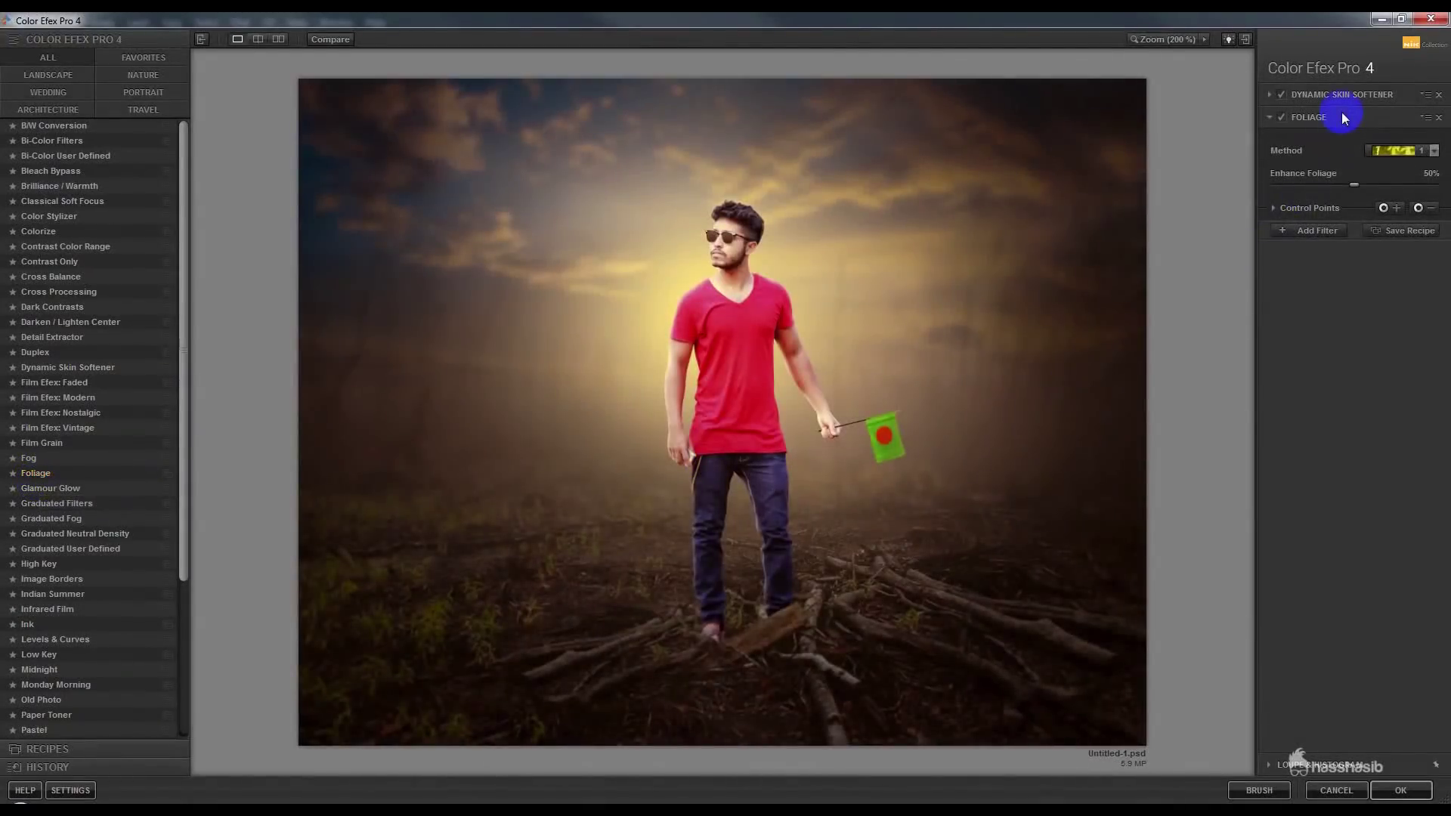
{"action": "left_click", "coordinate": [1394, 149]}
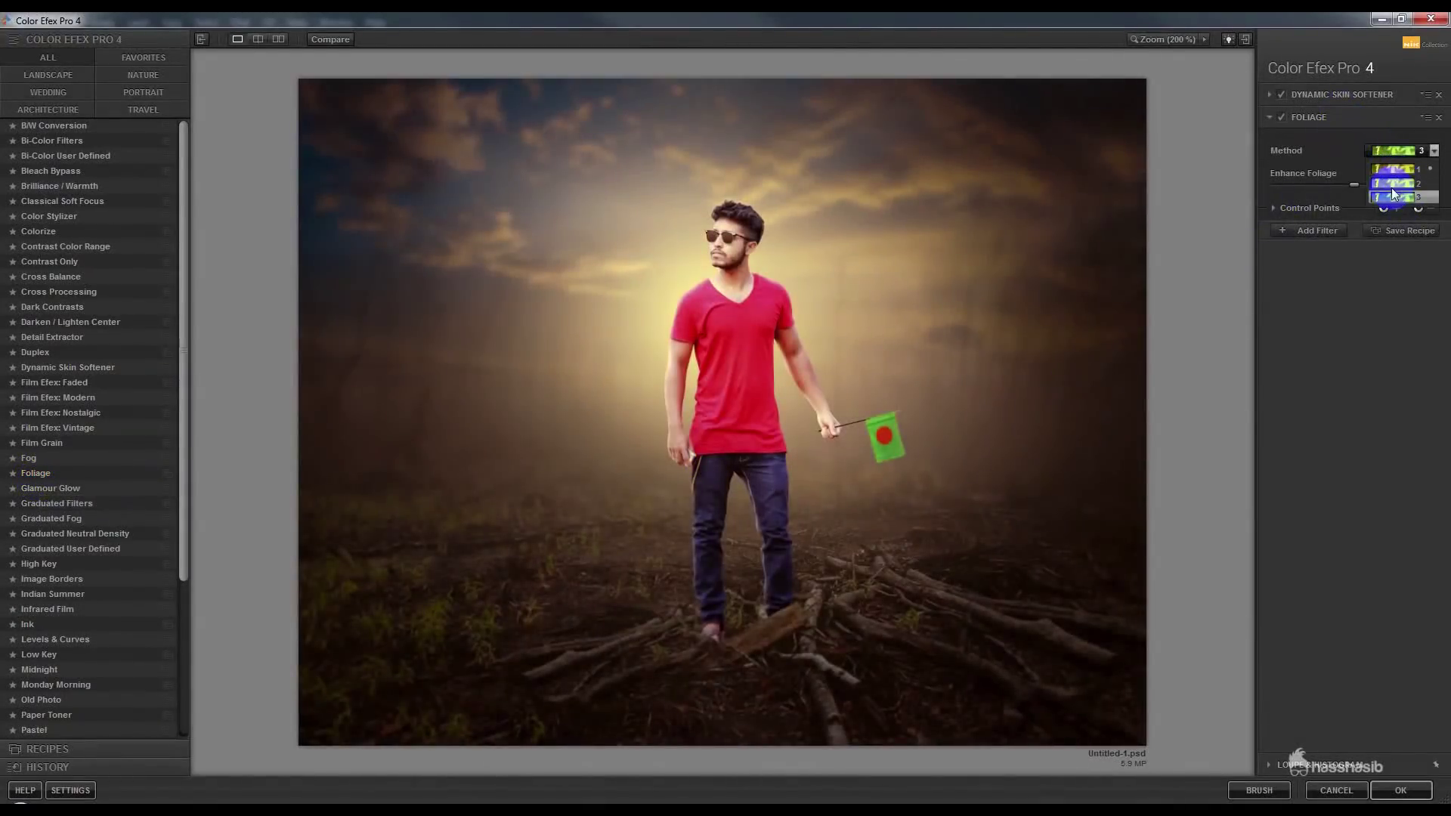
{"action": "left_click", "coordinate": [1394, 169]}
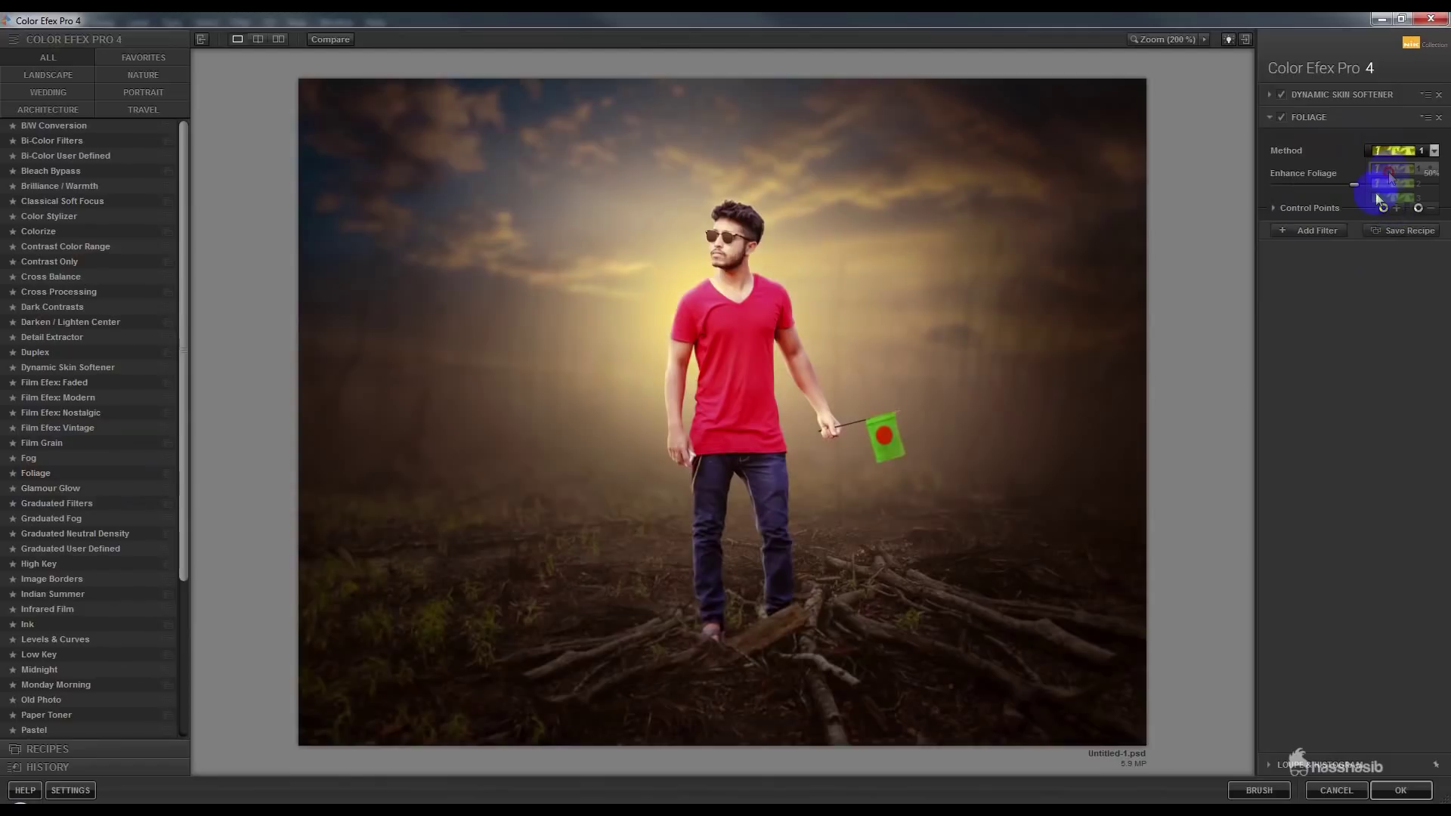
Add Detail Extractor as the third filter and apply the stack as a new layer
{"action": "left_click", "coordinate": [1319, 231]}
{"action": "left_click", "coordinate": [34, 458]}
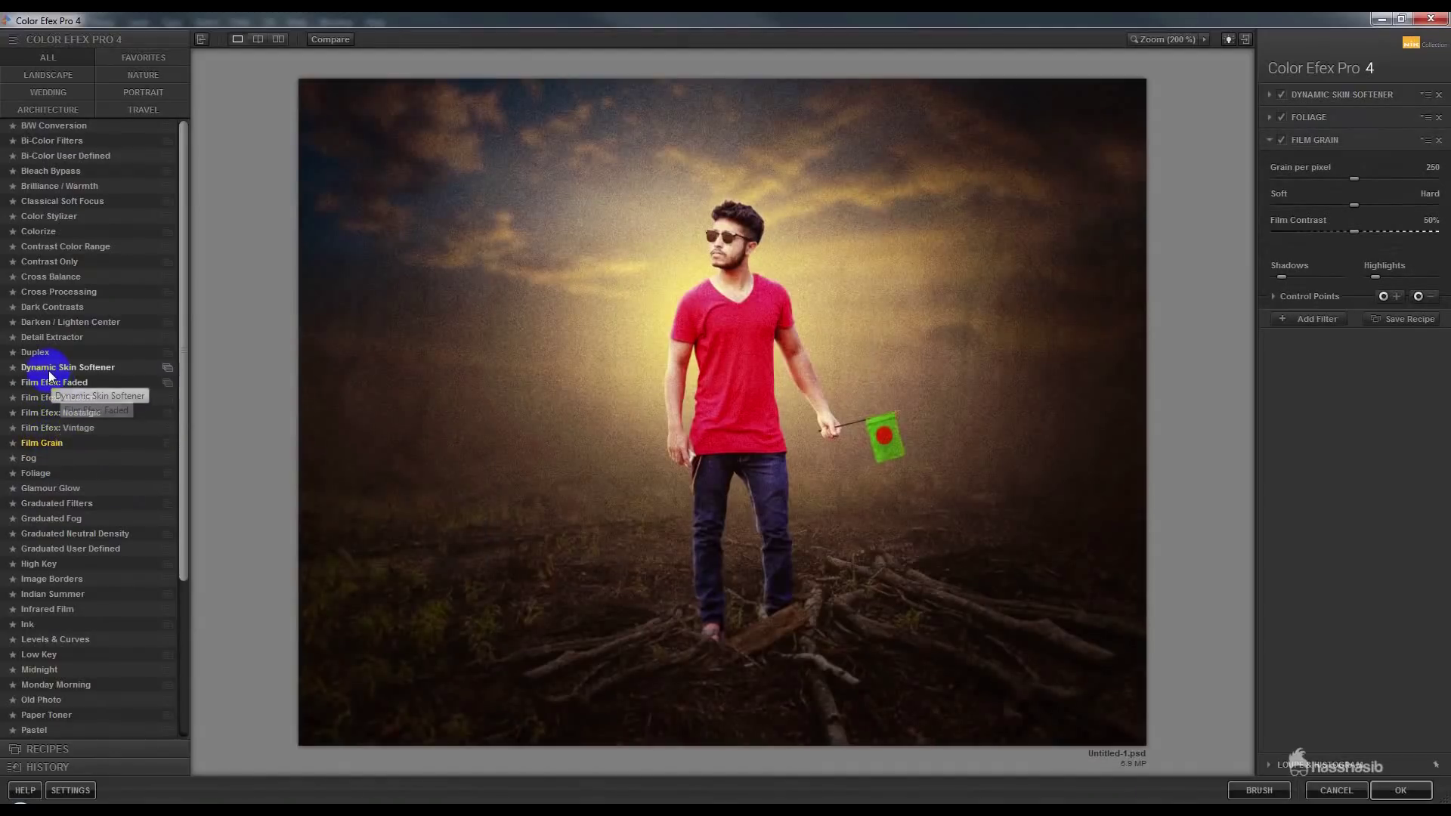
{"action": "left_click", "coordinate": [47, 367]}
{"action": "left_click", "coordinate": [38, 353]}
{"action": "left_click", "coordinate": [53, 337]}
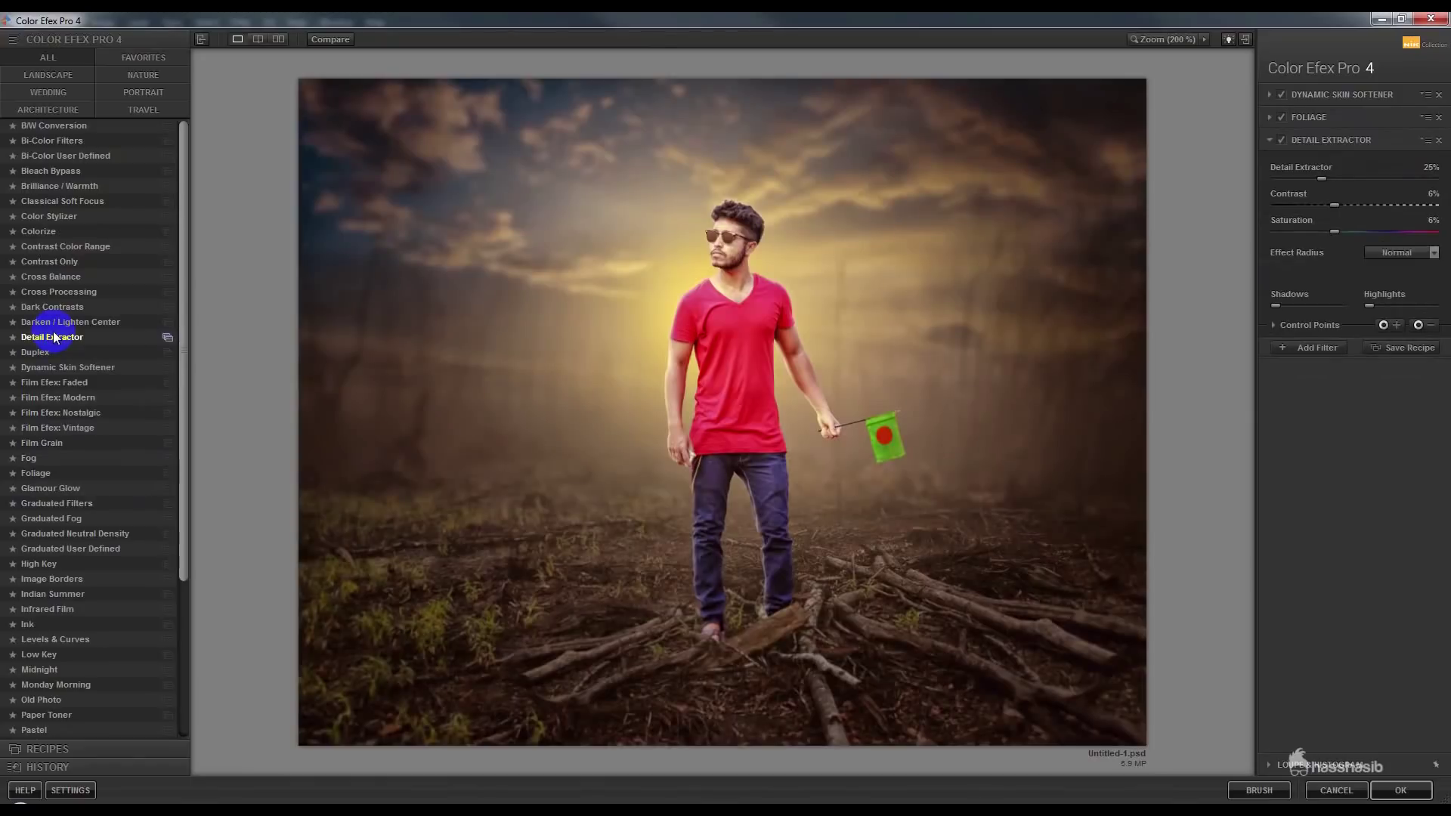
{"action": "left_click", "coordinate": [1389, 795]}
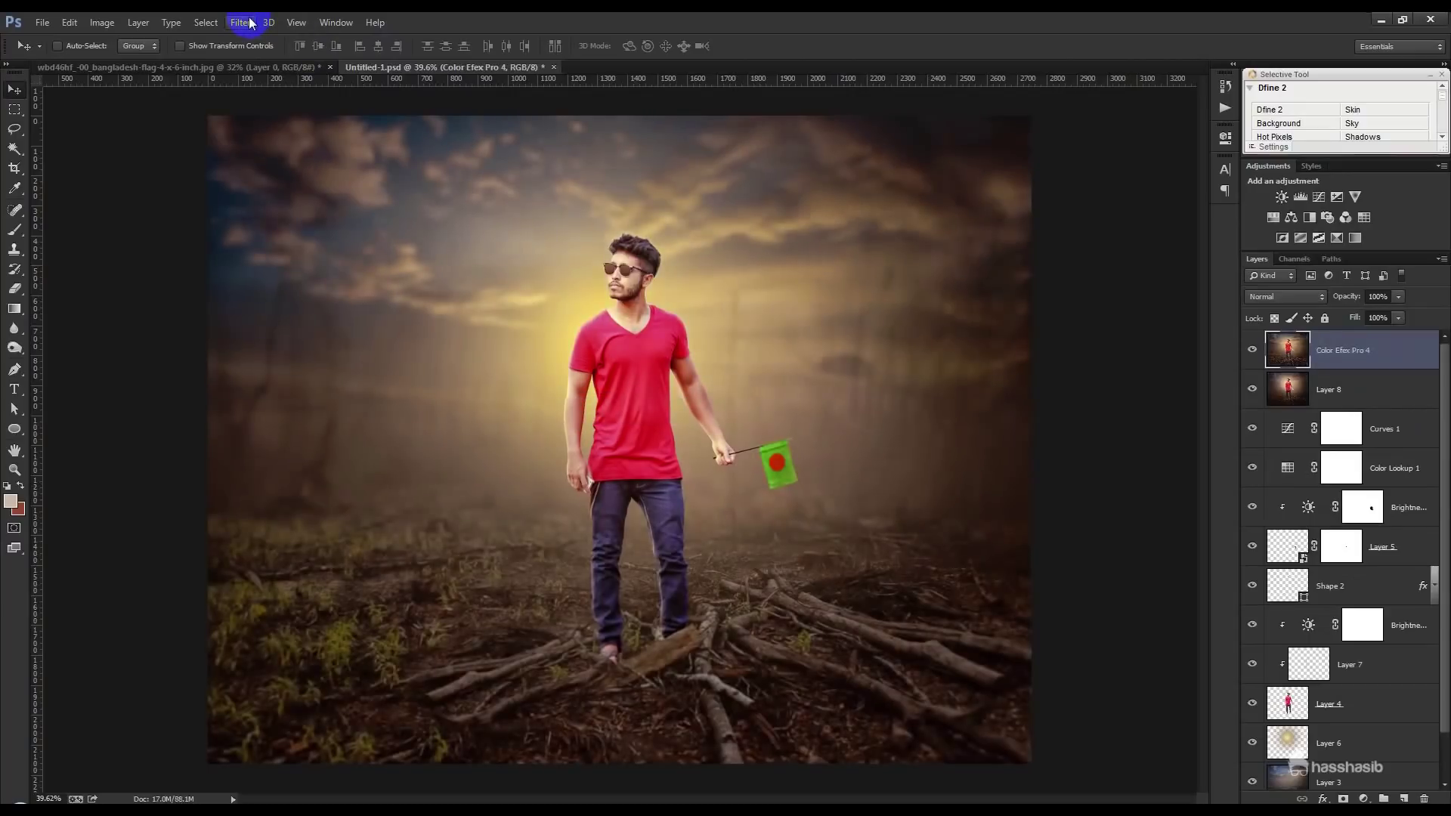
Add a Viveza 2 layer with global Saturation 10% and Structure 14%
{"action": "left_click", "coordinate": [249, 22]}
{"action": "mouse_move", "coordinate": [268, 429]}
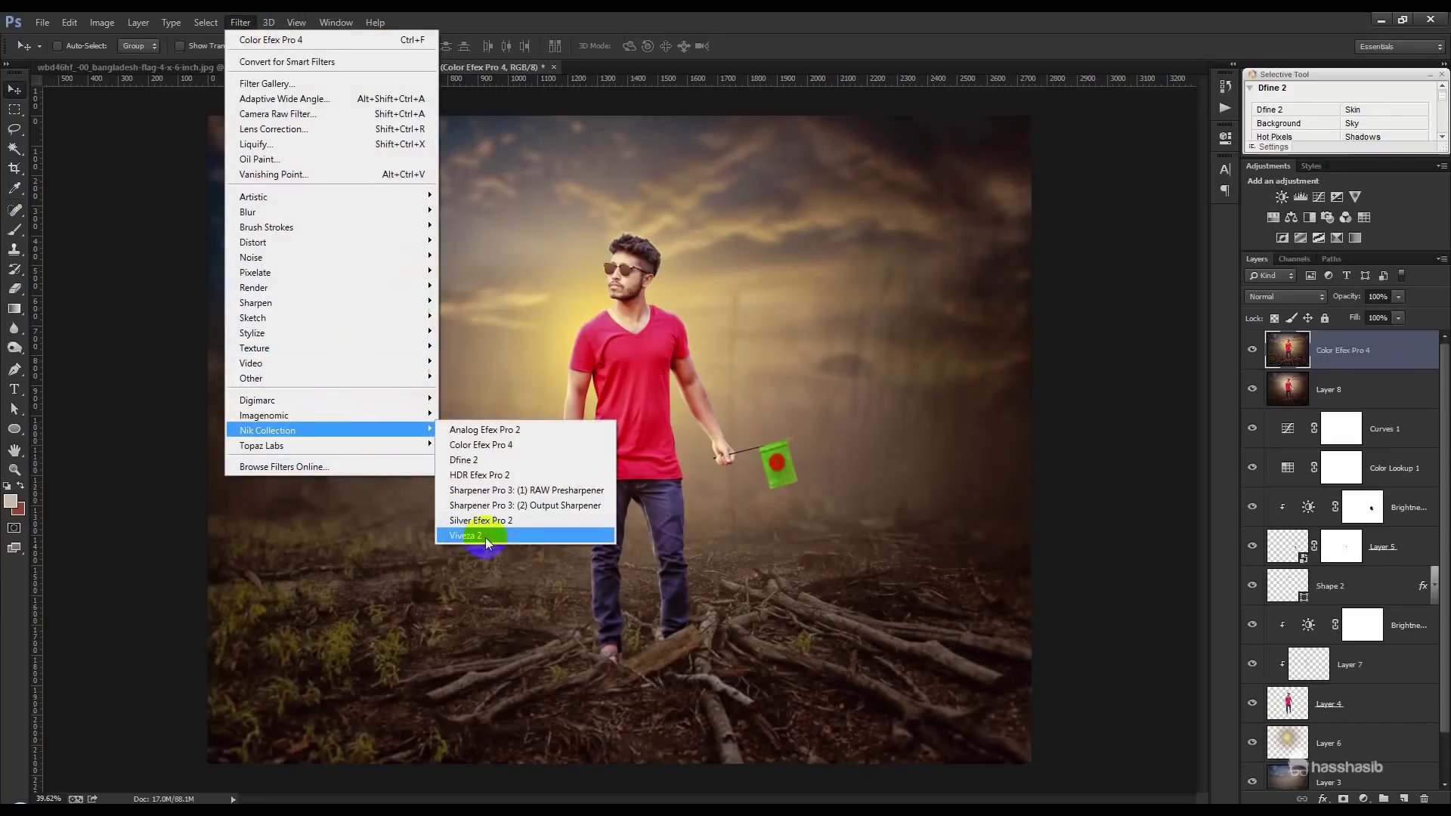
{"action": "left_click", "coordinate": [476, 536]}
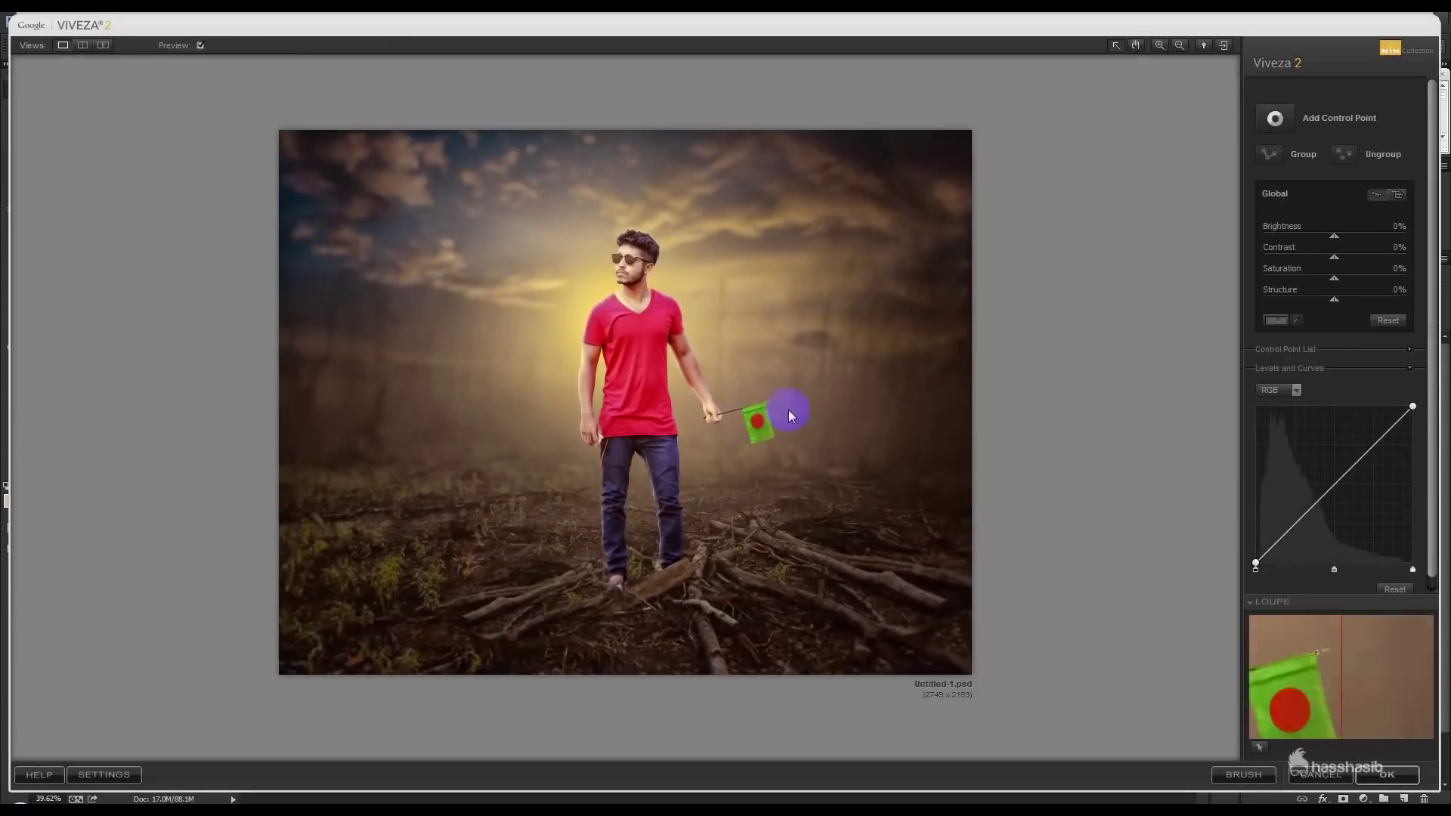
{"action": "mouse_move", "coordinate": [1334, 300]}
{"action": "left_mouse_down"}
{"action": "mouse_move", "coordinate": [1362, 301]}
{"action": "mouse_move", "coordinate": [1337, 293]}
{"action": "left_mouse_up"}
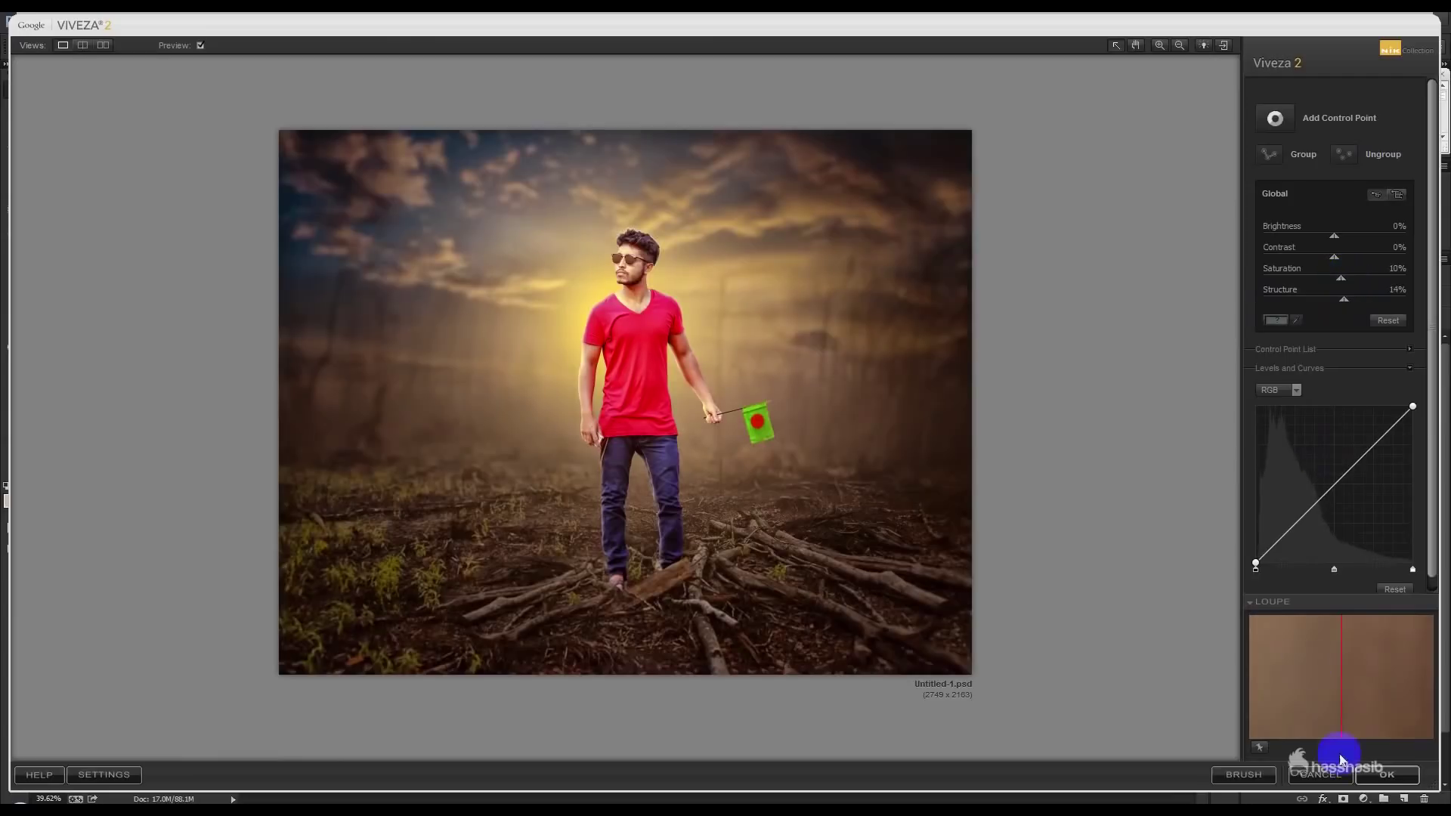
{"action": "left_click", "coordinate": [1388, 779]}
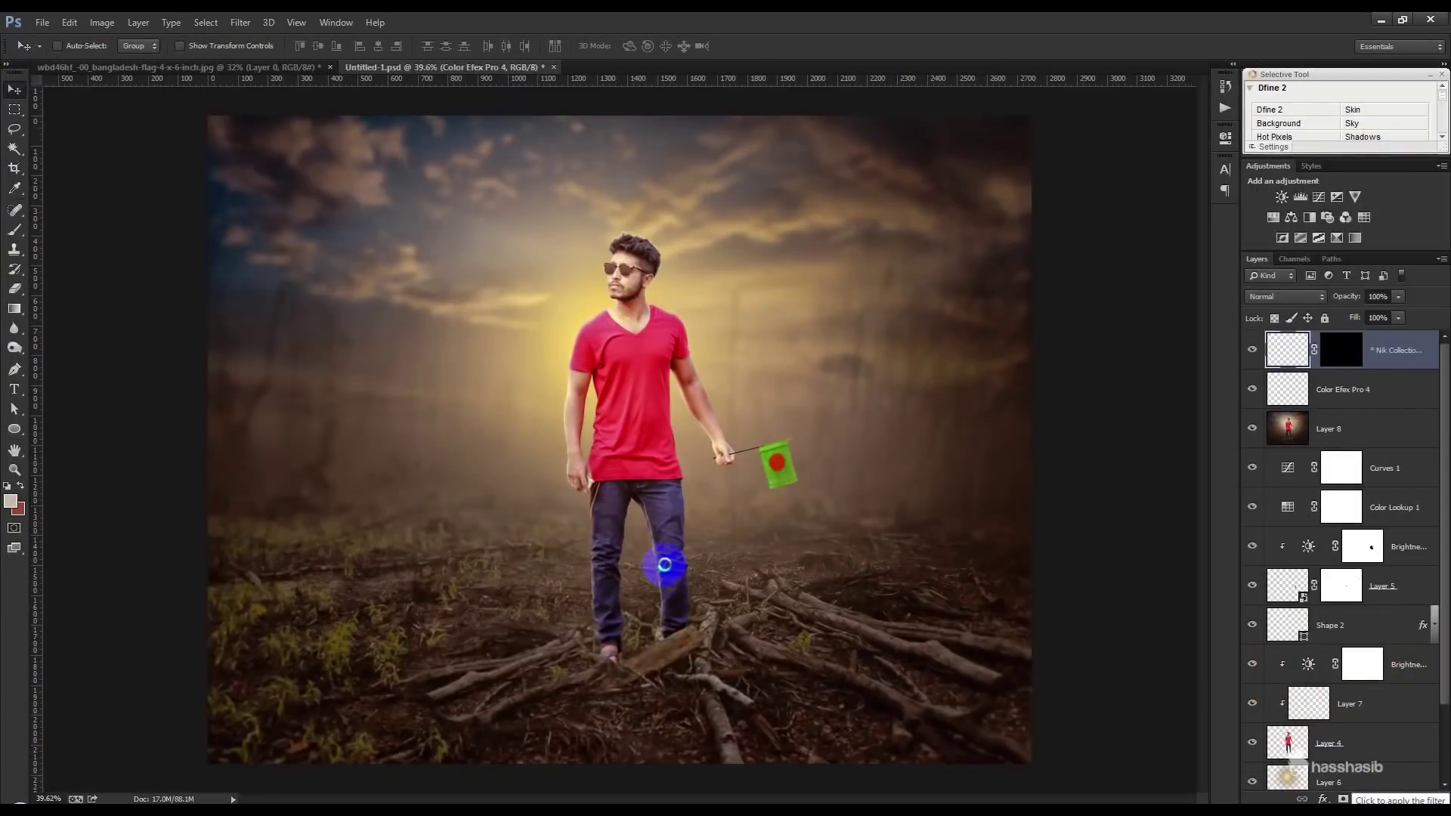
{"action": "left_click", "coordinate": [251, 26]}
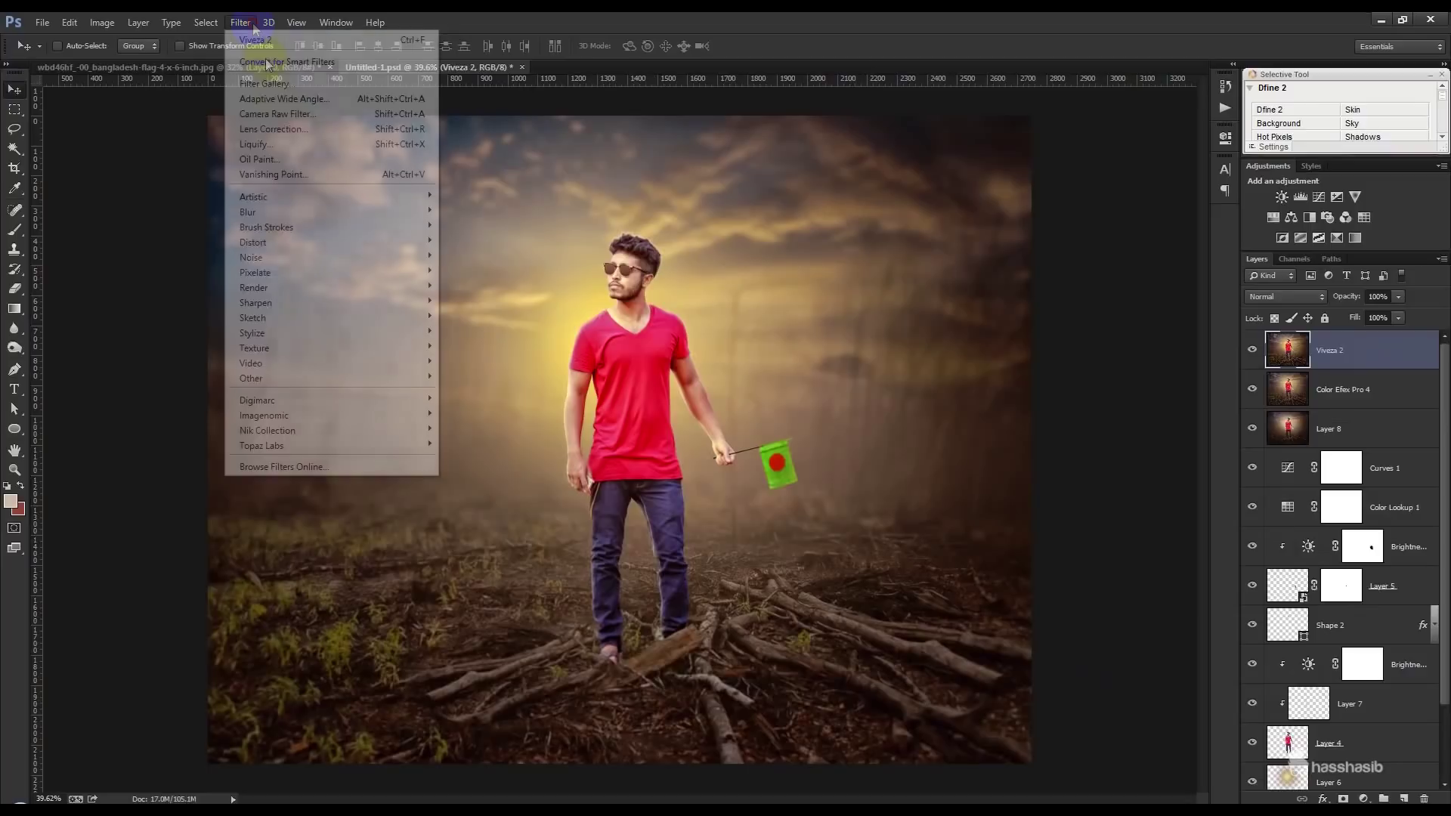
Apply a Camera Raw pass with a -30 vignette, extra Dehaze and Oranges luminance +3
{"action": "left_click", "coordinate": [275, 113]}
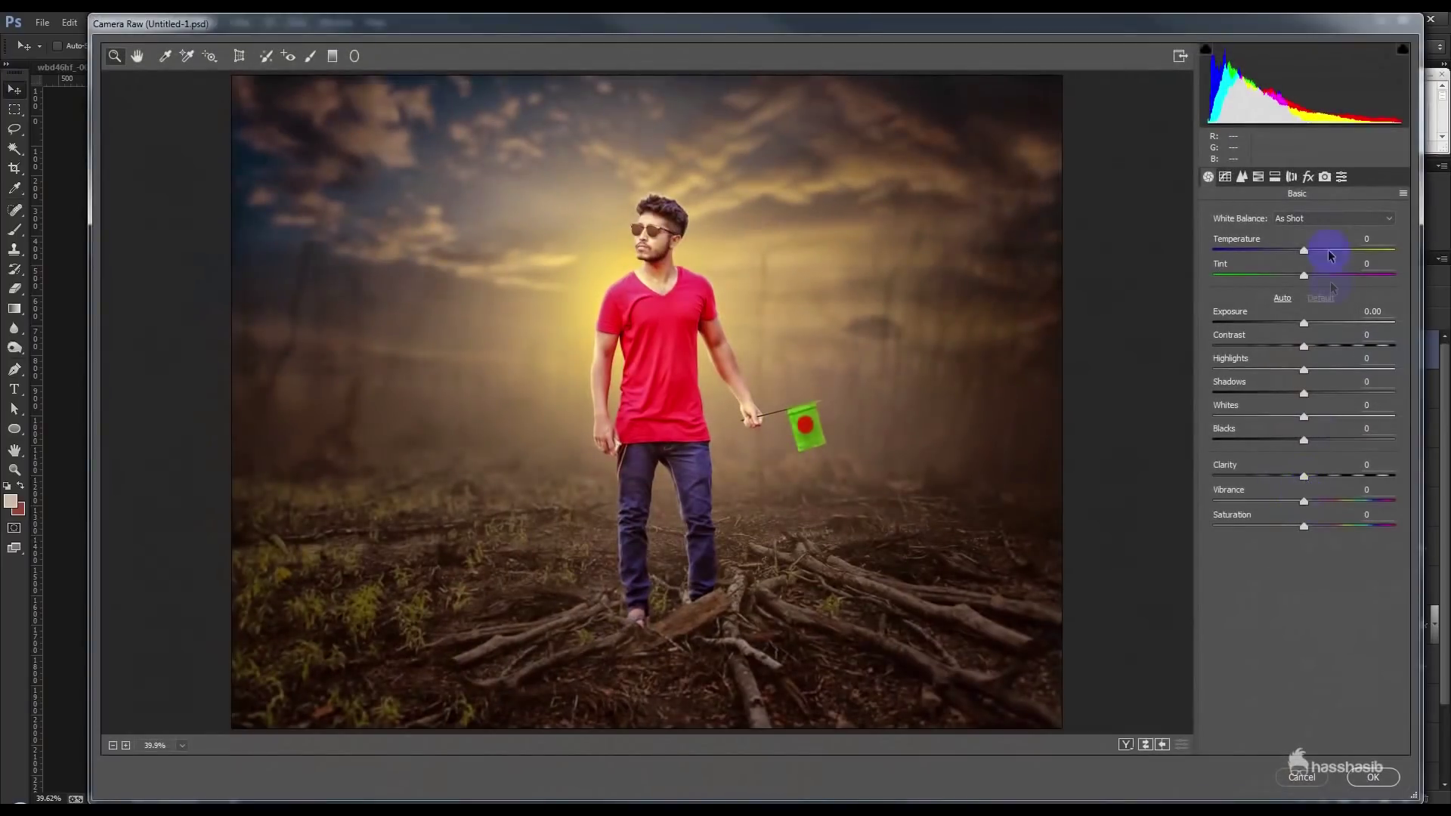
{"action": "left_click", "coordinate": [1308, 180]}
{"action": "mouse_move", "coordinate": [1291, 431]}
{"action": "left_mouse_down"}
{"action": "mouse_move", "coordinate": [1259, 420]}
{"action": "mouse_move", "coordinate": [1272, 428]}
{"action": "left_mouse_up"}
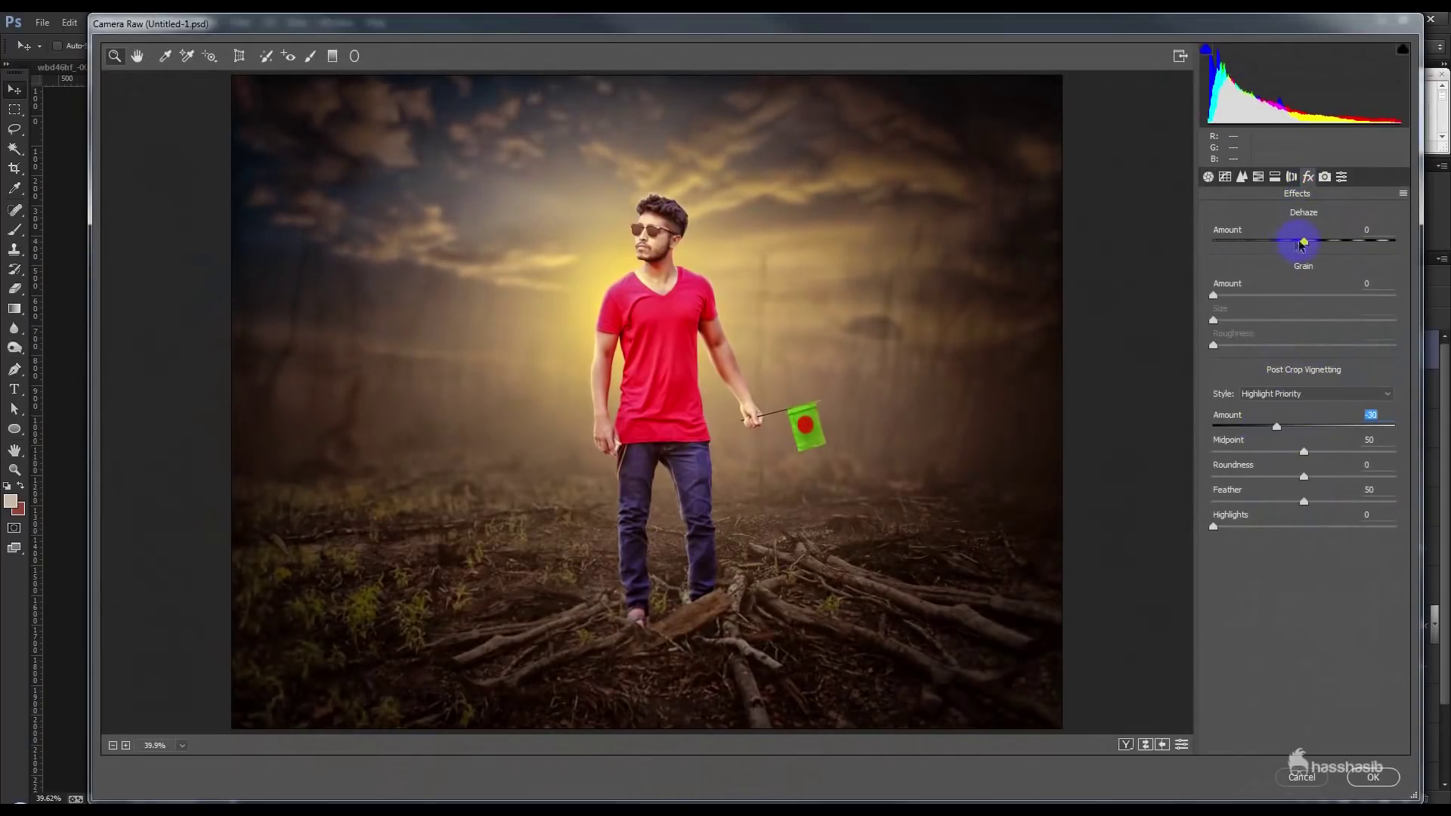
{"action": "left_click_drag", "start_coordinate": [1314, 246], "coordinate": [1328, 246]}
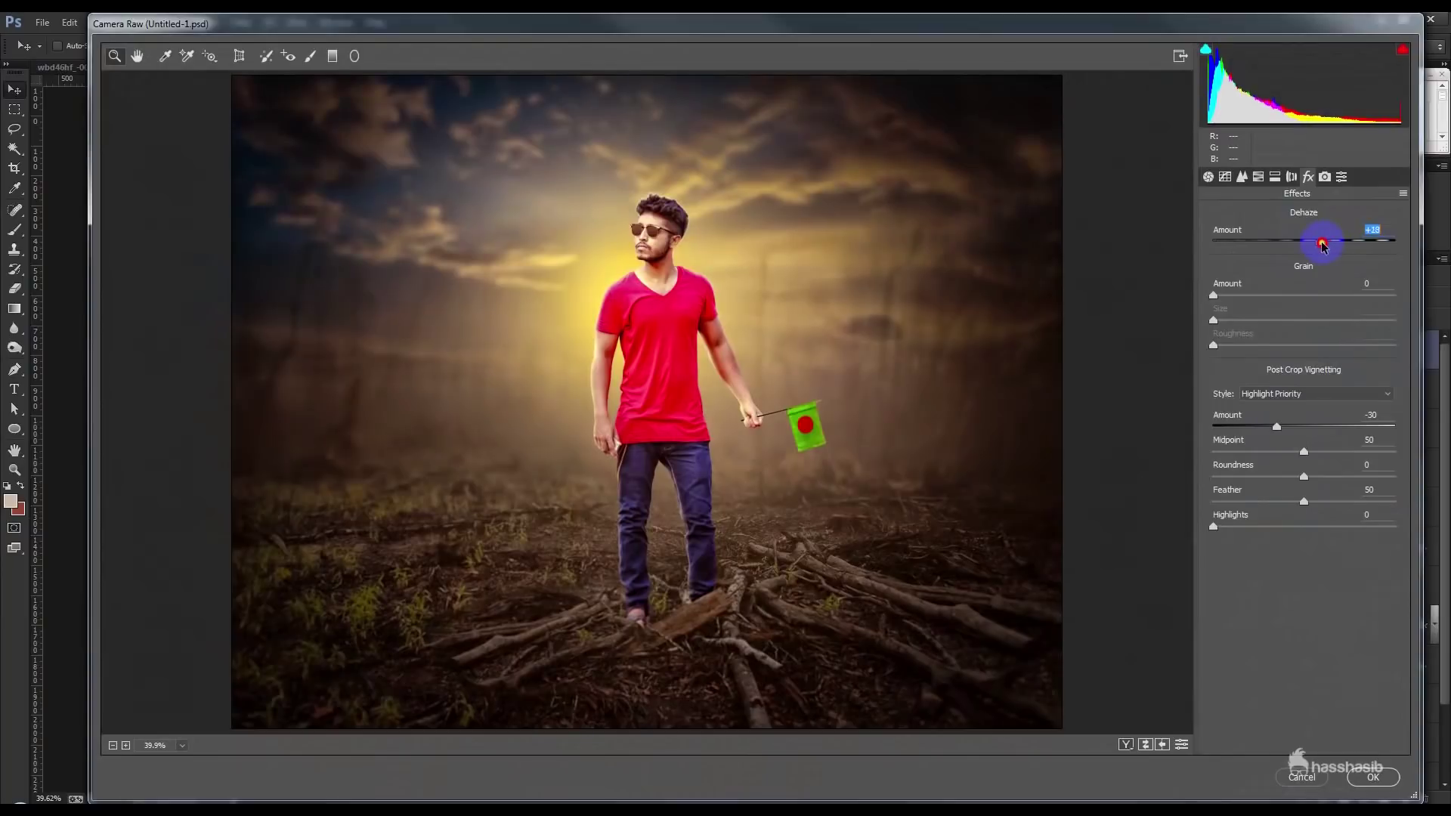
{"action": "left_click", "coordinate": [1241, 180]}
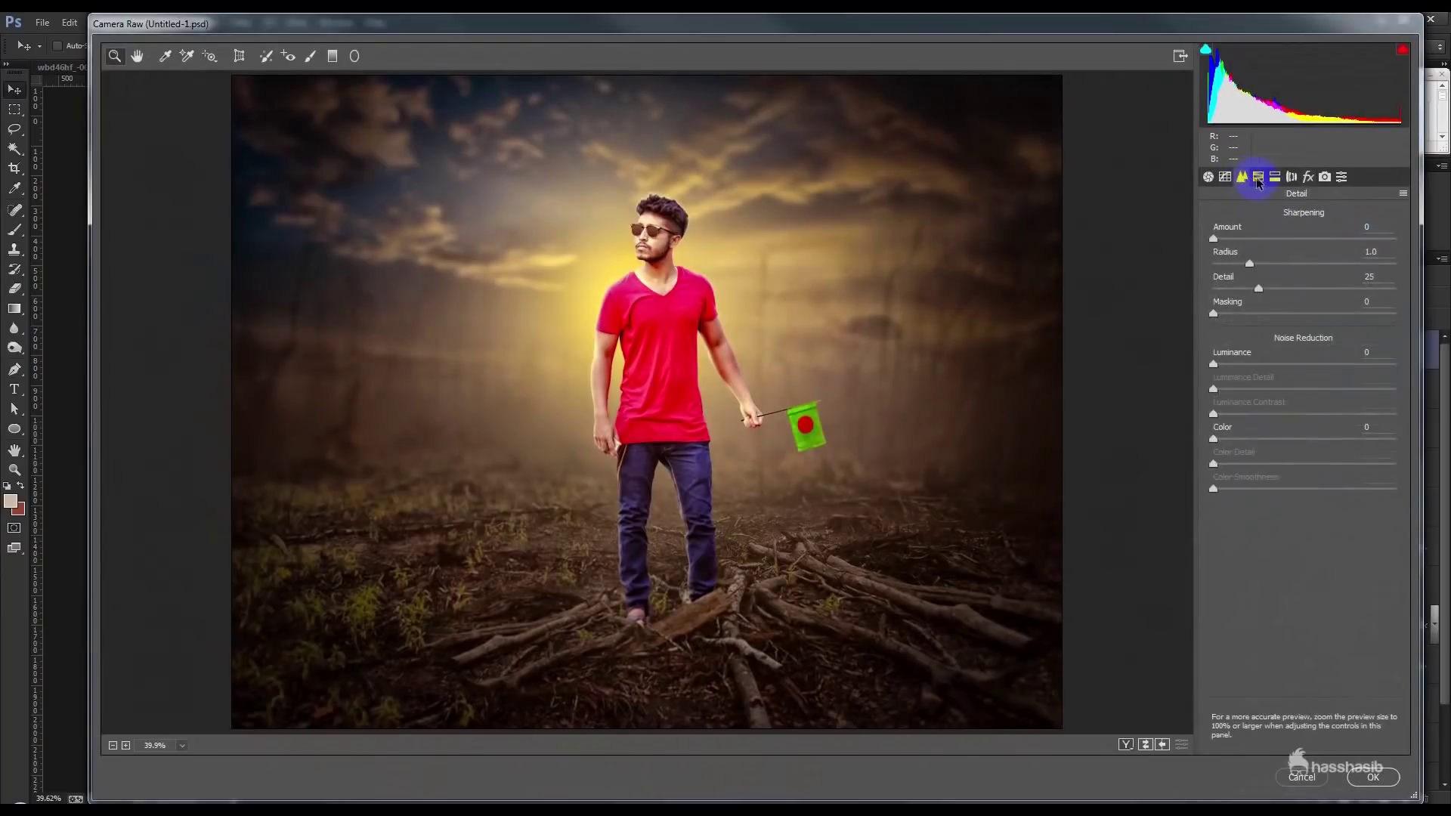
{"action": "left_click", "coordinate": [1298, 238]}
{"action": "mouse_move", "coordinate": [1323, 316]}
{"action": "left_mouse_down"}
{"action": "mouse_move", "coordinate": [1295, 310]}
{"action": "mouse_move", "coordinate": [1309, 312]}
{"action": "left_mouse_up"}
{"action": "left_click", "coordinate": [1365, 775]}
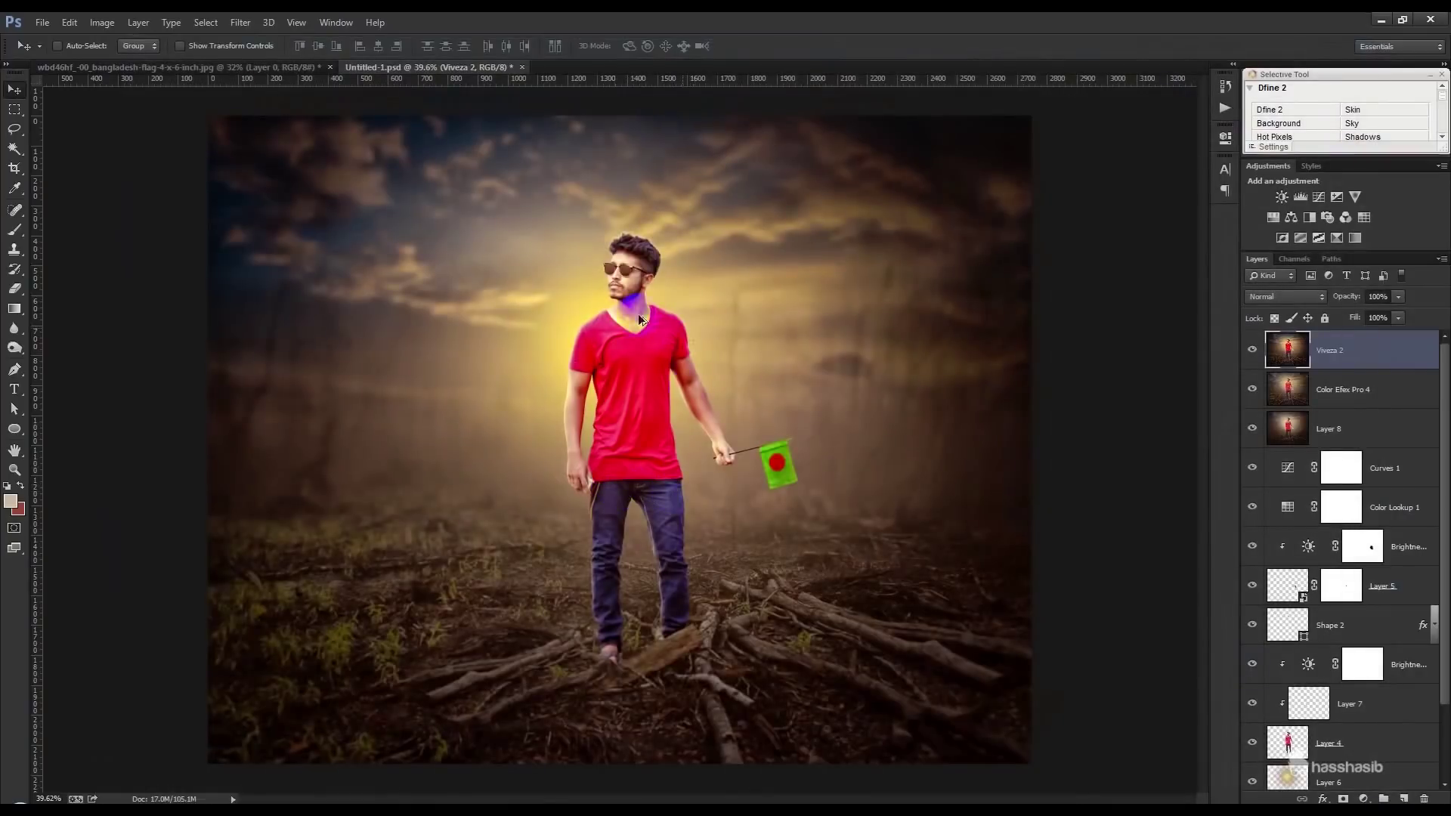
Zoom in on the man's face and select the Smudge tool
{"action": "scroll", "coordinate": [639, 319], "scroll_direction": "up", "scroll_amount": 2}
{"action": "scroll", "coordinate": [631, 315], "scroll_direction": "up", "scroll_amount": 2}
{"action": "scroll", "coordinate": [646, 194], "scroll_direction": "up", "scroll_amount": 2}
{"action": "scroll", "coordinate": [637, 181], "scroll_direction": "up", "scroll_amount": 2}
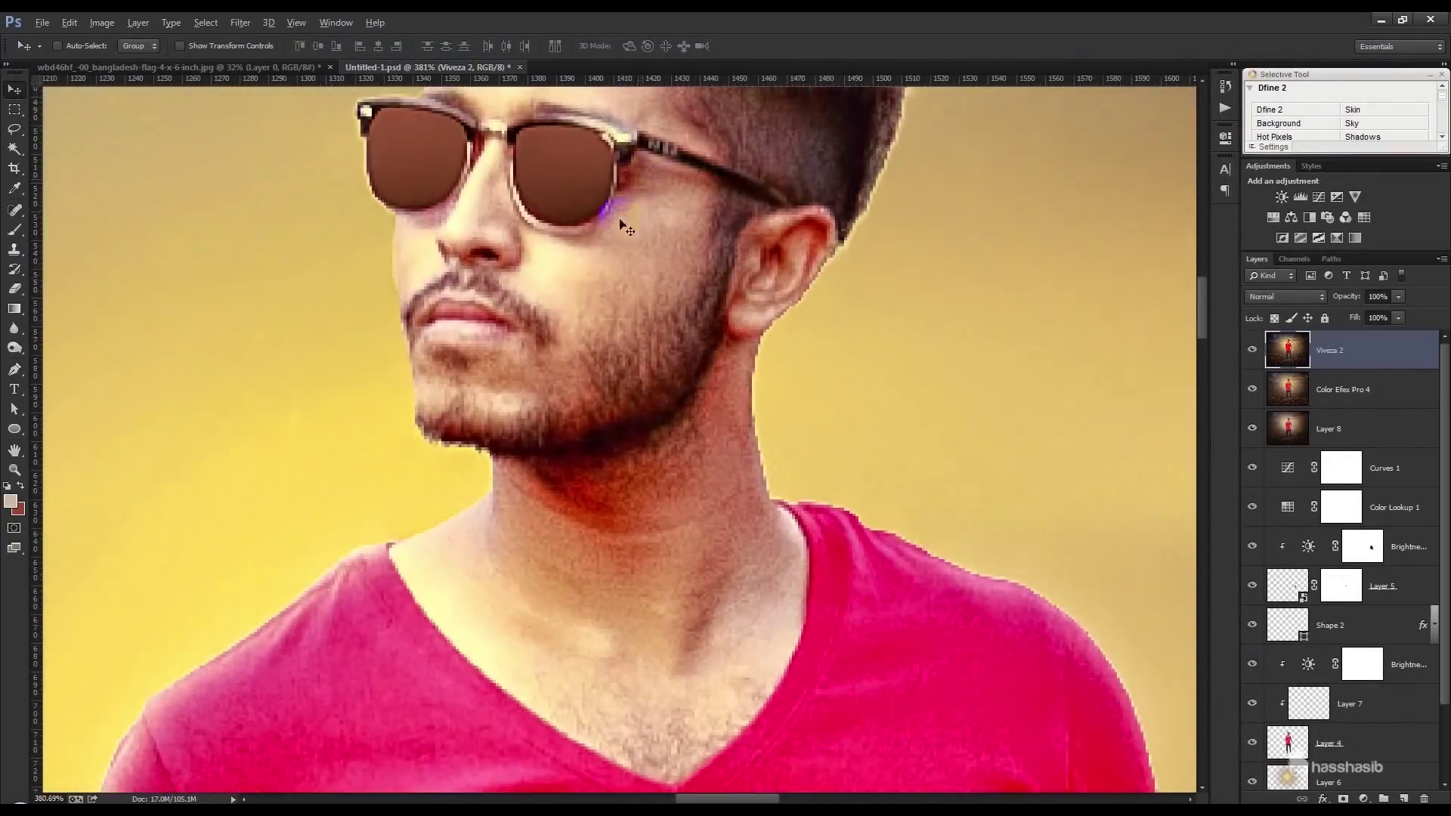
{"action": "scroll", "coordinate": [632, 314], "scroll_direction": "up", "scroll_amount": 1}
{"action": "scroll", "coordinate": [635, 314], "scroll_direction": "up", "scroll_amount": 2}
{"action": "scroll", "coordinate": [638, 314], "scroll_direction": "up", "scroll_amount": 1}
{"action": "scroll", "coordinate": [455, 305], "scroll_direction": "up", "scroll_amount": 1}
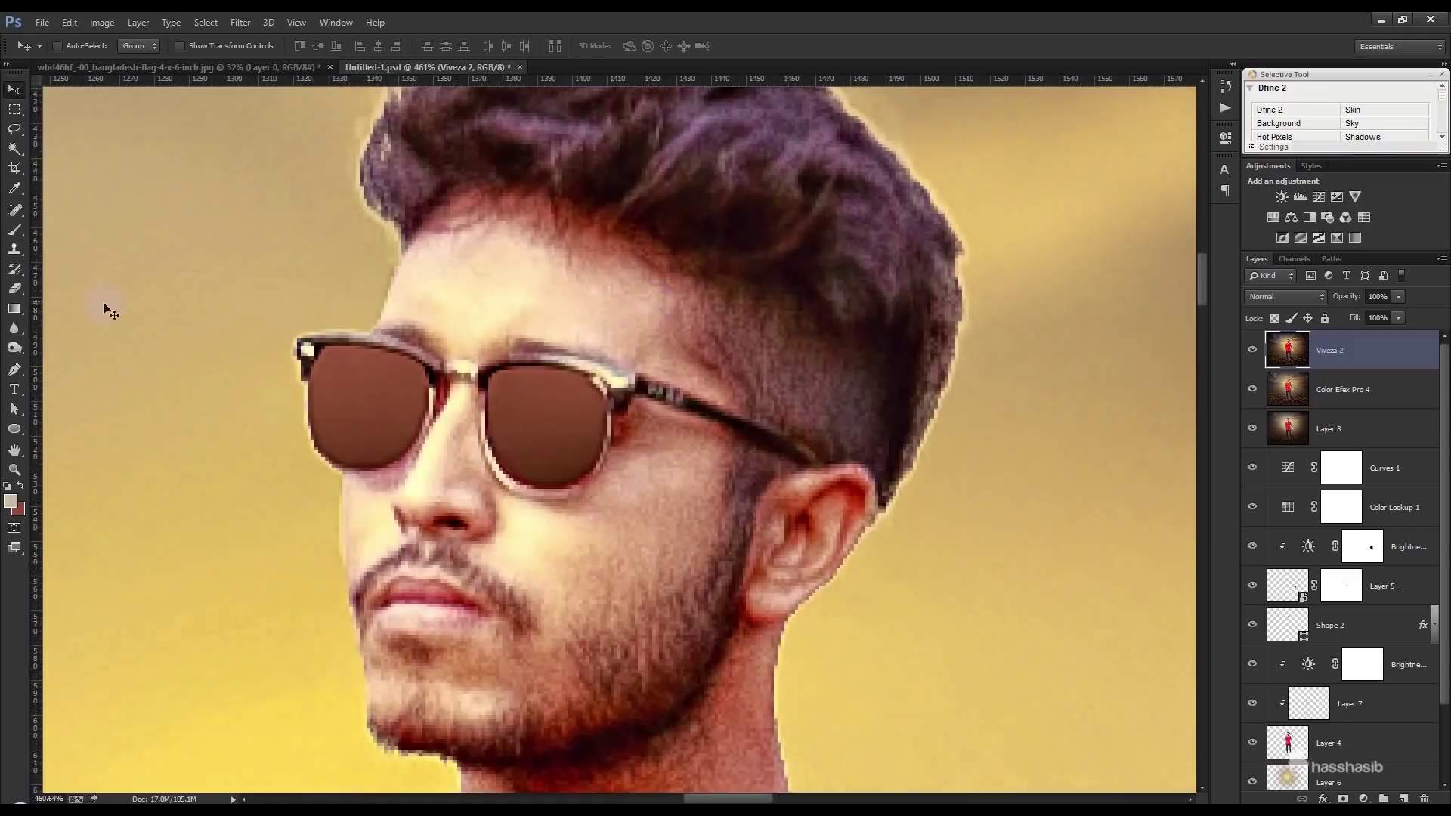
{"action": "scroll", "coordinate": [379, 389], "scroll_direction": "up", "scroll_amount": 2}
{"action": "scroll", "coordinate": [420, 405], "scroll_direction": "up", "scroll_amount": 1}
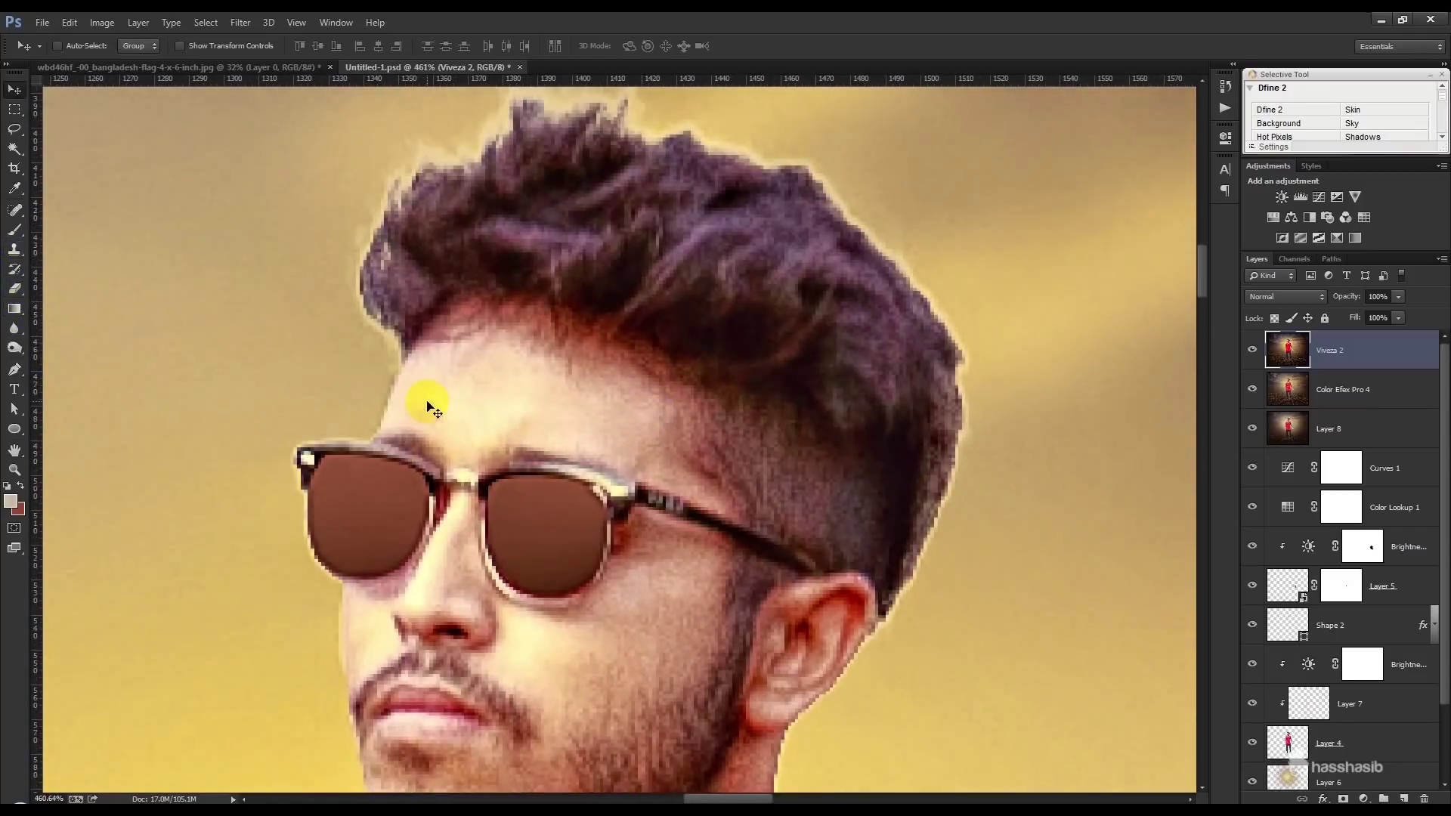
{"action": "right_click", "coordinate": [28, 340]}
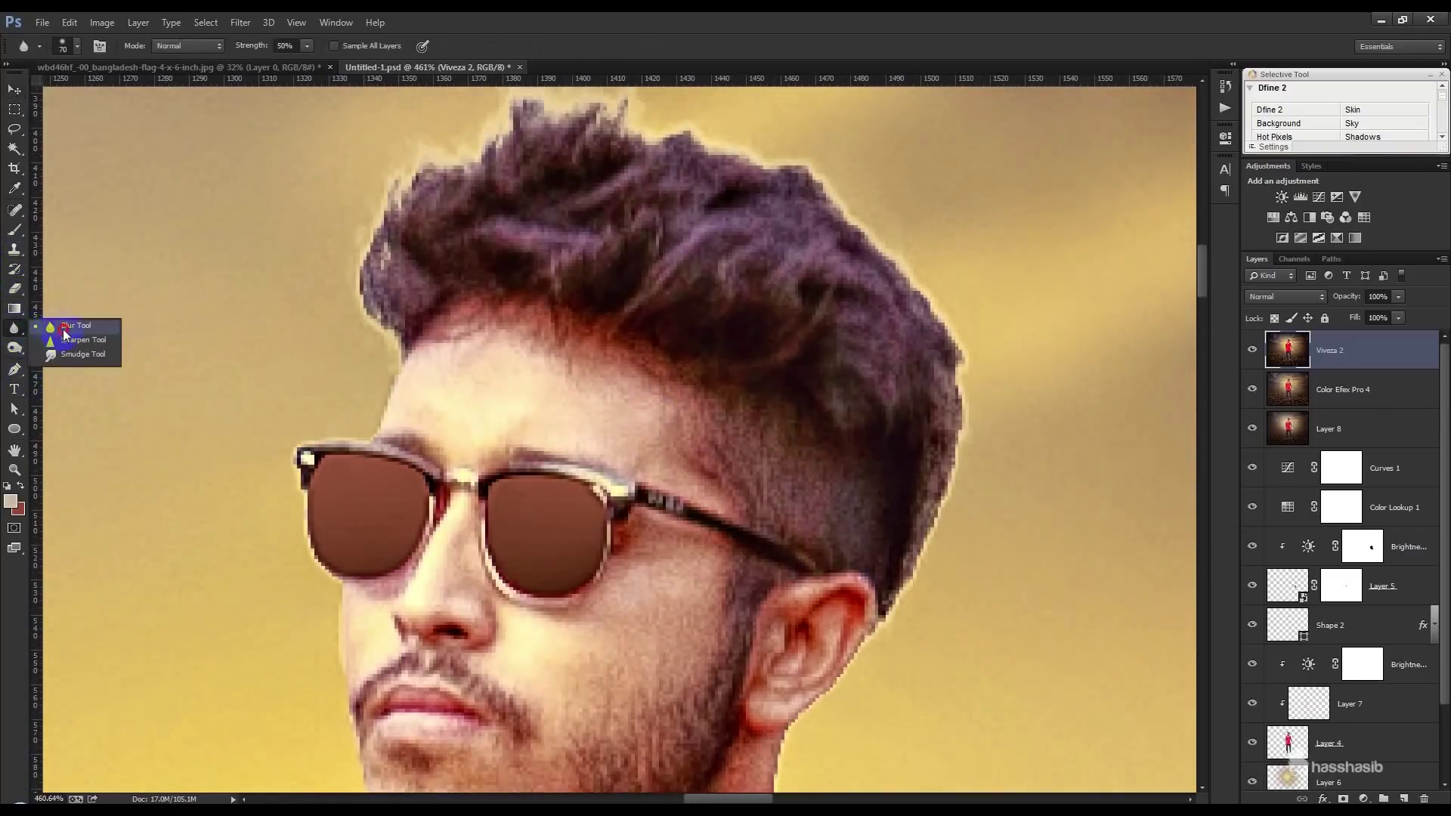
{"action": "left_click", "coordinate": [76, 337]}
{"action": "right_click", "coordinate": [13, 348]}
{"action": "left_click", "coordinate": [68, 341]}
{"action": "right_click", "coordinate": [17, 351]}
{"action": "left_click", "coordinate": [68, 376]}
{"action": "right_click", "coordinate": [14, 329]}
{"action": "left_click", "coordinate": [68, 361]}
Smudge the forehead smooth, then soften the cheek beside the glasses at 10% strength
{"action": "mouse_move", "coordinate": [484, 381]}
{"action": "left_mouse_down"}
{"action": "mouse_move", "coordinate": [475, 346]}
{"action": "mouse_move", "coordinate": [435, 362]}
{"action": "mouse_move", "coordinate": [405, 405]}
{"action": "mouse_move", "coordinate": [464, 446]}
{"action": "mouse_move", "coordinate": [512, 340]}
{"action": "mouse_move", "coordinate": [444, 340]}
{"action": "mouse_move", "coordinate": [511, 348]}
{"action": "mouse_move", "coordinate": [583, 395]}
{"action": "mouse_move", "coordinate": [576, 428]}
{"action": "mouse_move", "coordinate": [587, 392]}
{"action": "mouse_move", "coordinate": [567, 375]}
{"action": "left_mouse_up"}
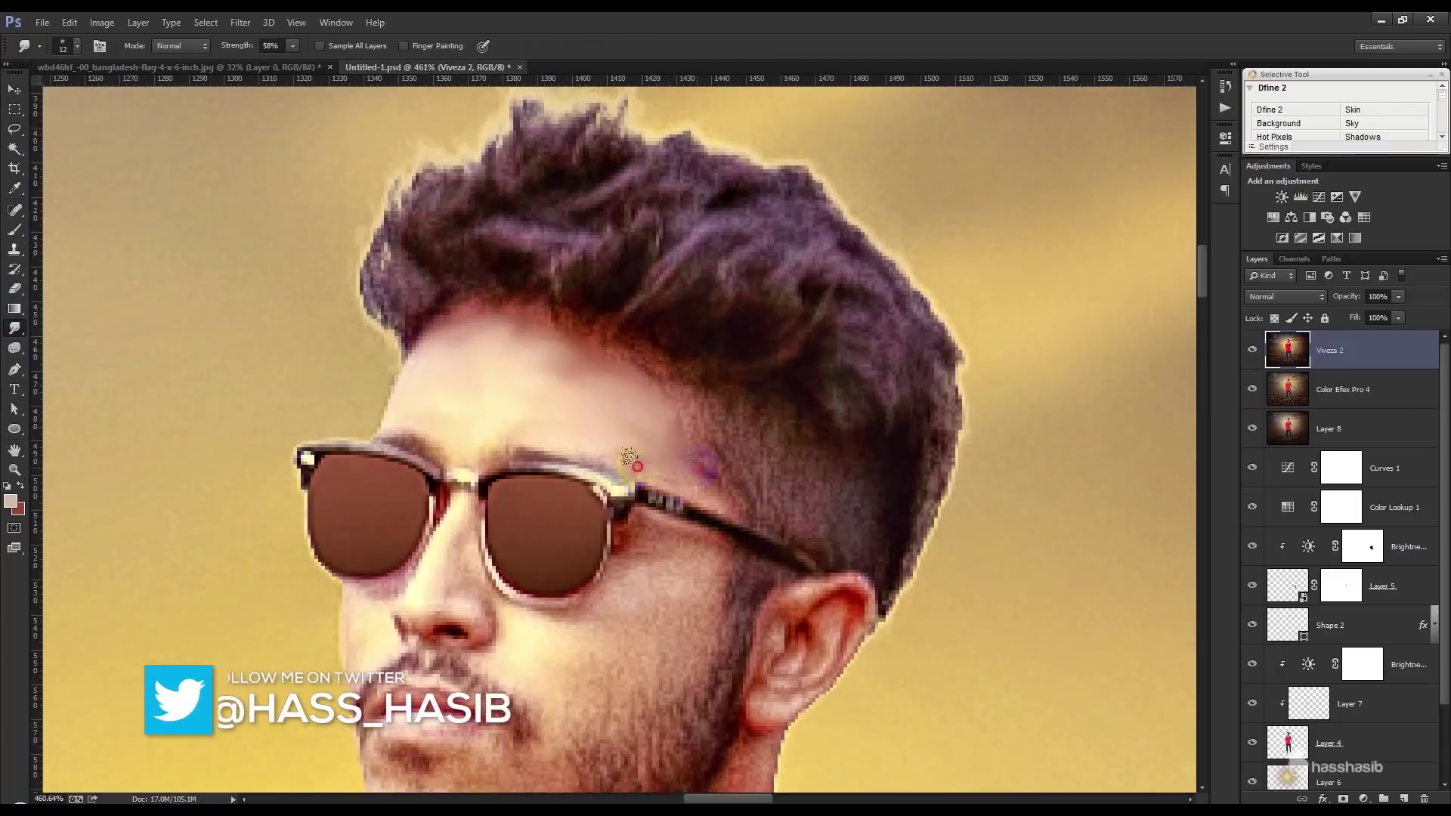
{"action": "scroll", "coordinate": [633, 413], "scroll_direction": "down", "scroll_amount": 1}
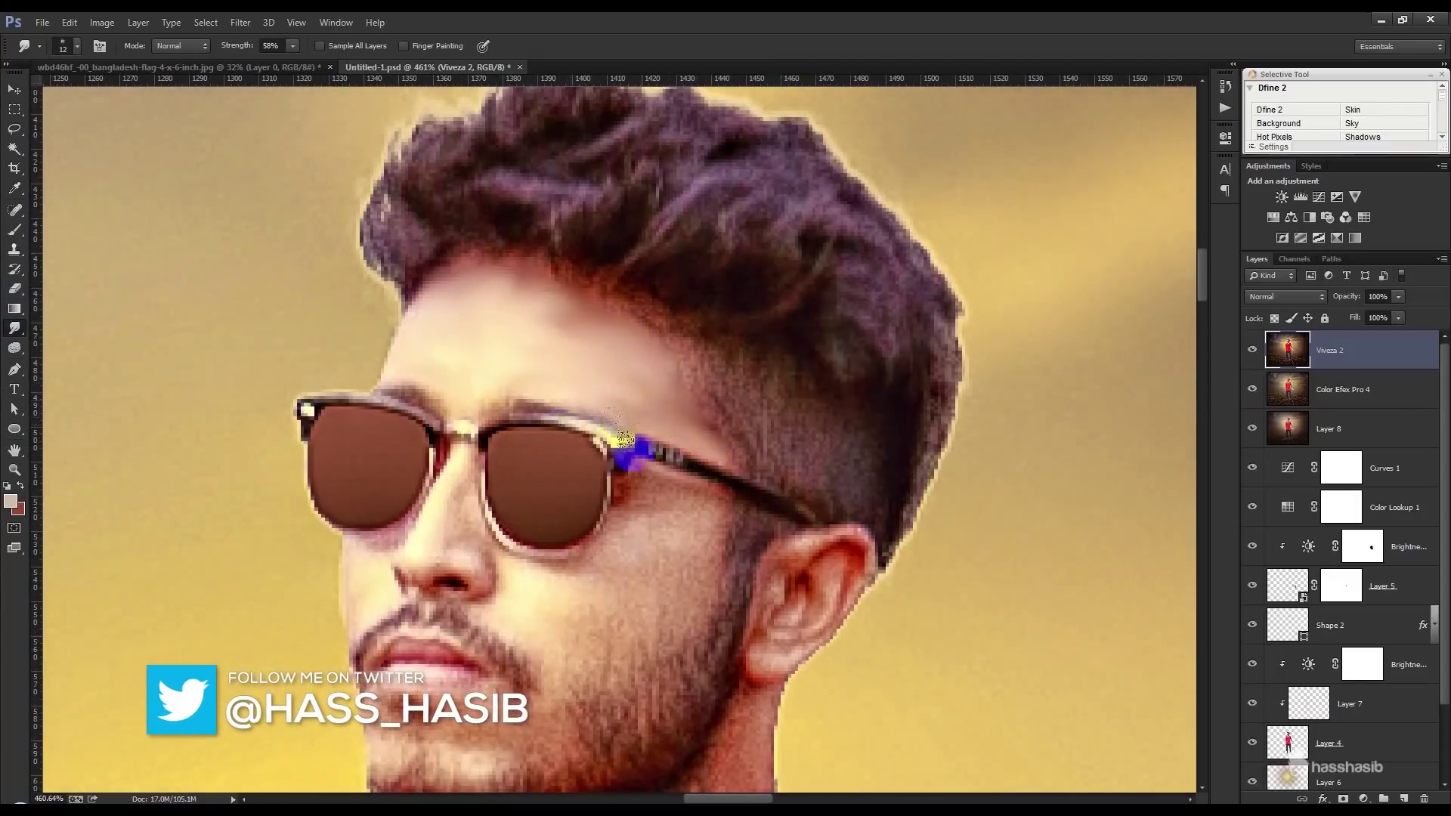
{"action": "scroll", "coordinate": [484, 430], "scroll_direction": "down", "scroll_amount": 1}
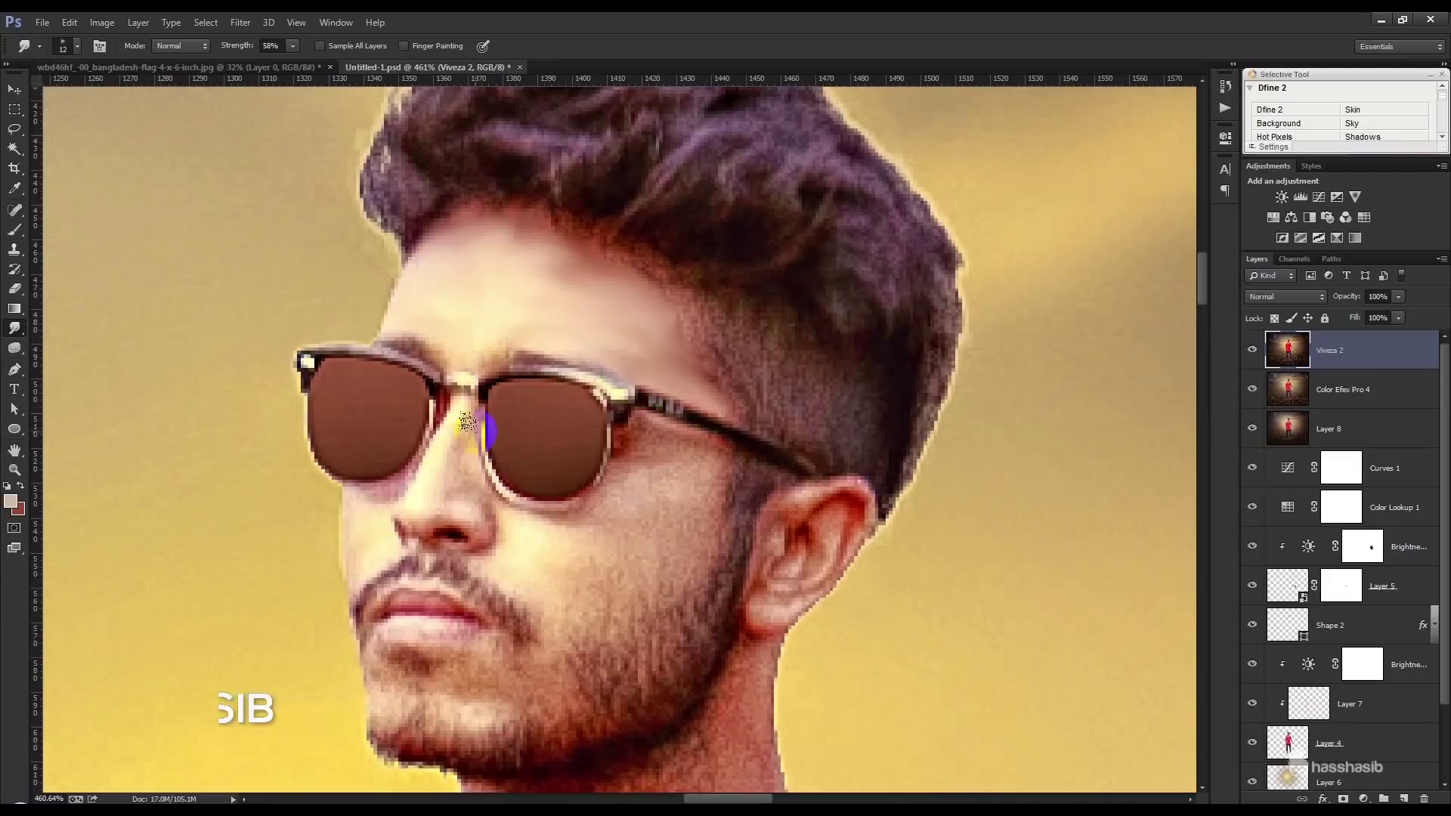
{"action": "key", "text": "1"}
{"action": "left_click", "coordinate": [626, 531]}
{"action": "left_click", "coordinate": [662, 497]}
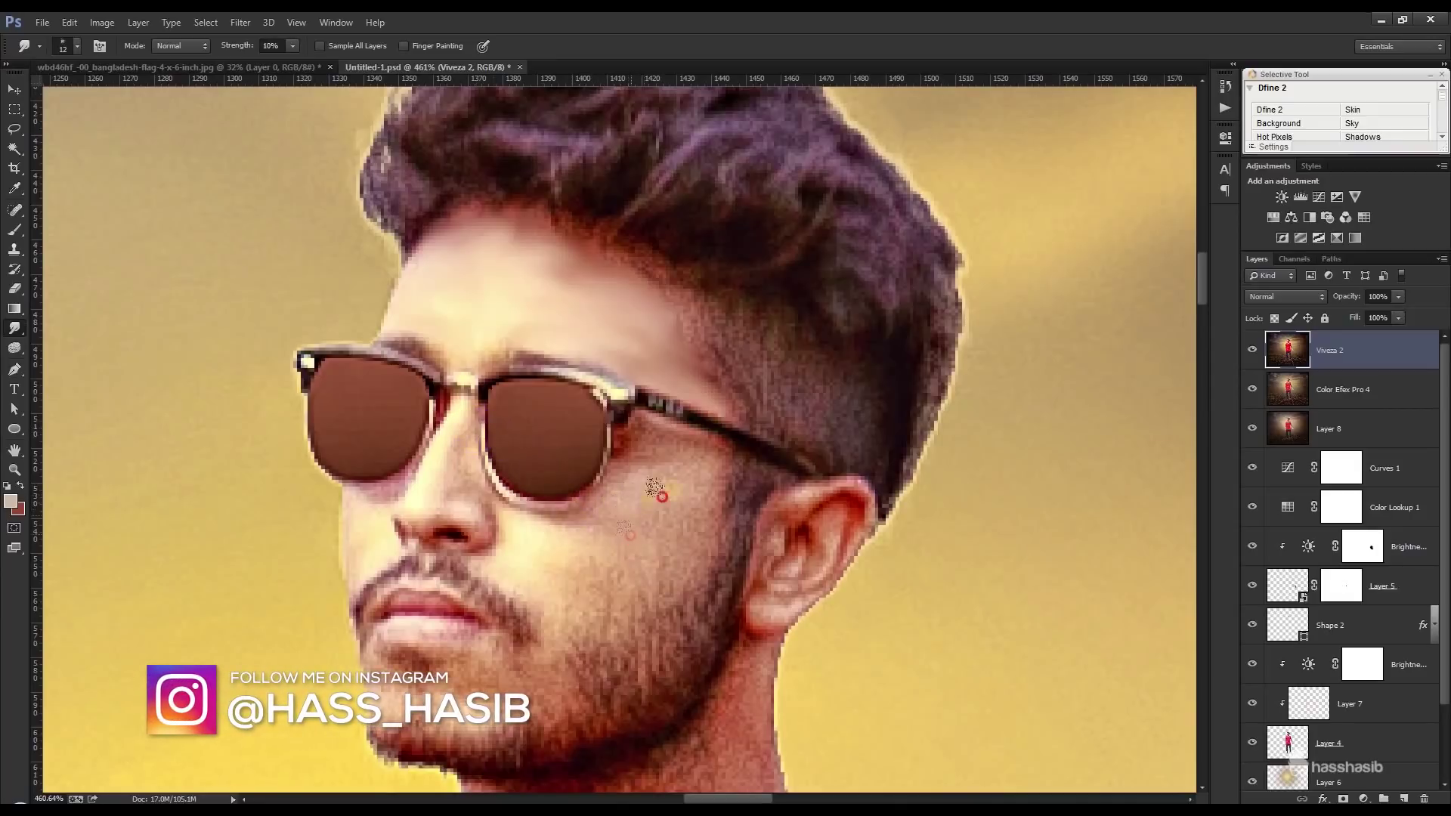
{"action": "left_click", "coordinate": [627, 560]}
{"action": "left_click", "coordinate": [679, 471]}
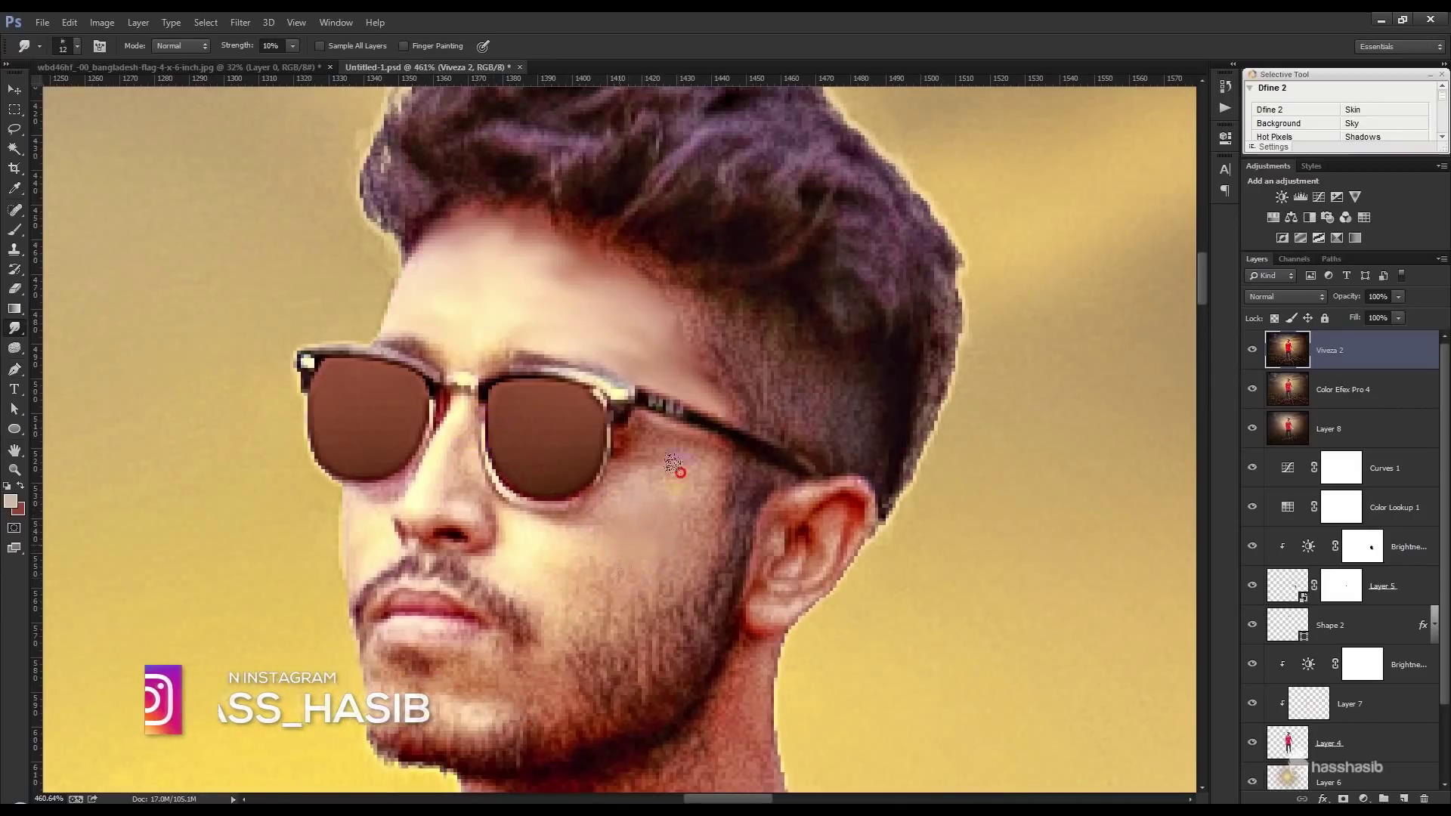
{"action": "left_click", "coordinate": [710, 510]}
{"action": "scroll", "coordinate": [703, 510], "scroll_direction": "down", "scroll_amount": 3}
{"action": "right_click", "coordinate": [868, 508]}
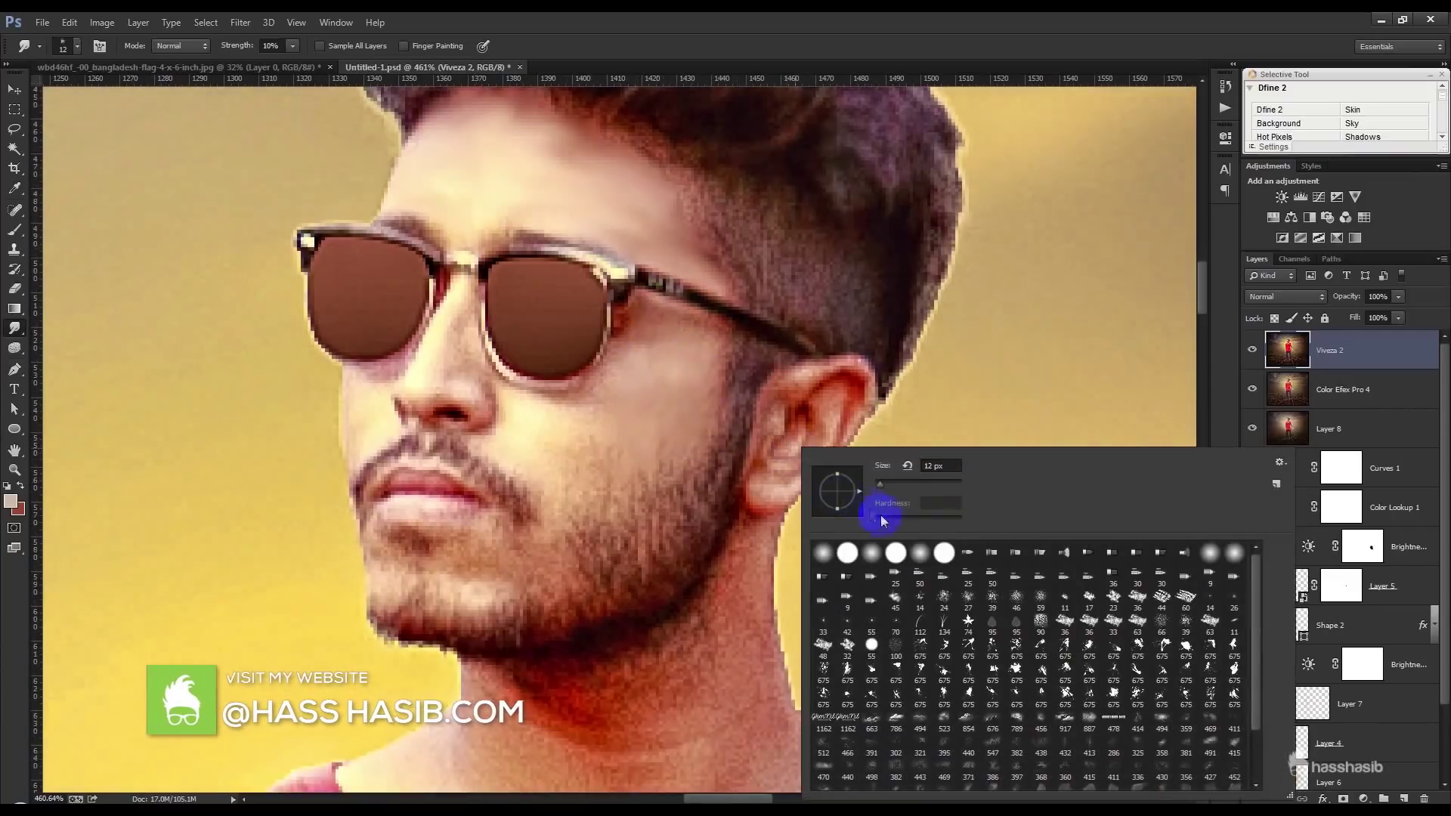
Smudge the nose bridge, both lens shadings, the ear and the skin beside the nose
{"action": "left_click", "coordinate": [597, 475]}
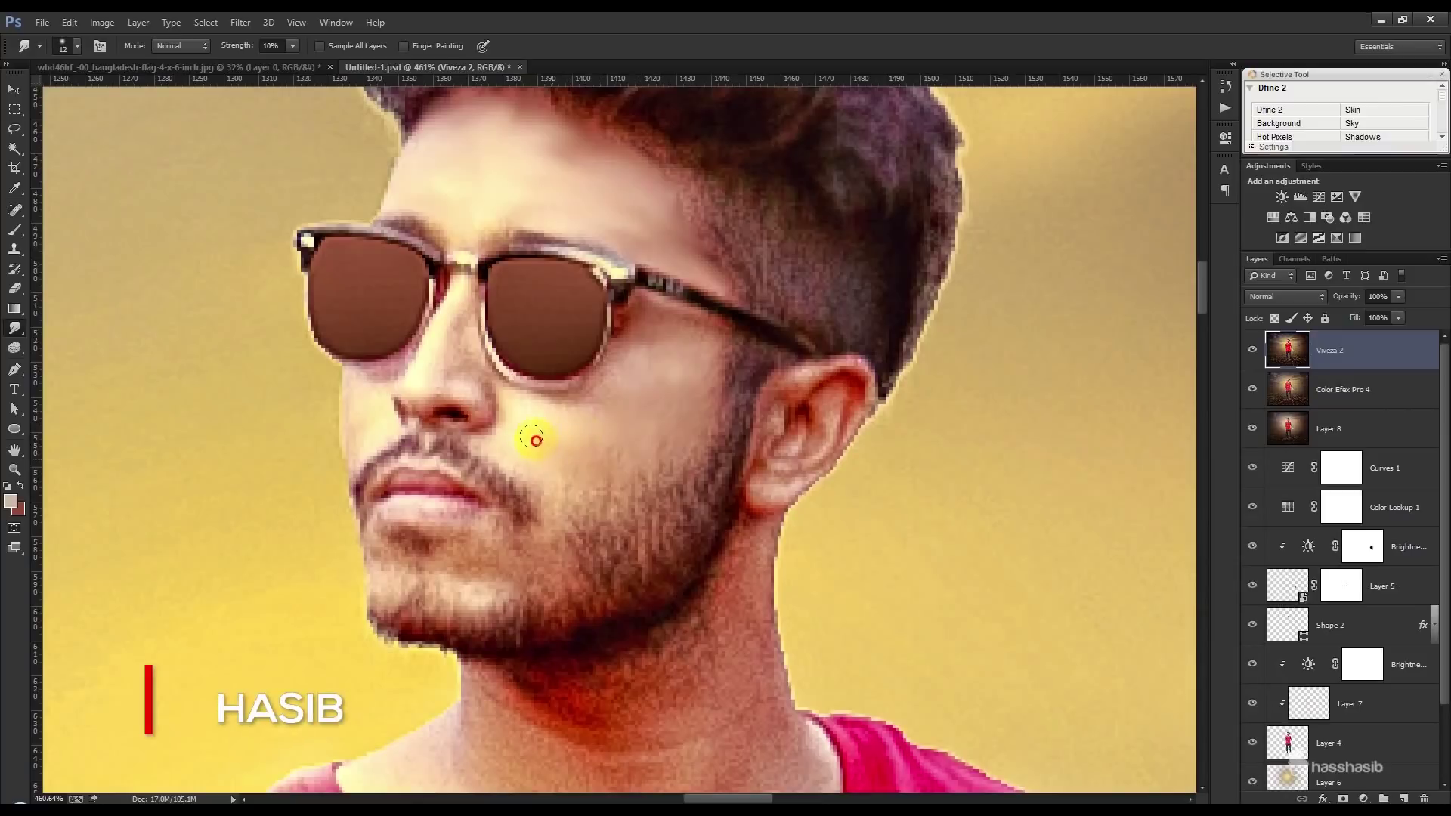
{"action": "left_click", "coordinate": [469, 300]}
{"action": "left_click_drag", "start_coordinate": [424, 356], "coordinate": [483, 308]}
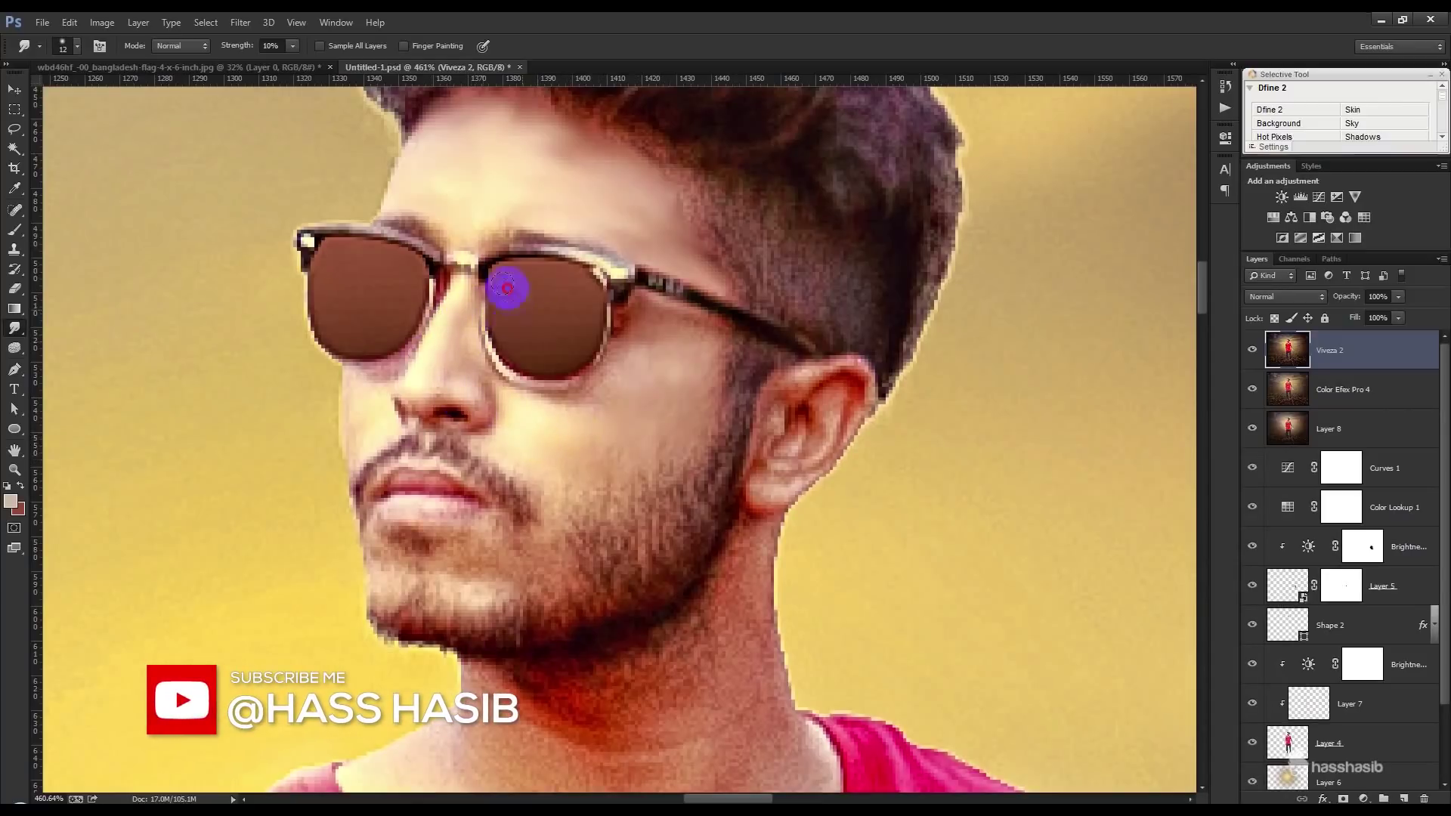
{"action": "left_click_drag", "start_coordinate": [585, 293], "coordinate": [576, 326]}
{"action": "left_click_drag", "start_coordinate": [395, 278], "coordinate": [346, 333]}
{"action": "left_click_drag", "start_coordinate": [372, 278], "coordinate": [362, 321]}
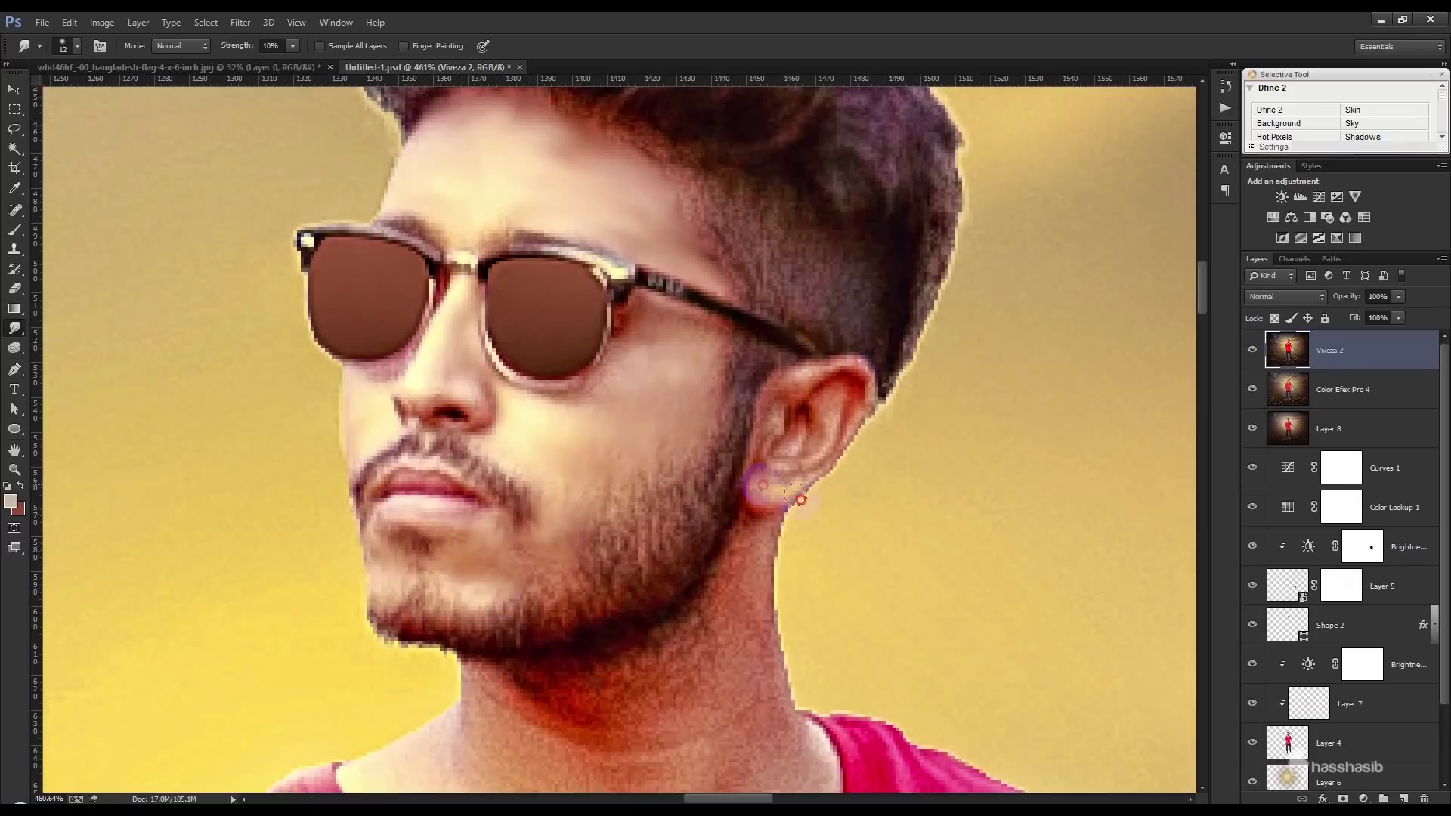
{"action": "mouse_move", "coordinate": [781, 387]}
{"action": "left_mouse_down"}
{"action": "mouse_move", "coordinate": [849, 363]}
{"action": "mouse_move", "coordinate": [787, 446]}
{"action": "left_mouse_up"}
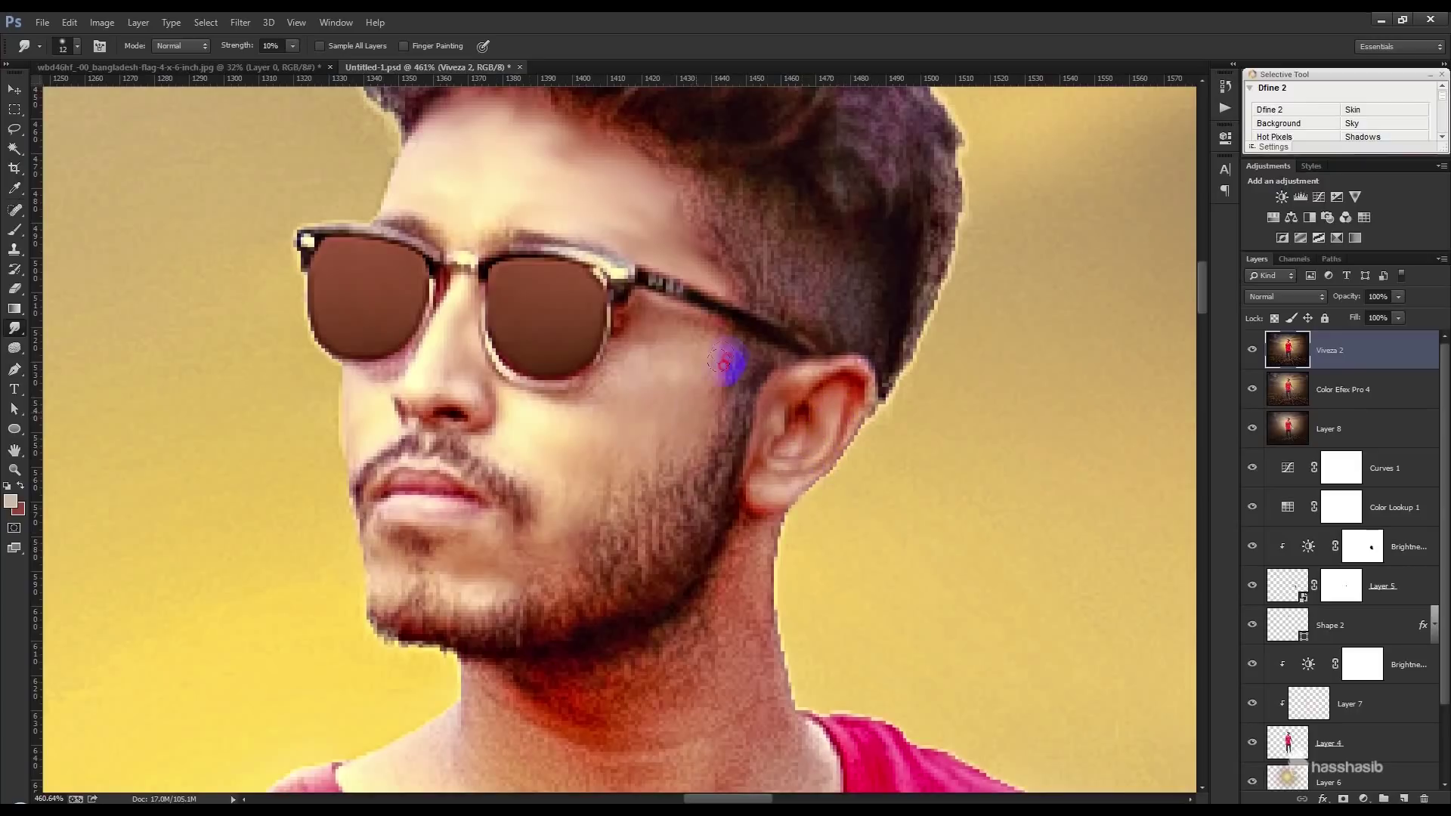
{"action": "left_click_drag", "start_coordinate": [442, 373], "coordinate": [502, 398]}
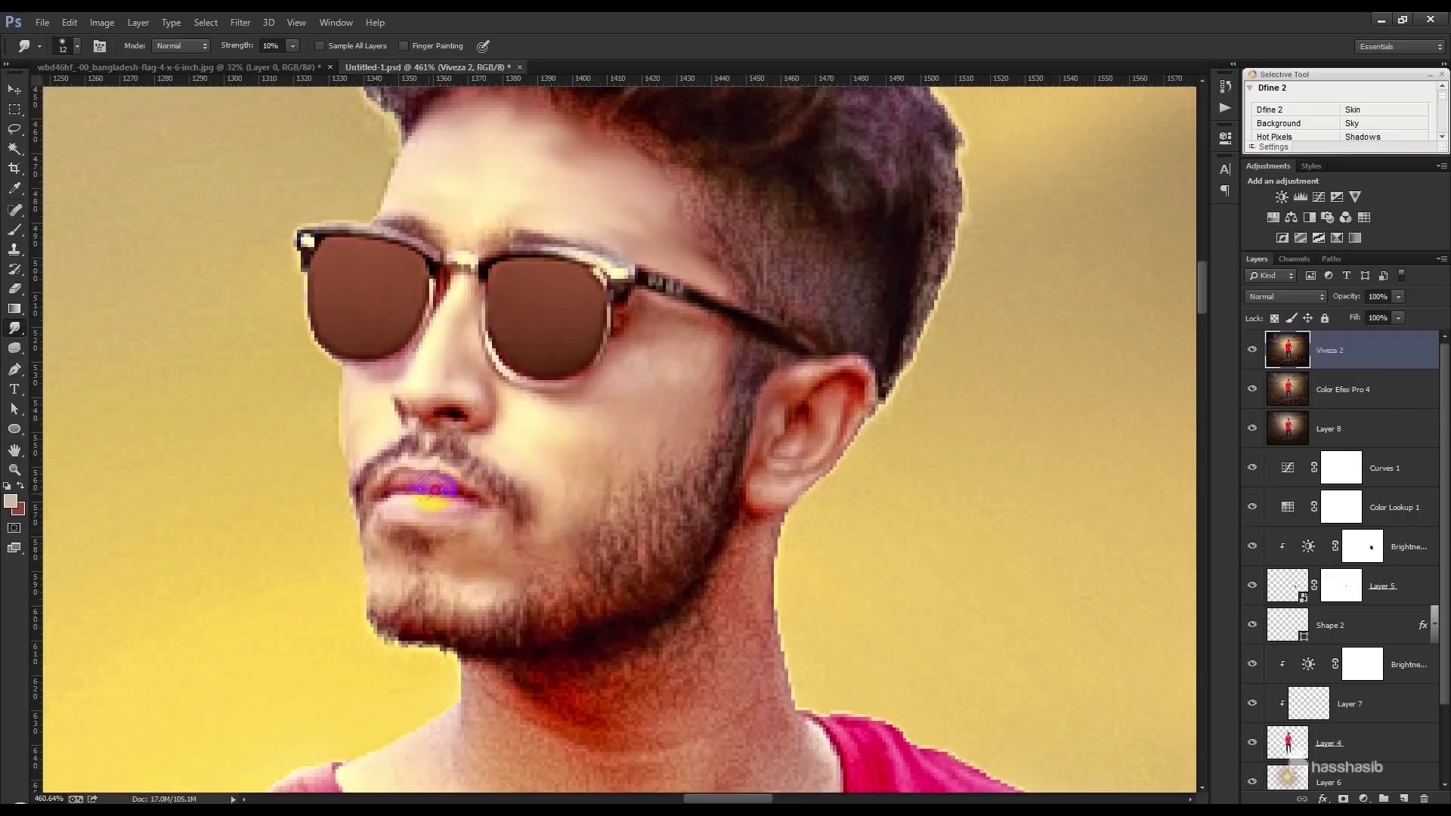
Smooth the beard, chin and neck skin and soften the hair outline above the ear
{"action": "scroll", "coordinate": [497, 568], "scroll_direction": "down", "scroll_amount": 3}
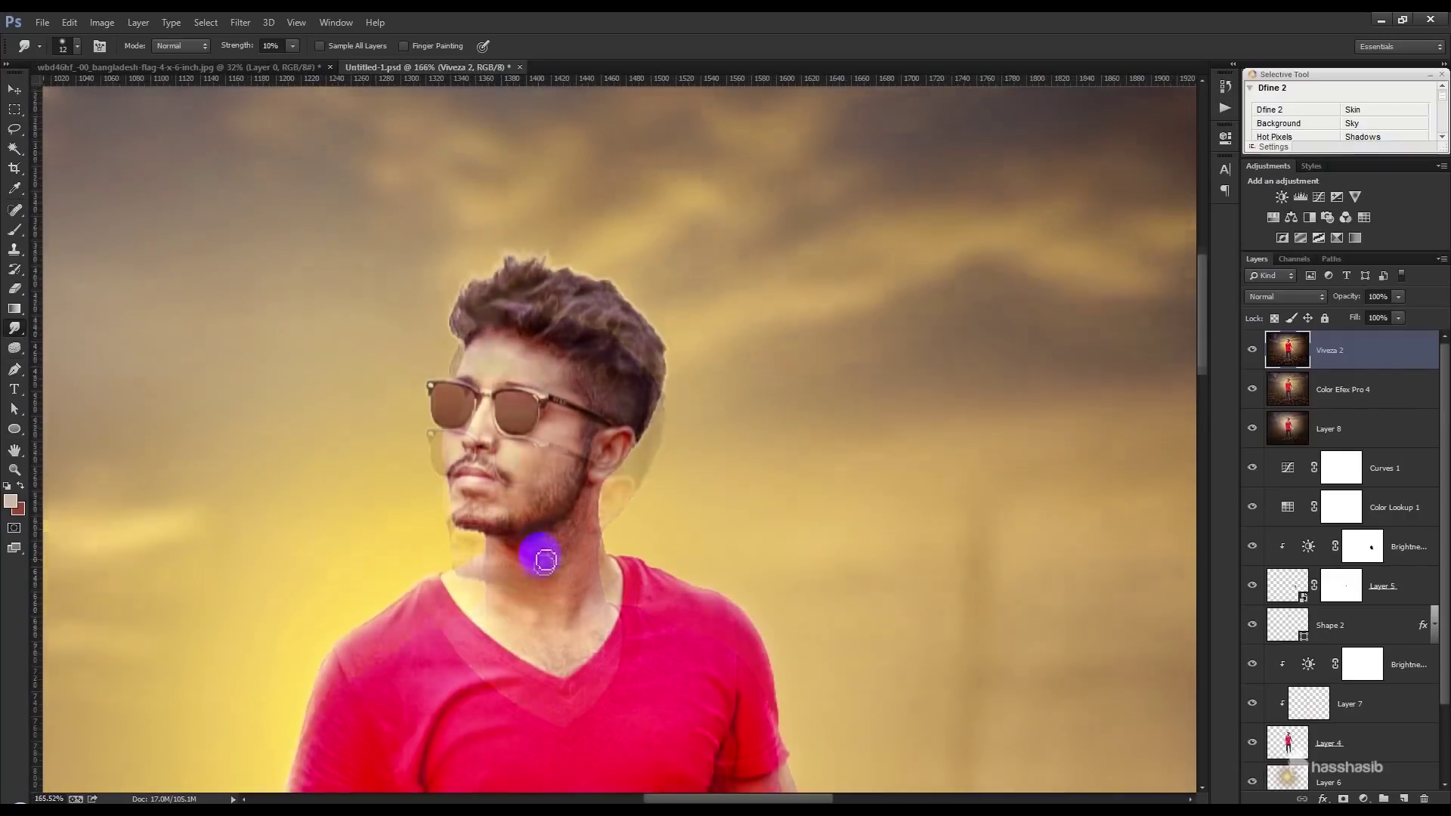
{"action": "scroll", "coordinate": [541, 557], "scroll_direction": "up", "scroll_amount": 2}
{"action": "mouse_move", "coordinate": [575, 414]}
{"action": "left_mouse_down"}
{"action": "mouse_move", "coordinate": [519, 366]}
{"action": "mouse_move", "coordinate": [496, 405]}
{"action": "mouse_move", "coordinate": [576, 406]}
{"action": "left_mouse_up"}
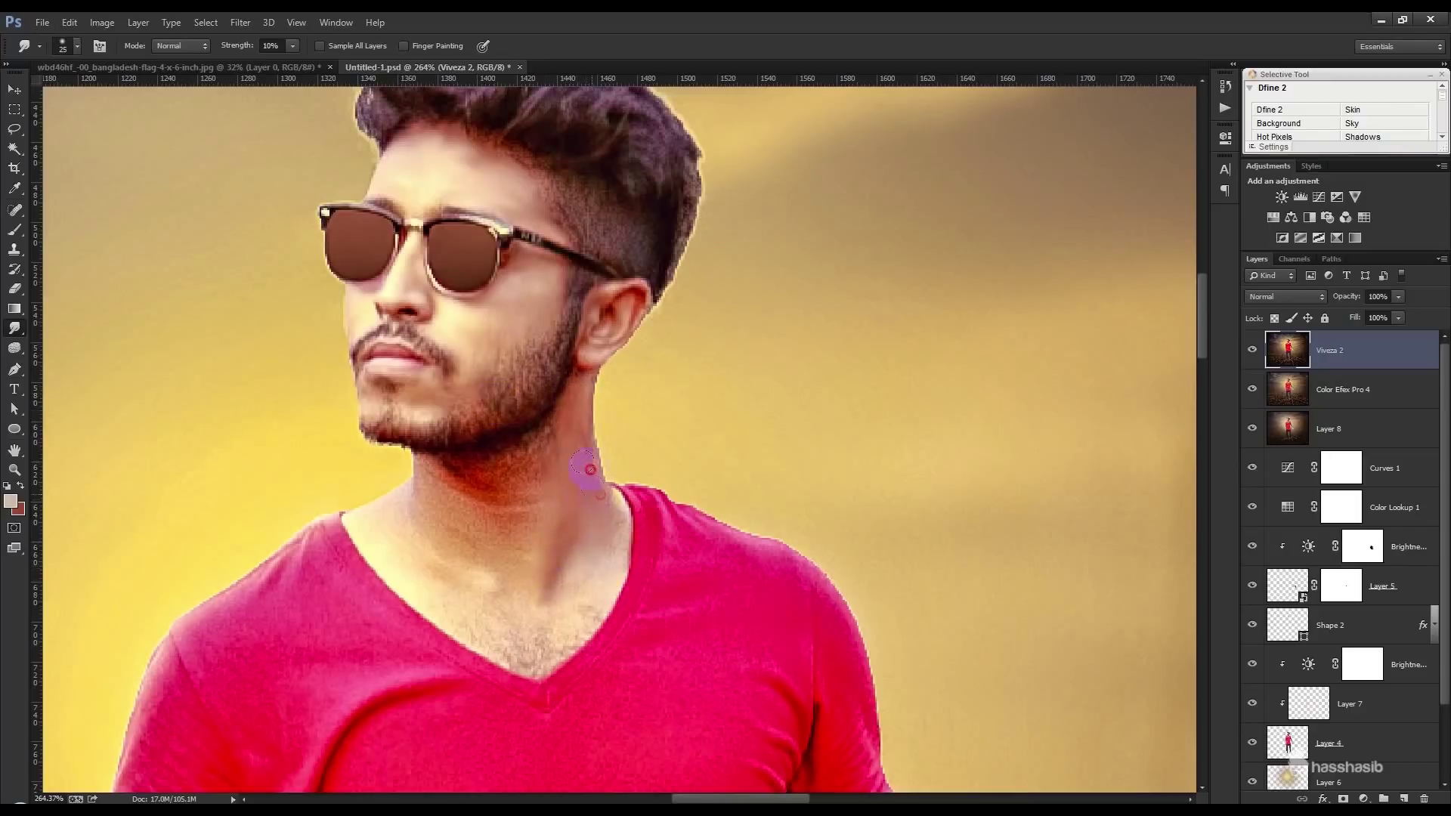
{"action": "left_click_drag", "start_coordinate": [648, 321], "coordinate": [707, 160]}
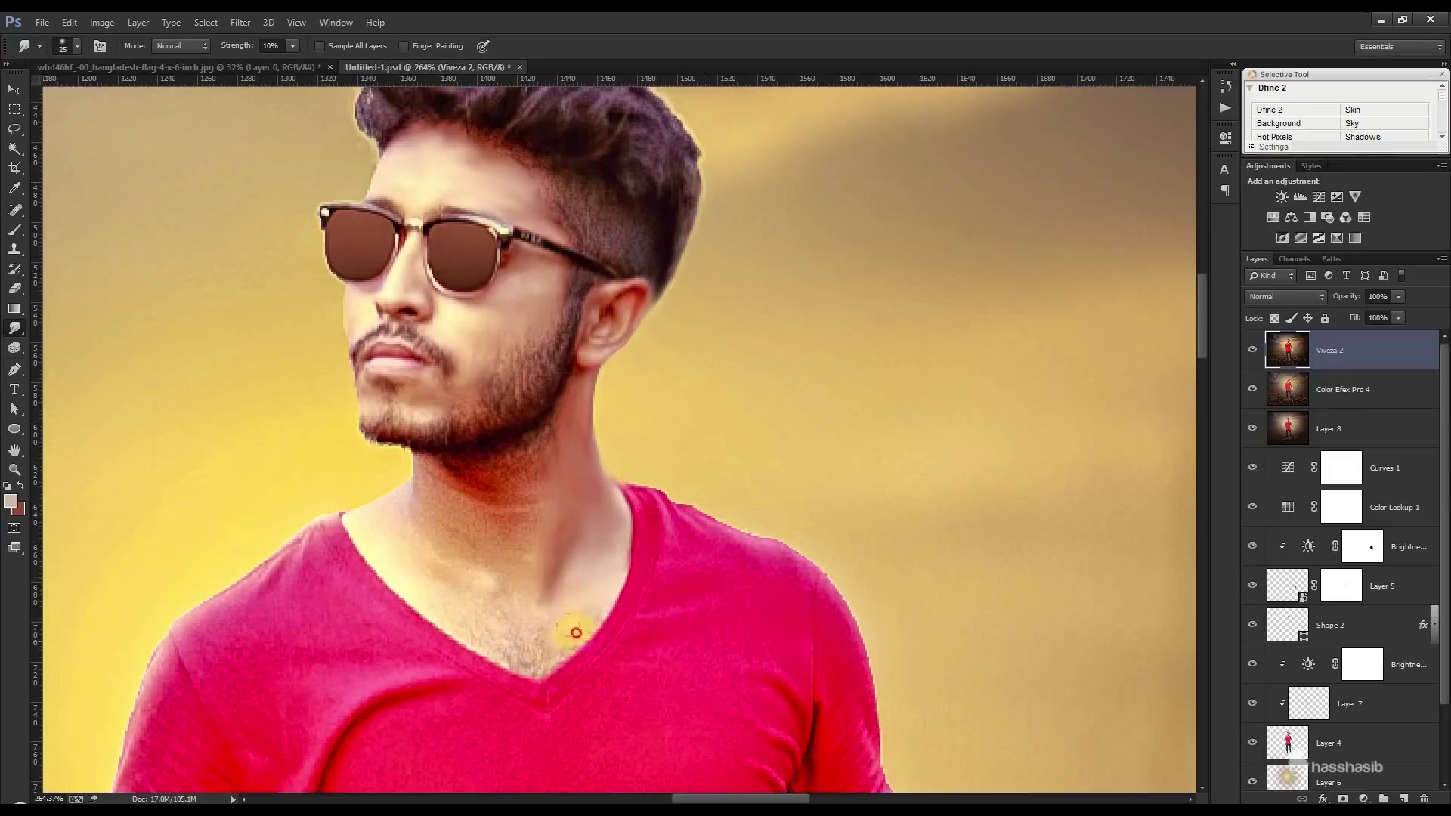
{"action": "mouse_move", "coordinate": [527, 470]}
{"action": "left_mouse_down"}
{"action": "mouse_move", "coordinate": [410, 501]}
{"action": "mouse_move", "coordinate": [490, 631]}
{"action": "left_mouse_up"}
{"action": "left_click_drag", "start_coordinate": [535, 421], "coordinate": [529, 536]}
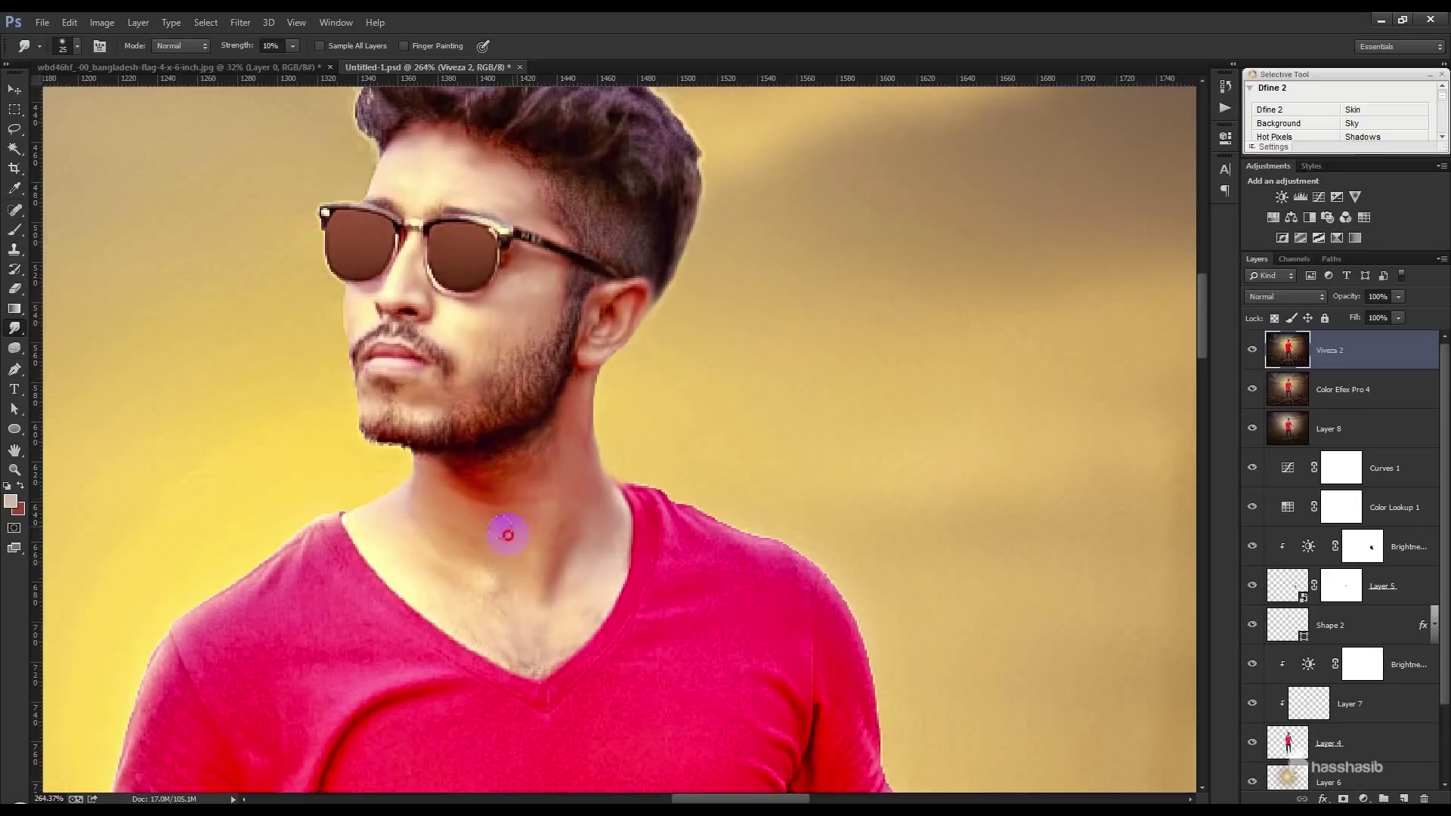
{"action": "scroll", "coordinate": [529, 635], "scroll_direction": "down", "scroll_amount": 5}
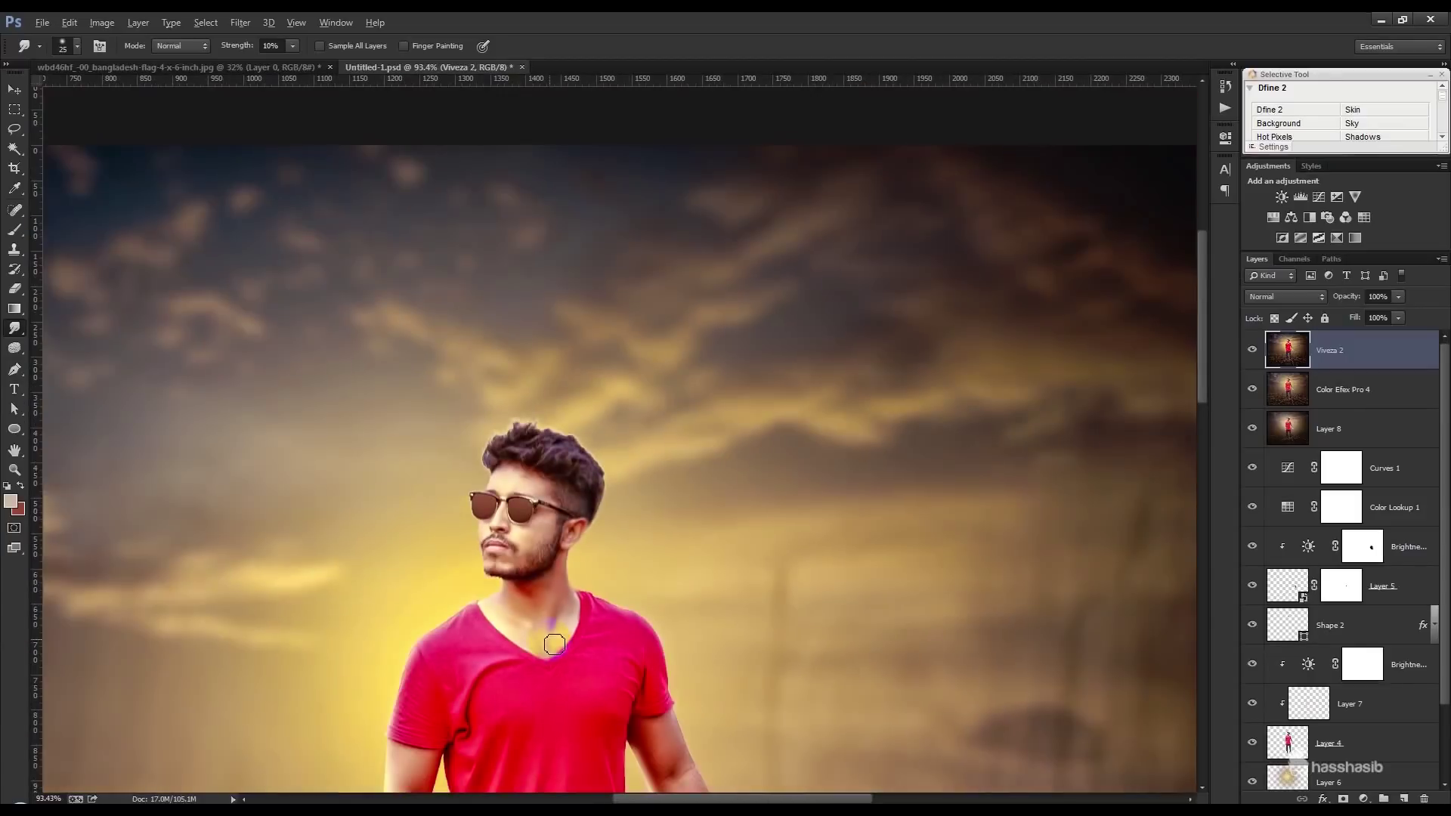
{"action": "scroll", "coordinate": [454, 635], "scroll_direction": "down", "scroll_amount": 2}
{"action": "scroll", "coordinate": [421, 622], "scroll_direction": "up", "scroll_amount": 5}
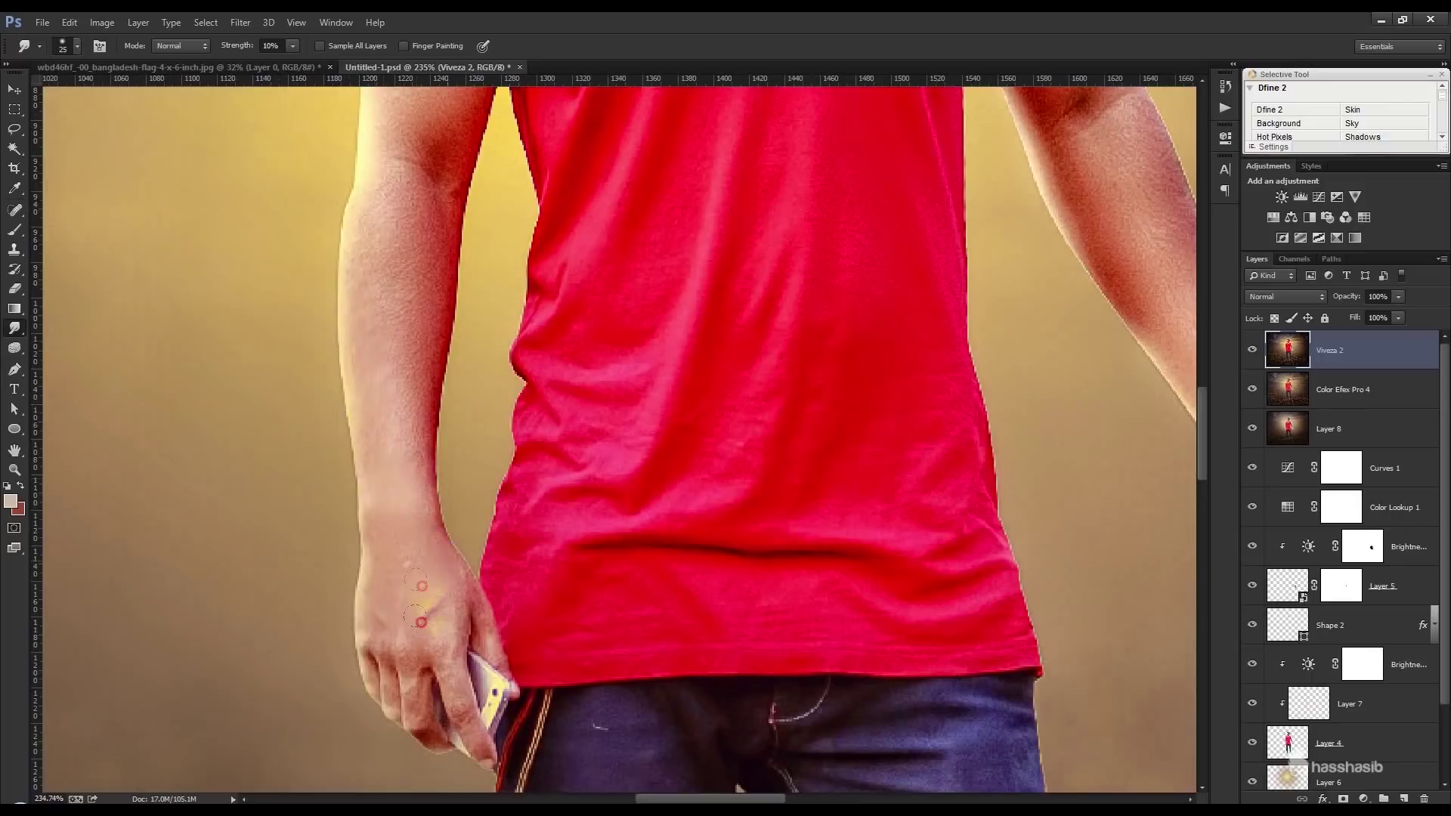
{"action": "scroll", "coordinate": [458, 695], "scroll_direction": "down", "scroll_amount": 4}
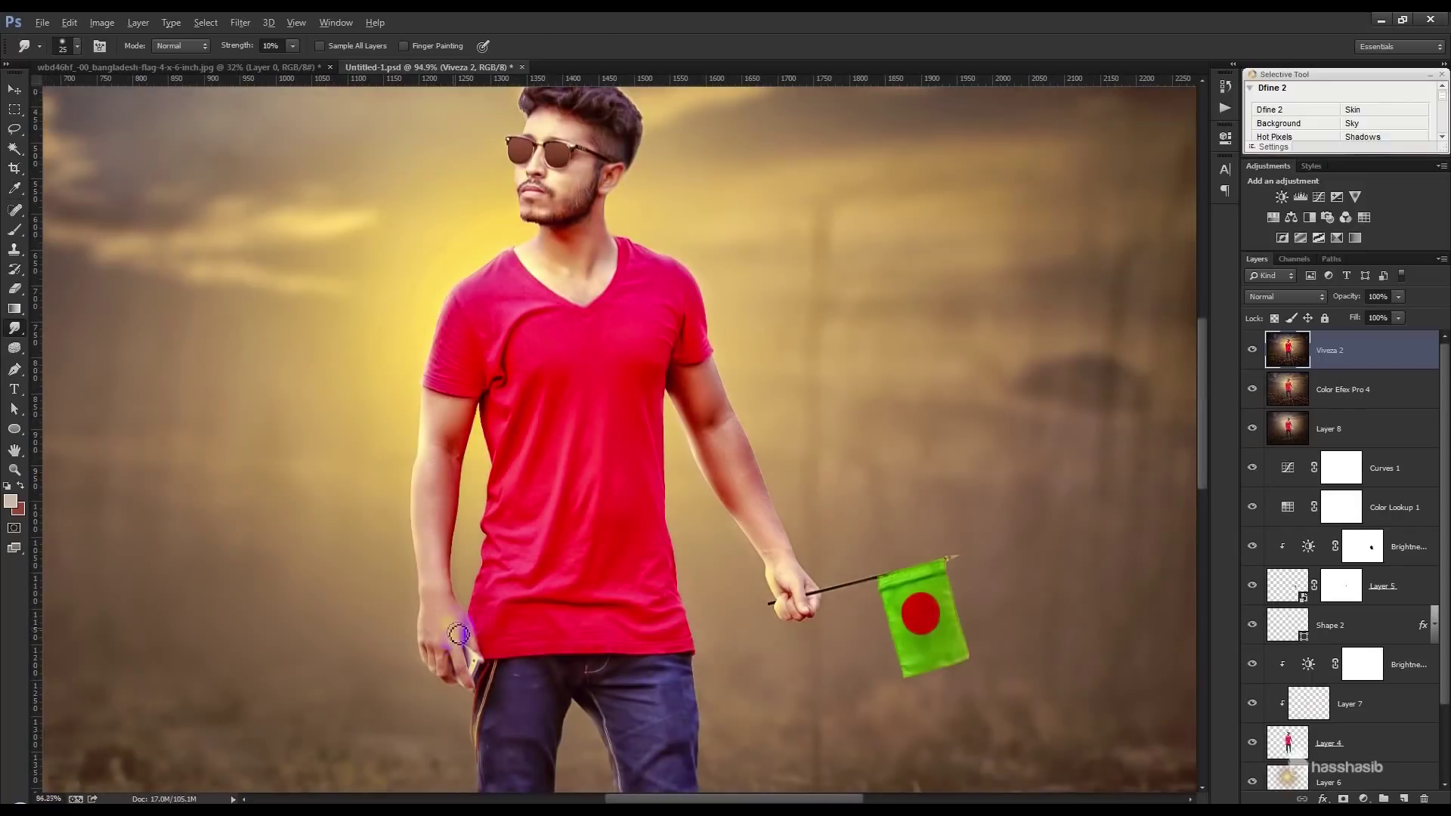
{"action": "scroll", "coordinate": [458, 633], "scroll_direction": "down", "scroll_amount": 2}
{"action": "scroll", "coordinate": [647, 599], "scroll_direction": "up", "scroll_amount": 4}
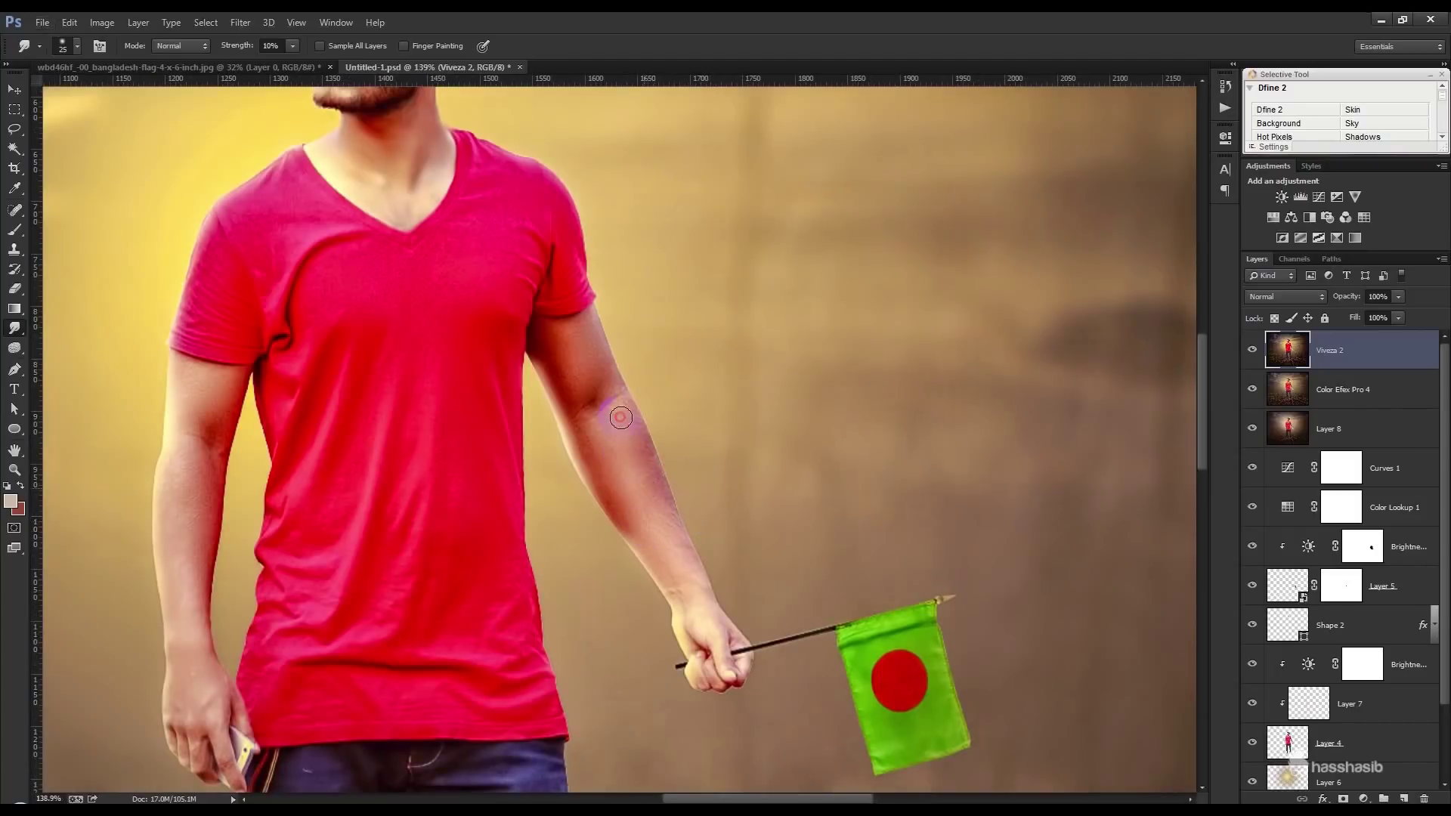
{"action": "scroll", "coordinate": [620, 417], "scroll_direction": "down", "scroll_amount": 2}
{"action": "left_click", "coordinate": [14, 326]}
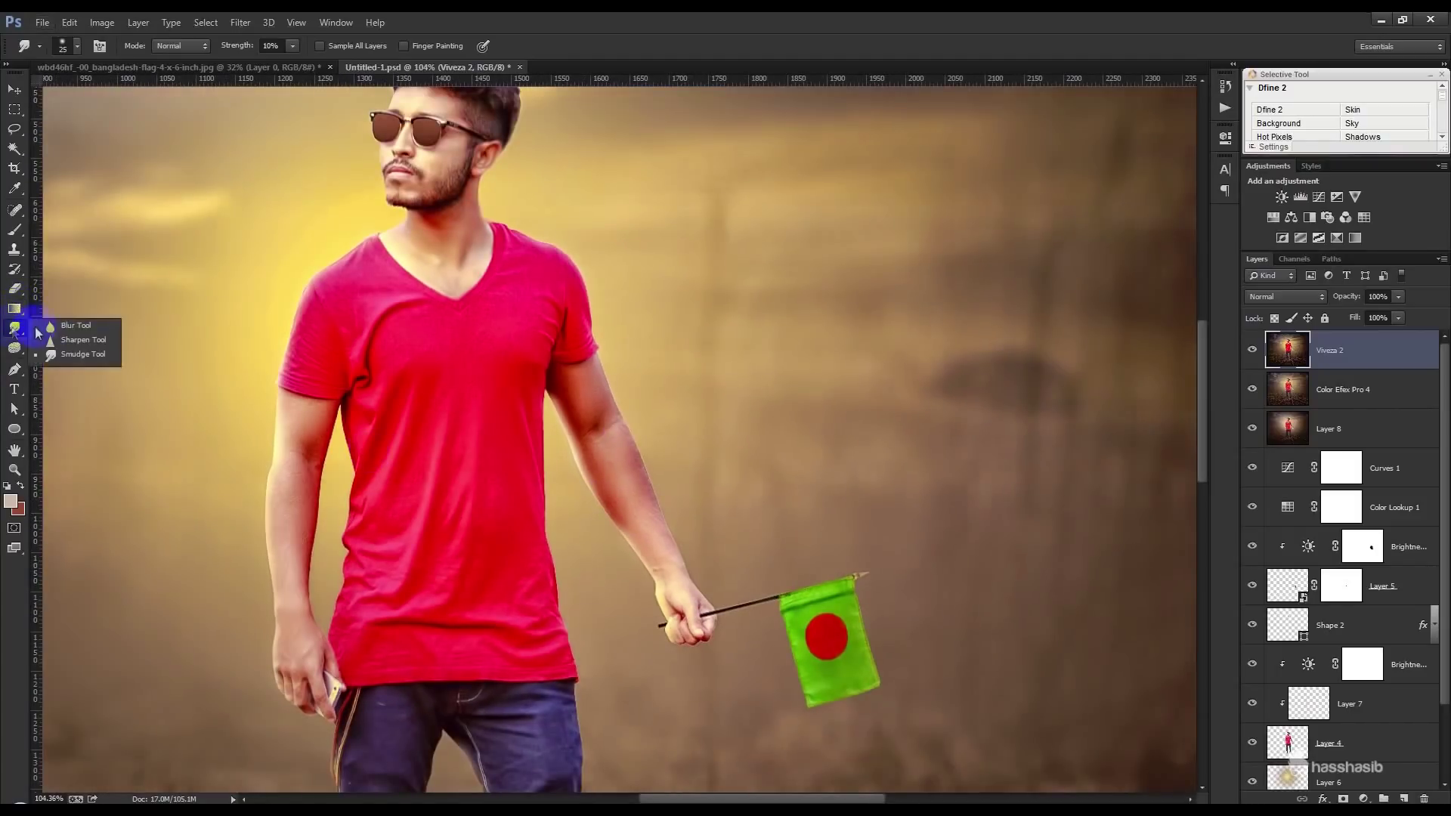
Lighten the upper arm and forearm skin with the Dodge tool at 10% exposure
{"action": "left_click", "coordinate": [14, 348]}
{"action": "left_click", "coordinate": [58, 347]}
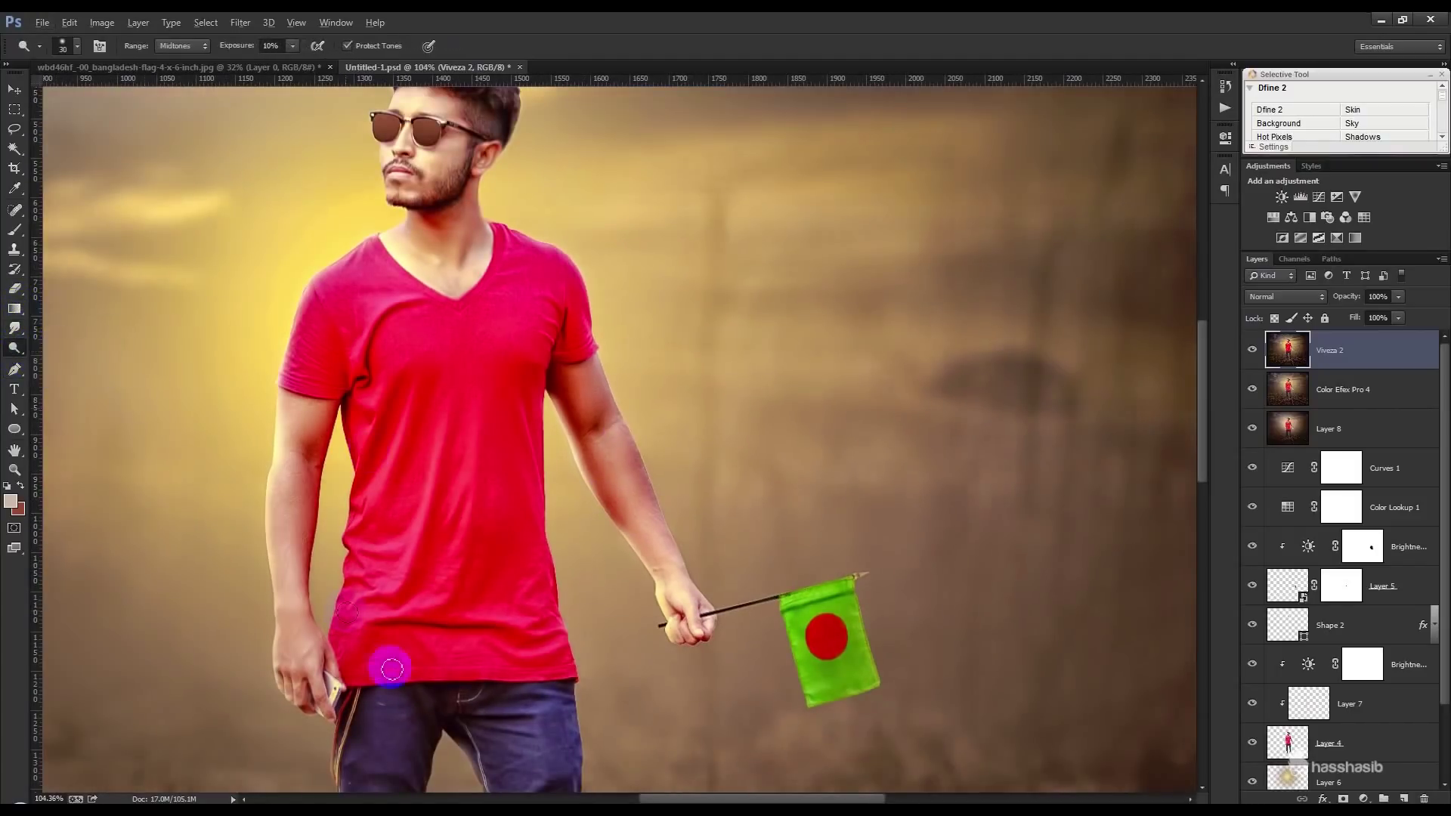
{"action": "scroll", "coordinate": [388, 664], "scroll_direction": "up", "scroll_amount": 2}
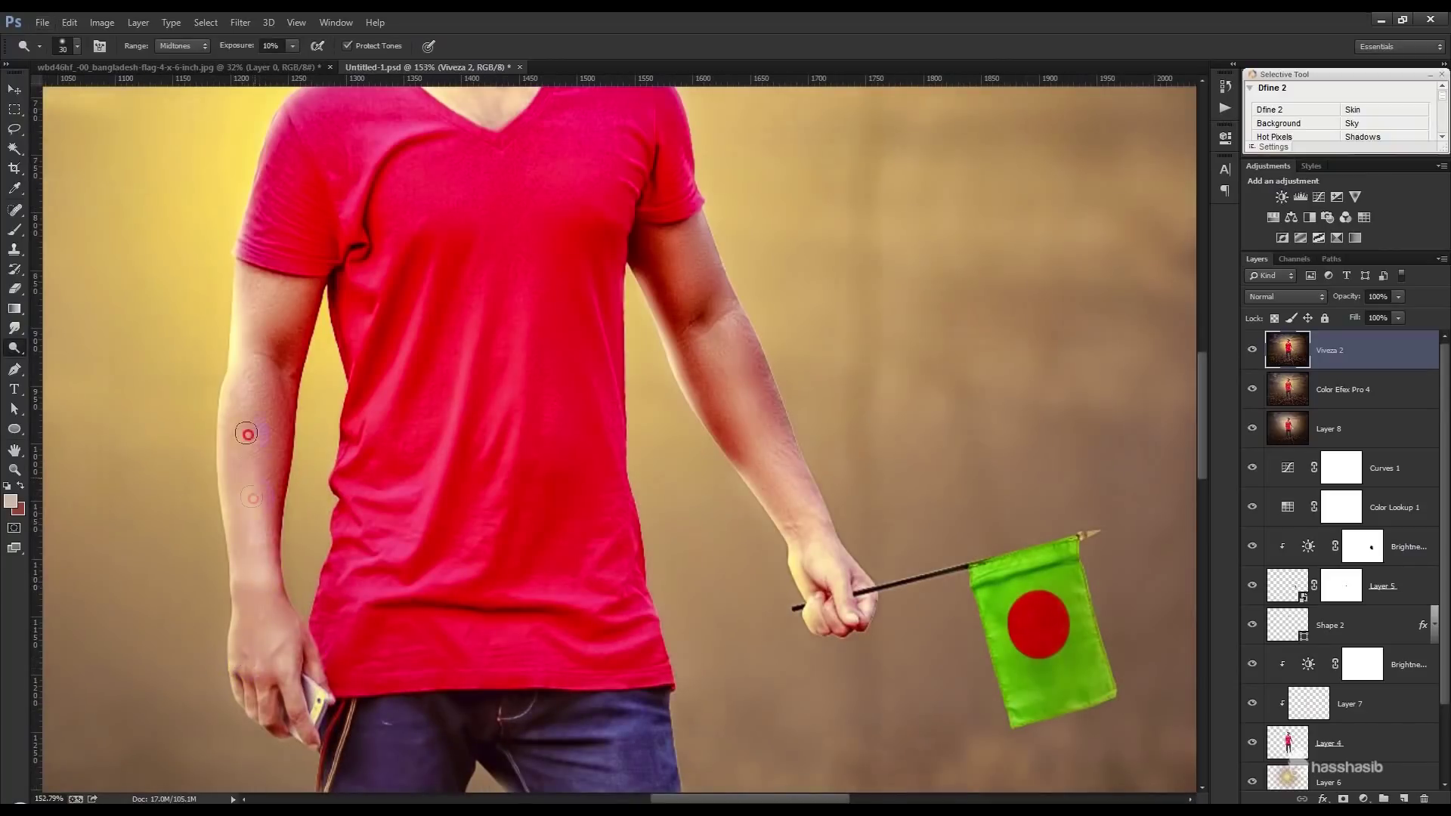
{"action": "mouse_move", "coordinate": [650, 310]}
{"action": "left_mouse_down"}
{"action": "mouse_move", "coordinate": [667, 242]}
{"action": "mouse_move", "coordinate": [717, 351]}
{"action": "left_mouse_up"}
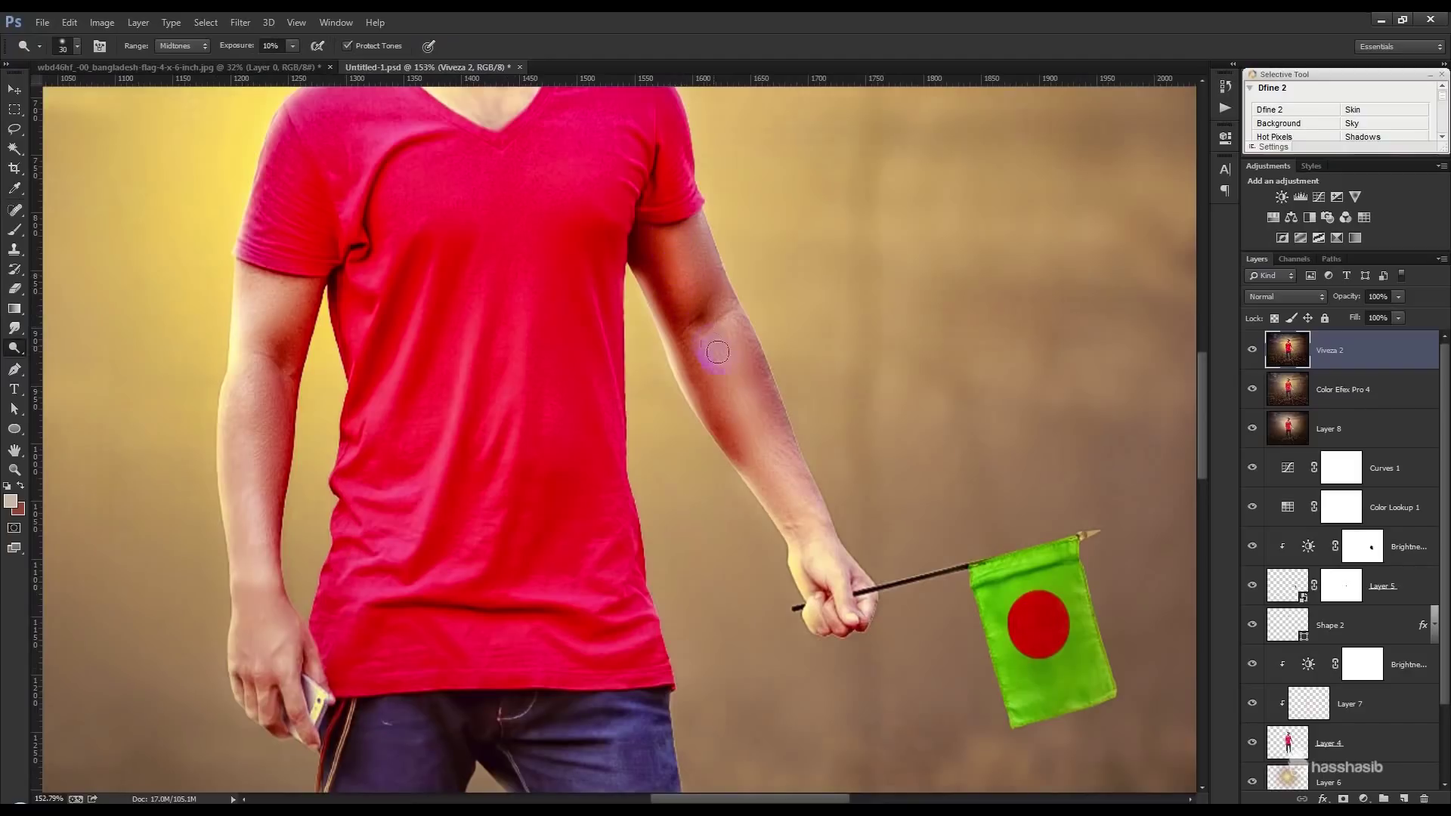
{"action": "mouse_move", "coordinate": [692, 420]}
{"action": "left_mouse_down"}
{"action": "mouse_move", "coordinate": [664, 308]}
{"action": "mouse_move", "coordinate": [696, 421]}
{"action": "left_mouse_up"}
Fit the whole composition on screen with Ctrl+0 and switch to the Move tool
{"action": "key", "text": "ctrl+0"}
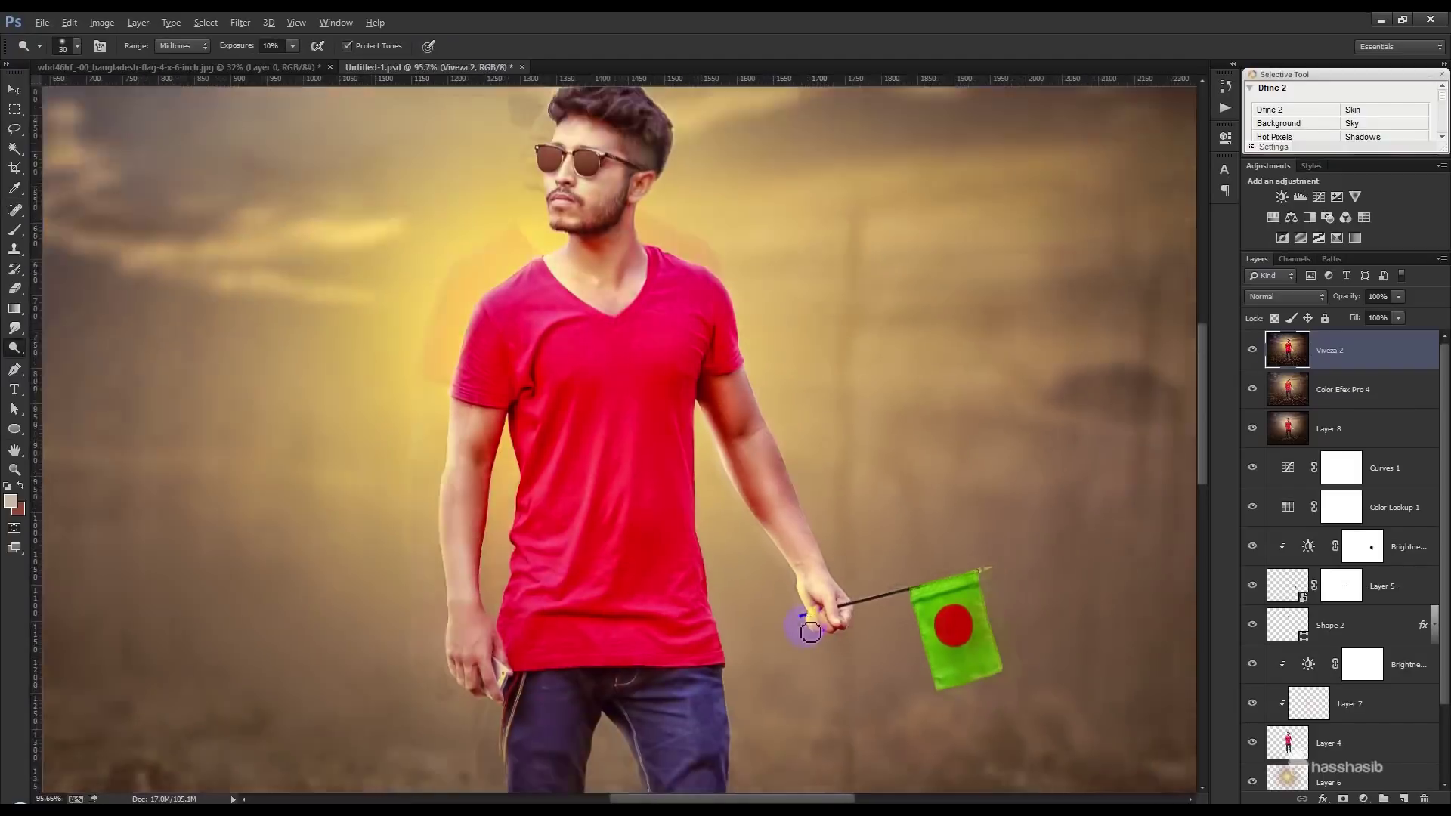
{"action": "scroll", "coordinate": [739, 668], "scroll_direction": "down", "scroll_amount": 2}
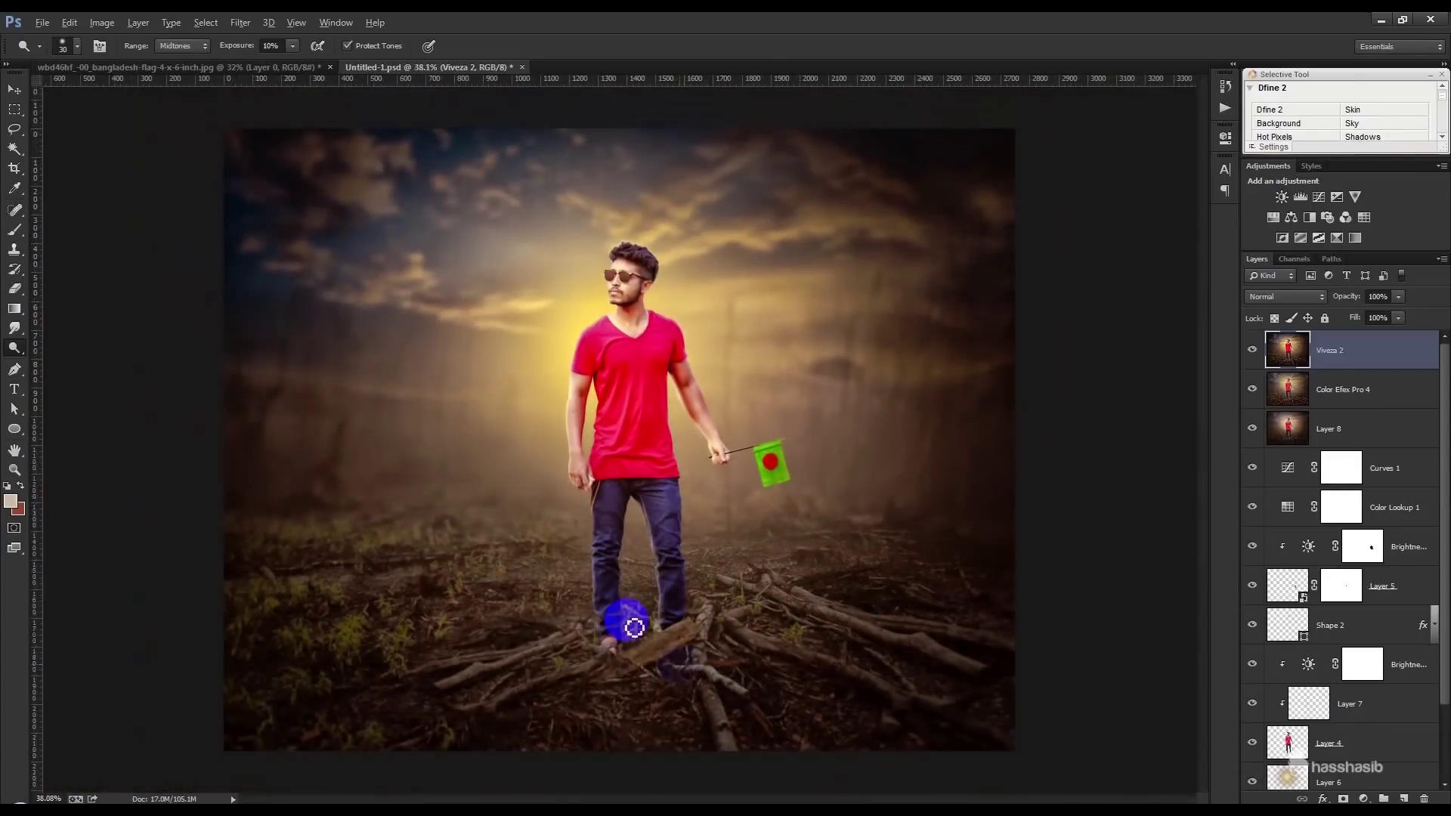
{"action": "left_click", "coordinate": [14, 89]}
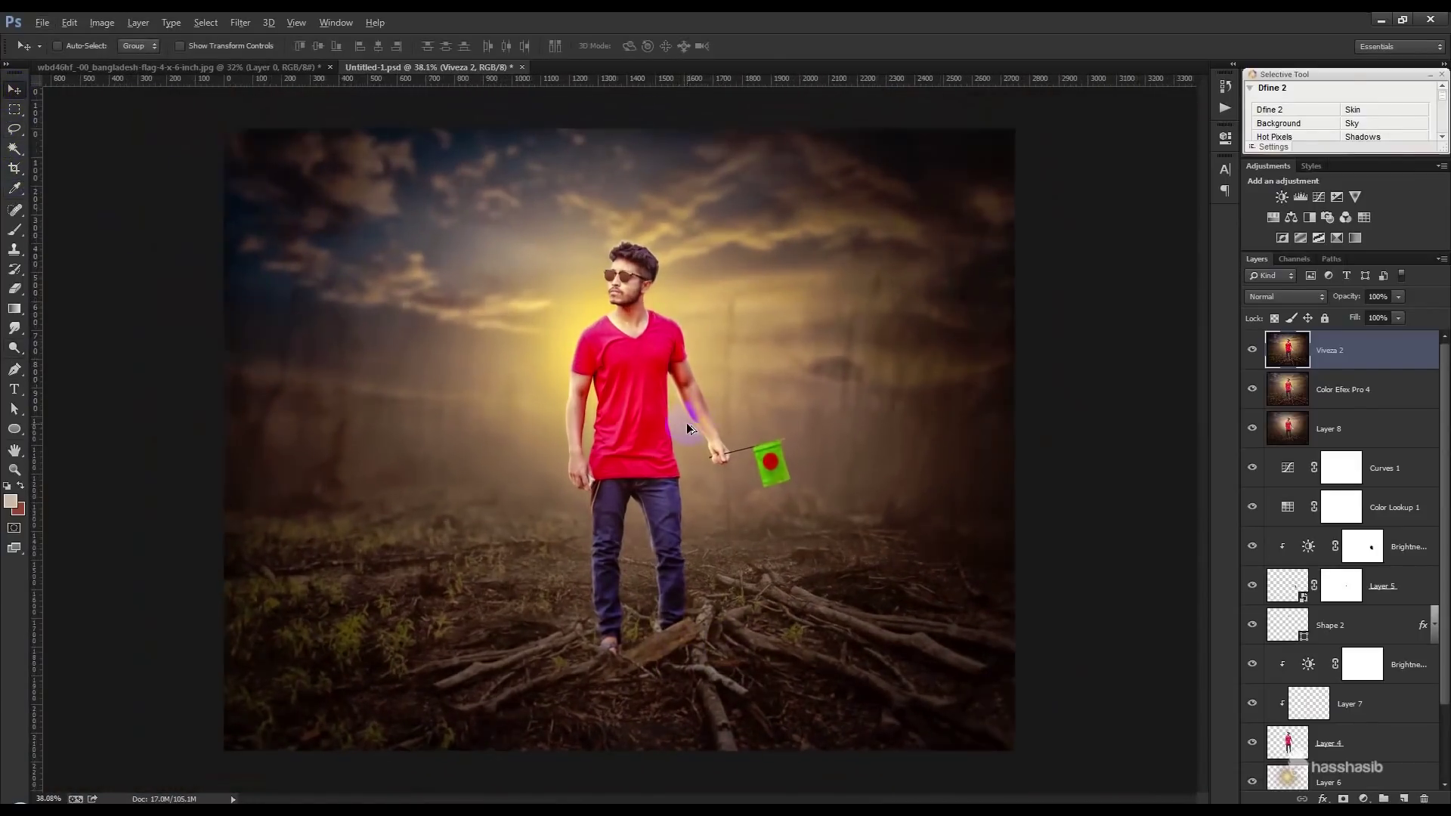